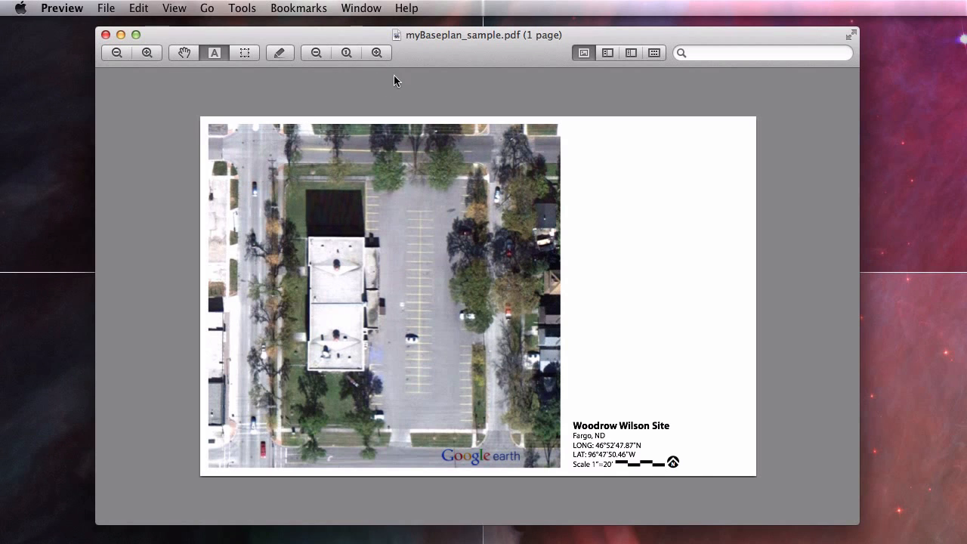
Examine the site details in the sample base plan PDF up close, and view the whole page
{"action": "left_click", "coordinate": [376, 53]}
{"action": "left_click", "coordinate": [376, 53]}
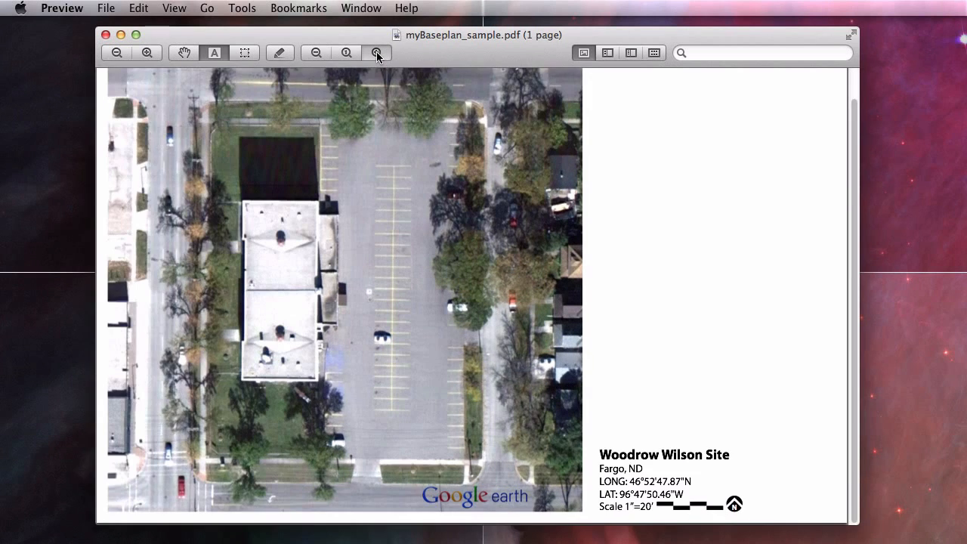
{"action": "left_click", "coordinate": [376, 53]}
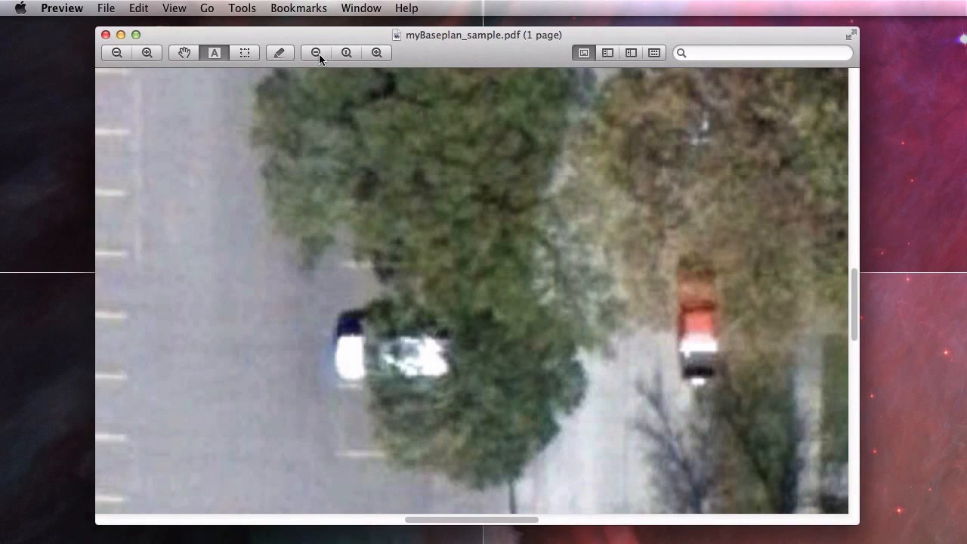
{"action": "left_click", "coordinate": [316, 53]}
{"action": "left_click", "coordinate": [316, 53]}
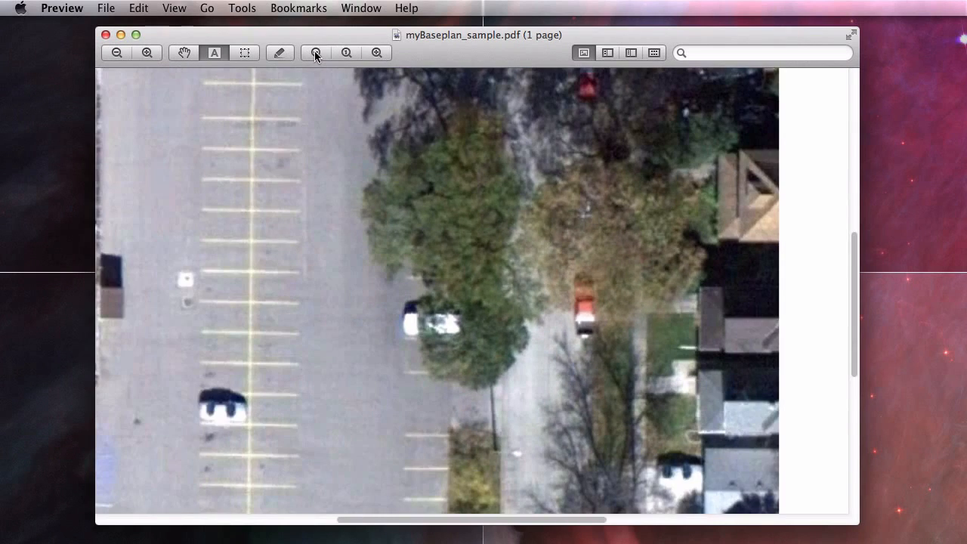
{"action": "left_click", "coordinate": [316, 52]}
{"action": "left_click", "coordinate": [316, 53]}
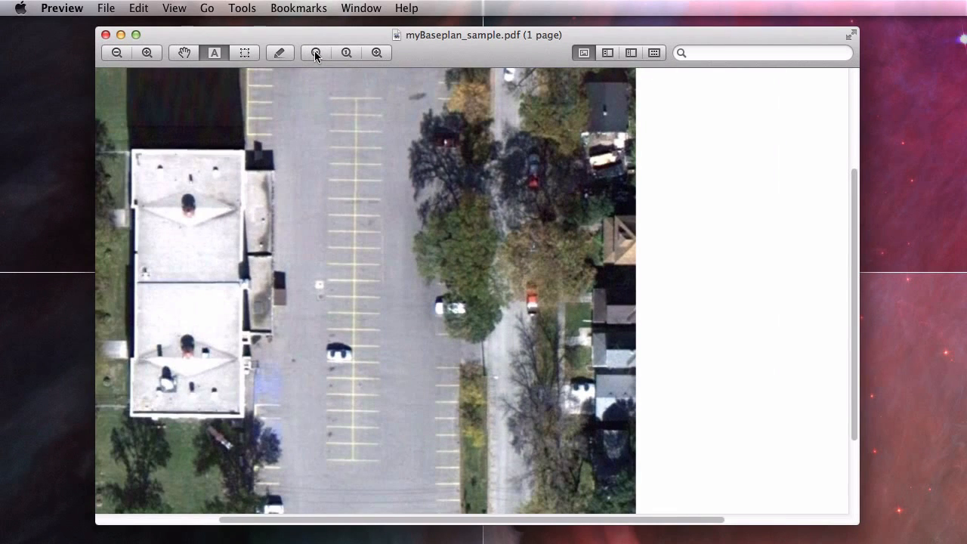
{"action": "left_click", "coordinate": [316, 52]}
{"action": "left_click", "coordinate": [316, 53]}
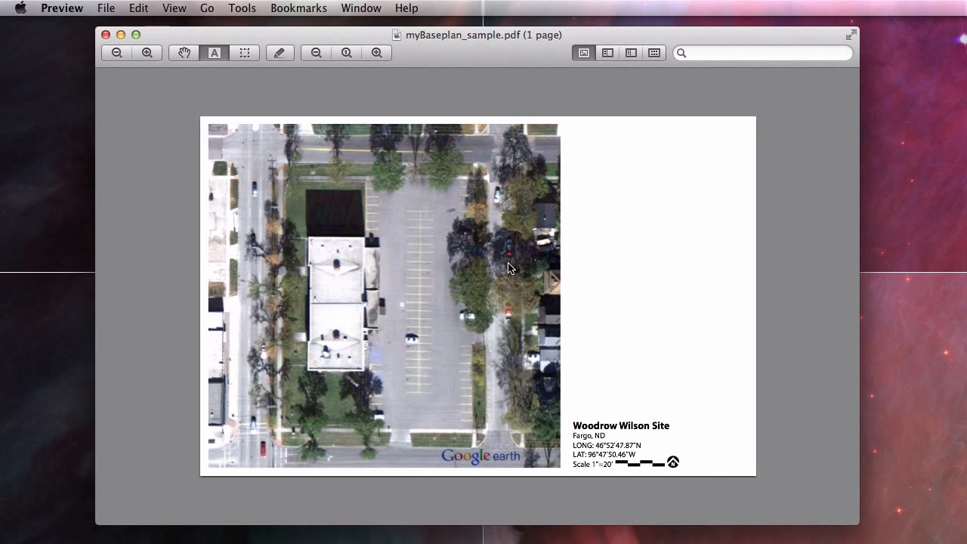
Switch to Illustrator and start a new document, moving its settings dialog fully into view
{"action": "left_click_drag", "start_coordinate": [479, 55], "coordinate": [966, 543]}
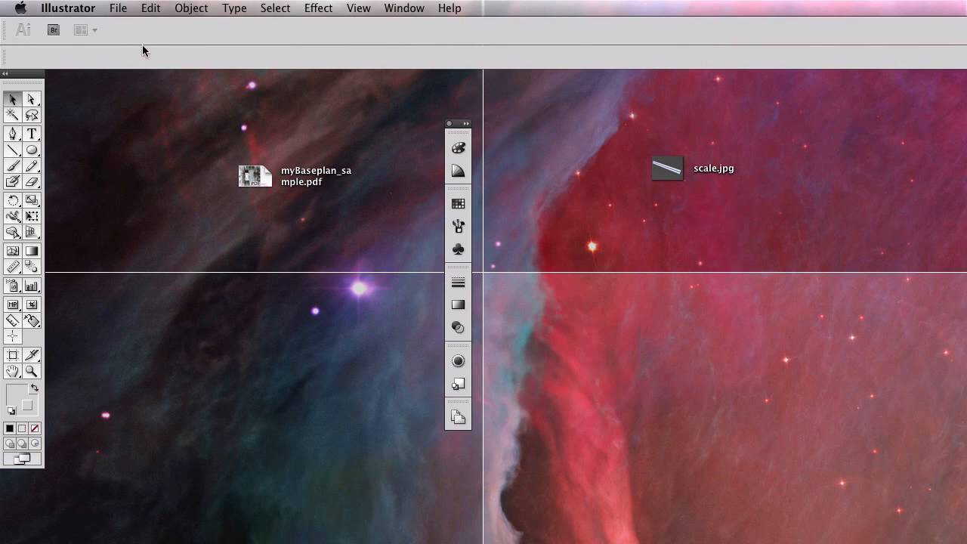
{"action": "left_click", "coordinate": [117, 8]}
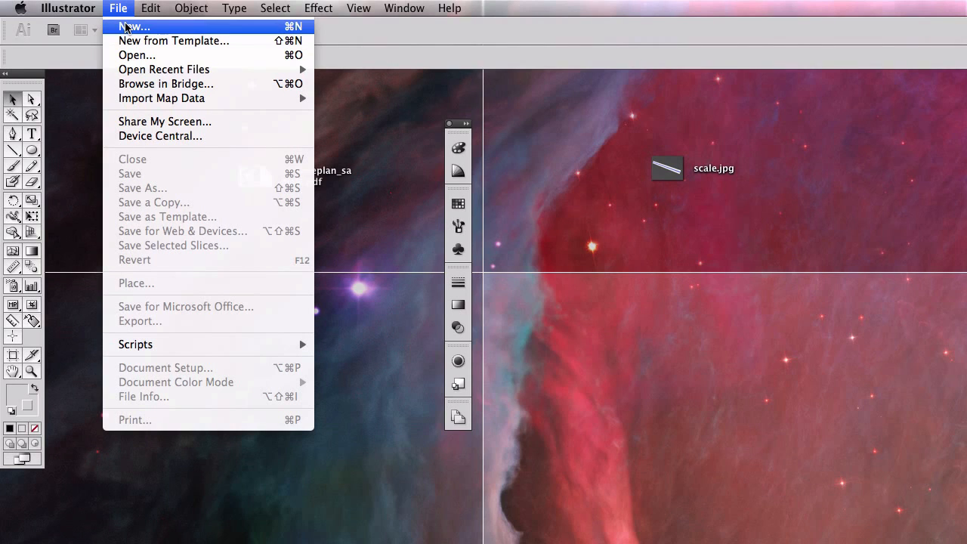
{"action": "left_click", "coordinate": [128, 28]}
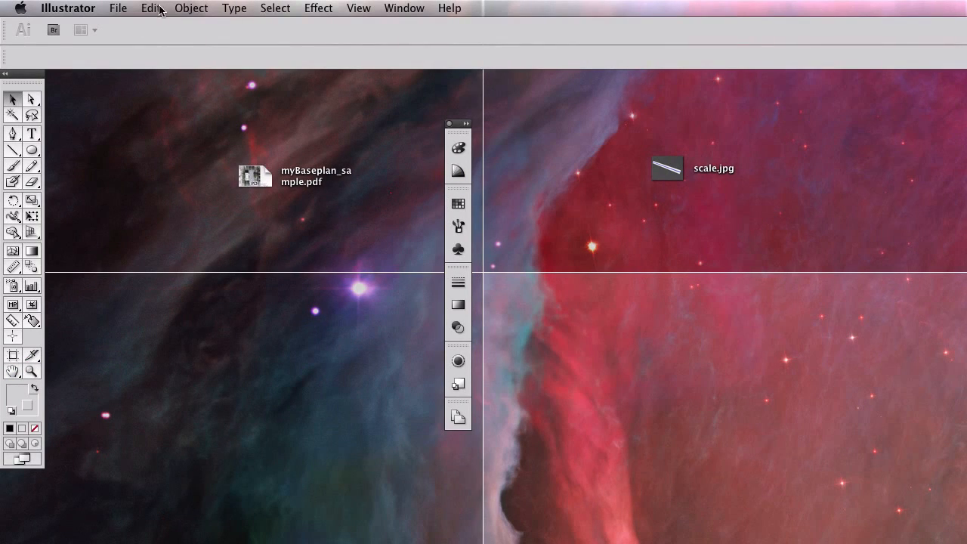
{"action": "left_click", "coordinate": [124, 9]}
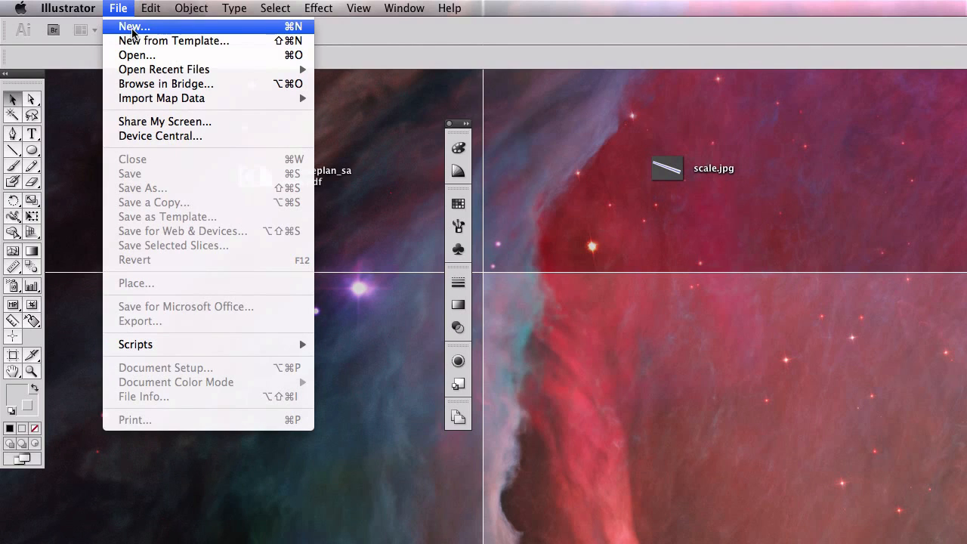
{"action": "left_click", "coordinate": [132, 28]}
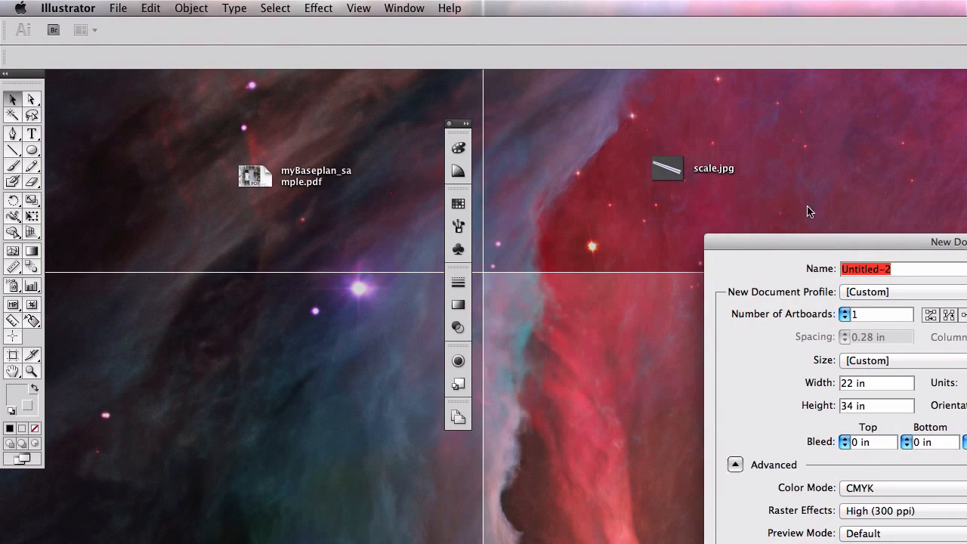
{"action": "left_click_drag", "start_coordinate": [818, 244], "coordinate": [308, 128]}
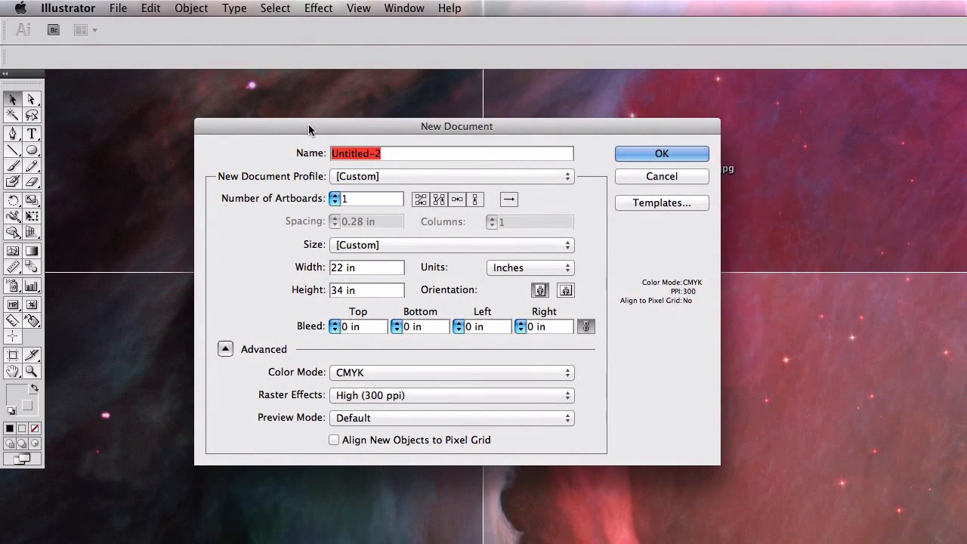
Choose the Letter page size for the new document
{"action": "left_click", "coordinate": [371, 243]}
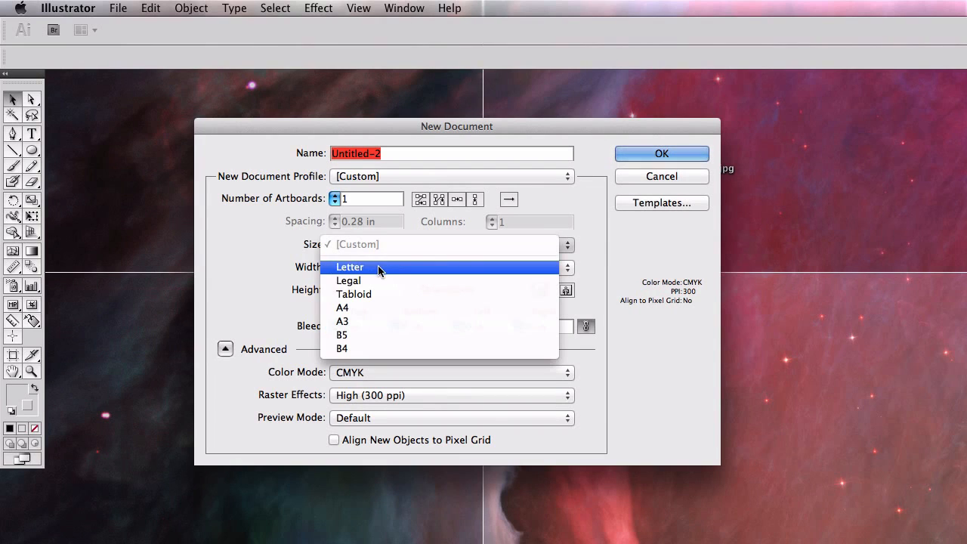
{"action": "left_click", "coordinate": [344, 267]}
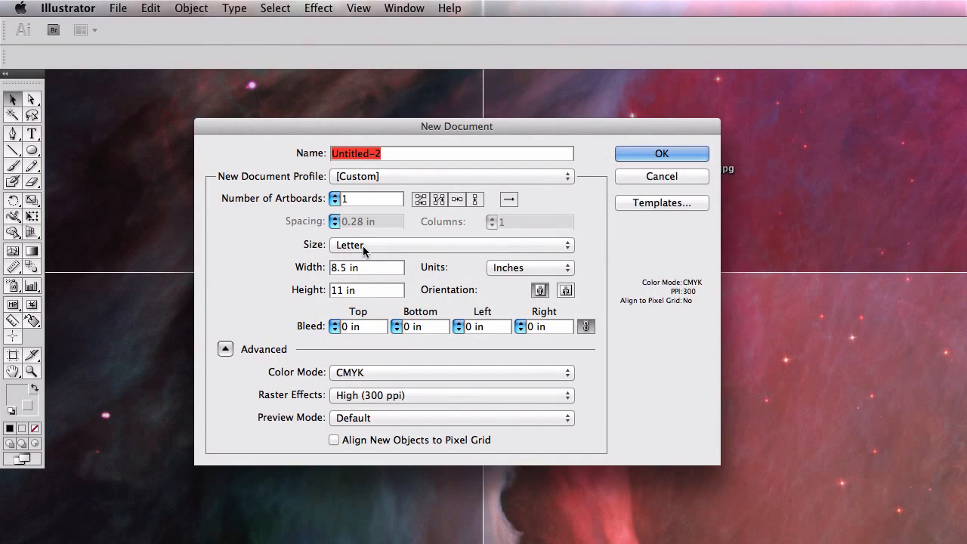
{"action": "left_click", "coordinate": [363, 246]}
{"action": "key", "text": "Escape"}
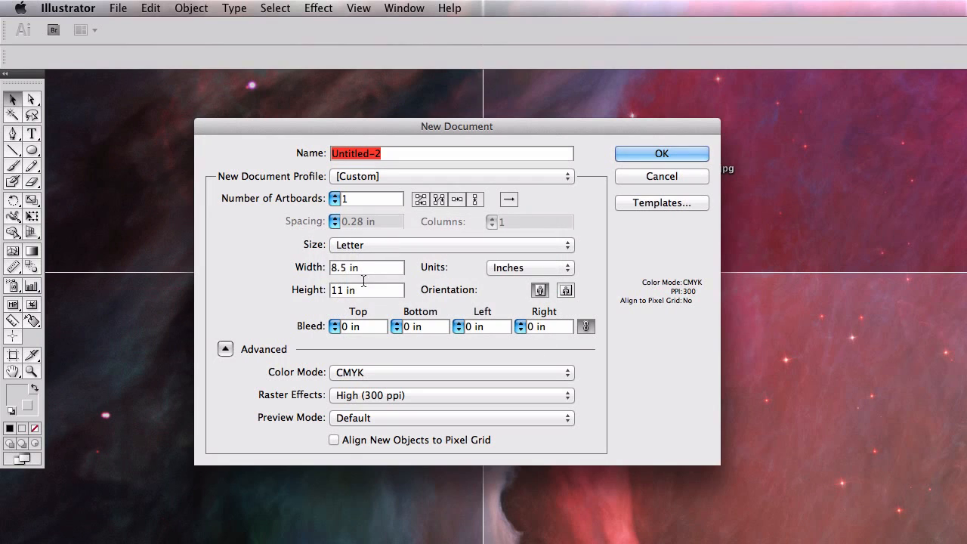
Set the page width to 22 in and the height to 34 in, and create the document in CMYK color mode
{"action": "double_click", "coordinate": [340, 268]}
{"action": "type", "text": "22"}
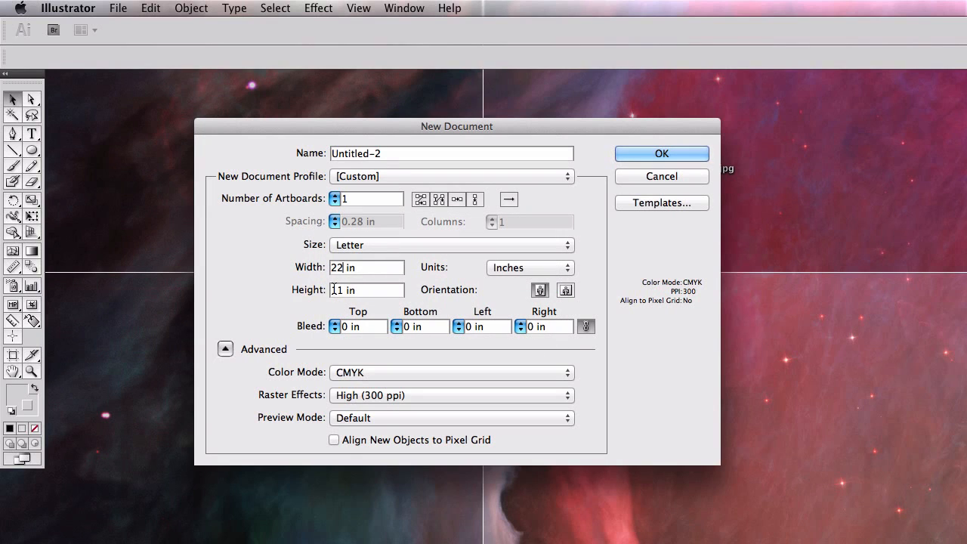
{"action": "double_click", "coordinate": [333, 289]}
{"action": "type", "text": "34"}
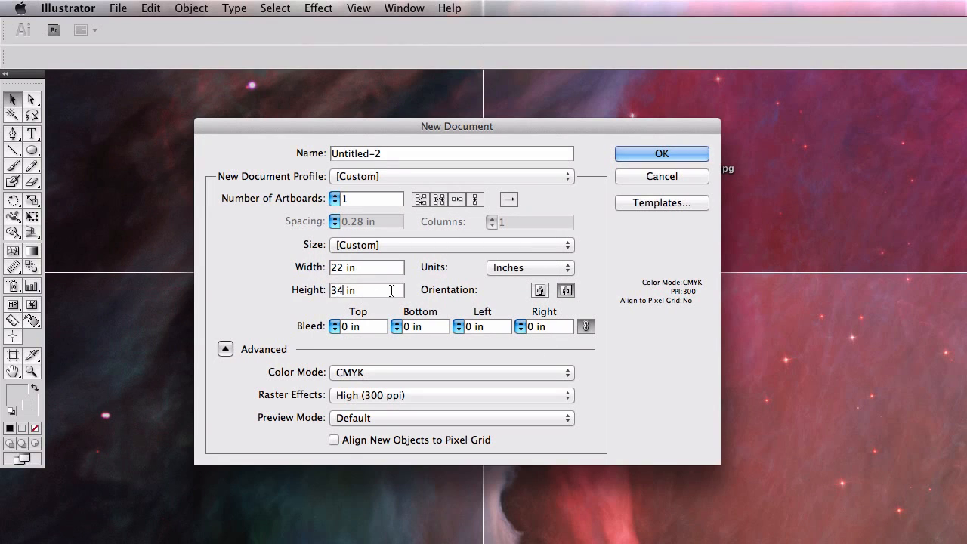
{"action": "key", "text": "Tab"}
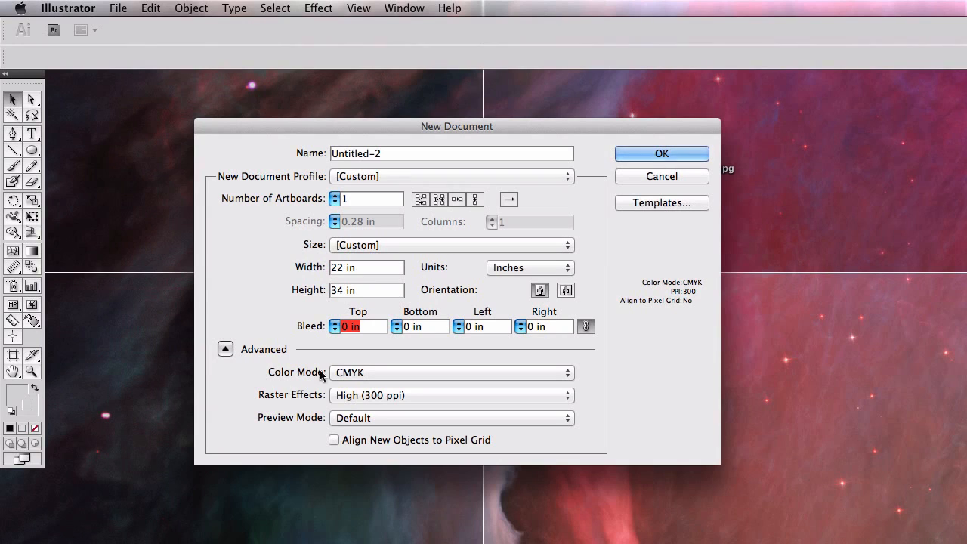
{"action": "left_click", "coordinate": [376, 370]}
{"action": "left_click", "coordinate": [352, 394]}
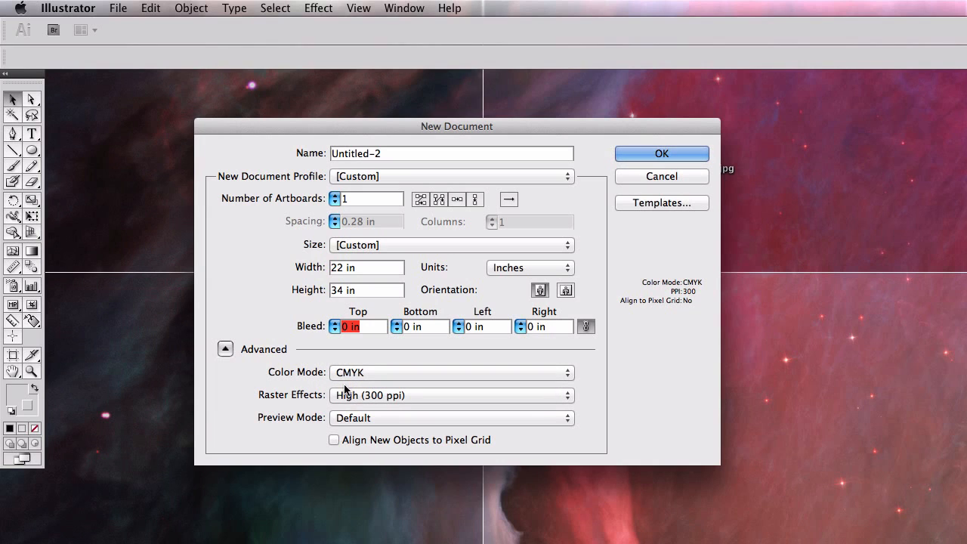
{"action": "left_click", "coordinate": [655, 153]}
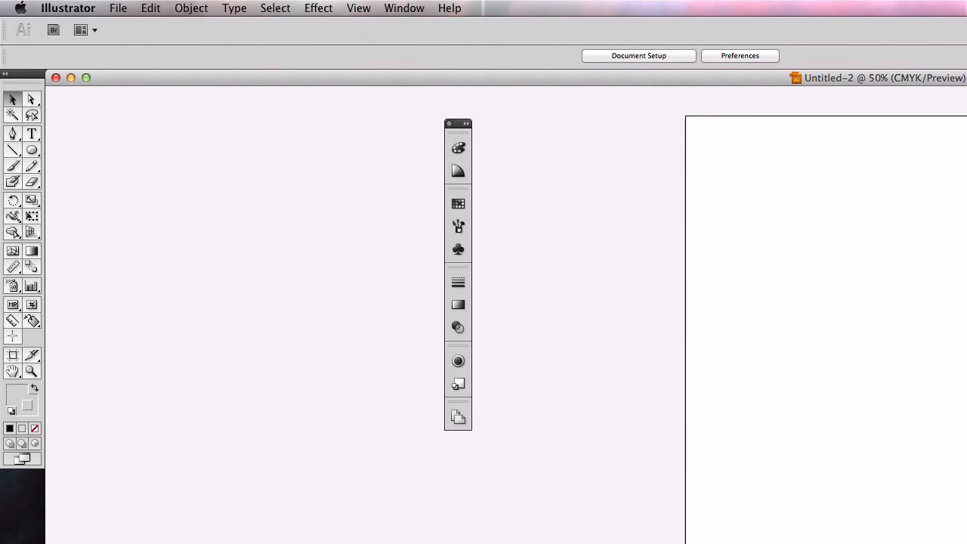
Fit the document window and artboard to the screen, and move the floating panel dock off the artboard
{"action": "mouse_move", "coordinate": [966, 543]}
{"action": "left_mouse_down"}
{"action": "mouse_move", "coordinate": [784, 539]}
{"action": "mouse_move", "coordinate": [922, 530]}
{"action": "mouse_move", "coordinate": [963, 541]}
{"action": "left_mouse_up"}
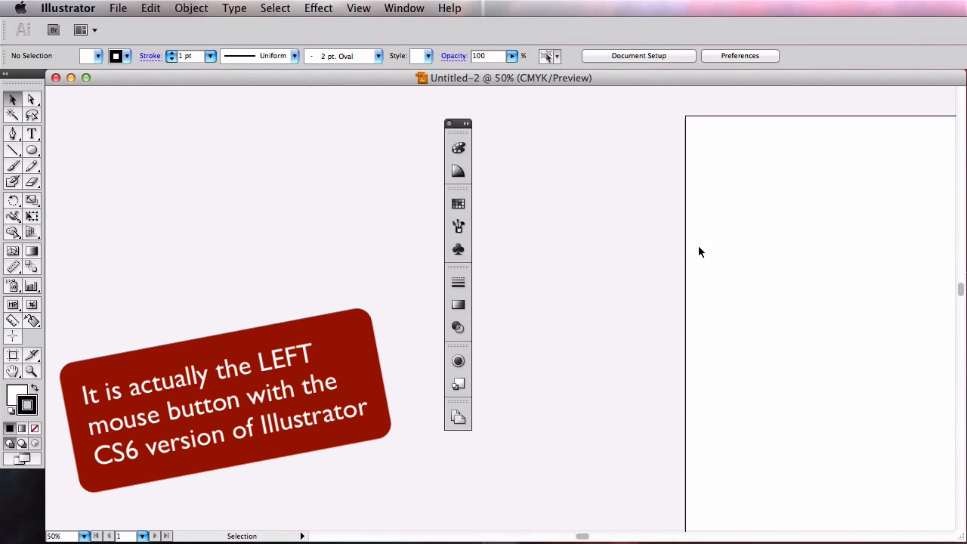
{"action": "double_click", "coordinate": [14, 371]}
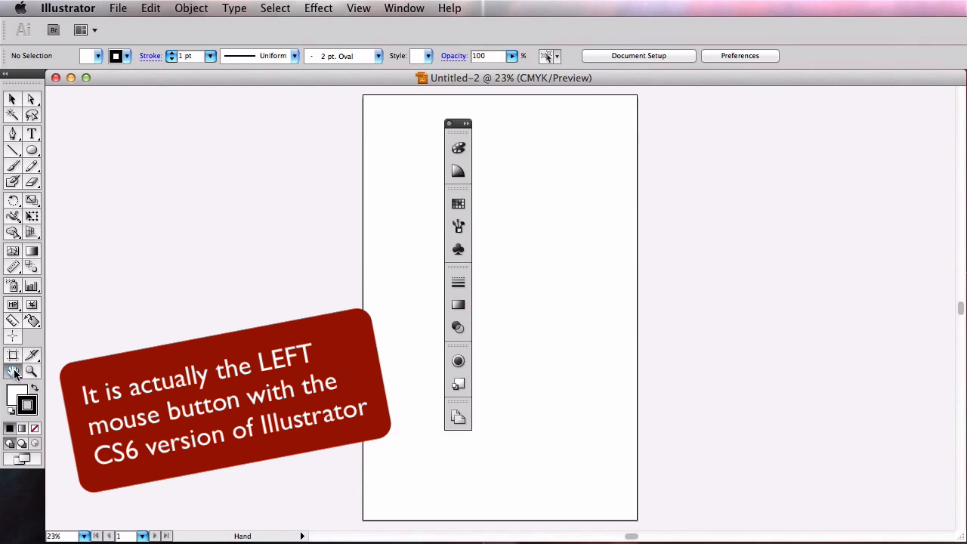
{"action": "left_click_drag", "start_coordinate": [461, 124], "coordinate": [736, 136]}
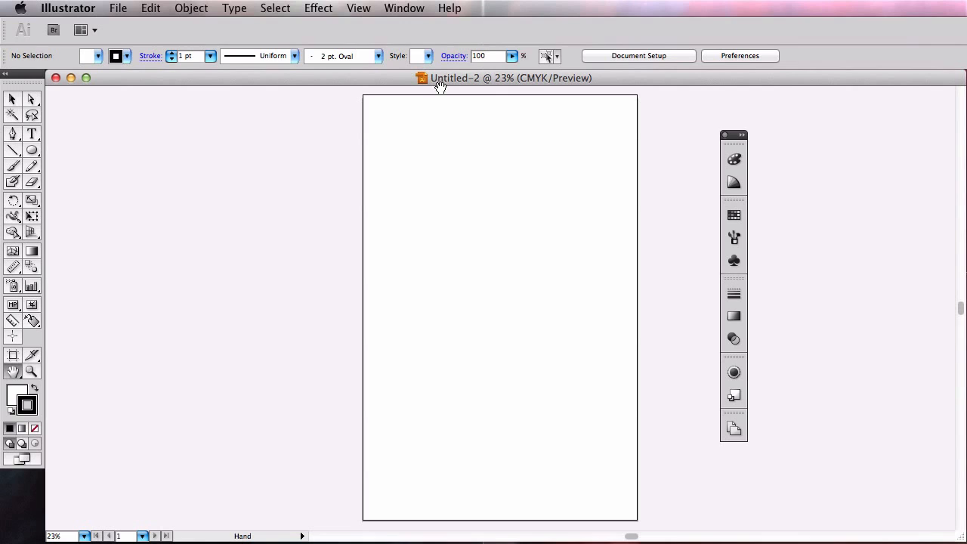
Switch the workspace layout to Automation
{"action": "left_click", "coordinate": [408, 9]}
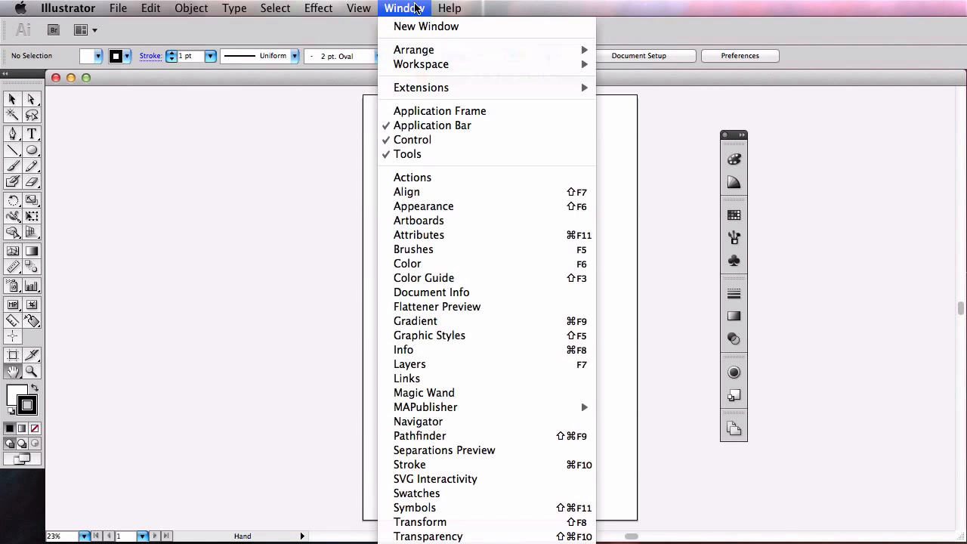
{"action": "mouse_move", "coordinate": [463, 65]}
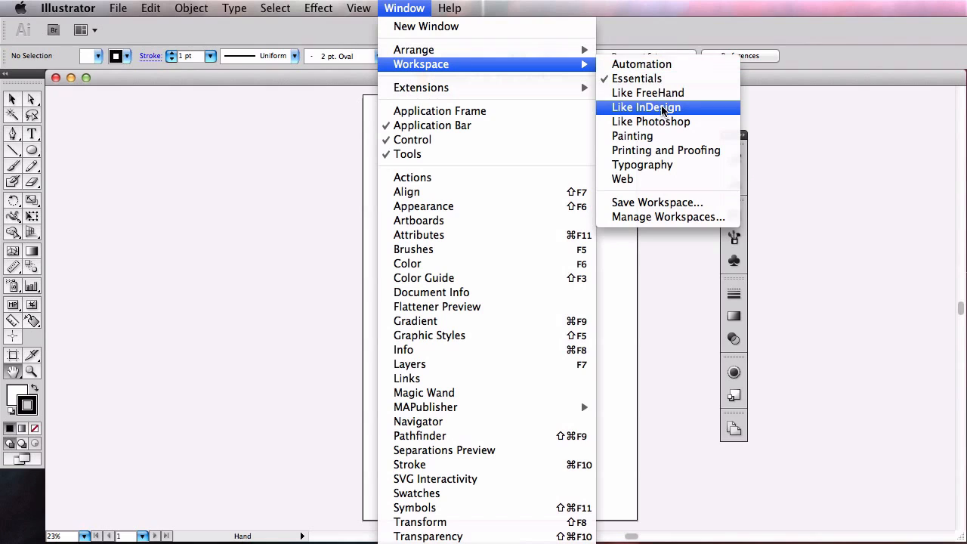
{"action": "left_click", "coordinate": [642, 64]}
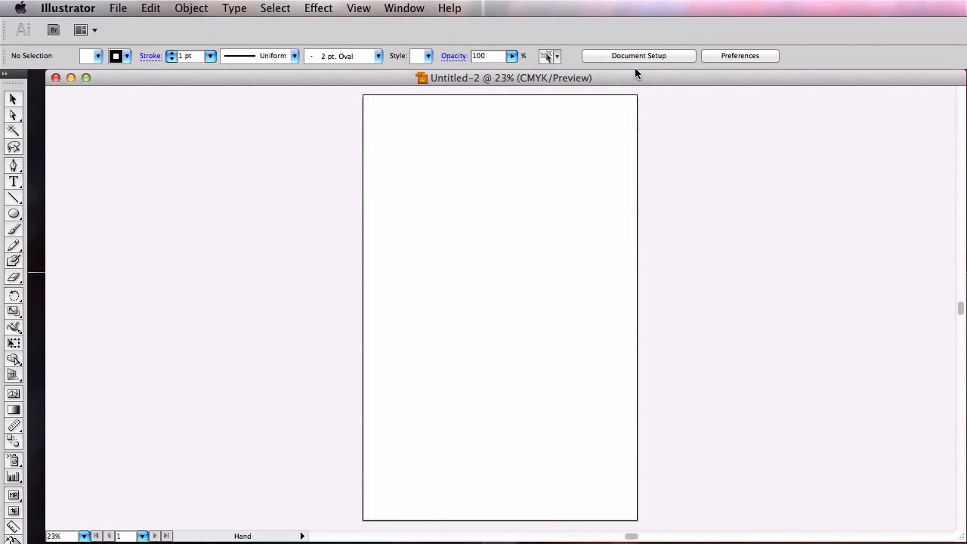
Switch the workspace layout to Essentials
{"action": "left_click", "coordinate": [405, 9]}
{"action": "mouse_move", "coordinate": [453, 64]}
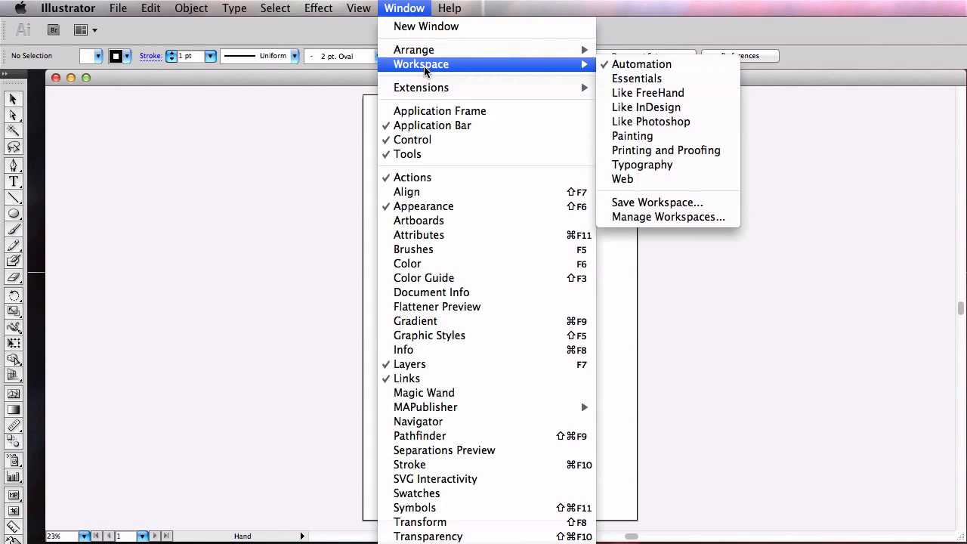
{"action": "left_click", "coordinate": [718, 79]}
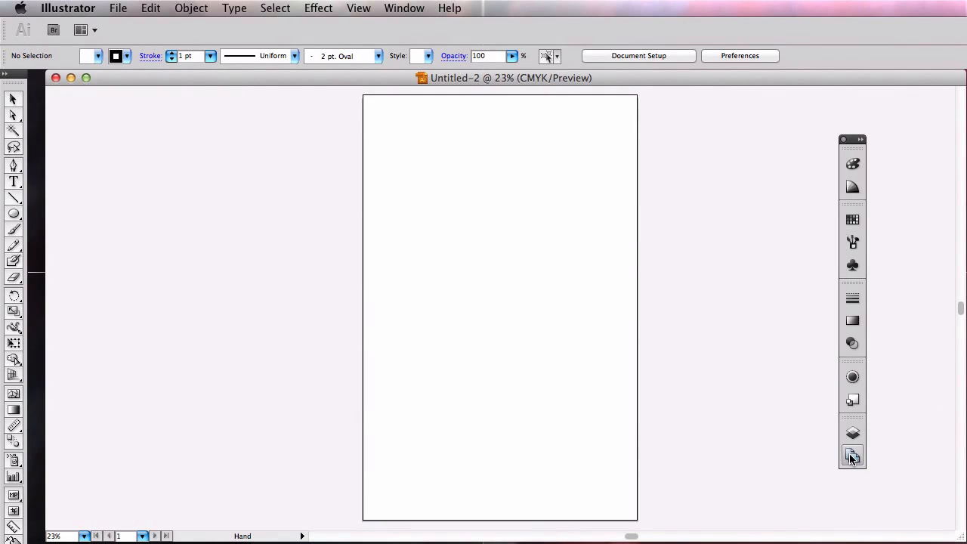
Reposition the panel dock farther from the artboard, and arrange the Tools panel in two columns beside the canvas
{"action": "left_click", "coordinate": [851, 457]}
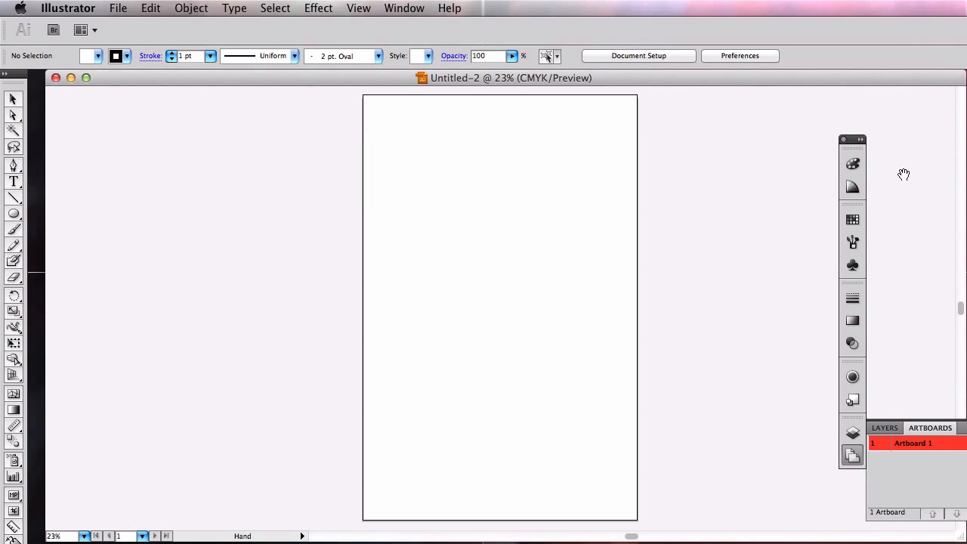
{"action": "left_click_drag", "start_coordinate": [853, 139], "coordinate": [886, 103]}
{"action": "left_click_drag", "start_coordinate": [16, 74], "coordinate": [230, 111]}
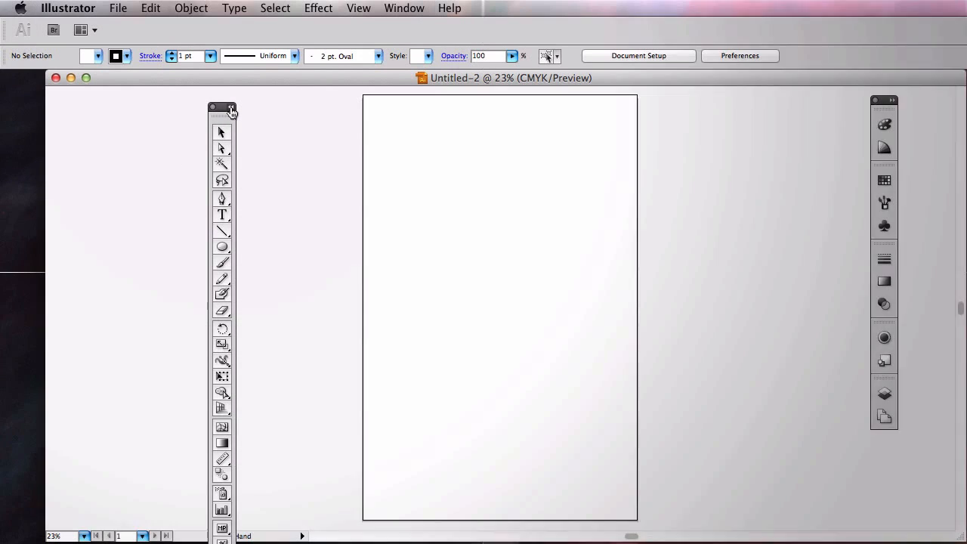
{"action": "left_click", "coordinate": [231, 108]}
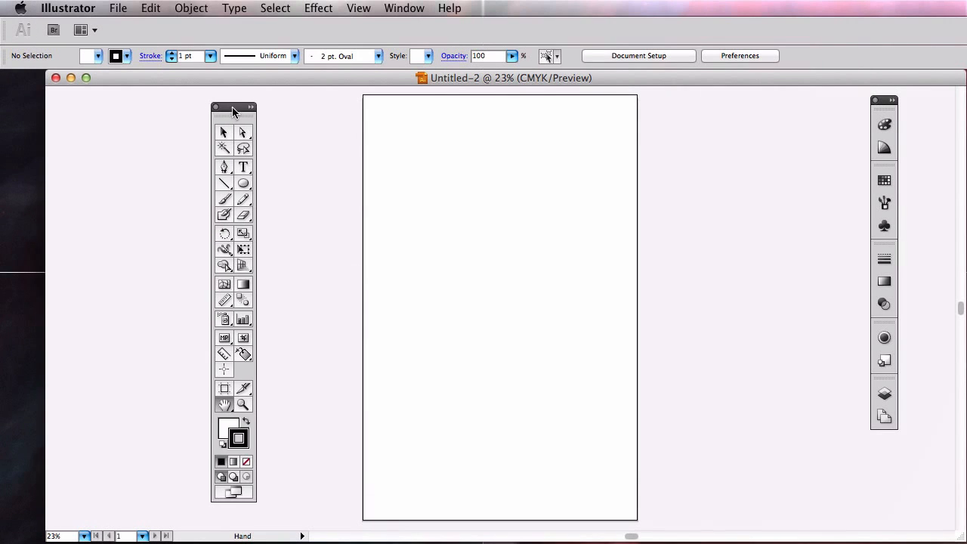
{"action": "left_click_drag", "start_coordinate": [233, 110], "coordinate": [23, 105]}
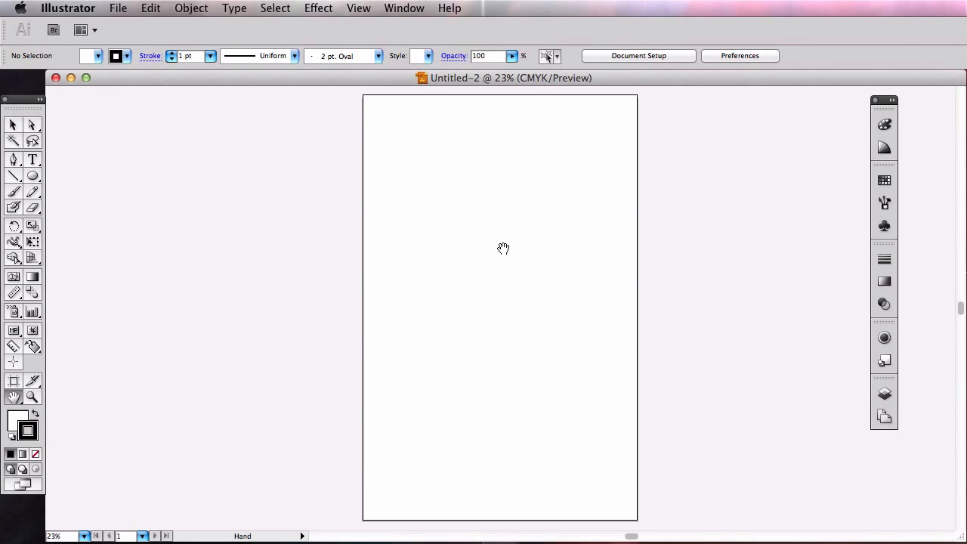
Open the General preferences, move the dialog over the artboard, and review the list of preference categories
{"action": "left_click", "coordinate": [121, 8]}
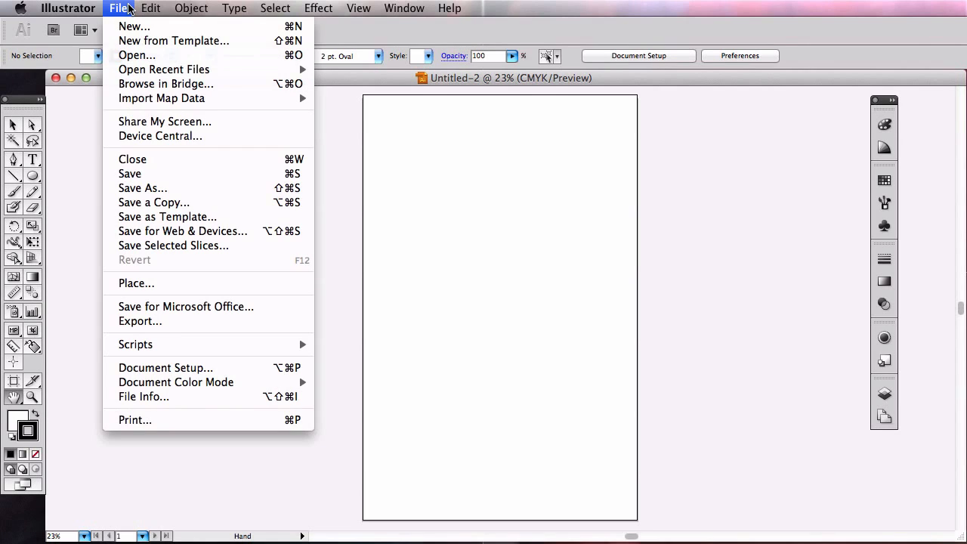
{"action": "mouse_move", "coordinate": [68, 7]}
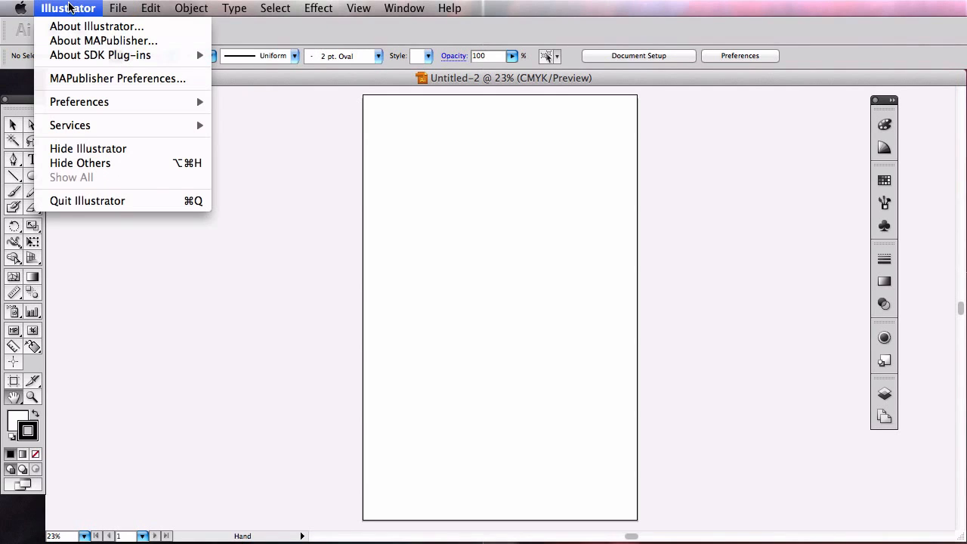
{"action": "mouse_move", "coordinate": [86, 102]}
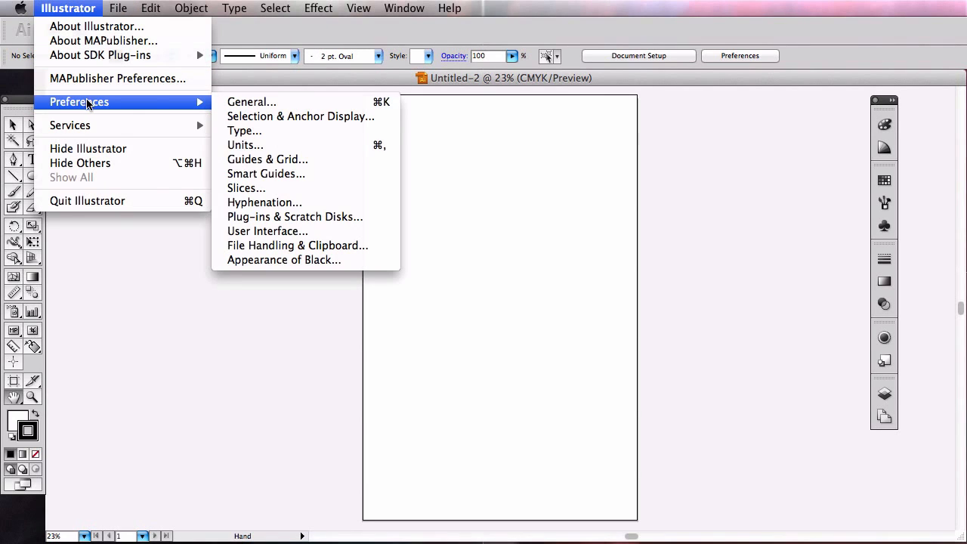
{"action": "left_click", "coordinate": [277, 101]}
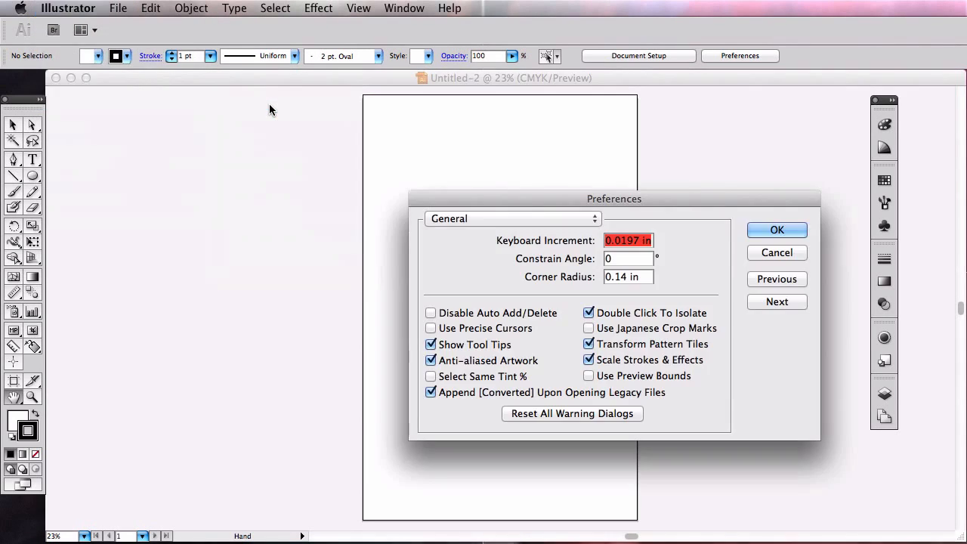
{"action": "left_click_drag", "start_coordinate": [511, 197], "coordinate": [407, 162]}
{"action": "left_click", "coordinate": [414, 182]}
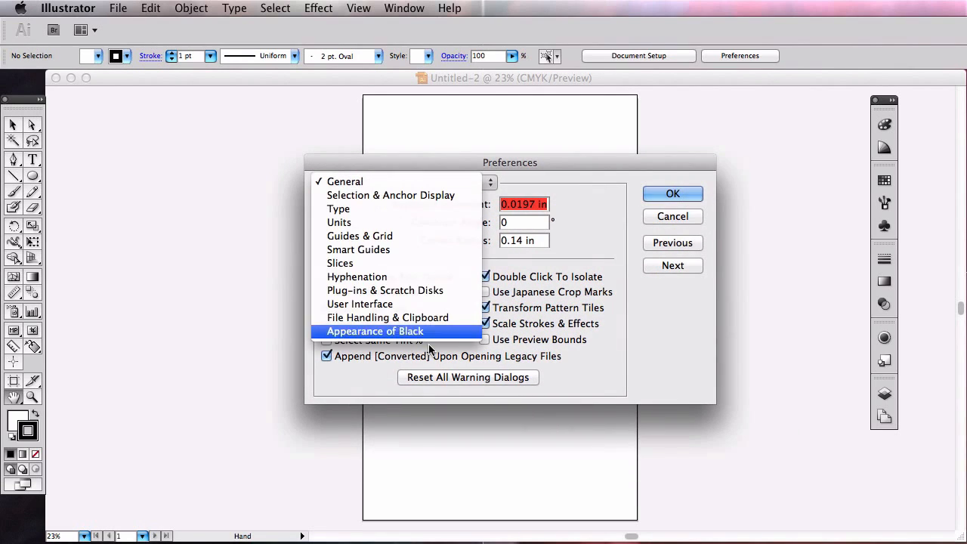
{"action": "left_click", "coordinate": [548, 173]}
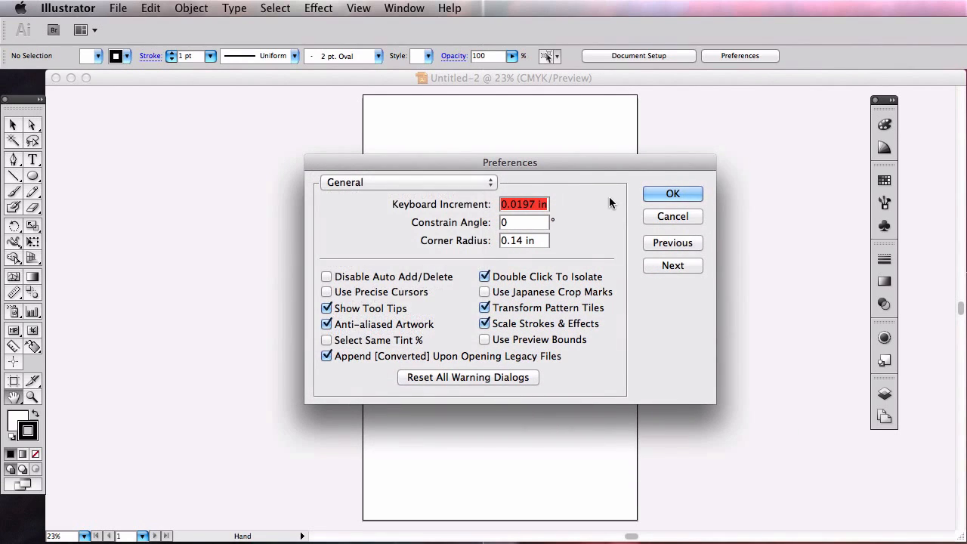
In the Guides & Grid preferences, keep gridlines every 1 in and set the subdivisions to 2
{"action": "left_click", "coordinate": [453, 185]}
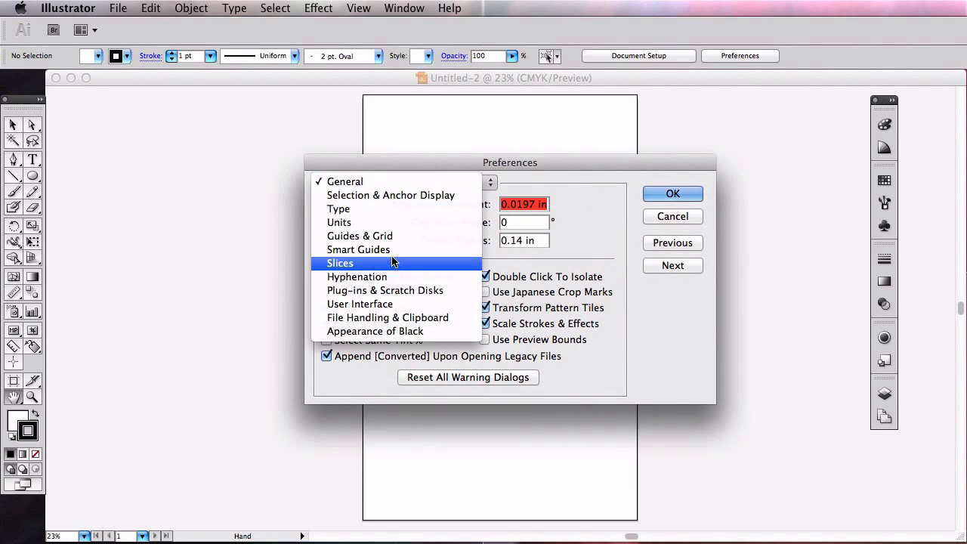
{"action": "left_click", "coordinate": [390, 235]}
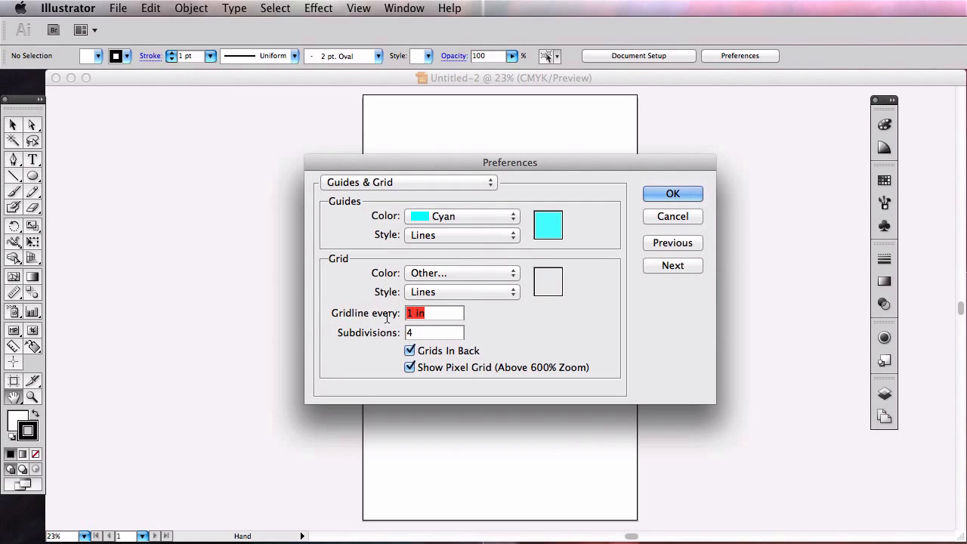
{"action": "left_click", "coordinate": [427, 316]}
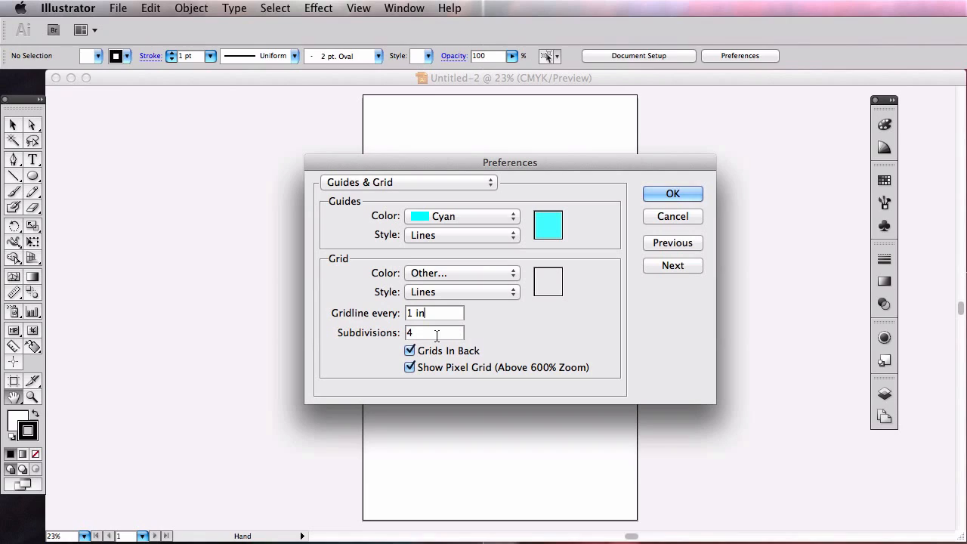
{"action": "double_click", "coordinate": [416, 333]}
{"action": "type", "text": "2"}
{"action": "key", "text": "Tab"}
{"action": "left_click", "coordinate": [671, 194]}
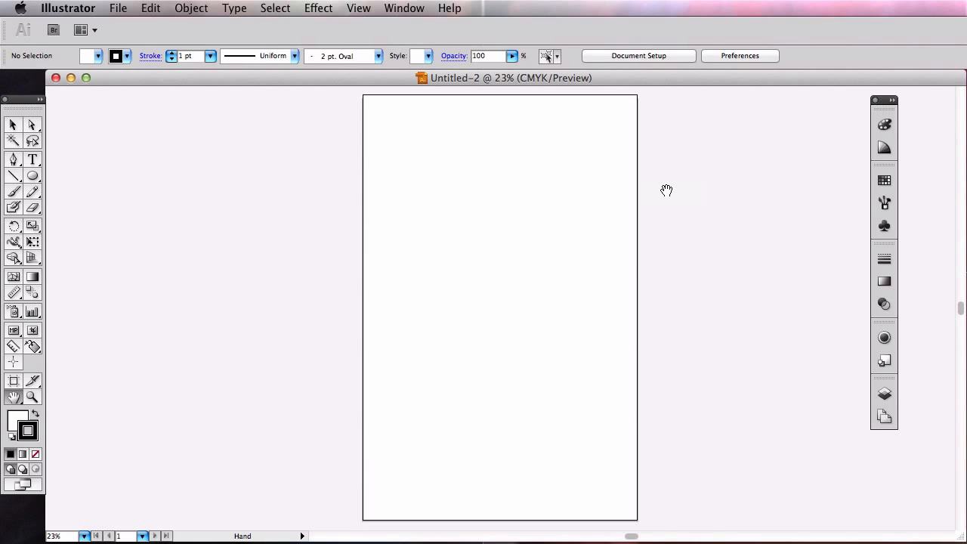
Show the document grid to check its spacing on the artboard, and hide it again
{"action": "left_click", "coordinate": [401, 13]}
{"action": "left_click", "coordinate": [400, 13]}
{"action": "left_click", "coordinate": [354, 11]}
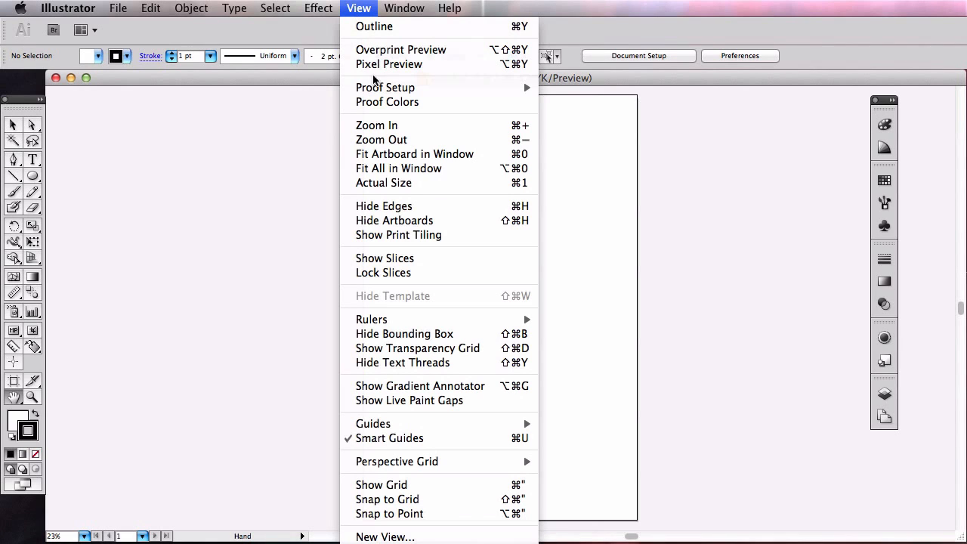
{"action": "left_click", "coordinate": [461, 488]}
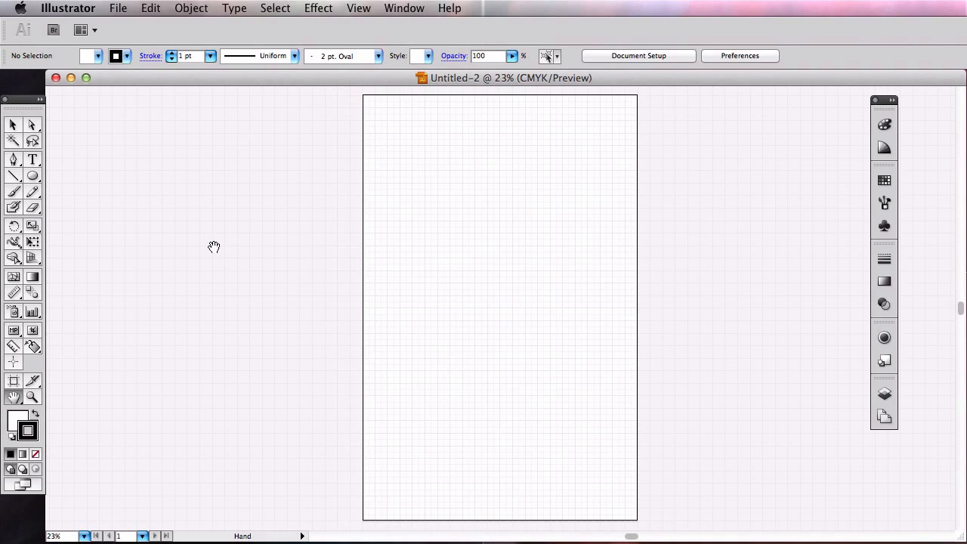
{"action": "left_click", "coordinate": [349, 8]}
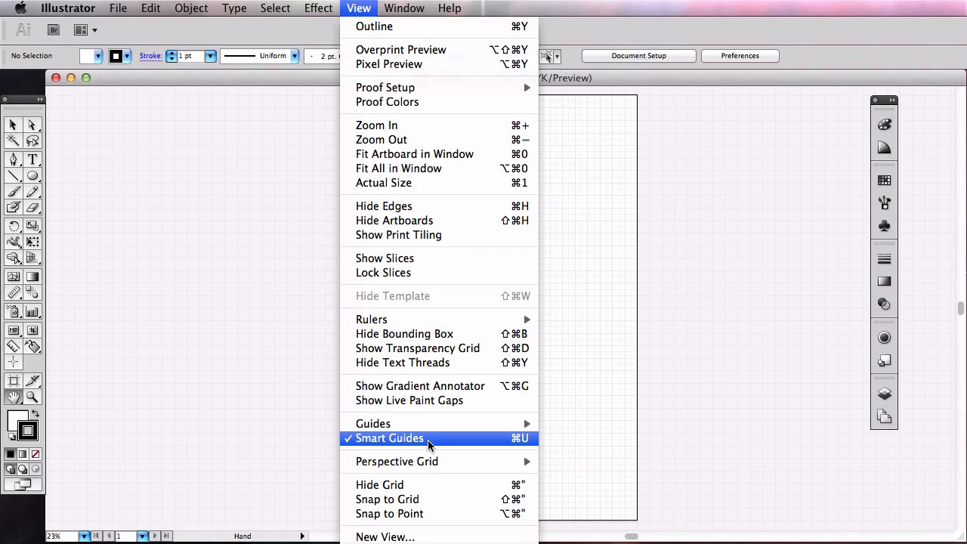
{"action": "left_click", "coordinate": [426, 486]}
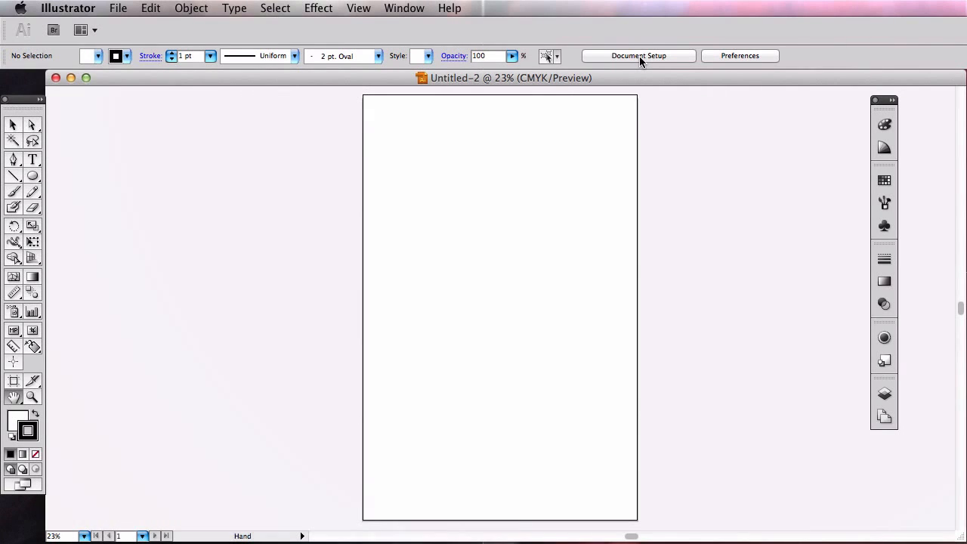
Edit the artboard from the document setup to landscape orientation, 34 × 22 in, and fit it in the window
{"action": "left_click", "coordinate": [640, 56]}
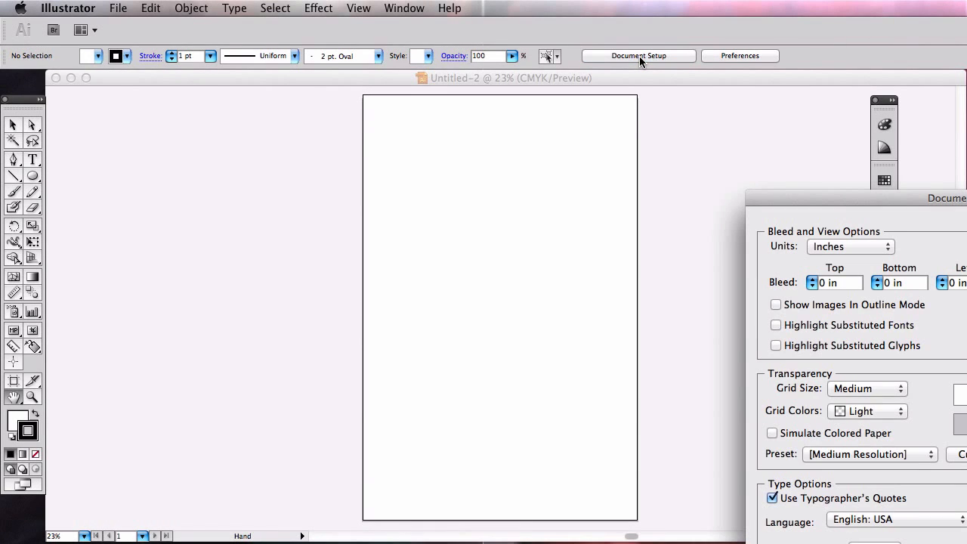
{"action": "left_click_drag", "start_coordinate": [887, 200], "coordinate": [410, 66]}
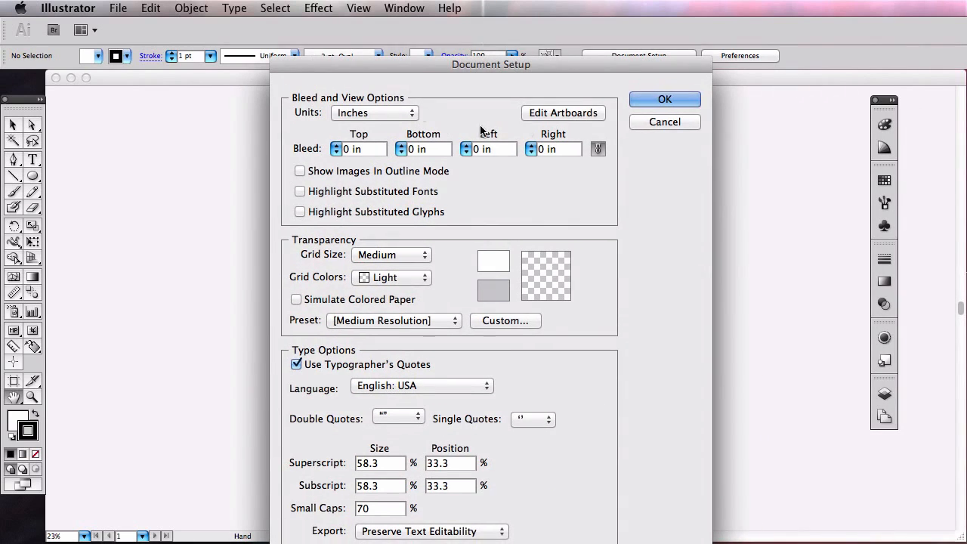
{"action": "left_click", "coordinate": [566, 114]}
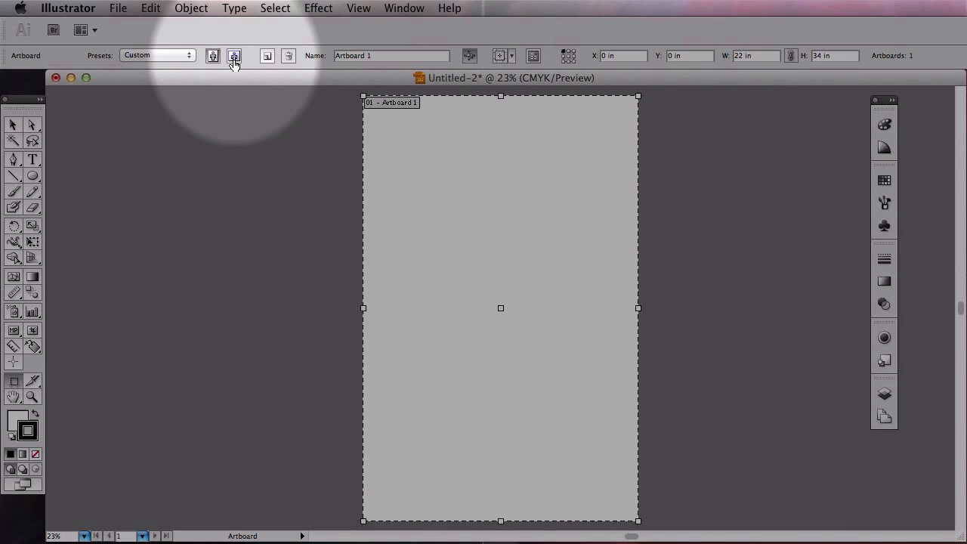
{"action": "left_click", "coordinate": [235, 58]}
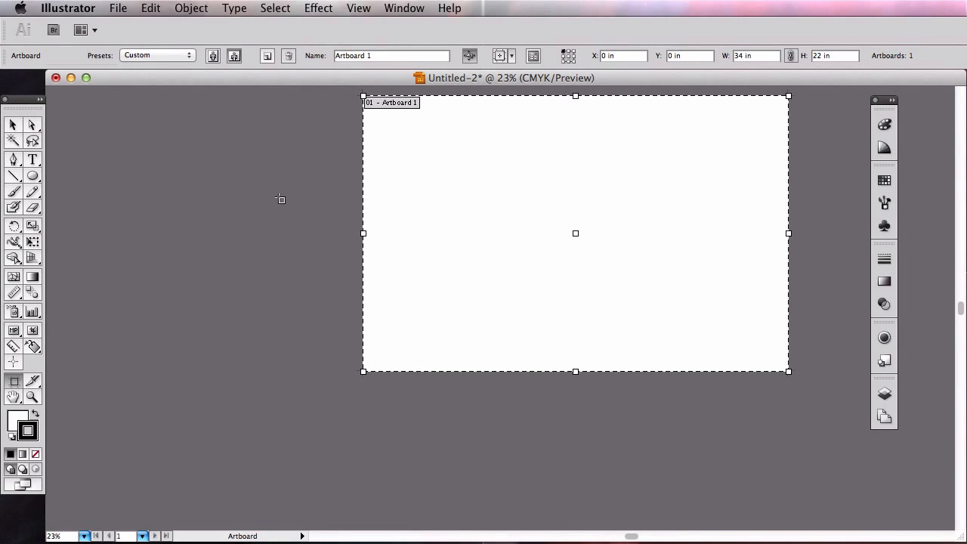
{"action": "key", "text": "Escape"}
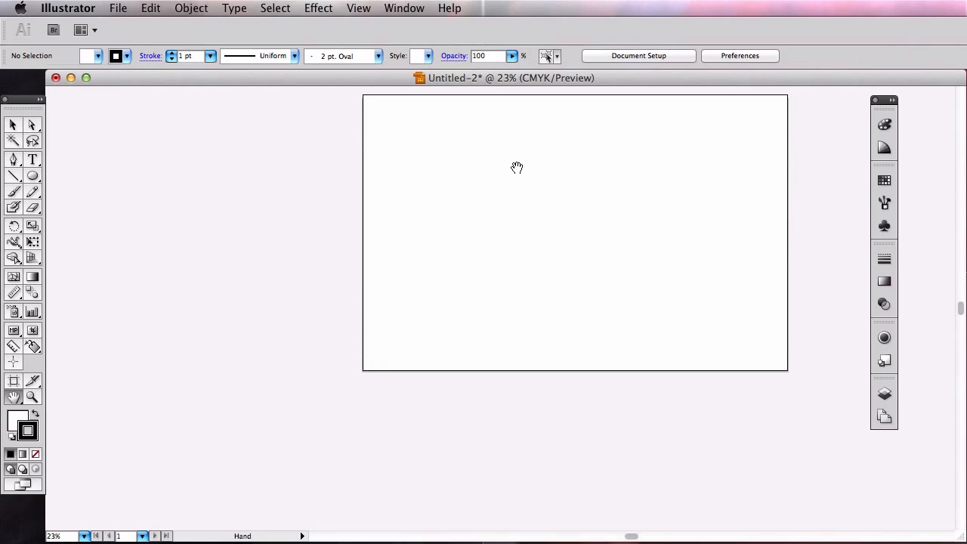
{"action": "left_click", "coordinate": [13, 126]}
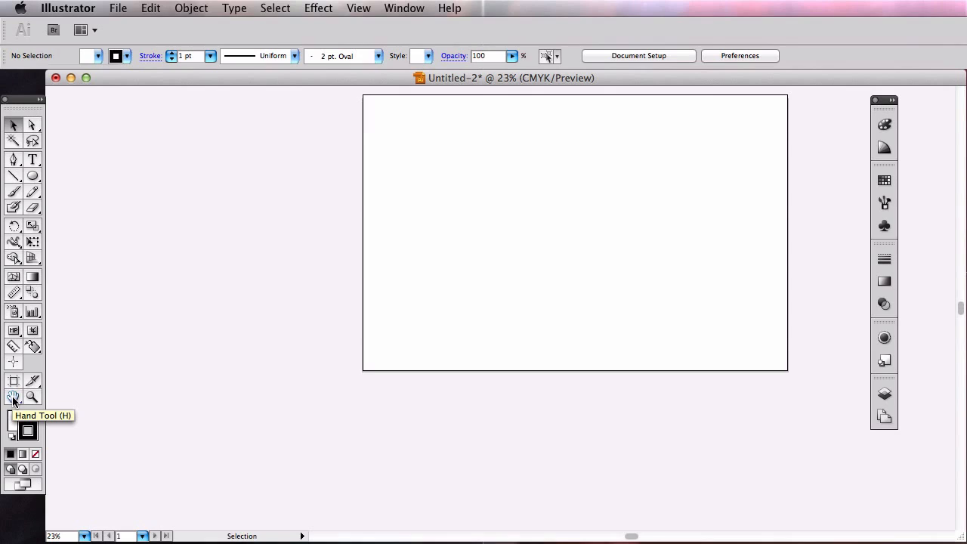
{"action": "double_click", "coordinate": [13, 398]}
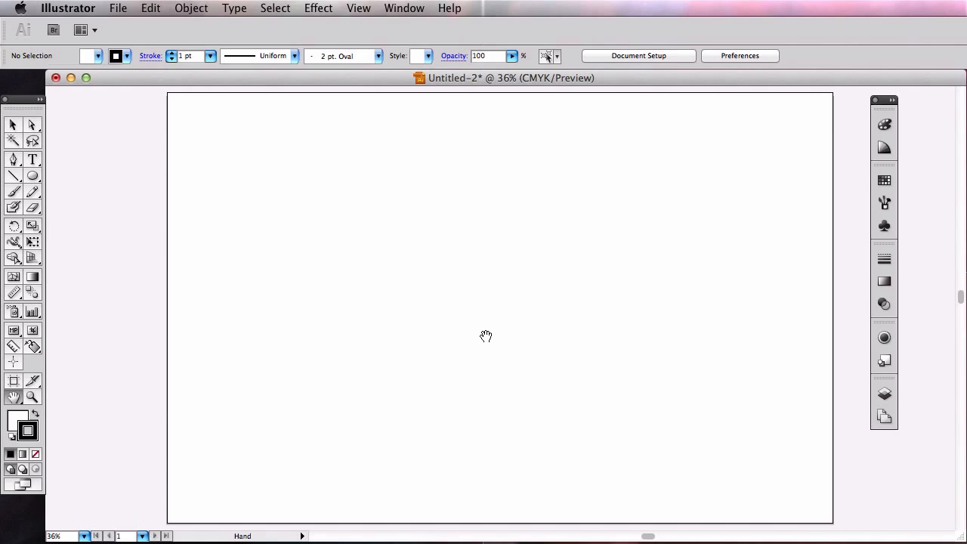
Switch to the browser in the Windows virtual machine, open the class notes link Getting Started with Illustrator, and return to Illustrator
{"action": "left_click_drag", "start_coordinate": [626, 543], "coordinate": [566, 25]}
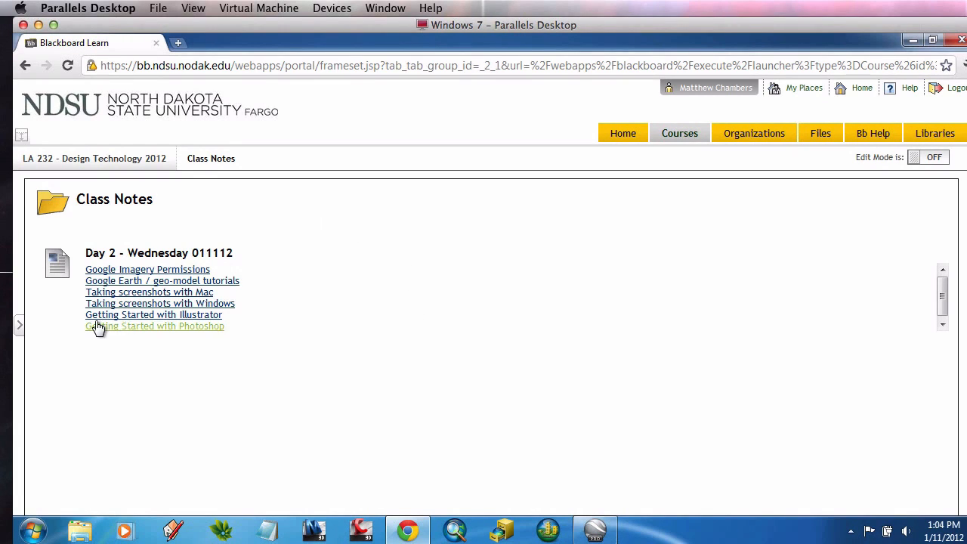
{"action": "left_click", "coordinate": [141, 318]}
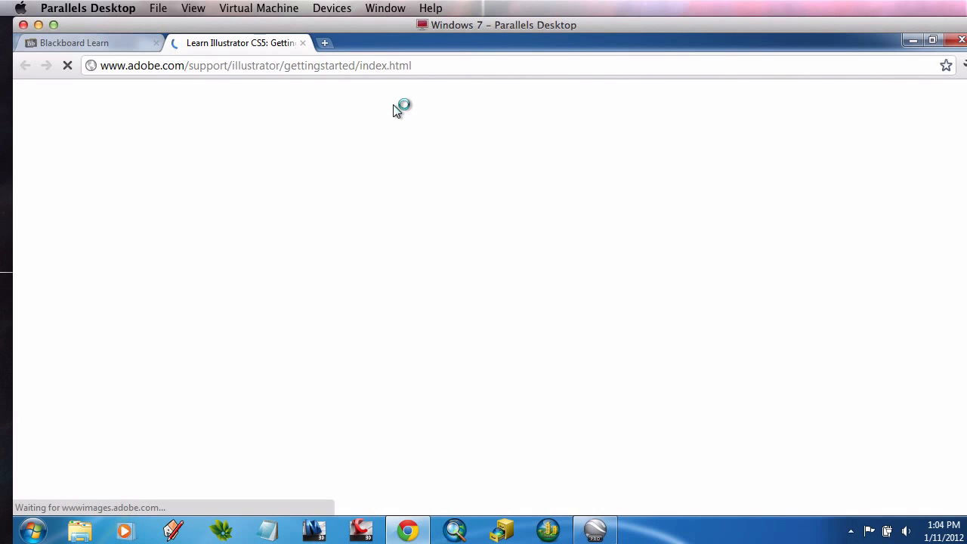
{"action": "left_click_drag", "start_coordinate": [387, 23], "coordinate": [521, 540]}
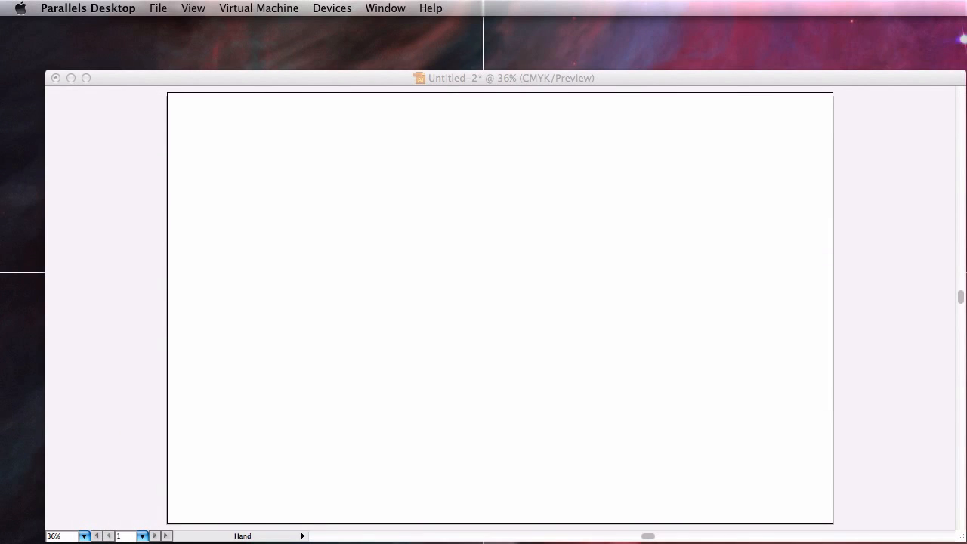
{"action": "left_click", "coordinate": [912, 228]}
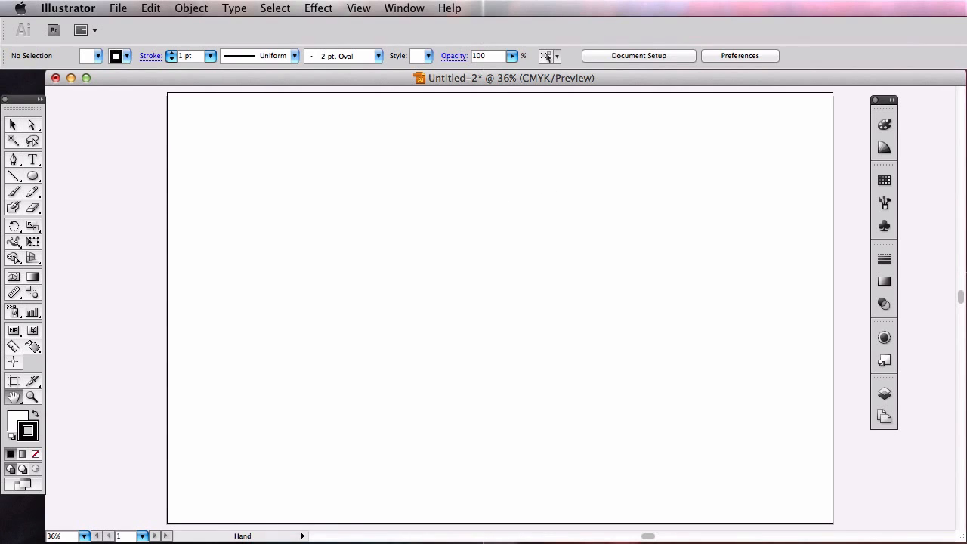
Open myBaseplan_sample.pdf from the desktop to review the sample layout, close it, and restore the Illustrator document window's position
{"action": "key", "text": "super+Tab"}
{"action": "left_click", "coordinate": [932, 169]}
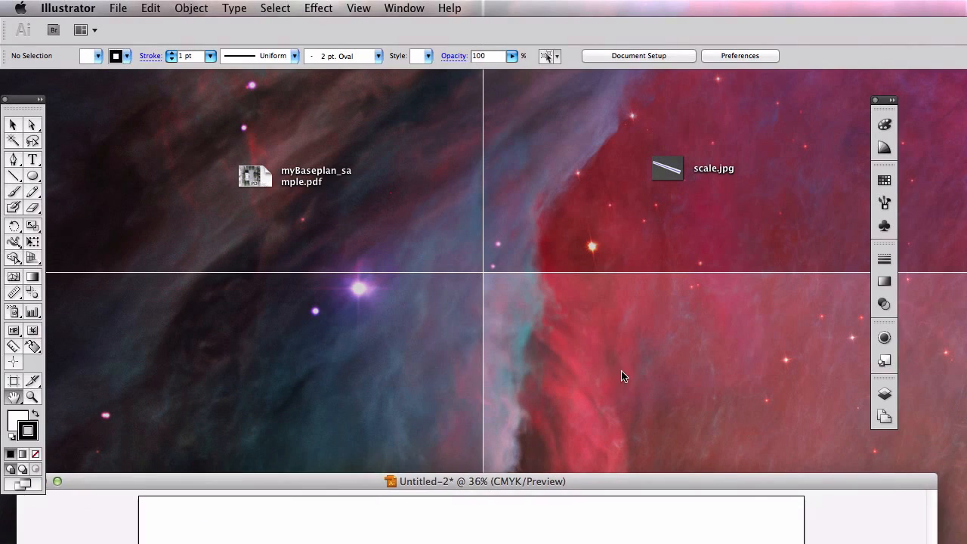
{"action": "left_click", "coordinate": [622, 376]}
{"action": "left_click", "coordinate": [257, 176]}
{"action": "key", "text": "super+o"}
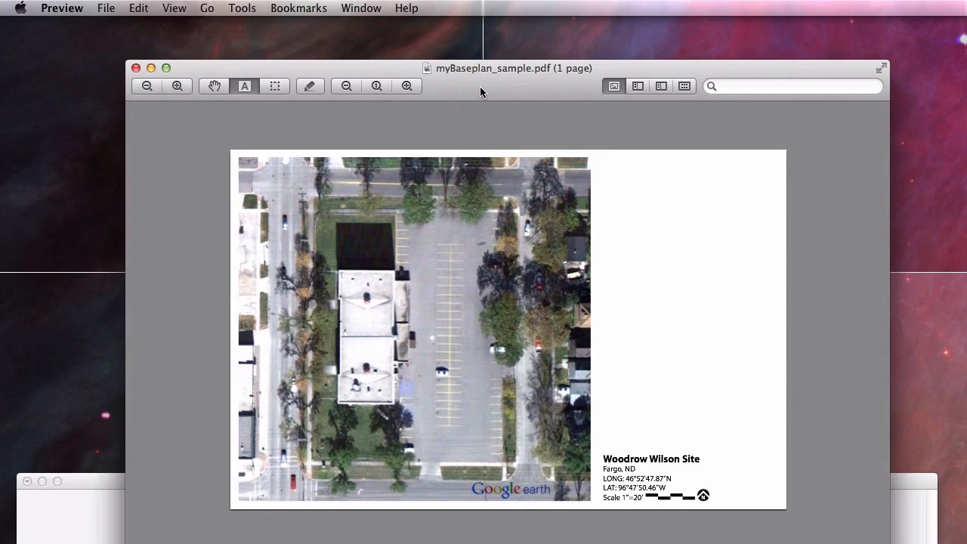
{"action": "key", "text": "super+w"}
{"action": "left_click_drag", "start_coordinate": [721, 481], "coordinate": [735, 80]}
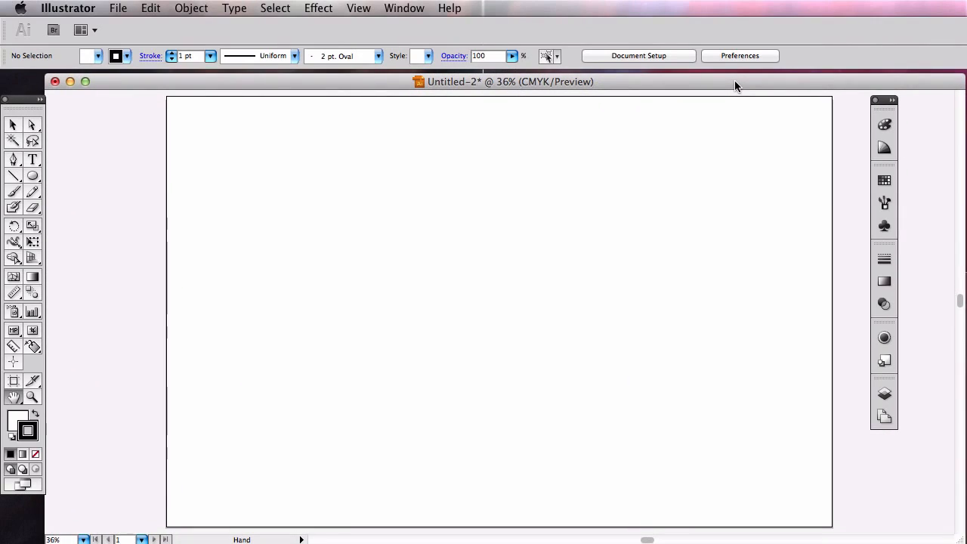
Start saving the document under a new name and create a folder named la232_a1 on the Desktop for it
{"action": "left_click", "coordinate": [117, 8]}
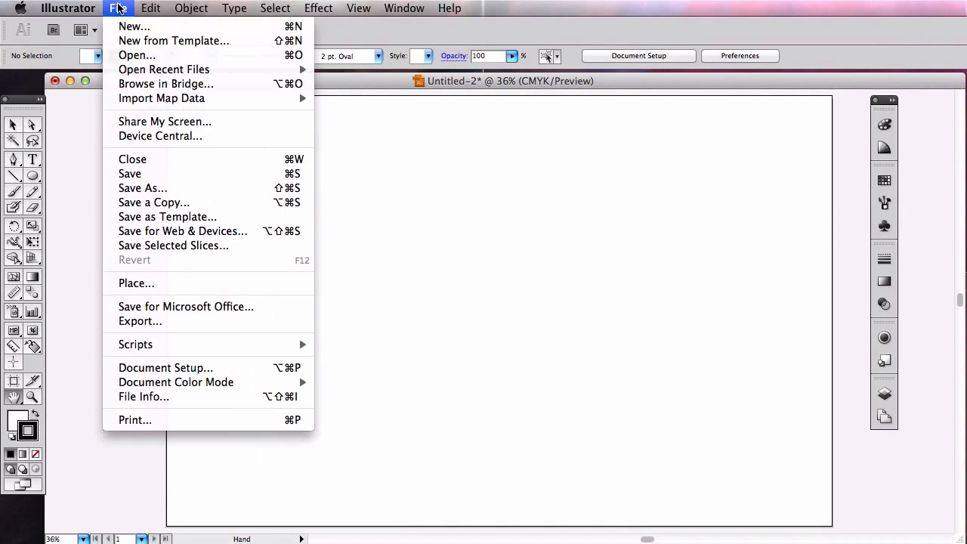
{"action": "left_click", "coordinate": [162, 188]}
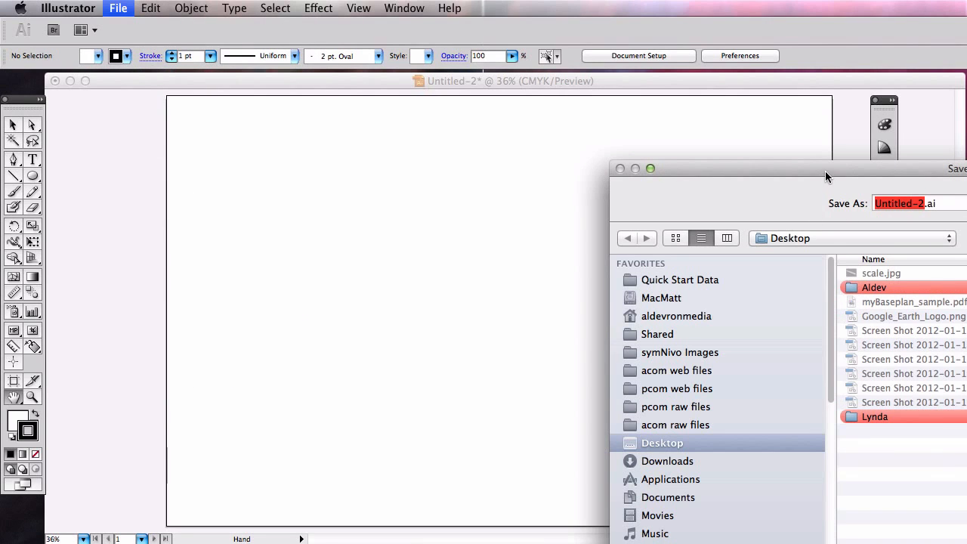
{"action": "left_click_drag", "start_coordinate": [825, 171], "coordinate": [482, 95]}
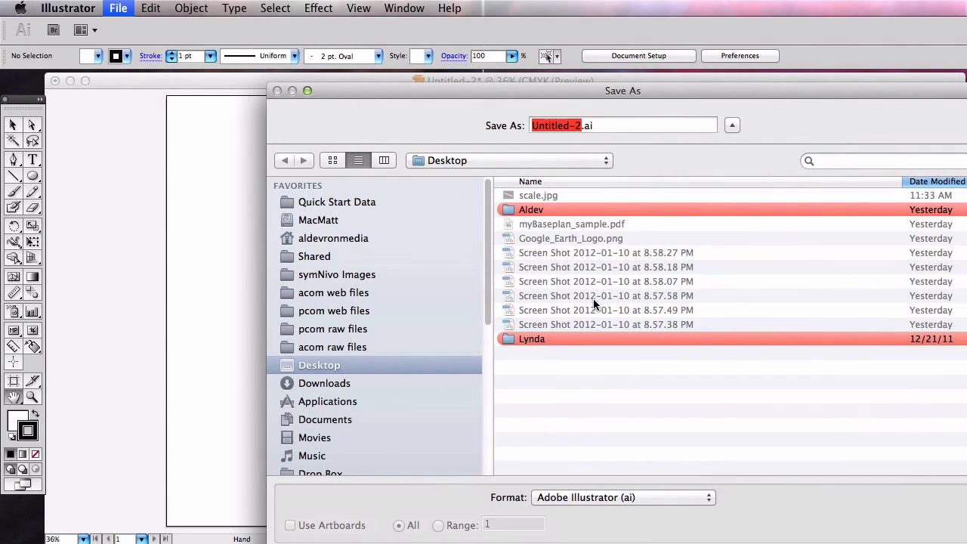
{"action": "left_click_drag", "start_coordinate": [498, 93], "coordinate": [368, 38]}
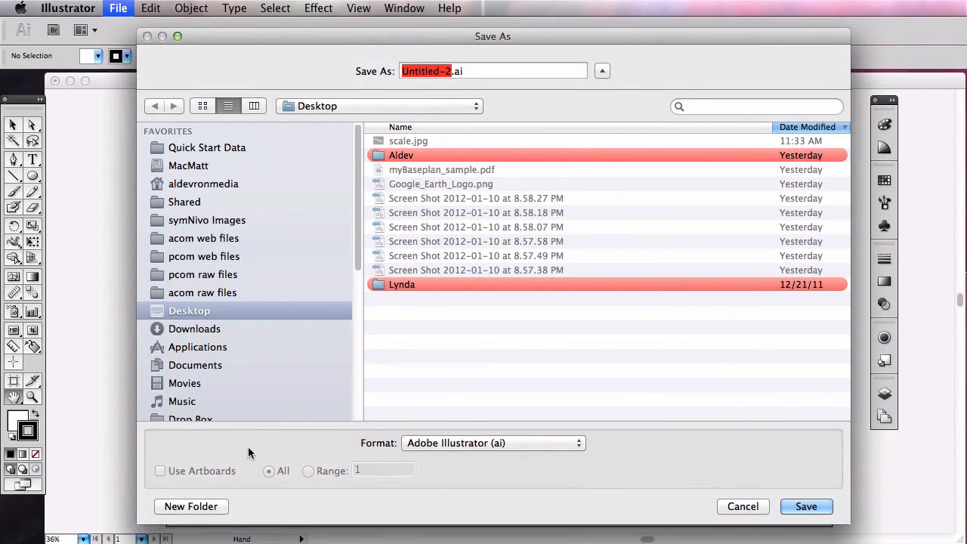
{"action": "left_click", "coordinate": [191, 506]}
{"action": "type", "text": "la"}
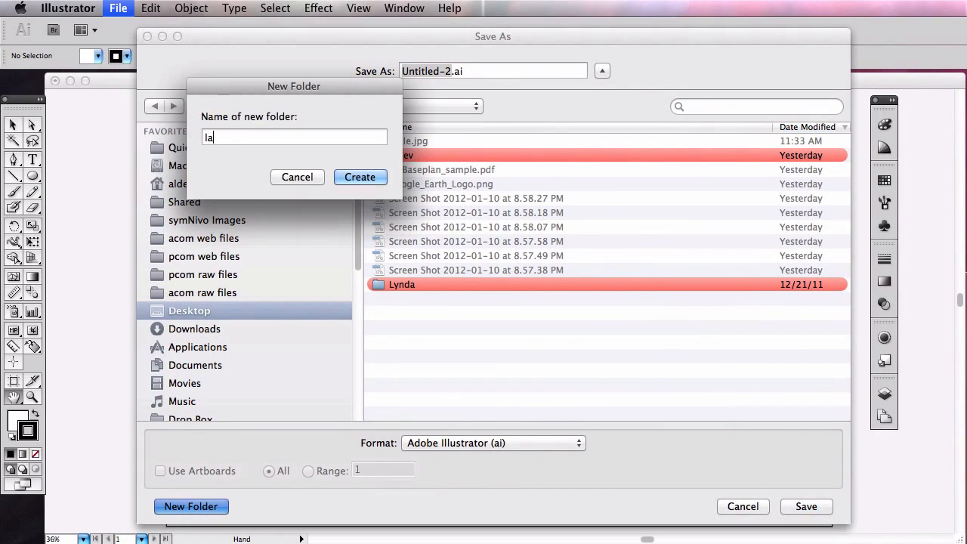
{"action": "type", "text": "232_a1"}
{"action": "left_click", "coordinate": [360, 177]}
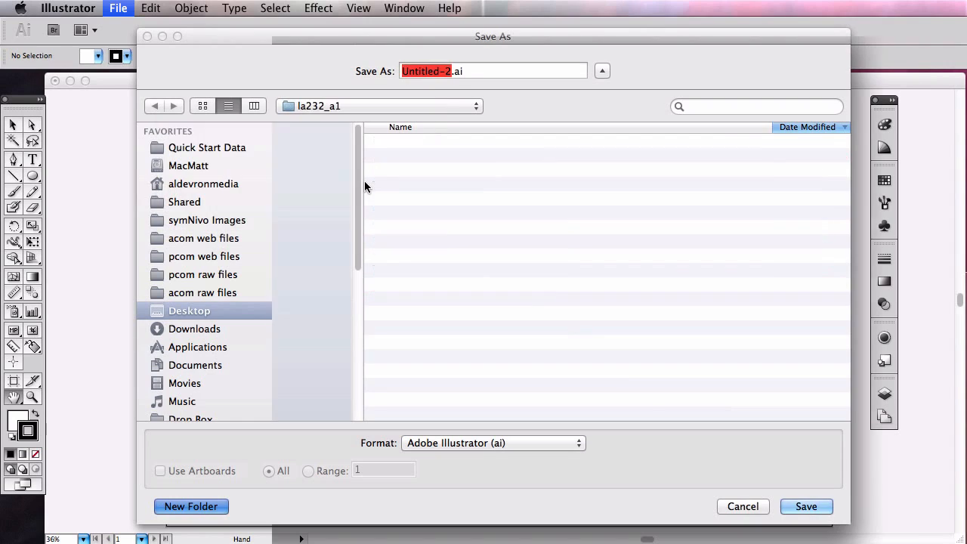
Save the document as basemap_wip.ai in the la232_a1 folder, accepting the Illustrator CS5 save options
{"action": "left_click", "coordinate": [448, 70]}
{"action": "left_click_drag", "start_coordinate": [448, 69], "coordinate": [360, 69]}
{"action": "type", "text": "basemap"}
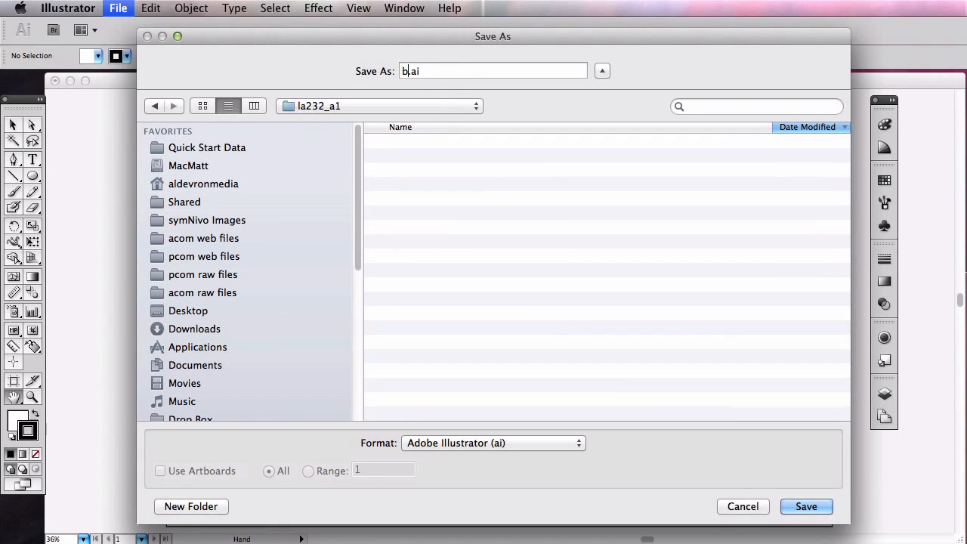
{"action": "type", "text": "_wip"}
{"action": "left_click", "coordinate": [822, 513]}
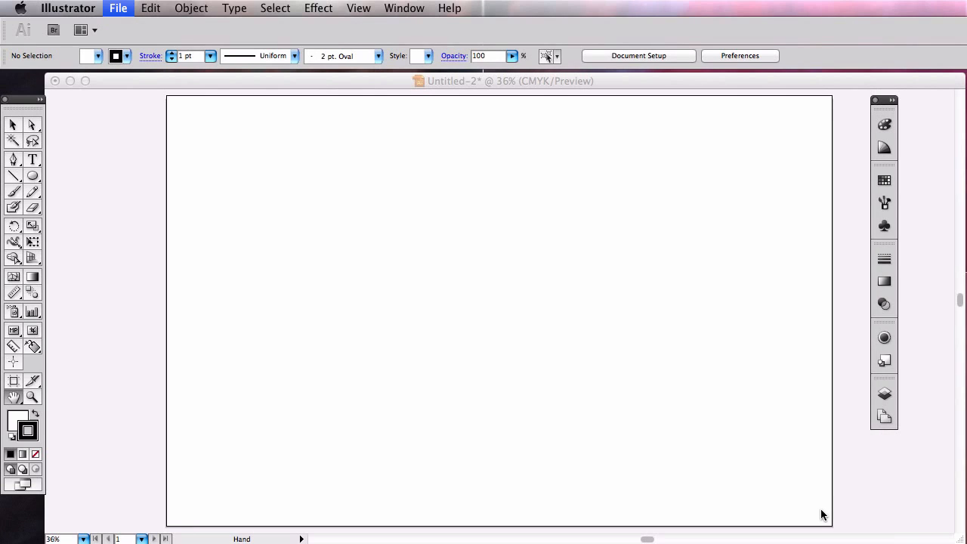
{"action": "left_click_drag", "start_coordinate": [853, 219], "coordinate": [402, 98]}
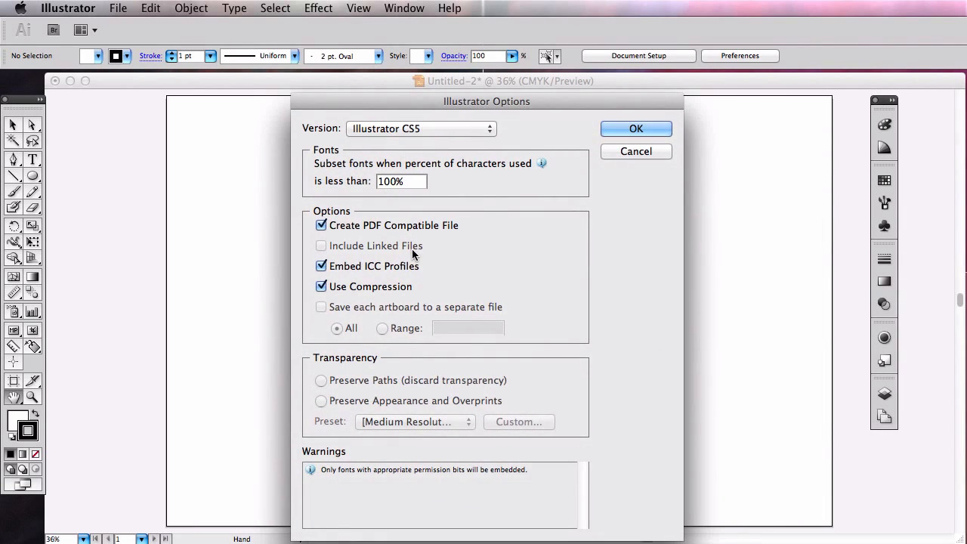
{"action": "left_click", "coordinate": [649, 129]}
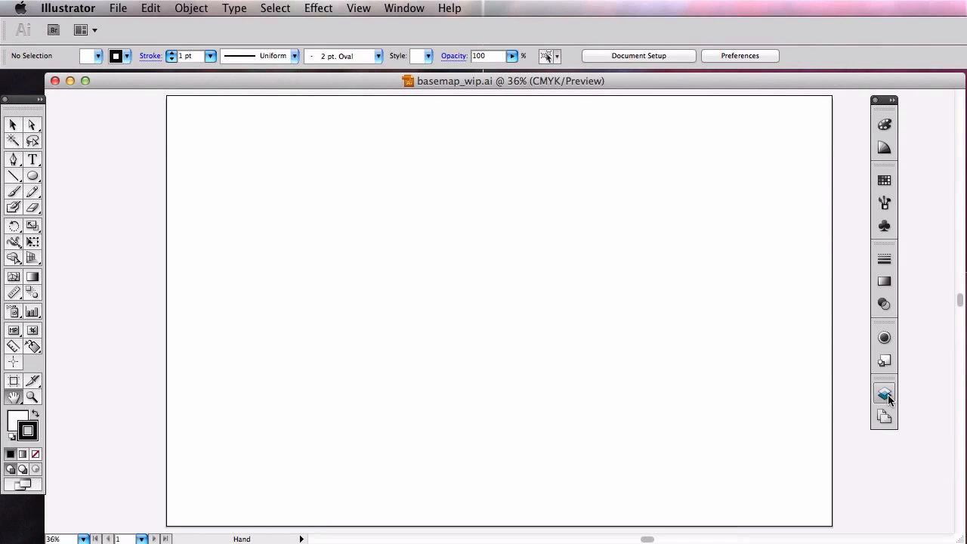
Detach the Layers panel from the dock, place it over the artboard and enlarge it
{"action": "left_click", "coordinate": [885, 393]}
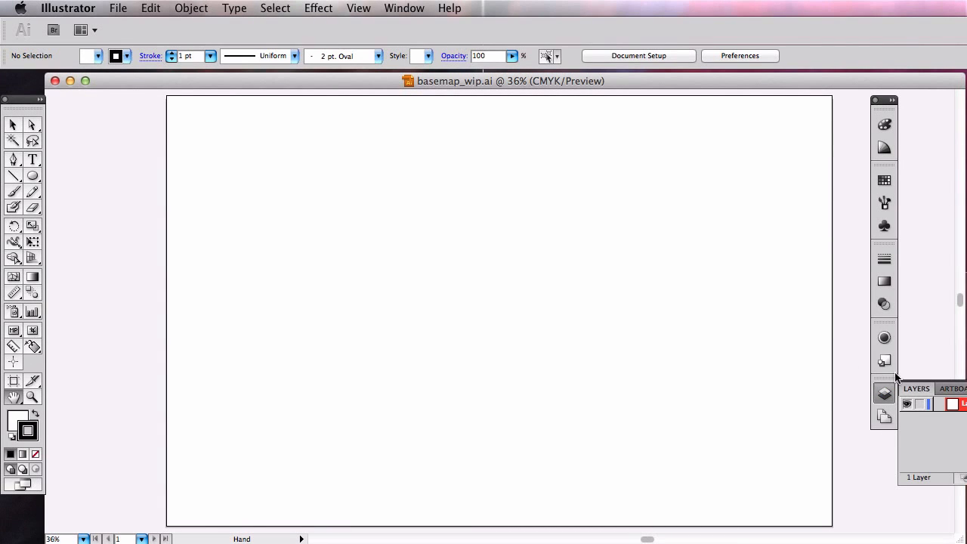
{"action": "left_click_drag", "start_coordinate": [920, 389], "coordinate": [482, 200]}
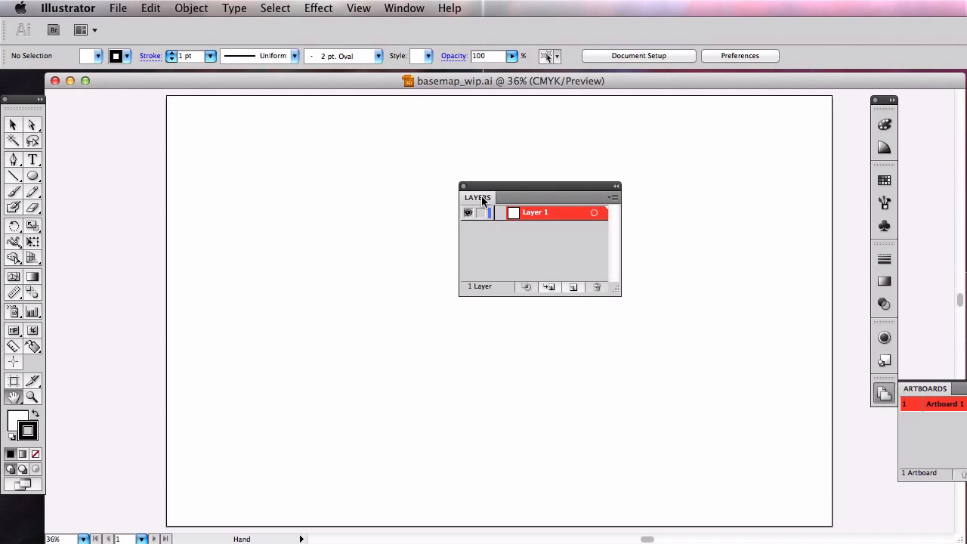
{"action": "left_click_drag", "start_coordinate": [616, 292], "coordinate": [720, 398]}
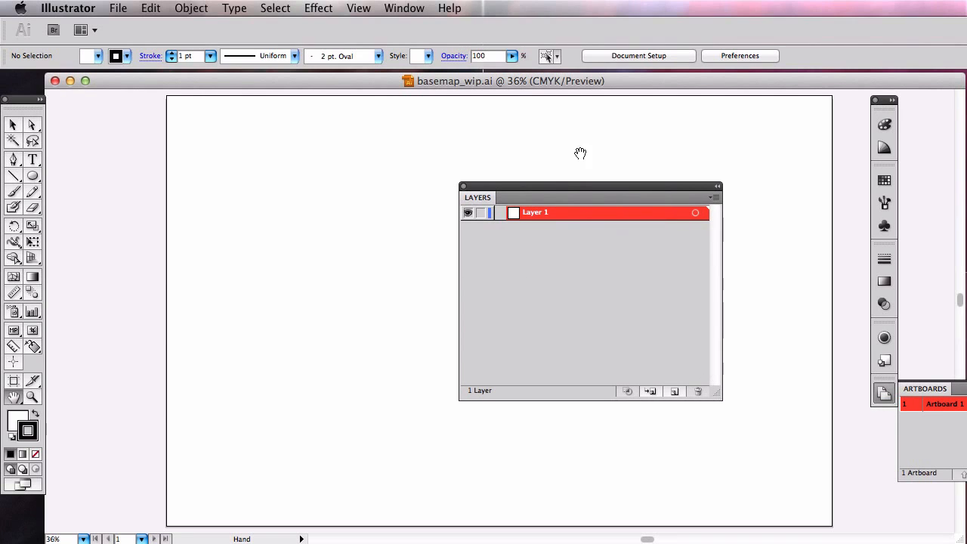
Close the floating Layers panel, reopen it and reposition it over the artboard, keeping Illustrator in front
{"action": "left_click", "coordinate": [464, 186]}
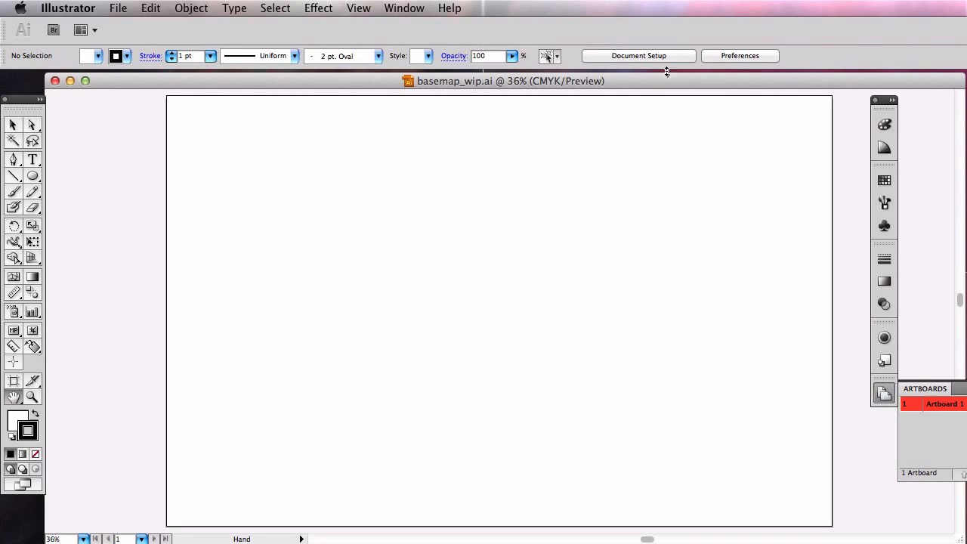
{"action": "left_click", "coordinate": [395, 9]}
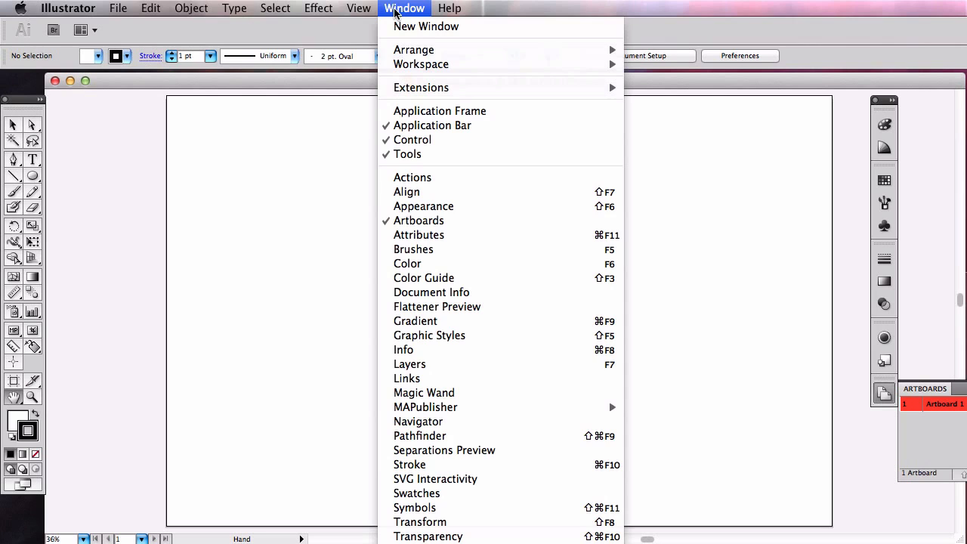
{"action": "left_click", "coordinate": [446, 365]}
{"action": "left_click_drag", "start_coordinate": [565, 191], "coordinate": [544, 179]}
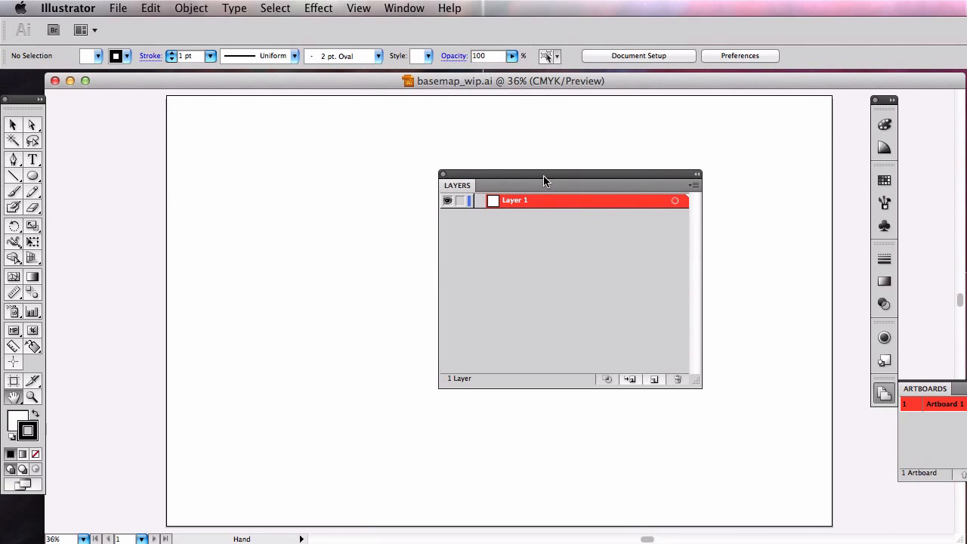
{"action": "left_click_drag", "start_coordinate": [966, 291], "coordinate": [966, 536]}
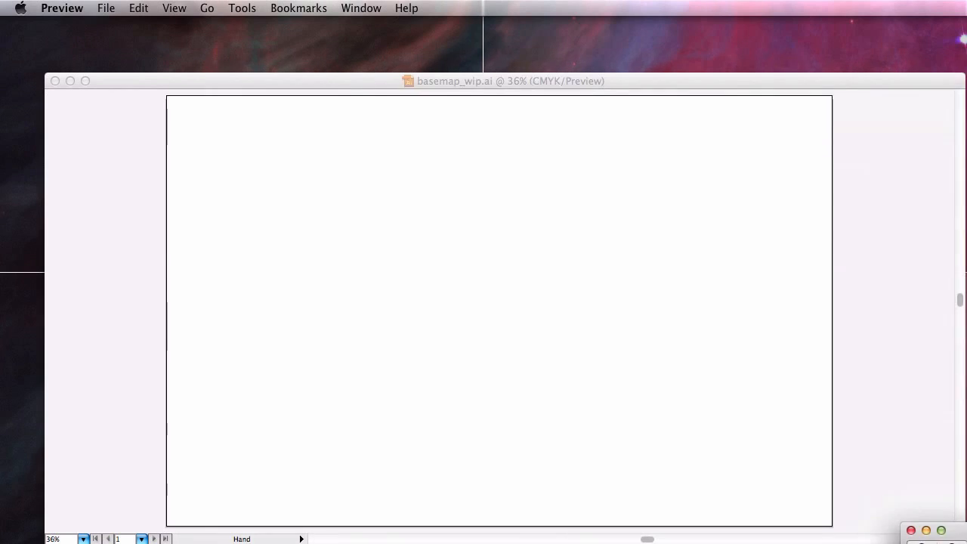
{"action": "left_click", "coordinate": [637, 235]}
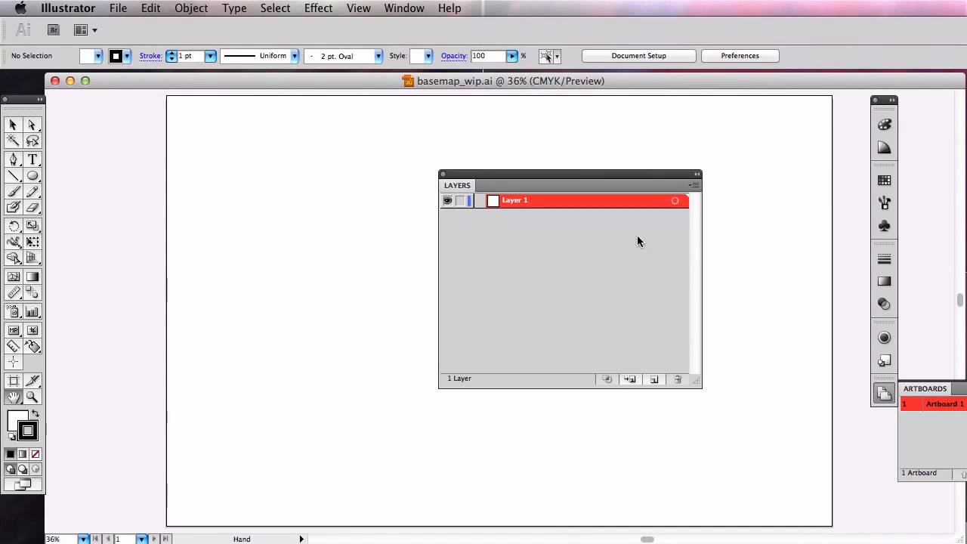
Rename Layer 1 as image through its layer options
{"action": "double_click", "coordinate": [516, 202]}
{"action": "left_click_drag", "start_coordinate": [894, 319], "coordinate": [521, 239]}
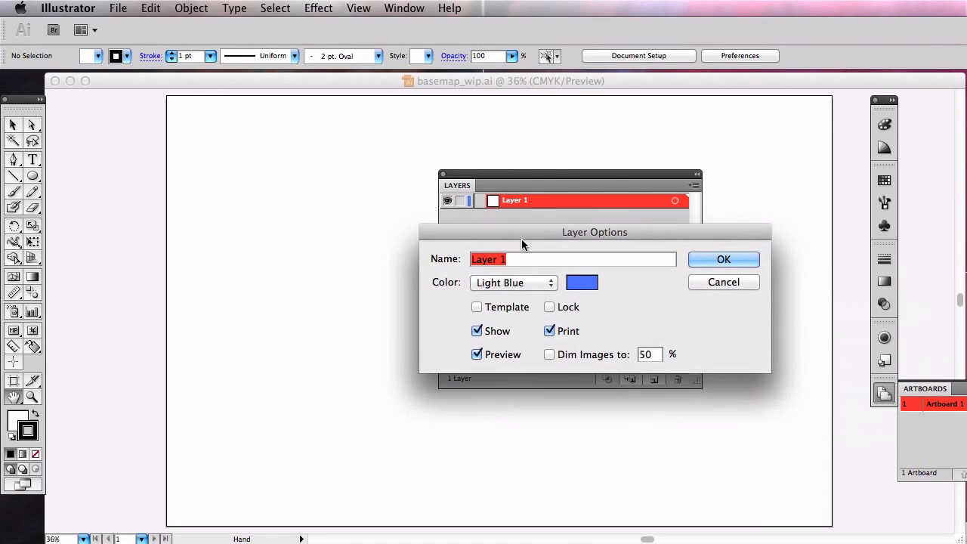
{"action": "type", "text": "image"}
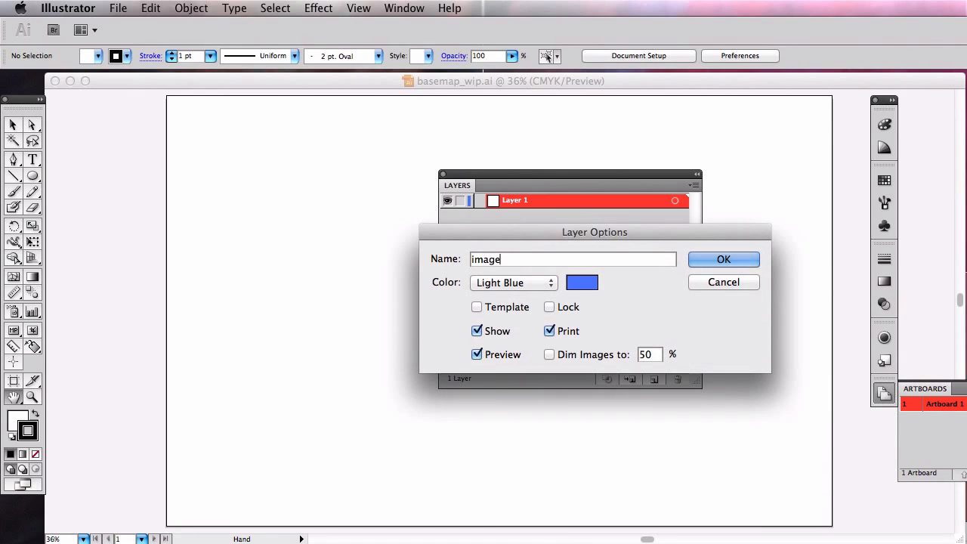
{"action": "key", "text": "Return"}
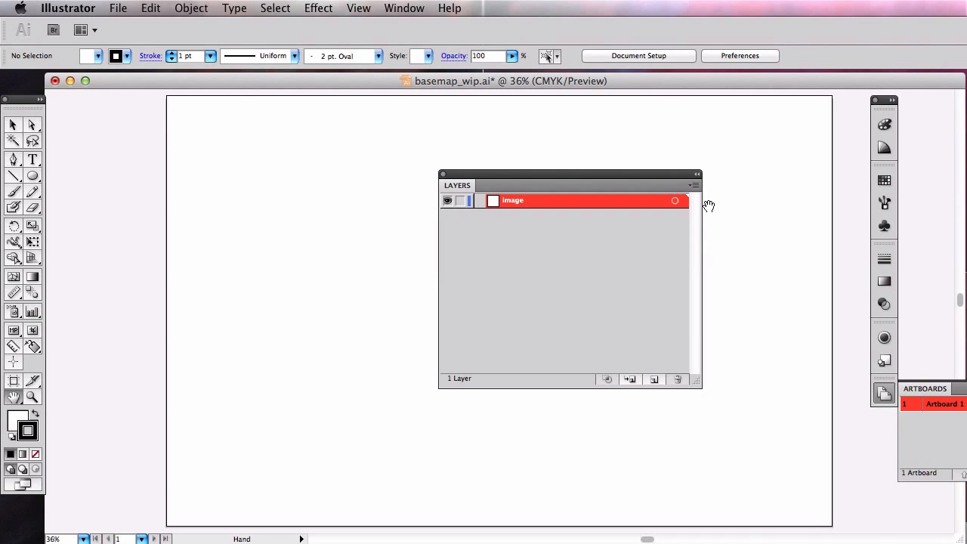
Add a new layer named text above the image layer and shift the Layers panel slightly
{"action": "left_click", "coordinate": [694, 186]}
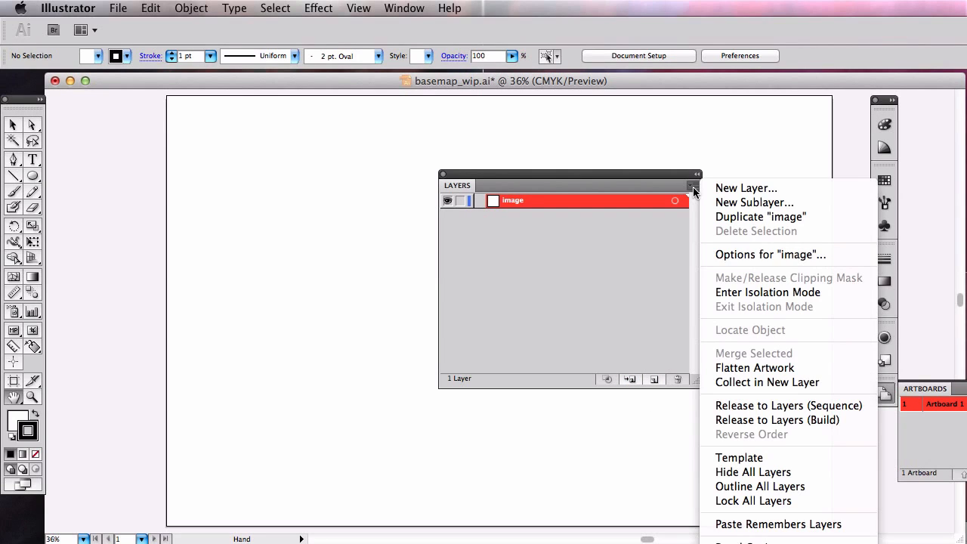
{"action": "left_click", "coordinate": [755, 191]}
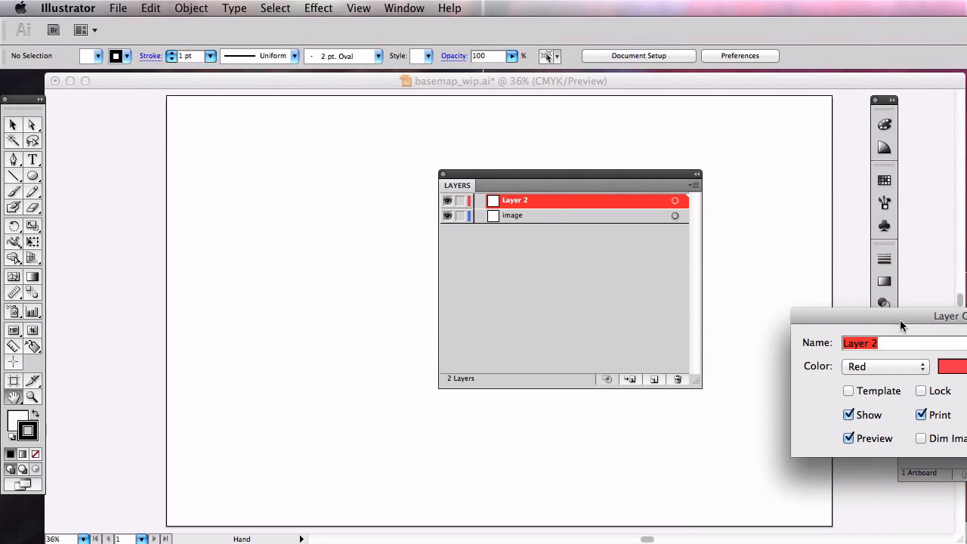
{"action": "left_click", "coordinate": [885, 342]}
{"action": "triple_click", "coordinate": [885, 342]}
{"action": "type", "text": "text"}
{"action": "key", "text": "Return"}
{"action": "left_click_drag", "start_coordinate": [579, 177], "coordinate": [522, 169]}
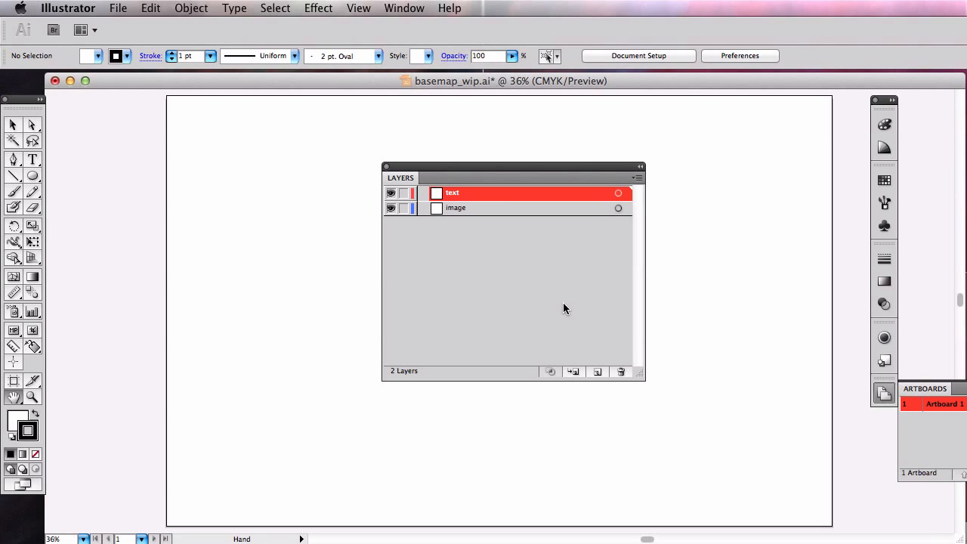
Add a new layer named guides above the text layer
{"action": "left_click", "coordinate": [638, 177]}
{"action": "left_click", "coordinate": [664, 181]}
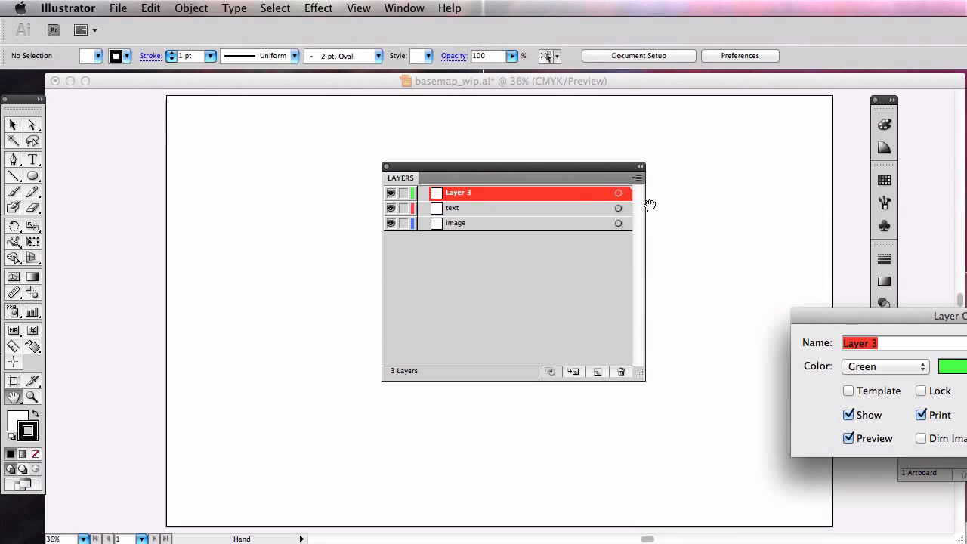
{"action": "type", "text": "guides"}
{"action": "key", "text": "Return"}
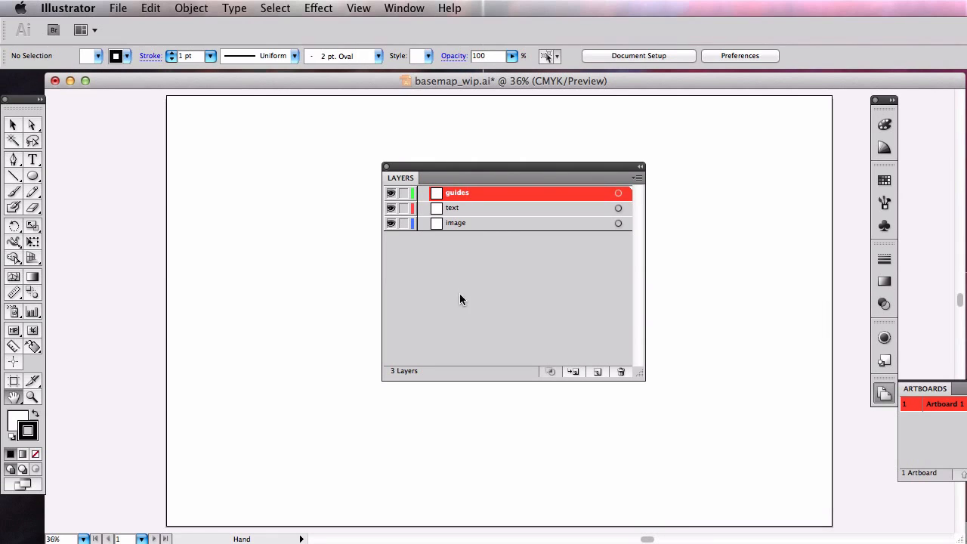
Make the guides layer active after going through the three layers, and move the Layers panel off the artboard
{"action": "left_click", "coordinate": [475, 209]}
{"action": "left_click", "coordinate": [491, 223]}
{"action": "left_click", "coordinate": [486, 193]}
{"action": "left_click", "coordinate": [492, 208]}
{"action": "left_click", "coordinate": [499, 224]}
{"action": "left_click", "coordinate": [482, 193]}
{"action": "left_click", "coordinate": [492, 209]}
{"action": "left_click", "coordinate": [493, 224]}
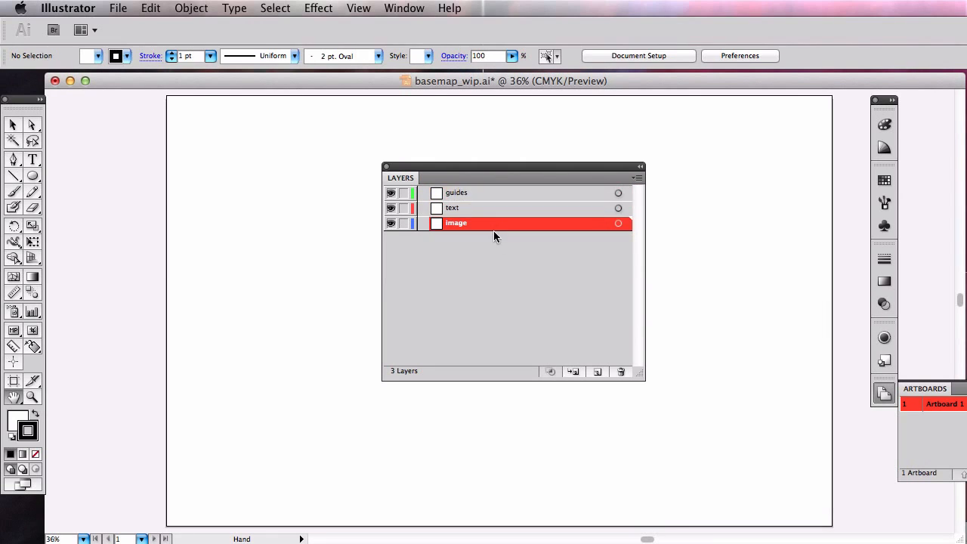
{"action": "left_click", "coordinate": [496, 208]}
{"action": "left_click", "coordinate": [492, 194]}
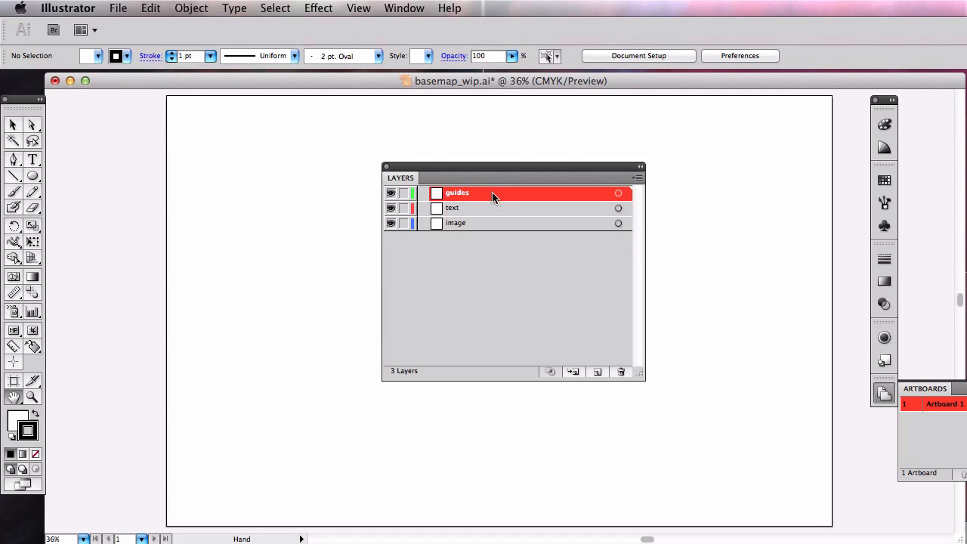
{"action": "left_click_drag", "start_coordinate": [447, 167], "coordinate": [966, 406]}
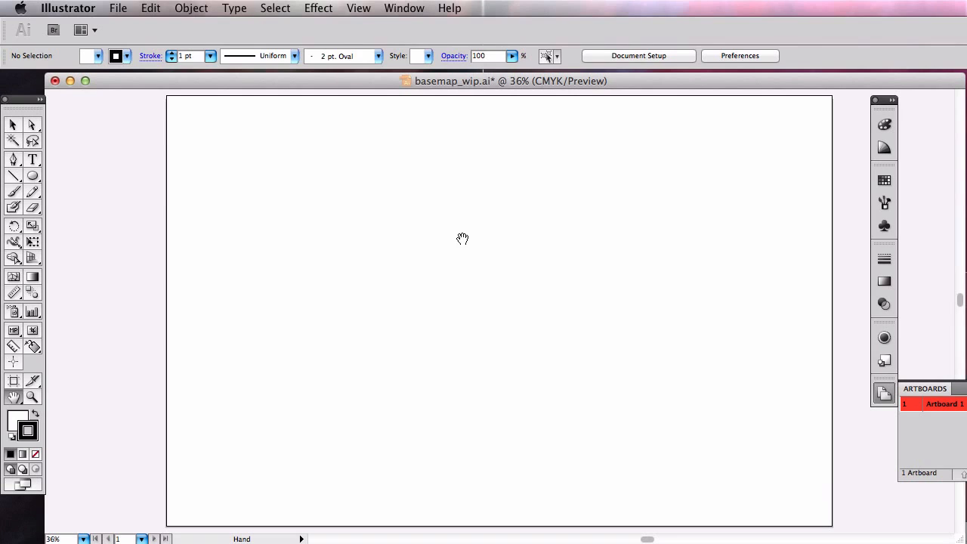
Show the document grid and turn on Snap to Grid
{"action": "left_click", "coordinate": [358, 9]}
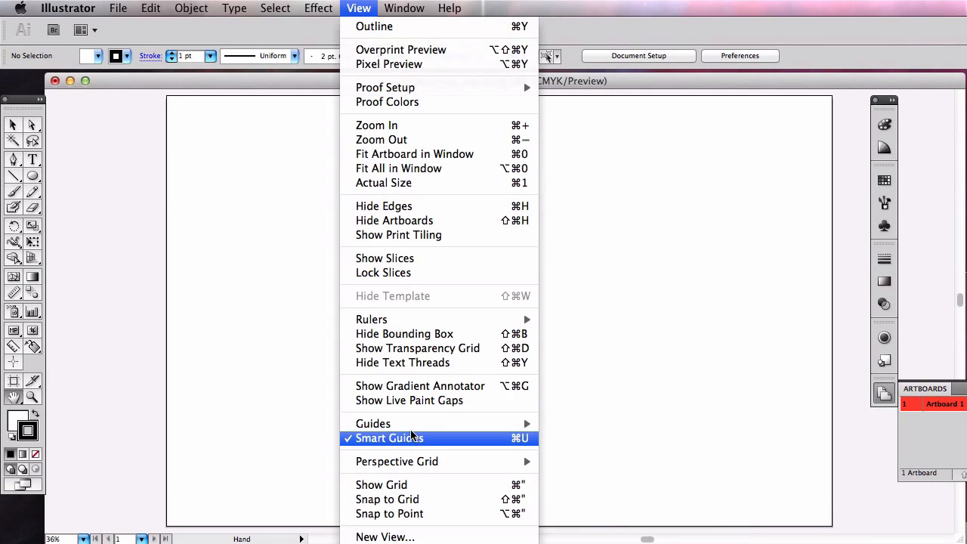
{"action": "left_click", "coordinate": [498, 487]}
{"action": "left_click", "coordinate": [358, 9]}
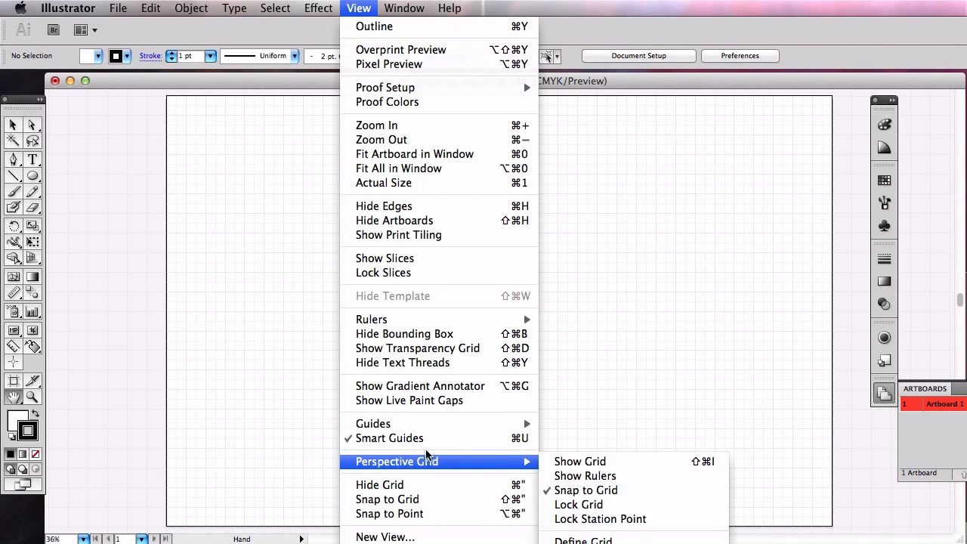
{"action": "mouse_move", "coordinate": [427, 425]}
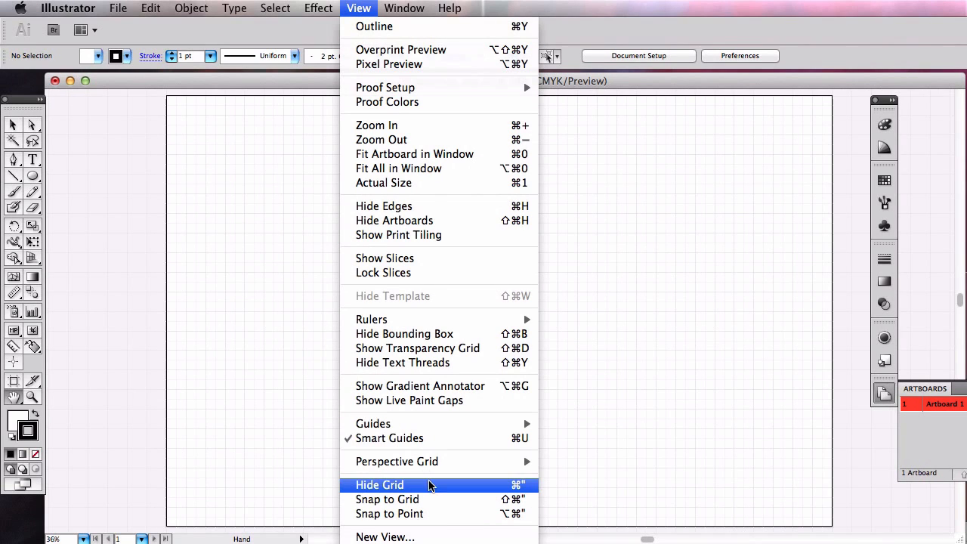
{"action": "left_click", "coordinate": [429, 499]}
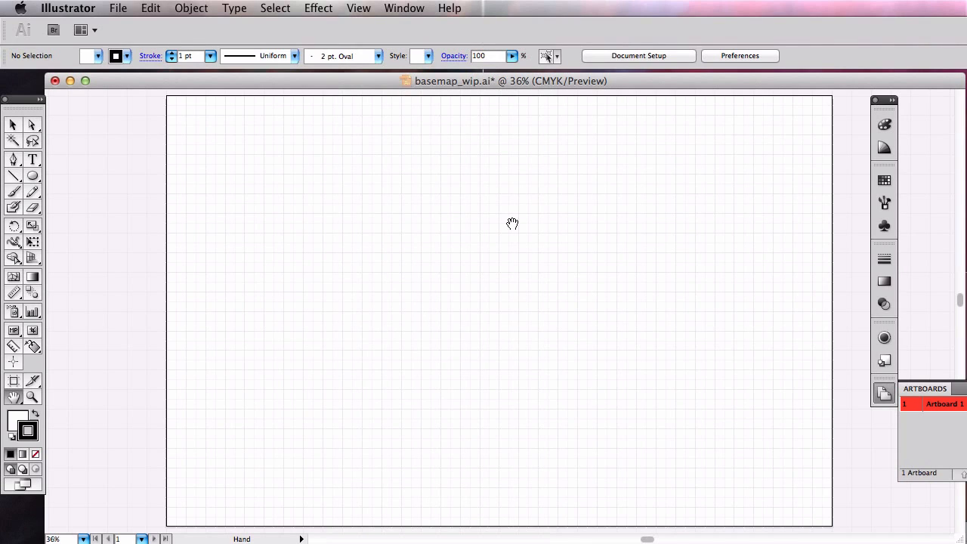
Tear off the shape tools into a floating palette and place it over the artboard's upper-left area
{"action": "left_click", "coordinate": [32, 178]}
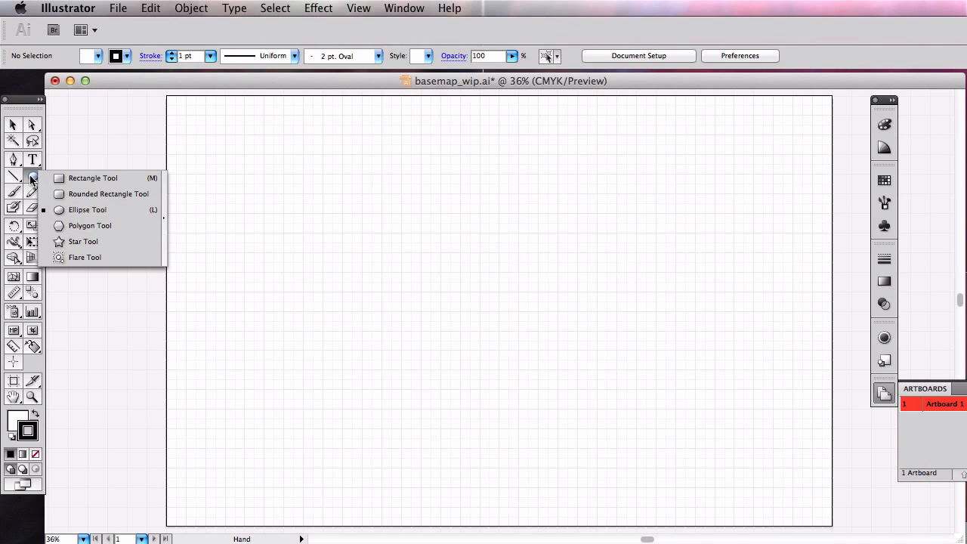
{"action": "left_click", "coordinate": [163, 216]}
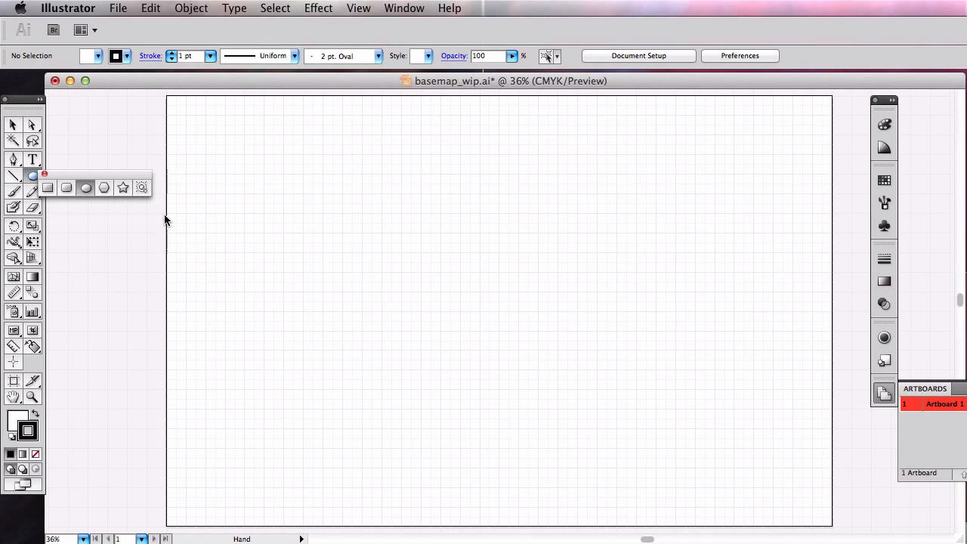
{"action": "left_click_drag", "start_coordinate": [128, 169], "coordinate": [317, 168]}
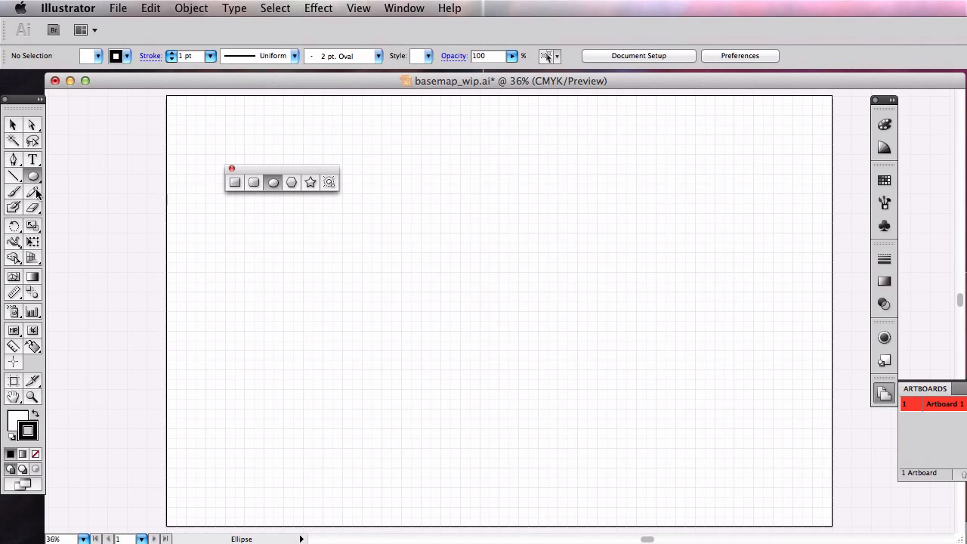
{"action": "left_click_drag", "start_coordinate": [248, 170], "coordinate": [265, 150]}
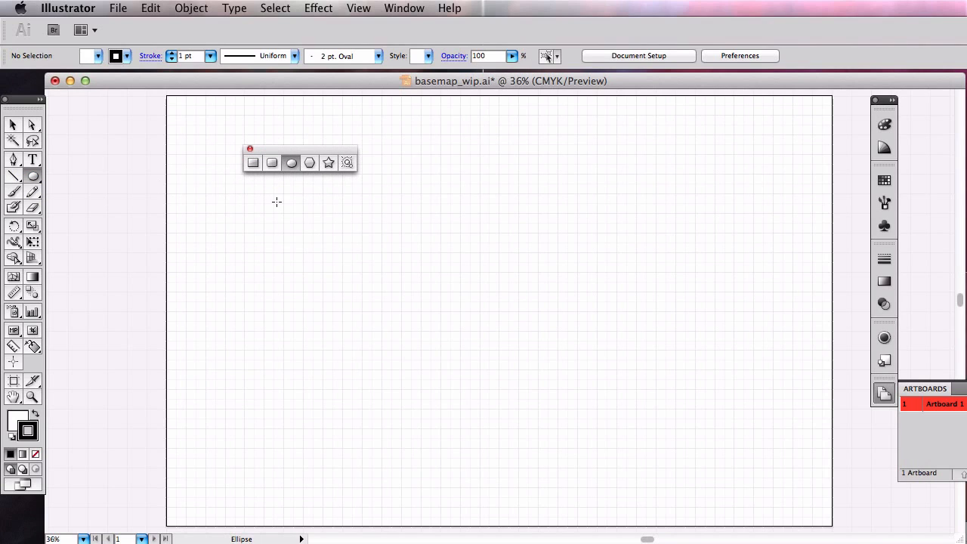
Dock the shape palette beside the toolbox and draw a rectangle about 25.5 × 19.5 in from near the artboard's upper-left corner
{"action": "left_click", "coordinate": [252, 165]}
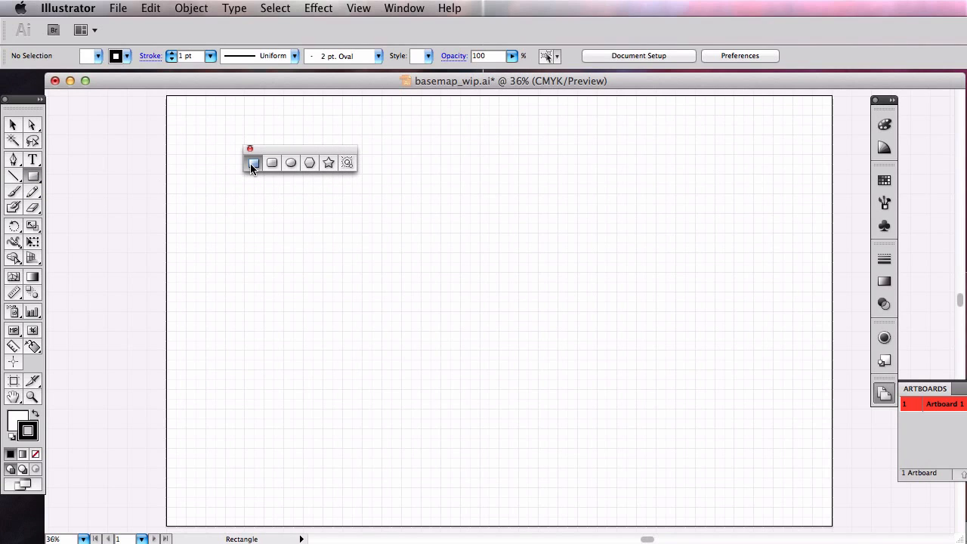
{"action": "left_click_drag", "start_coordinate": [285, 151], "coordinate": [76, 174]}
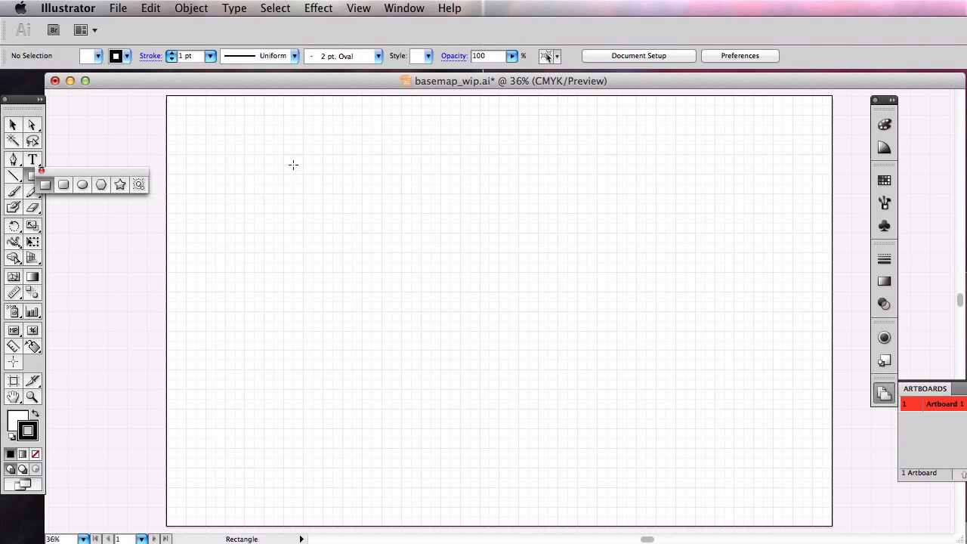
{"action": "left_click_drag", "start_coordinate": [179, 107], "coordinate": [675, 487]}
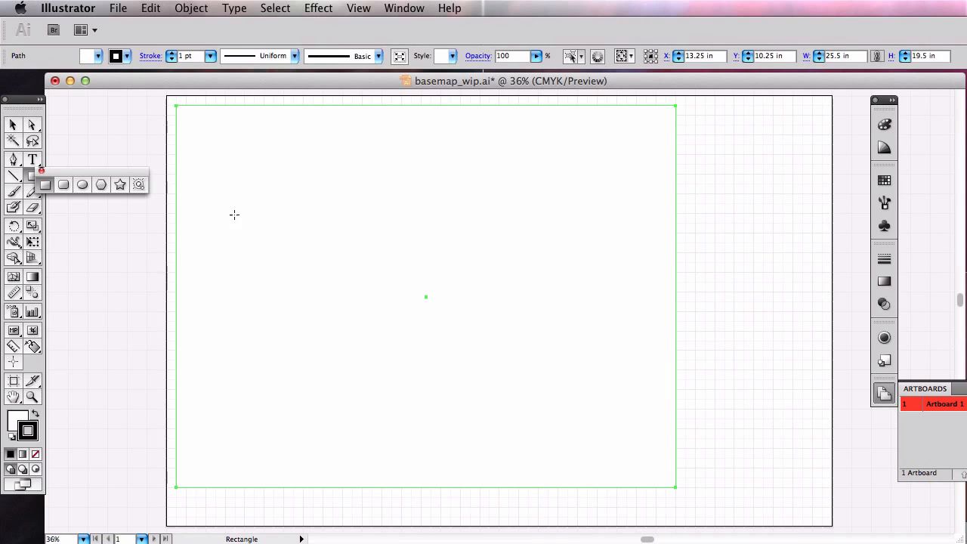
{"action": "left_click", "coordinate": [12, 126]}
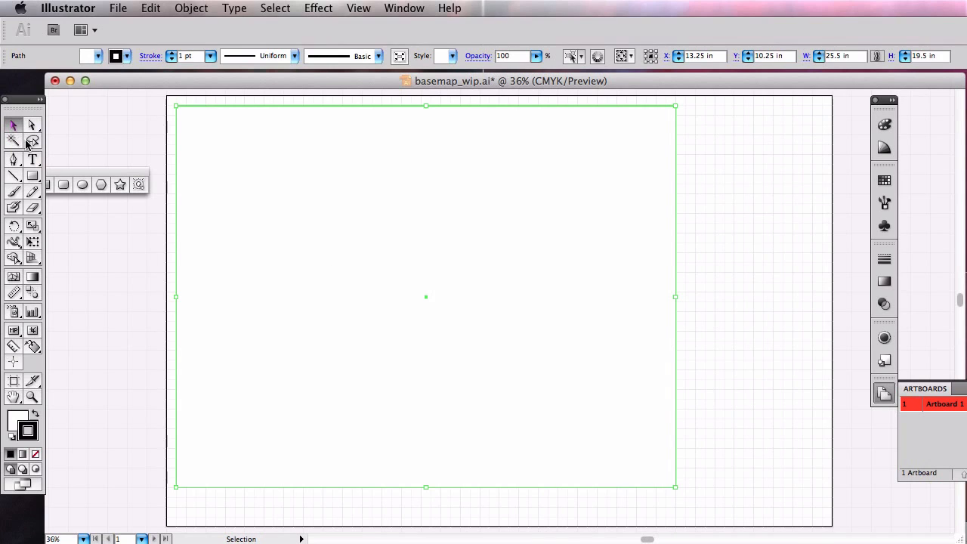
Resize the rectangle to about 22.5 × 21 in, keeping its upper-left corner fixed
{"action": "mouse_move", "coordinate": [676, 486]}
{"action": "left_mouse_down"}
{"action": "mouse_move", "coordinate": [667, 511]}
{"action": "mouse_move", "coordinate": [677, 520]}
{"action": "left_mouse_up"}
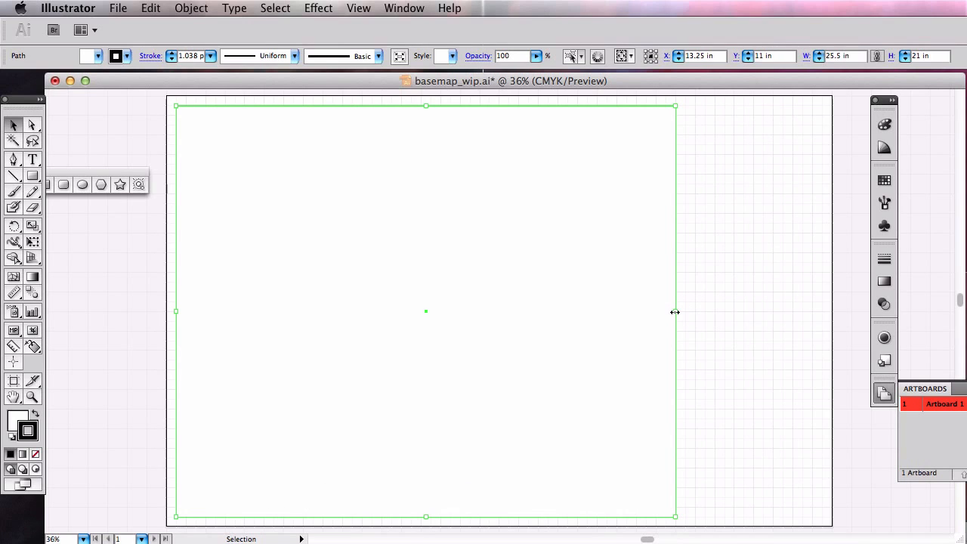
{"action": "left_click_drag", "start_coordinate": [675, 312], "coordinate": [616, 309]}
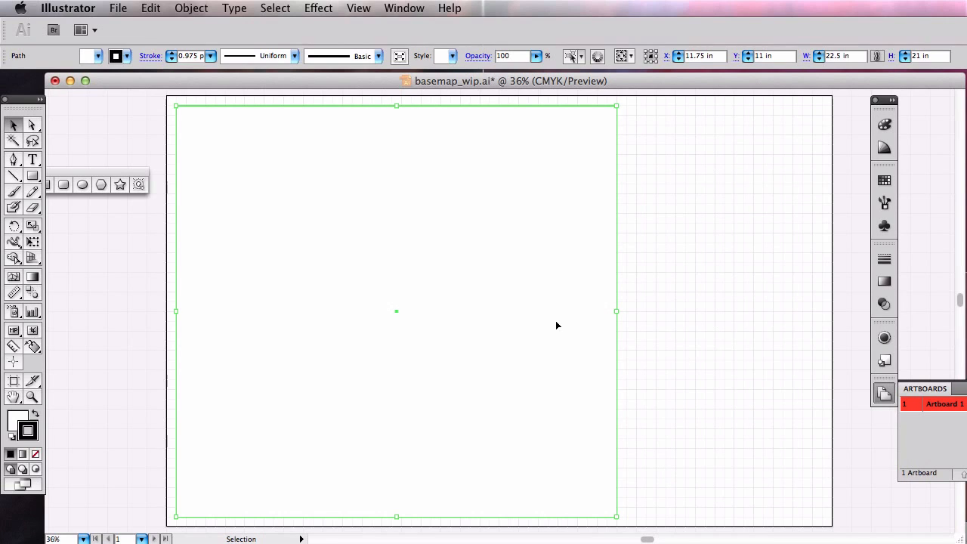
Undo both resizes of the rectangle and the drawing of the rectangle itself
{"action": "left_click", "coordinate": [150, 7]}
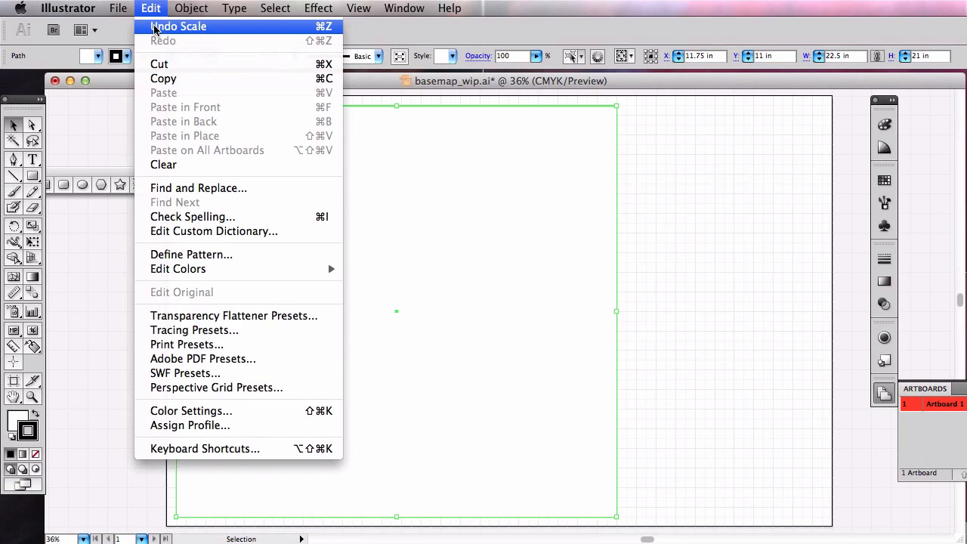
{"action": "left_click", "coordinate": [166, 28]}
{"action": "left_click", "coordinate": [150, 8]}
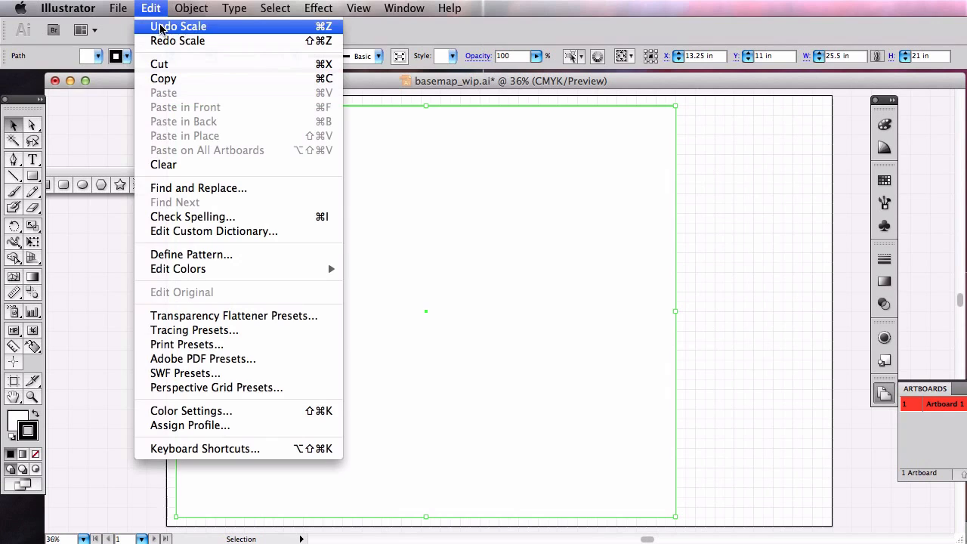
{"action": "left_click", "coordinate": [170, 26]}
{"action": "left_click", "coordinate": [151, 9]}
{"action": "left_click", "coordinate": [170, 26]}
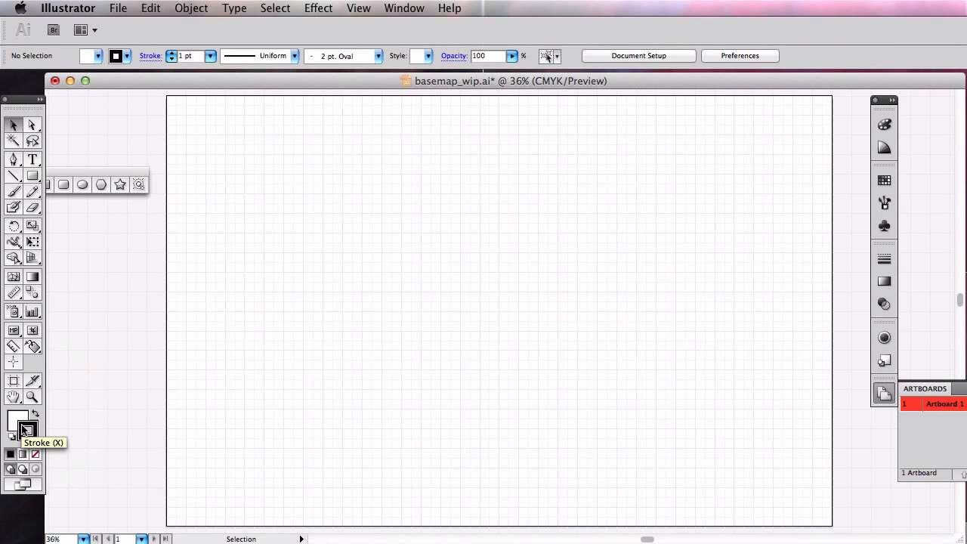
Set the fill color to red, DD1D1D, with nothing selected
{"action": "double_click", "coordinate": [17, 420]}
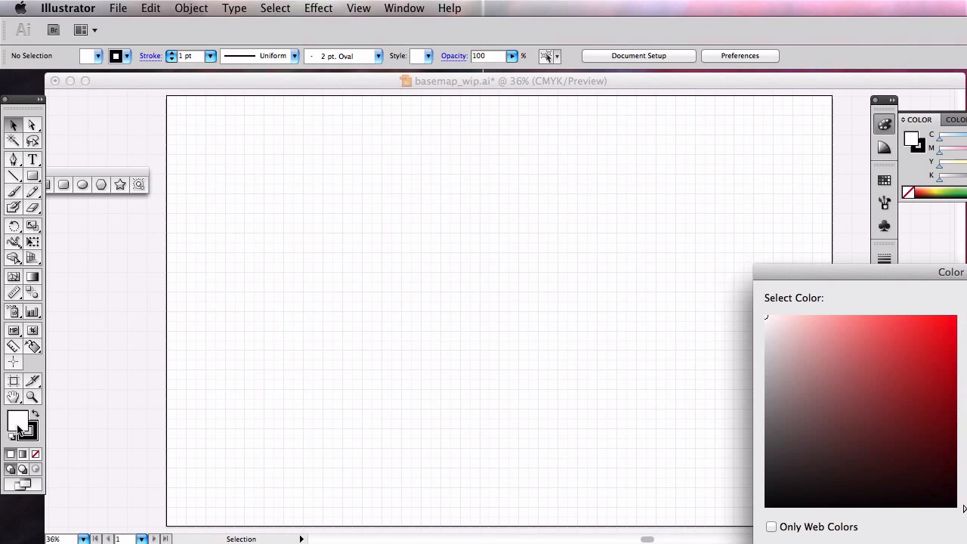
{"action": "left_click", "coordinate": [932, 341]}
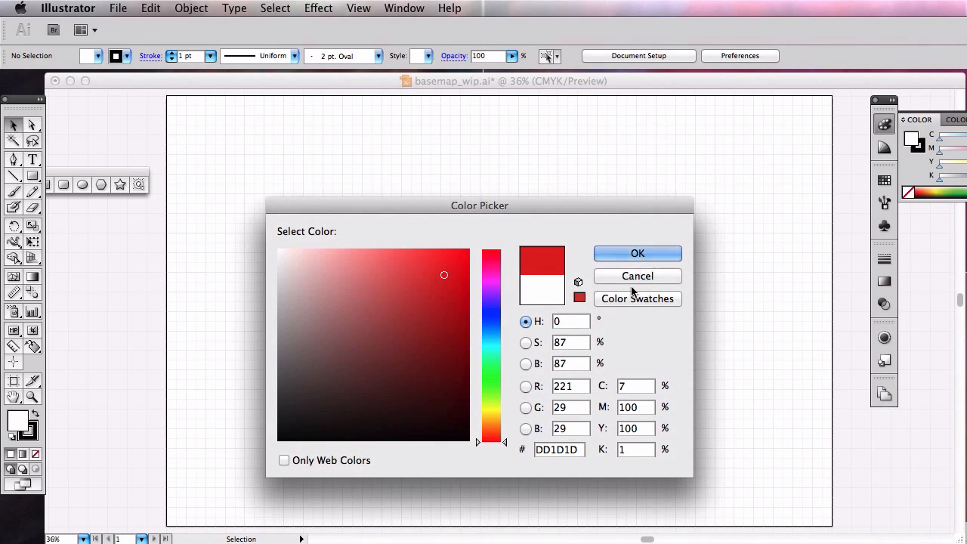
{"action": "left_click", "coordinate": [640, 255]}
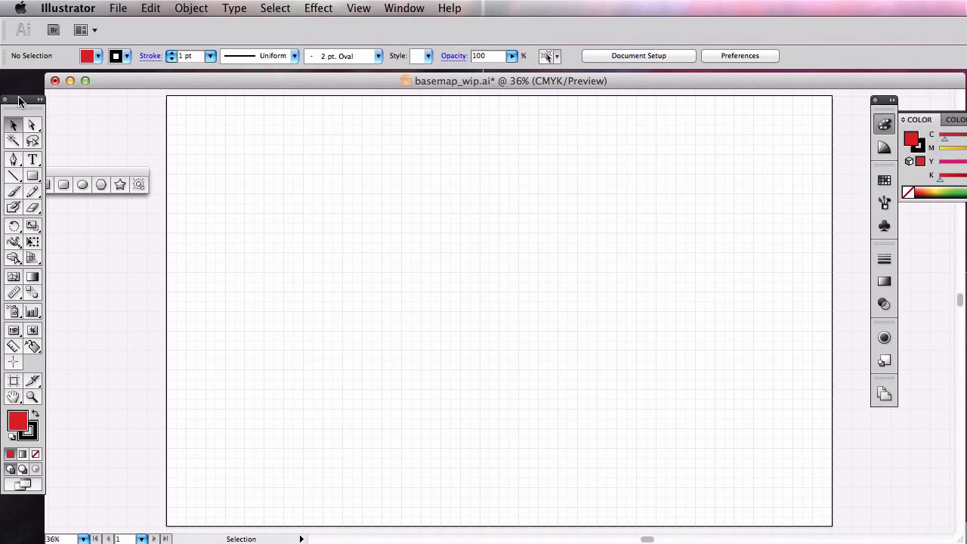
Draw three red rectangles on the artboard, about 10.5 × 8.5 in, 7 × 5 in and 6 × 4 in
{"action": "left_click", "coordinate": [32, 175]}
{"action": "left_click_drag", "start_coordinate": [284, 194], "coordinate": [490, 360]}
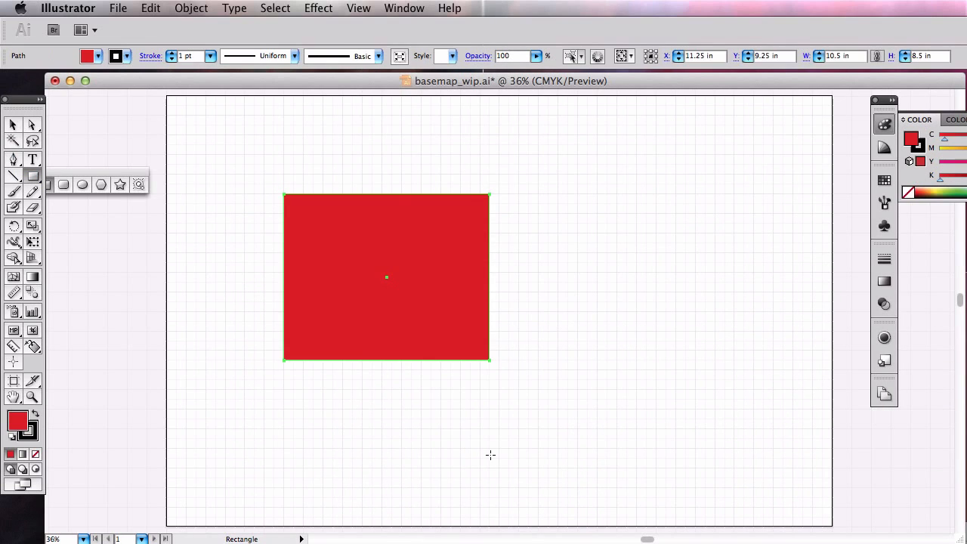
{"action": "left_click_drag", "start_coordinate": [578, 164], "coordinate": [715, 262]}
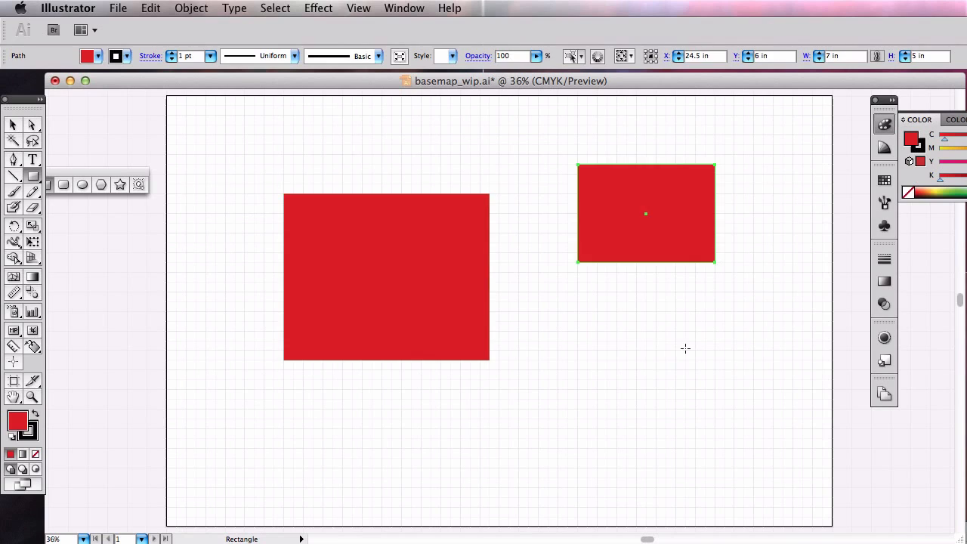
{"action": "left_click_drag", "start_coordinate": [577, 341], "coordinate": [695, 418]}
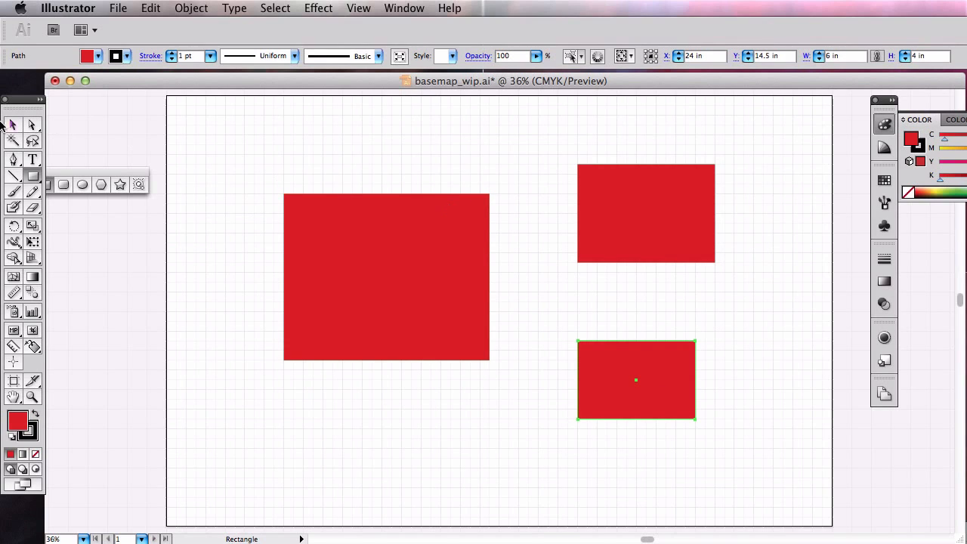
Change the fill of the artboard's upper-right rectangle to blue and deselect it
{"action": "left_click", "coordinate": [13, 125]}
{"action": "left_click", "coordinate": [693, 229]}
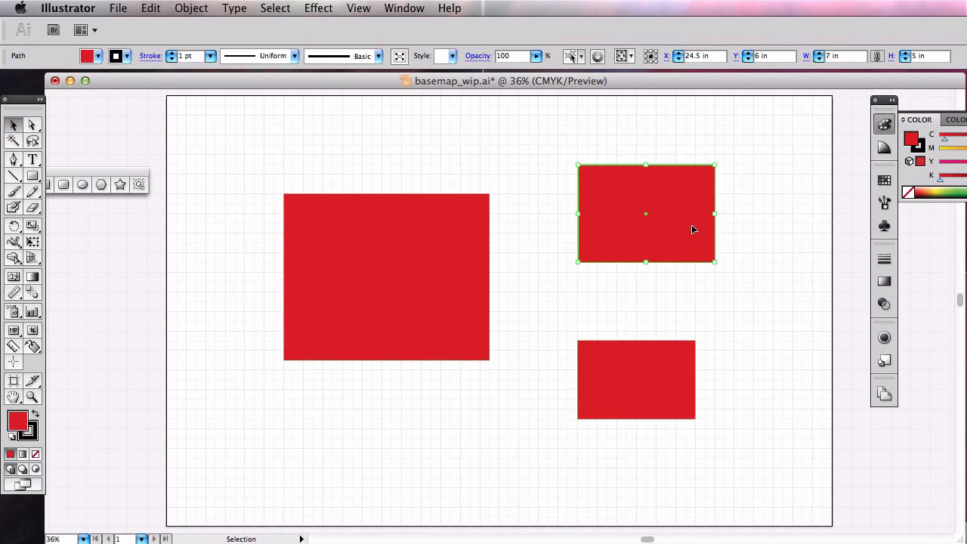
{"action": "double_click", "coordinate": [21, 423]}
{"action": "left_click", "coordinate": [966, 390]}
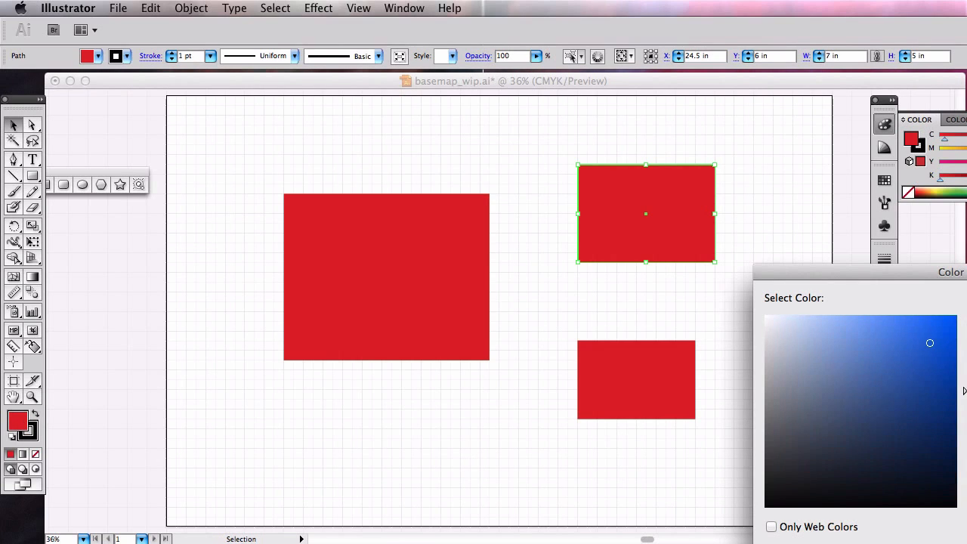
{"action": "key", "text": "Return"}
{"action": "left_click", "coordinate": [806, 305]}
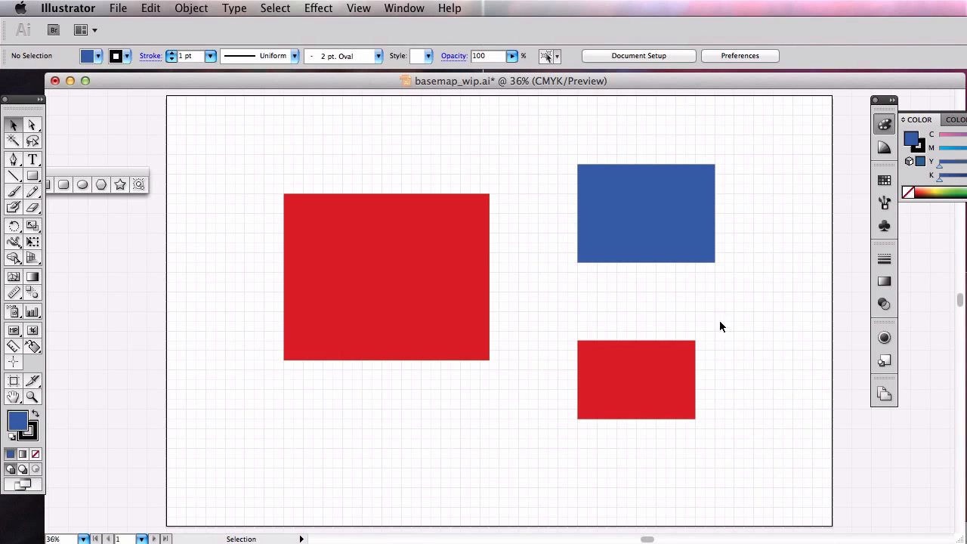
Draw nine small blue rectangles of varying sizes around the large red rectangle
{"action": "left_click", "coordinate": [32, 175]}
{"action": "left_click_drag", "start_coordinate": [205, 331], "coordinate": [255, 390]}
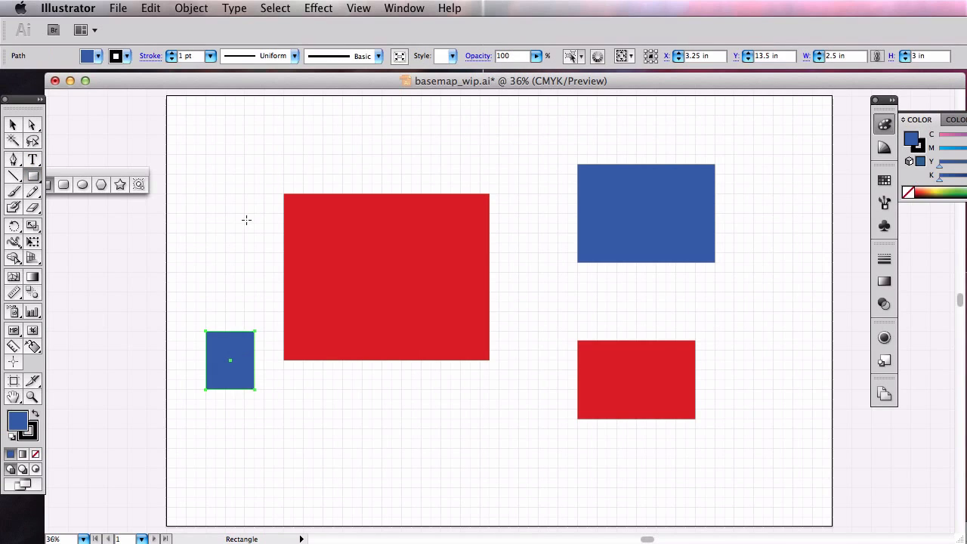
{"action": "left_click_drag", "start_coordinate": [245, 223], "coordinate": [206, 242]}
{"action": "left_click_drag", "start_coordinate": [215, 145], "coordinate": [264, 155]}
{"action": "left_click_drag", "start_coordinate": [323, 164], "coordinate": [353, 124]}
{"action": "left_click_drag", "start_coordinate": [411, 134], "coordinate": [450, 154]}
{"action": "mouse_move", "coordinate": [489, 125]}
{"action": "left_mouse_down"}
{"action": "mouse_move", "coordinate": [549, 154]}
{"action": "mouse_move", "coordinate": [518, 223]}
{"action": "left_mouse_up"}
{"action": "left_click_drag", "start_coordinate": [518, 282], "coordinate": [539, 321]}
{"action": "left_click_drag", "start_coordinate": [520, 400], "coordinate": [498, 429]}
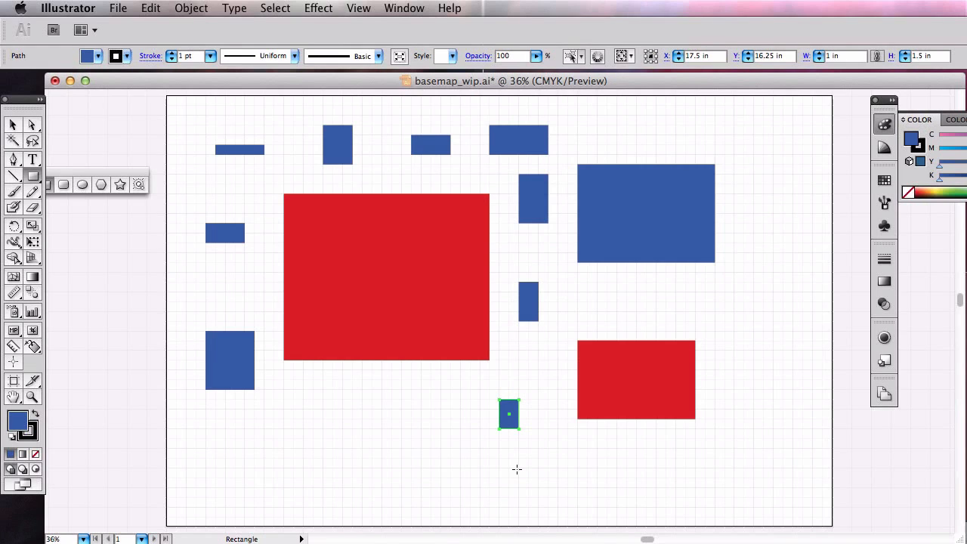
Copy the large red rectangle's appearance onto the lowest small rectangle with the Eyedropper and deselect it
{"action": "key", "text": "i"}
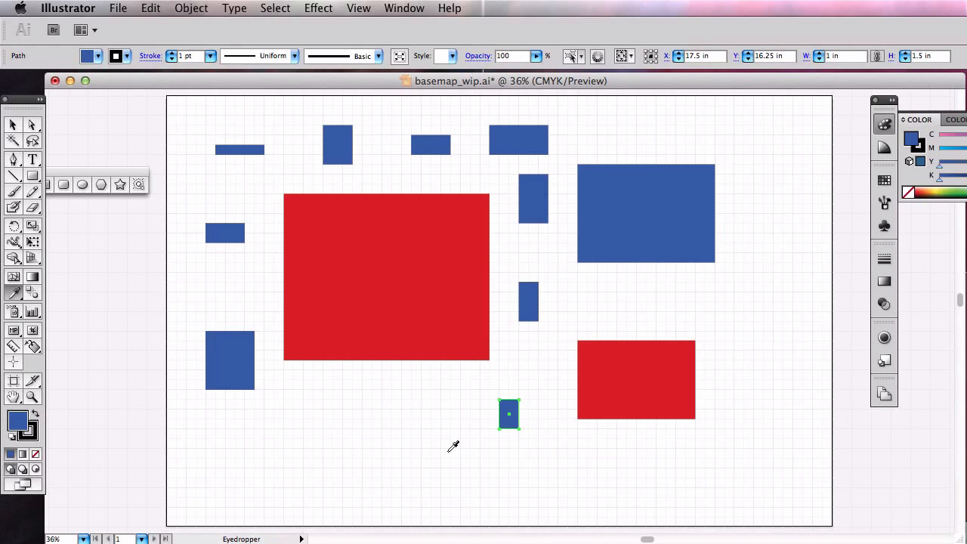
{"action": "left_click", "coordinate": [404, 257]}
{"action": "left_click", "coordinate": [12, 126]}
{"action": "left_click", "coordinate": [757, 306]}
Swap the fill and stroke of the large blue rectangle and change its fill to a greyish mauve
{"action": "left_click", "coordinate": [635, 217]}
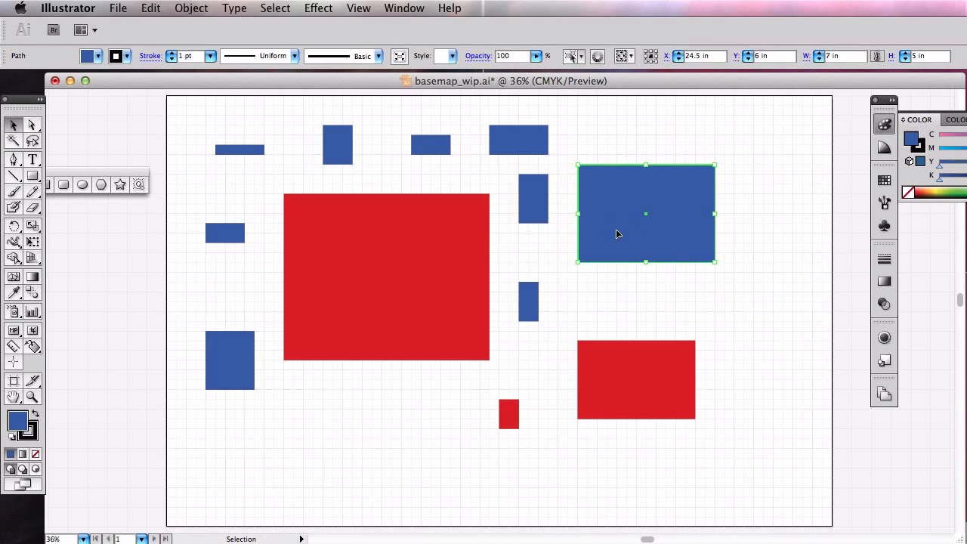
{"action": "left_click", "coordinate": [35, 415]}
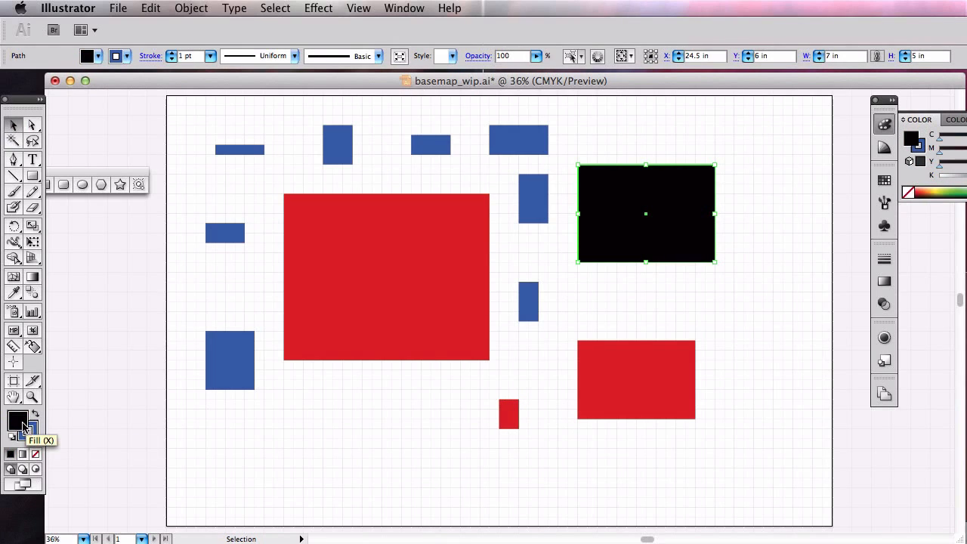
{"action": "double_click", "coordinate": [31, 430]}
{"action": "left_click", "coordinate": [787, 372]}
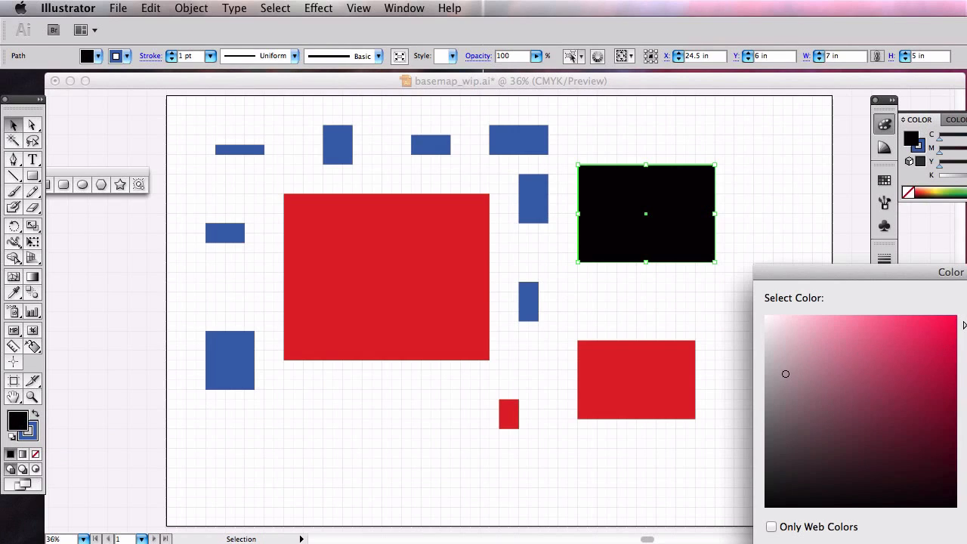
{"action": "key", "text": "Return"}
{"action": "left_click", "coordinate": [734, 291]}
Set the mauve rectangle's stroke color to orange, F4964A
{"action": "left_click", "coordinate": [695, 250]}
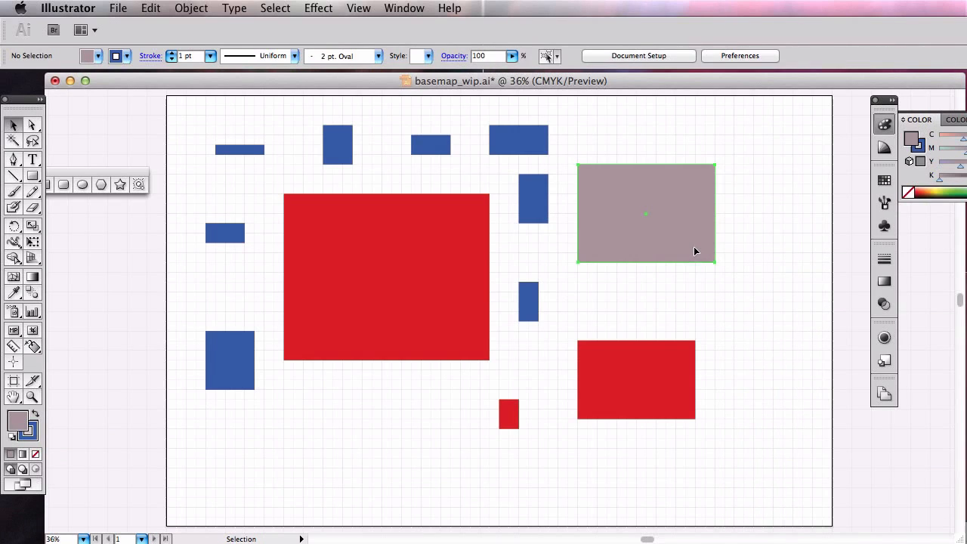
{"action": "double_click", "coordinate": [32, 437]}
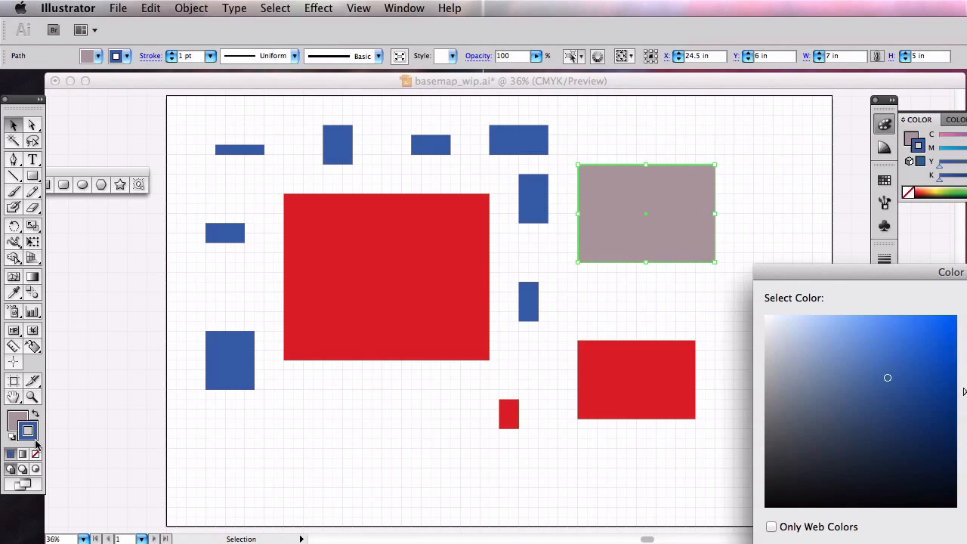
{"action": "left_click_drag", "start_coordinate": [909, 261], "coordinate": [497, 188]}
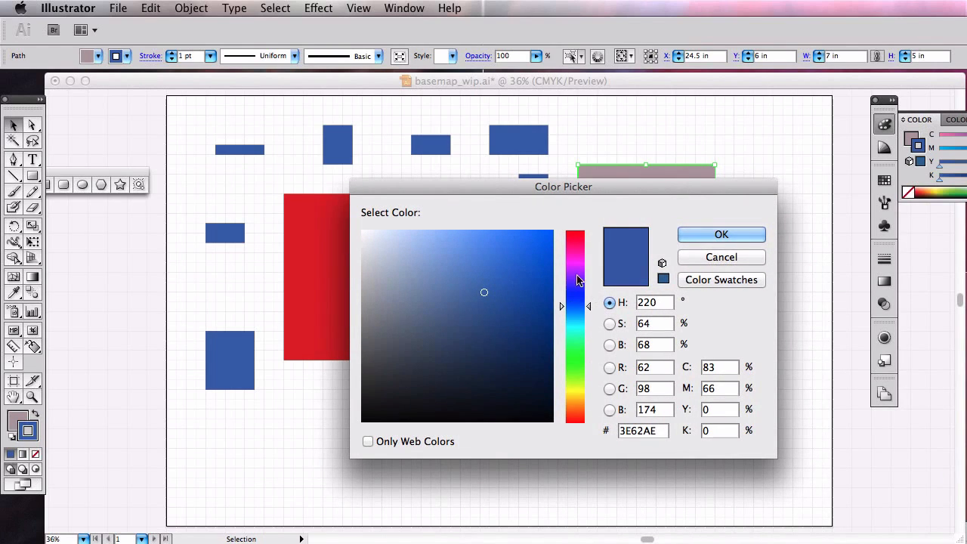
{"action": "left_click", "coordinate": [582, 244]}
{"action": "left_click", "coordinate": [511, 259]}
{"action": "left_click", "coordinate": [580, 420]}
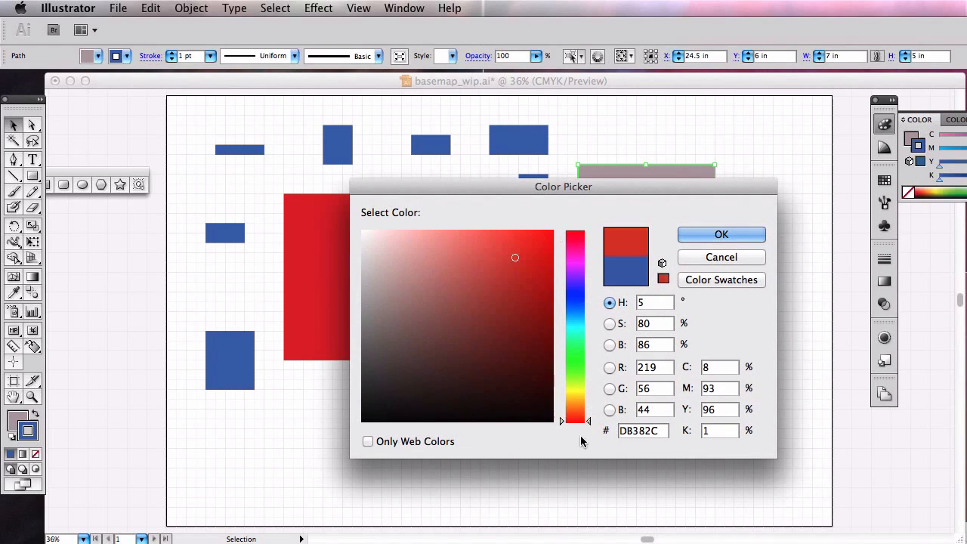
{"action": "left_click", "coordinate": [575, 409]}
{"action": "left_click", "coordinate": [495, 239]}
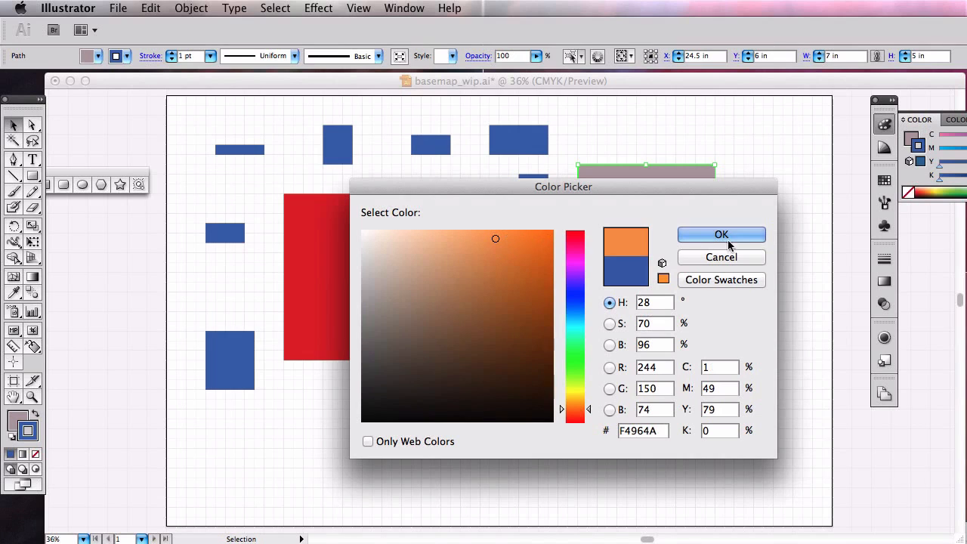
{"action": "left_click", "coordinate": [735, 237]}
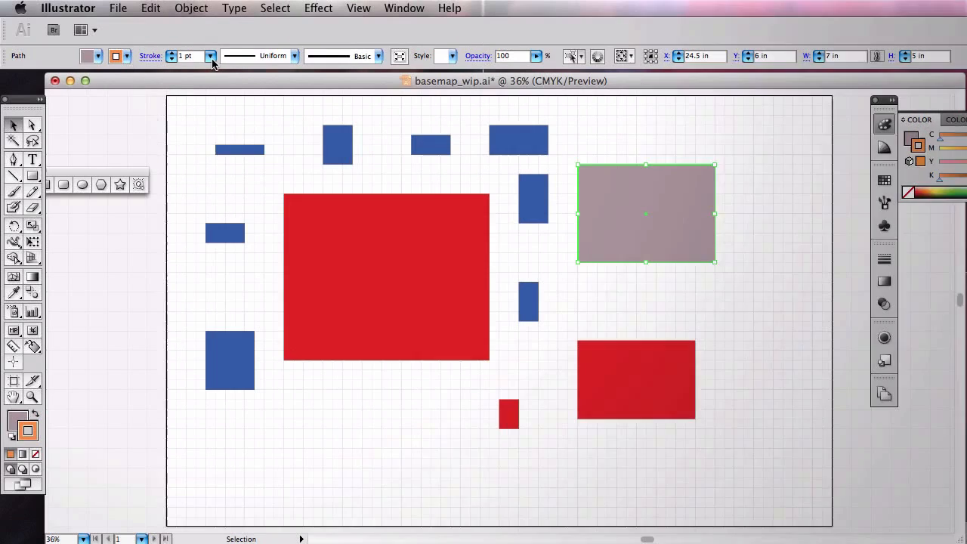
Set the mauve rectangle's stroke weight to 60 pt and move it about 2 in right and 1 in down
{"action": "left_click", "coordinate": [210, 56]}
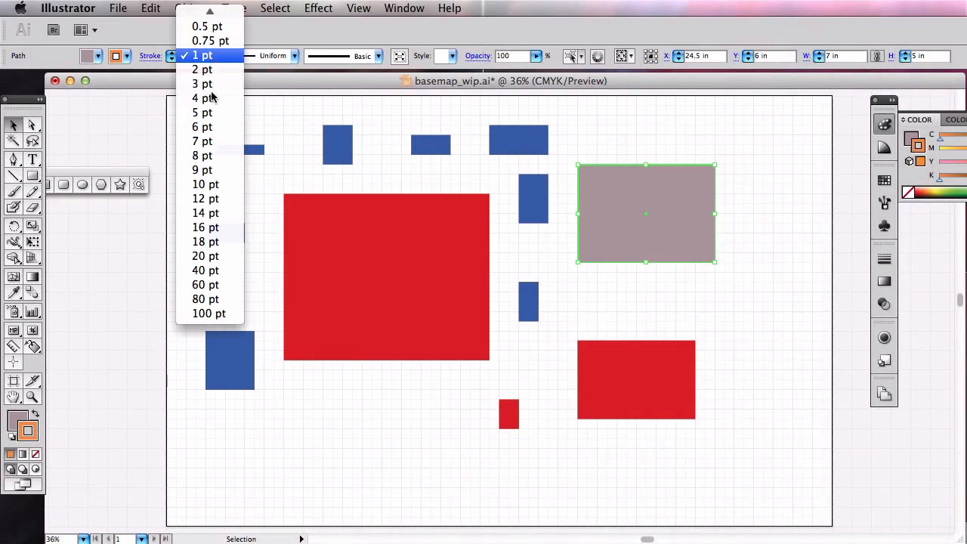
{"action": "left_click", "coordinate": [214, 285]}
{"action": "left_click", "coordinate": [793, 381]}
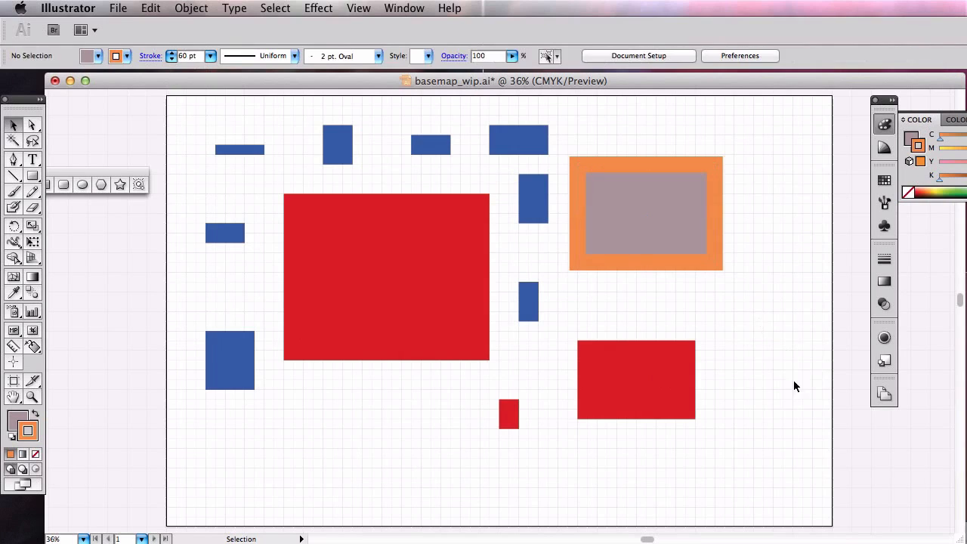
{"action": "left_click", "coordinate": [670, 264]}
{"action": "left_click_drag", "start_coordinate": [672, 295], "coordinate": [726, 324]}
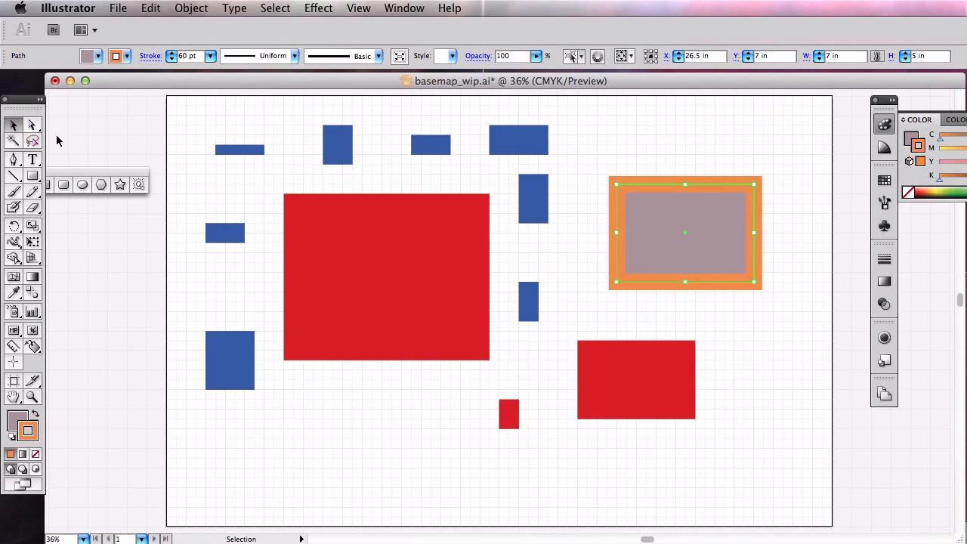
Select the large red rectangle and the six blue ones above and left of it, and apply the orange-stroked rectangle's appearance with the Eyedropper
{"action": "left_click_drag", "start_coordinate": [186, 117], "coordinate": [503, 413]}
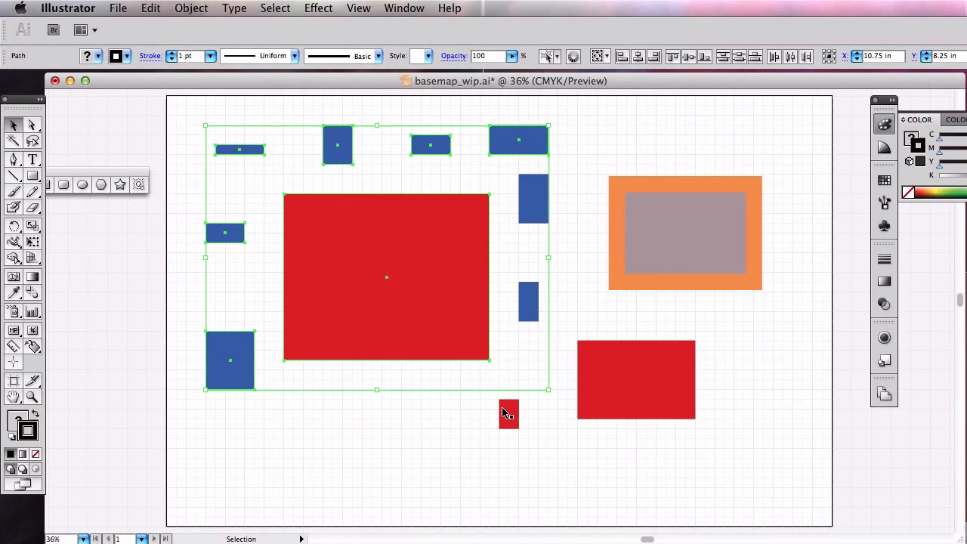
{"action": "key", "text": "i"}
{"action": "left_click", "coordinate": [690, 243]}
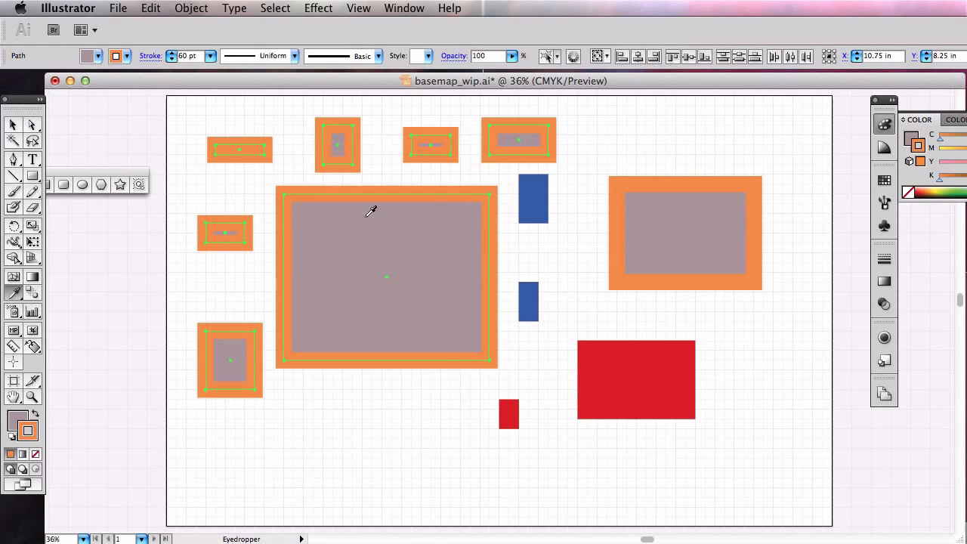
Delete all the practice rectangles from the artboard and restore the default fill and stroke
{"action": "left_click", "coordinate": [13, 125]}
{"action": "left_click", "coordinate": [13, 125]}
{"action": "left_click_drag", "start_coordinate": [797, 489], "coordinate": [173, 101]}
{"action": "key", "text": "Delete"}
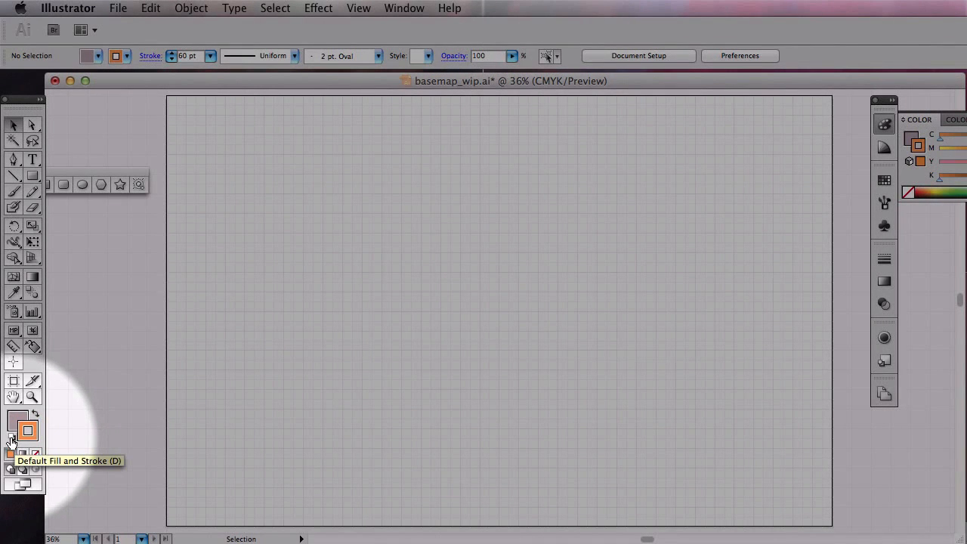
{"action": "left_click", "coordinate": [12, 441]}
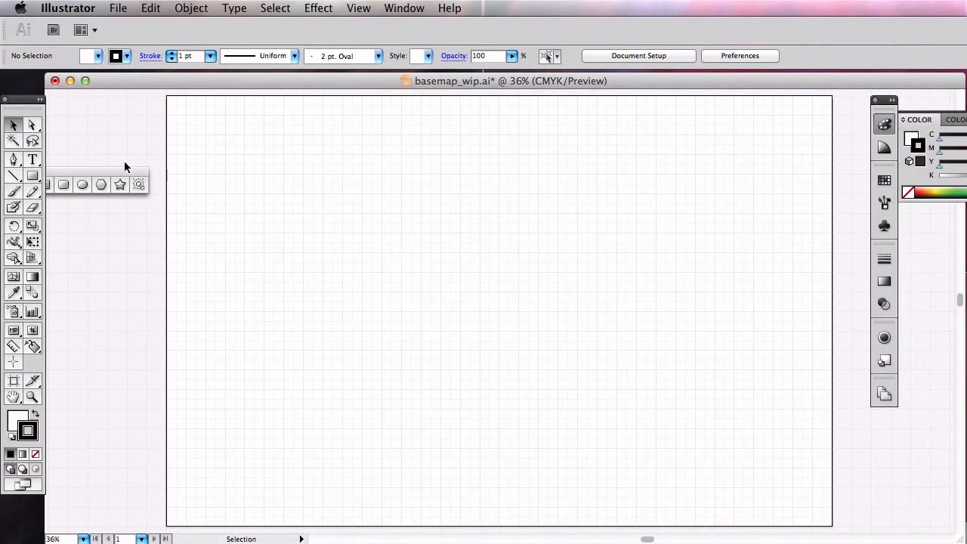
Draw a rectangle about 23.5 × 21 in starting near the artboard's upper-left corner
{"action": "left_click", "coordinate": [33, 176]}
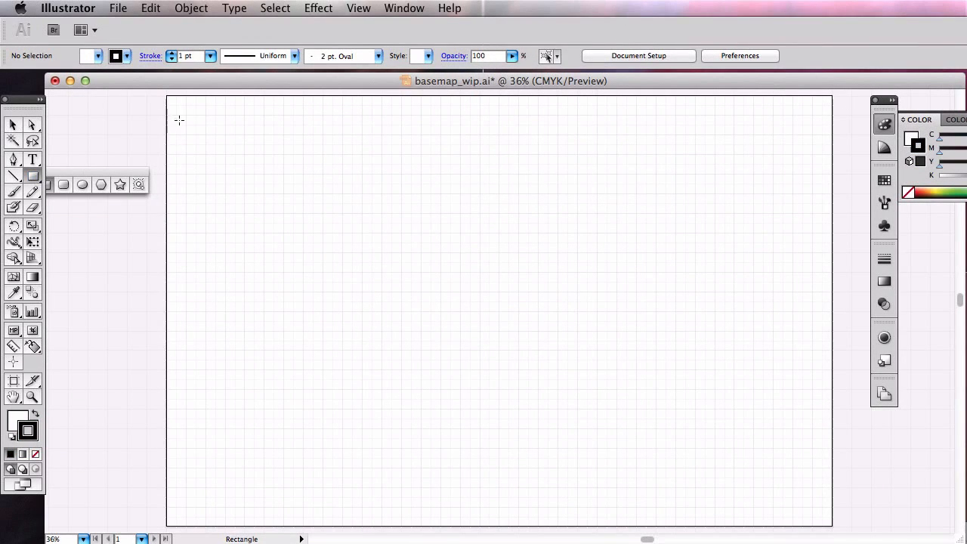
{"action": "left_click_drag", "start_coordinate": [175, 105], "coordinate": [638, 516]}
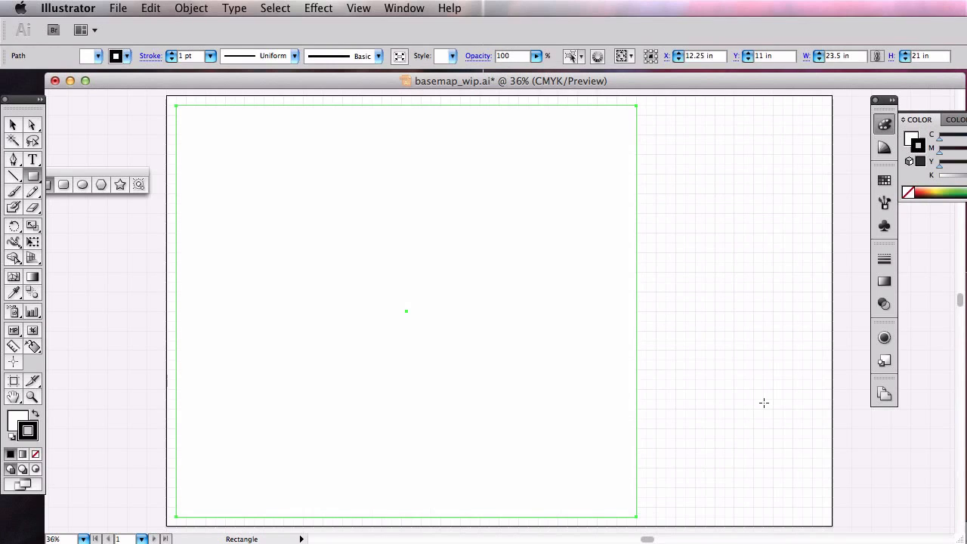
Convert the large 23.5 × 21 in rectangle on the artboard into guides
{"action": "left_click", "coordinate": [20, 127]}
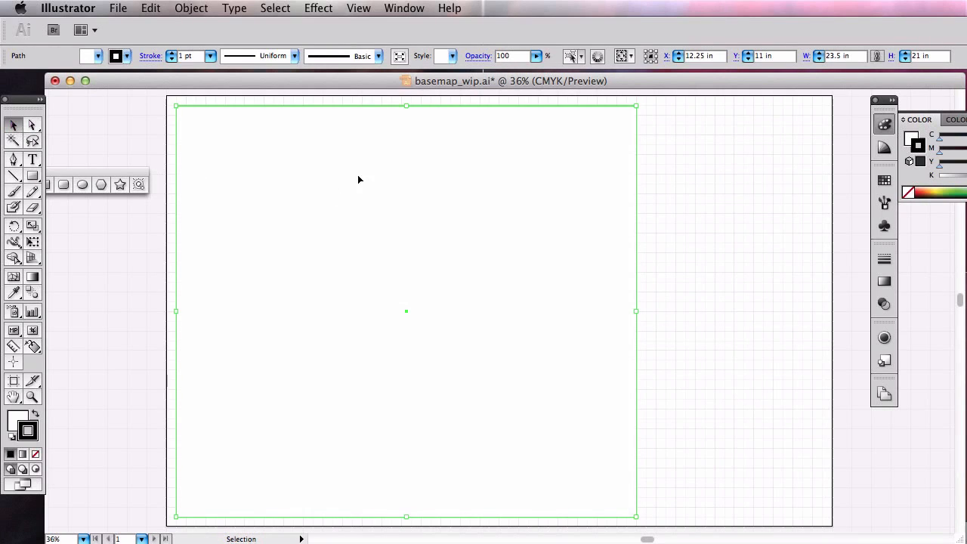
{"action": "left_click", "coordinate": [704, 334]}
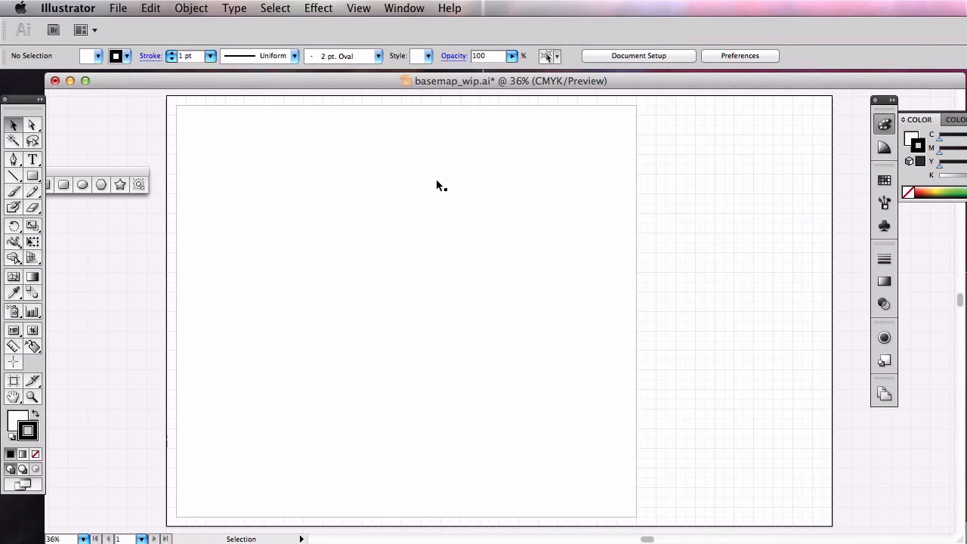
{"action": "right_click", "coordinate": [388, 172]}
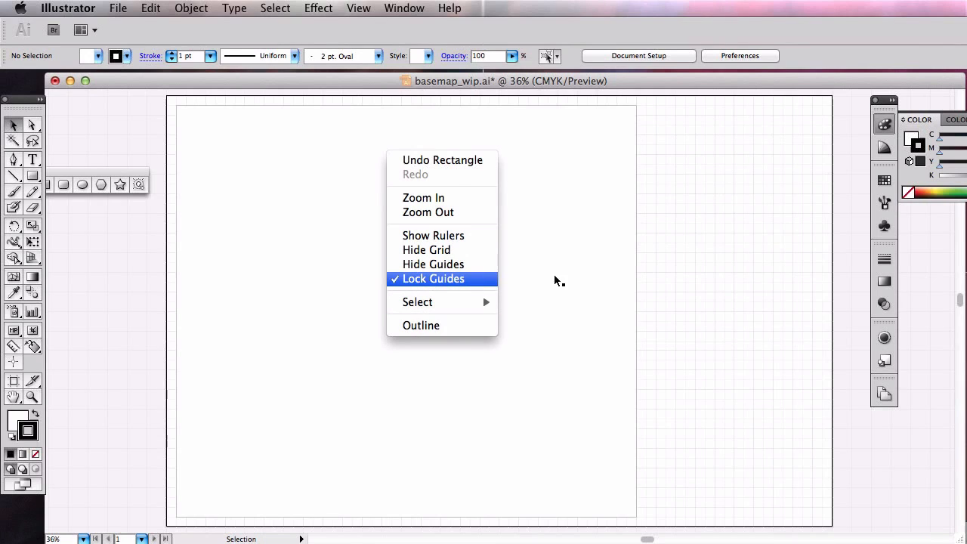
{"action": "left_click", "coordinate": [690, 261]}
{"action": "left_click", "coordinate": [288, 106]}
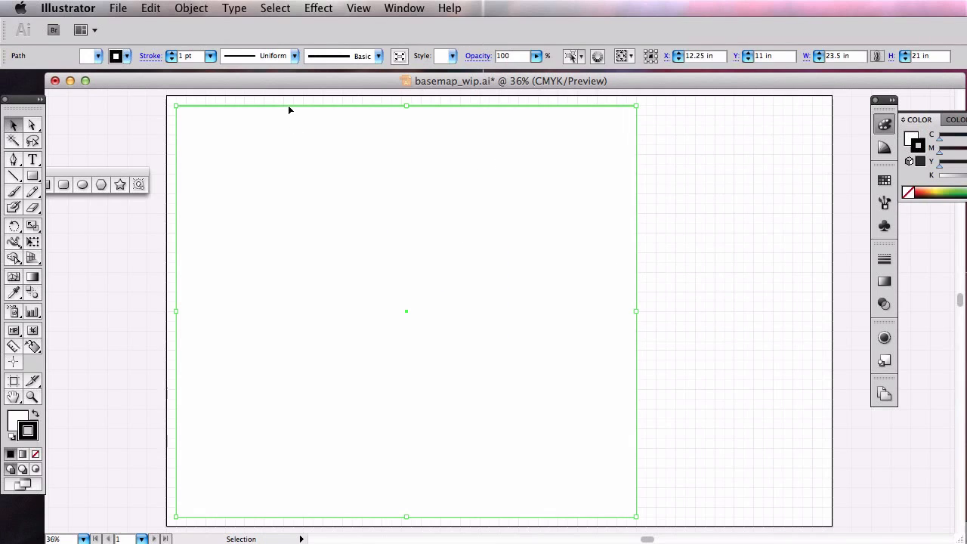
{"action": "right_click", "coordinate": [288, 105]}
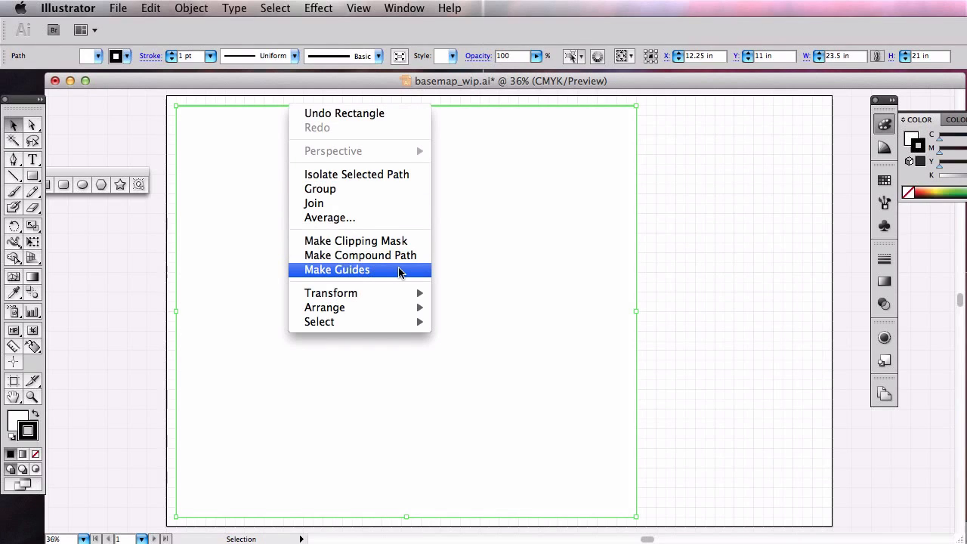
{"action": "left_click", "coordinate": [400, 270]}
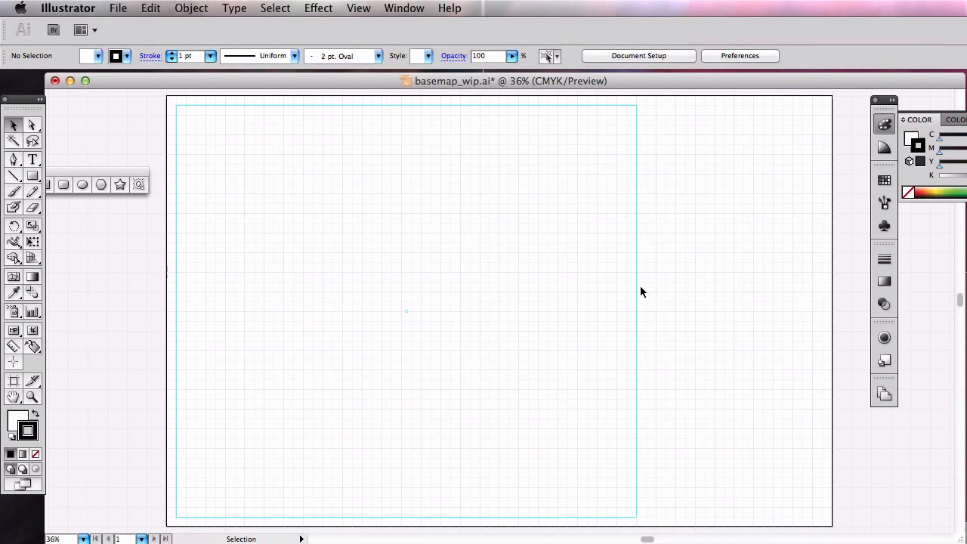
Toggle the guides layer's visibility off and on to check its contents, and hide the floating panels
{"action": "key", "text": "F7"}
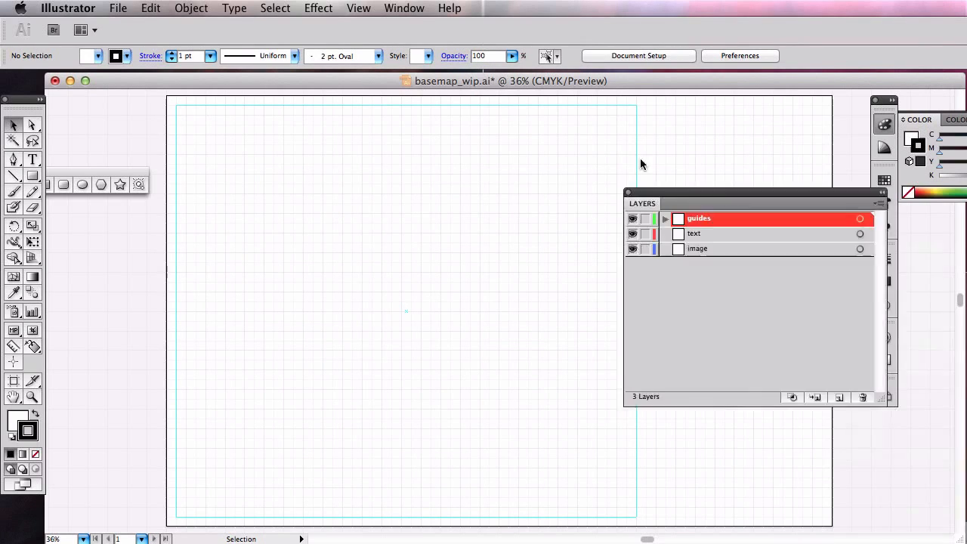
{"action": "left_click_drag", "start_coordinate": [734, 191], "coordinate": [604, 156]}
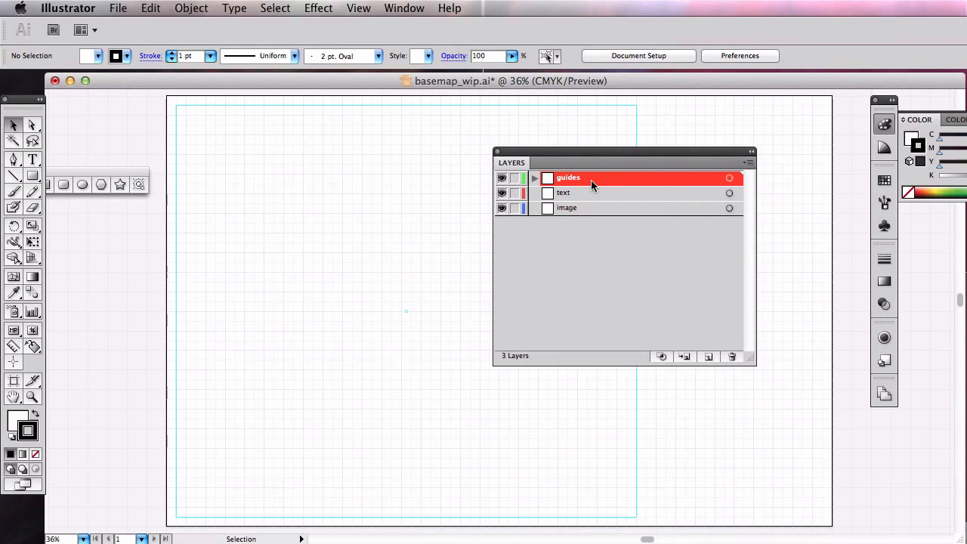
{"action": "left_click", "coordinate": [501, 177]}
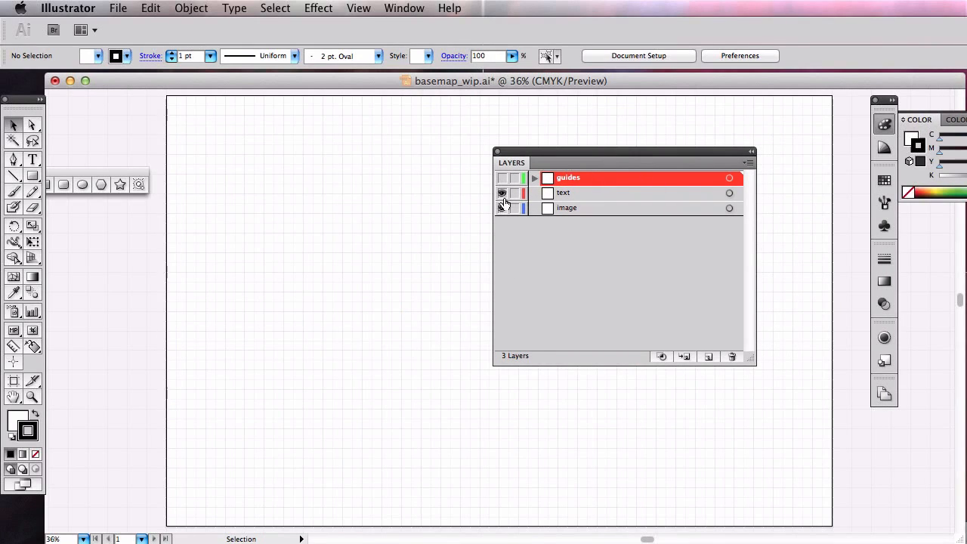
{"action": "left_click", "coordinate": [502, 177]}
{"action": "left_click", "coordinate": [501, 178]}
{"action": "left_click", "coordinate": [501, 178]}
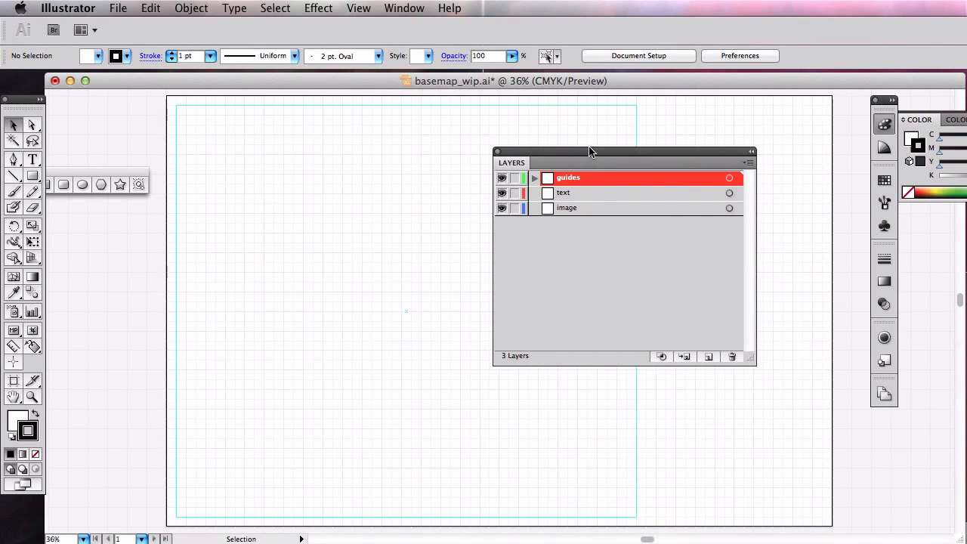
{"action": "key", "text": "F7"}
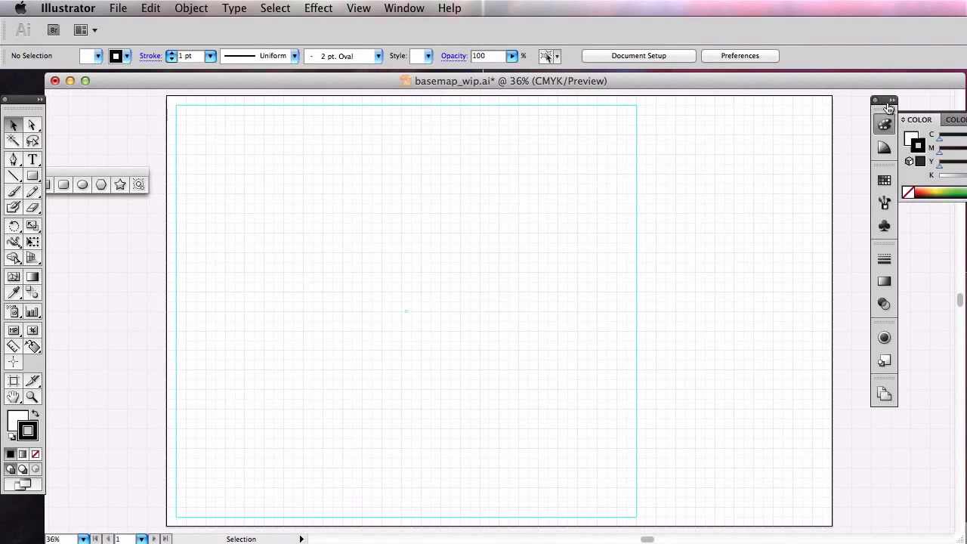
{"action": "key", "text": "shift+Tab"}
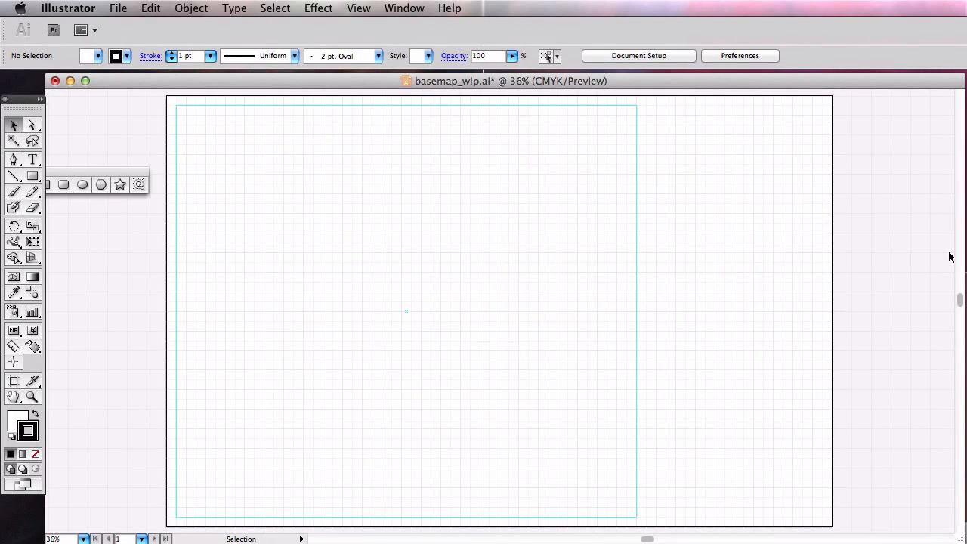
Examine the sample base plan myBaseplan_sample.pdf in Preview, close it and return to the Illustrator document
{"action": "left_click_drag", "start_coordinate": [966, 281], "coordinate": [613, 113]}
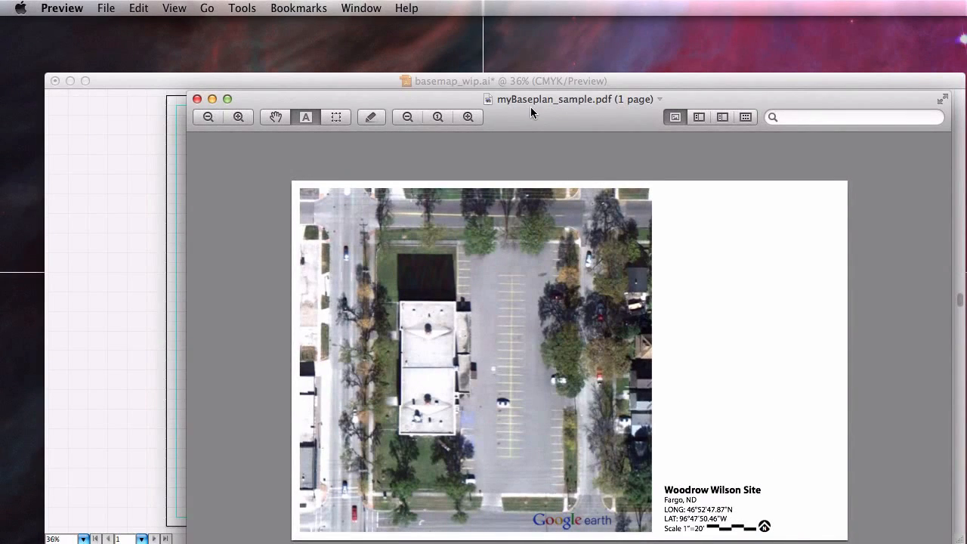
{"action": "left_click_drag", "start_coordinate": [530, 106], "coordinate": [512, 58]}
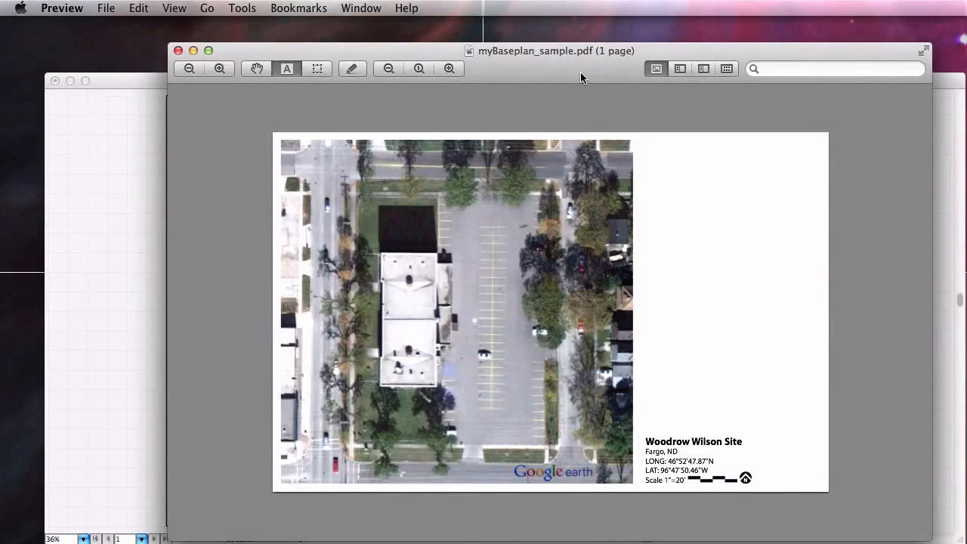
{"action": "left_click_drag", "start_coordinate": [580, 71], "coordinate": [607, 92]}
{"action": "key", "text": "cmd+w"}
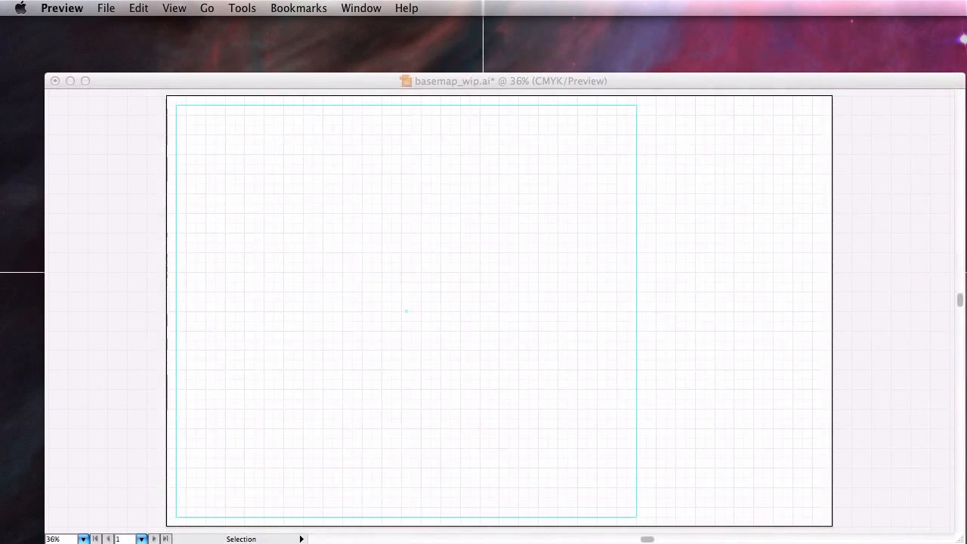
{"action": "left_click", "coordinate": [776, 87]}
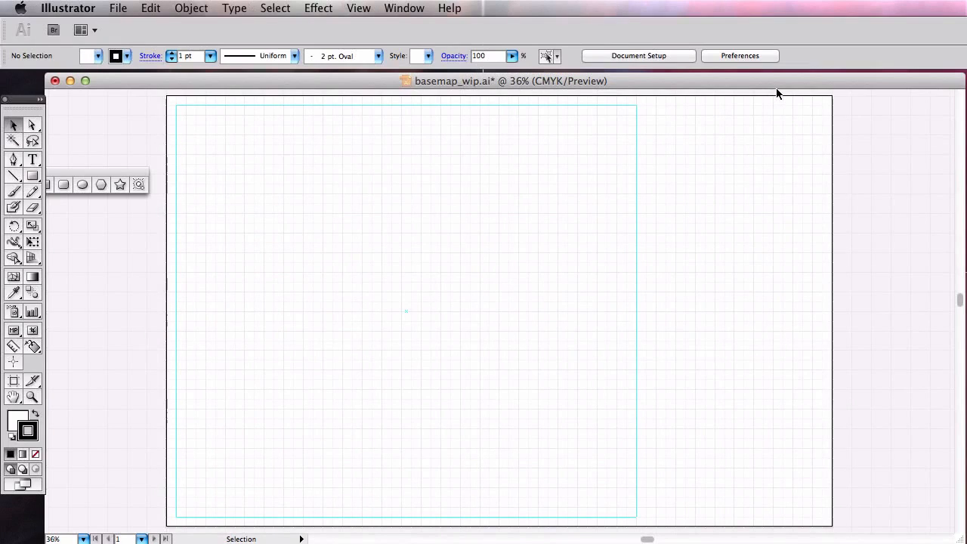
Add the point text "Single line text" on the artboard just right of the guide rectangle and set its size to 72 pt
{"action": "left_click", "coordinate": [32, 160]}
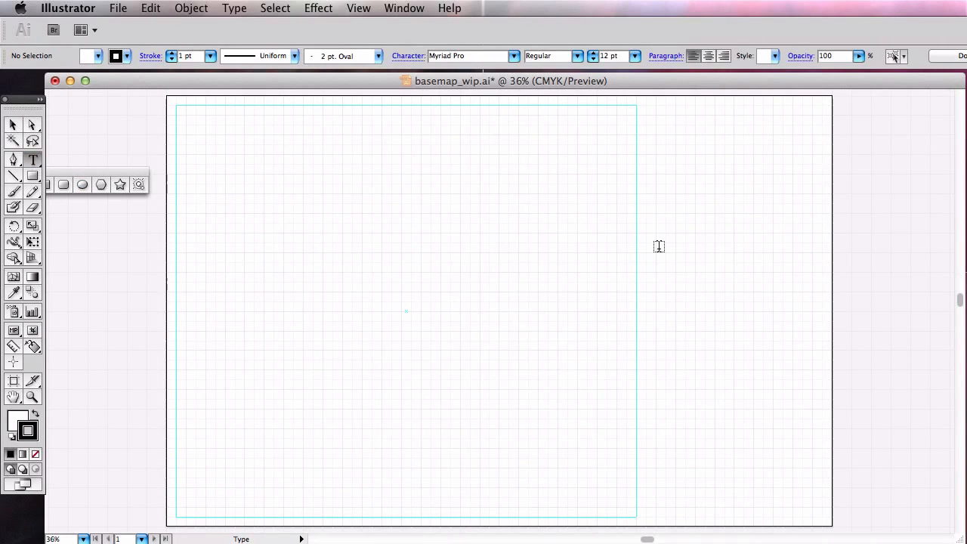
{"action": "left_click", "coordinate": [654, 336]}
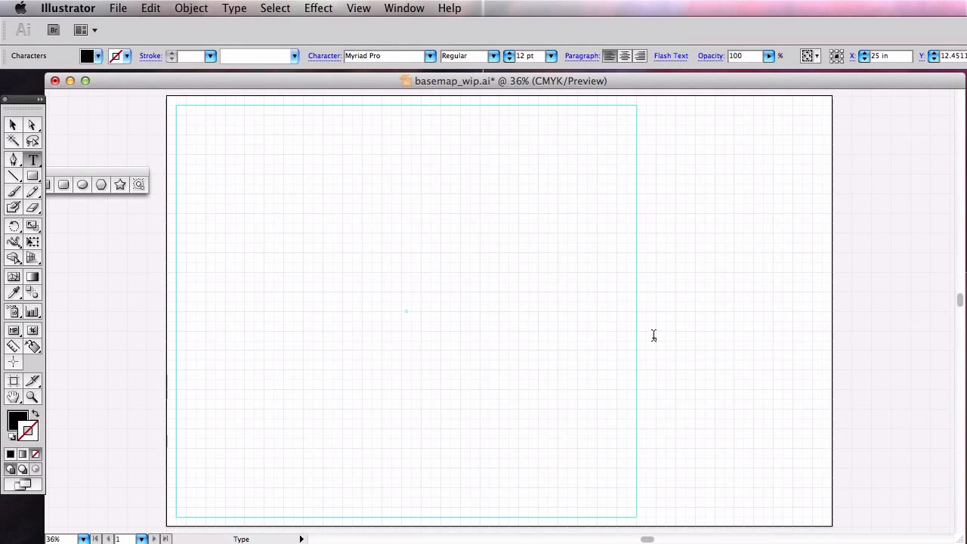
{"action": "type", "text": "S"}
{"action": "key", "text": "super+a"}
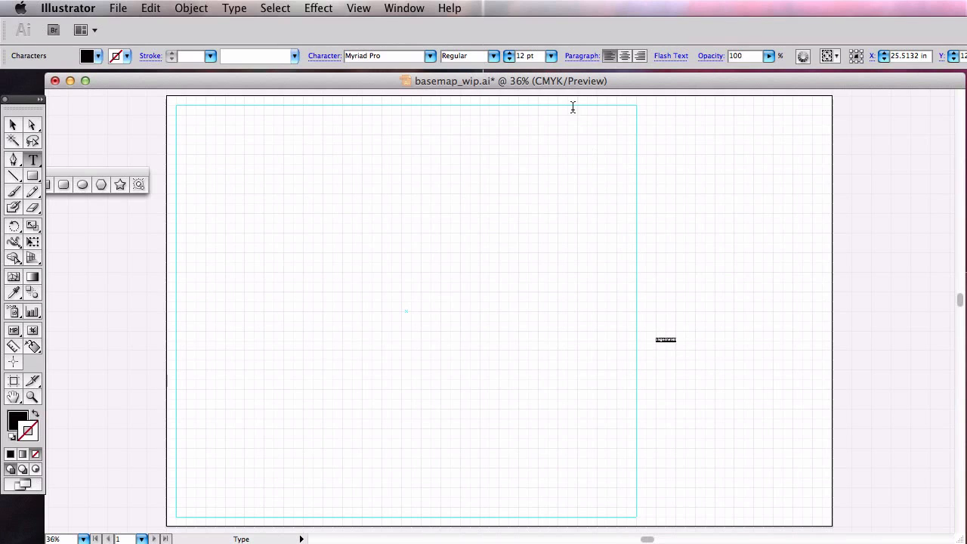
{"action": "left_click", "coordinate": [552, 60]}
{"action": "left_click", "coordinate": [554, 172]}
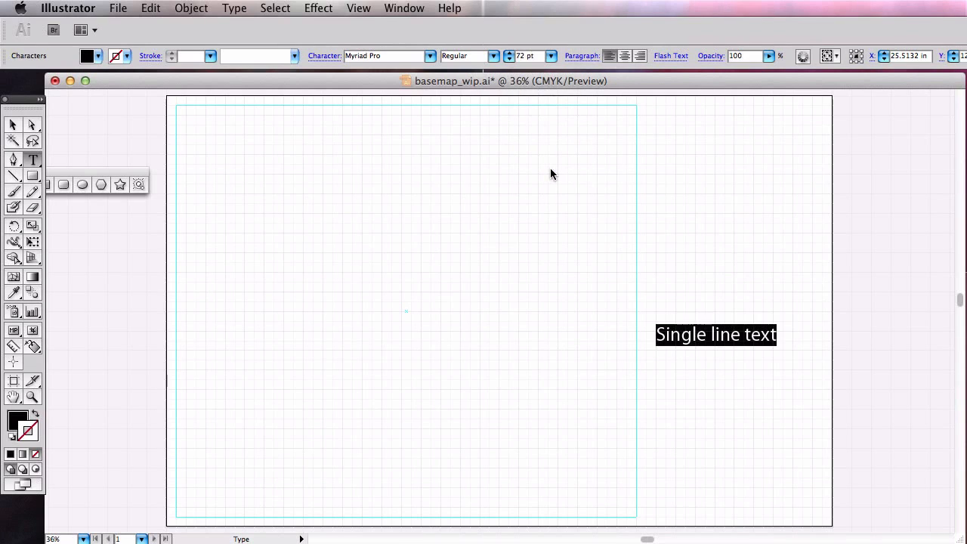
Move the single-line text straight up towards the upper part of the blank area right of the guide rectangle
{"action": "left_click", "coordinate": [13, 125]}
{"action": "left_click", "coordinate": [713, 192]}
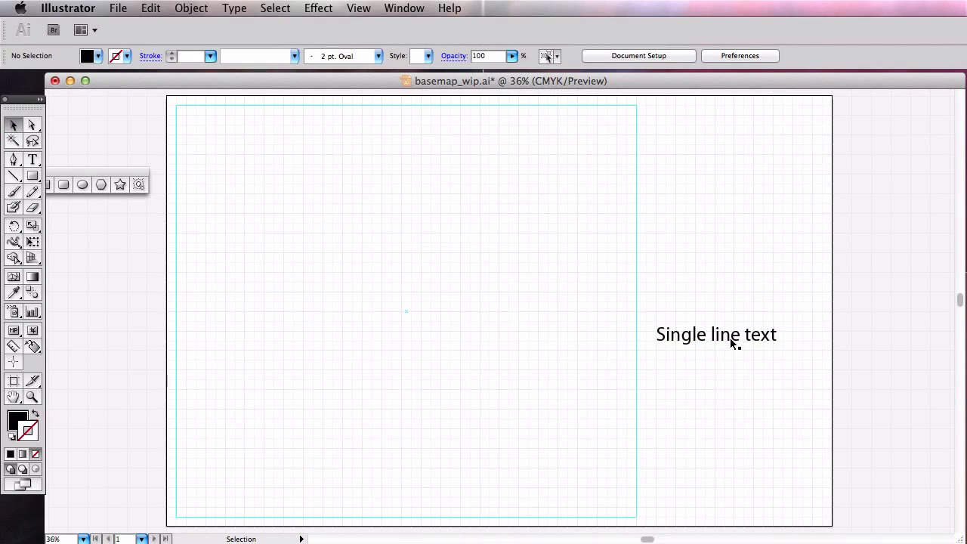
{"action": "left_click_drag", "start_coordinate": [730, 338], "coordinate": [724, 187]}
Draw an area text box below the single-line text and enter "This is a text block look what happens when...."
{"action": "left_click", "coordinate": [33, 159]}
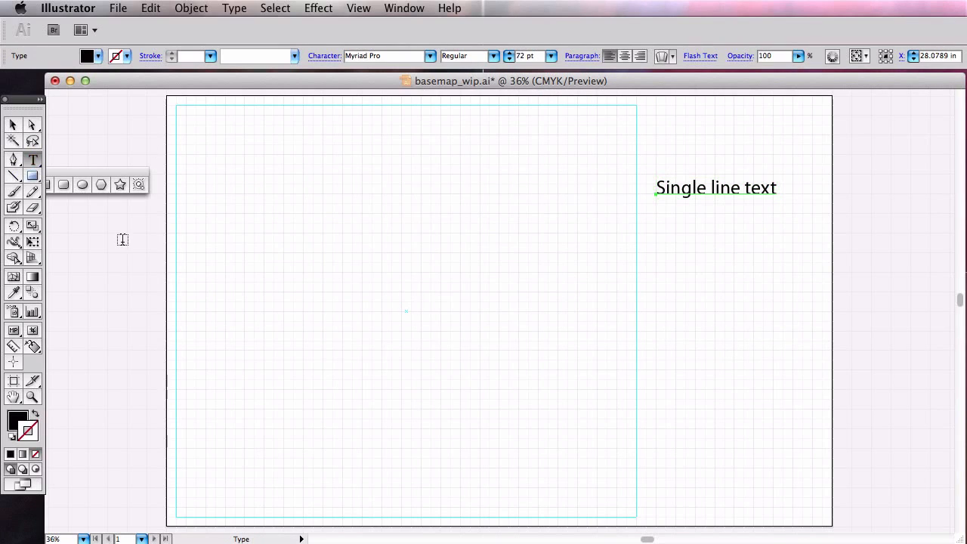
{"action": "left_click_drag", "start_coordinate": [646, 243], "coordinate": [804, 384]}
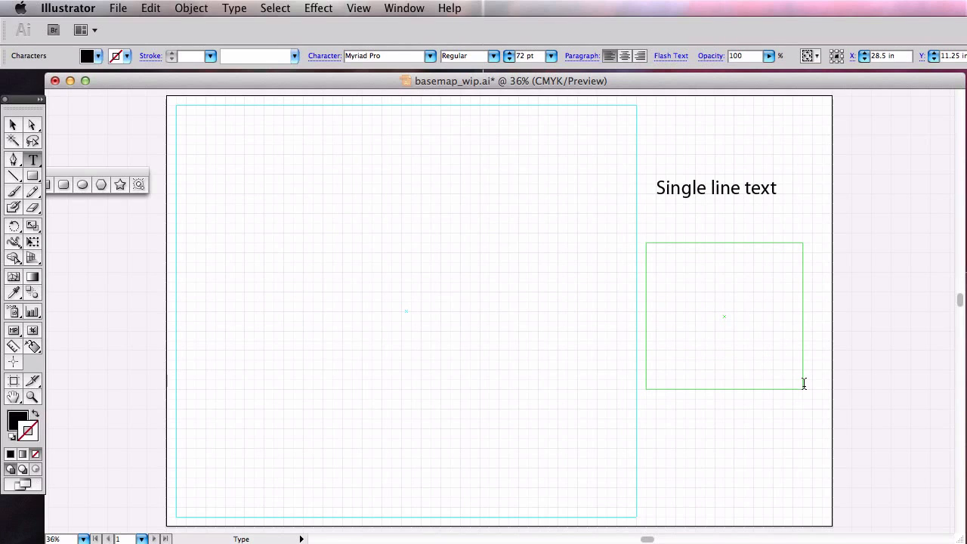
{"action": "type", "text": "This is a te"}
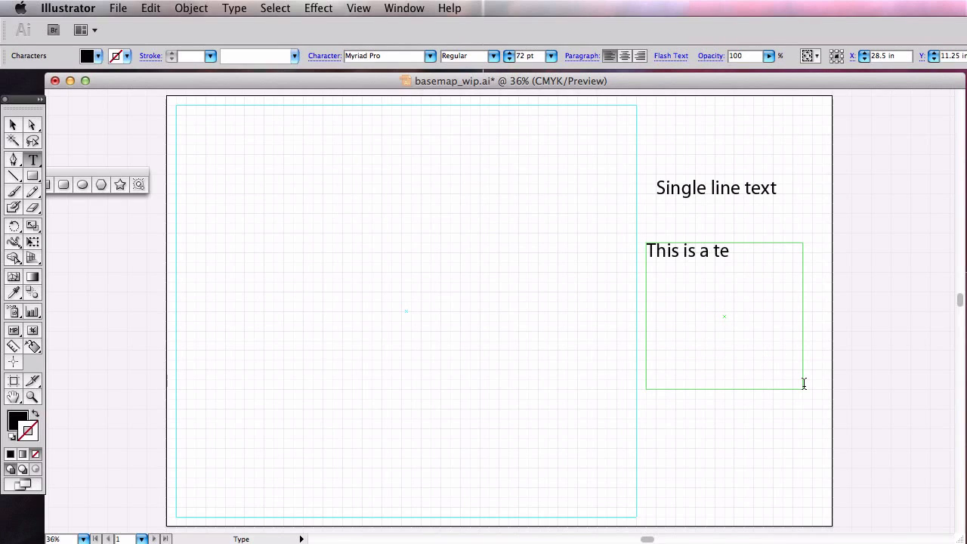
{"action": "type", "text": "xt block look"}
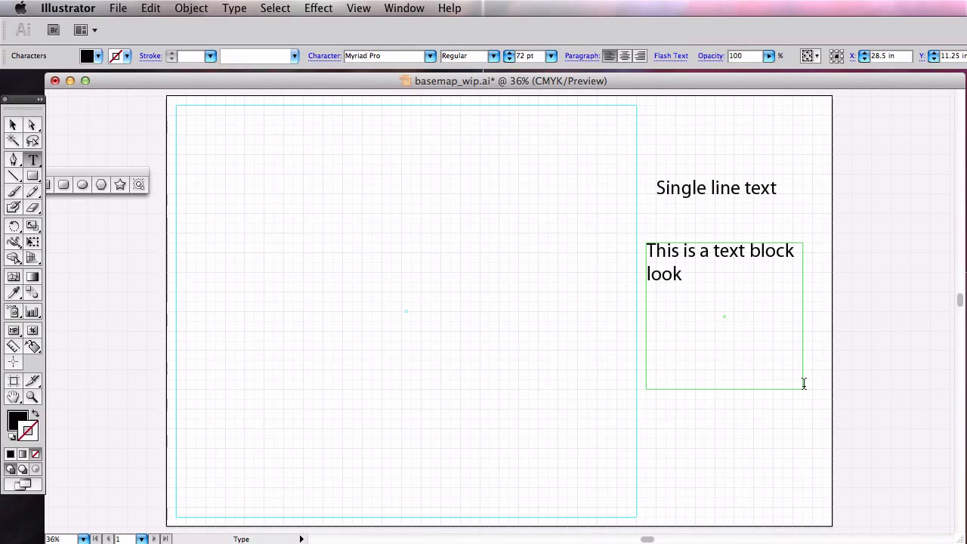
{"action": "type", "text": " what happens when...."}
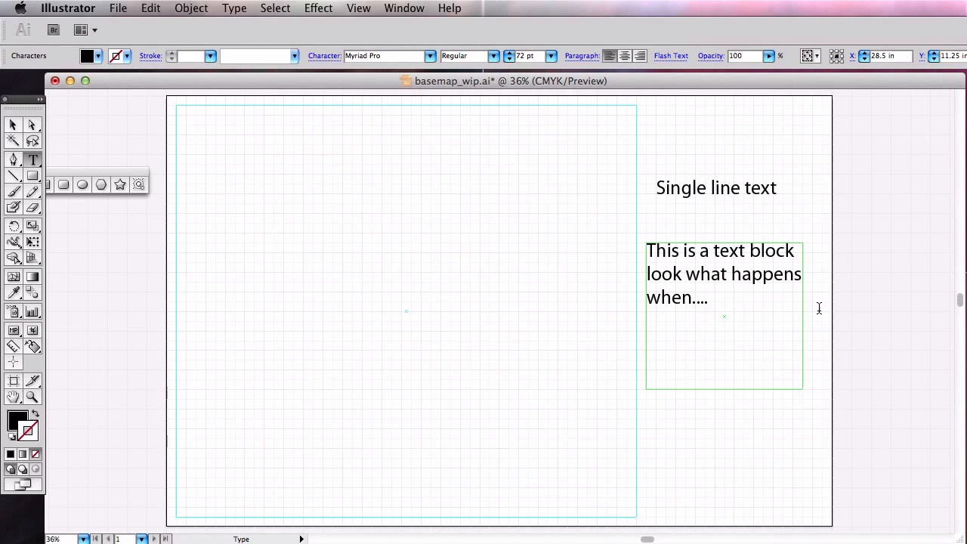
Compare the bounding boxes of the two text objects and move the single-line text about 1.5 in right and 1.5 in up
{"action": "left_click", "coordinate": [12, 125]}
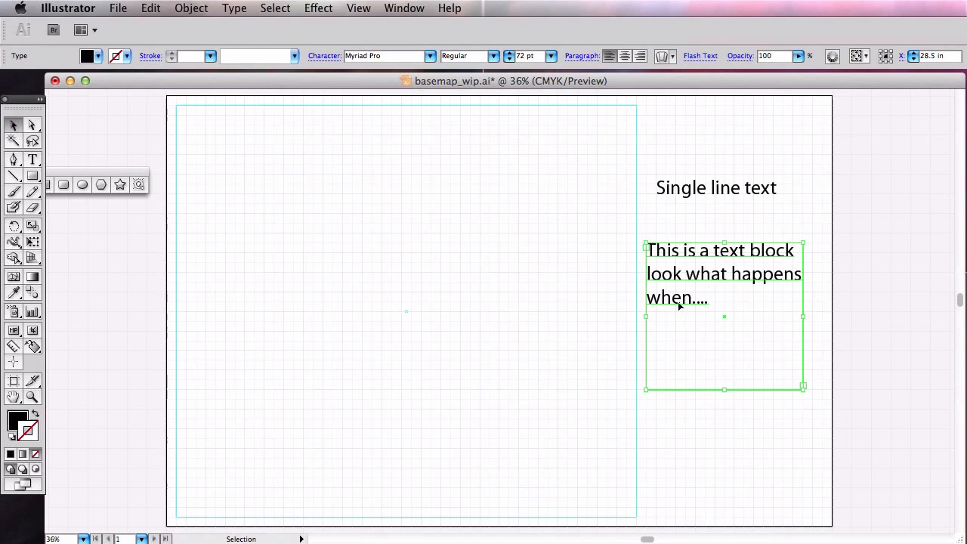
{"action": "left_click", "coordinate": [722, 198]}
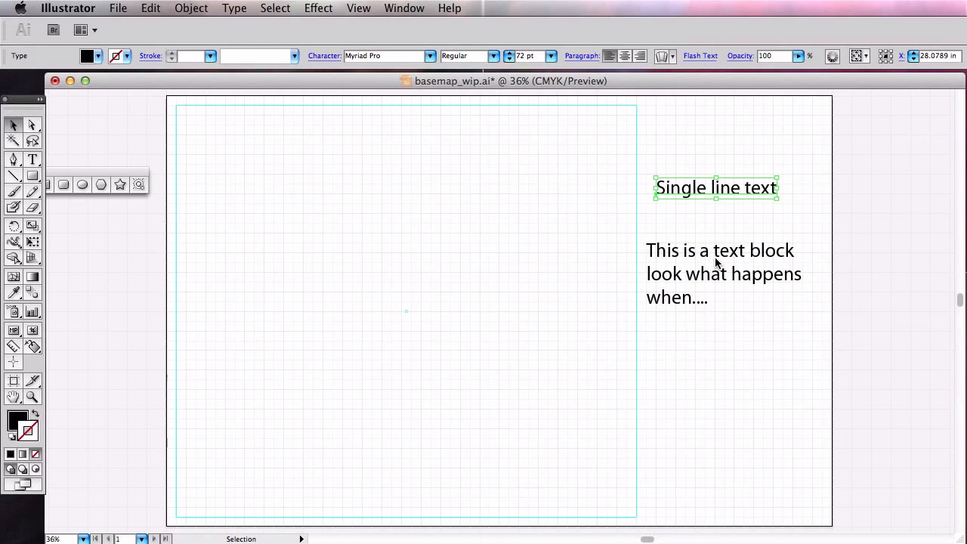
{"action": "left_click", "coordinate": [709, 383]}
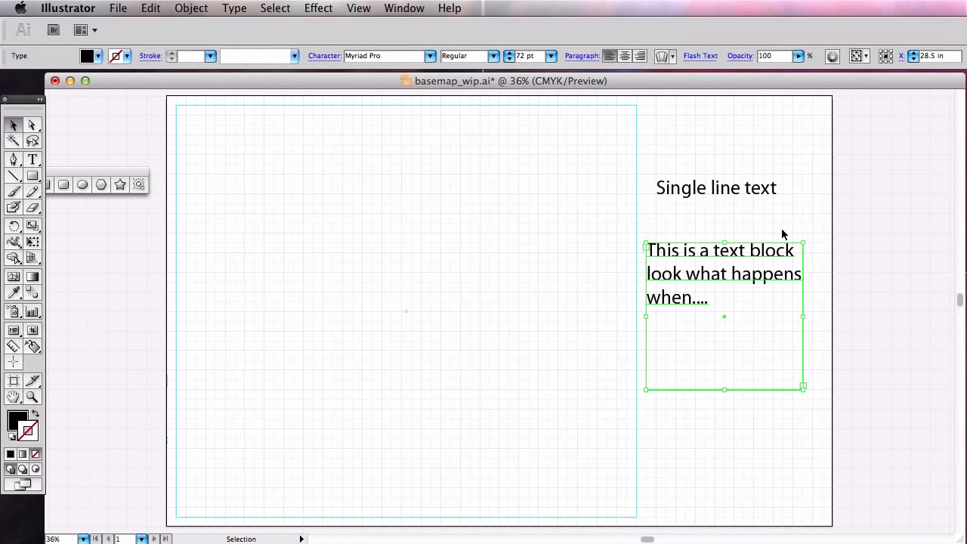
{"action": "left_click", "coordinate": [763, 190]}
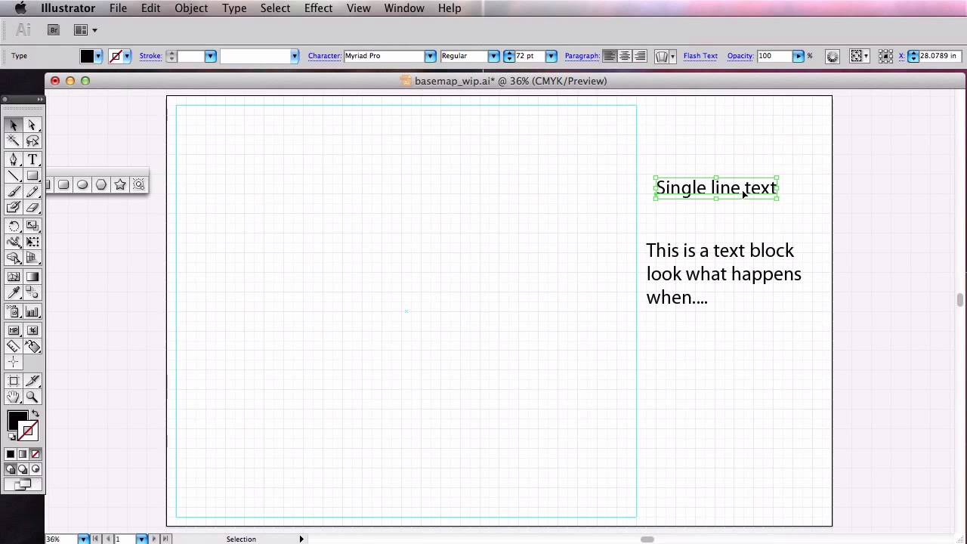
{"action": "left_click_drag", "start_coordinate": [743, 193], "coordinate": [773, 164]}
Try moving both text objects together slightly down and right, and undo the move
{"action": "left_click", "coordinate": [763, 277], "text": "shift"}
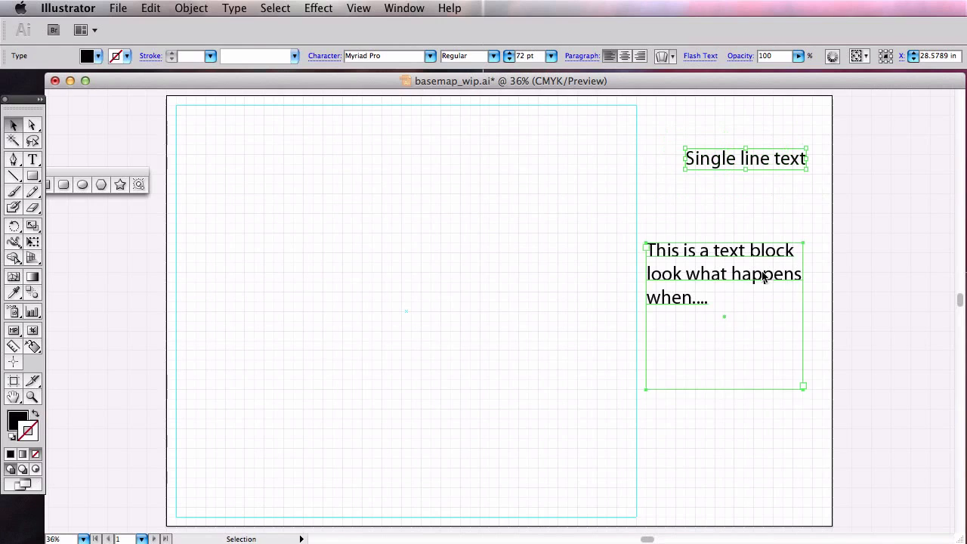
{"action": "left_click_drag", "start_coordinate": [763, 276], "coordinate": [779, 322]}
{"action": "key", "text": "super+z"}
Stretch the single-line text horizontally to start at the text block's left edge, and undo the further enlargement
{"action": "left_click", "coordinate": [778, 167]}
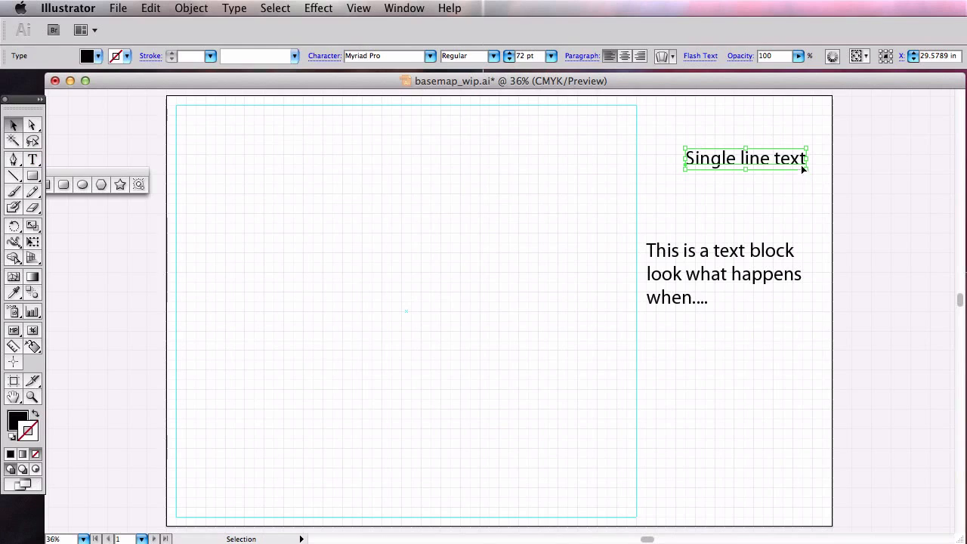
{"action": "left_click_drag", "start_coordinate": [766, 158], "coordinate": [914, 208]}
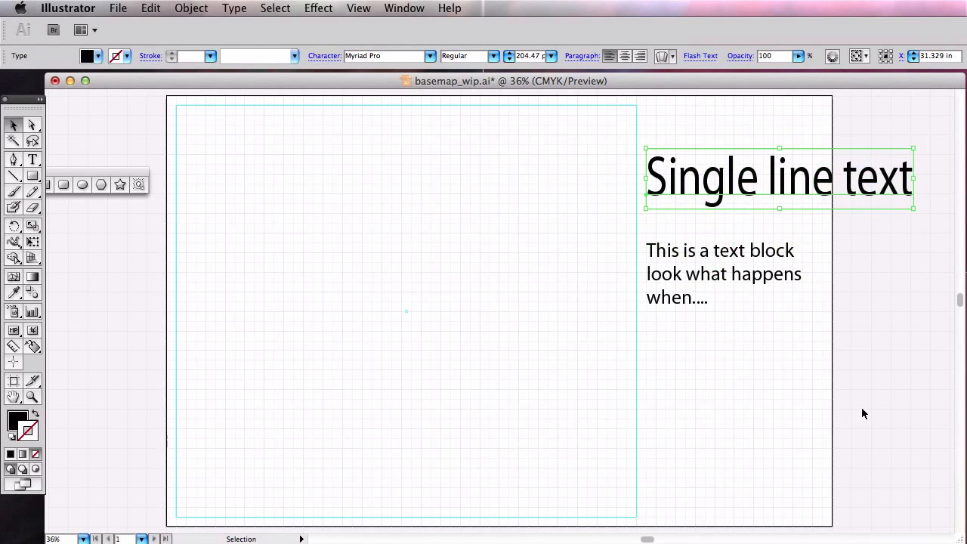
{"action": "key", "text": "super+z"}
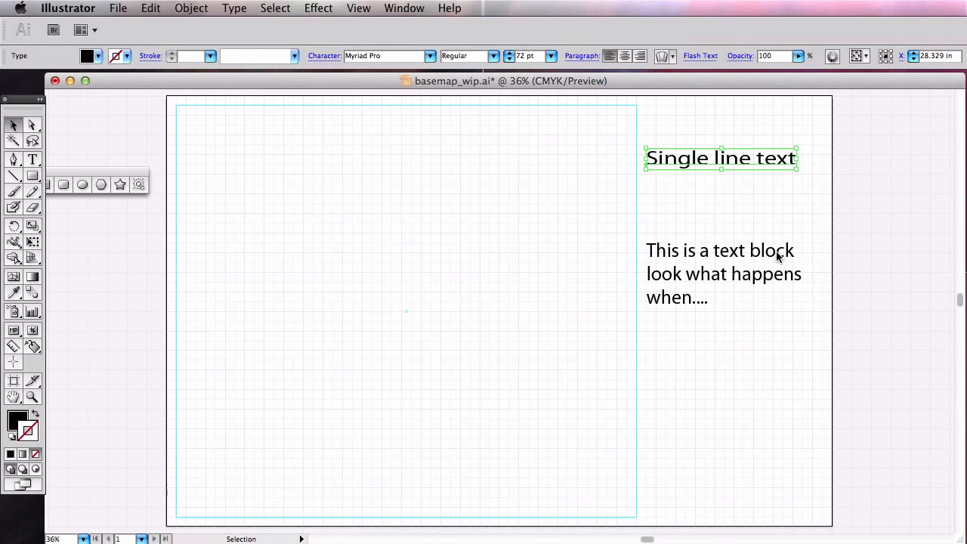
Narrow the text block frame by about 0.5 in, and enlarge the single-line text proportionally to about 105 pt
{"action": "left_click", "coordinate": [778, 255]}
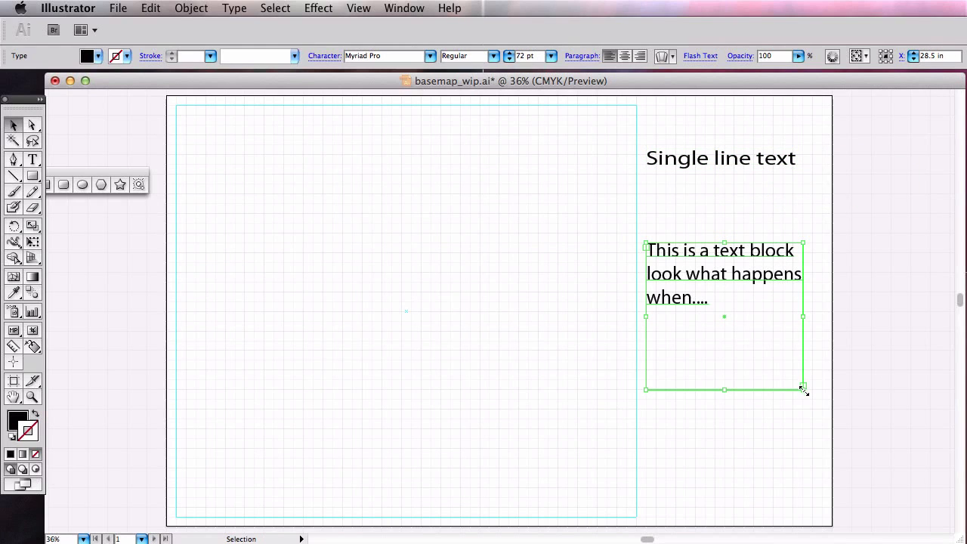
{"action": "mouse_move", "coordinate": [803, 389]}
{"action": "left_mouse_down"}
{"action": "mouse_move", "coordinate": [740, 391]}
{"action": "mouse_move", "coordinate": [911, 394]}
{"action": "mouse_move", "coordinate": [794, 390]}
{"action": "left_mouse_up"}
{"action": "left_click", "coordinate": [769, 155]}
{"action": "left_click", "coordinate": [768, 167]}
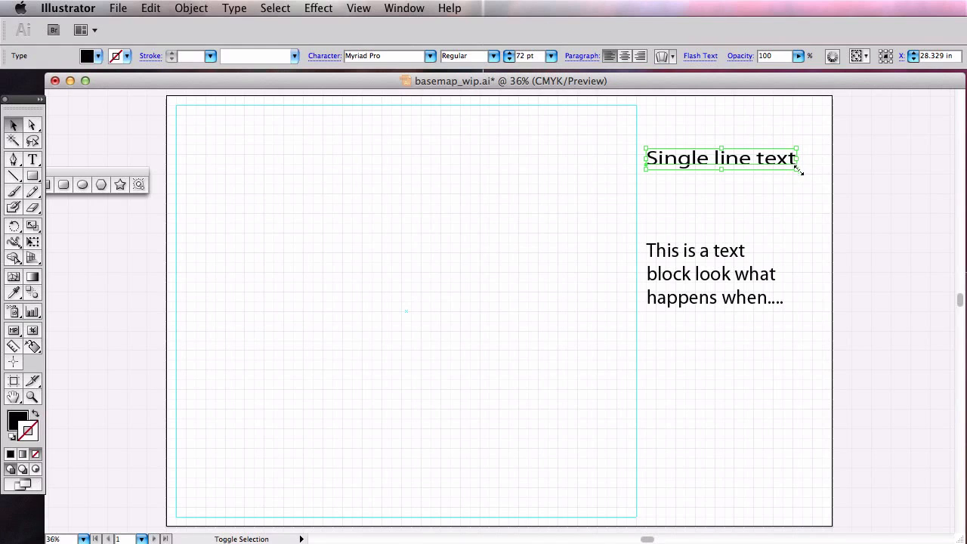
{"action": "left_click_drag", "start_coordinate": [796, 169], "coordinate": [861, 249]}
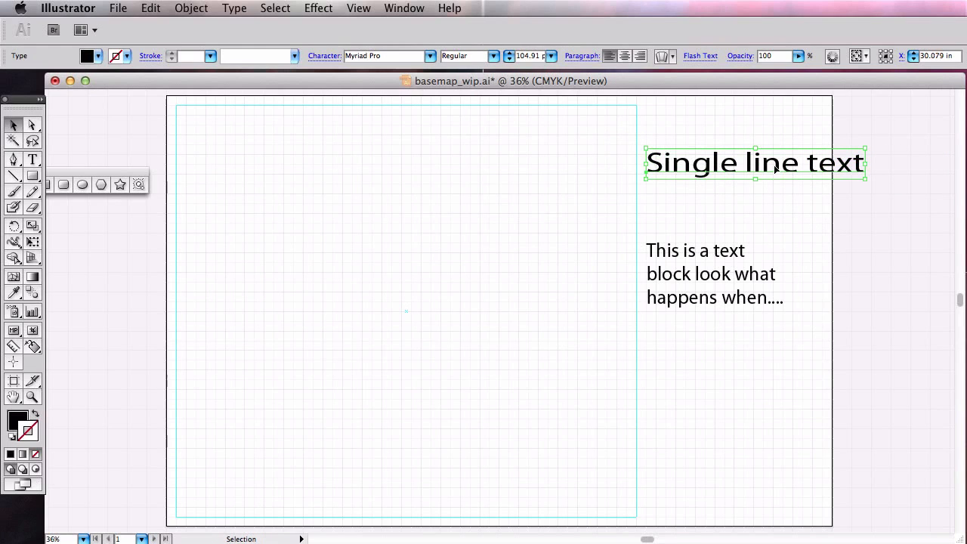
Copy the enlarged single-line text about 2.6 in straight down and repeat the duplication four more times
{"action": "left_click_drag", "start_coordinate": [784, 171], "coordinate": [754, 219]}
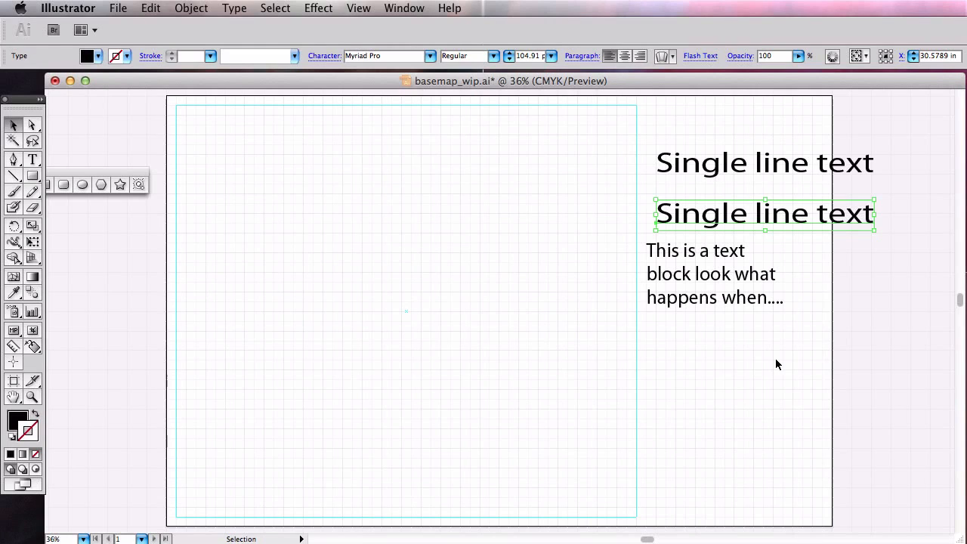
{"action": "key", "text": "super+d"}
{"action": "key", "text": "super+d"}
{"action": "key", "text": "super+d"}
{"action": "key", "text": "super+d"}
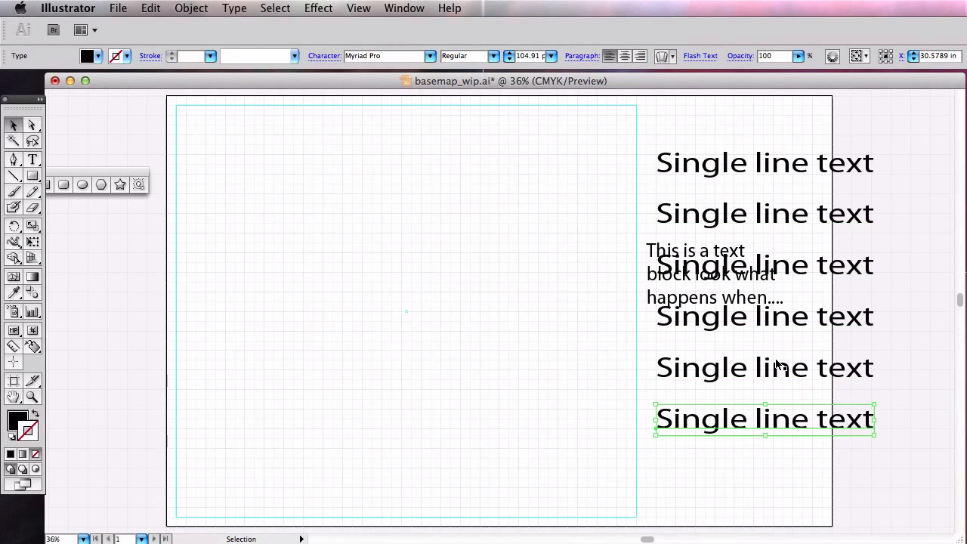
Bring the layer list from the second display onto the document, over the guide frame
{"action": "left_click_drag", "start_coordinate": [897, 475], "coordinate": [710, 202]}
{"action": "left_click_drag", "start_coordinate": [905, 455], "coordinate": [750, 127]}
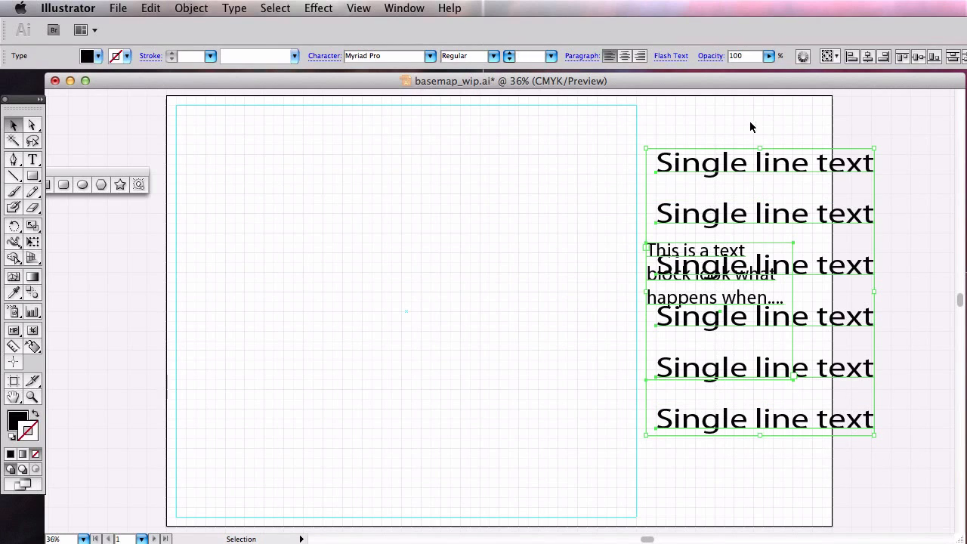
{"action": "left_click", "coordinate": [966, 215]}
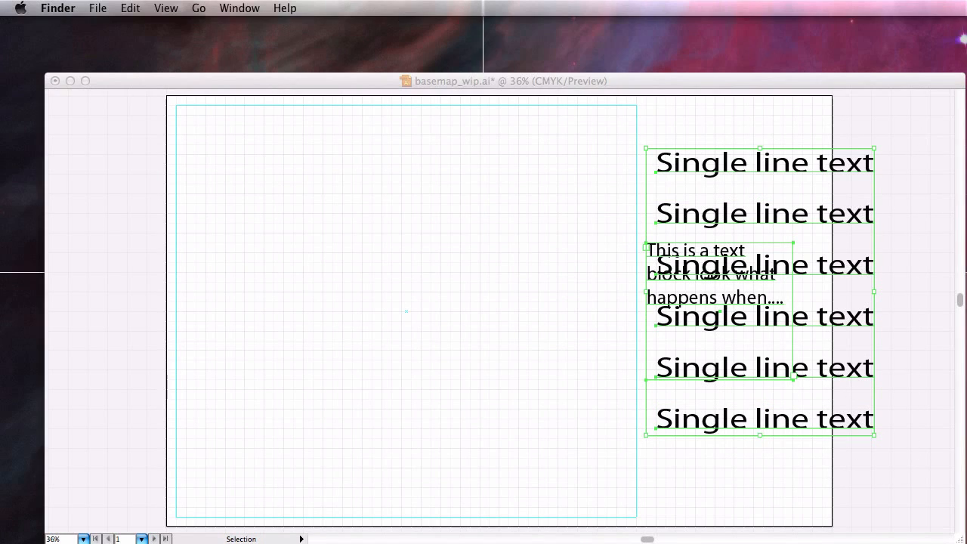
{"action": "left_click", "coordinate": [952, 219]}
{"action": "left_click_drag", "start_coordinate": [966, 215], "coordinate": [400, 158]}
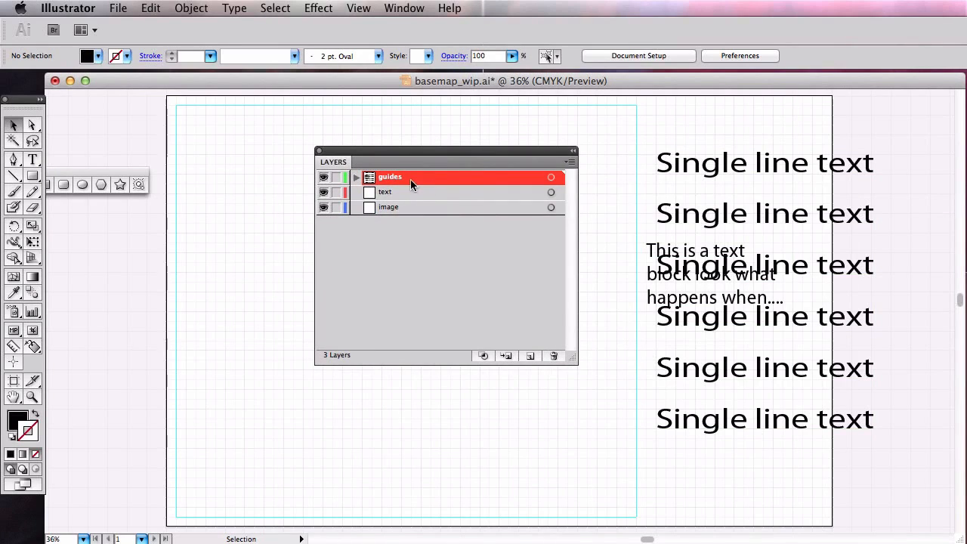
Move all text objects from the guides layer to the text layer by cutting them and pasting them in front
{"action": "left_click_drag", "start_coordinate": [910, 457], "coordinate": [680, 130]}
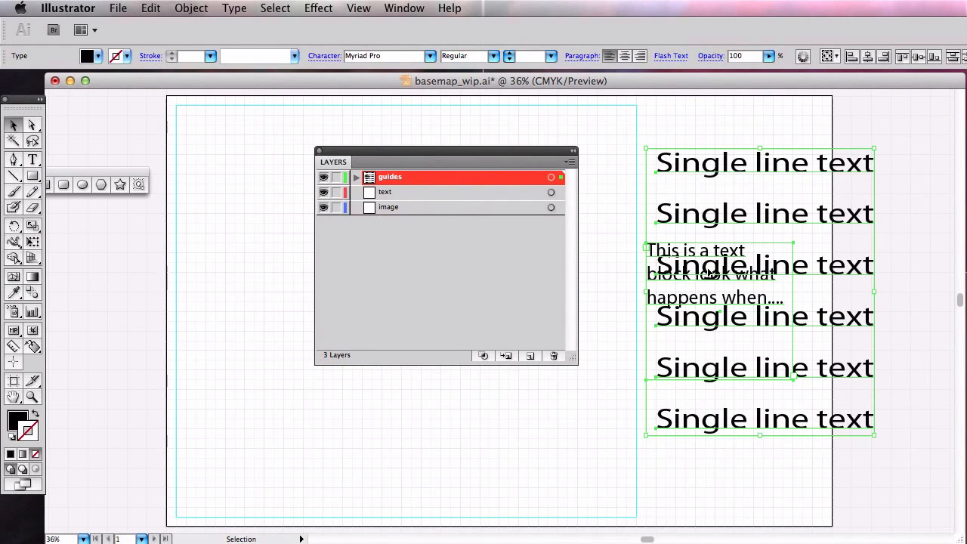
{"action": "left_click", "coordinate": [119, 9]}
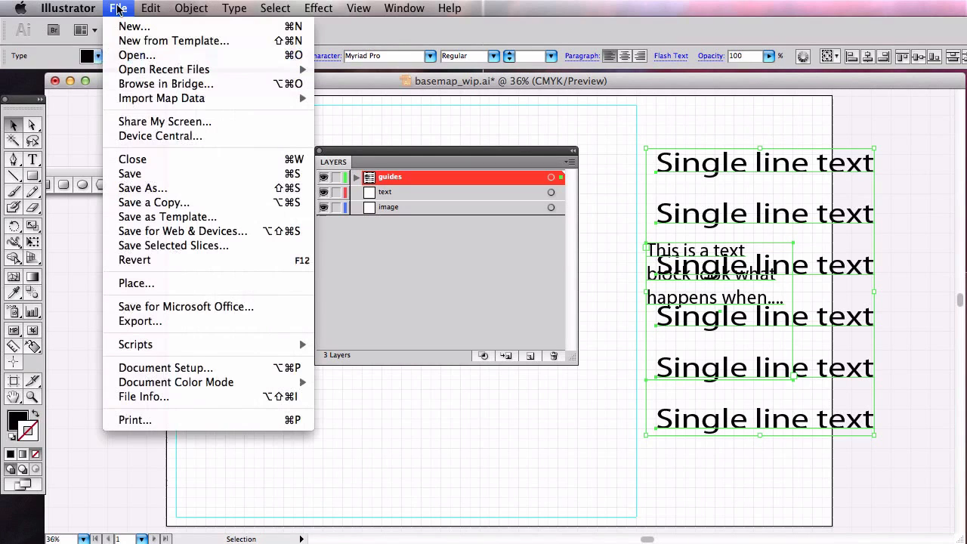
{"action": "mouse_move", "coordinate": [143, 7]}
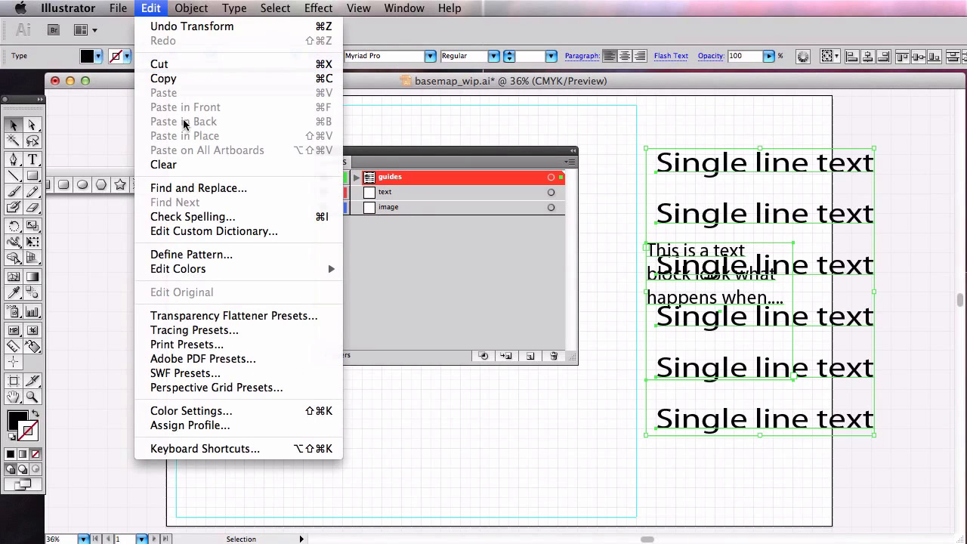
{"action": "left_click", "coordinate": [171, 67]}
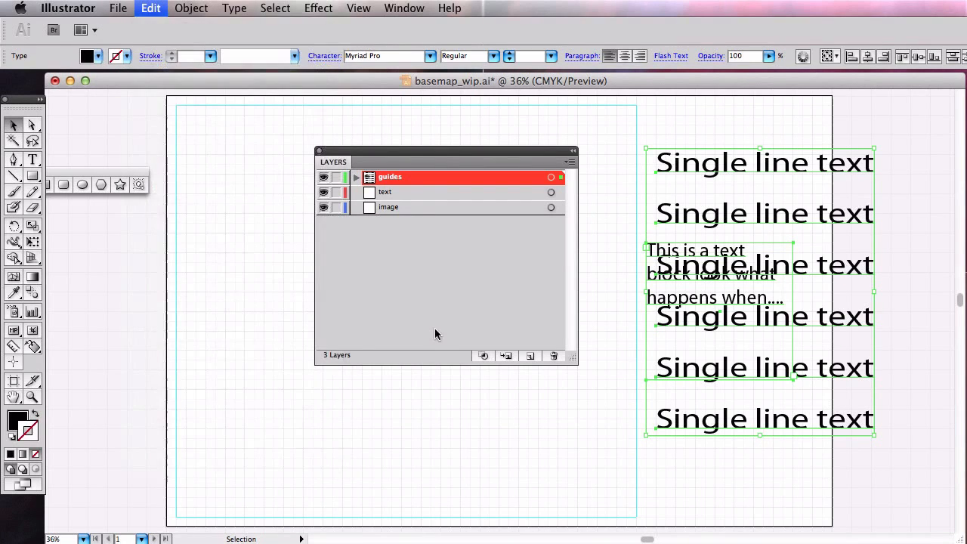
{"action": "left_click", "coordinate": [385, 194]}
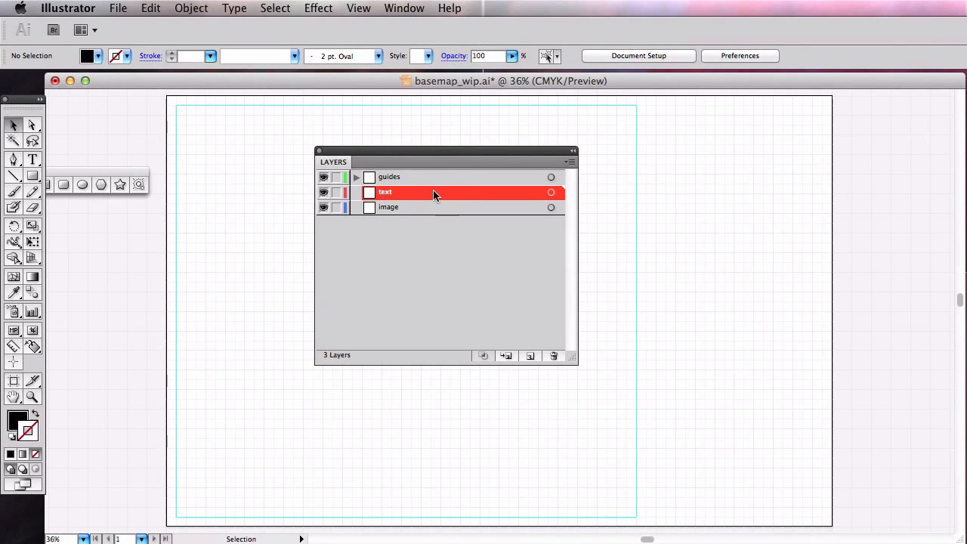
{"action": "left_click", "coordinate": [118, 8]}
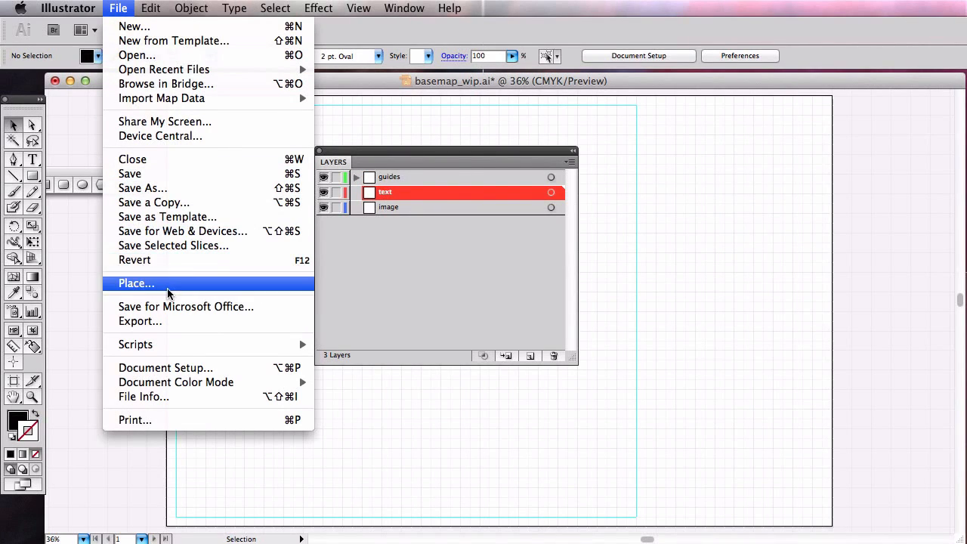
{"action": "mouse_move", "coordinate": [161, 4]}
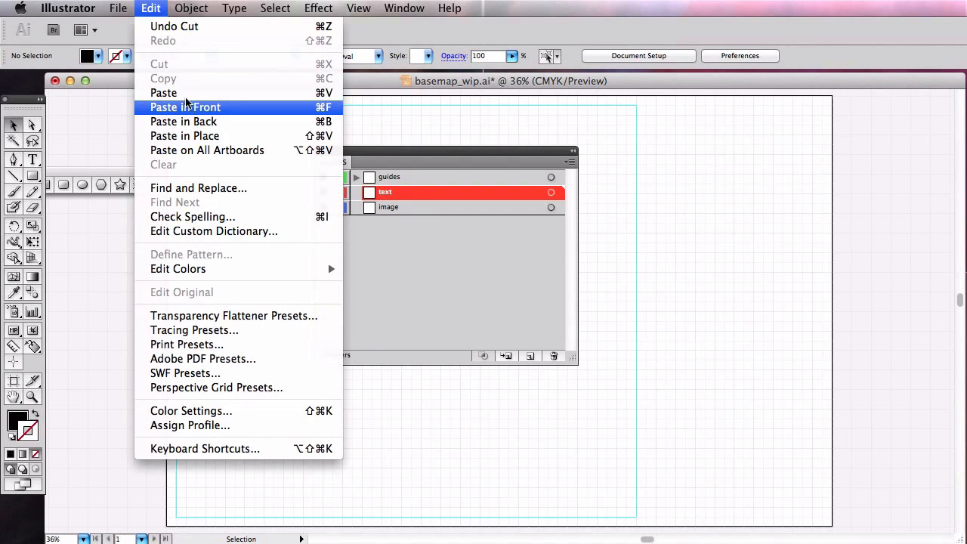
{"action": "left_click", "coordinate": [187, 108]}
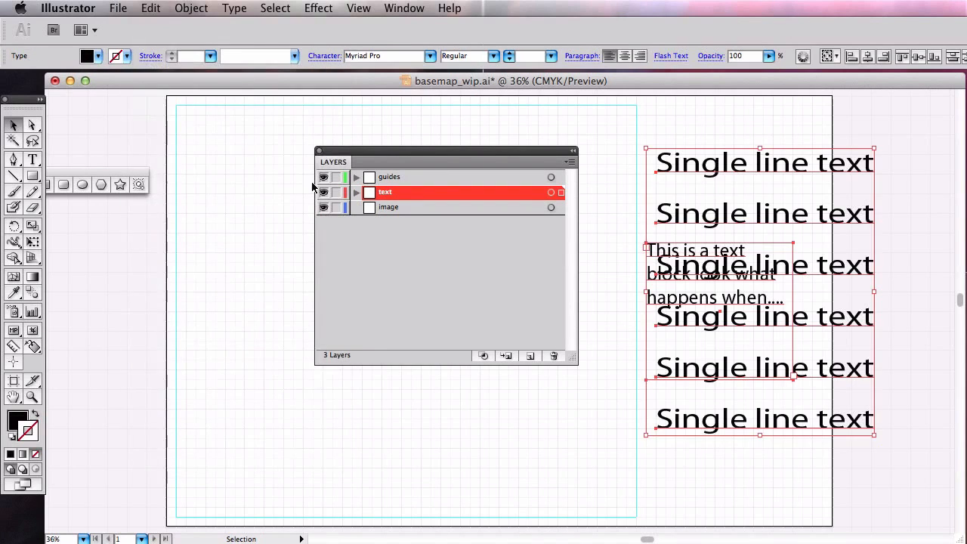
Hide and show the text layer to check its contents, delete all text objects on it, and put the layer list away
{"action": "left_click", "coordinate": [323, 193]}
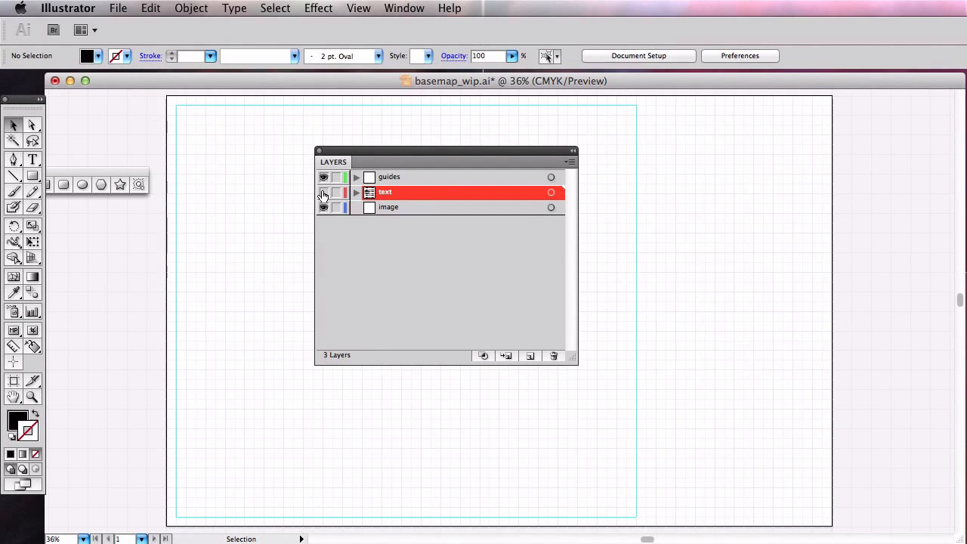
{"action": "left_click", "coordinate": [324, 193]}
{"action": "left_click_drag", "start_coordinate": [911, 480], "coordinate": [666, 127]}
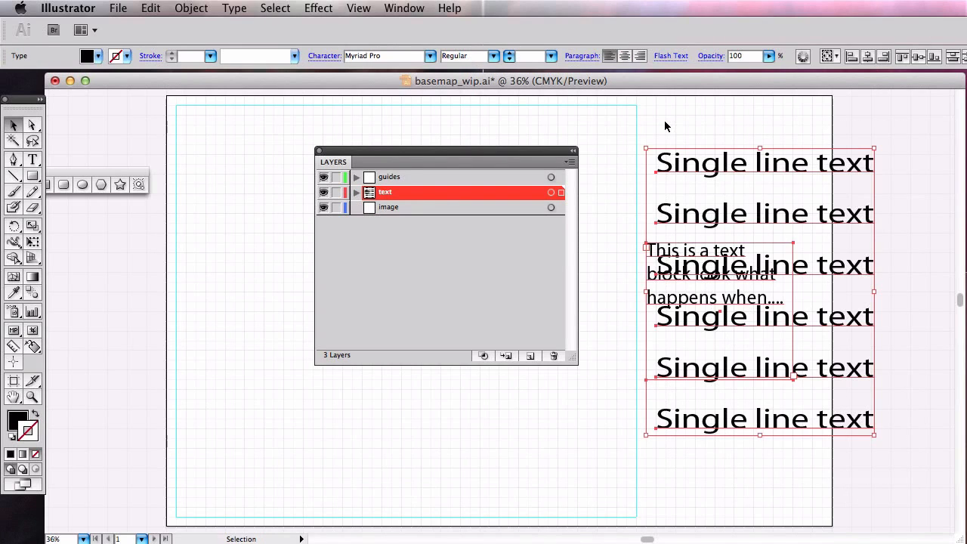
{"action": "key", "text": "Delete"}
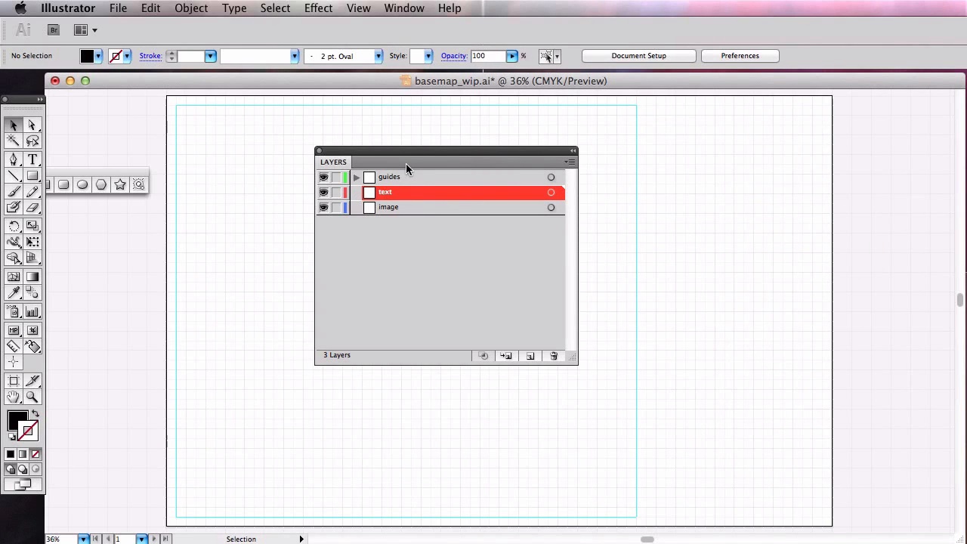
{"action": "left_click_drag", "start_coordinate": [402, 152], "coordinate": [966, 222]}
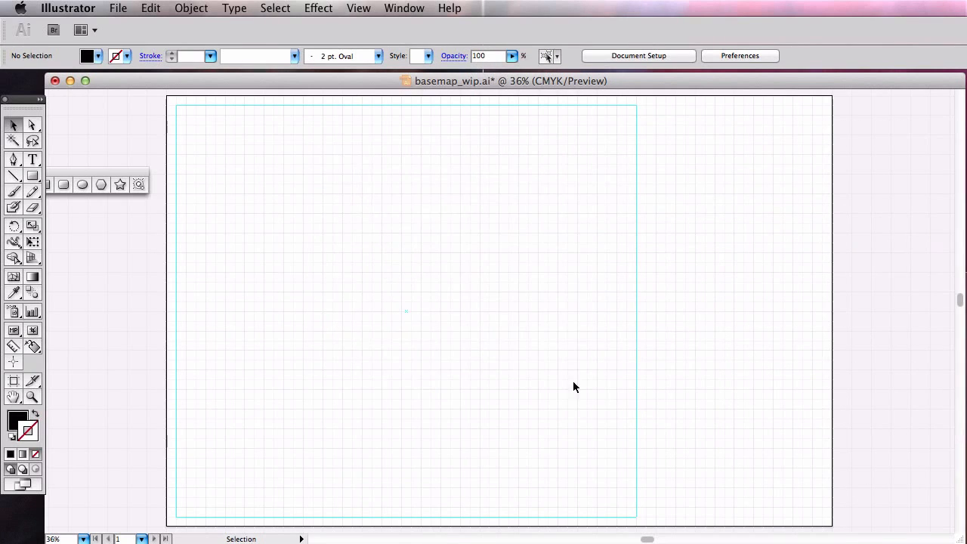
Add the single-line label "Location" at 72 pt beside the lower part of the guide frame
{"action": "left_click", "coordinate": [38, 160]}
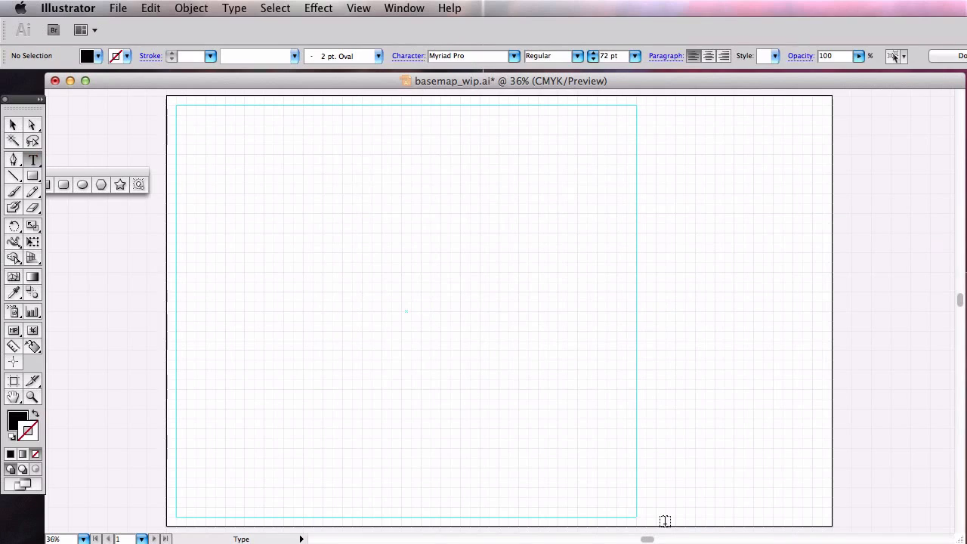
{"action": "left_click", "coordinate": [646, 429]}
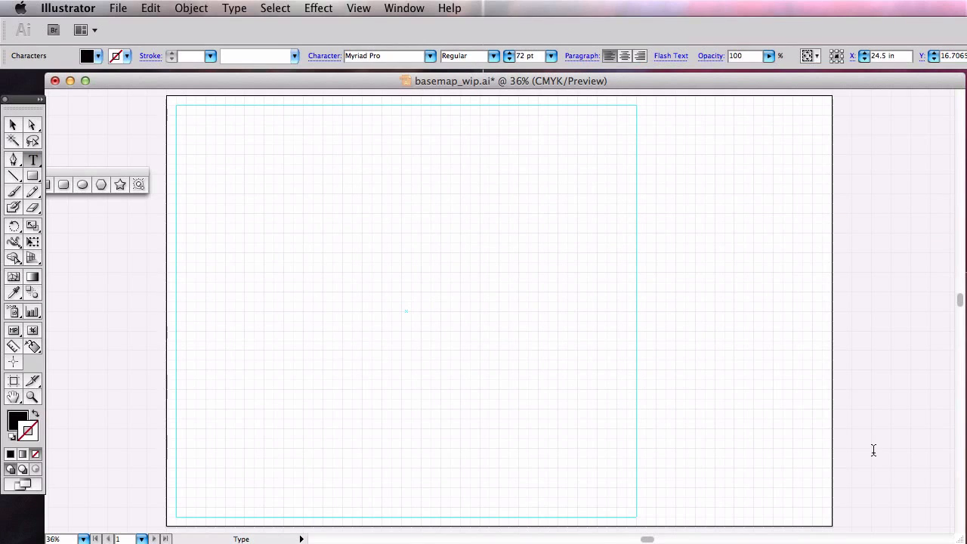
{"action": "type", "text": "Location"}
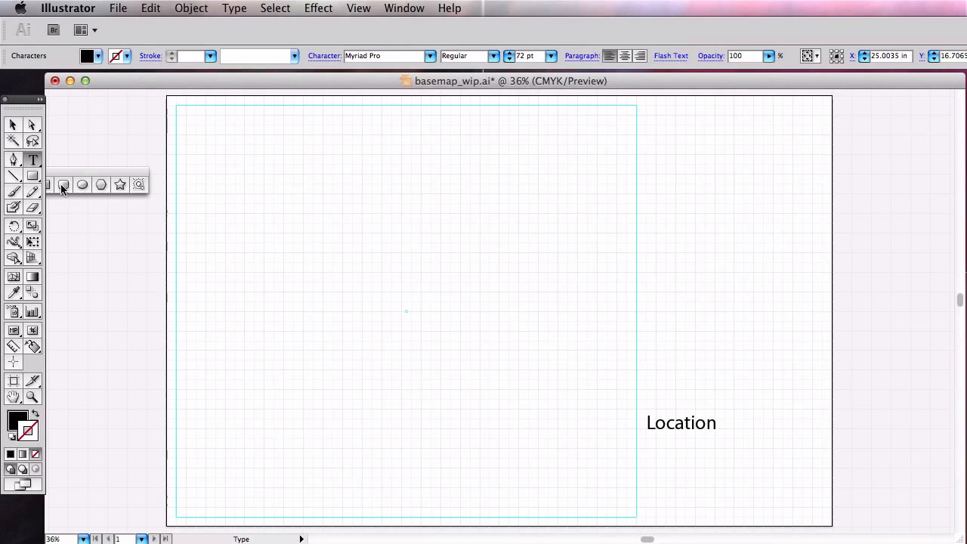
Copy the "Location" label about 1 in straight down and repeat the duplication three more times to make five stacked lines
{"action": "left_click", "coordinate": [14, 126]}
{"action": "left_click", "coordinate": [687, 363]}
{"action": "left_click", "coordinate": [700, 429]}
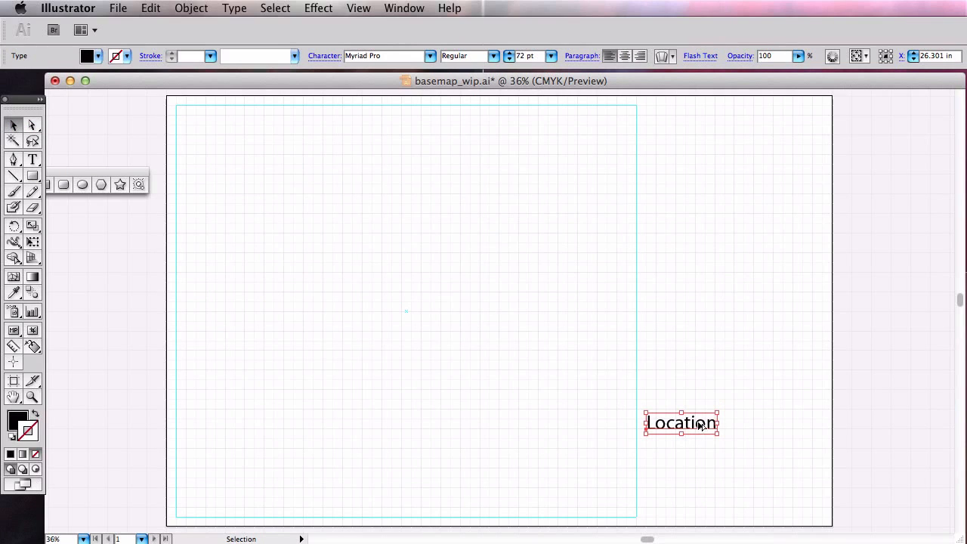
{"action": "left_click_drag", "start_coordinate": [702, 425], "coordinate": [699, 444]}
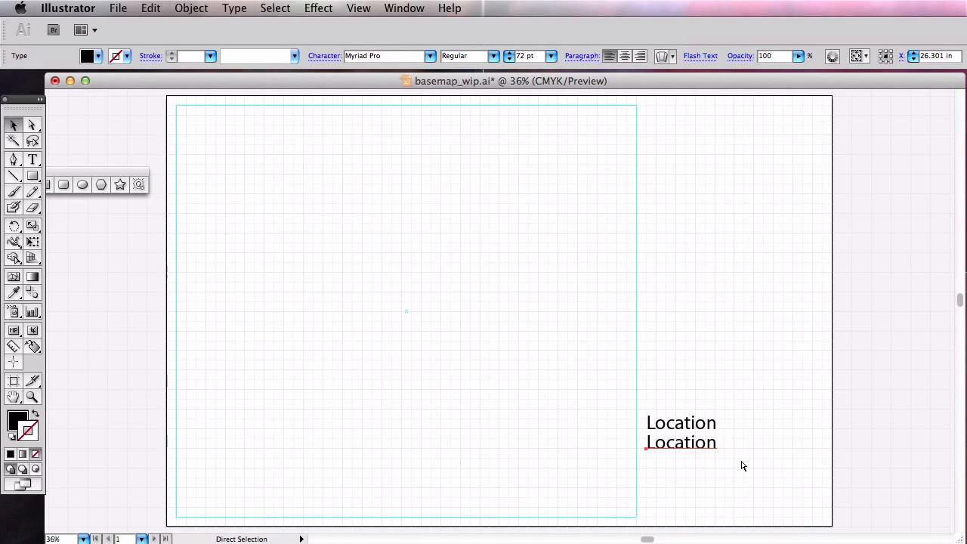
{"action": "key", "text": "super+d"}
{"action": "key", "text": "super+d"}
{"action": "key", "text": "super+d"}
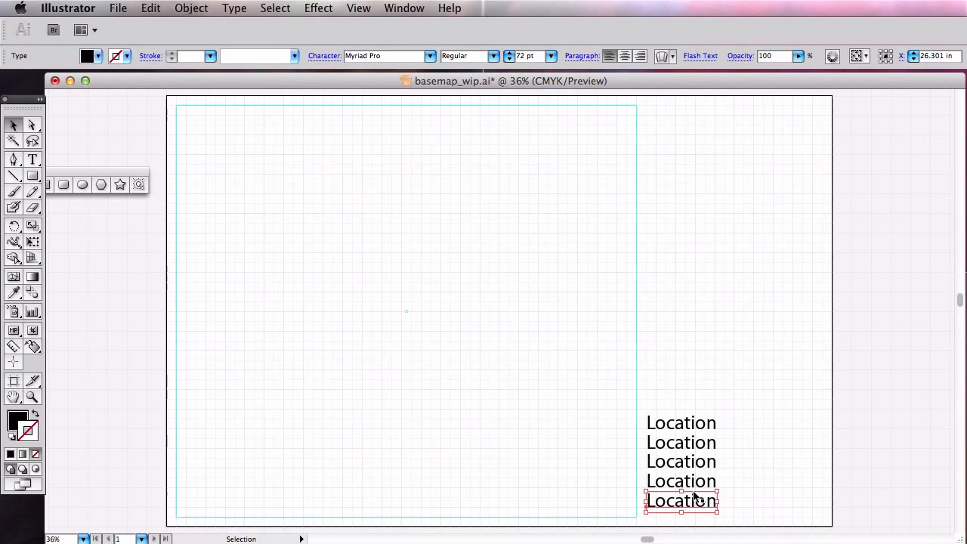
Scale the lower four "Location" labels together down to about 52 pt, leaving the first line at full size
{"action": "left_click", "coordinate": [32, 397]}
{"action": "left_click_drag", "start_coordinate": [762, 523], "coordinate": [609, 391]}
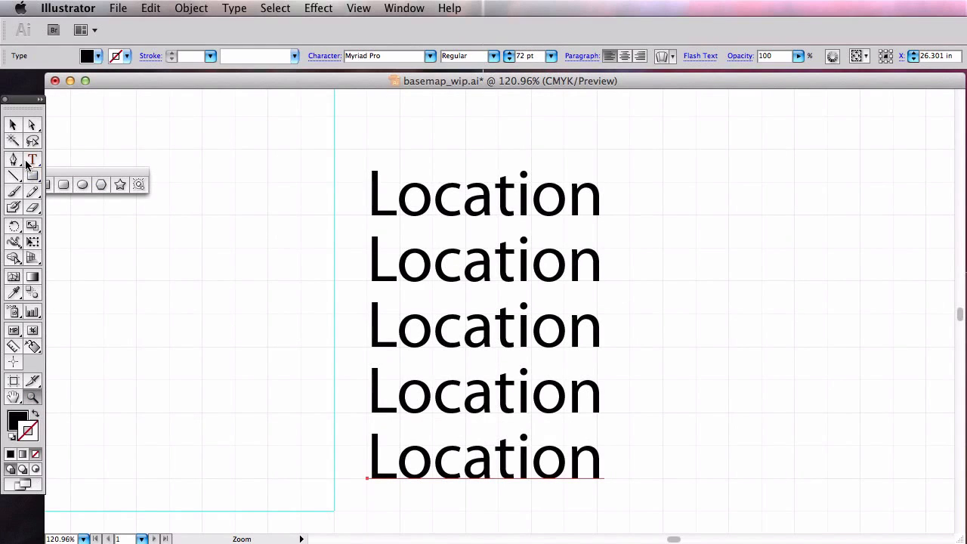
{"action": "left_click", "coordinate": [12, 125]}
{"action": "left_click_drag", "start_coordinate": [683, 504], "coordinate": [376, 254]}
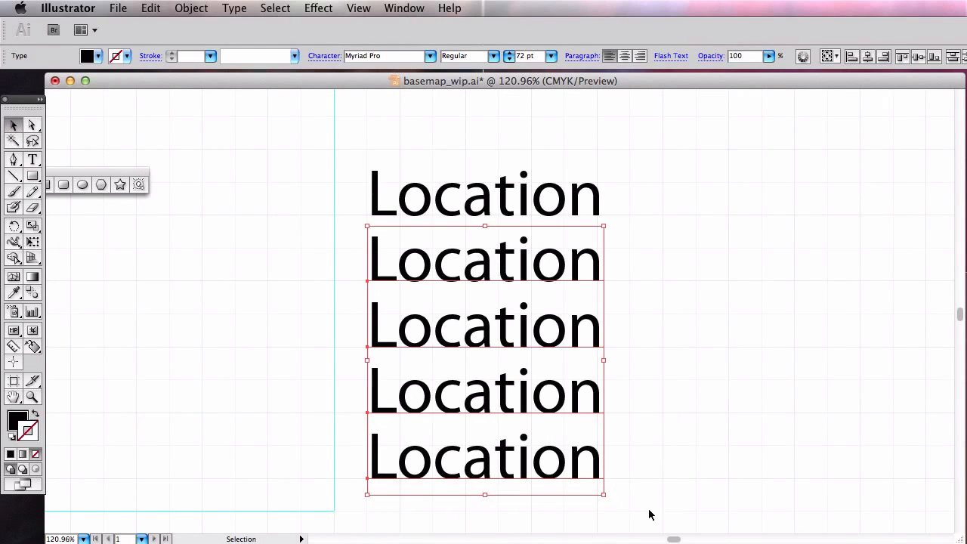
{"action": "left_click_drag", "start_coordinate": [603, 495], "coordinate": [541, 434]}
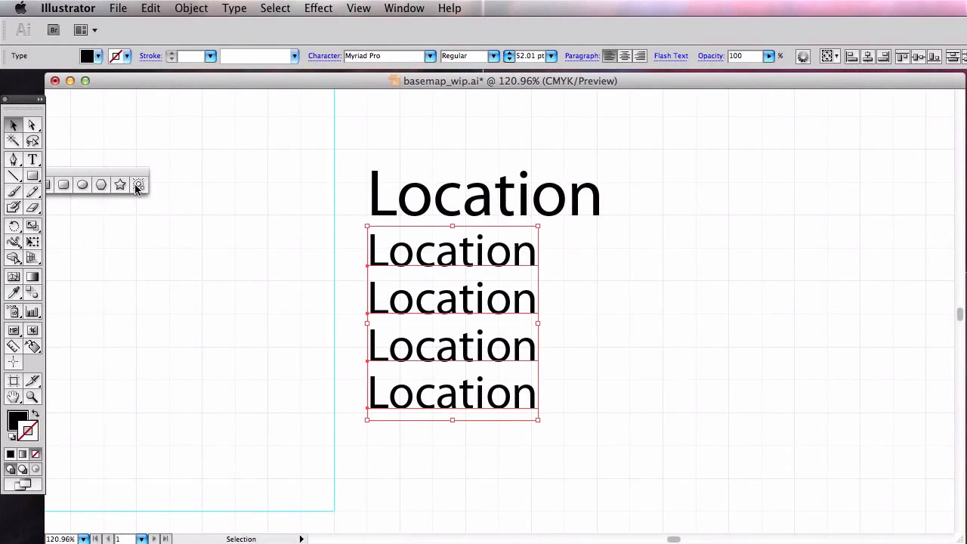
Replace the text of the large first label with "Site Name"
{"action": "left_click", "coordinate": [663, 142]}
{"action": "left_click", "coordinate": [537, 195]}
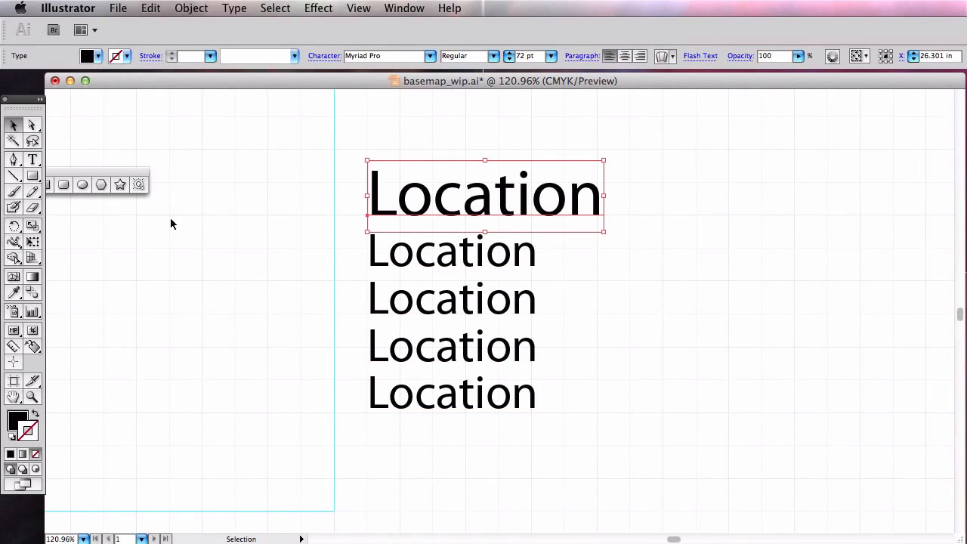
{"action": "left_click", "coordinate": [32, 160]}
{"action": "double_click", "coordinate": [466, 188]}
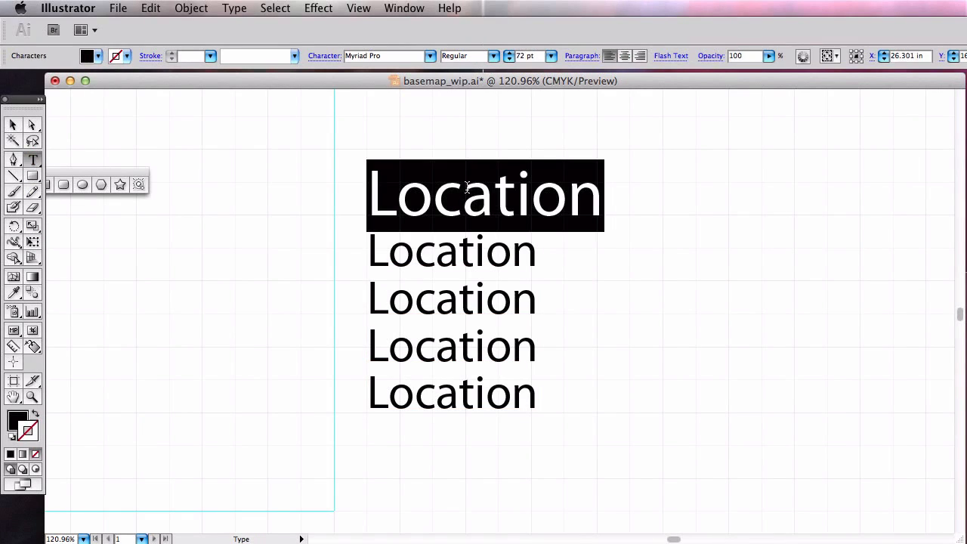
{"action": "type", "text": "Site Name"}
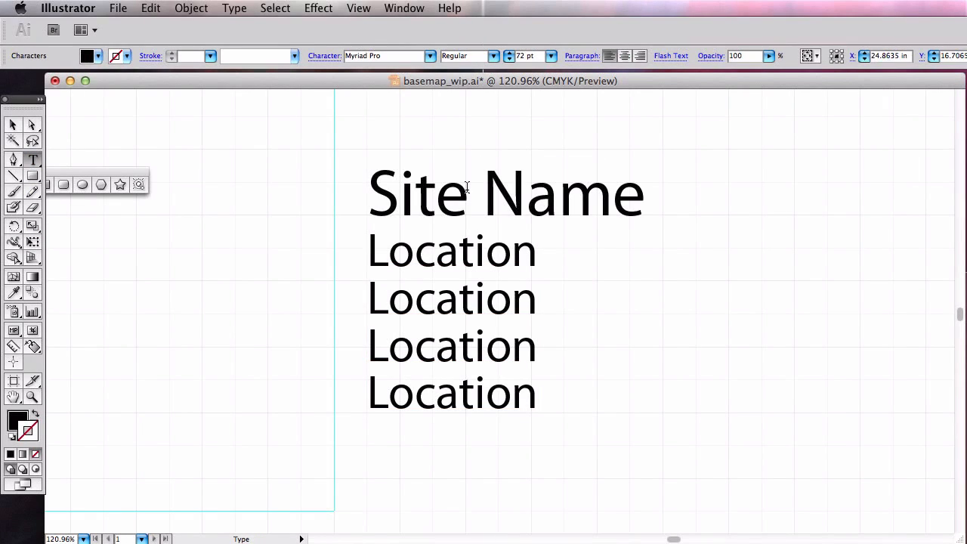
Replace the text of the second label with "City, State"
{"action": "left_click", "coordinate": [474, 242]}
{"action": "double_click", "coordinate": [474, 242]}
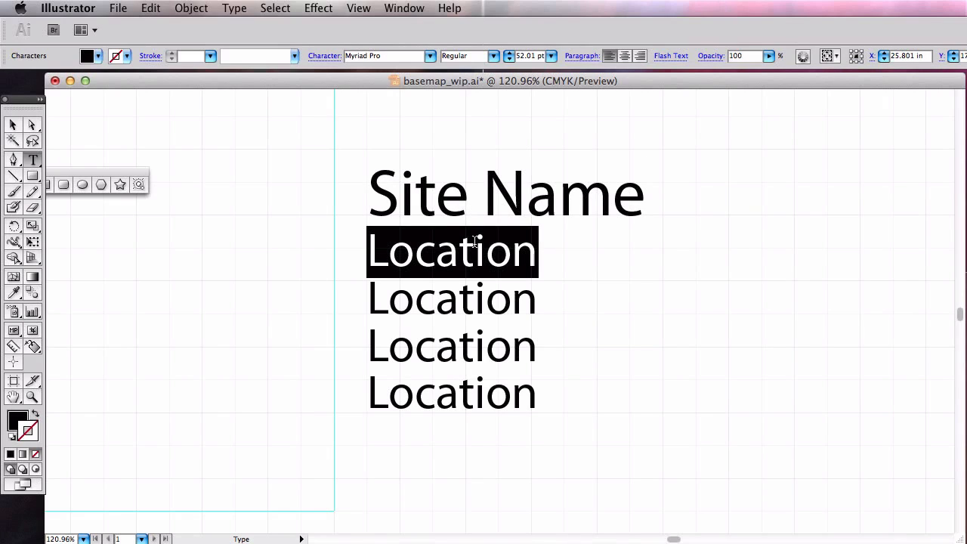
{"action": "type", "text": "Ci"}
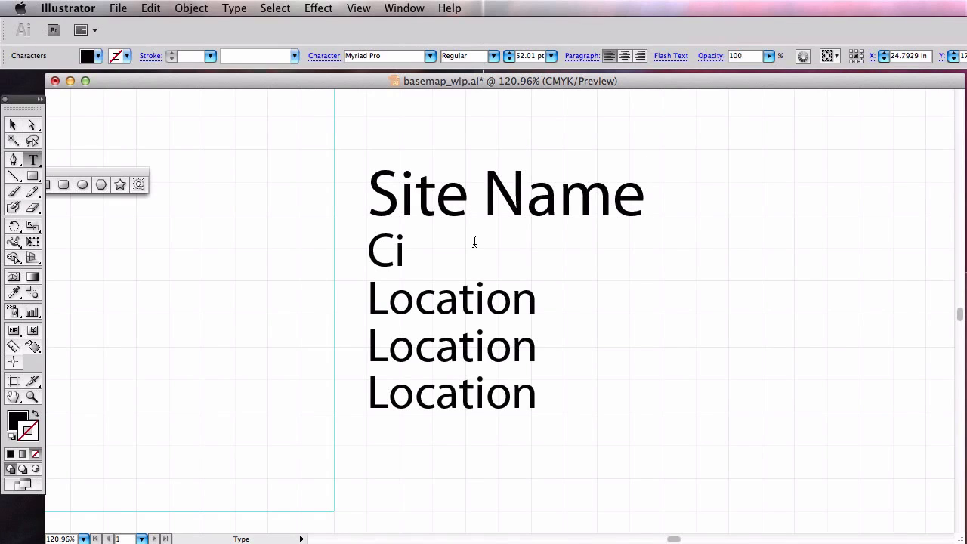
{"action": "type", "text": "ty, State"}
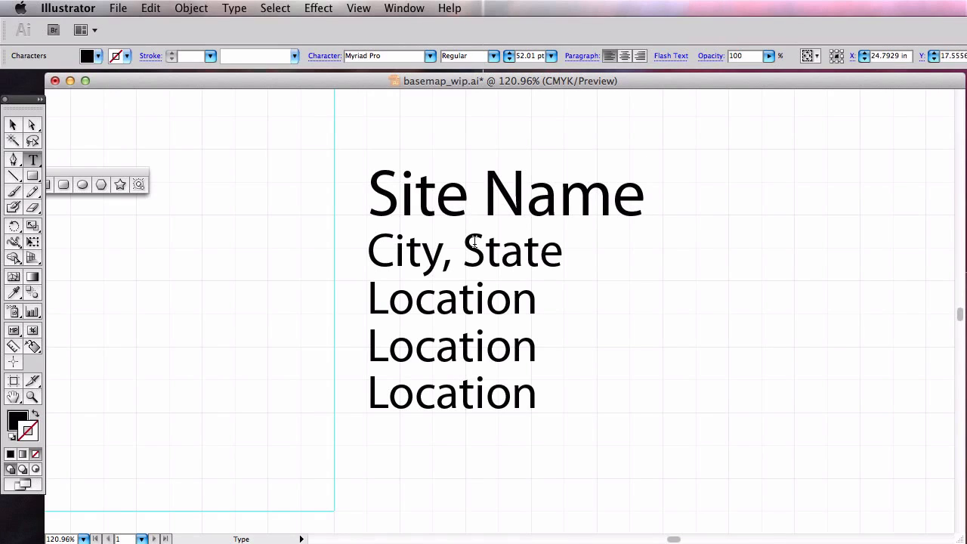
Replace the text of the third label with "Long:" and the fourth label with "Lat:"
{"action": "double_click", "coordinate": [479, 295]}
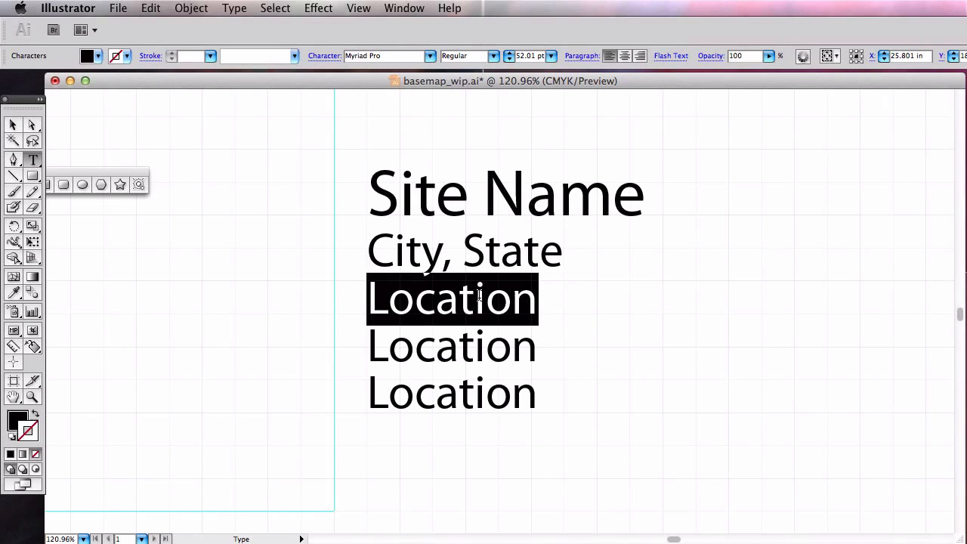
{"action": "type", "text": "Long:"}
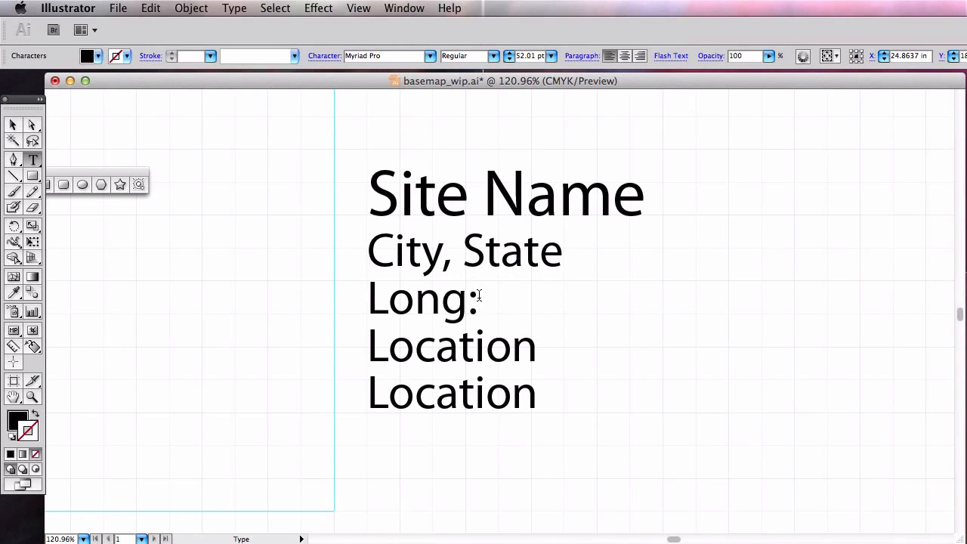
{"action": "double_click", "coordinate": [496, 347]}
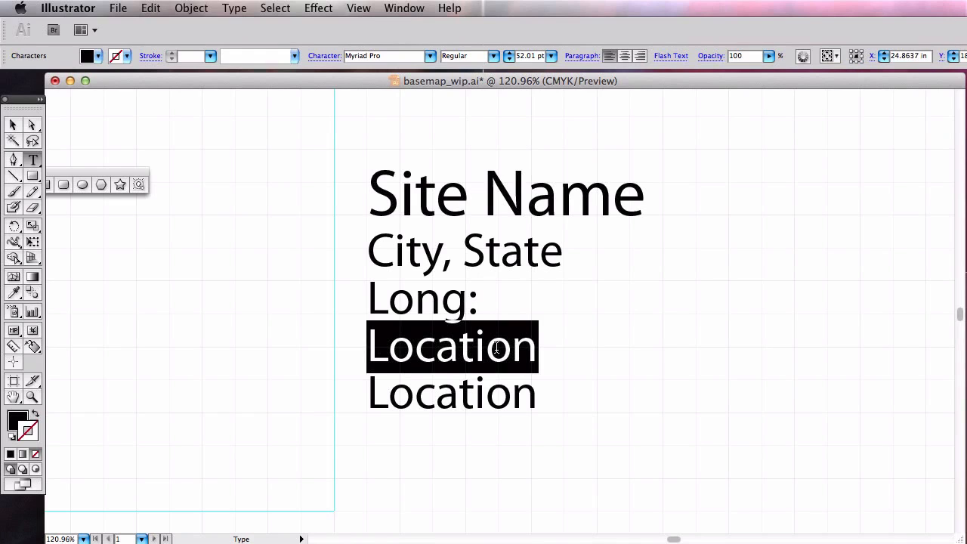
{"action": "type", "text": "Lat:"}
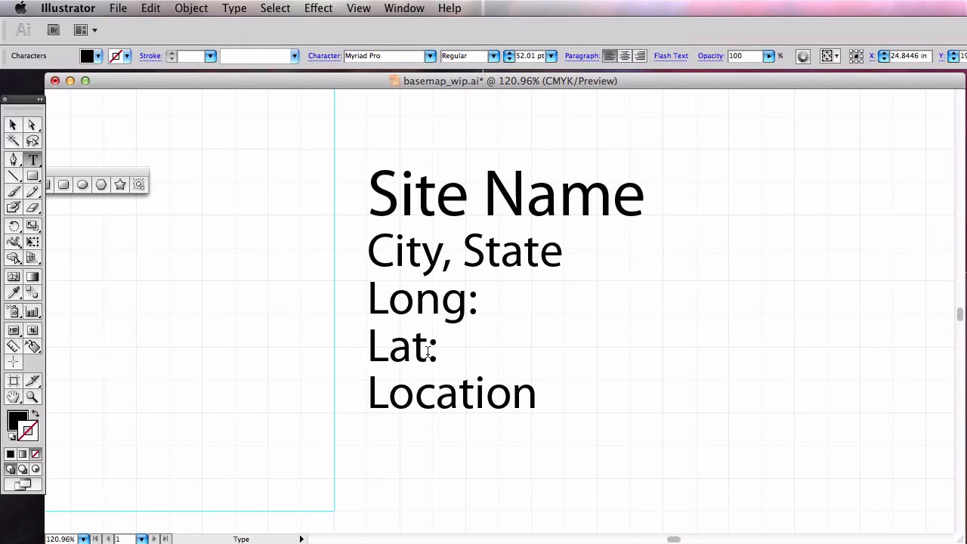
Replace the text of the last "Location" label with "Scale: 1"=???'"
{"action": "double_click", "coordinate": [471, 387]}
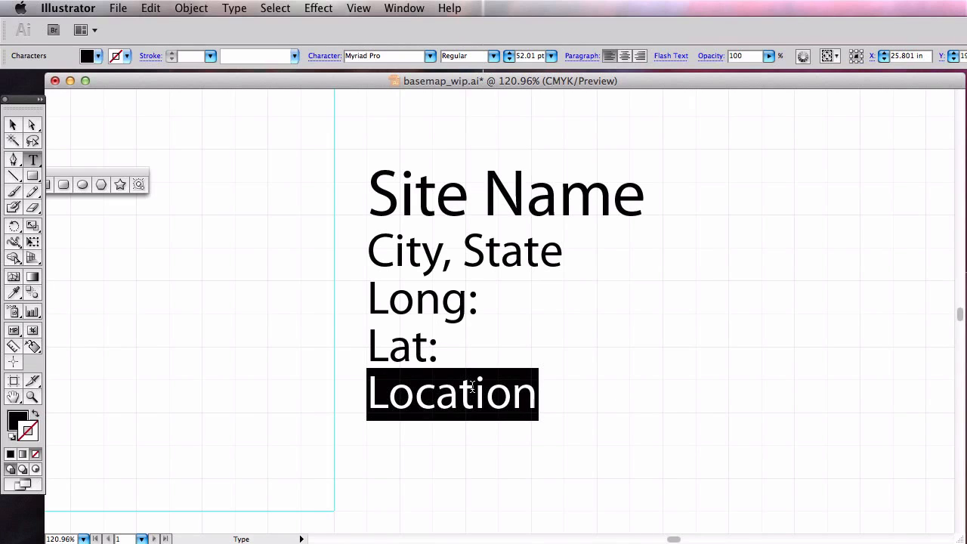
{"action": "type", "text": "Scale"}
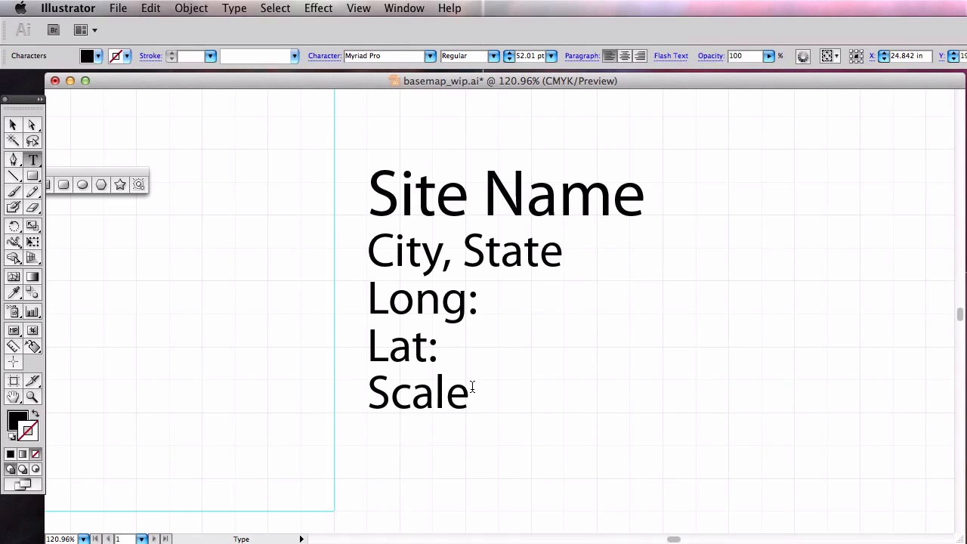
{"action": "type", "text": ":"}
{"action": "type", "text": " 1\"="}
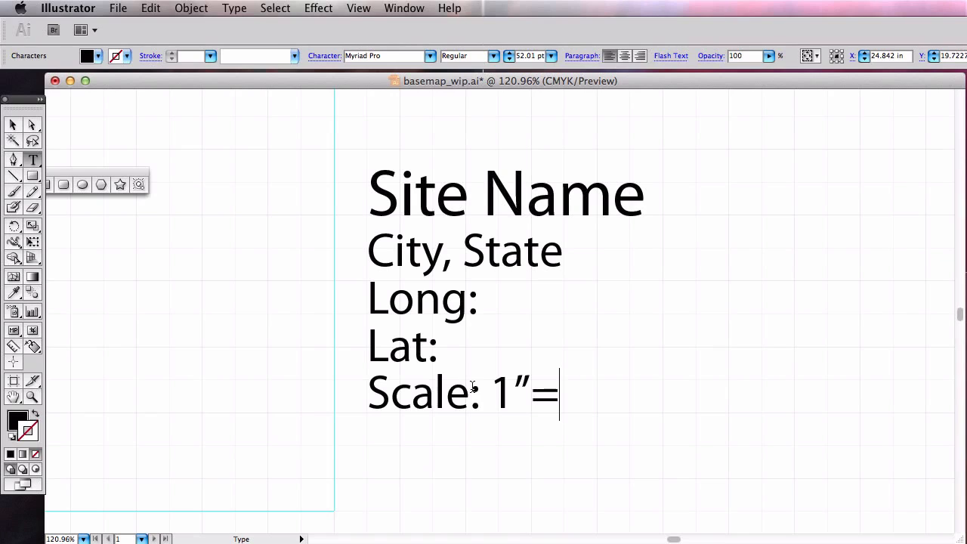
{"action": "type", "text": "???'"}
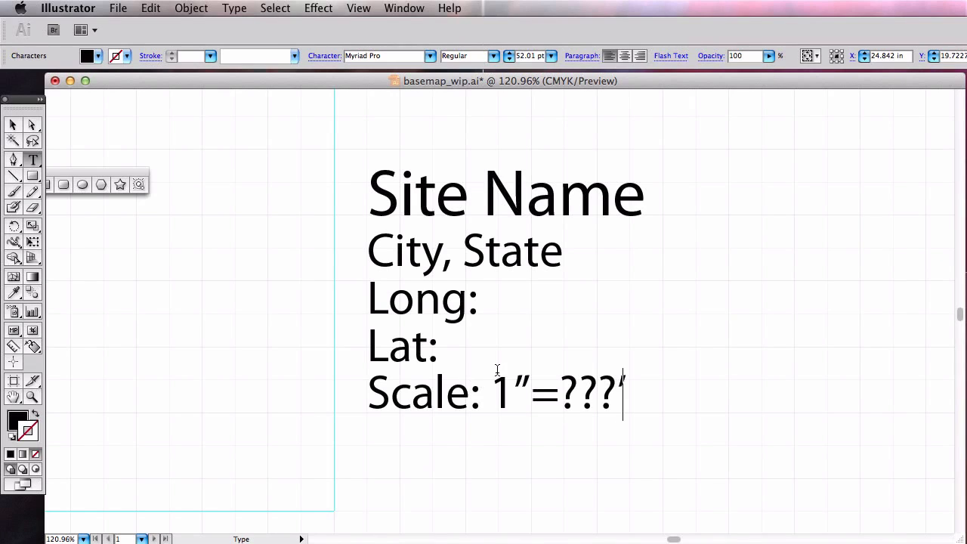
Examine the whole artboard at 25% to check the text block's placement beside the image guide frame
{"action": "left_click", "coordinate": [32, 397]}
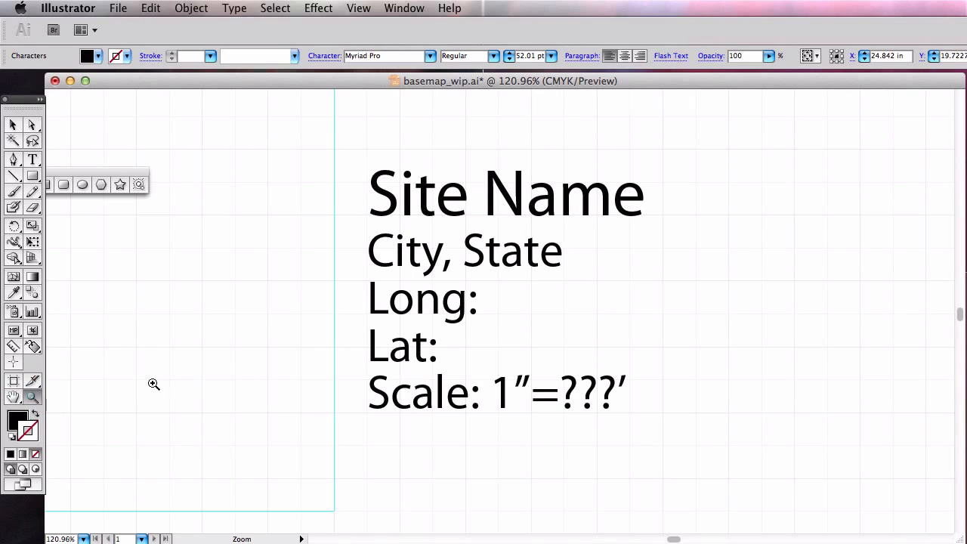
{"action": "left_click", "coordinate": [591, 333], "text": "alt"}
{"action": "left_click", "coordinate": [591, 333], "text": "alt"}
{"action": "left_click", "coordinate": [591, 333], "text": "alt"}
{"action": "left_click", "coordinate": [591, 333], "text": "alt"}
{"action": "left_click", "coordinate": [391, 273], "text": "alt"}
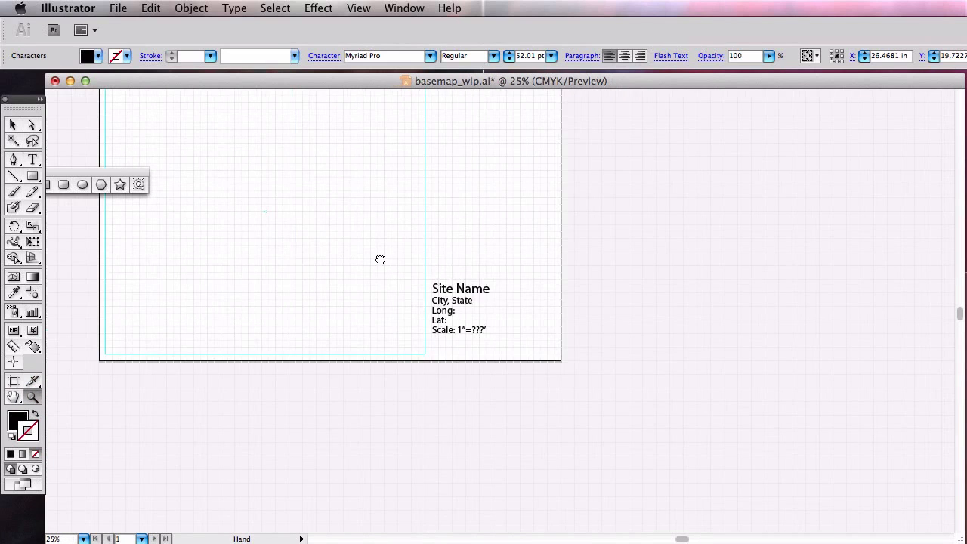
{"action": "left_click_drag", "start_coordinate": [378, 260], "coordinate": [541, 334]}
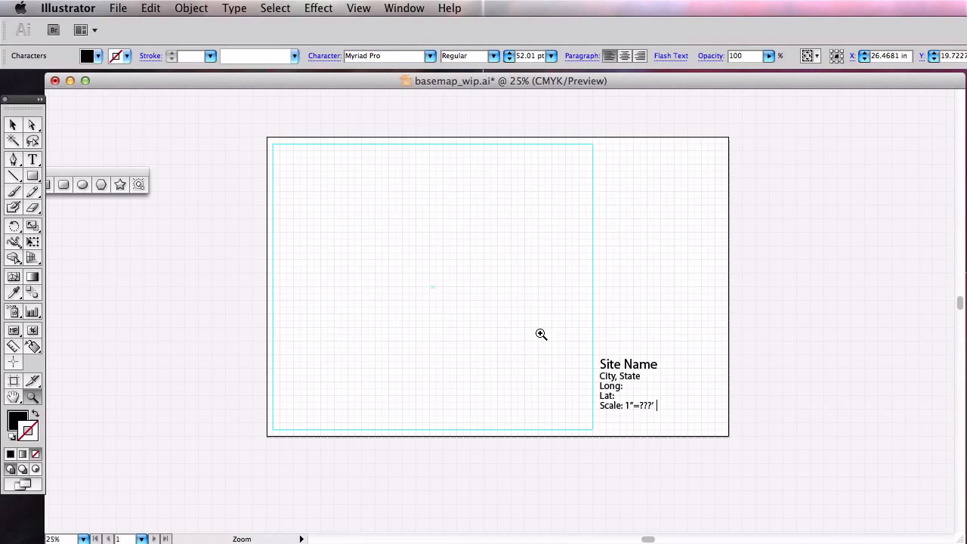
Minimize the document, preview scale.jpg on the desktop to examine the scale ruler, and return to the Illustrator document
{"action": "double_click", "coordinate": [329, 82]}
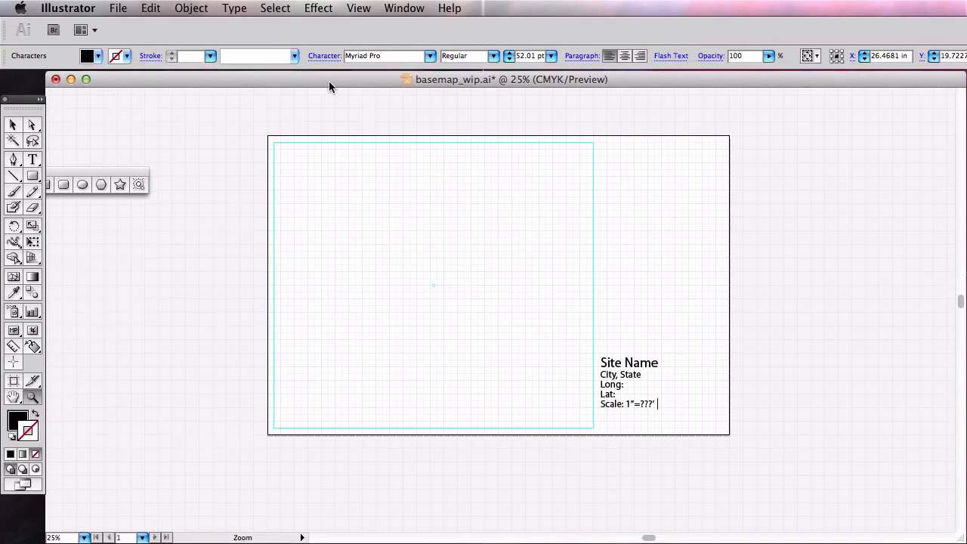
{"action": "left_click", "coordinate": [634, 190]}
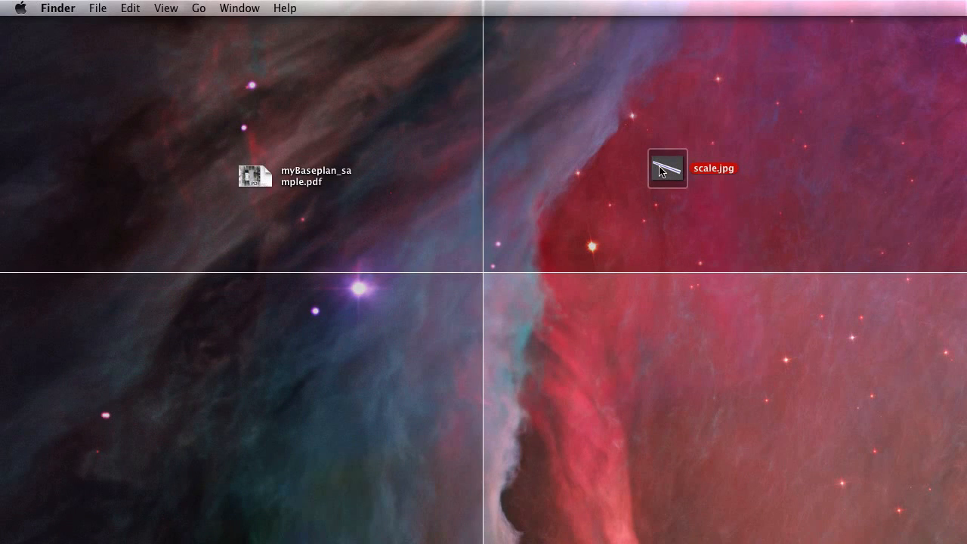
{"action": "key", "text": "space"}
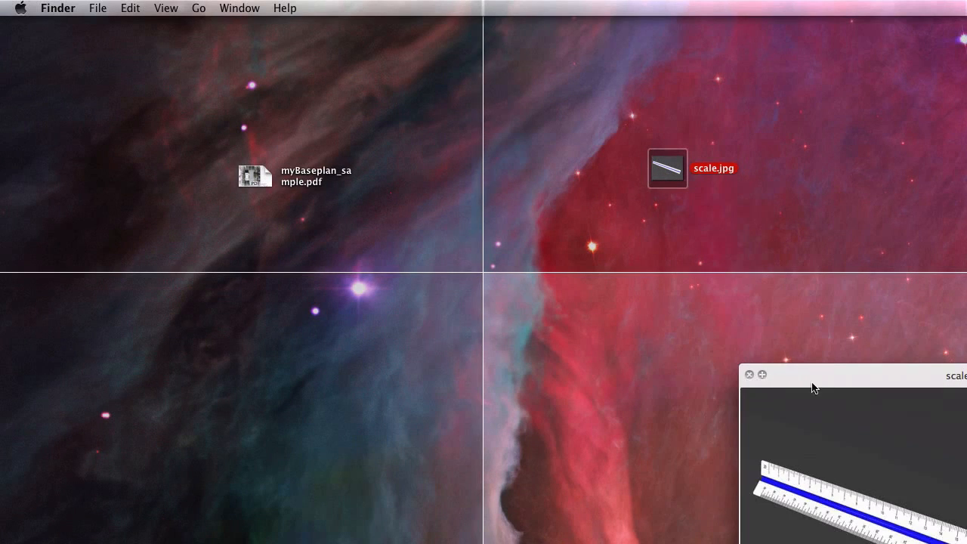
{"action": "left_click_drag", "start_coordinate": [812, 388], "coordinate": [427, 129]}
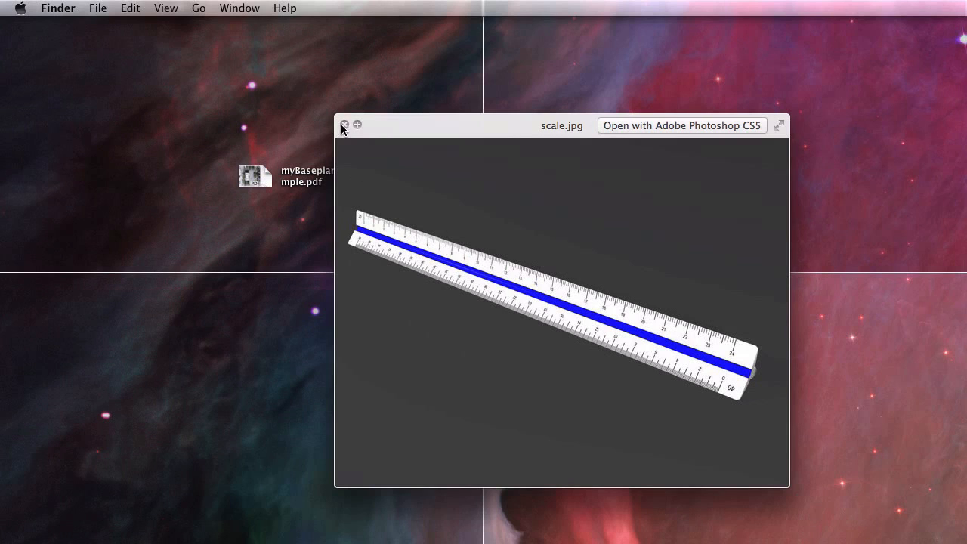
{"action": "left_click", "coordinate": [344, 124]}
{"action": "left_click_drag", "start_coordinate": [729, 543], "coordinate": [616, 81]}
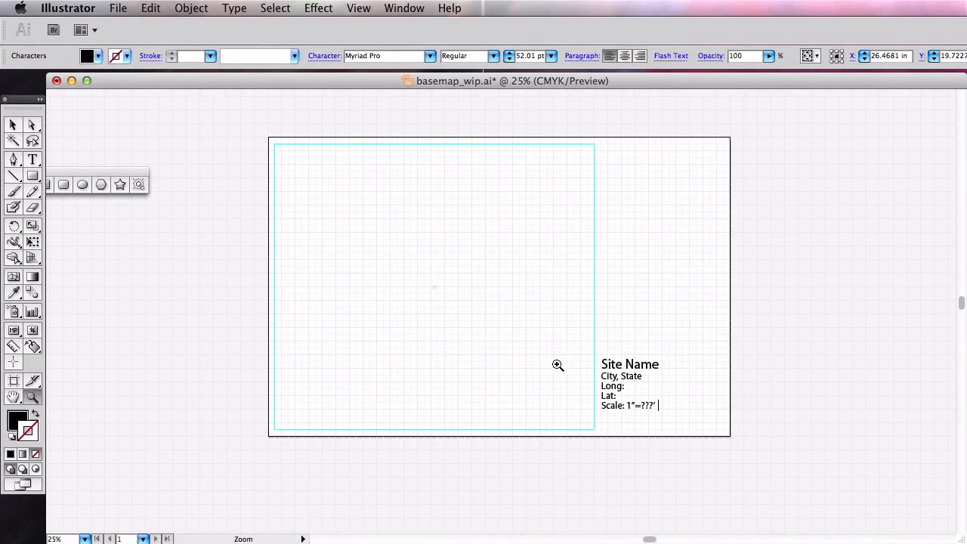
Set the "Site Name" line to Bold and move the whole five-line text block straight down about 1 in
{"action": "left_click", "coordinate": [32, 159]}
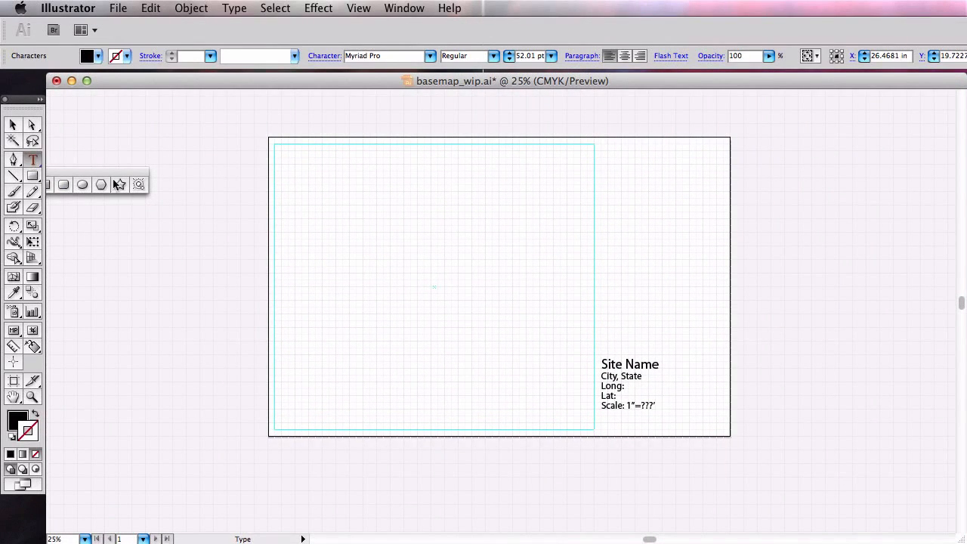
{"action": "triple_click", "coordinate": [641, 364]}
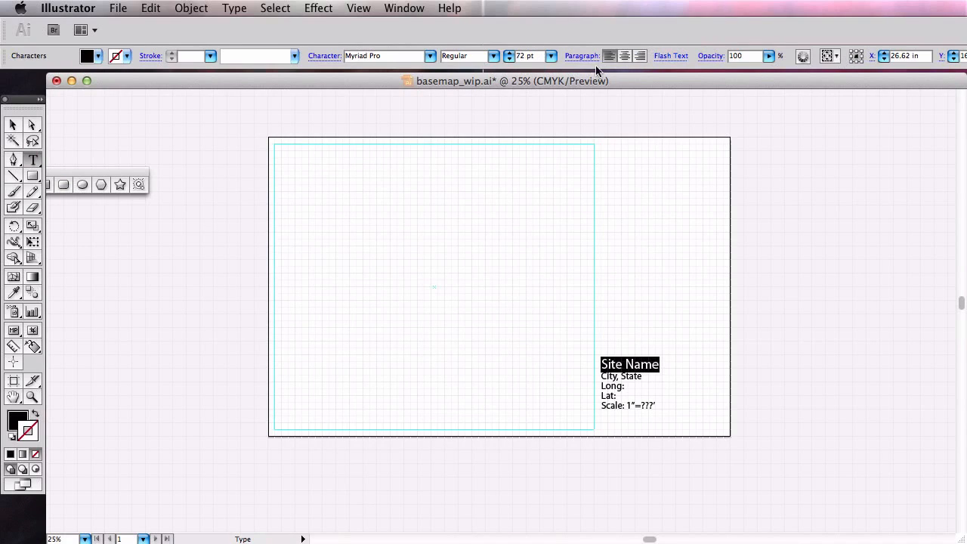
{"action": "left_click", "coordinate": [494, 56]}
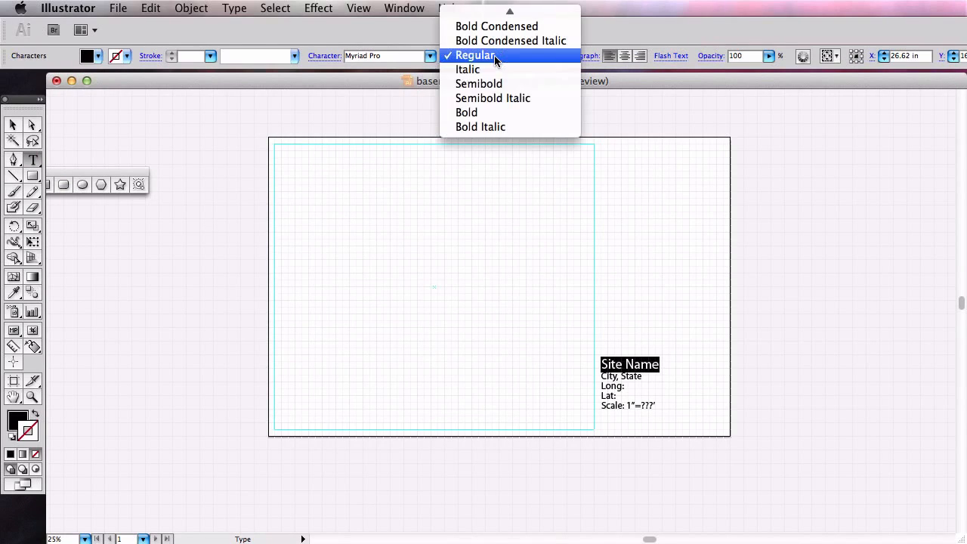
{"action": "left_click", "coordinate": [496, 112]}
{"action": "key", "text": "Escape"}
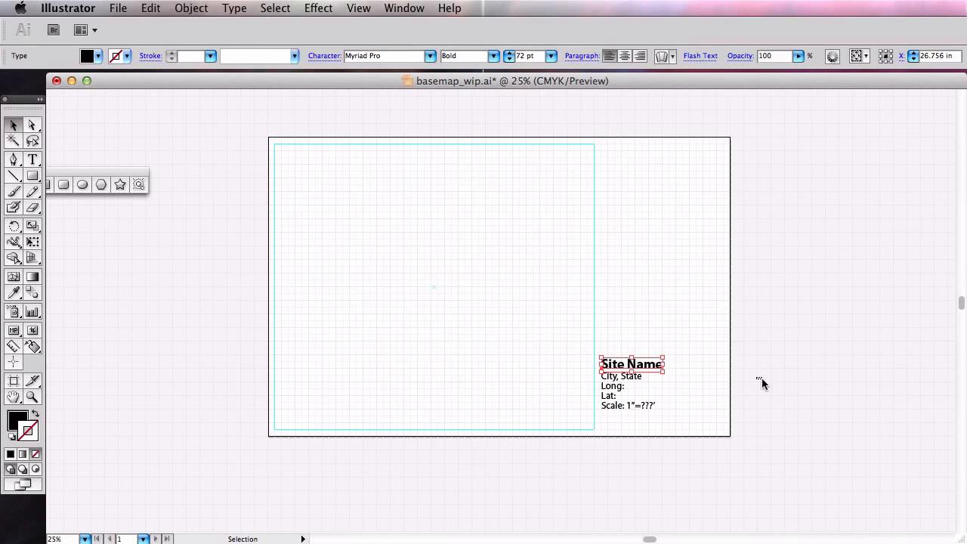
{"action": "left_click_drag", "start_coordinate": [754, 450], "coordinate": [624, 378]}
{"action": "left_click", "coordinate": [906, 438]}
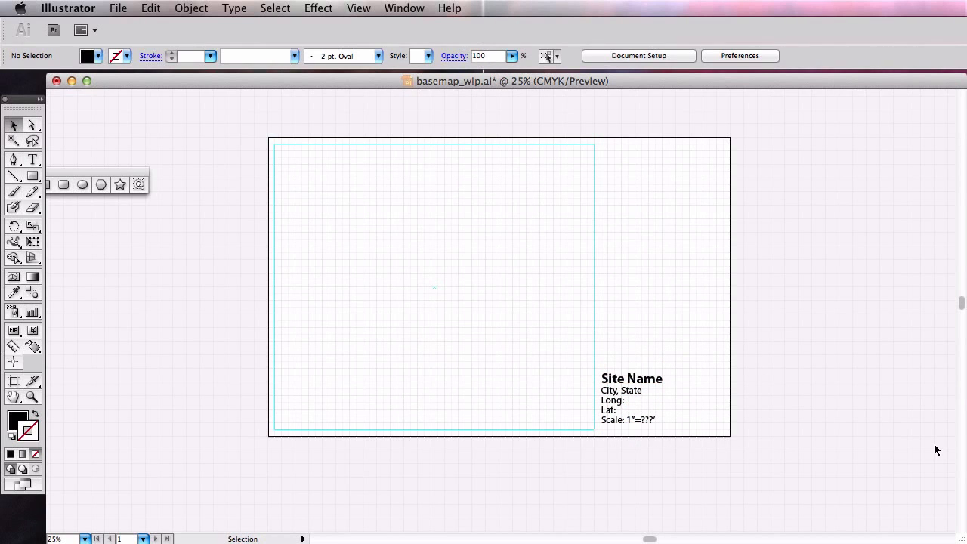
Examine the layout of myBaseplan_sample.pdf in Preview, close it, and return to Illustrator
{"action": "left_click_drag", "start_coordinate": [966, 543], "coordinate": [567, 108]}
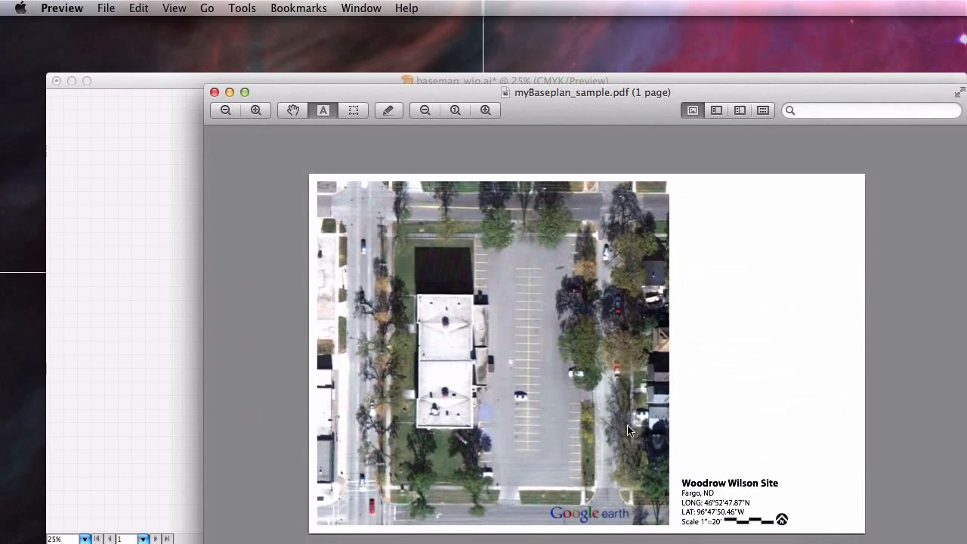
{"action": "key", "text": "super+w"}
{"action": "left_click", "coordinate": [866, 314]}
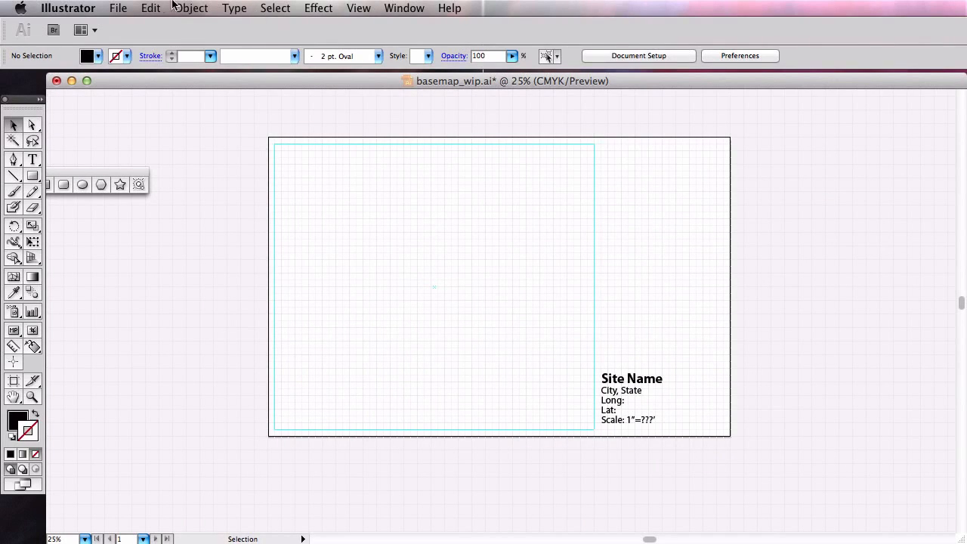
Save basemap_wip.ai and minimize its document window
{"action": "left_click", "coordinate": [118, 8]}
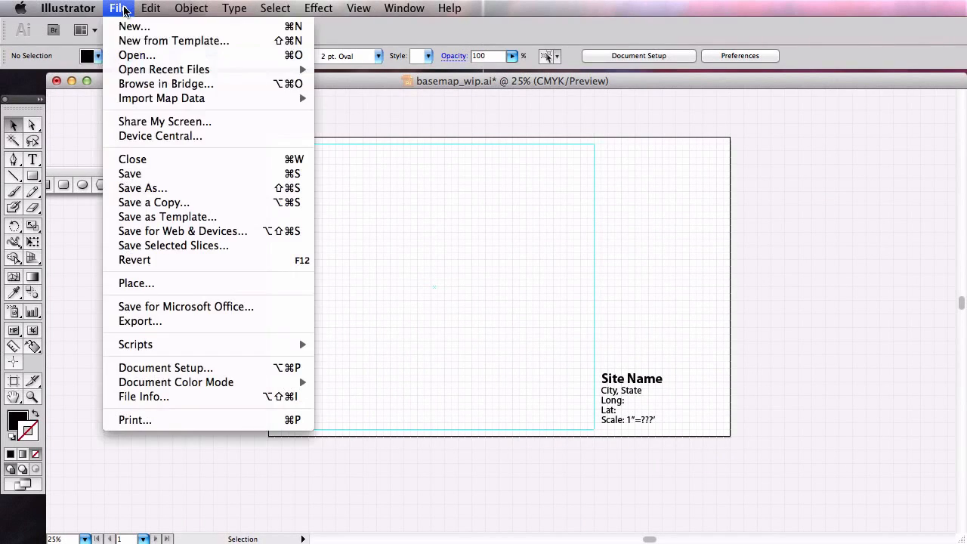
{"action": "left_click", "coordinate": [158, 176]}
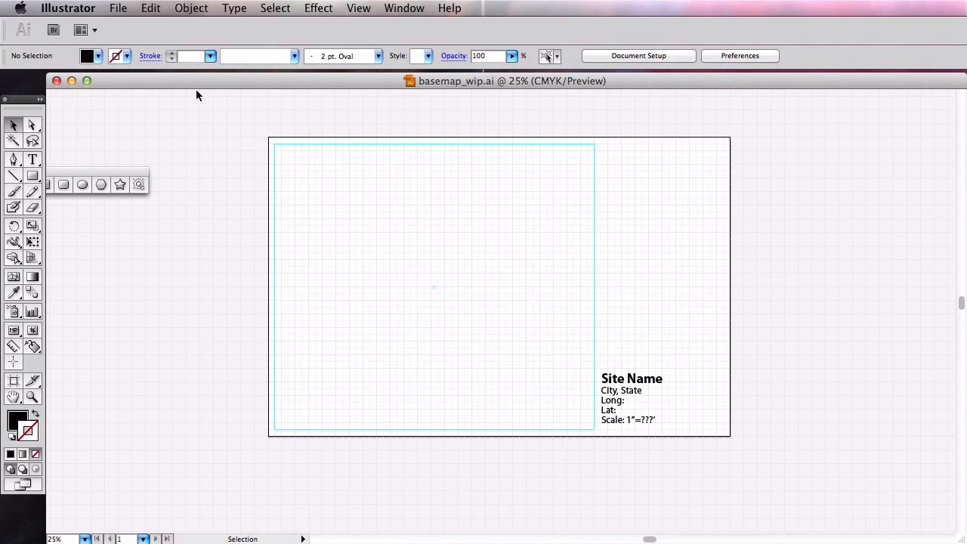
{"action": "left_click_drag", "start_coordinate": [194, 79], "coordinate": [966, 543]}
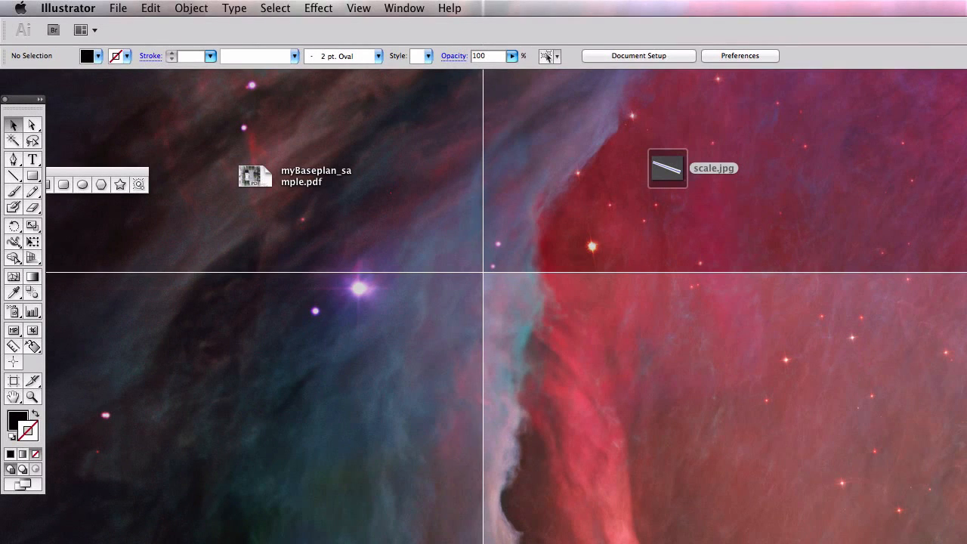
Switch to Safari and bring up its window with the Google Maps page
{"action": "key", "text": "super+Tab"}
{"action": "key", "text": "super+Tab"}
{"action": "key", "text": "super+Tab"}
{"action": "key", "text": "super+Tab"}
{"action": "key", "text": "super+Tab"}
{"action": "key", "text": "super+Tab"}
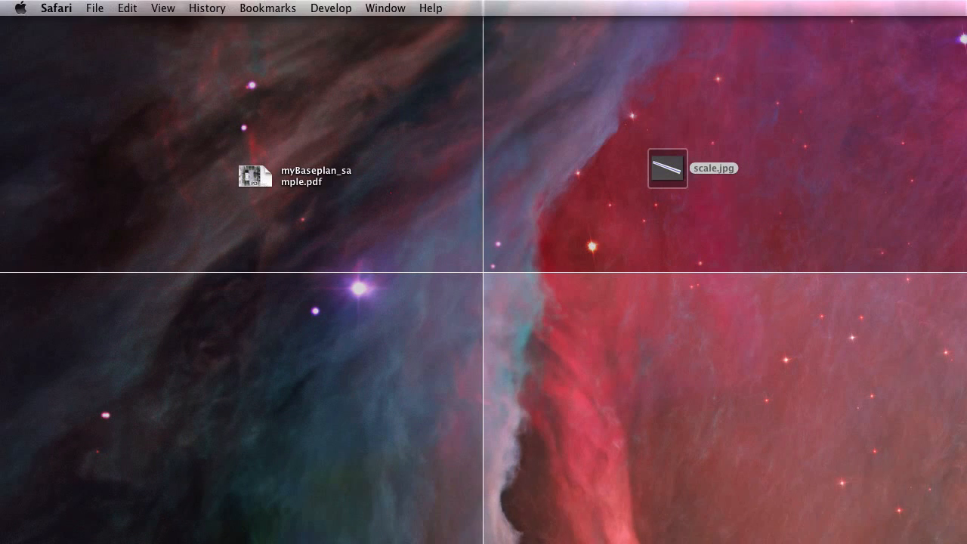
{"action": "left_click_drag", "start_coordinate": [966, 543], "coordinate": [607, 2]}
{"action": "left_click", "coordinate": [120, 64]}
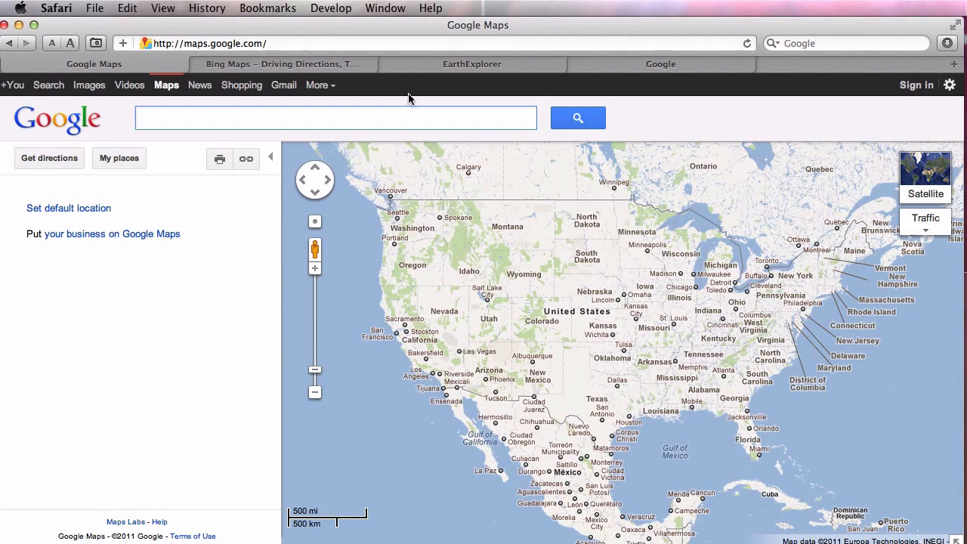
{"action": "left_click_drag", "start_coordinate": [478, 25], "coordinate": [499, 25]}
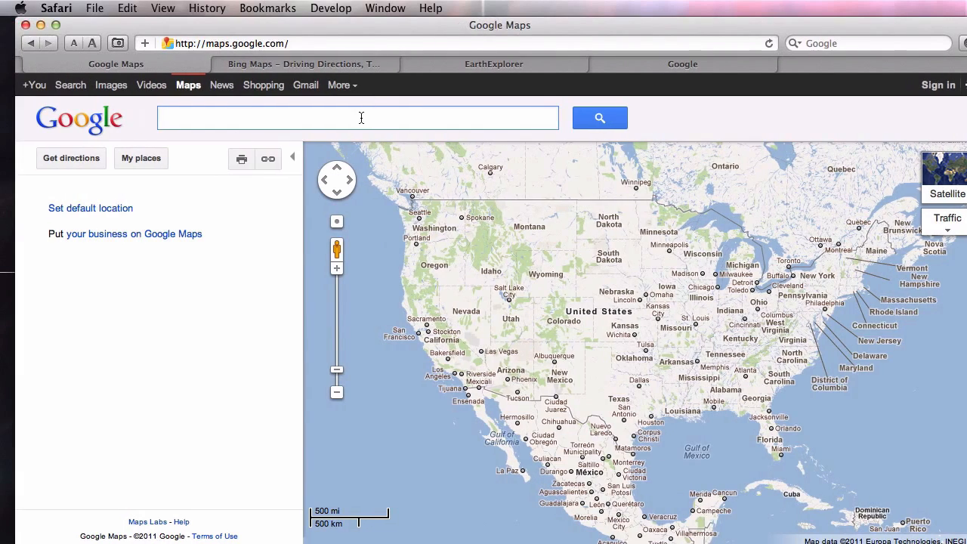
Search Google Maps for "fargo, nd" and switch the map to satellite imagery
{"action": "type", "text": "fro"}
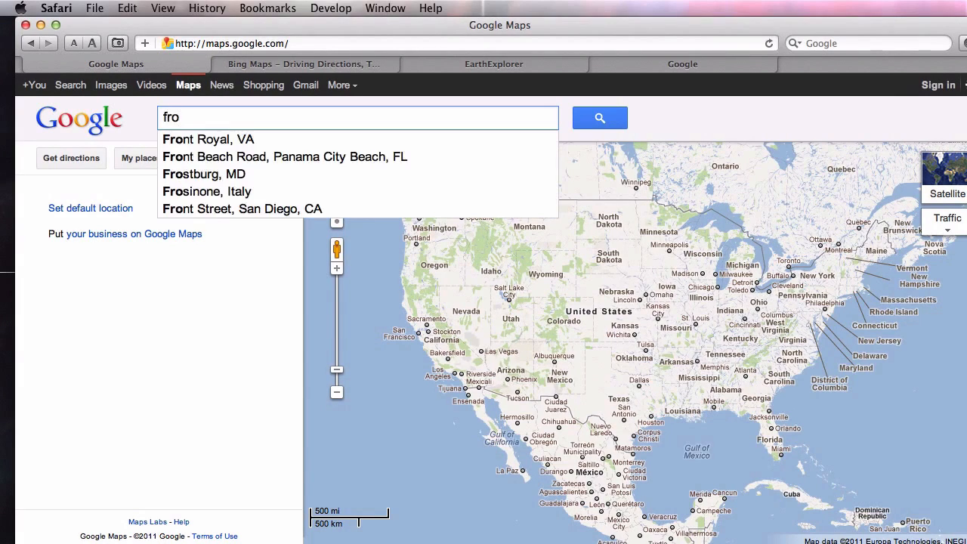
{"action": "key", "text": "BackSpace"}
{"action": "key", "text": "BackSpace"}
{"action": "type", "text": "argo"}
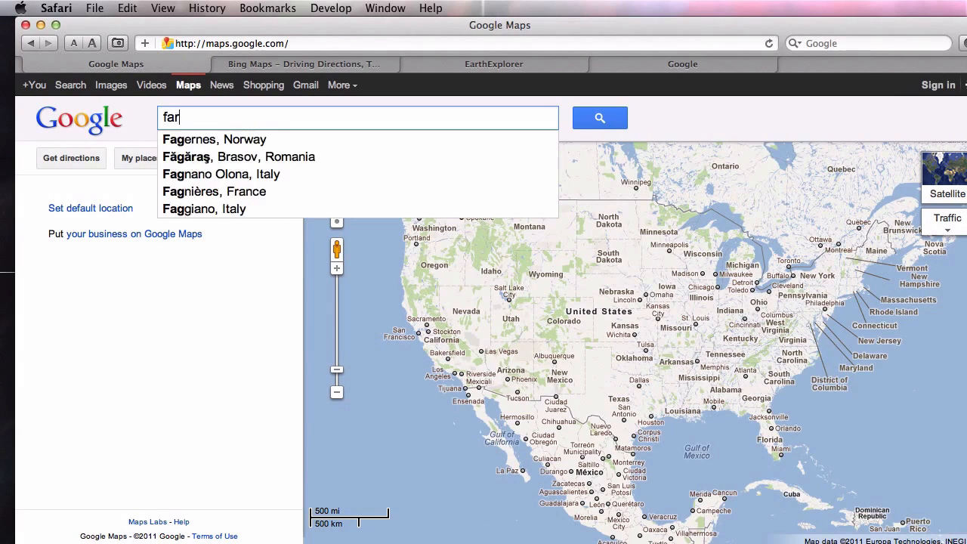
{"action": "type", "text": ", nd"}
{"action": "key", "text": "Return"}
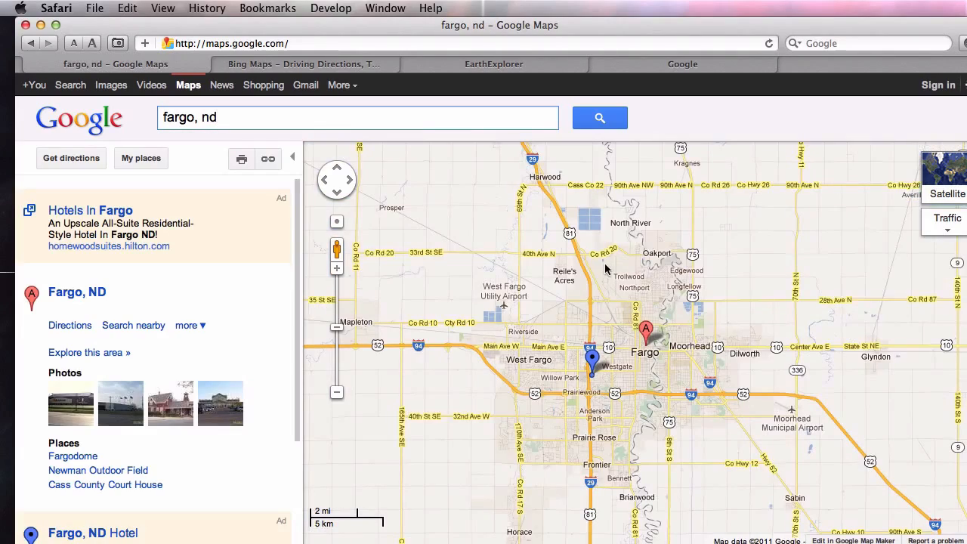
{"action": "left_click", "coordinate": [949, 173]}
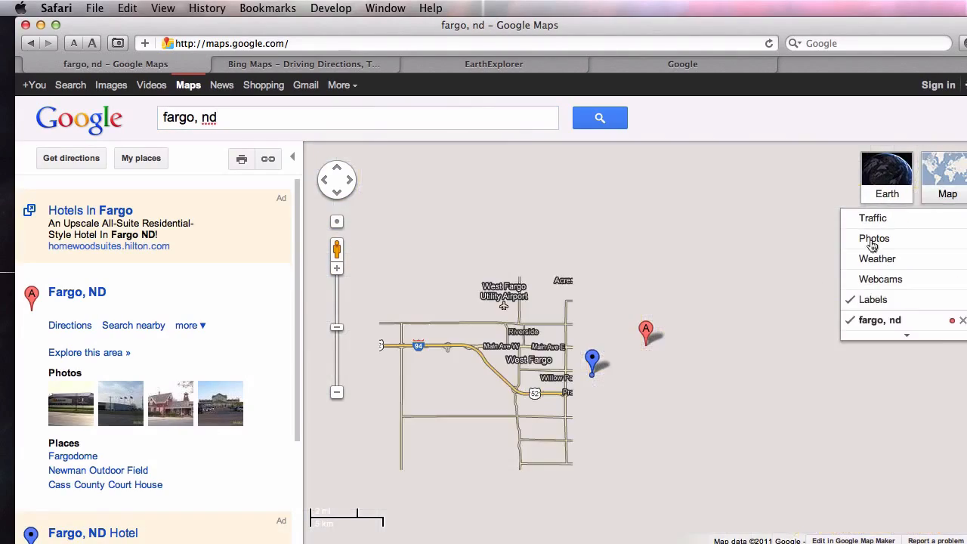
{"action": "scroll", "coordinate": [617, 322], "scroll_direction": "up", "scroll_amount": 4}
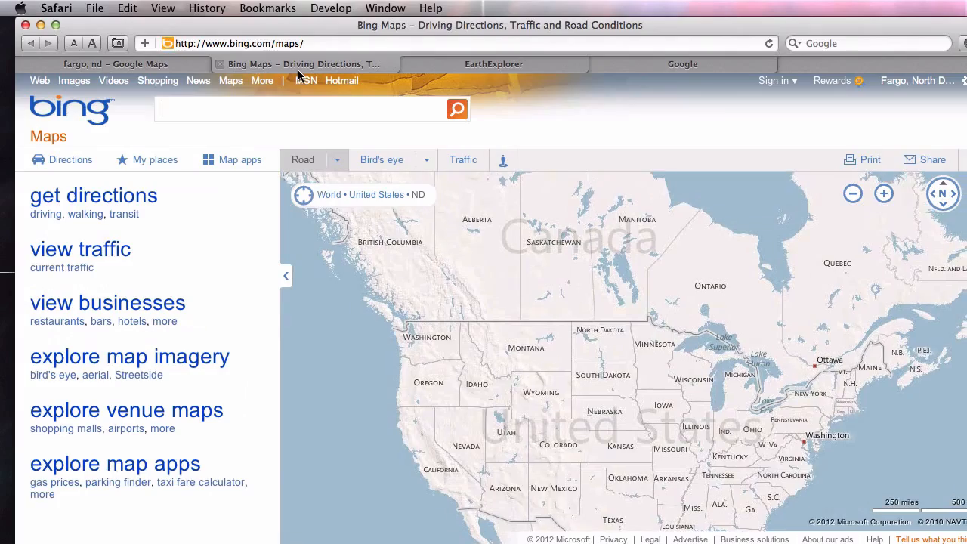
Search Bing Maps for "fargo, nd"
{"action": "left_click", "coordinate": [299, 65]}
{"action": "left_click", "coordinate": [190, 111]}
{"action": "type", "text": "fargo, nd"}
{"action": "key", "text": "Return"}
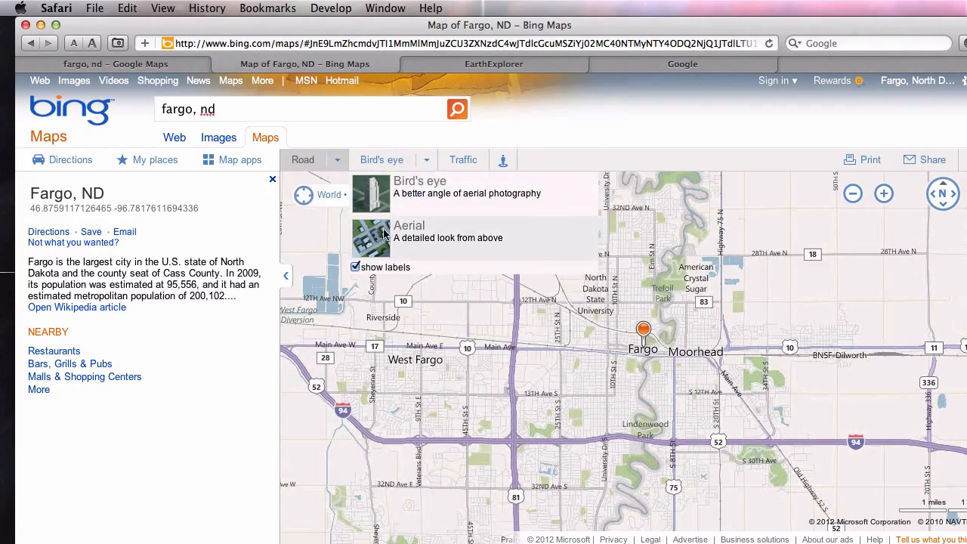
Switch the Bing map to Aerial imagery and examine the downtown Fargo blocks around 1st Ave N and Np Ave N up close
{"action": "left_click", "coordinate": [381, 232]}
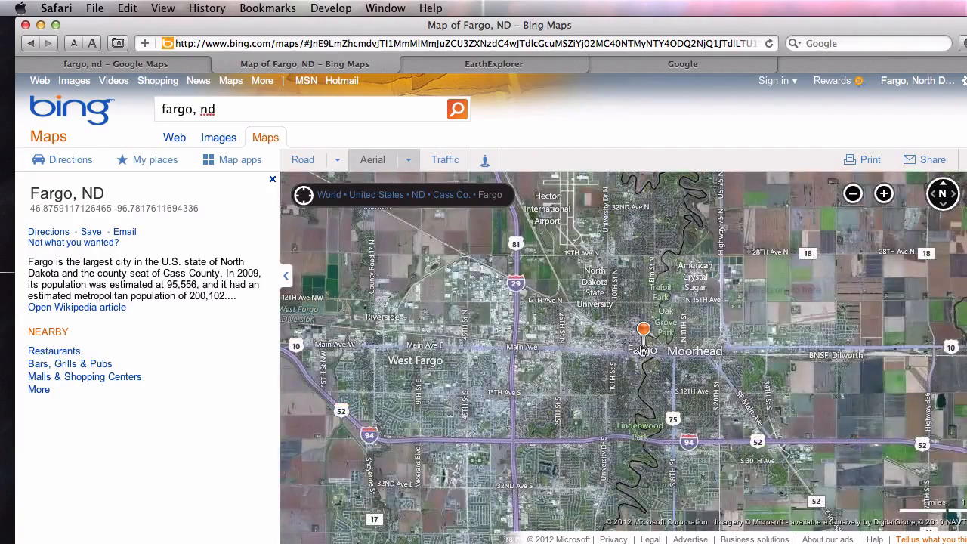
{"action": "scroll", "coordinate": [642, 349], "scroll_direction": "up", "scroll_amount": 8}
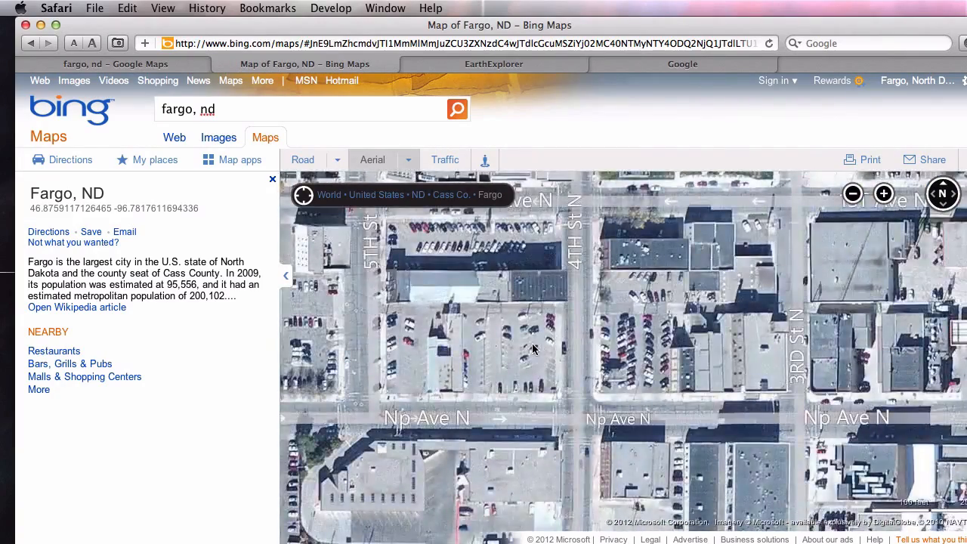
{"action": "left_click_drag", "start_coordinate": [532, 348], "coordinate": [664, 361]}
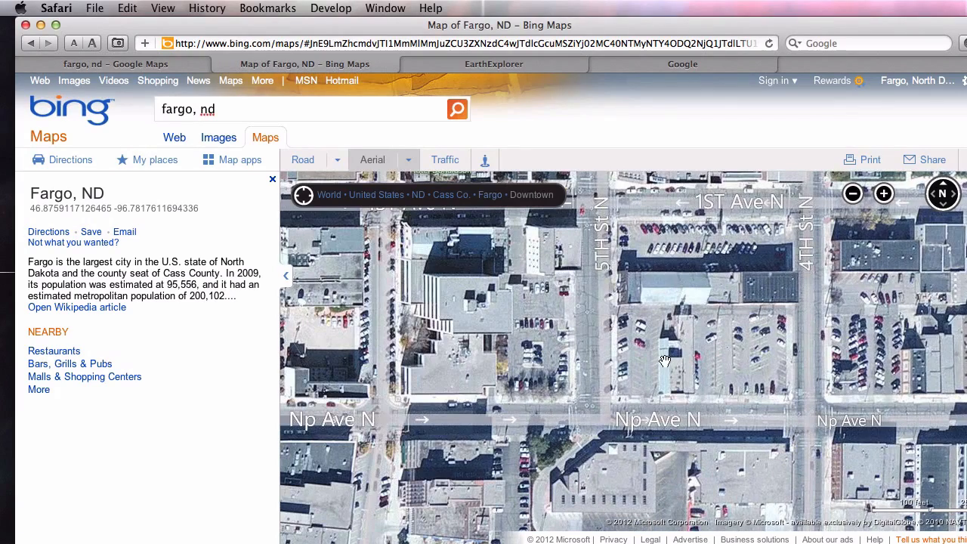
{"action": "left_click_drag", "start_coordinate": [385, 321], "coordinate": [648, 317]}
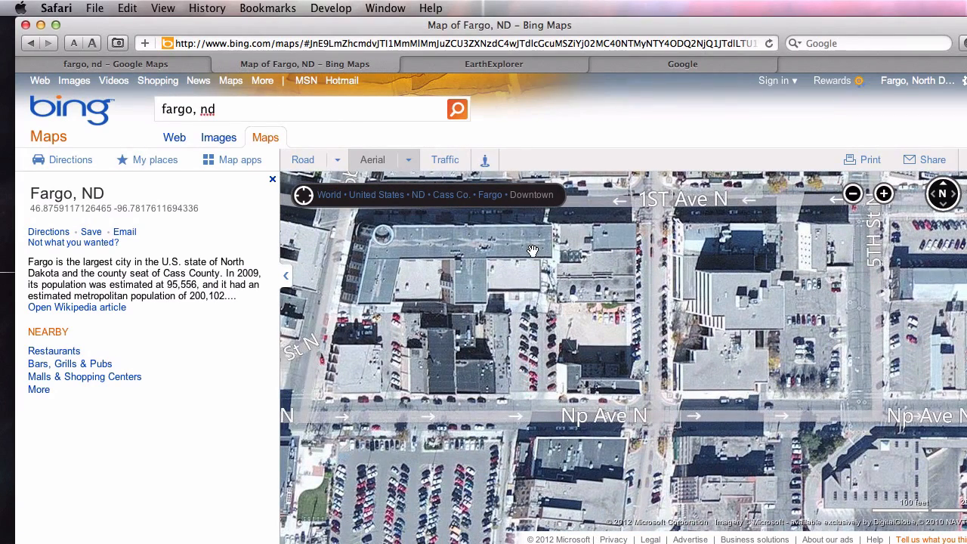
Search USGS EarthExplorer for "fargo, nd" and center its satellite map on the Fargo area
{"action": "left_click", "coordinate": [489, 64]}
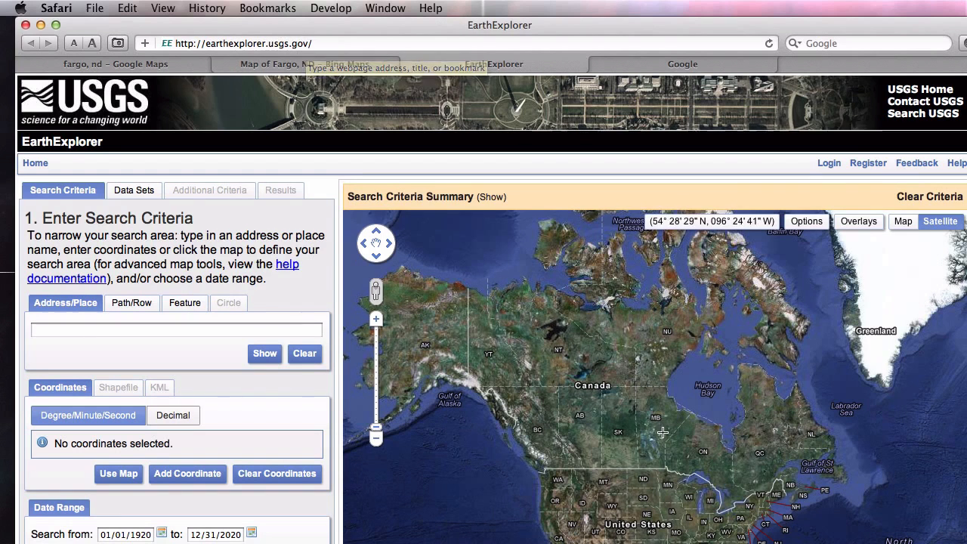
{"action": "left_click_drag", "start_coordinate": [656, 434], "coordinate": [676, 347]}
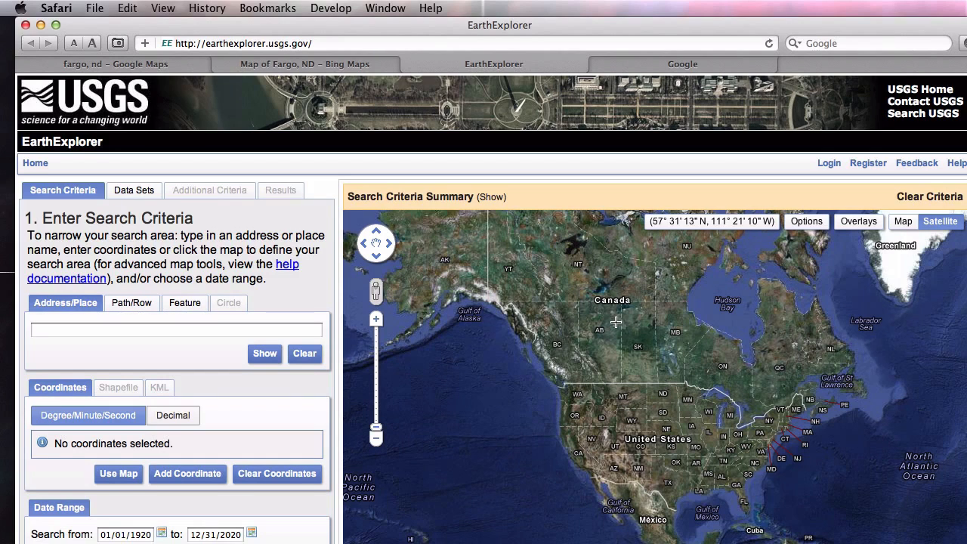
{"action": "left_click_drag", "start_coordinate": [697, 406], "coordinate": [703, 353]}
{"action": "type", "text": "f"}
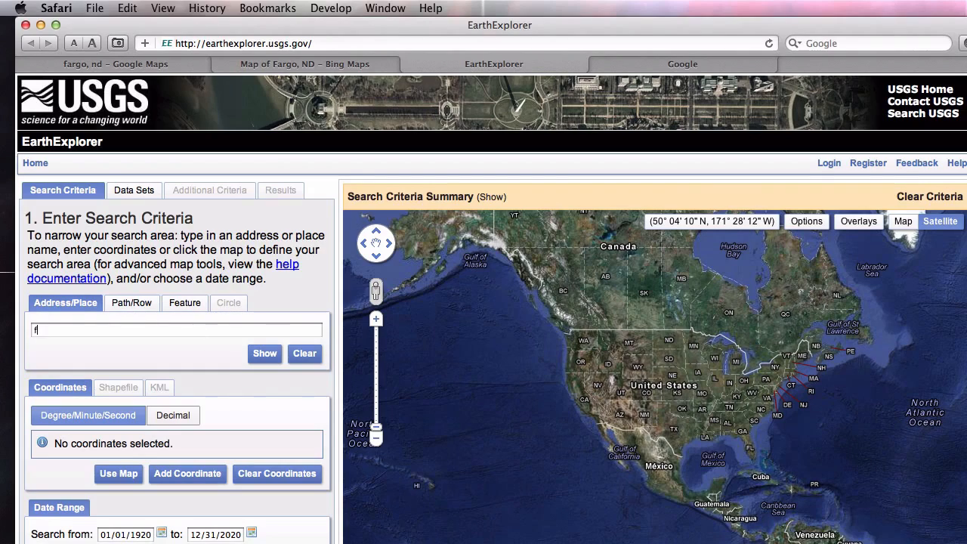
{"action": "type", "text": "argo, nd"}
{"action": "left_click", "coordinate": [264, 353]}
{"action": "scroll", "coordinate": [684, 342], "scroll_direction": "up", "scroll_amount": 6}
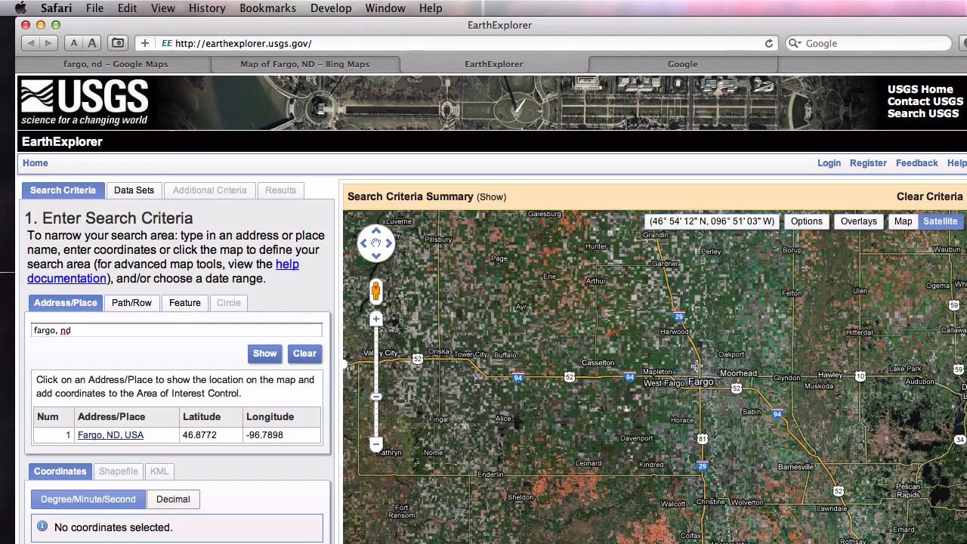
{"action": "left_click_drag", "start_coordinate": [697, 368], "coordinate": [665, 359]}
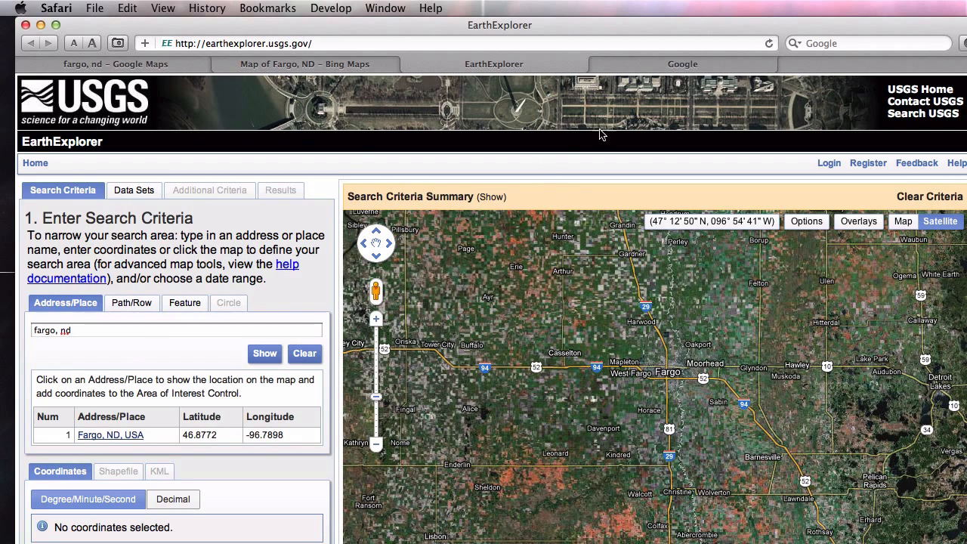
Search Google for "aerial photography gis north dakota data download"
{"action": "left_click", "coordinate": [634, 66]}
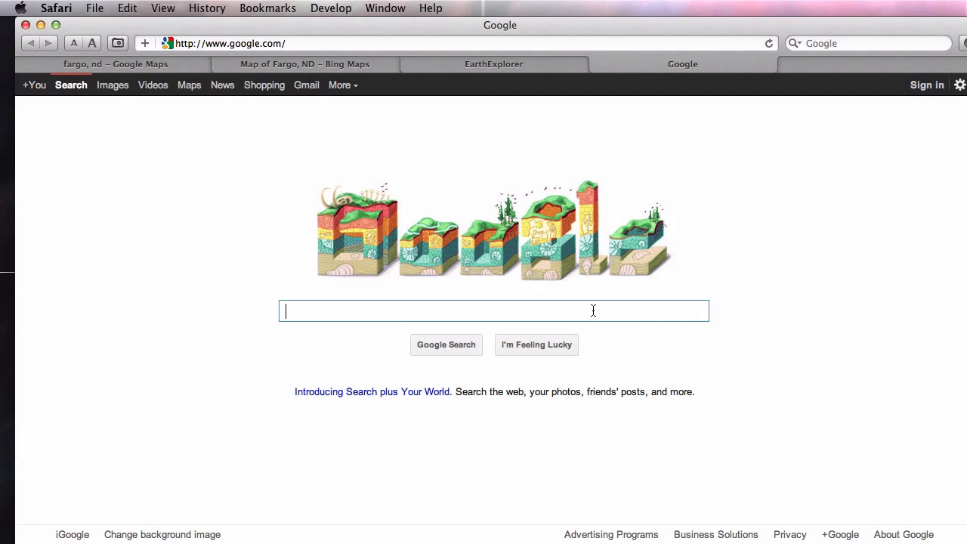
{"action": "type", "text": "aerial "}
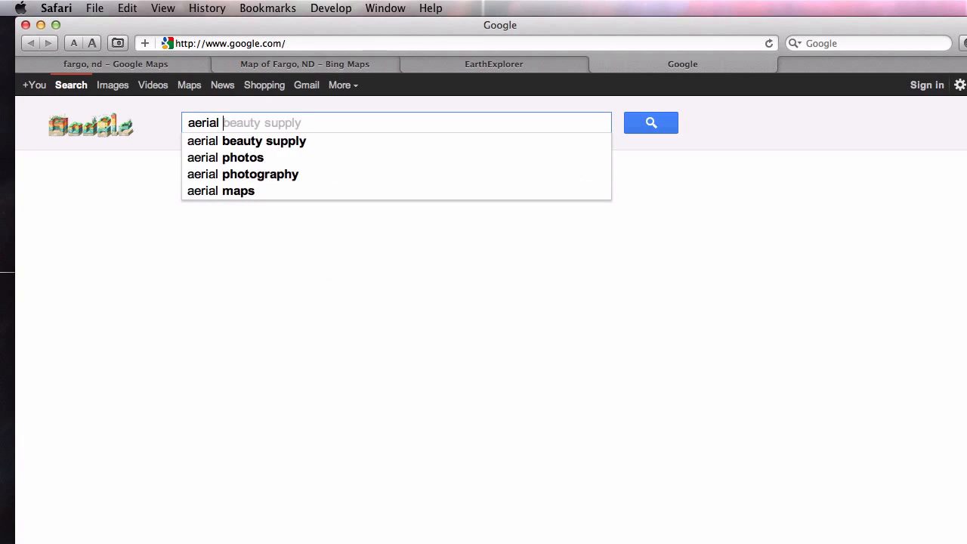
{"action": "type", "text": "photography "}
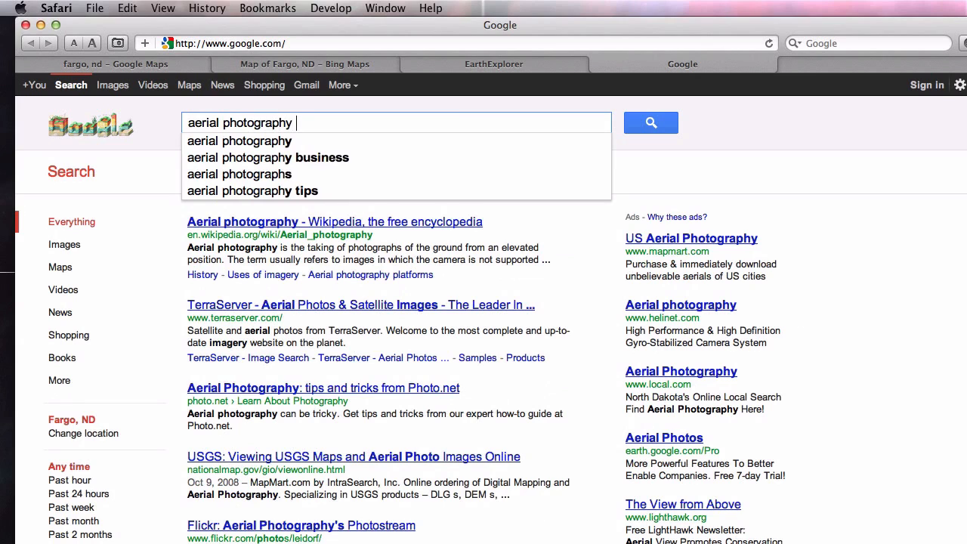
{"action": "type", "text": "gis nd"}
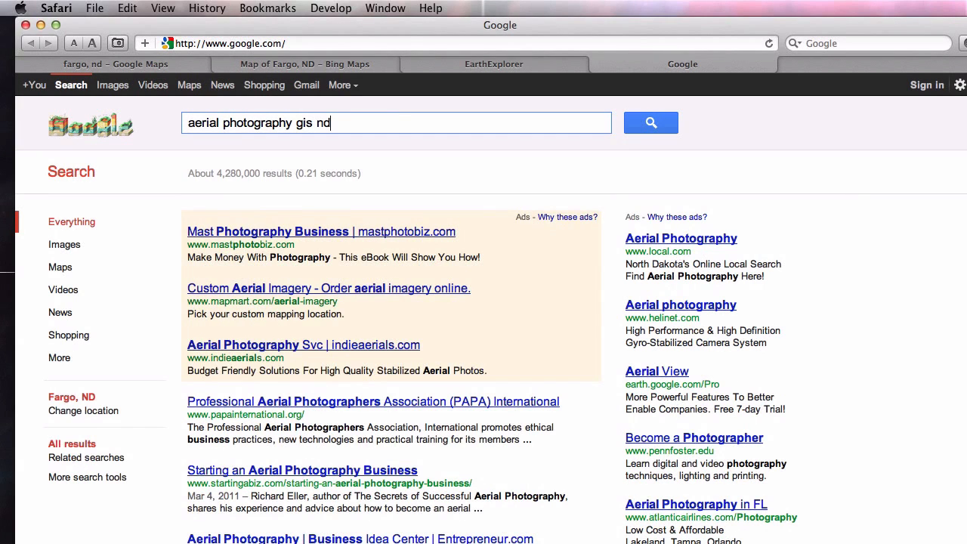
{"action": "key", "text": "BackSpace"}
{"action": "type", "text": "orth dakota data download"}
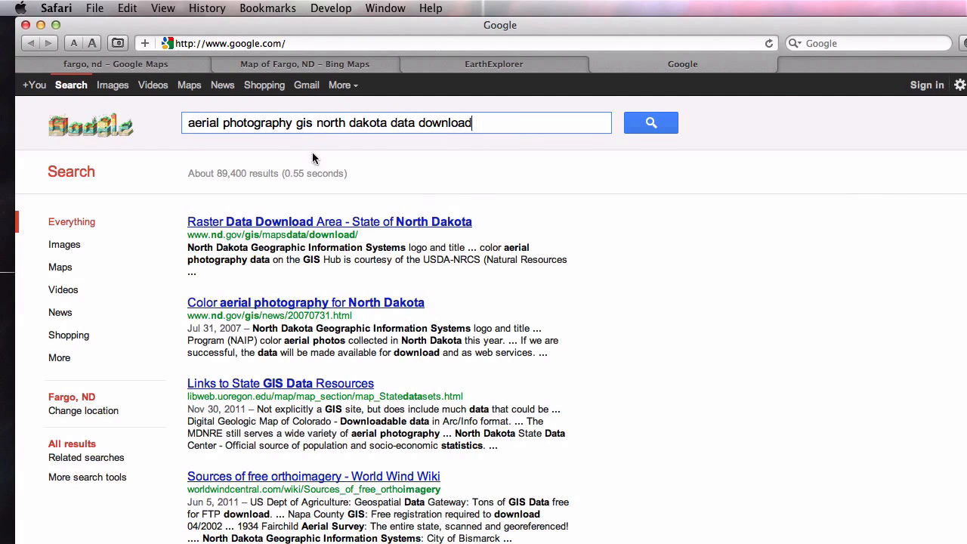
Open the State of North Dakota Raster Data Download Area result and review the aerial photography and elevation datasets it offers
{"action": "left_click", "coordinate": [353, 226]}
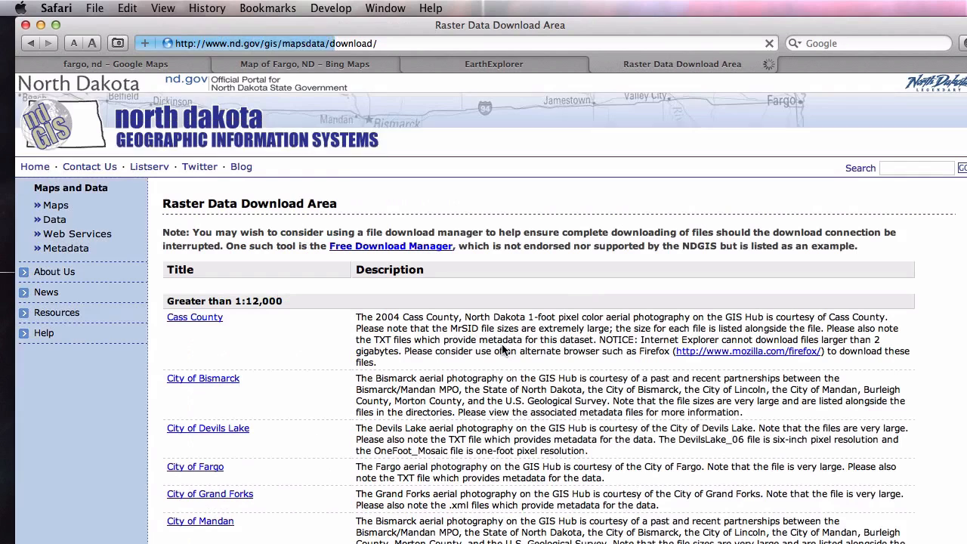
{"action": "scroll", "coordinate": [504, 349], "scroll_direction": "down", "scroll_amount": 5}
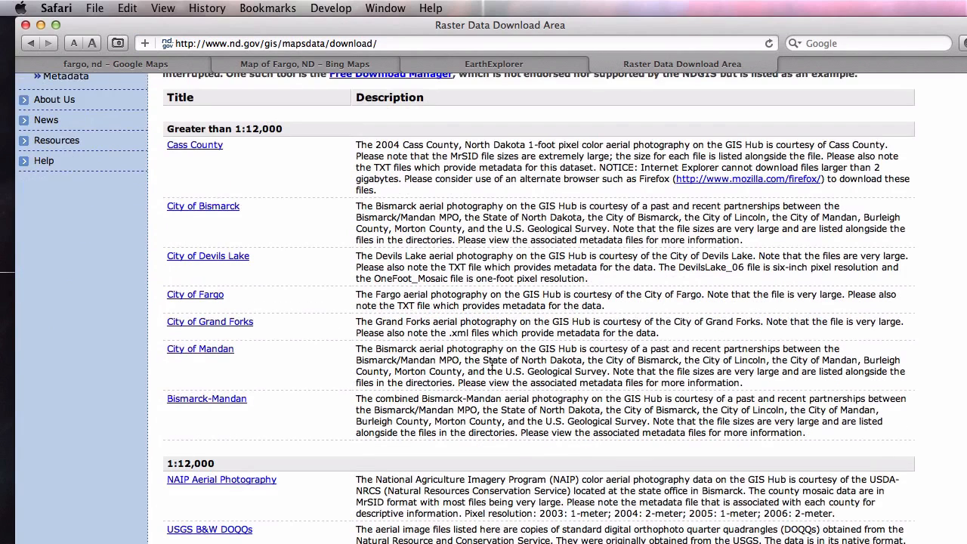
{"action": "scroll", "coordinate": [680, 329], "scroll_direction": "up", "scroll_amount": 1}
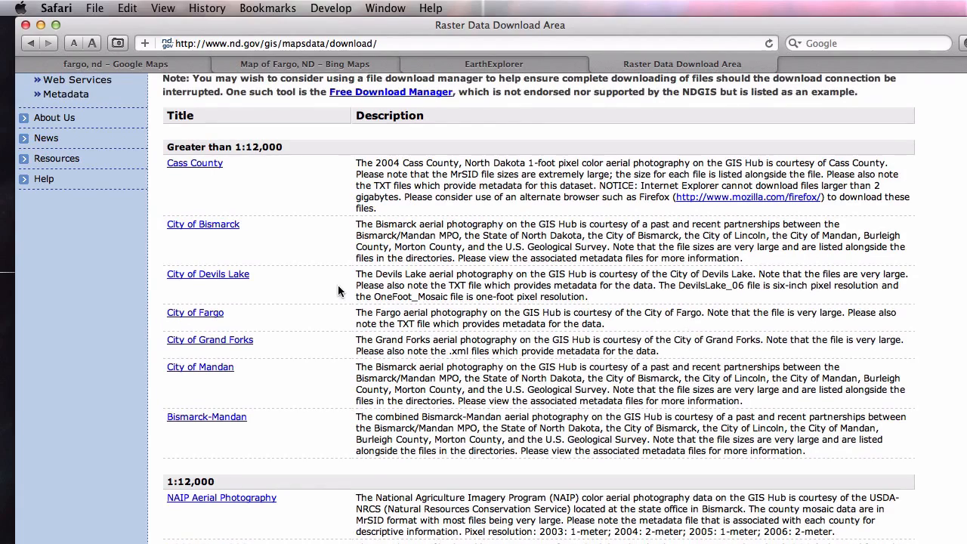
{"action": "scroll", "coordinate": [341, 311], "scroll_direction": "down", "scroll_amount": 5}
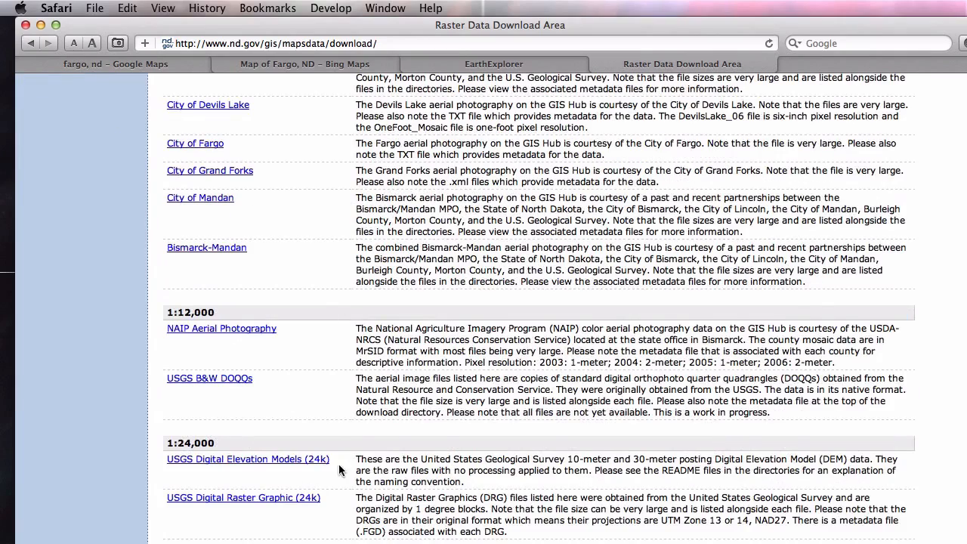
{"action": "scroll", "coordinate": [338, 464], "scroll_direction": "down", "scroll_amount": 2}
{"action": "scroll", "coordinate": [554, 429], "scroll_direction": "up", "scroll_amount": 11}
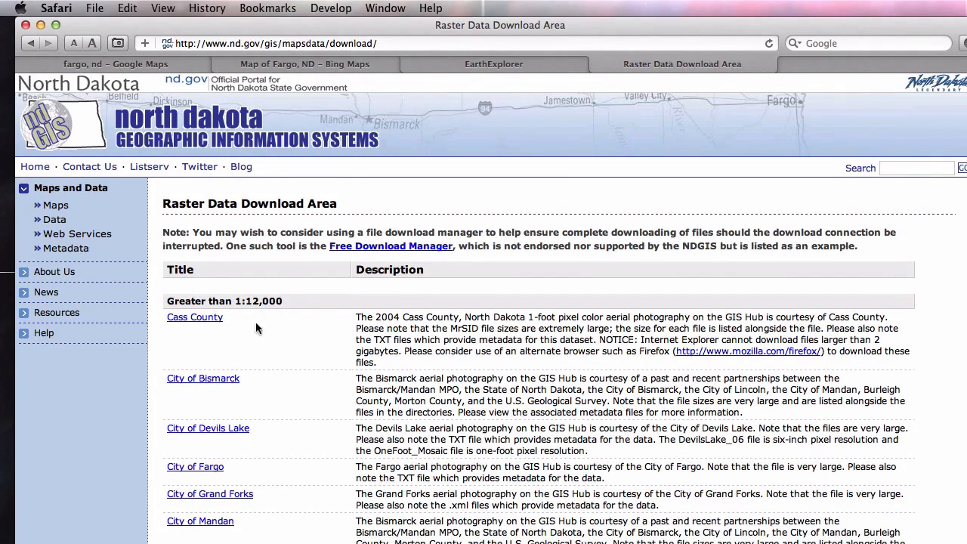
Close the Raster Data Download Area and EarthExplorer pages and return to the Google Maps page
{"action": "left_click", "coordinate": [351, 65]}
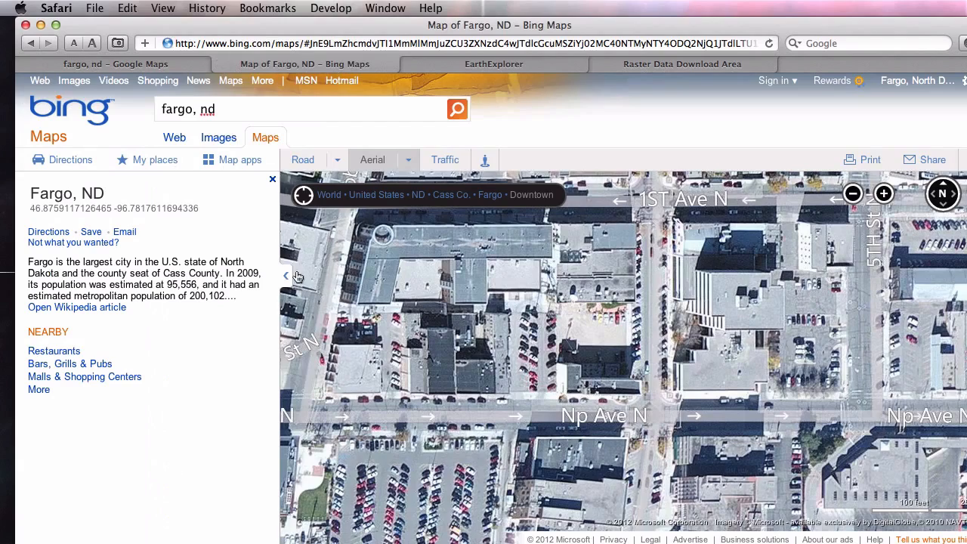
{"action": "left_click", "coordinate": [655, 64]}
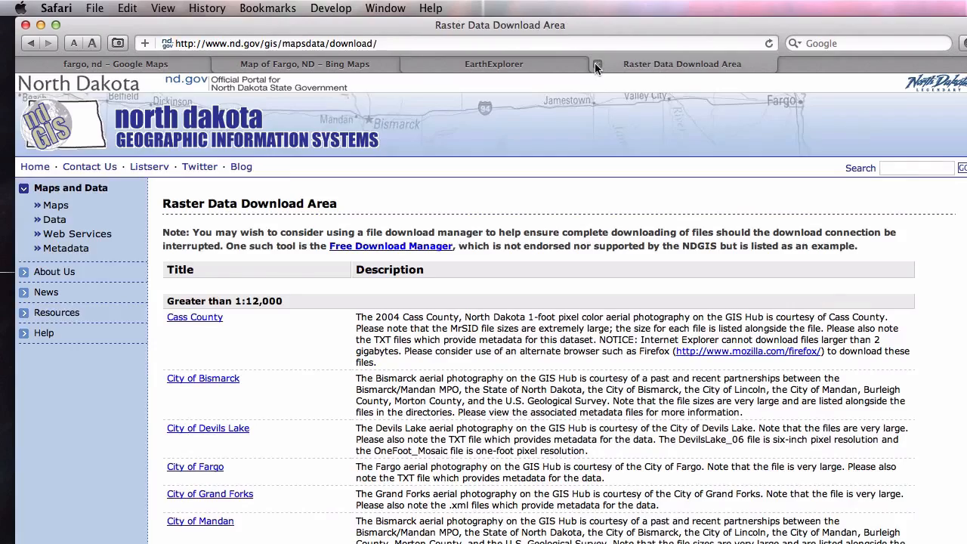
{"action": "left_click", "coordinate": [598, 65]}
{"action": "left_click", "coordinate": [408, 65]}
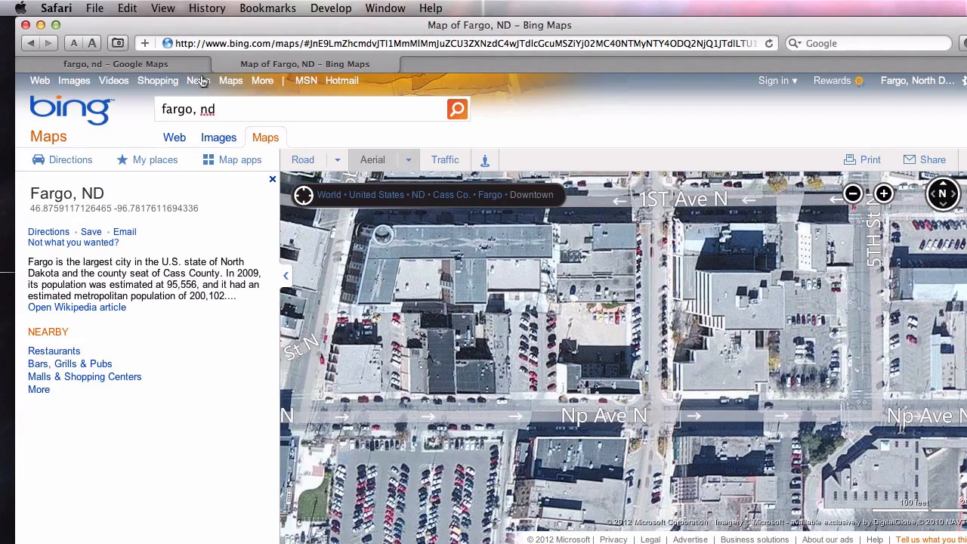
{"action": "left_click", "coordinate": [126, 65]}
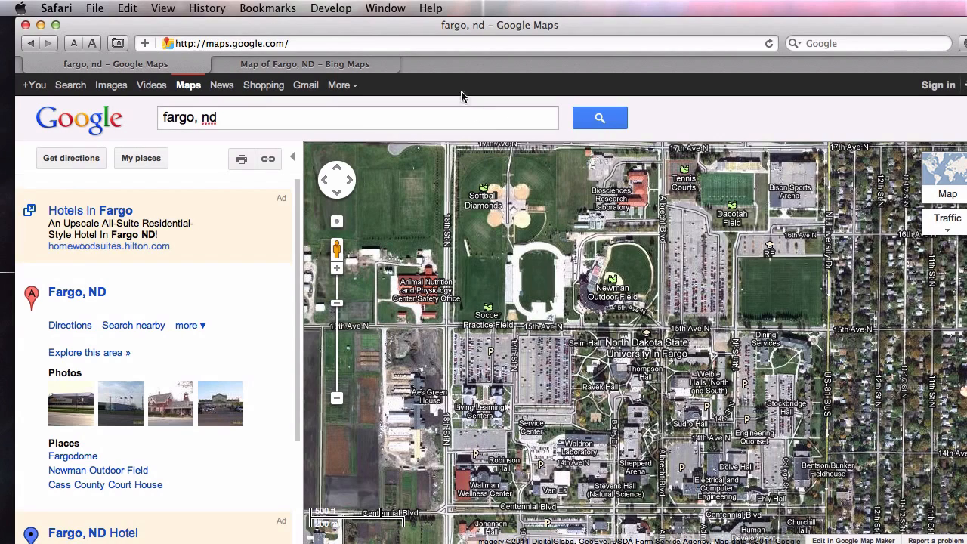
Move the Safari window out of view, switch to Google Earth and bring its window to the front
{"action": "left_click_drag", "start_coordinate": [345, 27], "coordinate": [699, 543]}
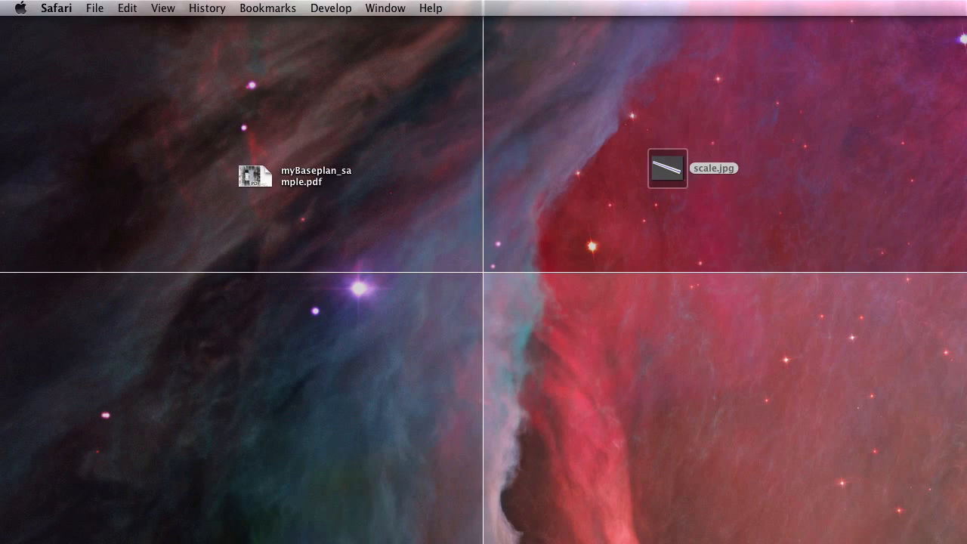
{"action": "key", "text": "super+Tab"}
{"action": "left_click_drag", "start_coordinate": [892, 542], "coordinate": [672, 13]}
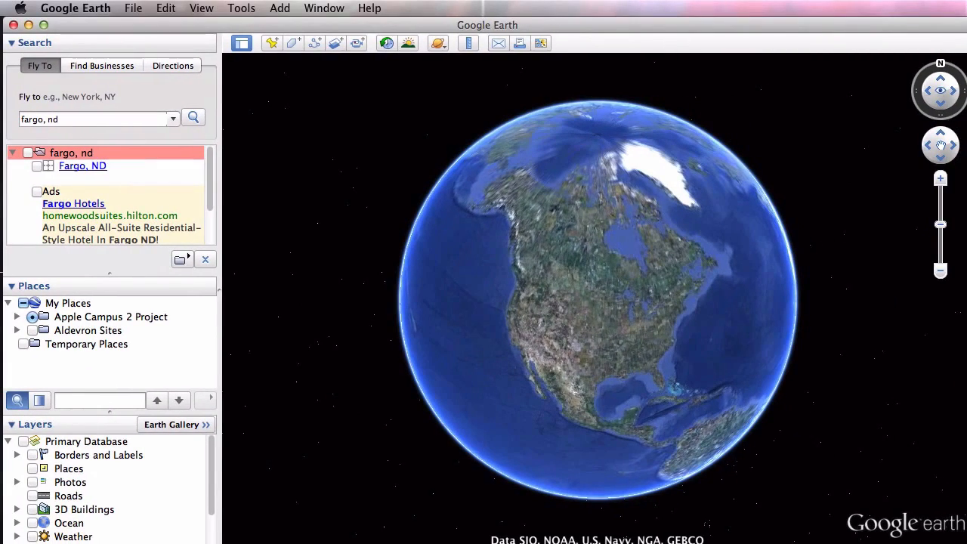
{"action": "key", "text": "super+Tab"}
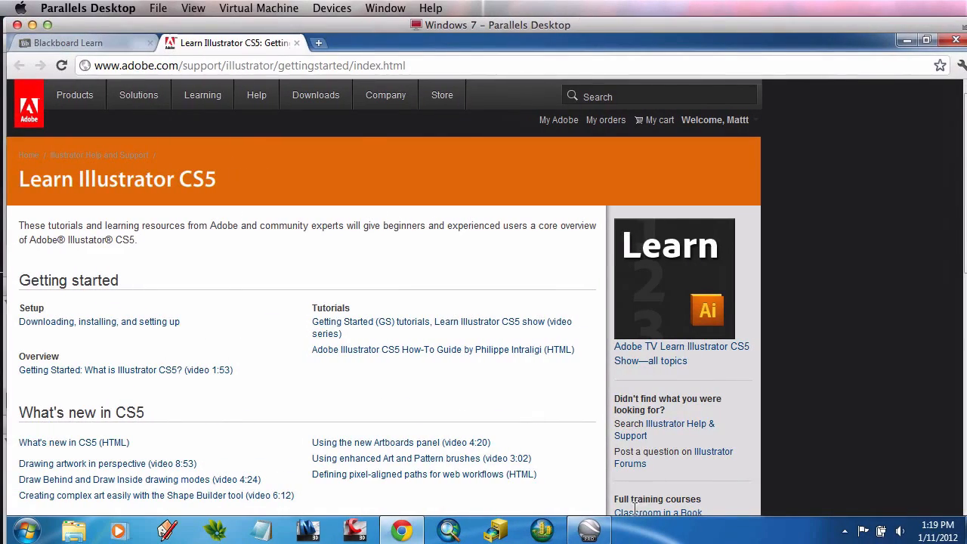
{"action": "left_click", "coordinate": [577, 532]}
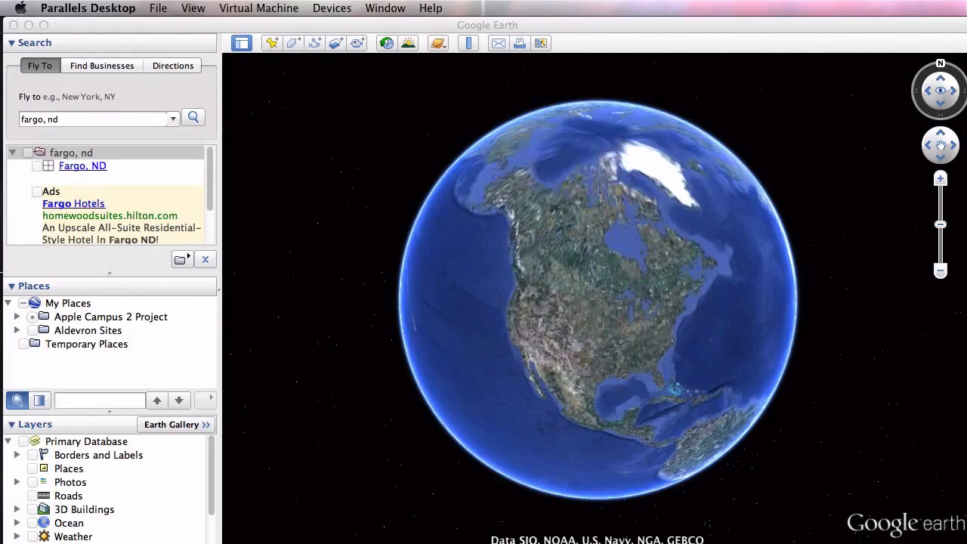
{"action": "left_click", "coordinate": [603, 28]}
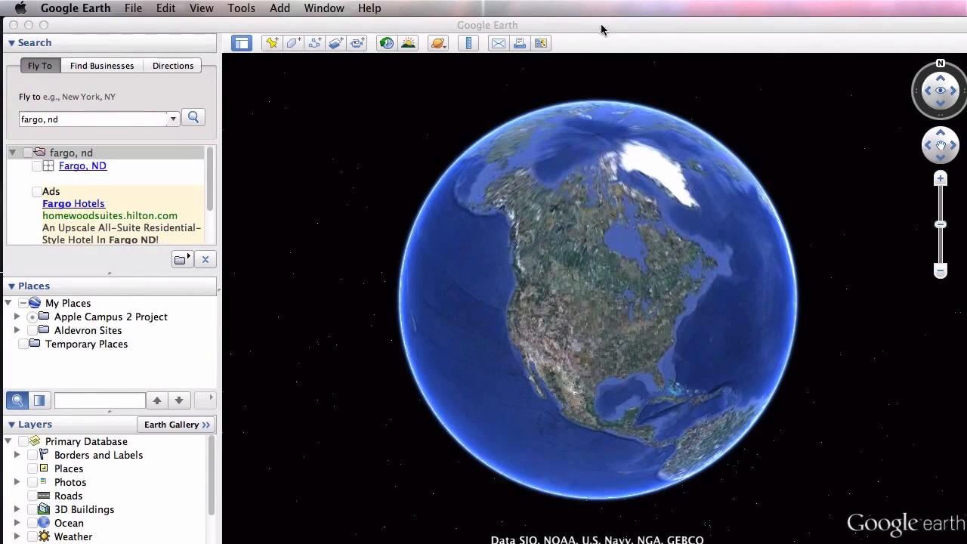
Fly to "fargo, nd" in Google Earth
{"action": "triple_click", "coordinate": [84, 119]}
{"action": "type", "text": "fargo"}
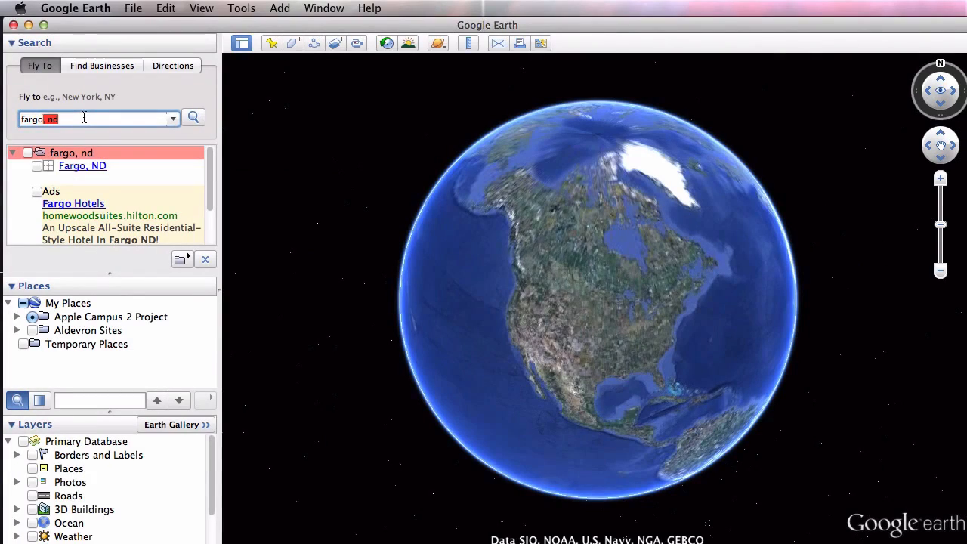
{"action": "type", "text": ", nd"}
{"action": "key", "text": "Return"}
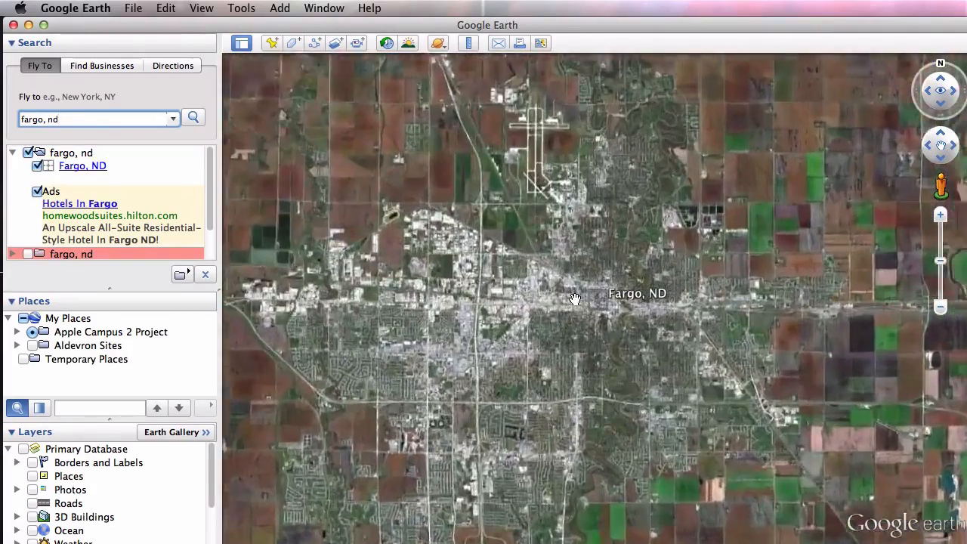
Examine the downtown Fargo buildings in Google Earth up close from straight above and from a tilted view
{"action": "scroll", "coordinate": [574, 290], "scroll_direction": "down", "scroll_amount": 5}
{"action": "scroll", "coordinate": [597, 302], "scroll_direction": "up", "scroll_amount": 10}
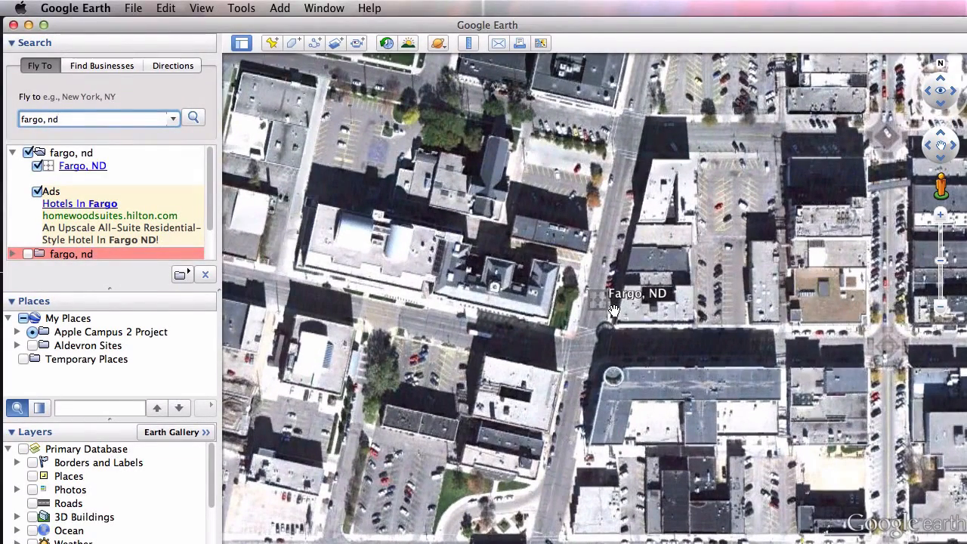
{"action": "left_click_drag", "start_coordinate": [607, 325], "coordinate": [575, 272]}
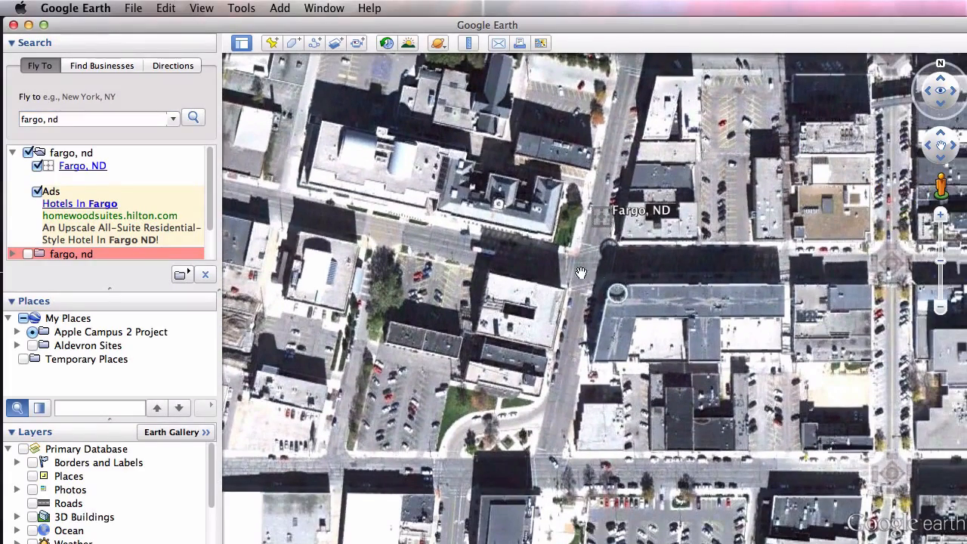
{"action": "scroll", "coordinate": [585, 291], "scroll_direction": "up", "scroll_amount": 5}
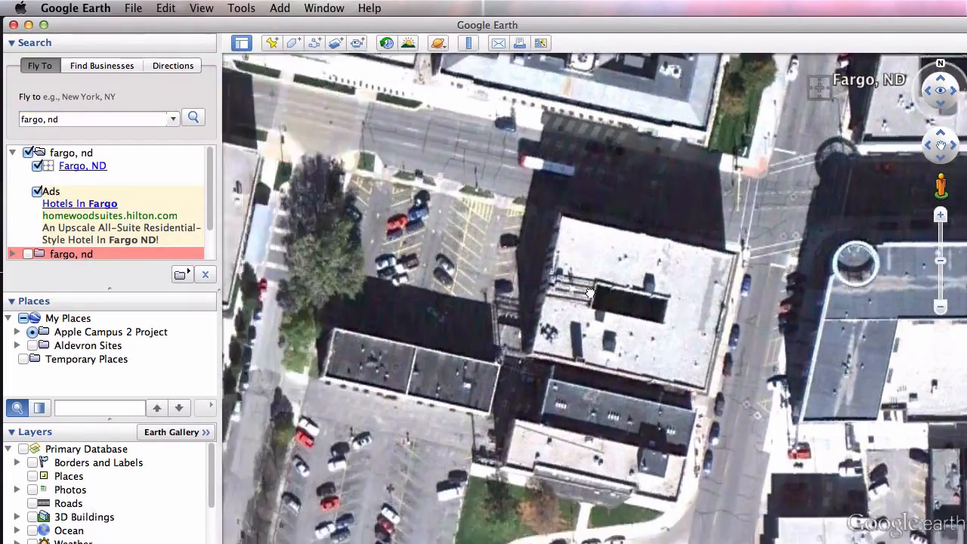
{"action": "left_click_drag", "start_coordinate": [590, 293], "coordinate": [576, 295]}
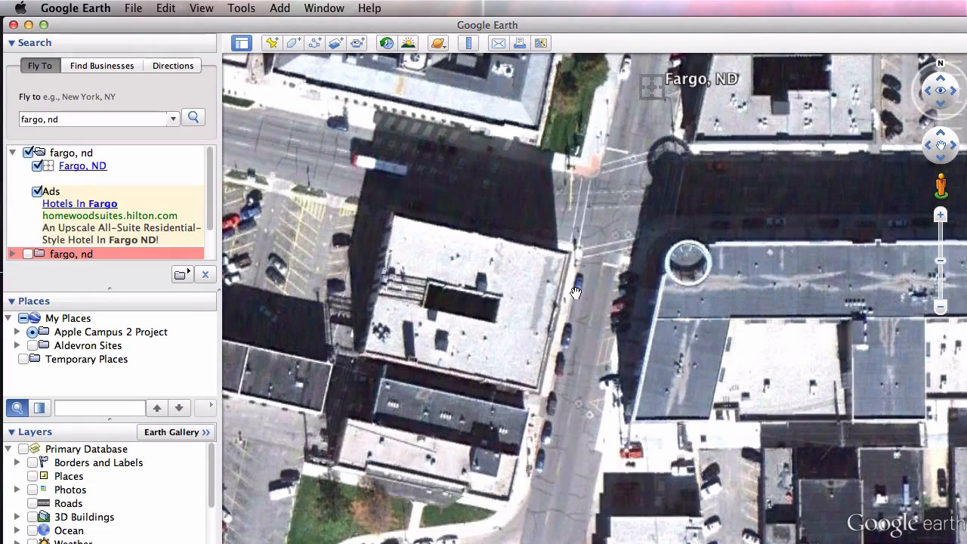
{"action": "left_click_drag", "start_coordinate": [570, 229], "coordinate": [640, 326]}
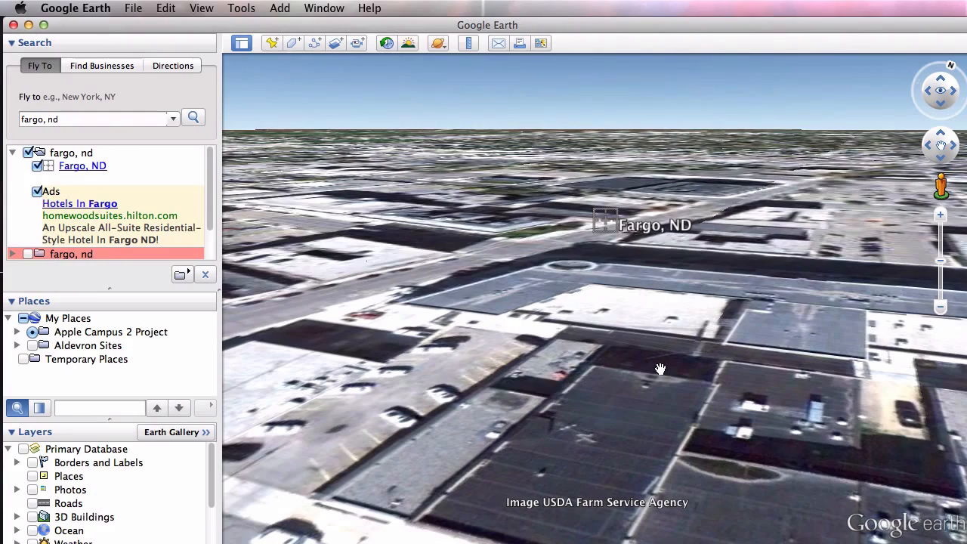
Reset the Fargo view to look straight down with north up, and open the preferences
{"action": "key", "text": "r"}
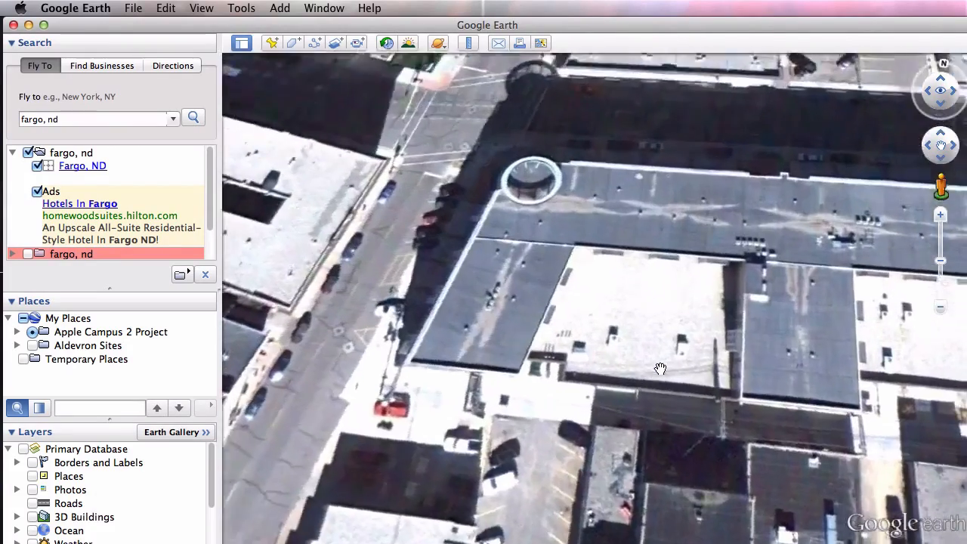
{"action": "scroll", "coordinate": [625, 298], "scroll_direction": "down", "scroll_amount": 5}
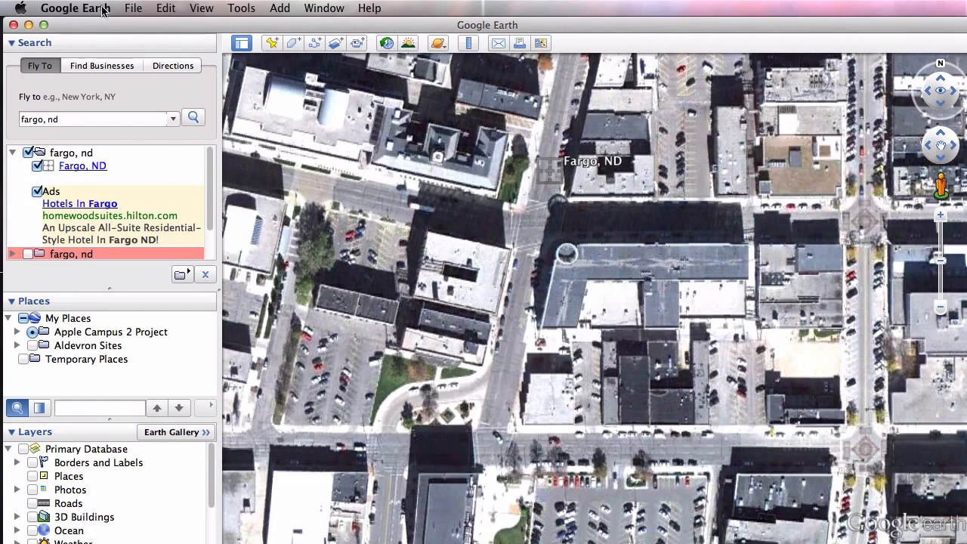
{"action": "left_click", "coordinate": [130, 8]}
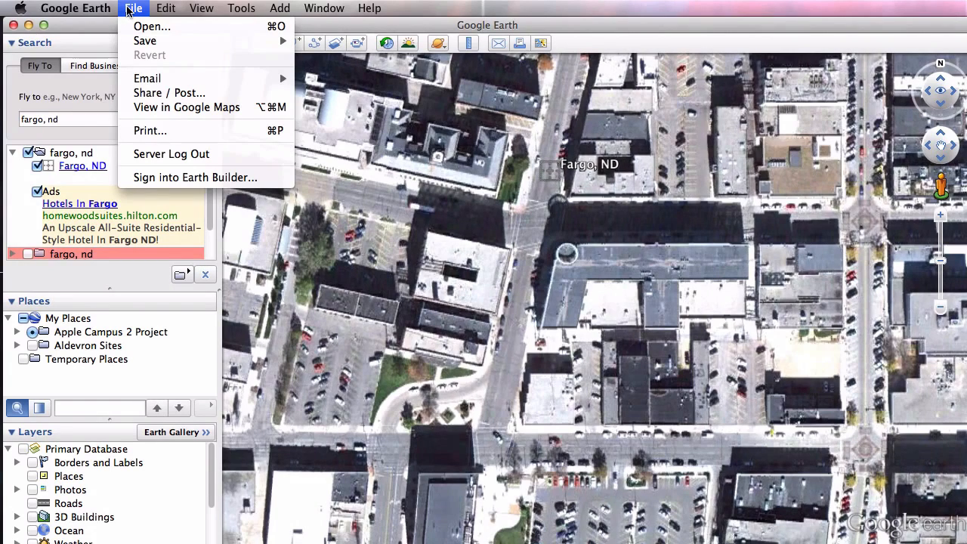
{"action": "mouse_move", "coordinate": [91, 8]}
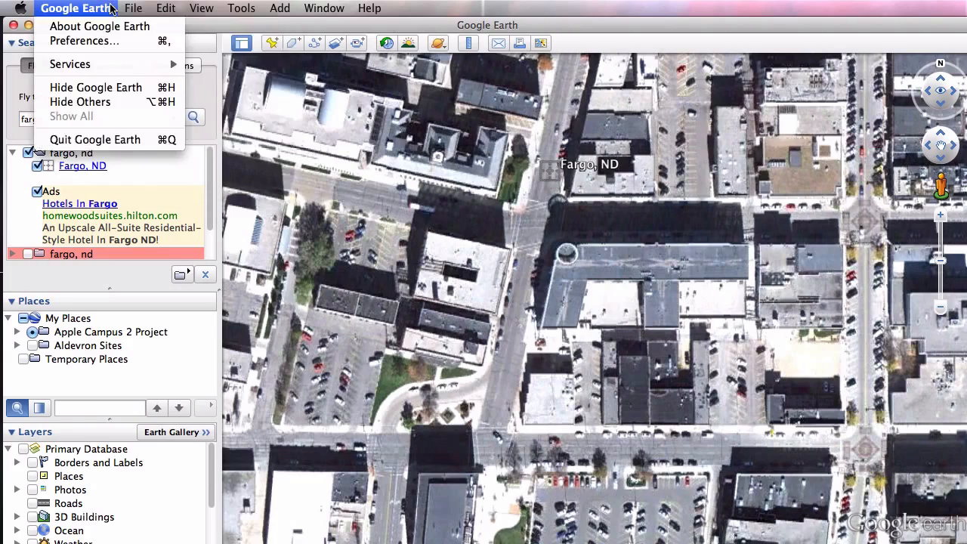
{"action": "left_click", "coordinate": [98, 43]}
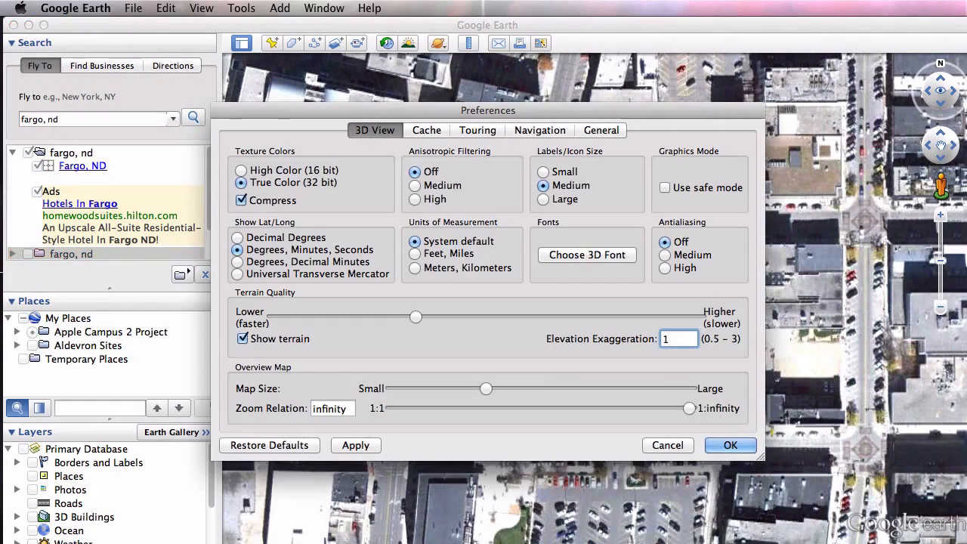
Switch to Google Earth Pro in the Windows 7 virtual machine and open its options
{"action": "left_click", "coordinate": [726, 541]}
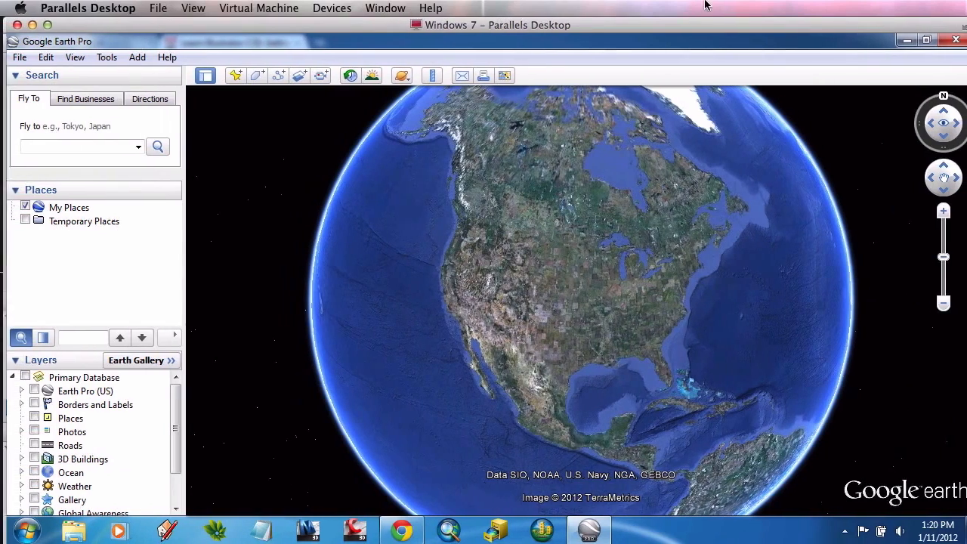
{"action": "left_click", "coordinate": [110, 57]}
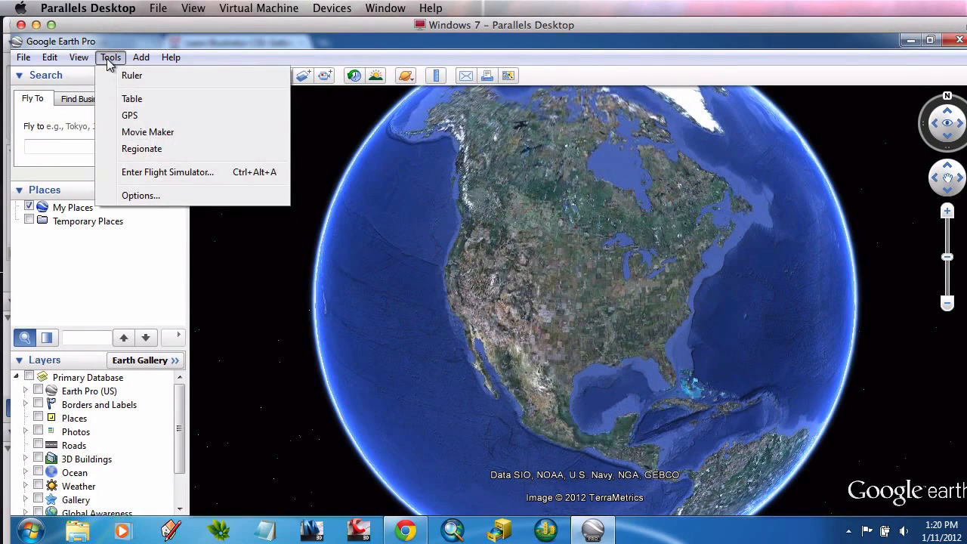
{"action": "left_click", "coordinate": [162, 195]}
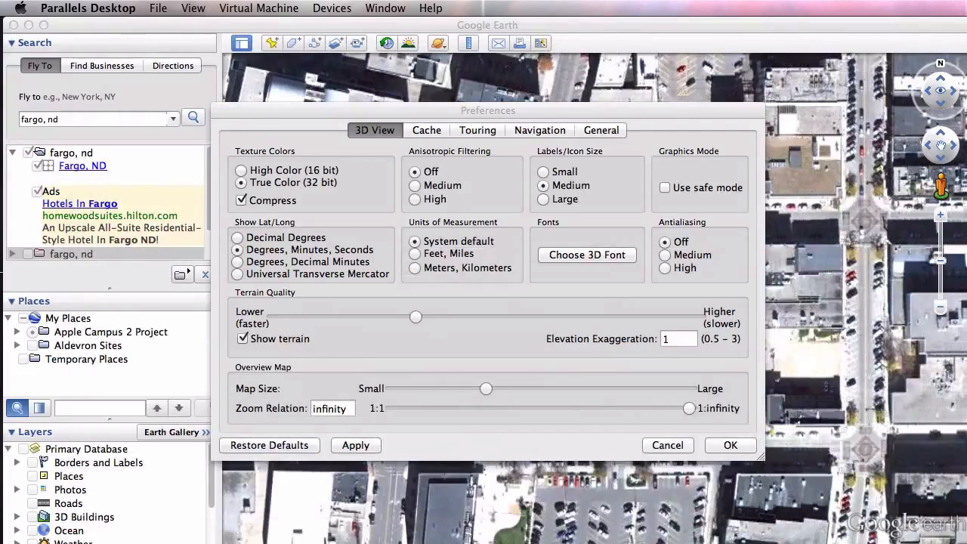
Return to the Google Earth preferences on the Mac and set the latitude/longitude display to Decimal Degrees
{"action": "left_click", "coordinate": [633, 113]}
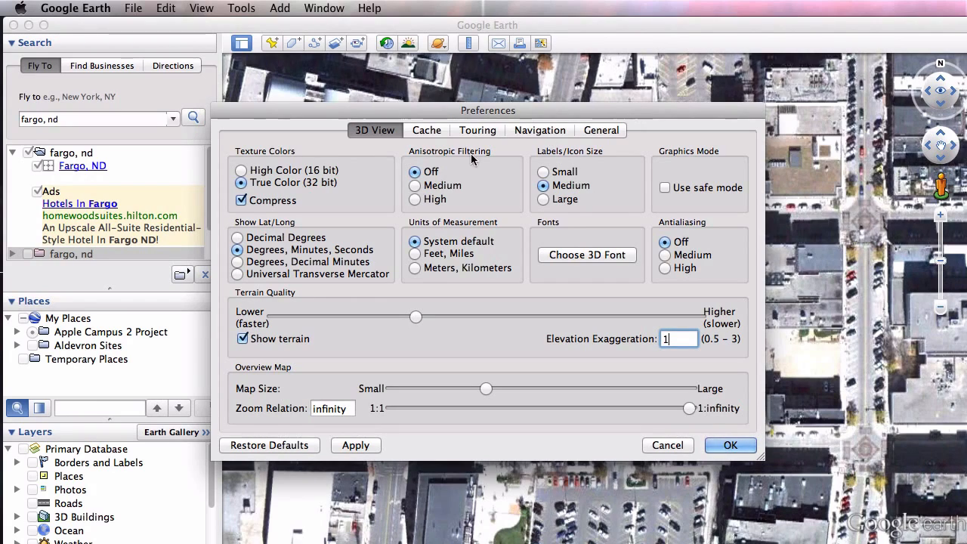
{"action": "left_click", "coordinate": [238, 238]}
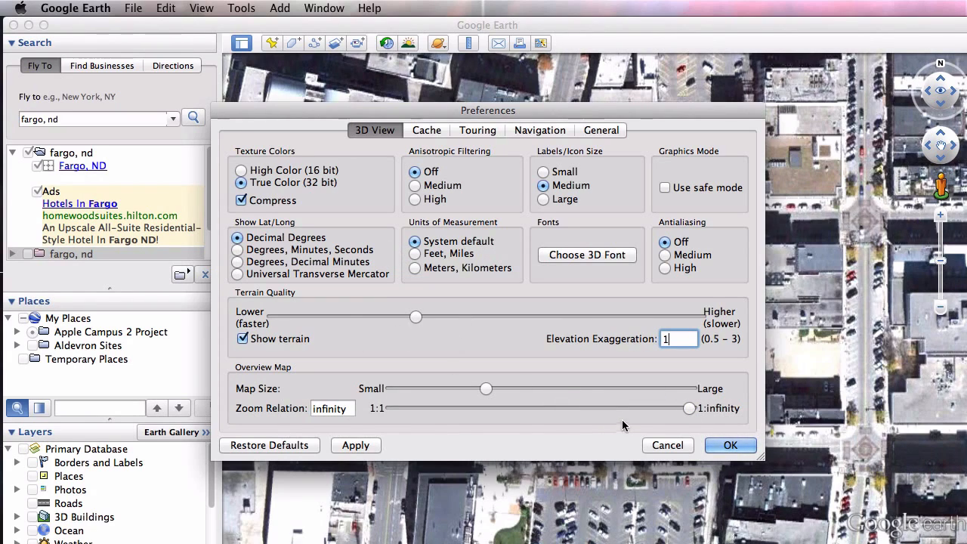
Enter 9999 MB for both the memory and disk cache sizes, and accept the maximum allowed values of 1024 and 2000 MB
{"action": "left_click", "coordinate": [428, 131]}
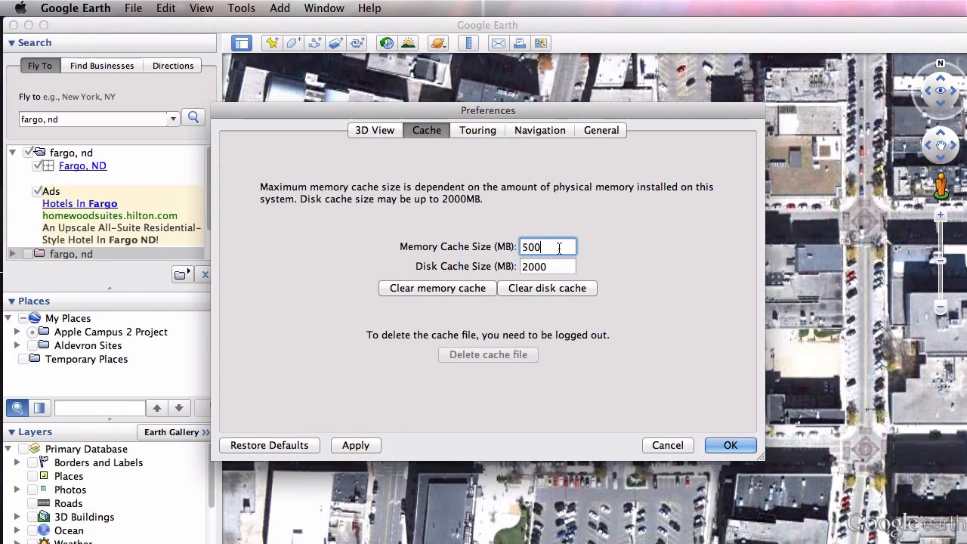
{"action": "double_click", "coordinate": [559, 247]}
{"action": "type", "text": "9999"}
{"action": "key", "text": "Tab"}
{"action": "type", "text": "9"}
{"action": "key", "text": "Tab"}
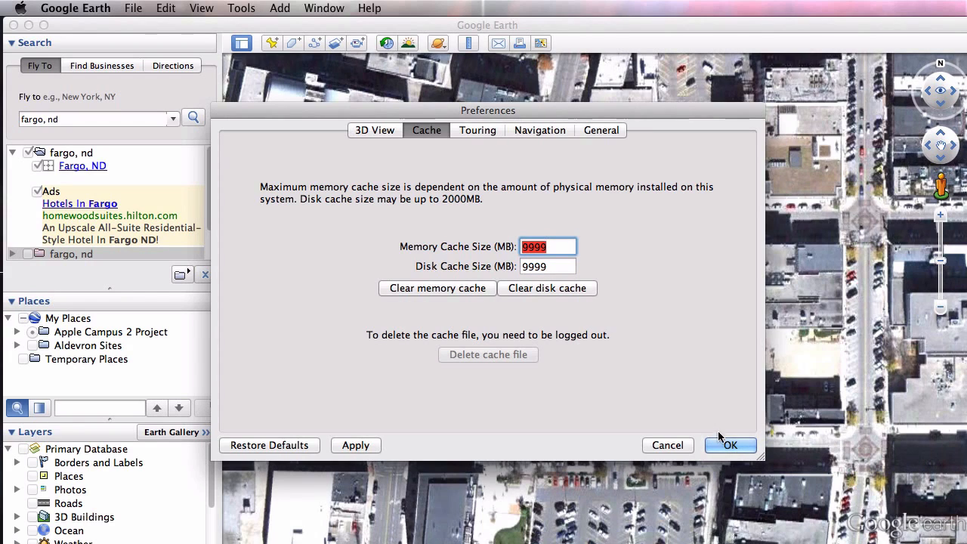
{"action": "left_click", "coordinate": [340, 451]}
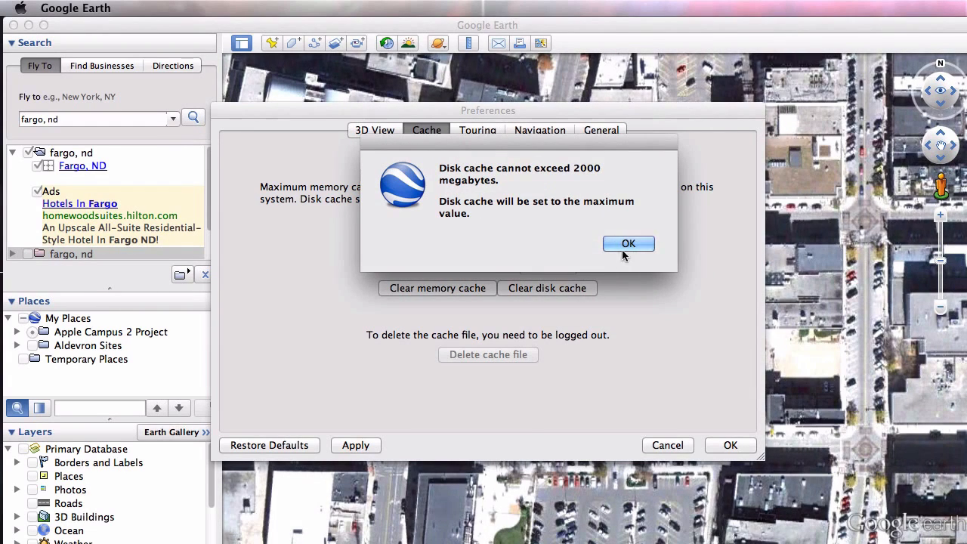
{"action": "left_click", "coordinate": [628, 244]}
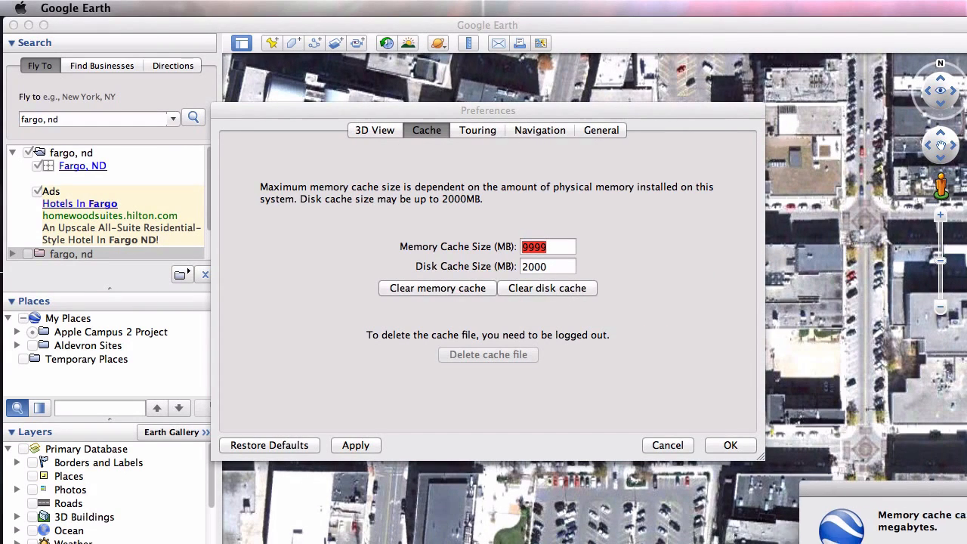
{"action": "left_click", "coordinate": [676, 363]}
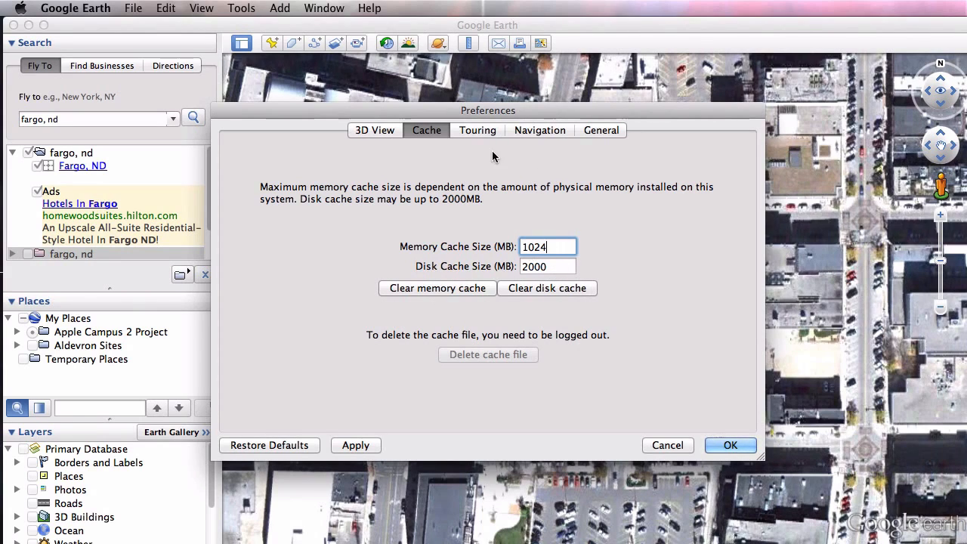
Review the touring preferences, set the fly-to speed to about 2.347, and accept the preferences
{"action": "left_click", "coordinate": [480, 131]}
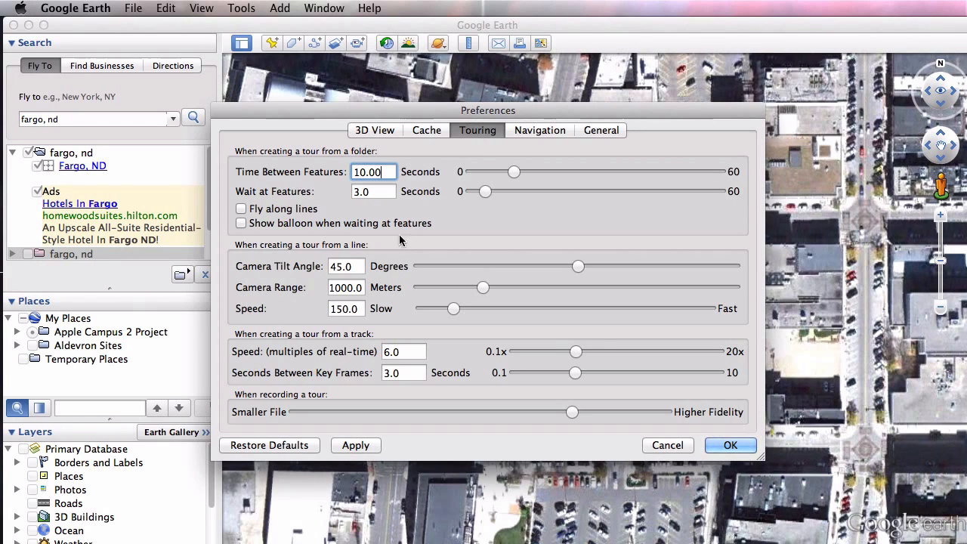
{"action": "left_click", "coordinate": [541, 133]}
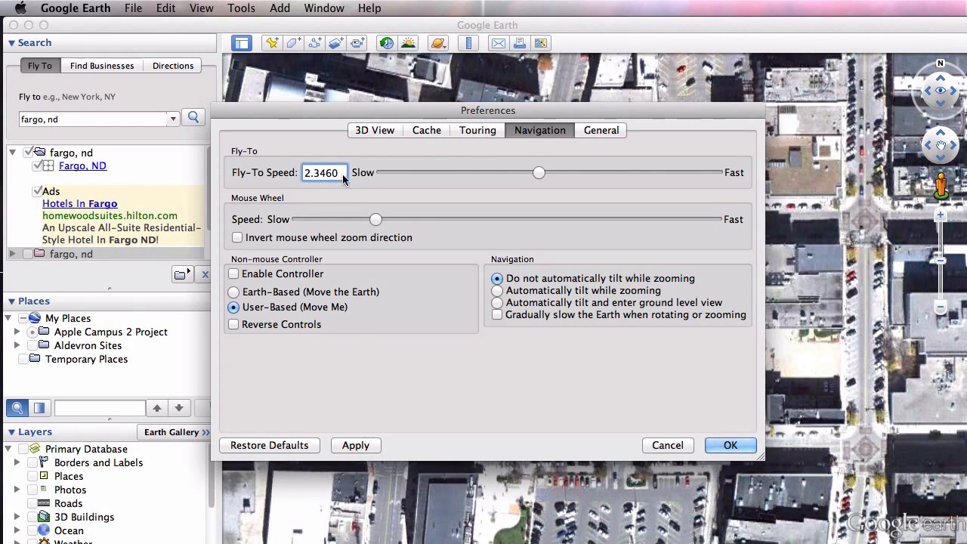
{"action": "left_click_drag", "start_coordinate": [544, 173], "coordinate": [586, 176]}
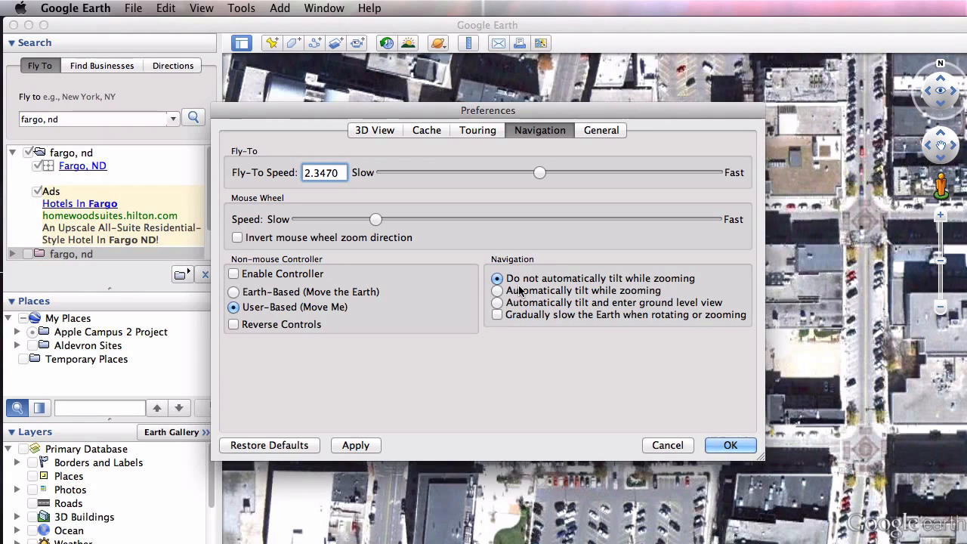
{"action": "left_click", "coordinate": [730, 446]}
Tilt the view over a downtown Fargo building and turn on the 3D Buildings layer
{"action": "left_click_drag", "start_coordinate": [535, 221], "coordinate": [609, 402]}
{"action": "scroll", "coordinate": [606, 323], "scroll_direction": "up", "scroll_amount": 5}
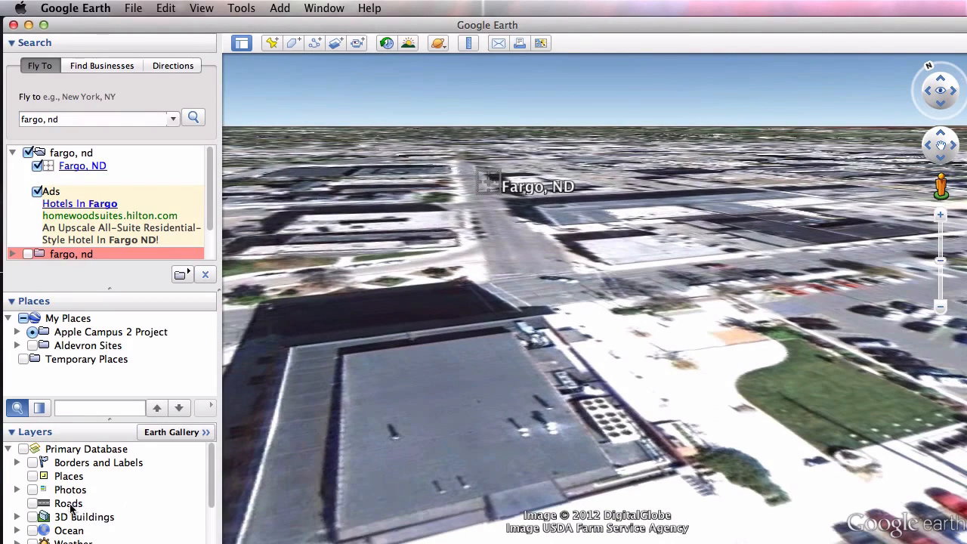
{"action": "left_click", "coordinate": [32, 517]}
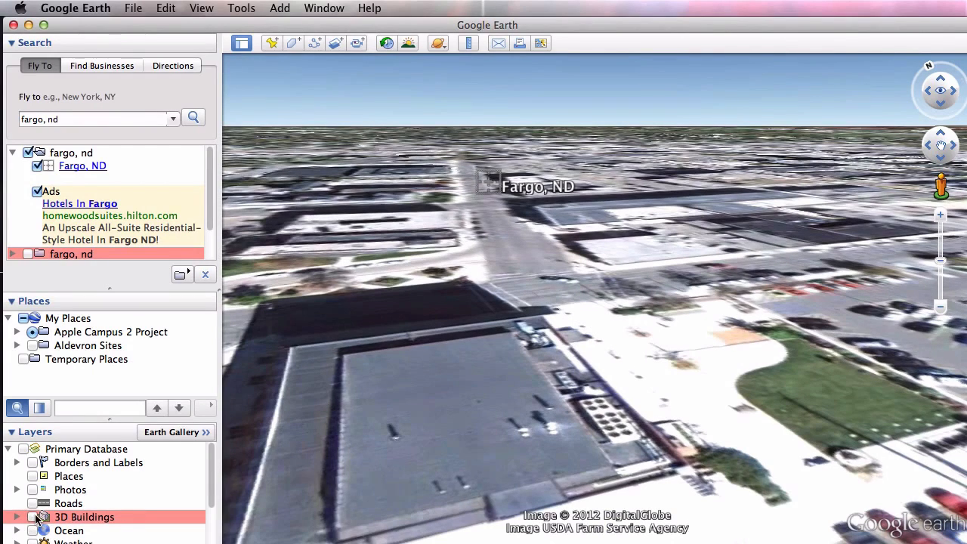
{"action": "scroll", "coordinate": [213, 473], "scroll_direction": "down", "scroll_amount": 3}
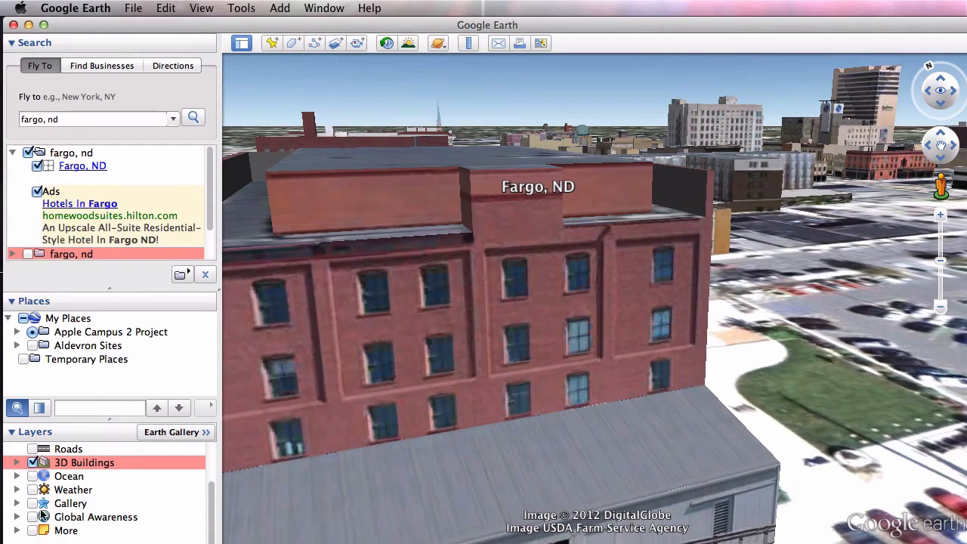
View and dismiss the red brick building's information balloon, then turn off all layers in the Primary Database
{"action": "left_click", "coordinate": [494, 371]}
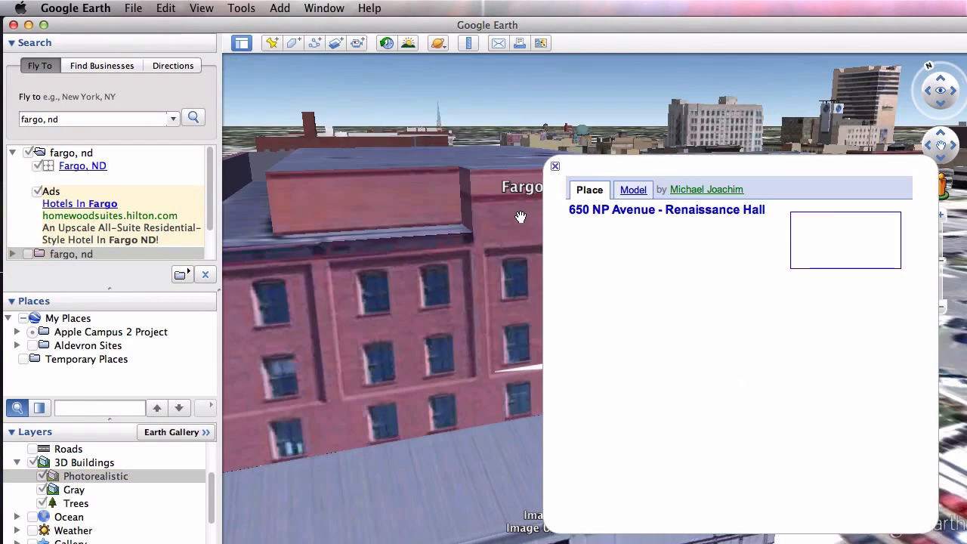
{"action": "left_click", "coordinate": [555, 166]}
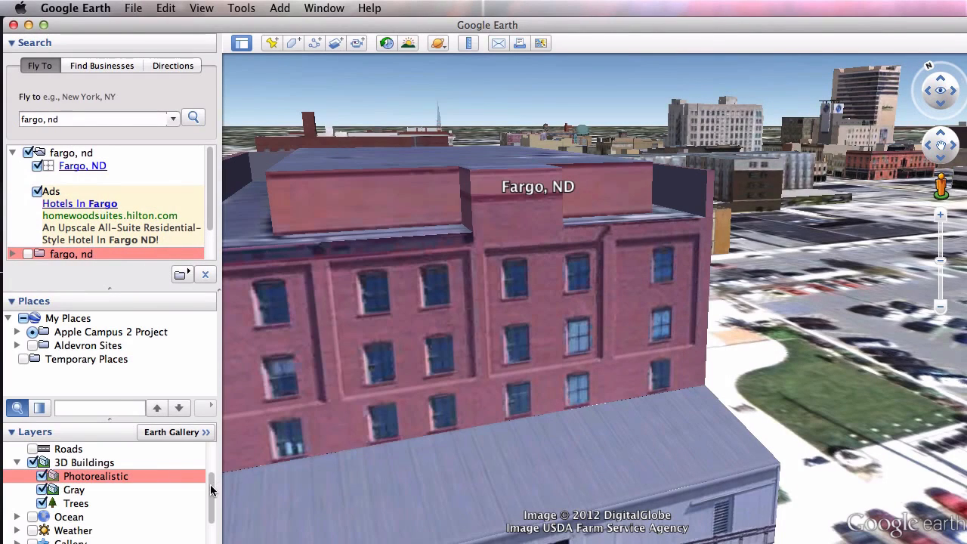
{"action": "left_click_drag", "start_coordinate": [210, 490], "coordinate": [212, 449]}
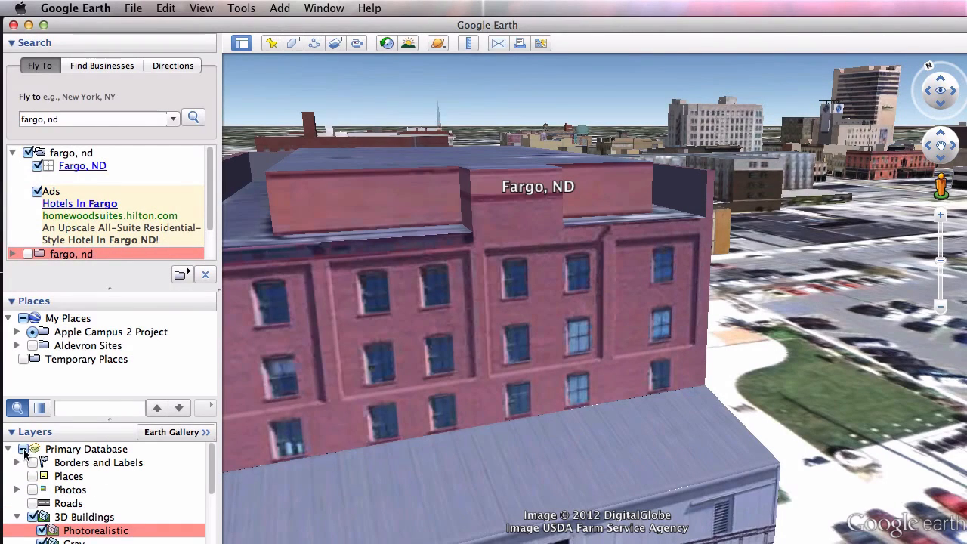
{"action": "left_click", "coordinate": [23, 448]}
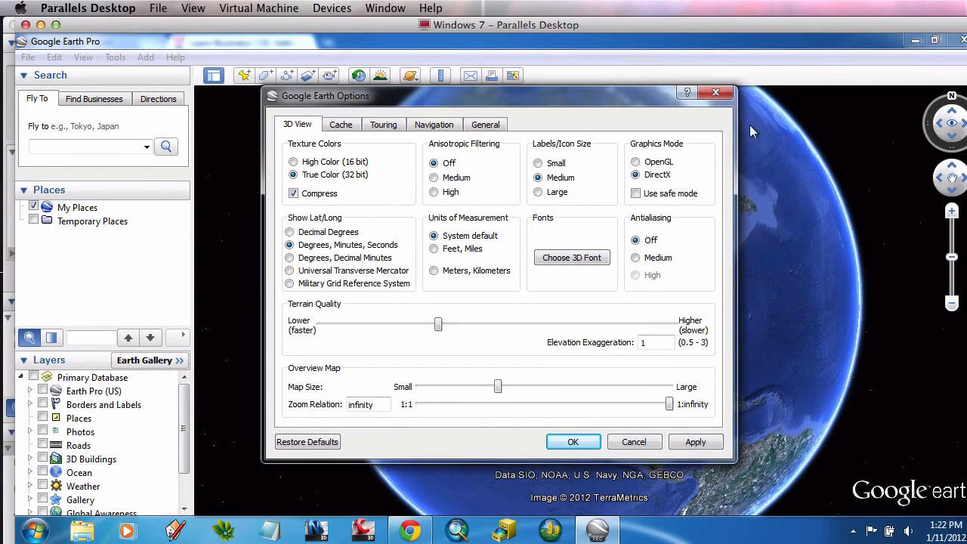
Close the options in Google Earth Pro in the Windows 7 virtual machine without changes and return to Google Earth on the Mac
{"action": "left_click", "coordinate": [721, 98]}
{"action": "left_click", "coordinate": [34, 380]}
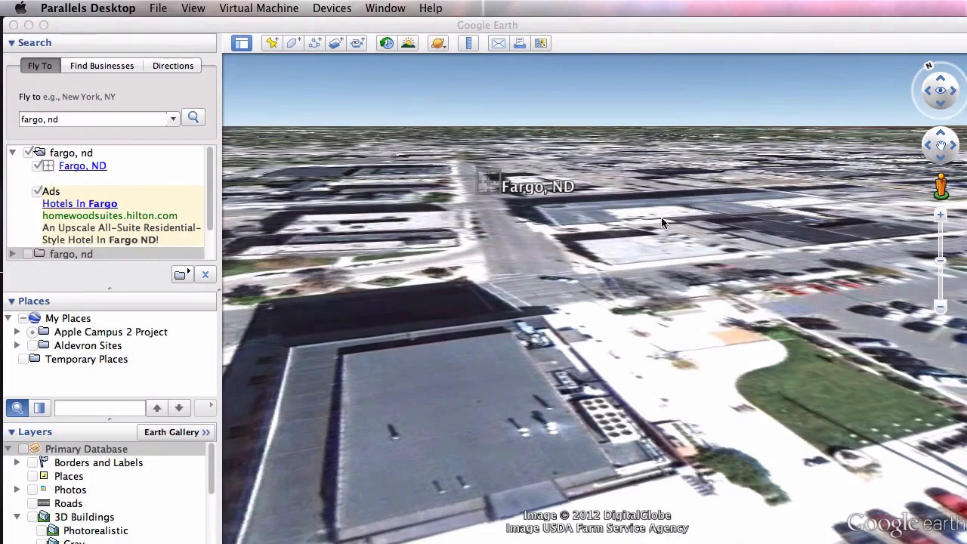
{"action": "left_click", "coordinate": [661, 218]}
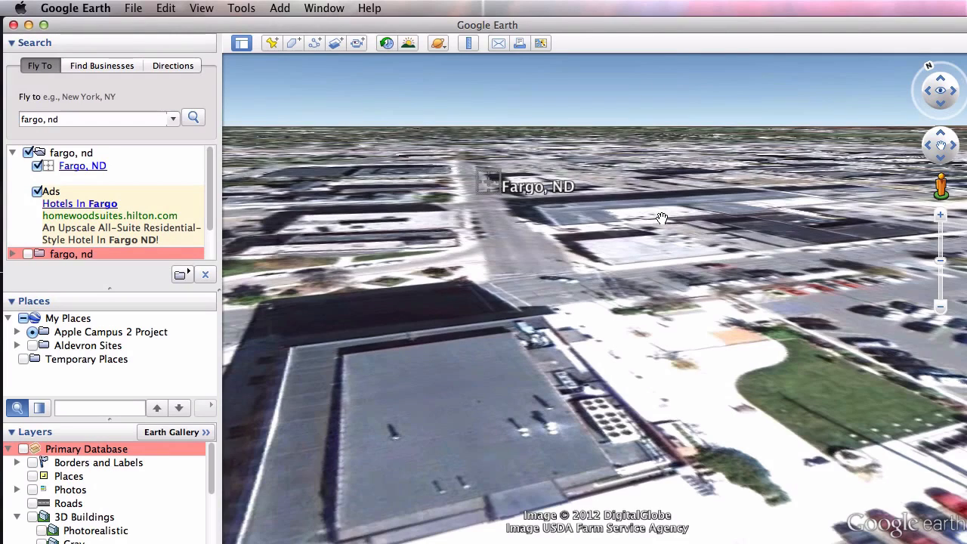
Examine the downtown Fargo blocks from straight above and tilted, comparing close and wide views of the area around the Fargo label
{"action": "key", "text": "r"}
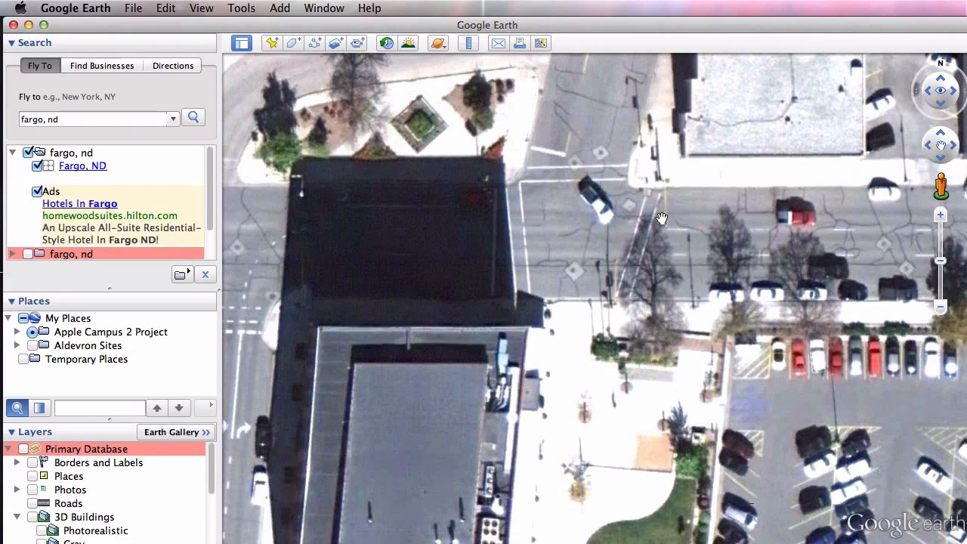
{"action": "mouse_move", "coordinate": [566, 214]}
{"action": "left_mouse_down"}
{"action": "mouse_move", "coordinate": [590, 425]}
{"action": "mouse_move", "coordinate": [626, 409]}
{"action": "mouse_move", "coordinate": [696, 438]}
{"action": "mouse_move", "coordinate": [699, 428]}
{"action": "left_mouse_up"}
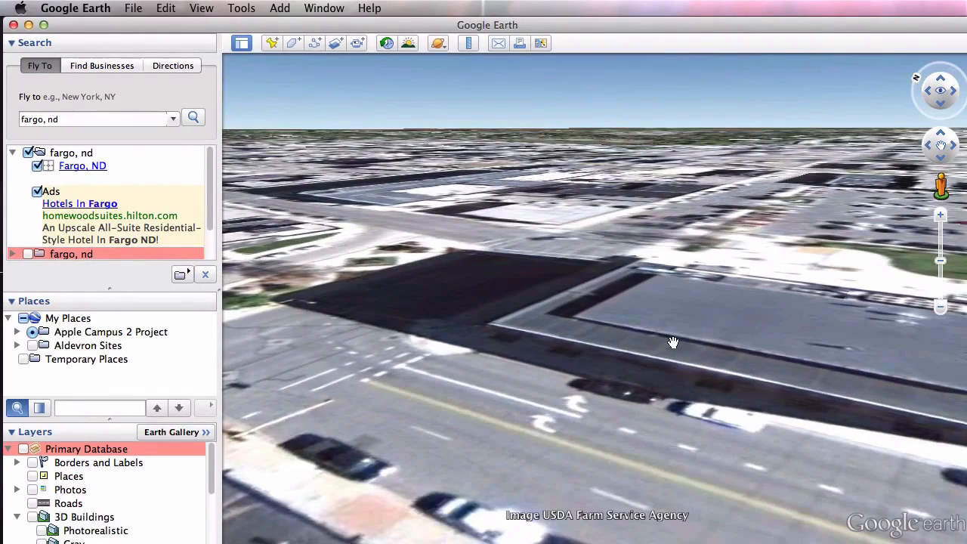
{"action": "key", "text": "r"}
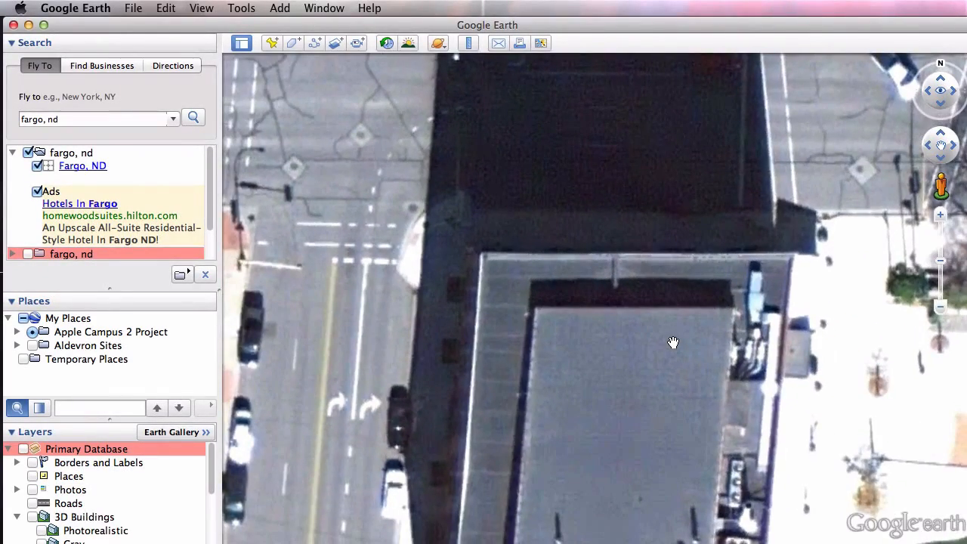
{"action": "scroll", "coordinate": [656, 292], "scroll_direction": "down", "scroll_amount": 5}
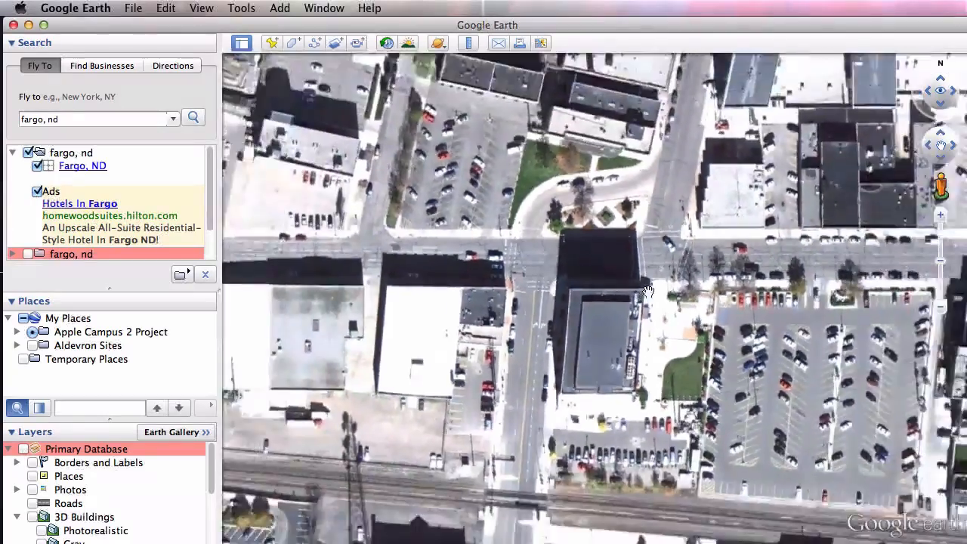
{"action": "scroll", "coordinate": [646, 290], "scroll_direction": "up", "scroll_amount": 5}
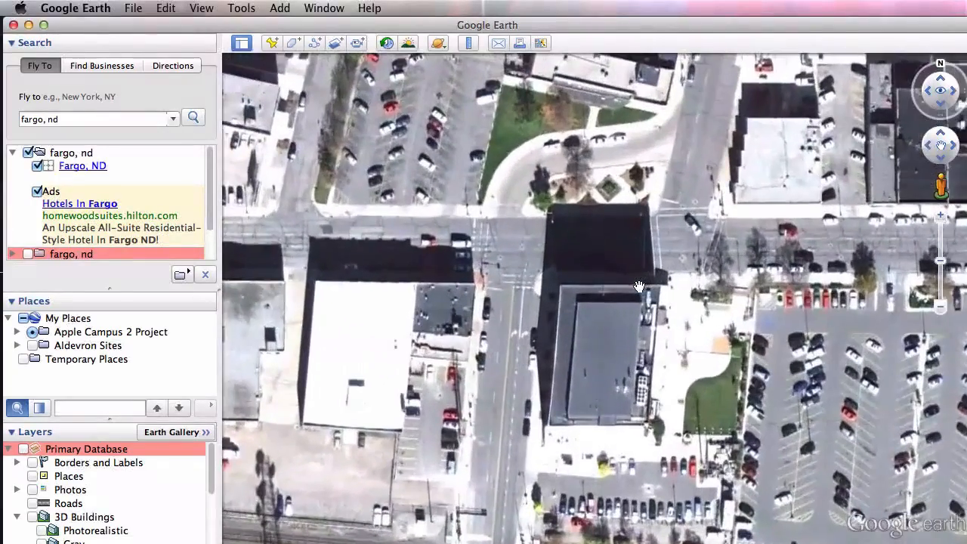
{"action": "left_click_drag", "start_coordinate": [569, 276], "coordinate": [522, 321]}
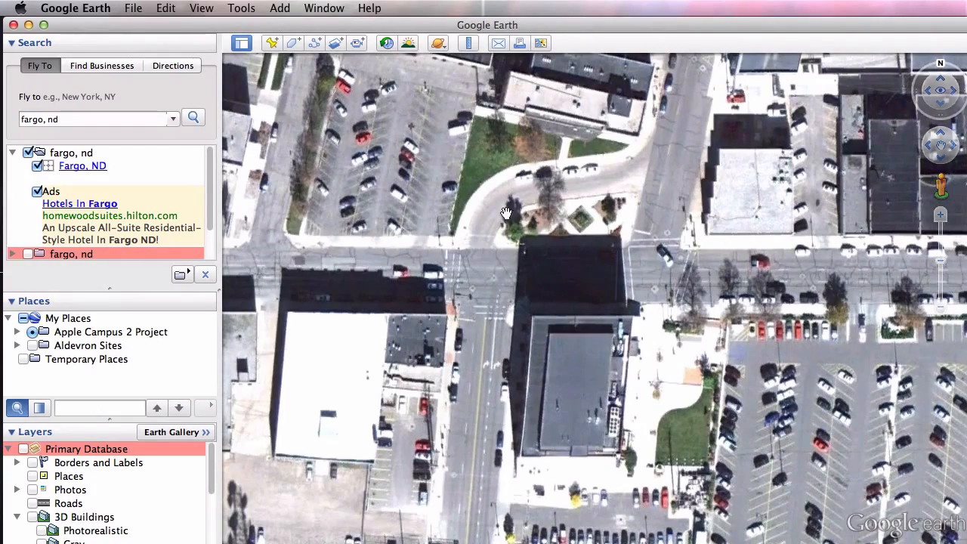
{"action": "scroll", "coordinate": [537, 350], "scroll_direction": "down", "scroll_amount": 3}
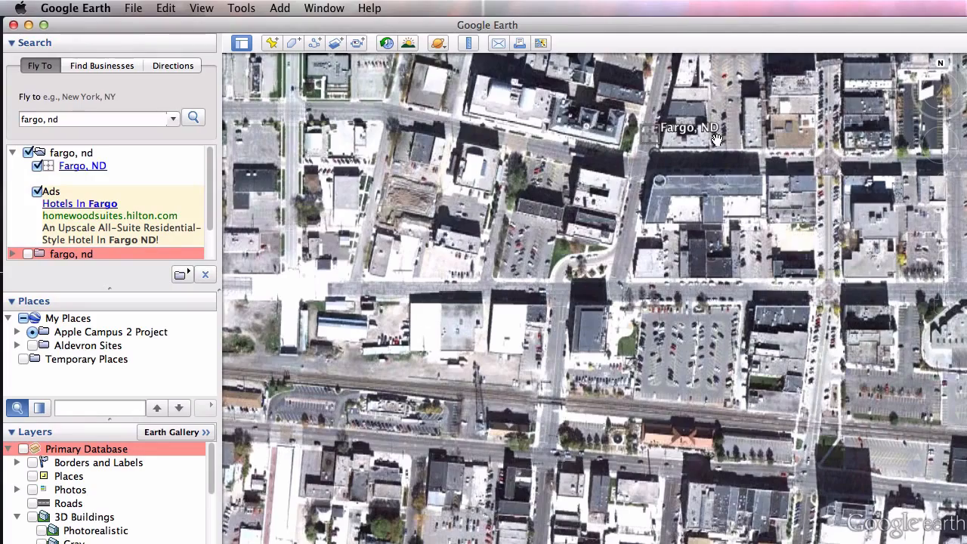
{"action": "scroll", "coordinate": [716, 140], "scroll_direction": "up", "scroll_amount": 3}
{"action": "left_click_drag", "start_coordinate": [720, 68], "coordinate": [693, 218]}
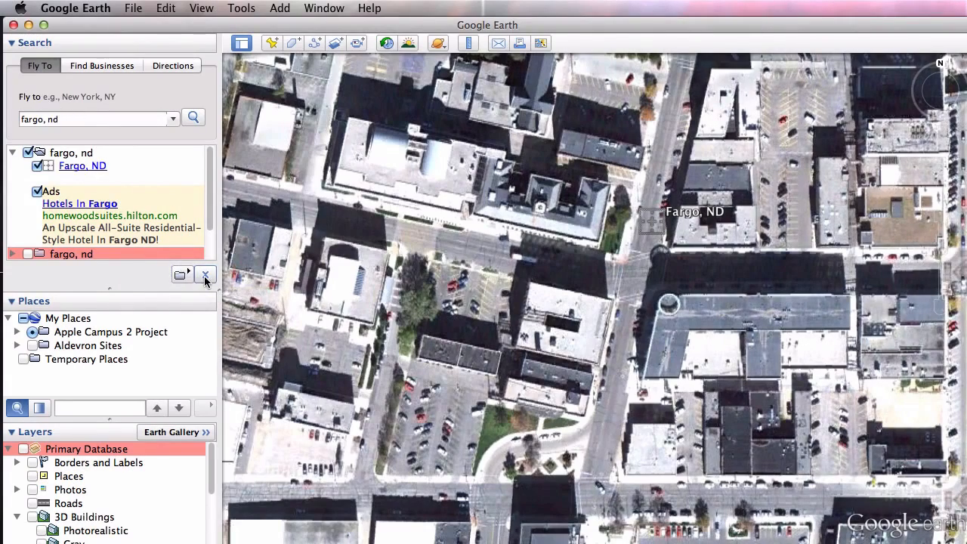
Clear the Google Earth search results on the Mac, then fly to fargo, nd in Google Earth Pro in the Windows 7 virtual machine
{"action": "left_click", "coordinate": [205, 274]}
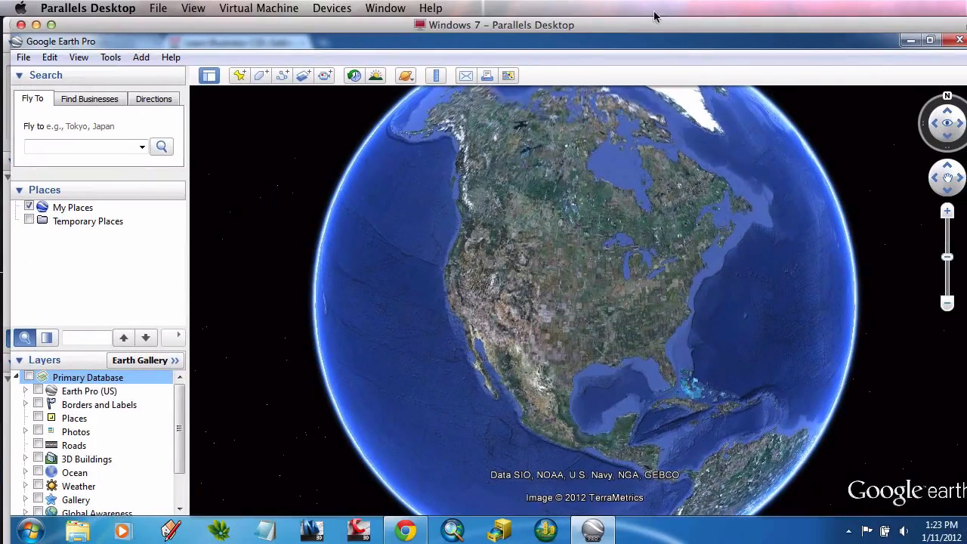
{"action": "type", "text": "fargo, nd"}
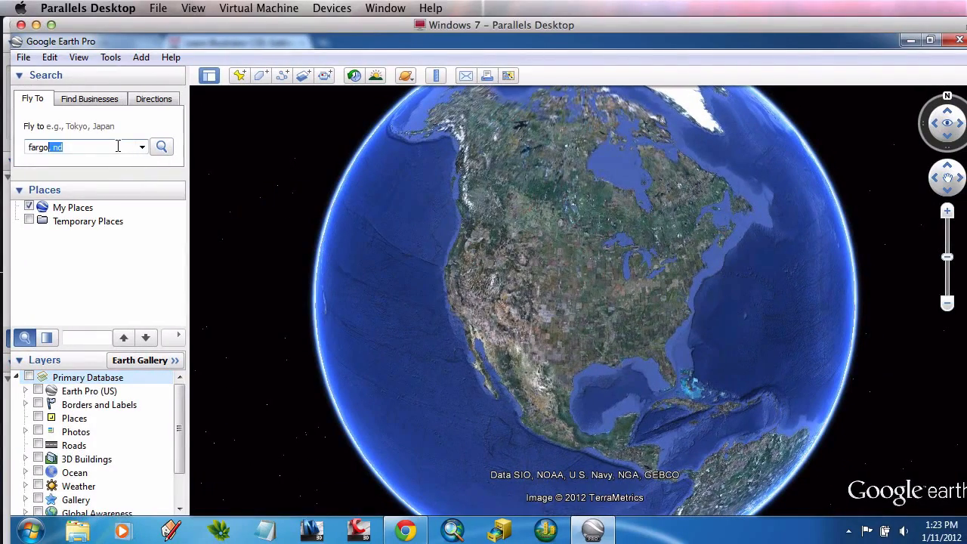
{"action": "key", "text": "Return"}
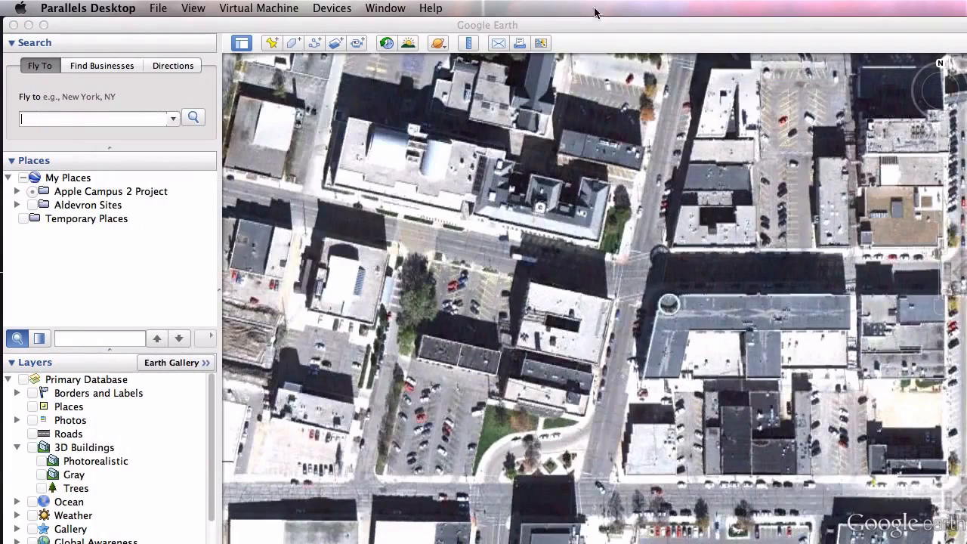
Return to Google Earth on the Mac and turn the status bar on, then off again
{"action": "left_click", "coordinate": [601, 32]}
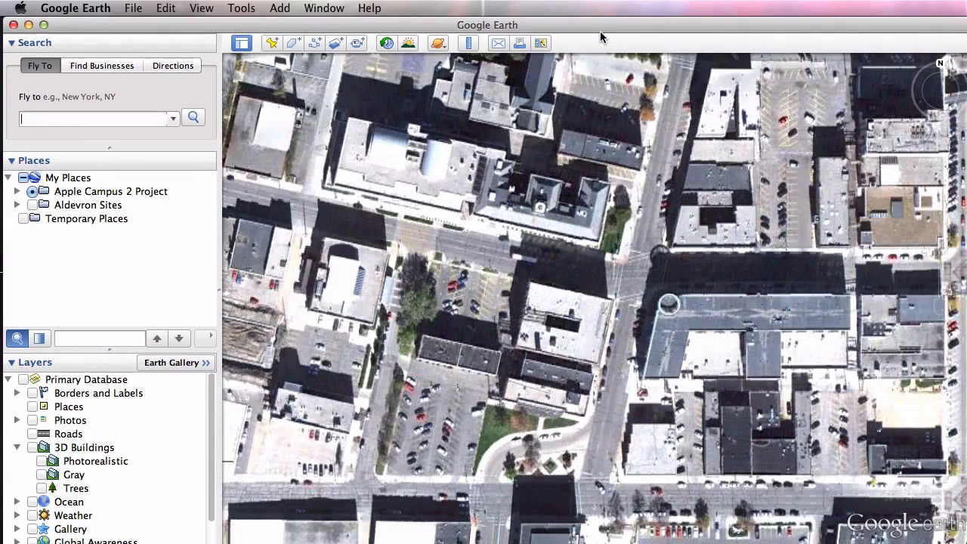
{"action": "left_click", "coordinate": [201, 8]}
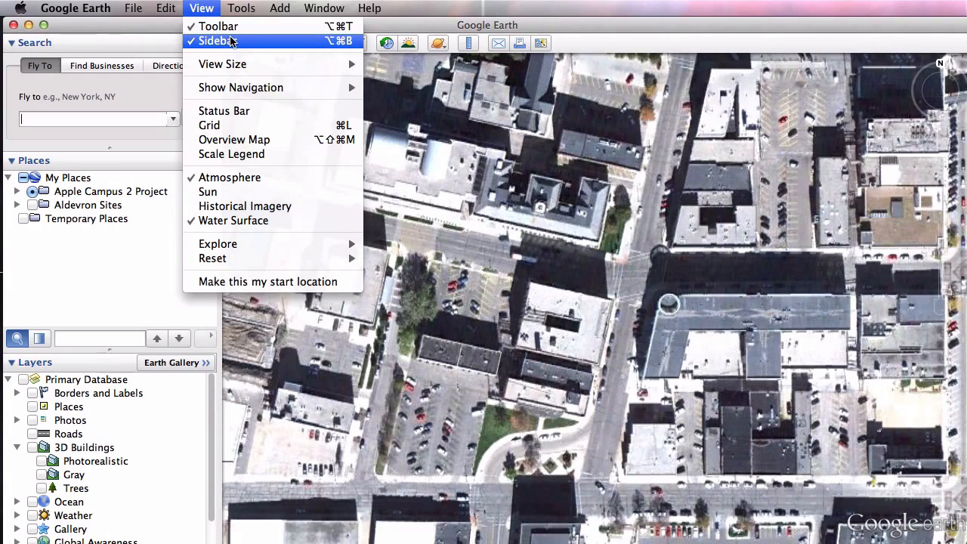
{"action": "left_click", "coordinate": [255, 110]}
{"action": "left_click", "coordinate": [201, 8]}
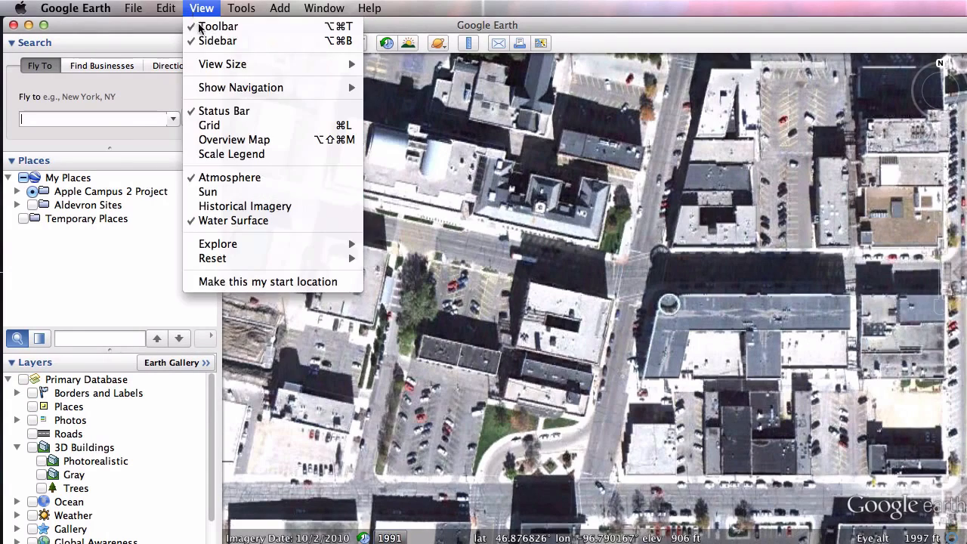
{"action": "left_click", "coordinate": [225, 113]}
Set the navigation controls to Never show in the map view and check the setting
{"action": "left_click", "coordinate": [202, 8]}
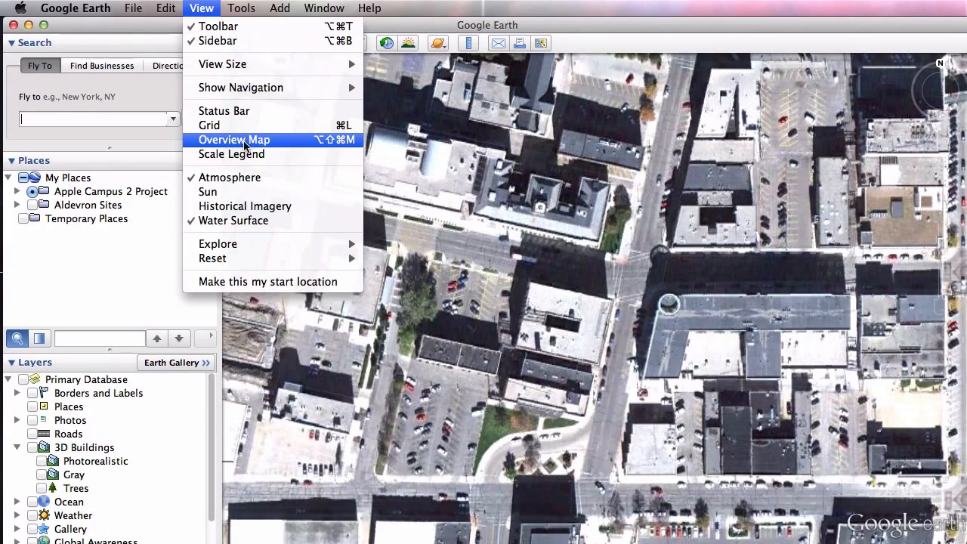
{"action": "mouse_move", "coordinate": [272, 88]}
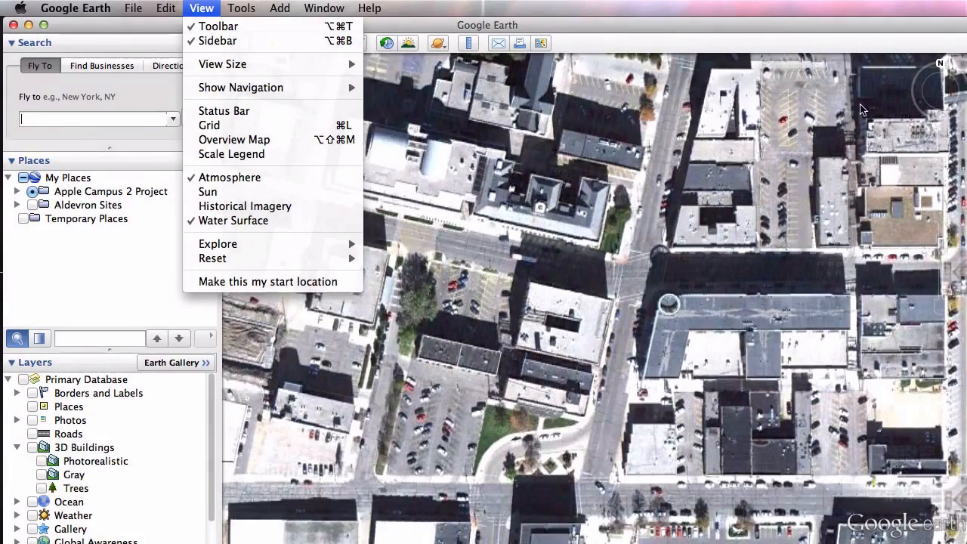
{"action": "mouse_move", "coordinate": [347, 88]}
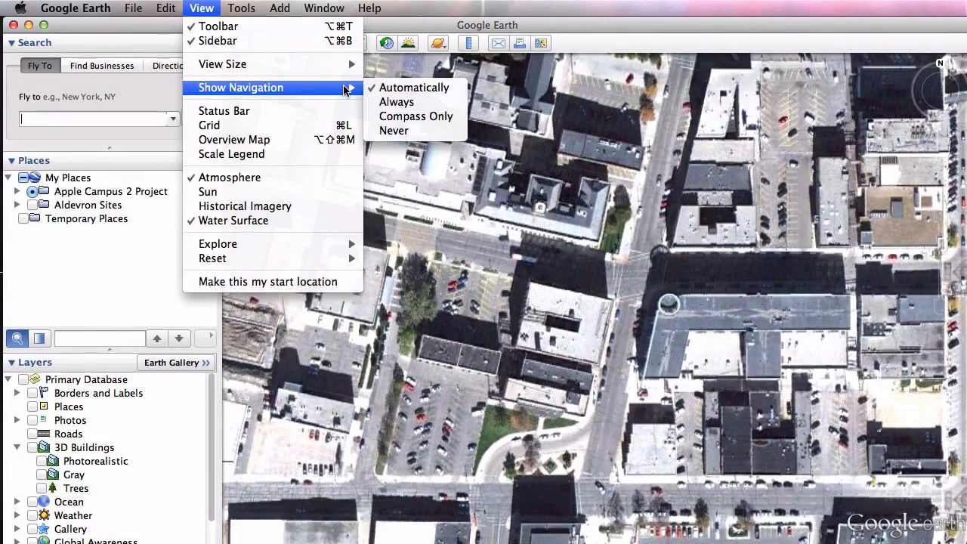
{"action": "left_click", "coordinate": [398, 131]}
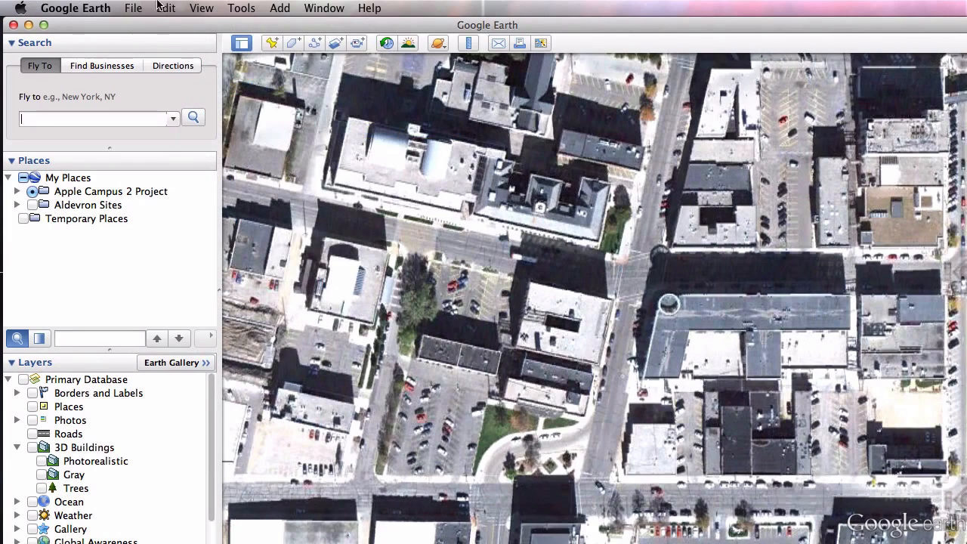
{"action": "left_click", "coordinate": [201, 8]}
{"action": "mouse_move", "coordinate": [302, 88]}
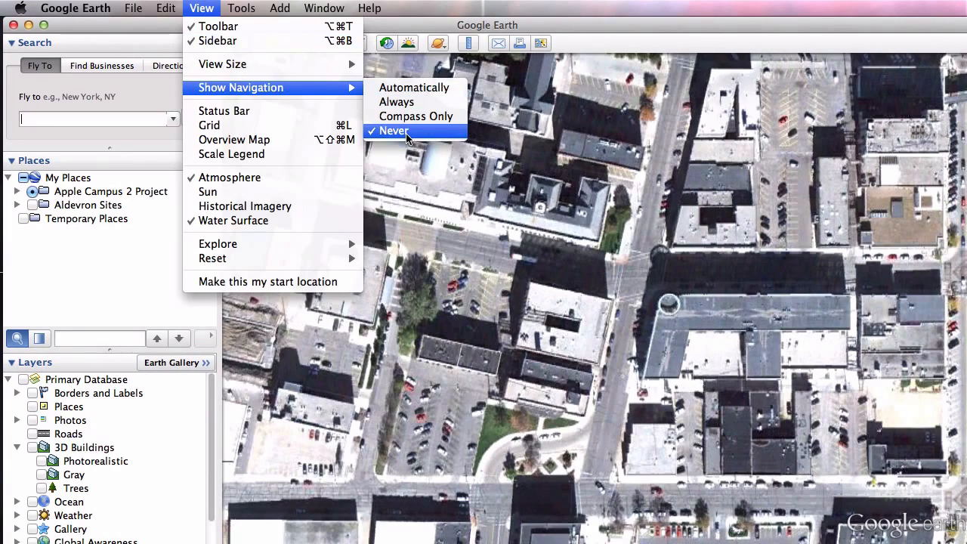
{"action": "left_click", "coordinate": [547, 129]}
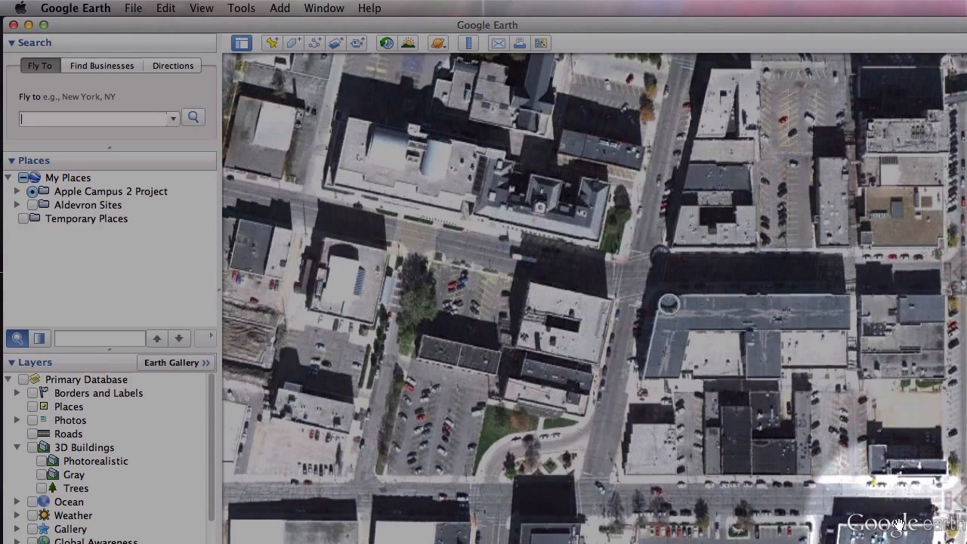
Locate the long white-roofed building with the large parking lot northwest of downtown Fargo and compare close and wide views
{"action": "scroll", "coordinate": [882, 469], "scroll_direction": "down", "scroll_amount": 10}
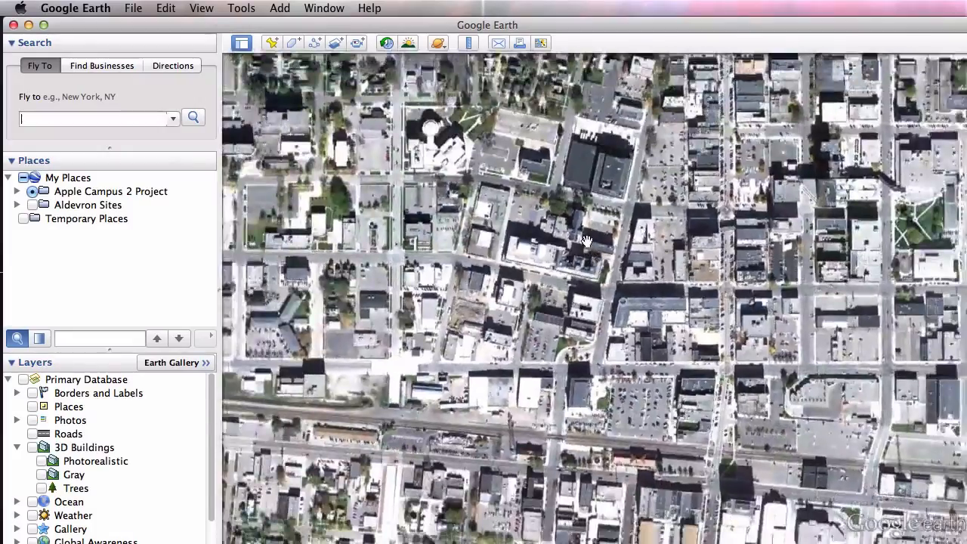
{"action": "left_click_drag", "start_coordinate": [459, 176], "coordinate": [653, 325]}
{"action": "scroll", "coordinate": [582, 315], "scroll_direction": "up", "scroll_amount": 3}
{"action": "scroll", "coordinate": [581, 316], "scroll_direction": "up", "scroll_amount": 6}
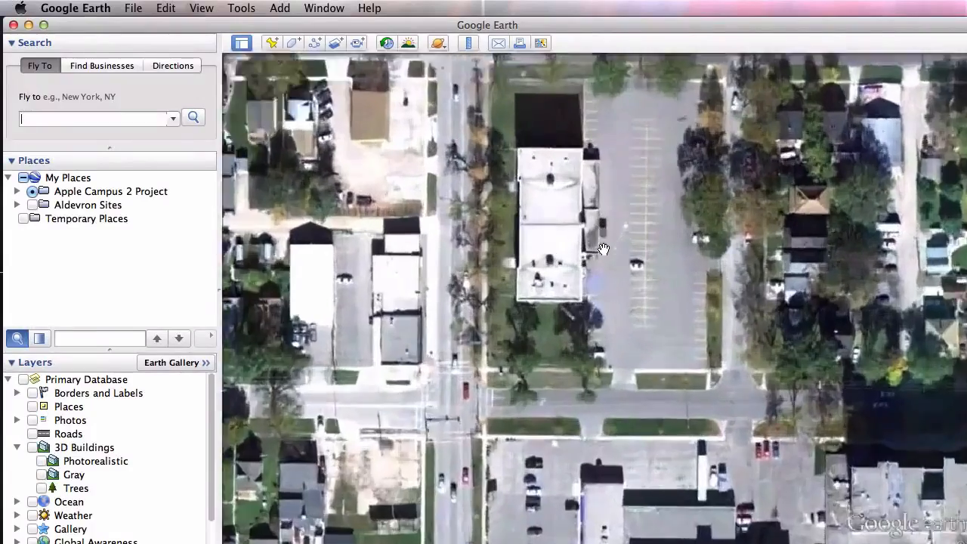
{"action": "left_click_drag", "start_coordinate": [603, 248], "coordinate": [598, 336]}
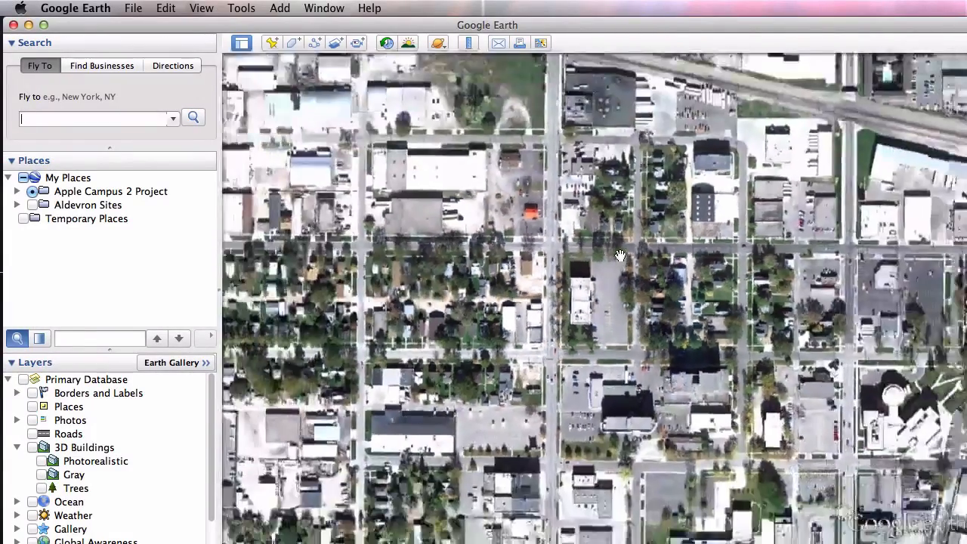
{"action": "scroll", "coordinate": [618, 261], "scroll_direction": "down", "scroll_amount": 3}
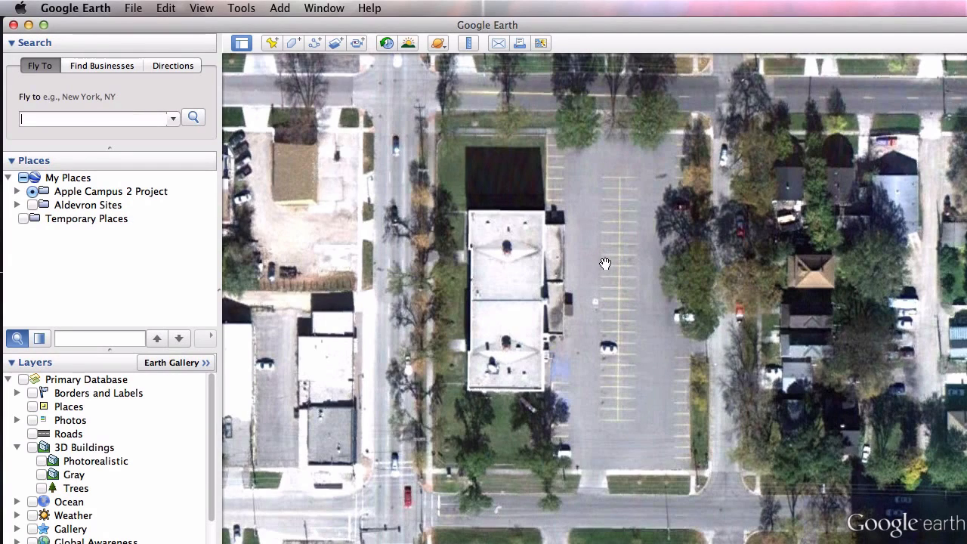
Look up the Save Image command among the save options in Google Earth on the Mac without running it
{"action": "left_click", "coordinate": [171, 7]}
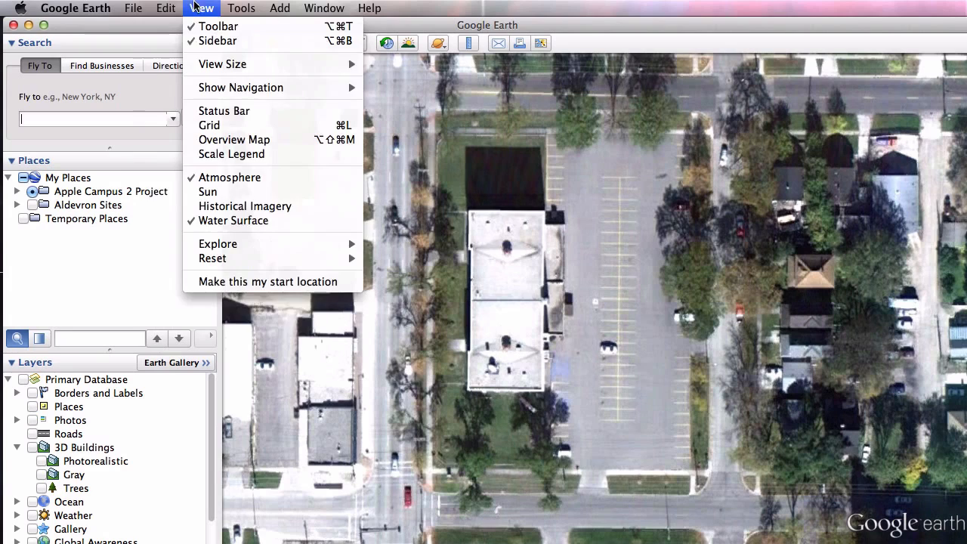
{"action": "mouse_move", "coordinate": [132, 9]}
{"action": "mouse_move", "coordinate": [141, 43]}
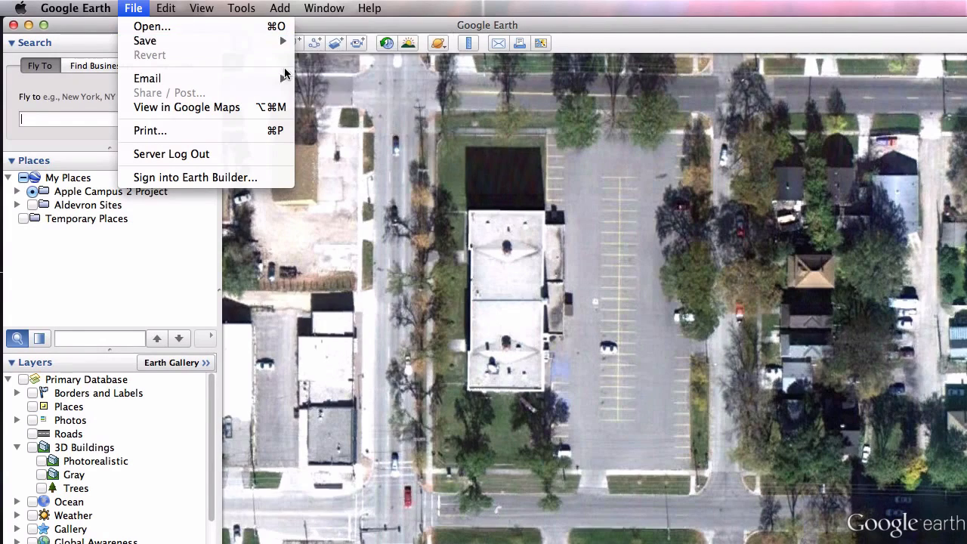
{"action": "mouse_move", "coordinate": [182, 45]}
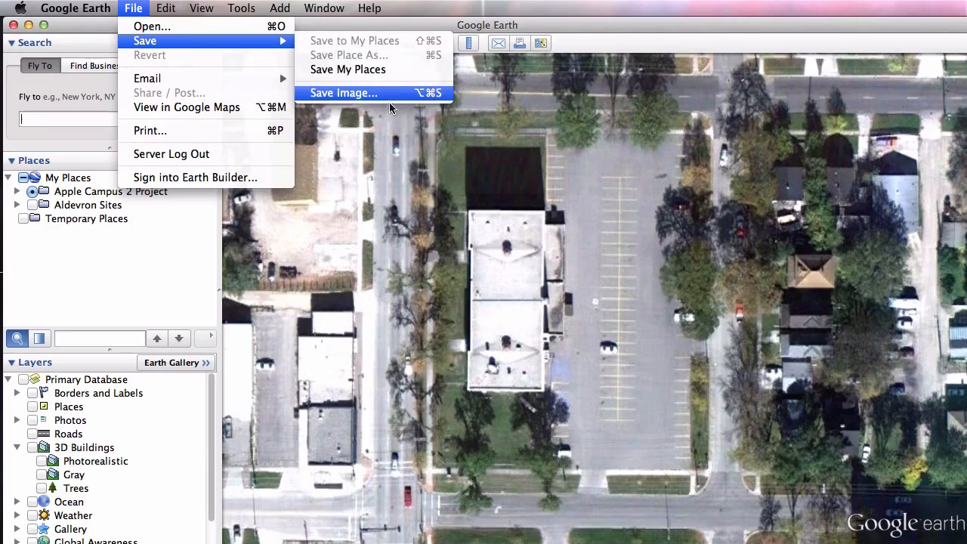
Switch to Google Earth Pro in the Windows 7 virtual machine and open the Save Image resolution options for the Fargo view
{"action": "key", "text": "super+Tab"}
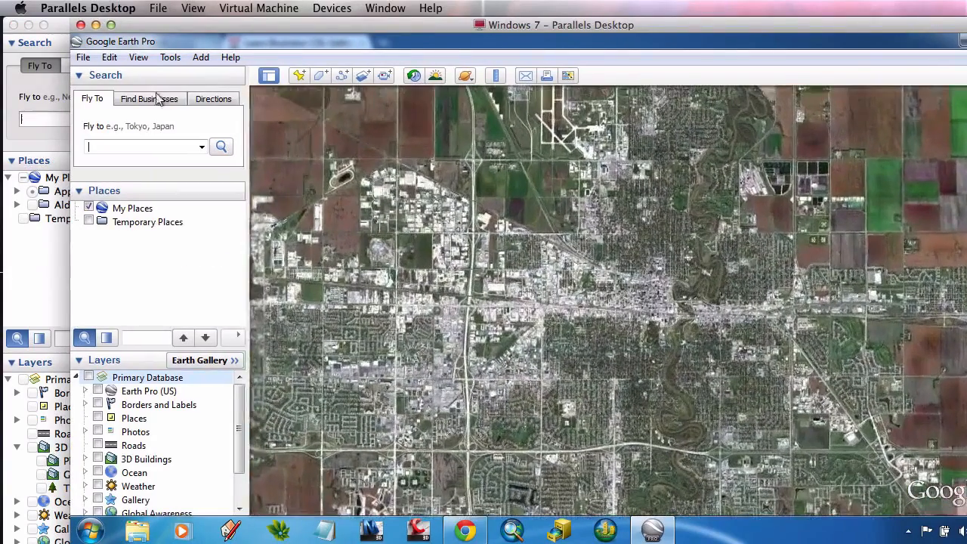
{"action": "left_click", "coordinate": [110, 60]}
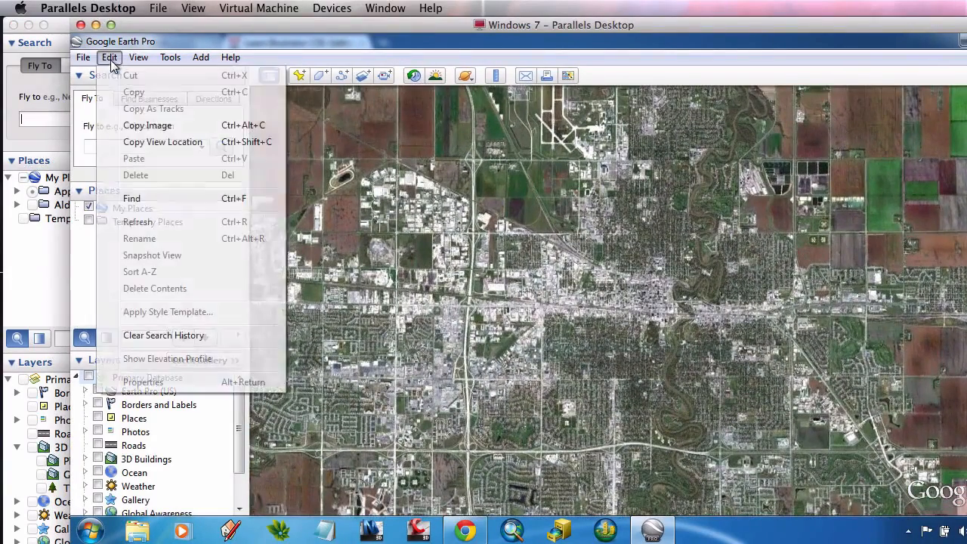
{"action": "left_click", "coordinate": [111, 60]}
{"action": "left_click", "coordinate": [110, 61]}
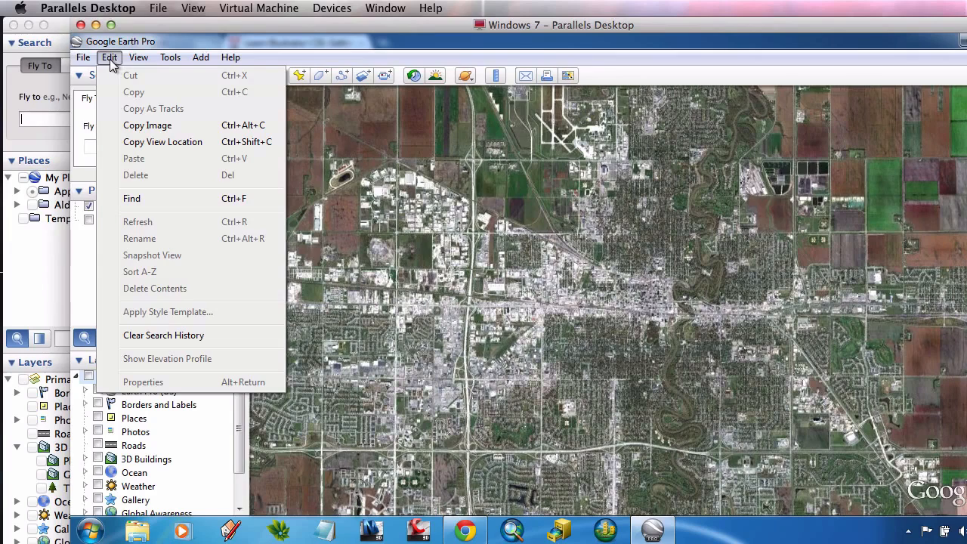
{"action": "mouse_move", "coordinate": [79, 58]}
{"action": "mouse_move", "coordinate": [119, 97]}
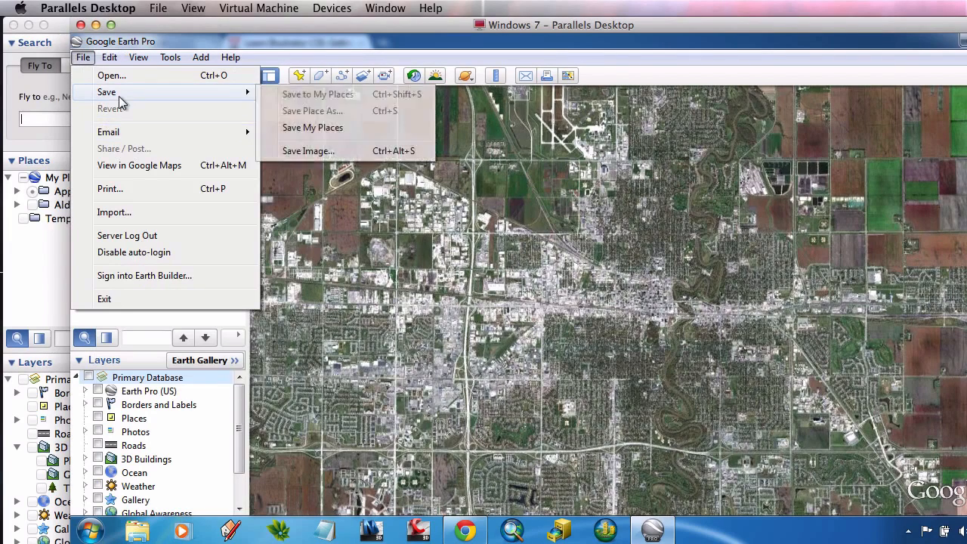
{"action": "left_click", "coordinate": [352, 151]}
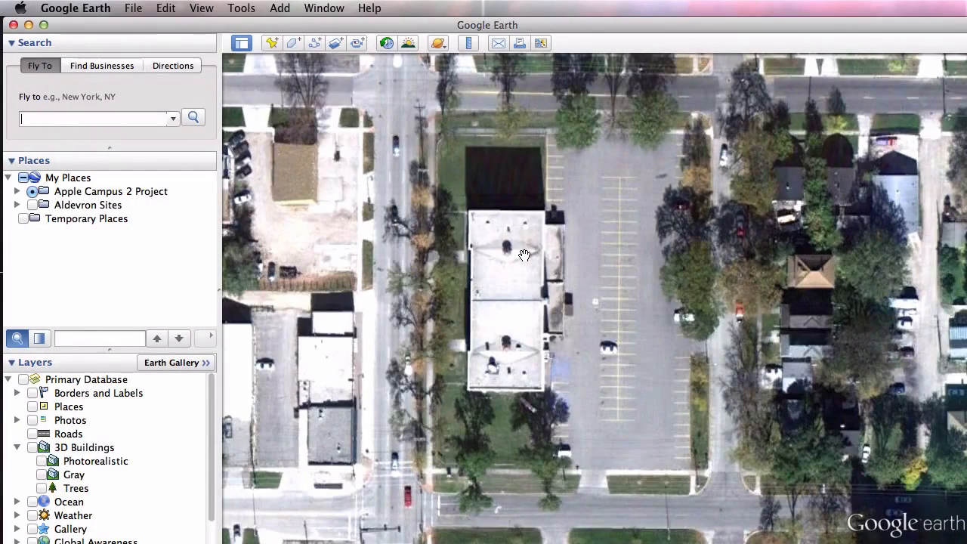
In Google Earth on the Mac, examine the white-roofed building's roof corner and parking stripes up close, then the whole site again
{"action": "scroll", "coordinate": [525, 257], "scroll_direction": "up", "scroll_amount": 5}
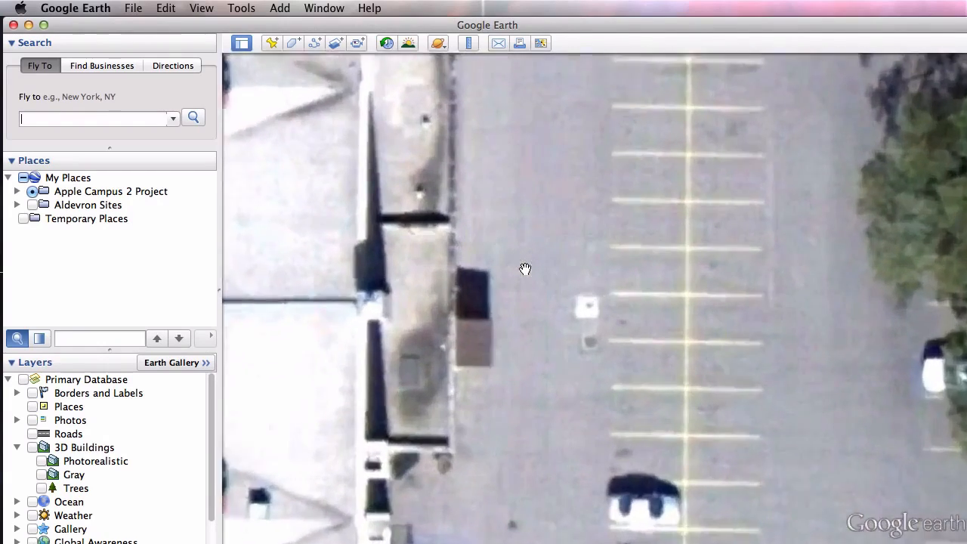
{"action": "left_click_drag", "start_coordinate": [523, 271], "coordinate": [669, 397]}
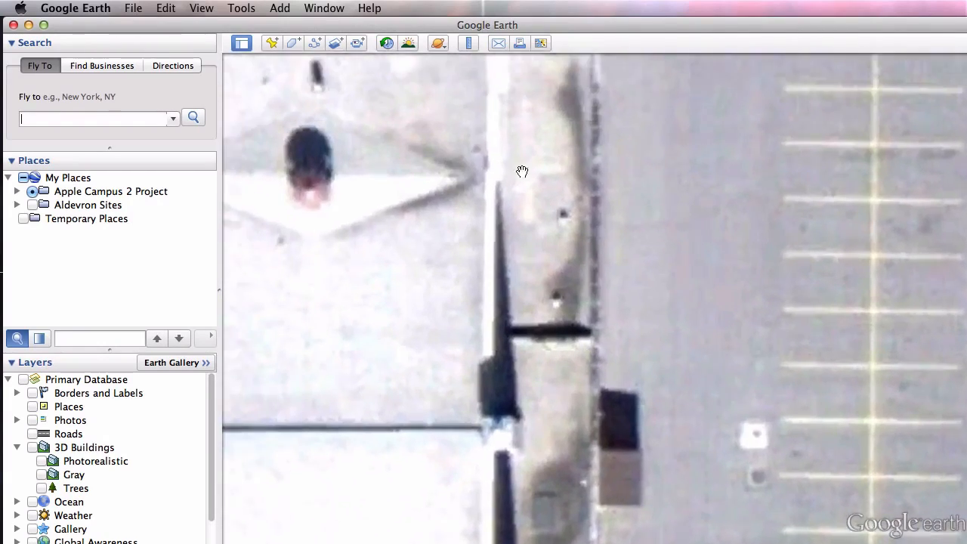
{"action": "left_click_drag", "start_coordinate": [506, 144], "coordinate": [600, 403]}
{"action": "scroll", "coordinate": [625, 278], "scroll_direction": "up", "scroll_amount": 3}
{"action": "left_click_drag", "start_coordinate": [597, 245], "coordinate": [612, 263]}
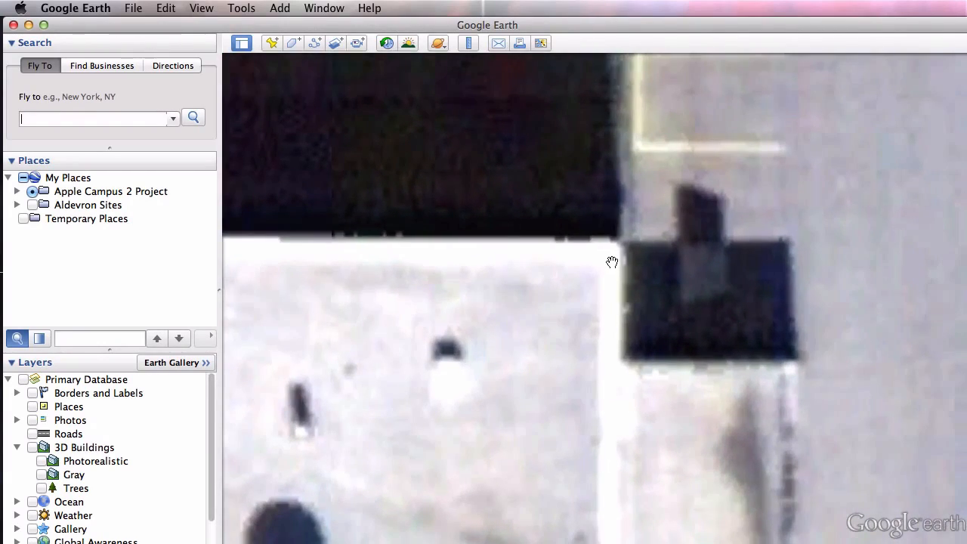
{"action": "scroll", "coordinate": [612, 262], "scroll_direction": "up", "scroll_amount": 3}
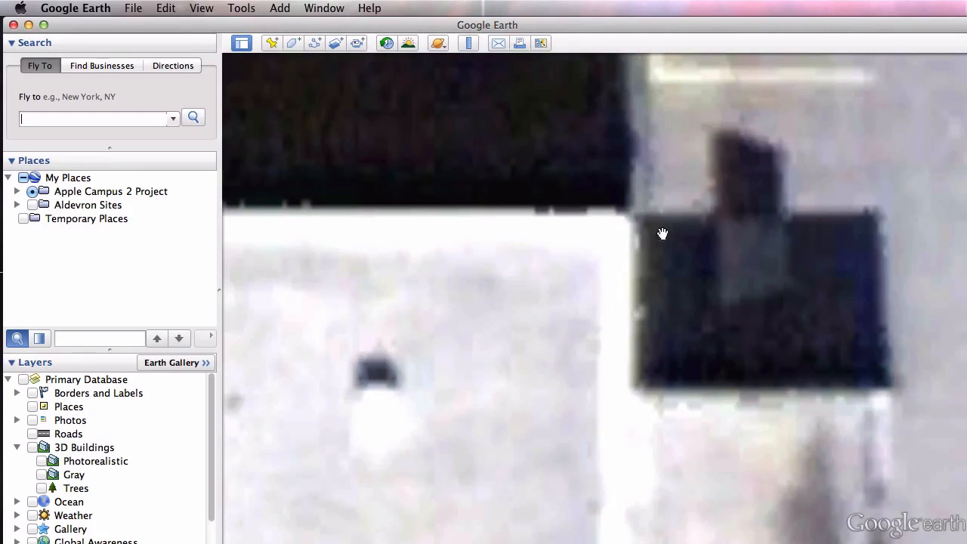
{"action": "left_click_drag", "start_coordinate": [663, 206], "coordinate": [557, 324]}
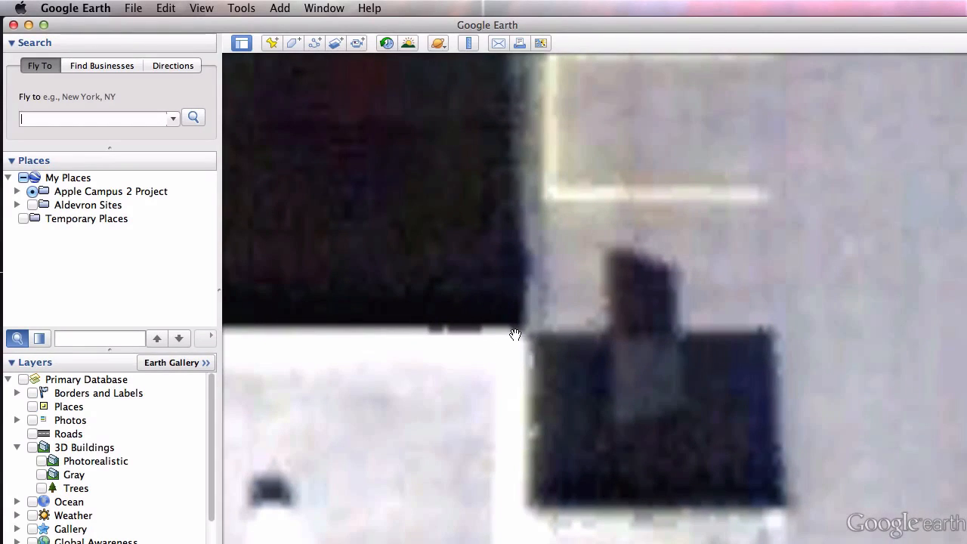
{"action": "scroll", "coordinate": [589, 306], "scroll_direction": "down", "scroll_amount": 3}
{"action": "scroll", "coordinate": [587, 307], "scroll_direction": "up", "scroll_amount": 5}
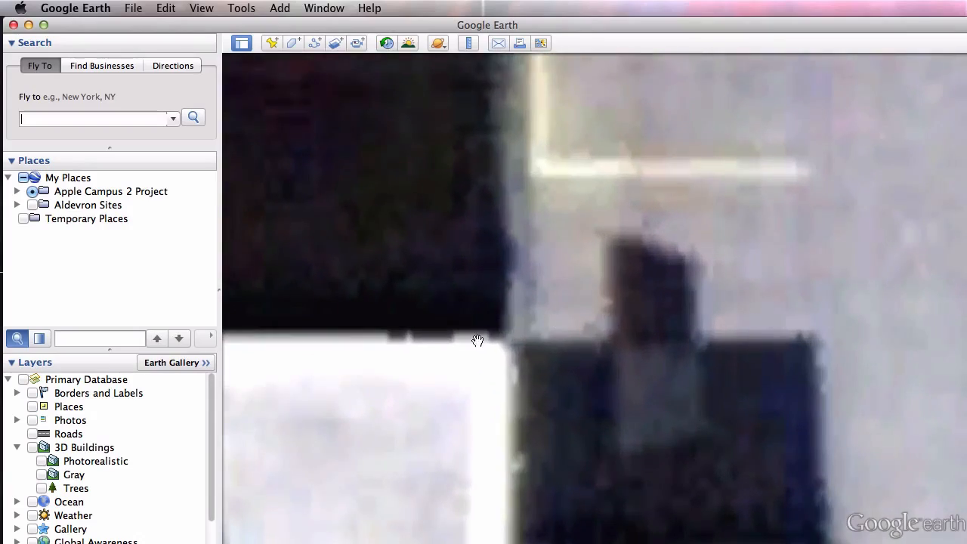
{"action": "scroll", "coordinate": [483, 336], "scroll_direction": "down", "scroll_amount": 5}
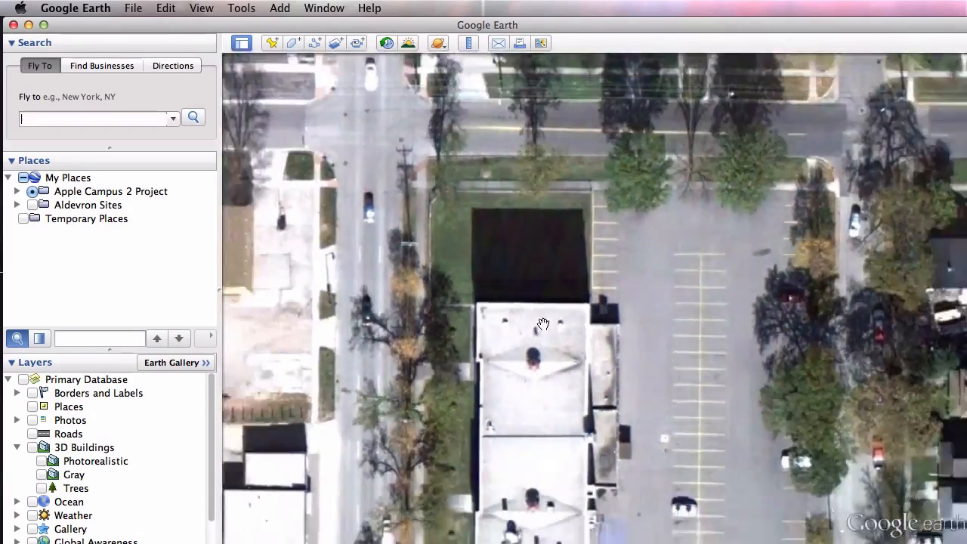
{"action": "scroll", "coordinate": [542, 325], "scroll_direction": "down", "scroll_amount": 5}
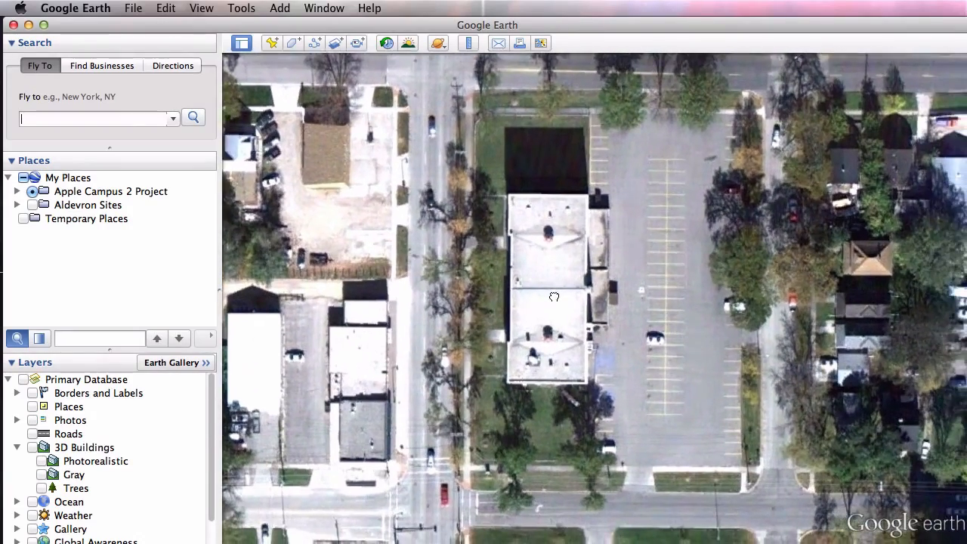
{"action": "left_click_drag", "start_coordinate": [554, 297], "coordinate": [524, 309]}
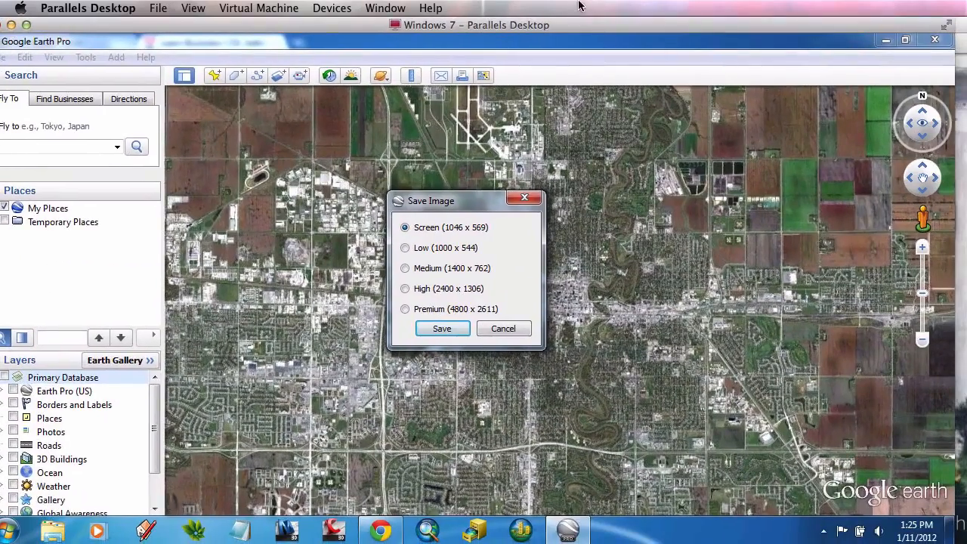
Switch to Chrome in the Windows 7 virtual machine, show the Blackboard Class Notes page and close the Learn Illustrator CS5 page
{"action": "left_click", "coordinate": [380, 531]}
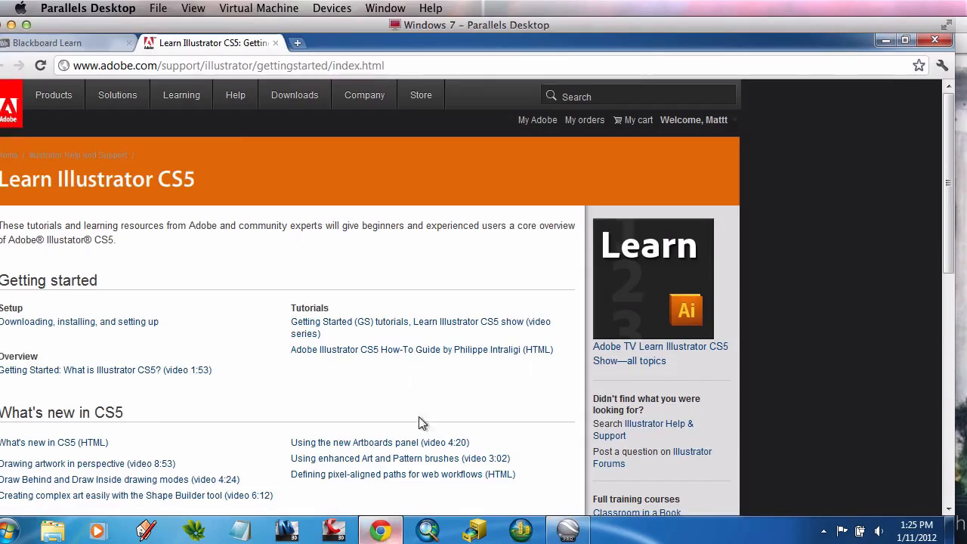
{"action": "left_click", "coordinate": [114, 45]}
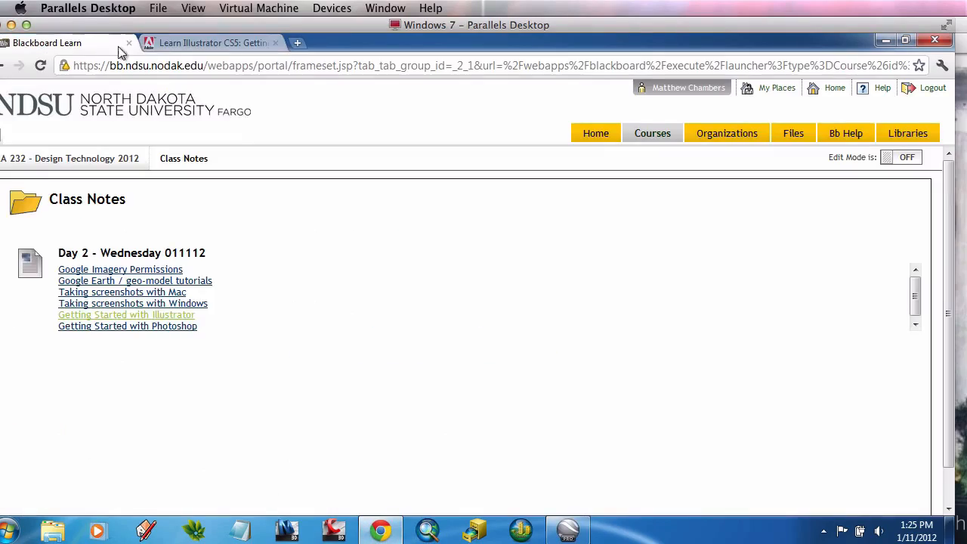
{"action": "left_click", "coordinate": [275, 42]}
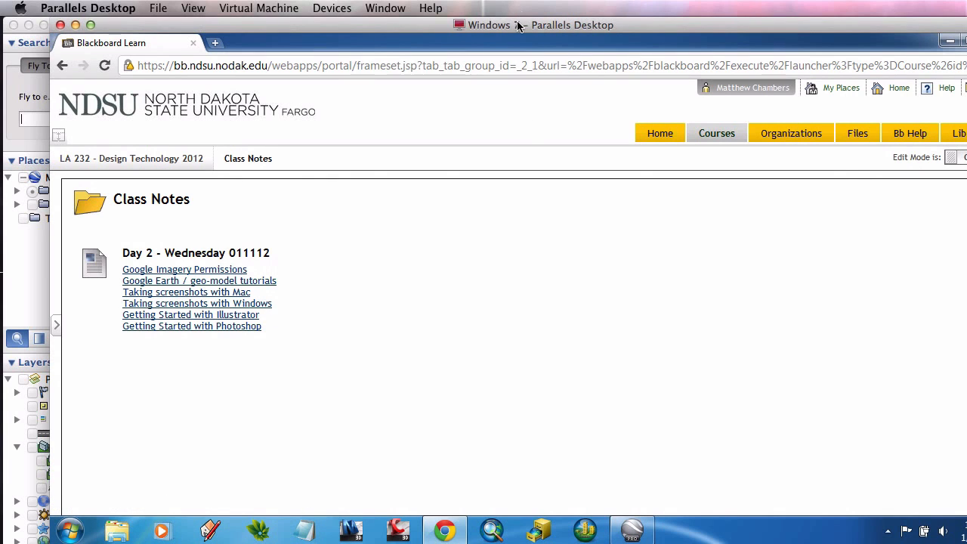
Move the Windows 7 virtual machine window out of the way and bring Google Earth on the Mac to the front
{"action": "left_click_drag", "start_coordinate": [519, 27], "coordinate": [532, 410]}
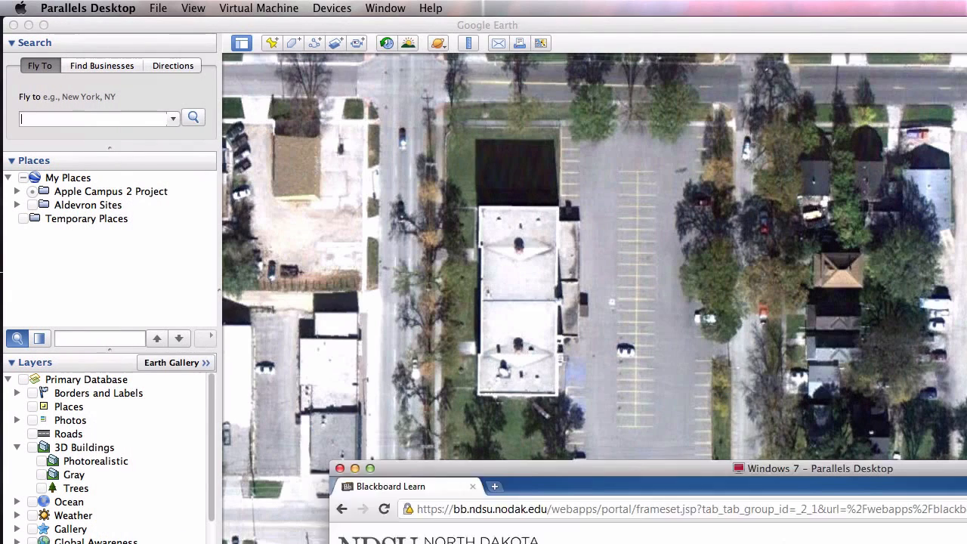
{"action": "left_click", "coordinate": [744, 230]}
{"action": "left_click", "coordinate": [681, 22]}
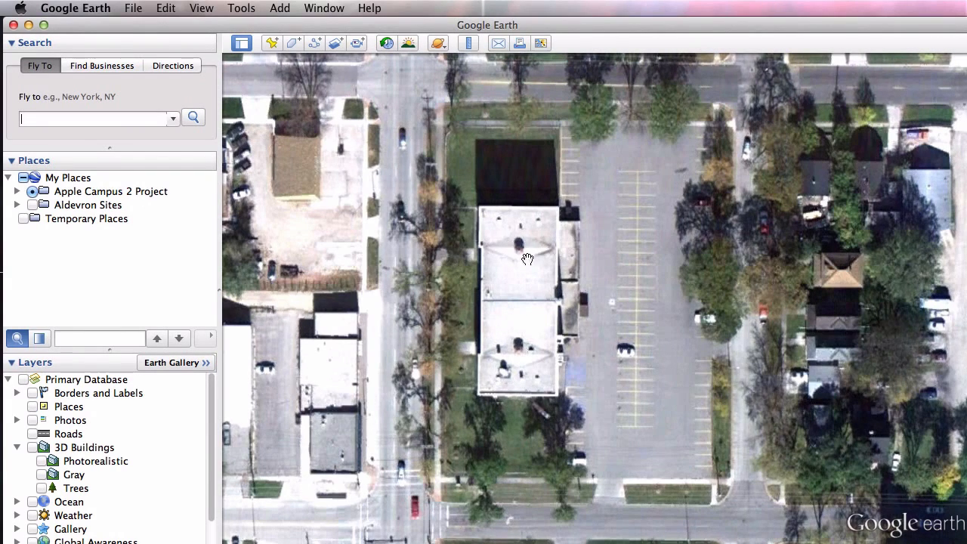
Frame the street intersection northwest of the white-roofed building up close and capture that map area as a screenshot
{"action": "left_click_drag", "start_coordinate": [513, 283], "coordinate": [712, 461]}
{"action": "scroll", "coordinate": [707, 355], "scroll_direction": "up", "scroll_amount": 5}
{"action": "left_click_drag", "start_coordinate": [752, 335], "coordinate": [686, 308]}
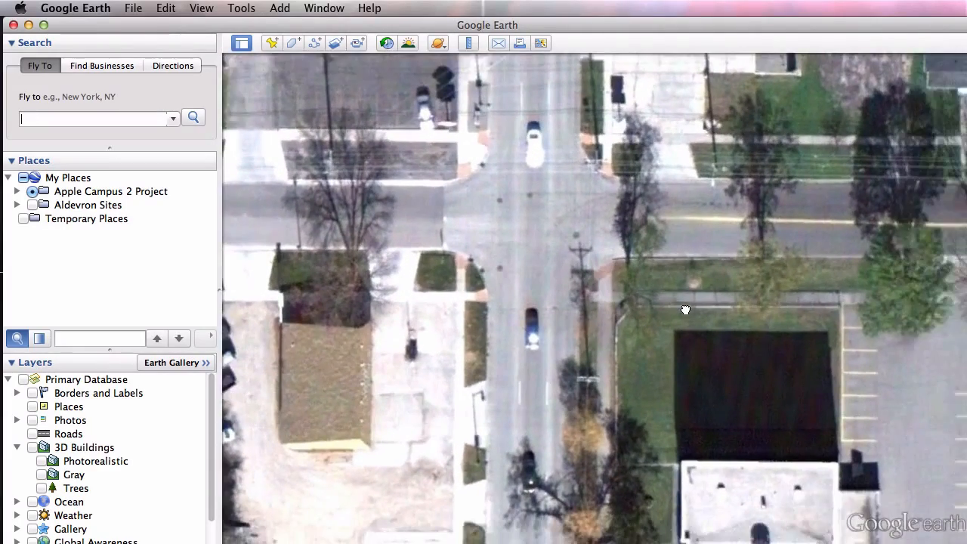
{"action": "scroll", "coordinate": [686, 309], "scroll_direction": "up", "scroll_amount": 3}
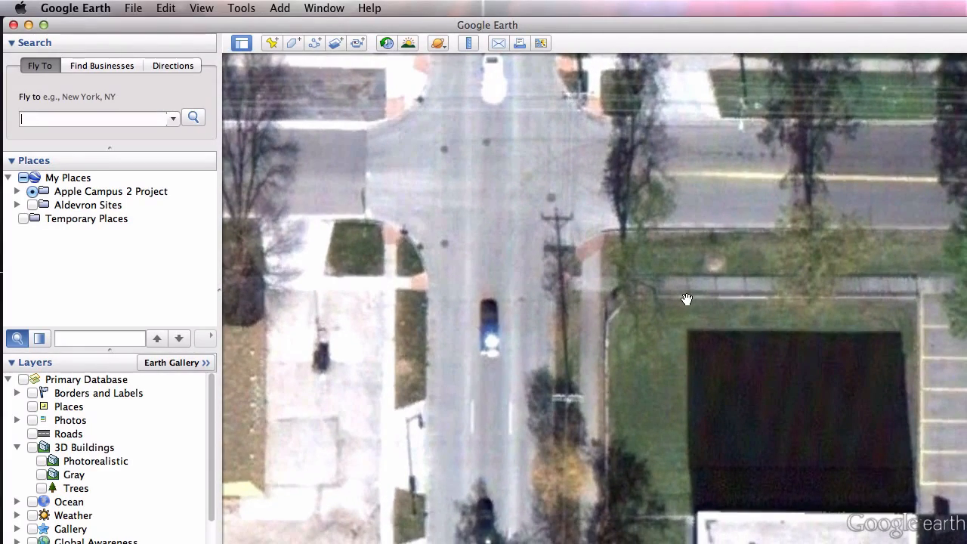
{"action": "key", "text": "super+shift+4"}
{"action": "left_click_drag", "start_coordinate": [234, 65], "coordinate": [959, 502]}
Capture overlapping screenshot areas of the parking lot's north end and of the lot directly east of the building at the same zoom
{"action": "left_click_drag", "start_coordinate": [896, 401], "coordinate": [315, 430]}
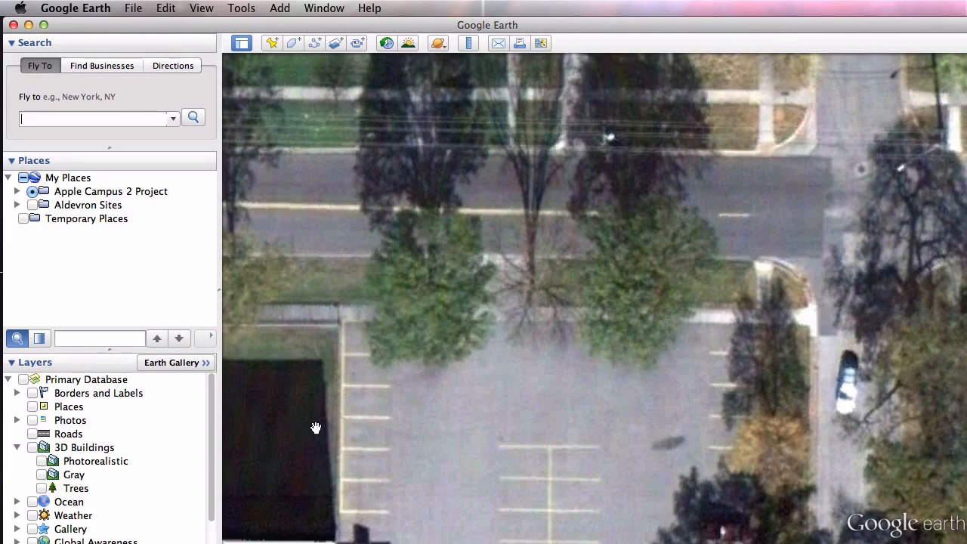
{"action": "key", "text": "super+shift+4"}
{"action": "left_click_drag", "start_coordinate": [234, 64], "coordinate": [964, 508]}
{"action": "left_click_drag", "start_coordinate": [493, 492], "coordinate": [509, 96]}
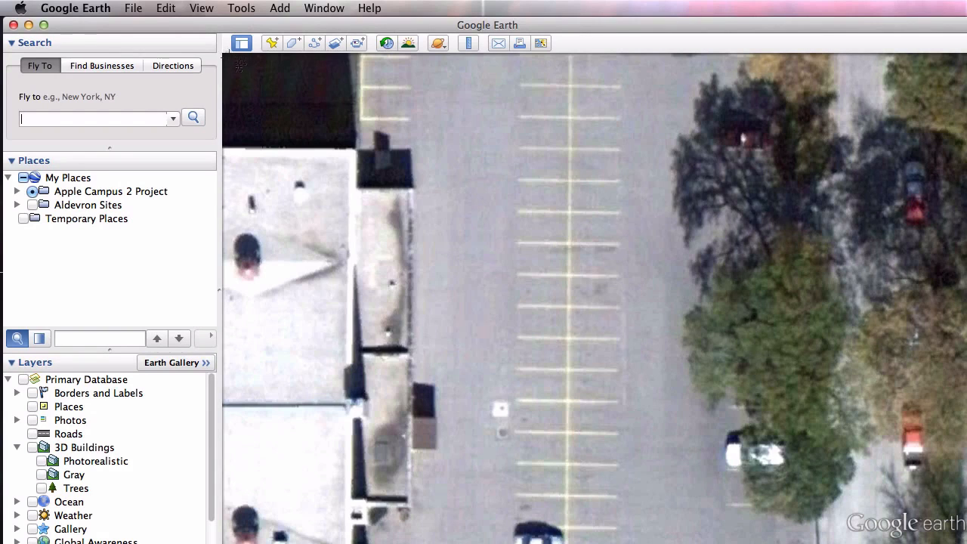
{"action": "left_click_drag", "start_coordinate": [231, 61], "coordinate": [944, 496]}
Examine the southern part of the parking lot, then compare the whole site with its surrounding blocks at wide and close zoom
{"action": "left_click_drag", "start_coordinate": [690, 504], "coordinate": [705, 162]}
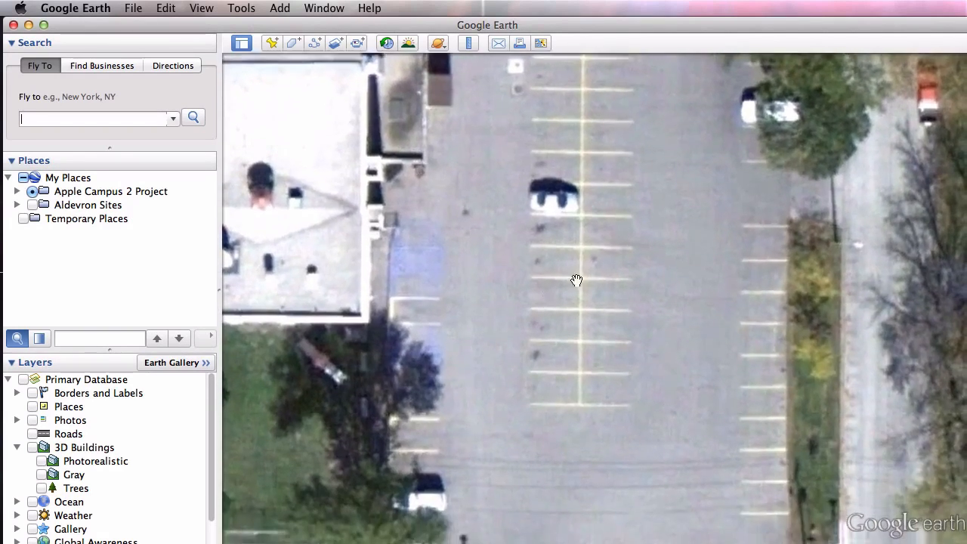
{"action": "left_click_drag", "start_coordinate": [576, 281], "coordinate": [606, 283]}
{"action": "scroll", "coordinate": [488, 295], "scroll_direction": "down", "scroll_amount": 2}
{"action": "scroll", "coordinate": [488, 295], "scroll_direction": "down", "scroll_amount": 5}
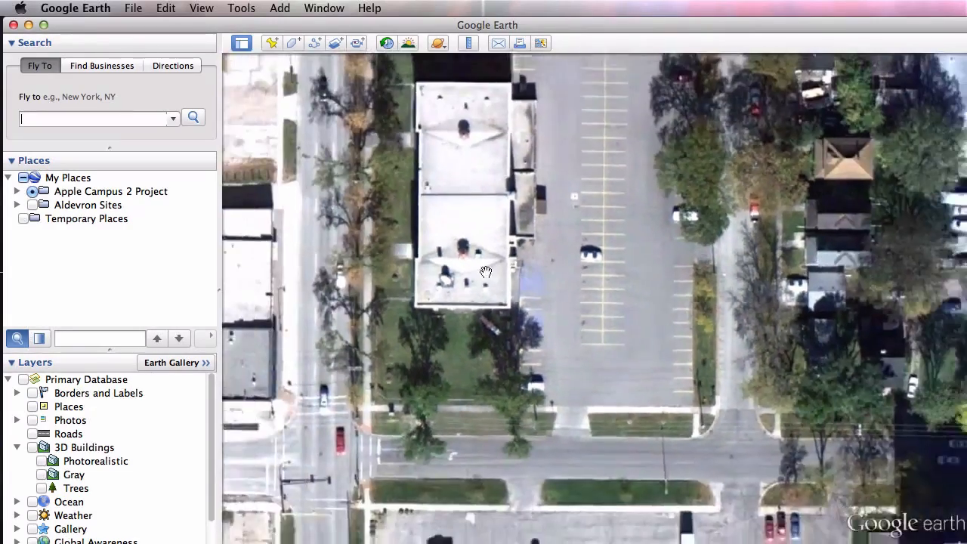
{"action": "left_click_drag", "start_coordinate": [471, 70], "coordinate": [544, 182]}
{"action": "scroll", "coordinate": [544, 183], "scroll_direction": "down", "scroll_amount": 2}
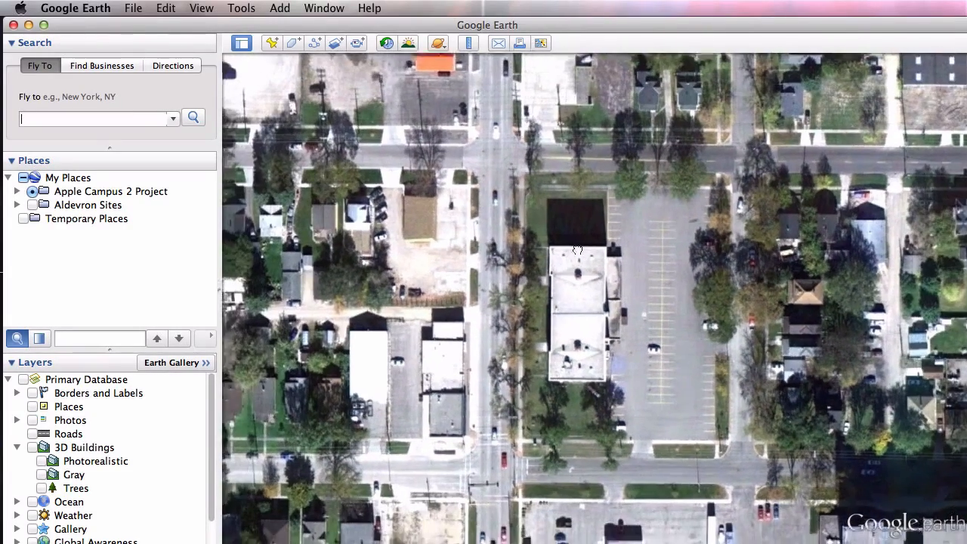
{"action": "left_click_drag", "start_coordinate": [574, 259], "coordinate": [526, 250]}
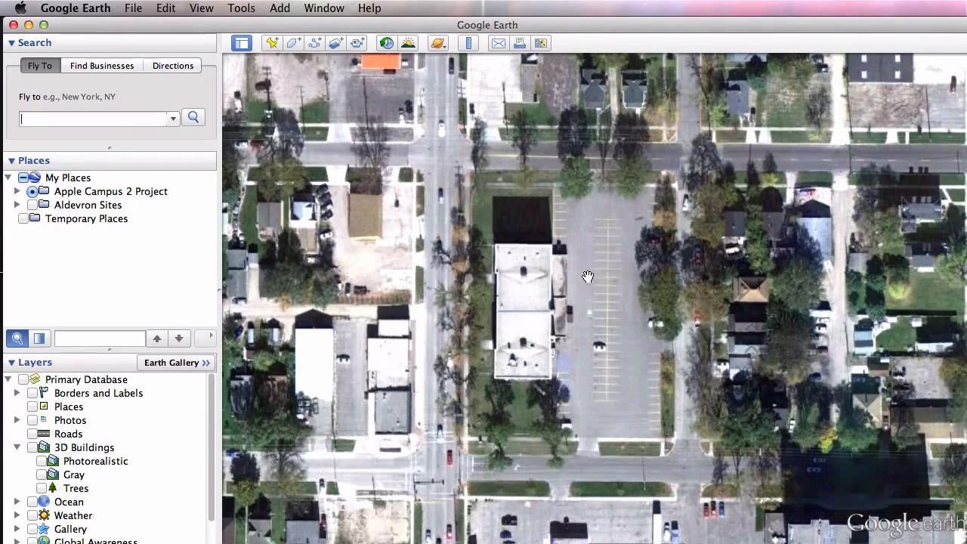
{"action": "left_click_drag", "start_coordinate": [588, 278], "coordinate": [561, 268]}
{"action": "scroll", "coordinate": [490, 318], "scroll_direction": "up", "scroll_amount": 5}
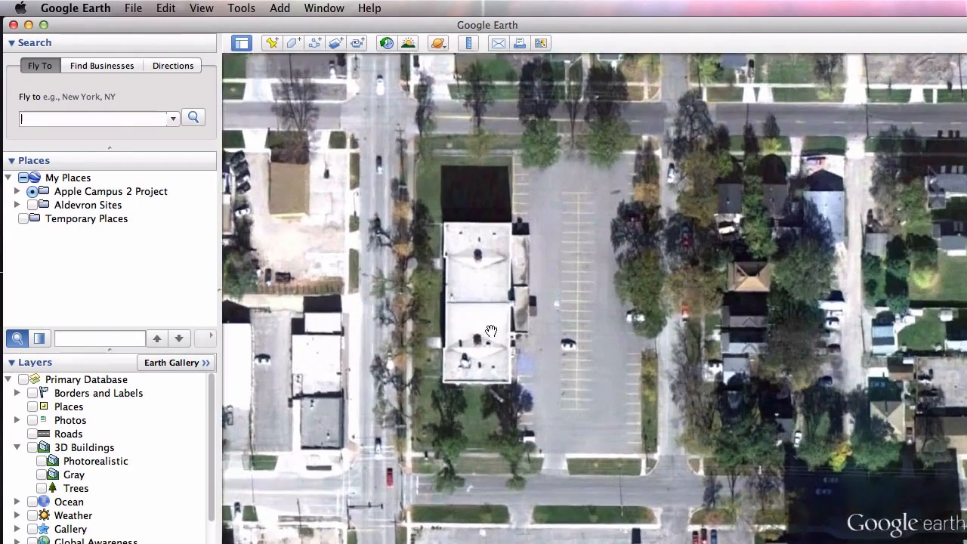
{"action": "scroll", "coordinate": [491, 332], "scroll_direction": "down", "scroll_amount": 5}
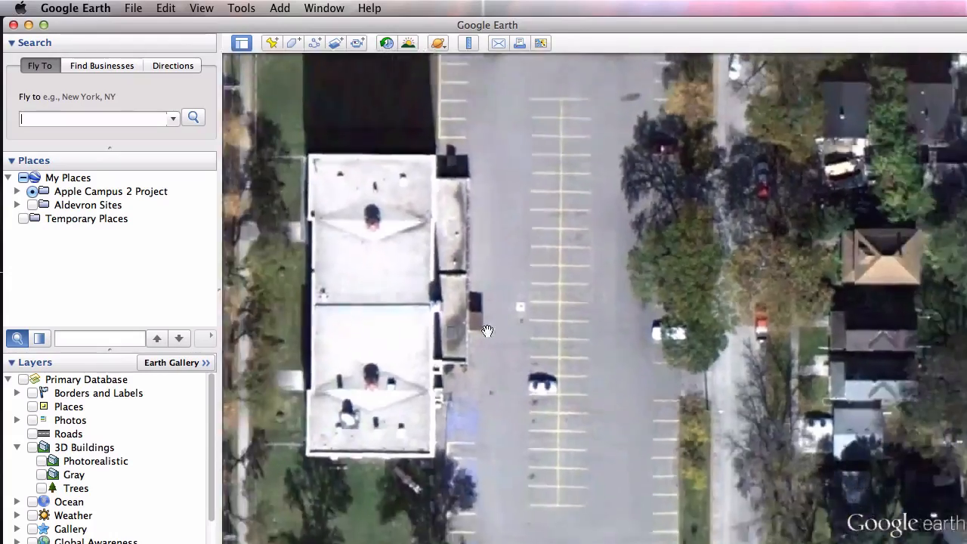
{"action": "scroll", "coordinate": [488, 332], "scroll_direction": "up", "scroll_amount": 5}
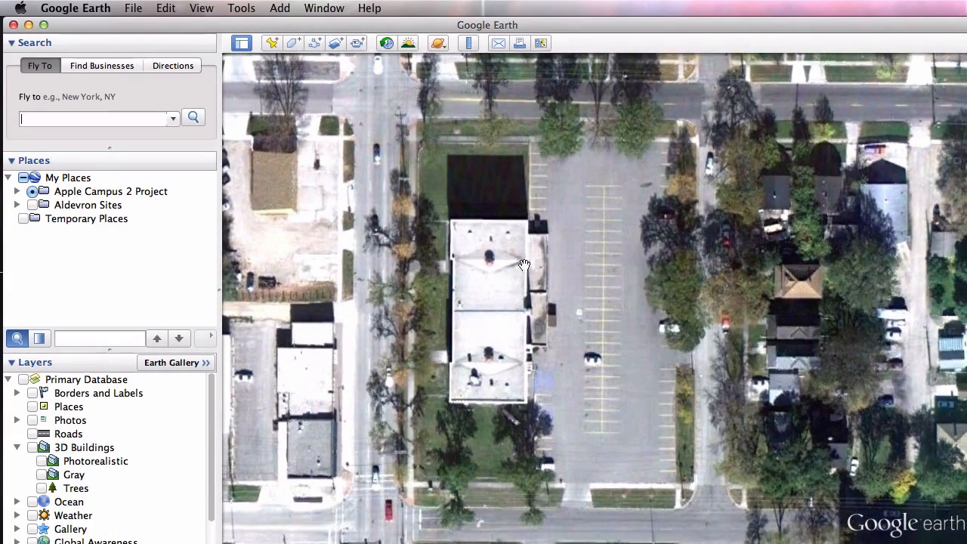
Move the Google Earth window off the desktop and reposition scale.jpg below myBaseplan_sample.pdf
{"action": "left_click_drag", "start_coordinate": [547, 22], "coordinate": [594, 543]}
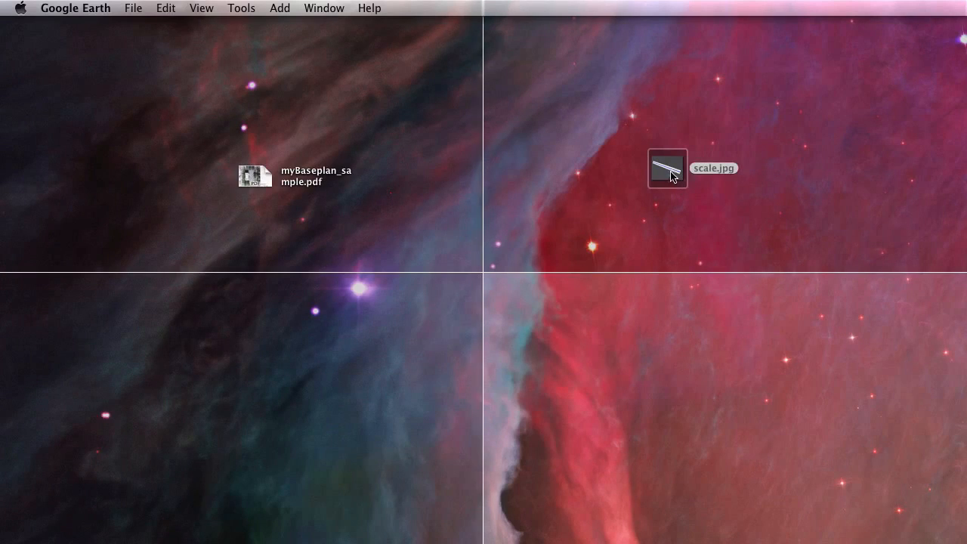
{"action": "left_click_drag", "start_coordinate": [668, 168], "coordinate": [167, 382]}
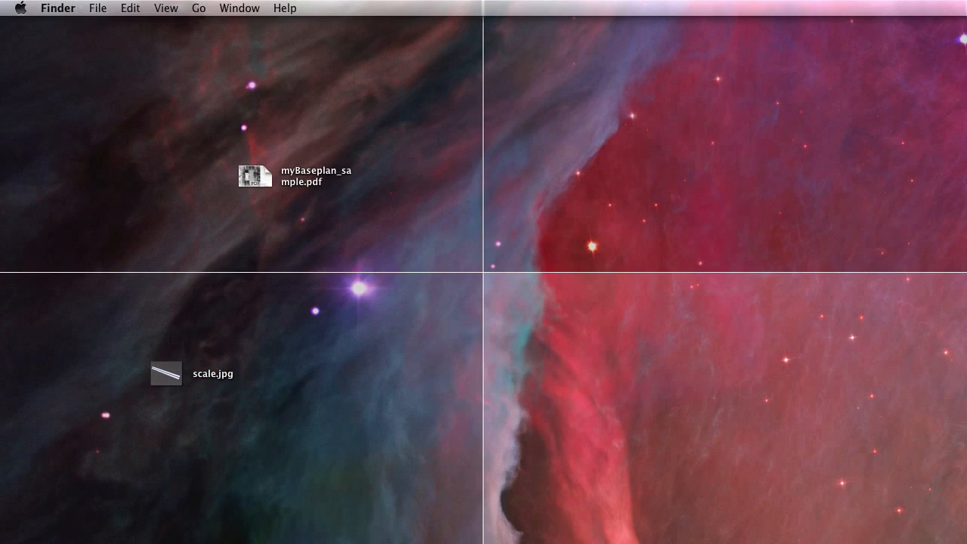
{"action": "left_click", "coordinate": [753, 218]}
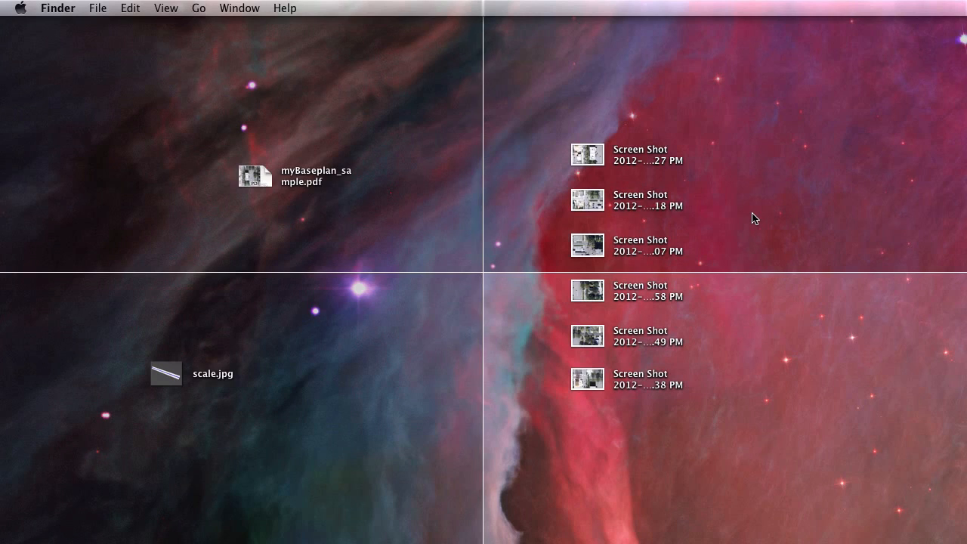
Preview the six Google Earth screenshots on the desktop with Quick Look, comparing their overlapping coverage, and close the preview
{"action": "left_click_drag", "start_coordinate": [765, 393], "coordinate": [574, 140]}
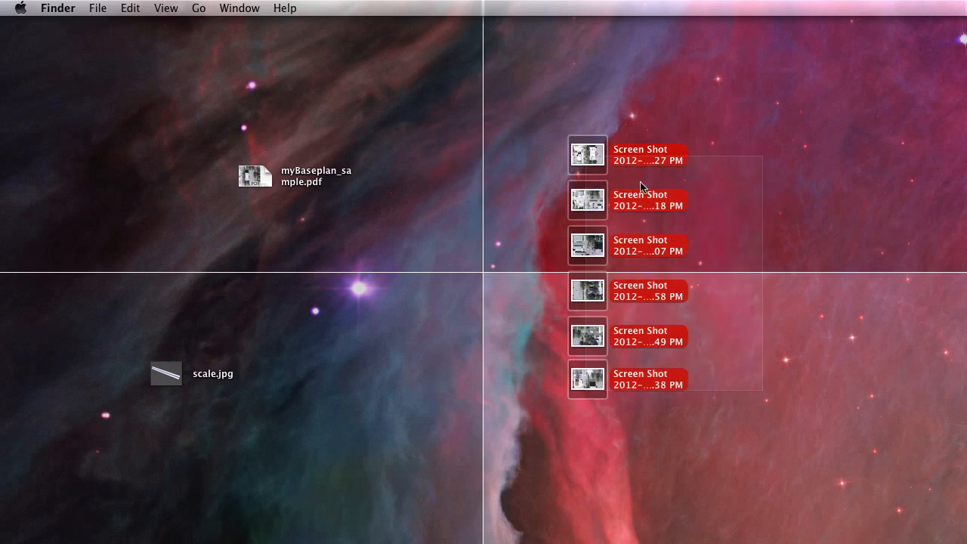
{"action": "key", "text": "space"}
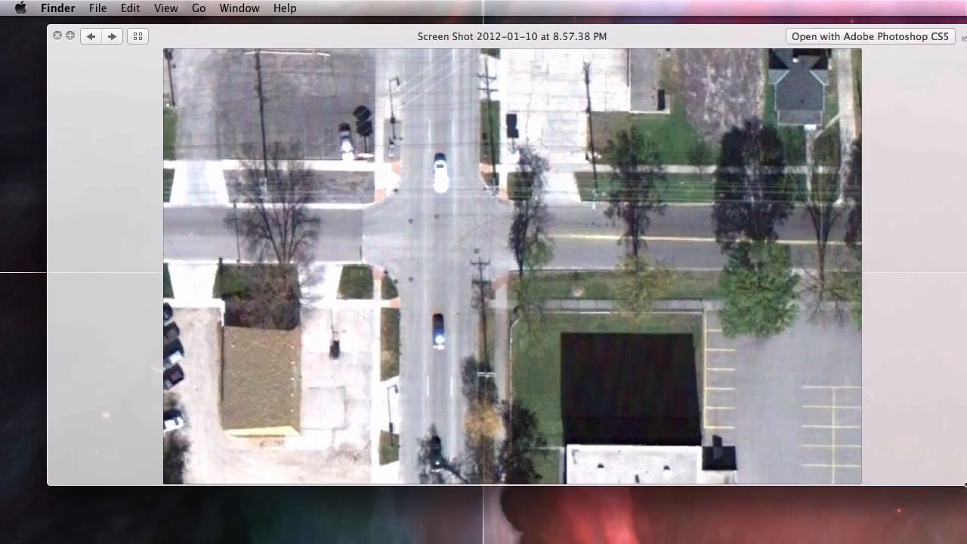
{"action": "key", "text": "Left"}
{"action": "key", "text": "Left"}
{"action": "key", "text": "Left"}
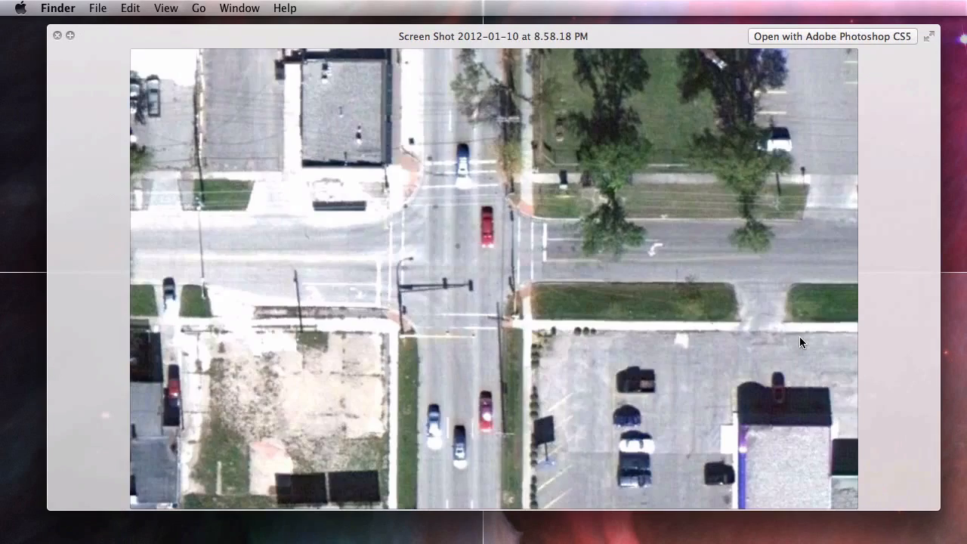
{"action": "key", "text": "Left"}
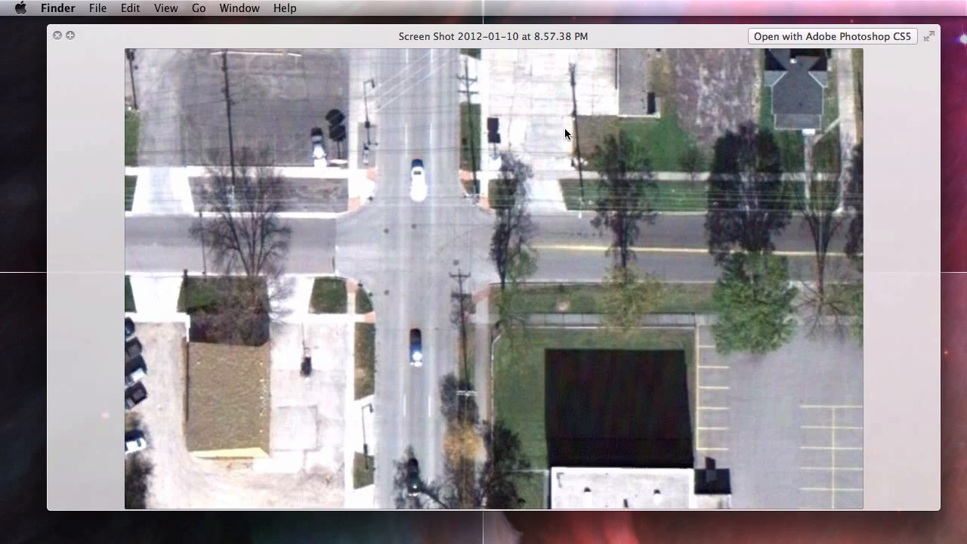
{"action": "left_click", "coordinate": [55, 34]}
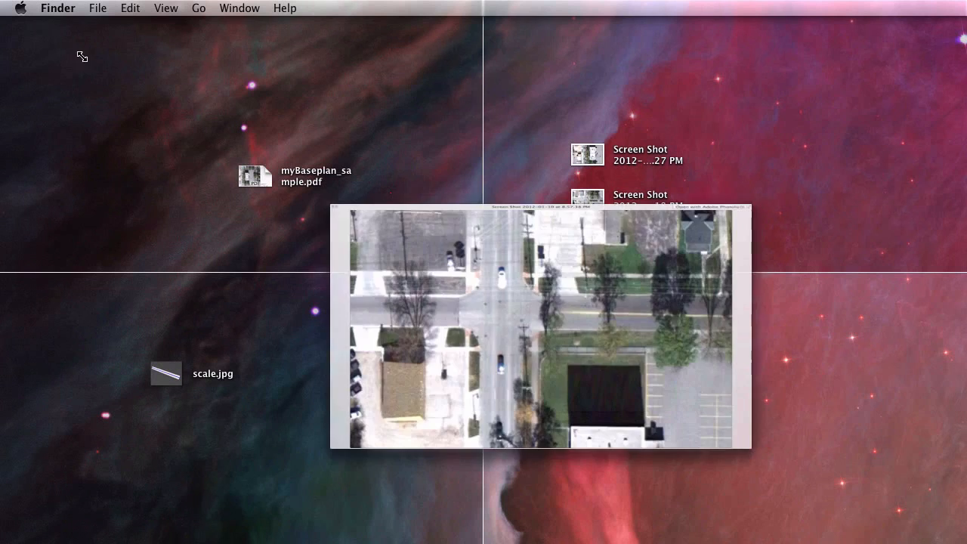
{"action": "left_click", "coordinate": [807, 390]}
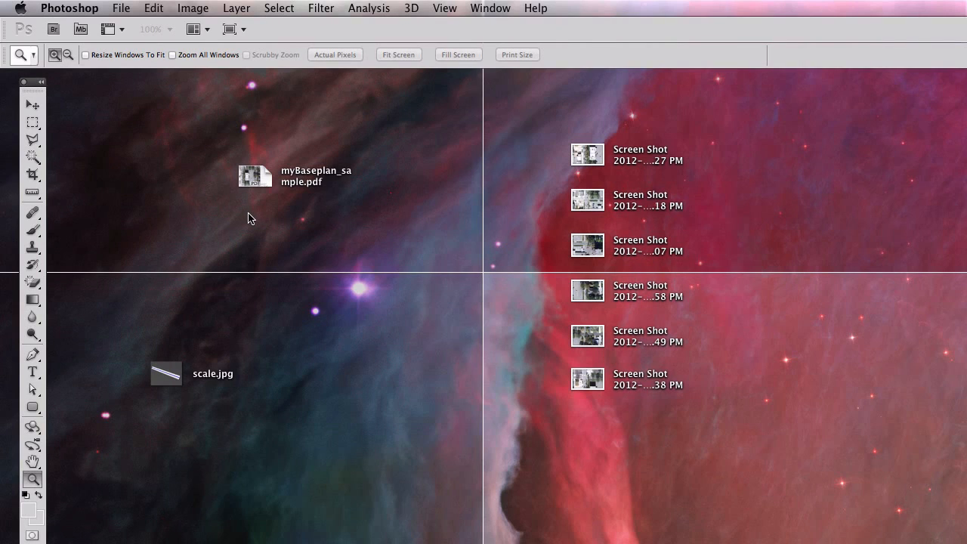
In Photoshop, apply the Essentials (Default) workspace
{"action": "left_click", "coordinate": [487, 9]}
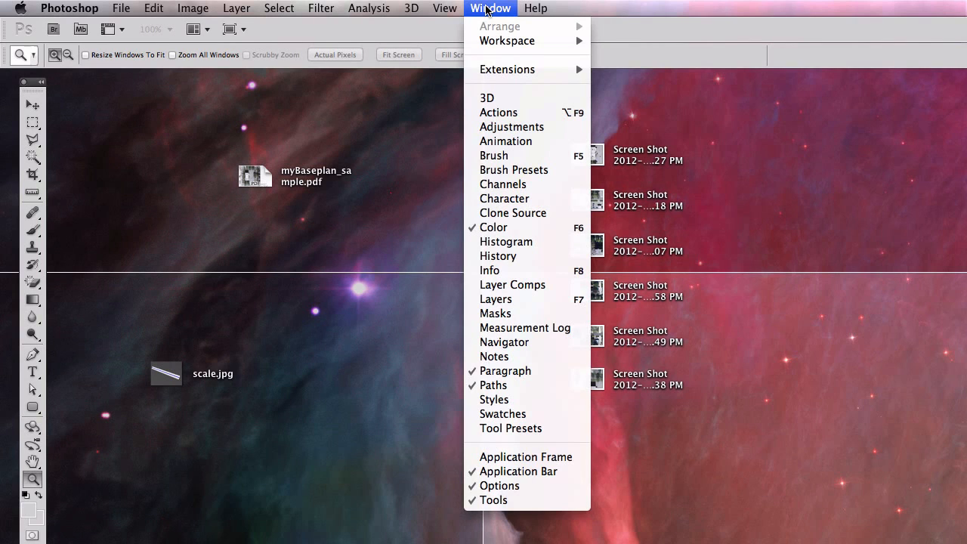
{"action": "mouse_move", "coordinate": [506, 42]}
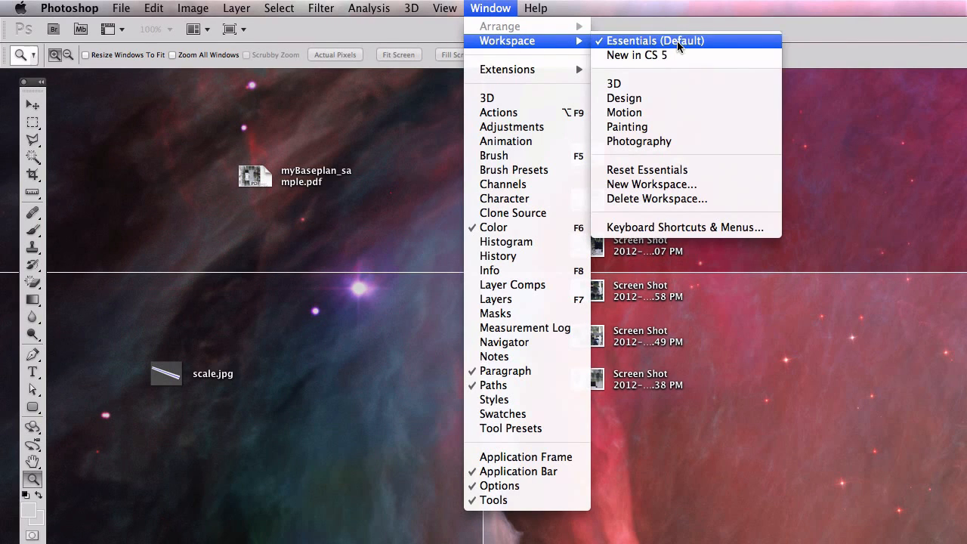
{"action": "left_click", "coordinate": [663, 45]}
{"action": "left_click", "coordinate": [468, 7]}
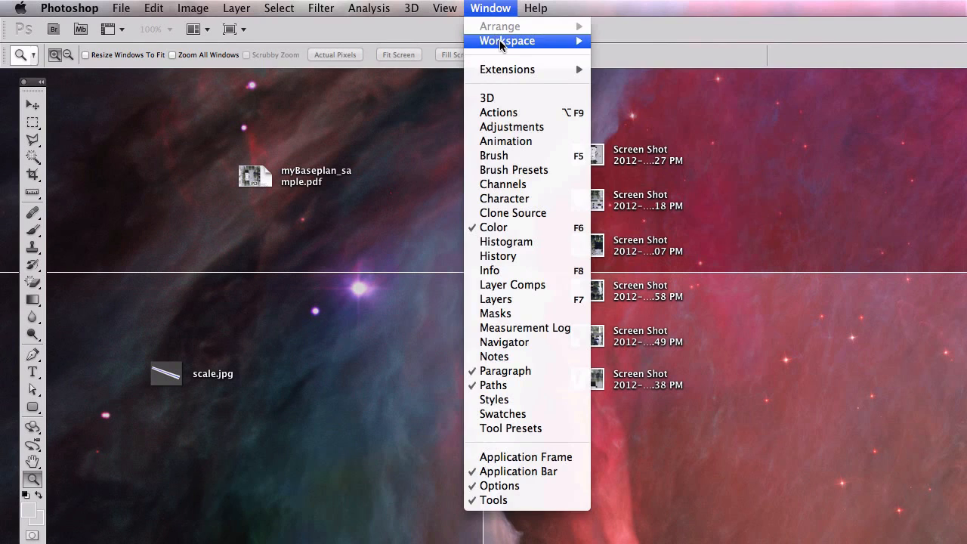
{"action": "left_click", "coordinate": [497, 8]}
Move the Color and Adjustments panel group clear of the work area and dock the Tools panel at the screen edge
{"action": "left_click_drag", "start_coordinate": [966, 75], "coordinate": [485, 70]}
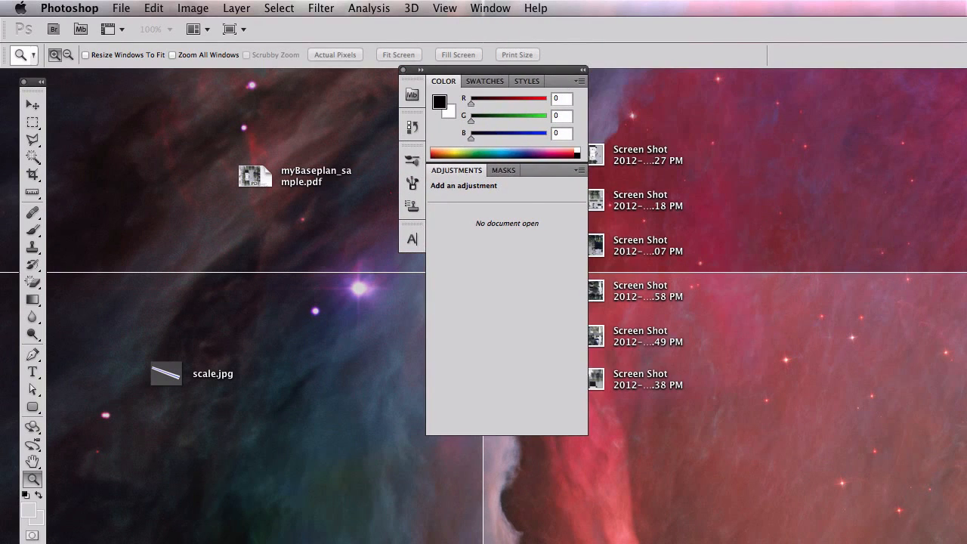
{"action": "mouse_move", "coordinate": [966, 143]}
{"action": "left_mouse_down"}
{"action": "mouse_move", "coordinate": [293, 130]}
{"action": "mouse_move", "coordinate": [966, 136]}
{"action": "left_mouse_up"}
{"action": "left_click_drag", "start_coordinate": [484, 71], "coordinate": [577, 119]}
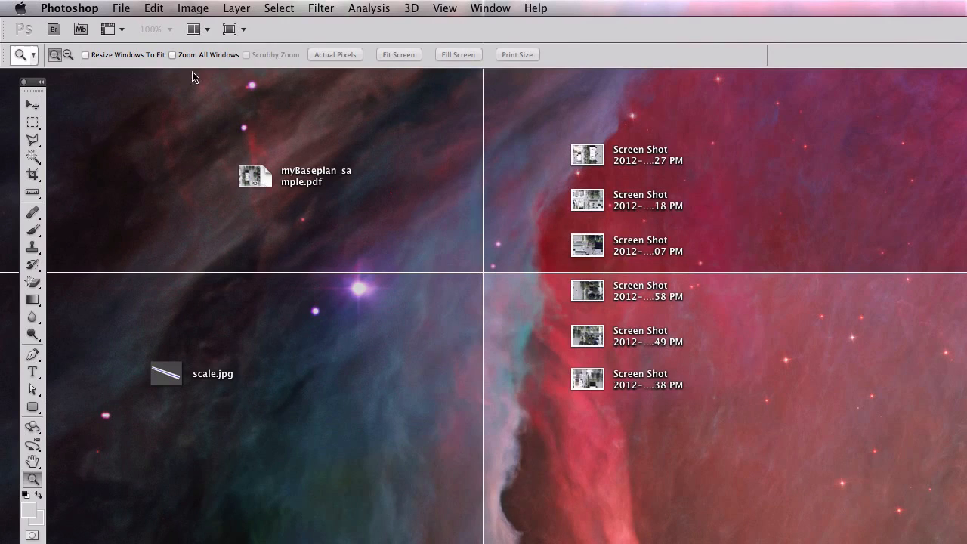
{"action": "left_click_drag", "start_coordinate": [32, 83], "coordinate": [14, 60]}
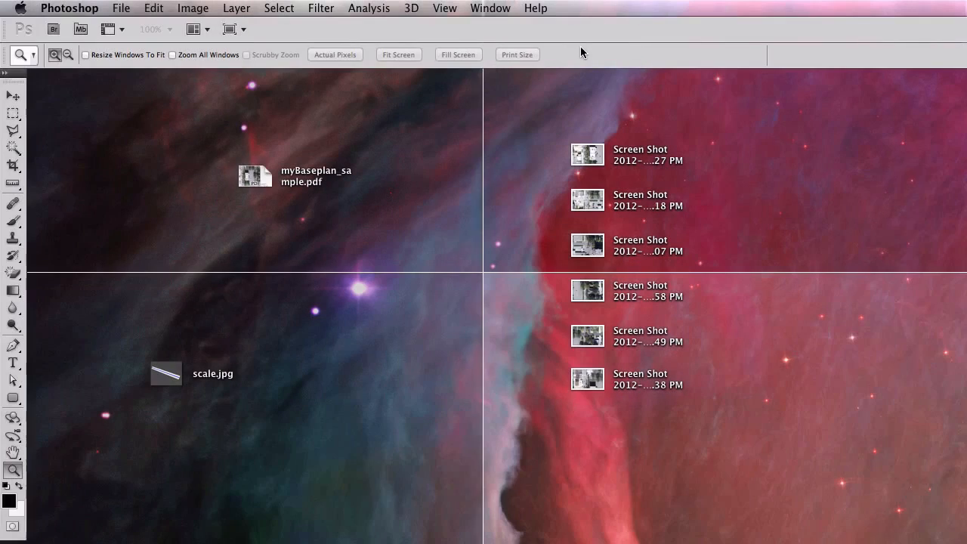
Open the six Screen Shot 2012-01-10 files from the Desktop, from 8.58.27 PM through 8.57.38 PM
{"action": "left_click", "coordinate": [122, 9]}
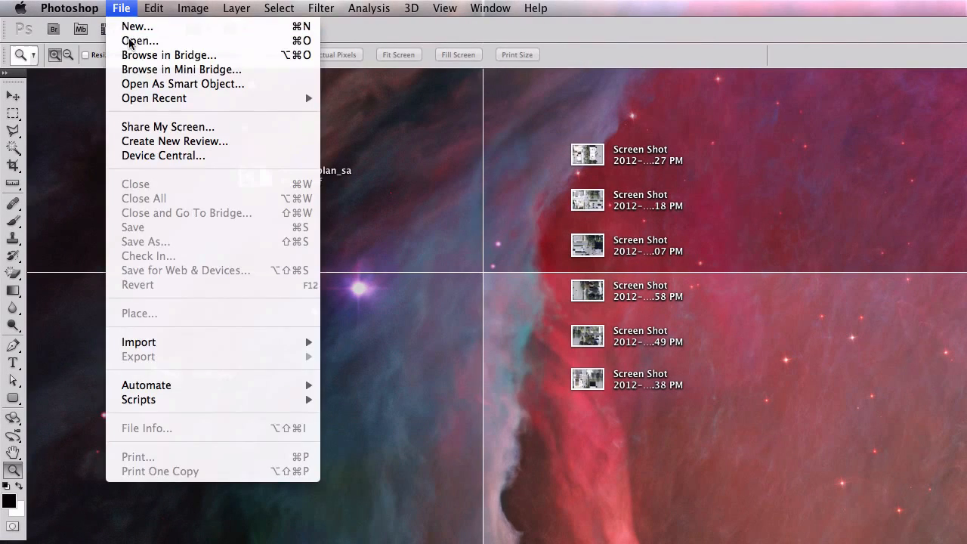
{"action": "left_click", "coordinate": [130, 41]}
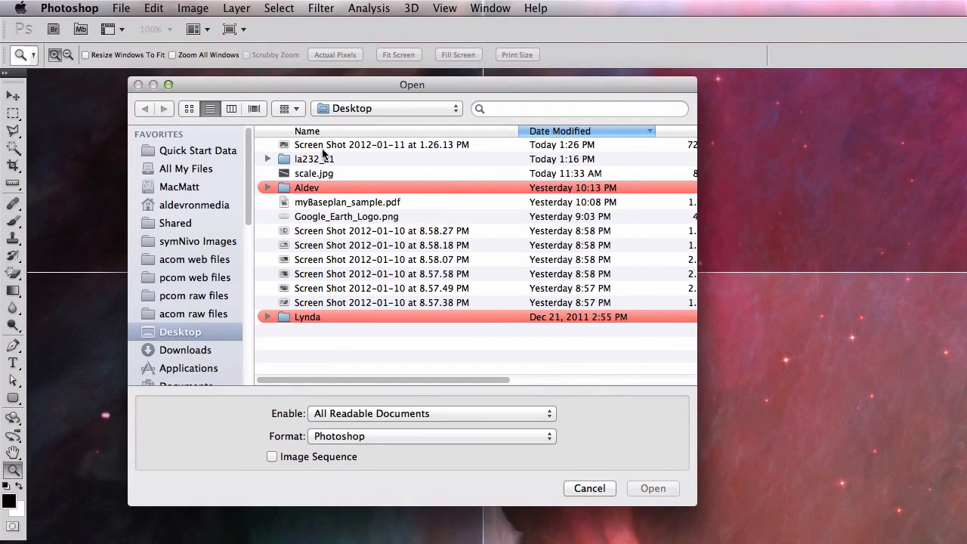
{"action": "left_click", "coordinate": [342, 231]}
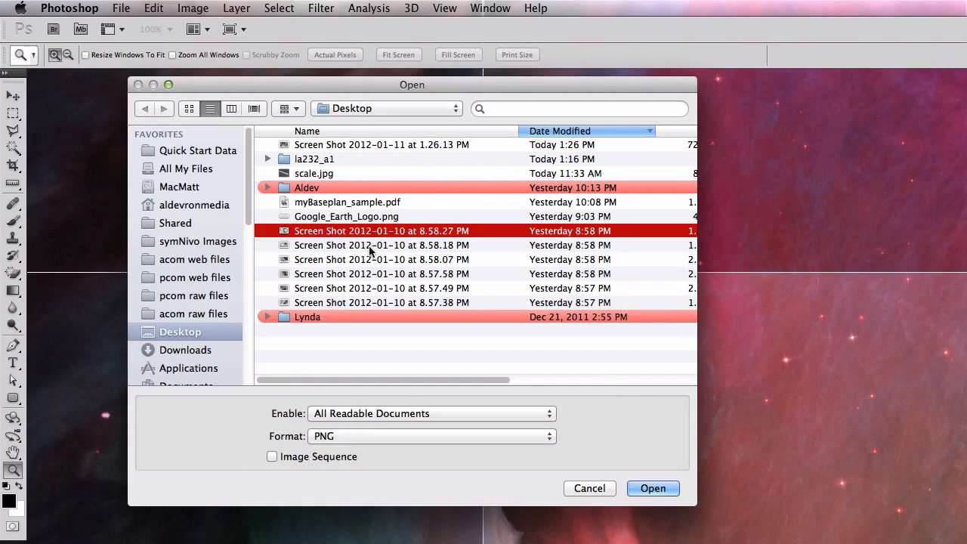
{"action": "left_click", "coordinate": [398, 303], "text": "shift"}
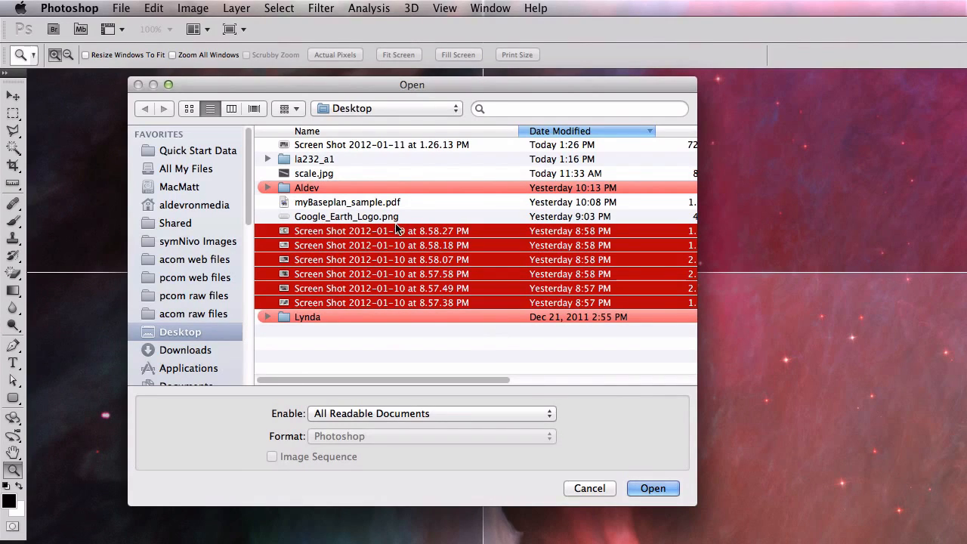
{"action": "left_click", "coordinate": [653, 489]}
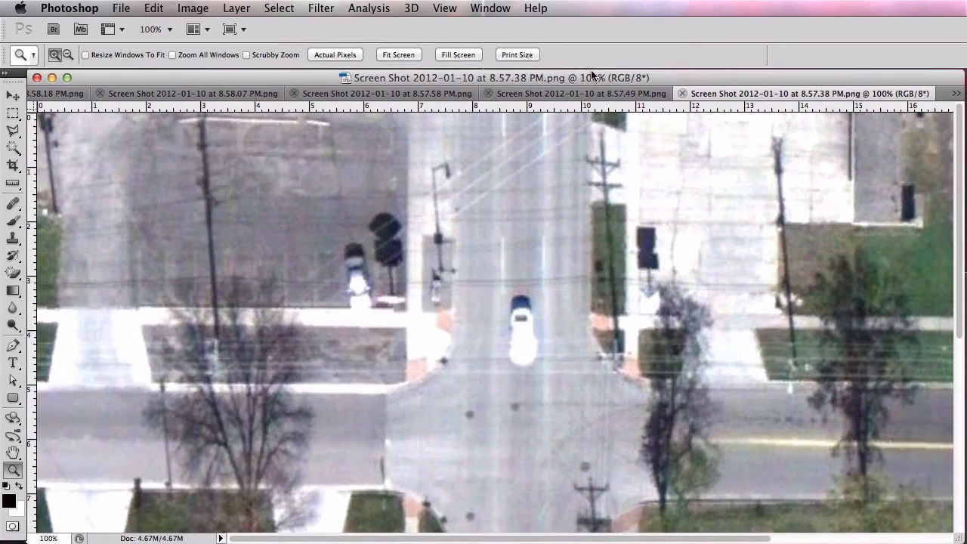
Examine the 8.57.38, 8.57.49 and 8.57.58 PM screenshots, checking the full extent of the last two
{"action": "left_click", "coordinate": [589, 95]}
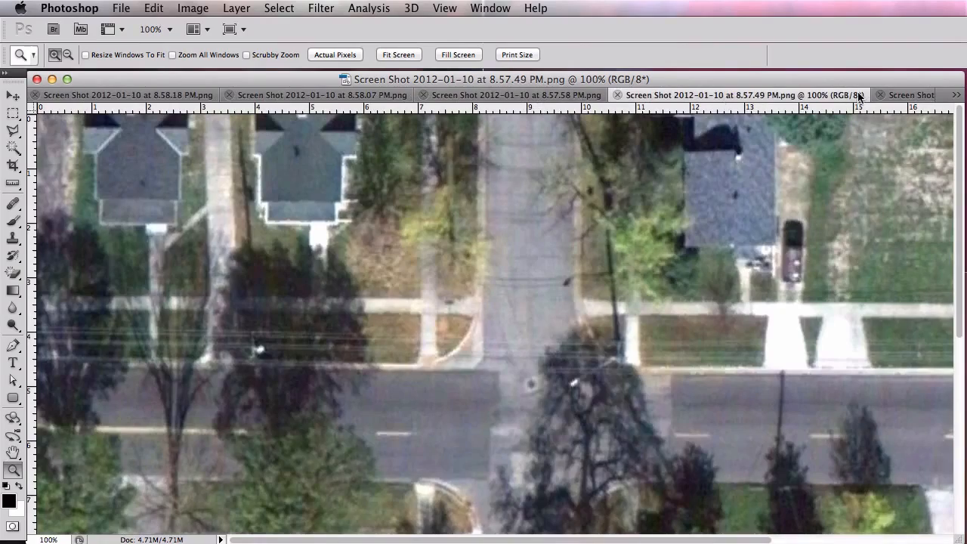
{"action": "left_click", "coordinate": [920, 98]}
{"action": "left_click", "coordinate": [406, 96]}
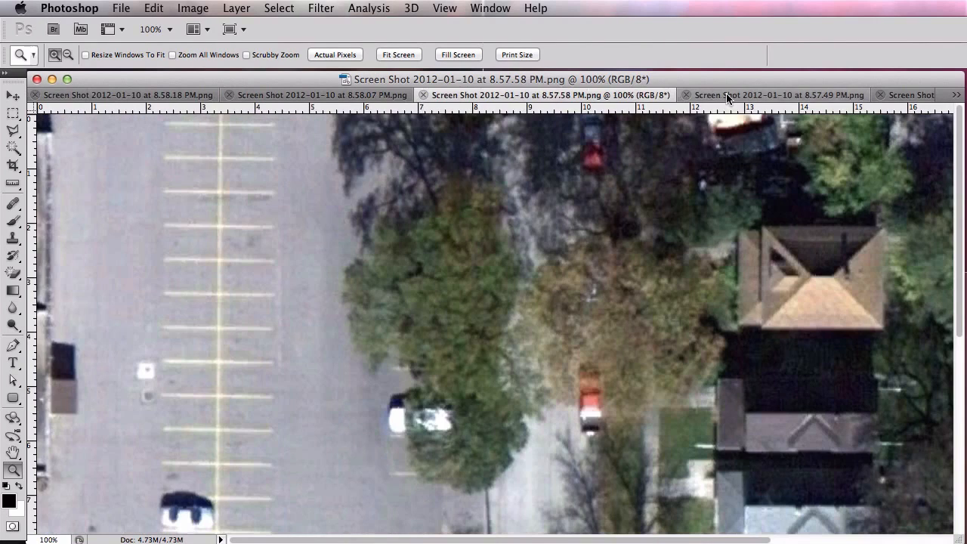
{"action": "left_click", "coordinate": [752, 95]}
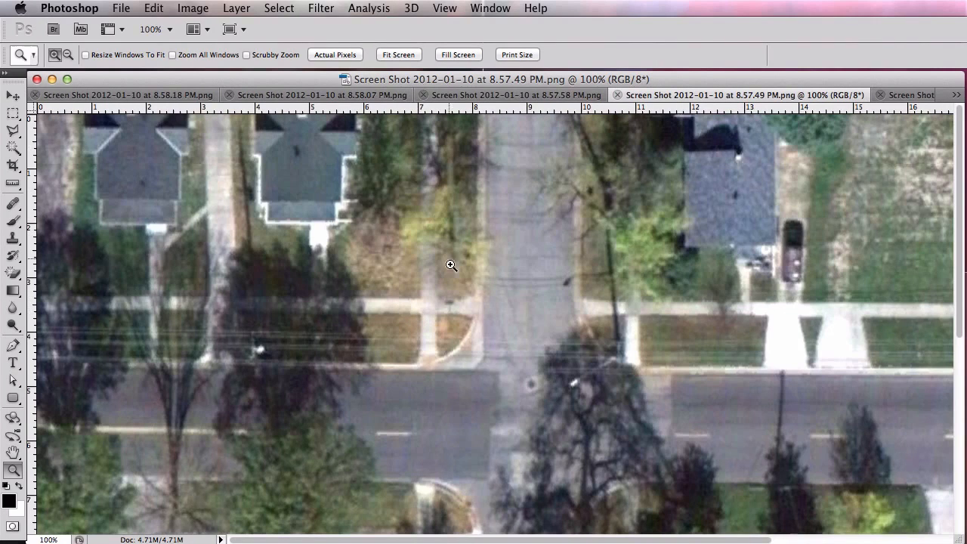
{"action": "left_click", "coordinate": [488, 320], "text": "alt"}
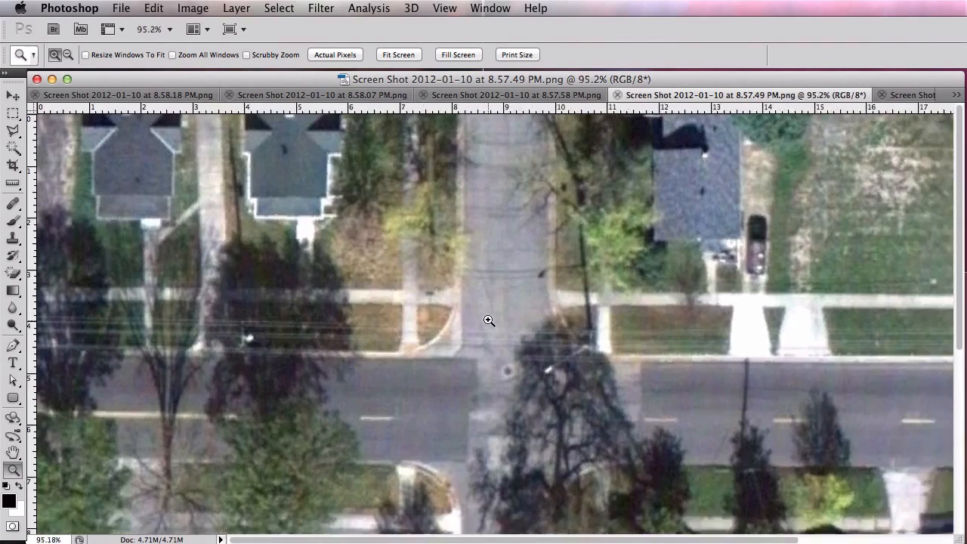
{"action": "scroll", "coordinate": [488, 320], "scroll_direction": "down", "scroll_amount": 5}
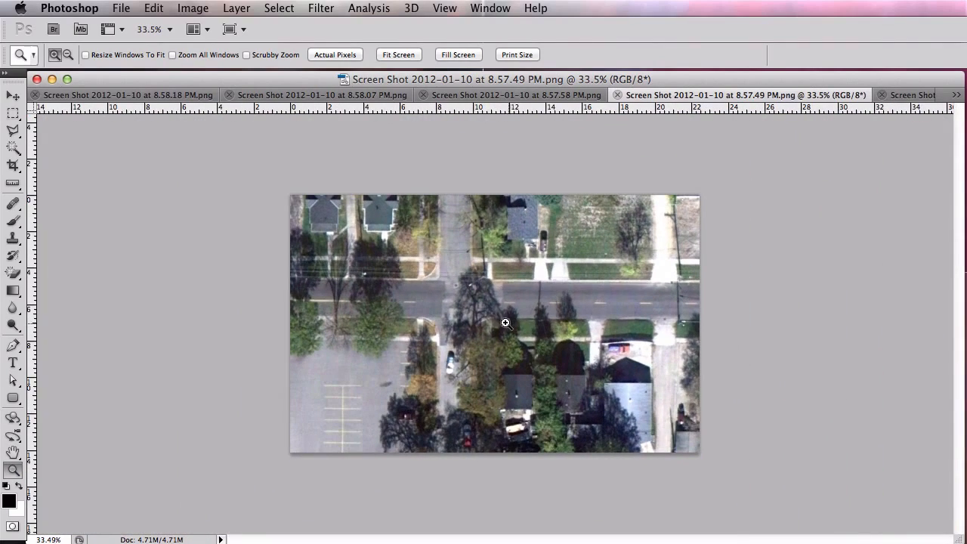
{"action": "left_click", "coordinate": [508, 96]}
{"action": "scroll", "coordinate": [491, 288], "scroll_direction": "down", "scroll_amount": 6}
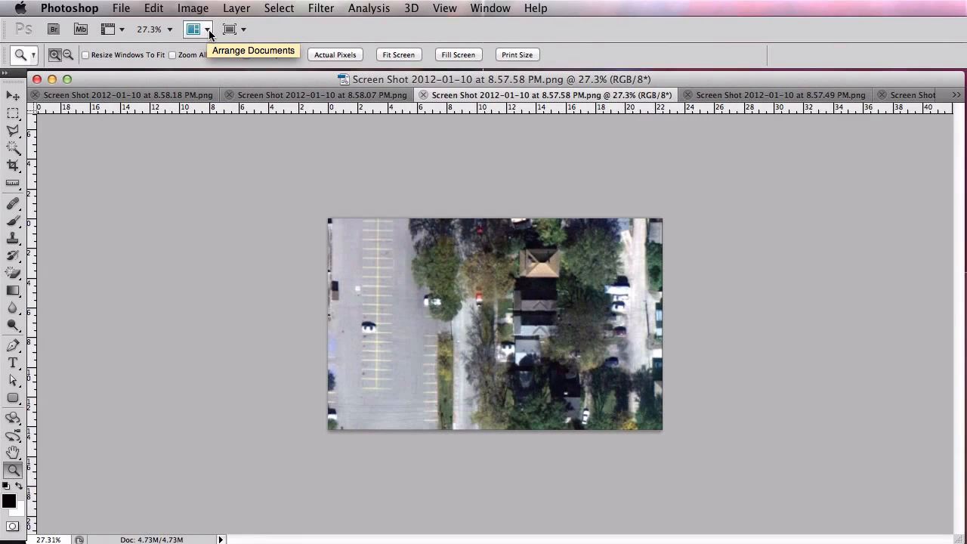
Tile all open screenshots in a grid, and resize and spread out their windows
{"action": "left_click", "coordinate": [207, 31]}
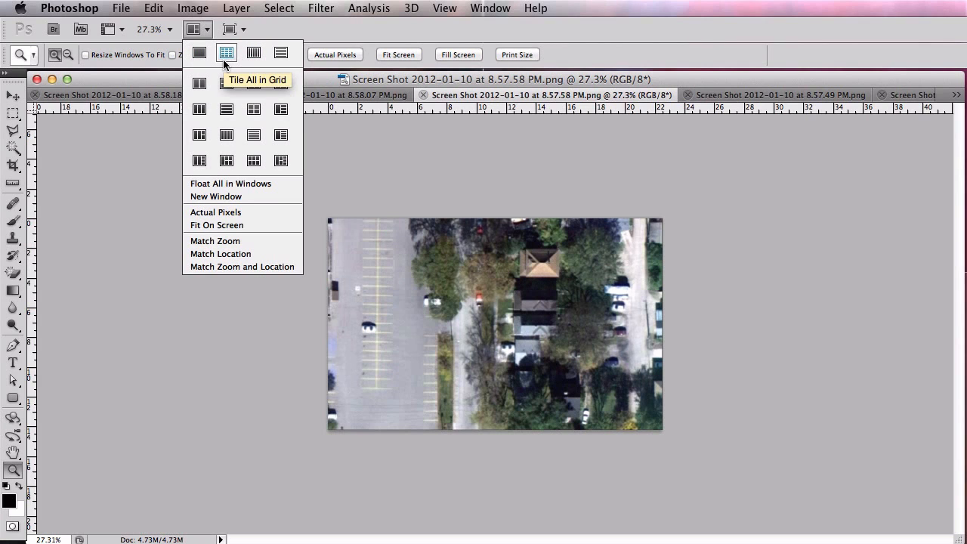
{"action": "left_click", "coordinate": [226, 53]}
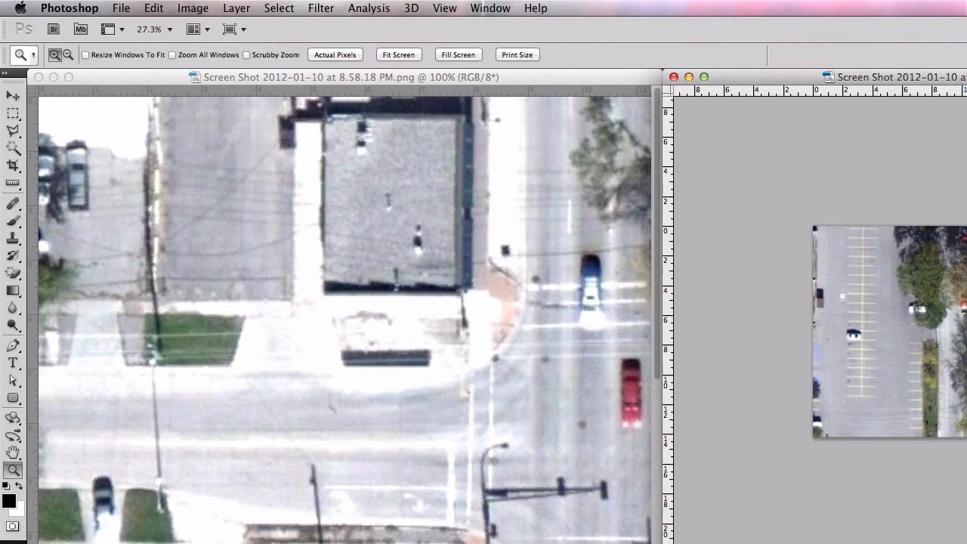
{"action": "left_click_drag", "start_coordinate": [656, 543], "coordinate": [393, 365]}
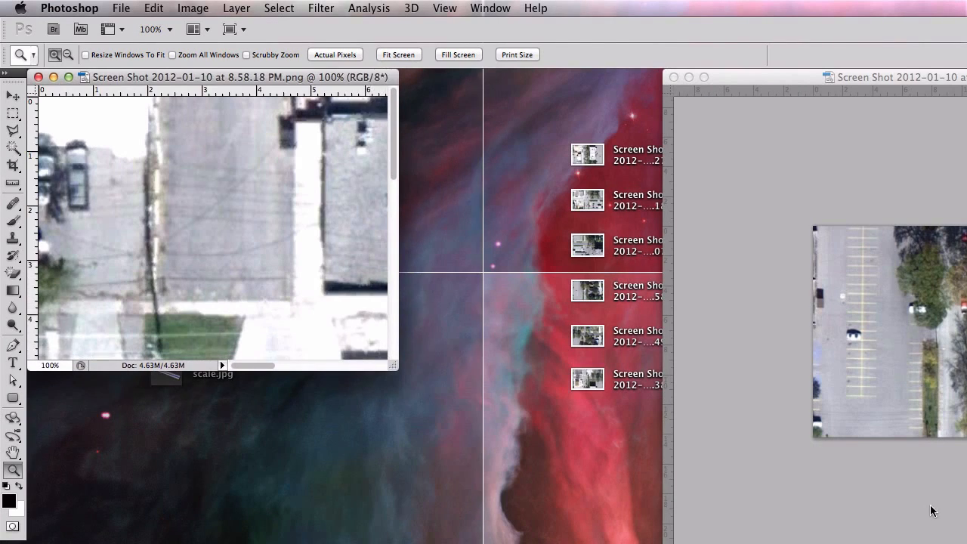
{"action": "left_click_drag", "start_coordinate": [767, 76], "coordinate": [452, 78]}
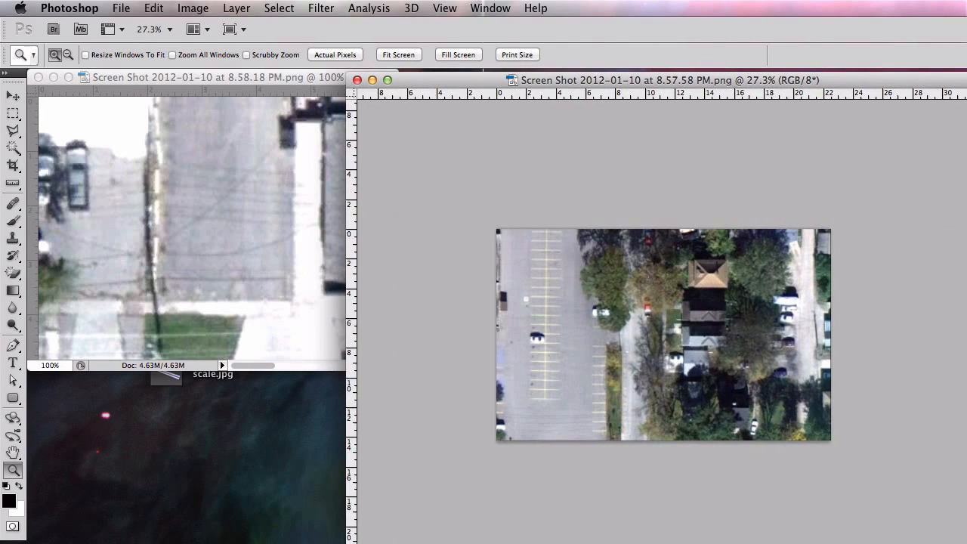
{"action": "left_click_drag", "start_coordinate": [963, 540], "coordinate": [740, 364]}
{"action": "left_click_drag", "start_coordinate": [347, 543], "coordinate": [355, 198]}
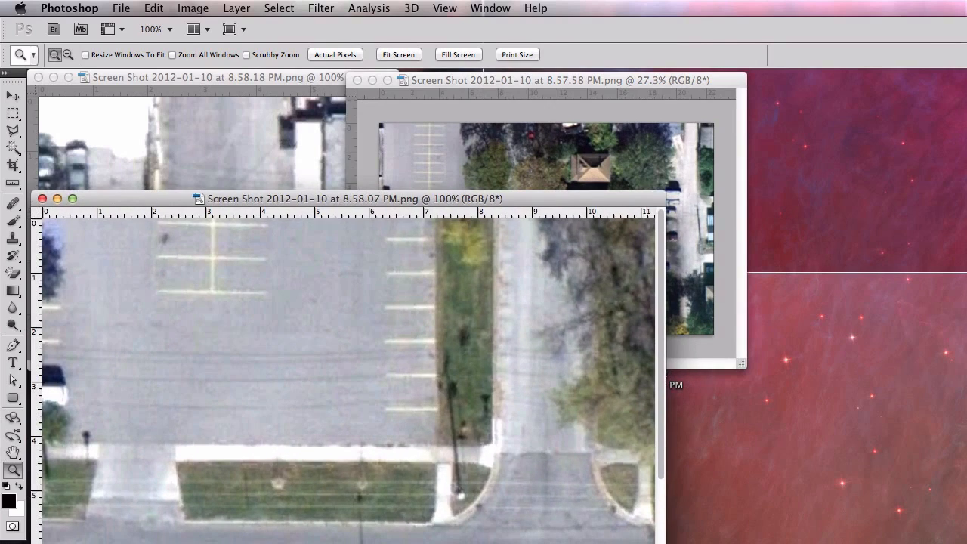
{"action": "left_click_drag", "start_coordinate": [662, 543], "coordinate": [544, 490]}
{"action": "left_click_drag", "start_coordinate": [215, 543], "coordinate": [510, 145]}
Consolidate all open screenshots into a single tabbed window
{"action": "left_click", "coordinate": [194, 29]}
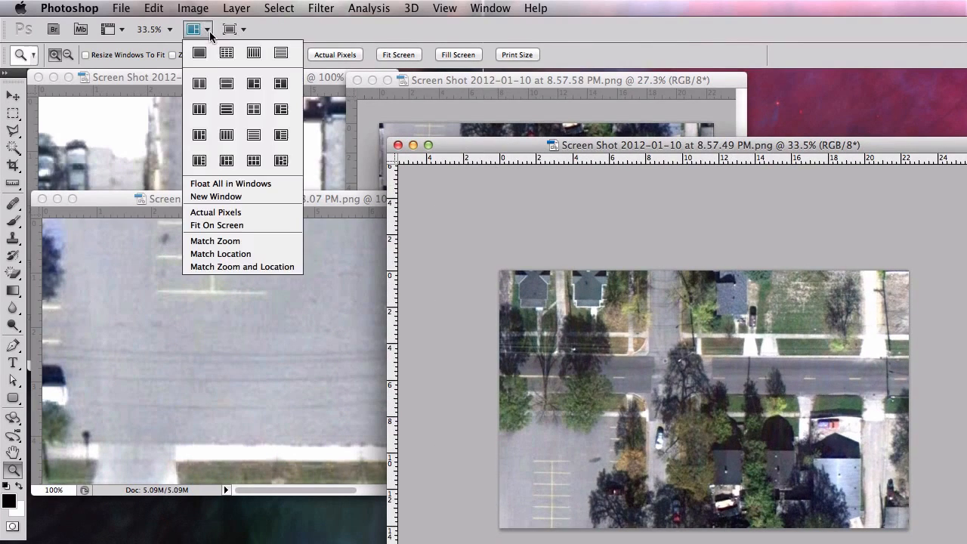
{"action": "left_click", "coordinate": [198, 51]}
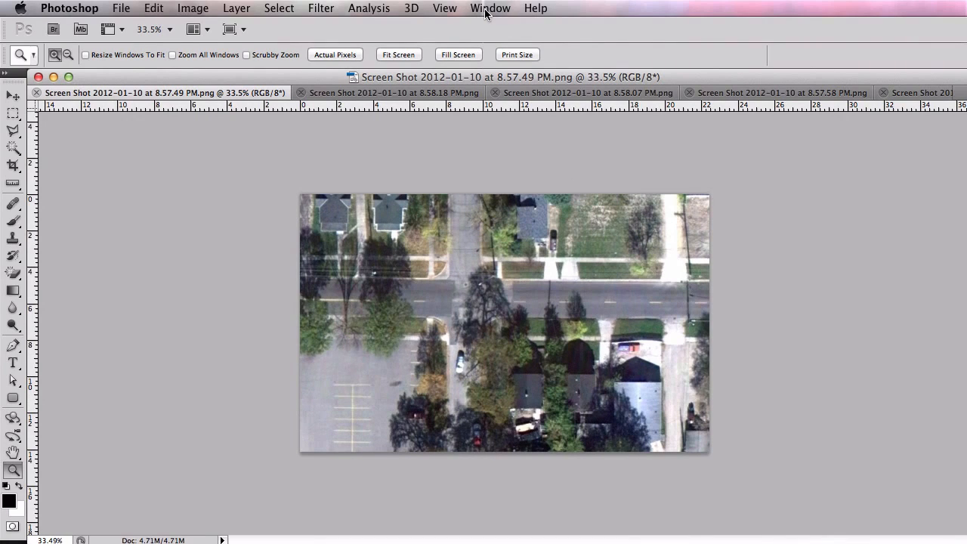
Show the Layers panel and place it beside the image, over the right part of the document window
{"action": "left_click", "coordinate": [445, 9]}
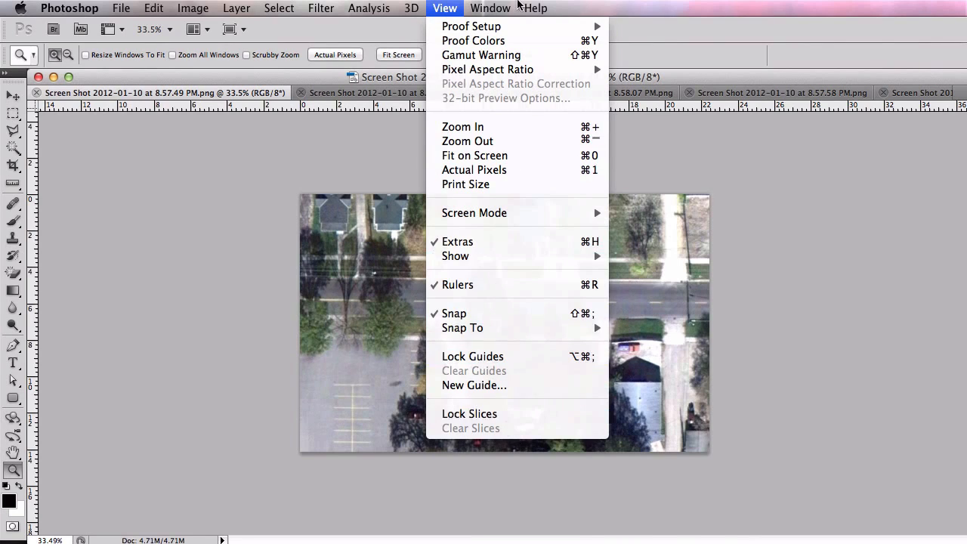
{"action": "mouse_move", "coordinate": [423, 8]}
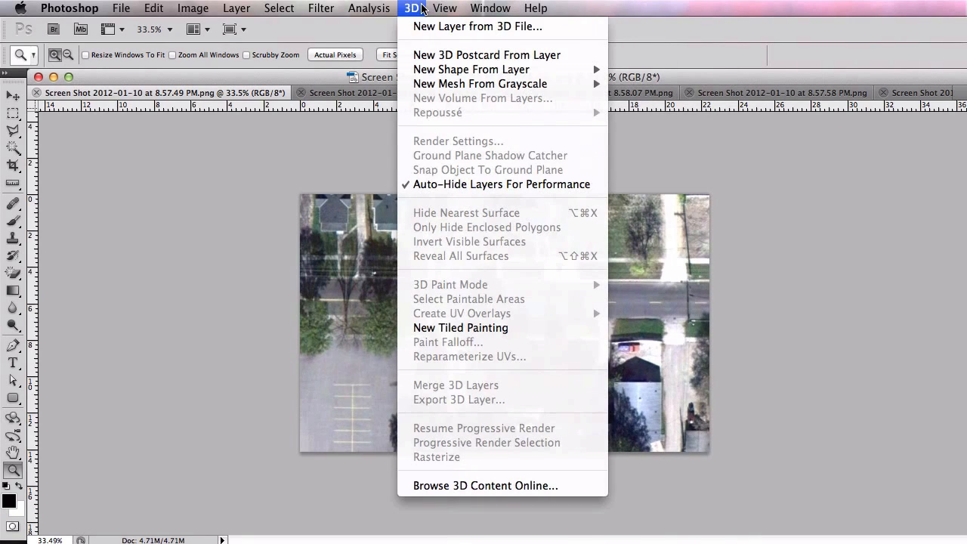
{"action": "mouse_move", "coordinate": [476, 4]}
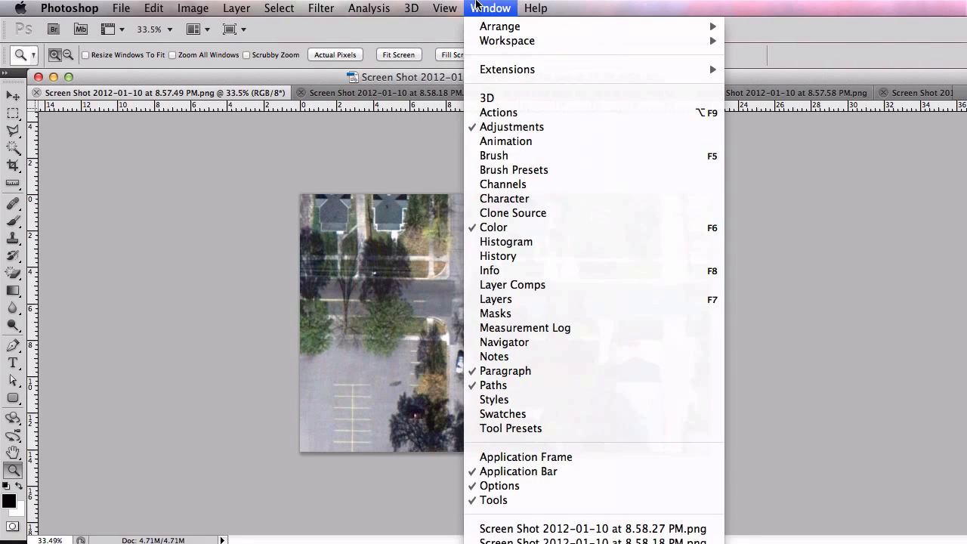
{"action": "left_click", "coordinate": [517, 302]}
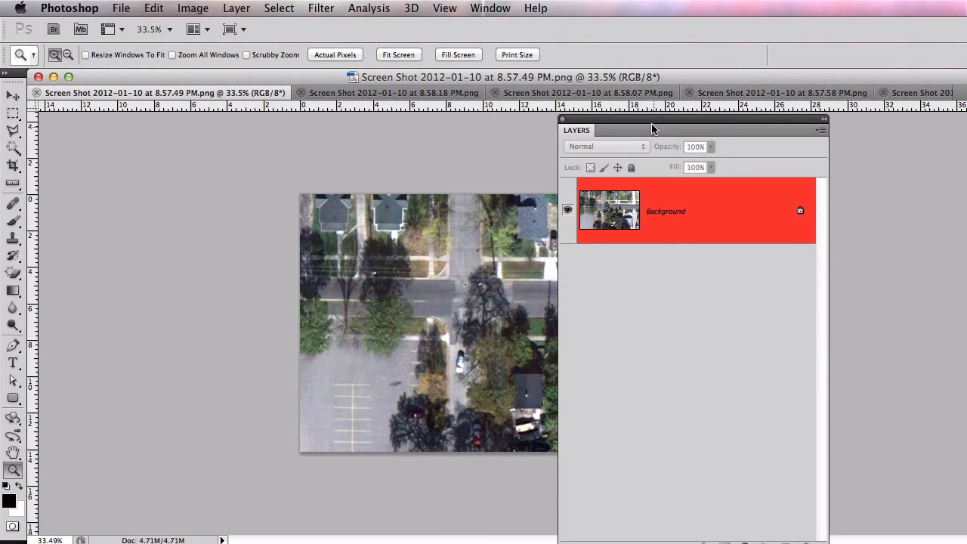
{"action": "left_click_drag", "start_coordinate": [650, 123], "coordinate": [702, 102]}
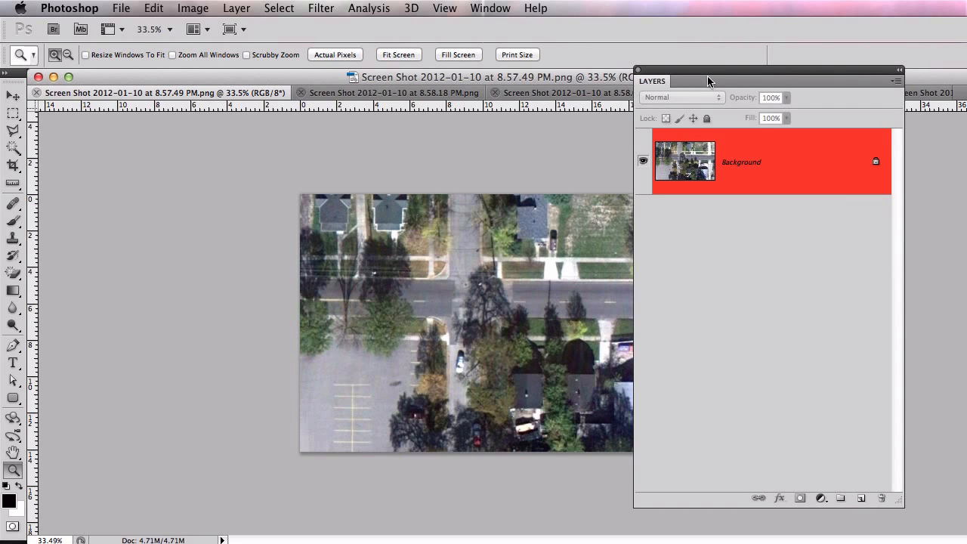
{"action": "left_click_drag", "start_coordinate": [711, 81], "coordinate": [733, 96]}
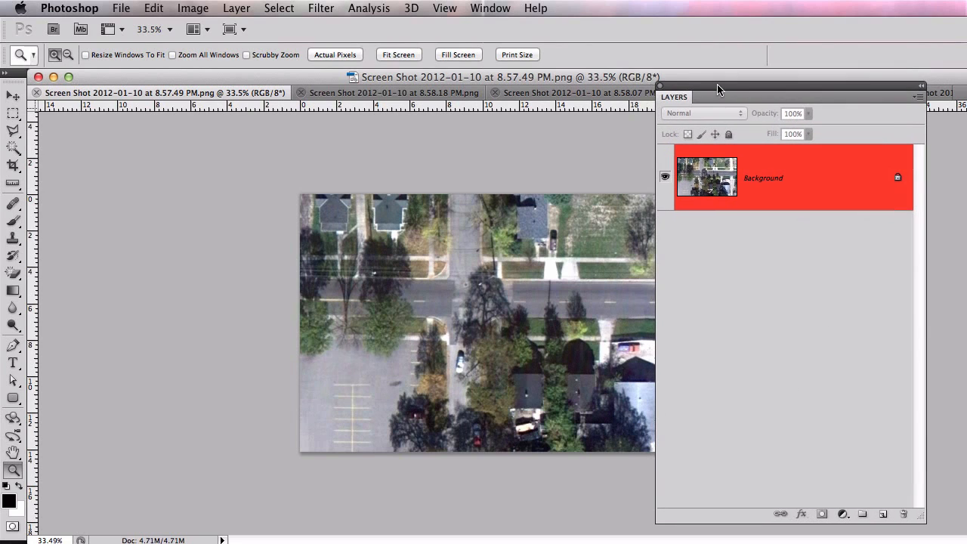
Bring up the Automate commands for processing the open screenshots
{"action": "left_click", "coordinate": [182, 6]}
{"action": "mouse_move", "coordinate": [154, 7]}
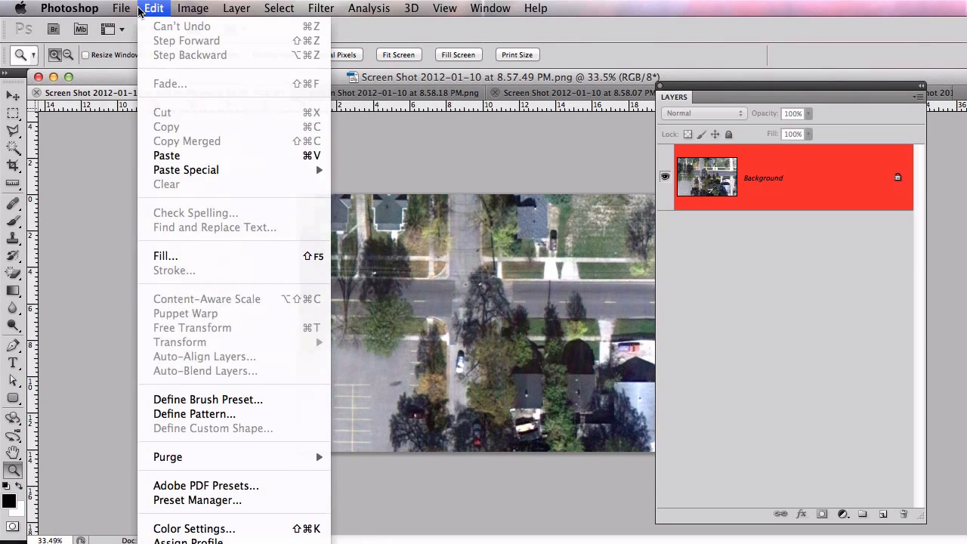
{"action": "mouse_move", "coordinate": [118, 9]}
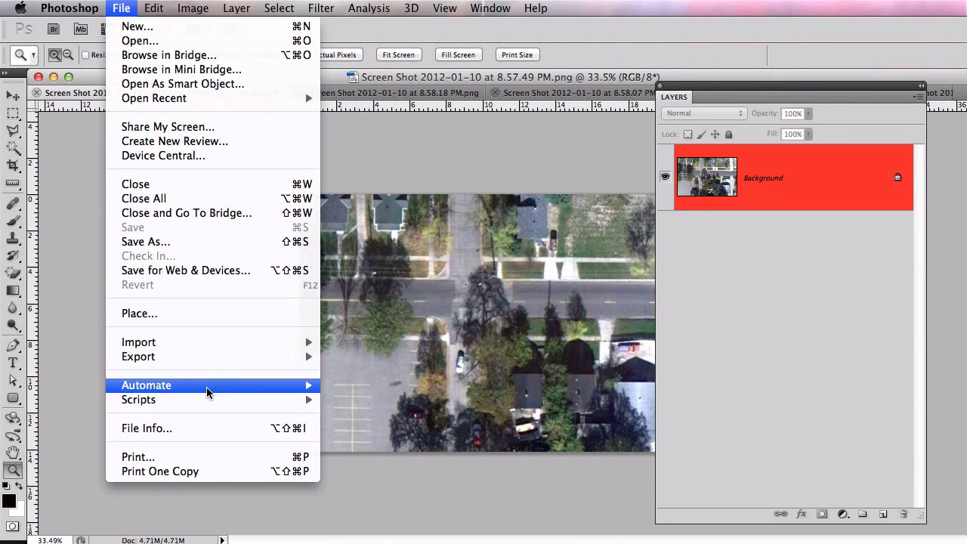
Photomerge all the open aerial screenshots using the Reposition layout with Blend Images Together enabled
{"action": "mouse_move", "coordinate": [209, 390]}
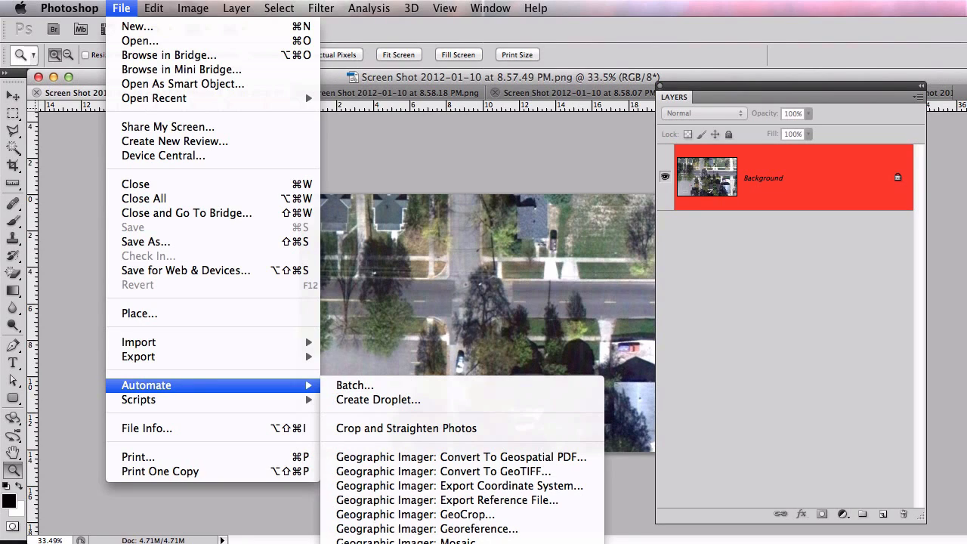
{"action": "left_click", "coordinate": [370, 543]}
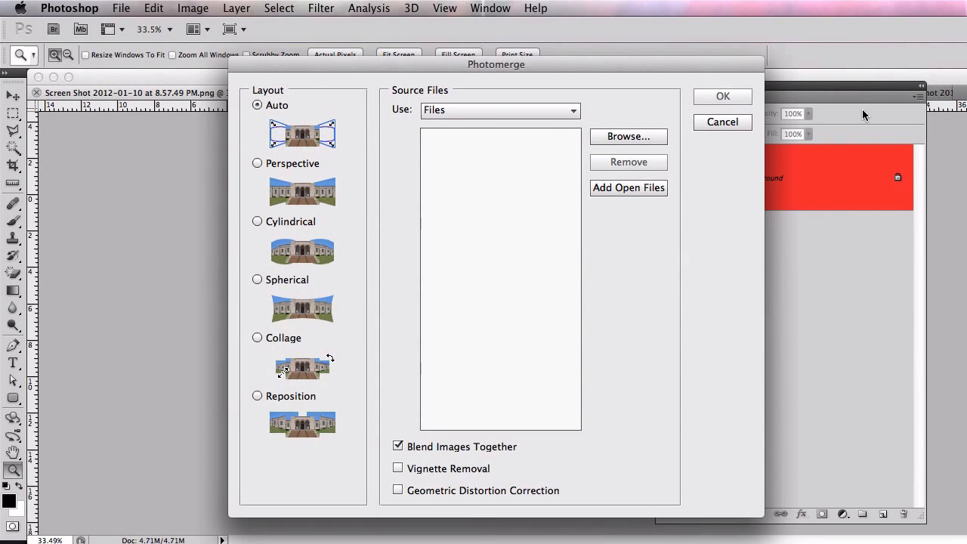
{"action": "left_click_drag", "start_coordinate": [622, 72], "coordinate": [584, 72]}
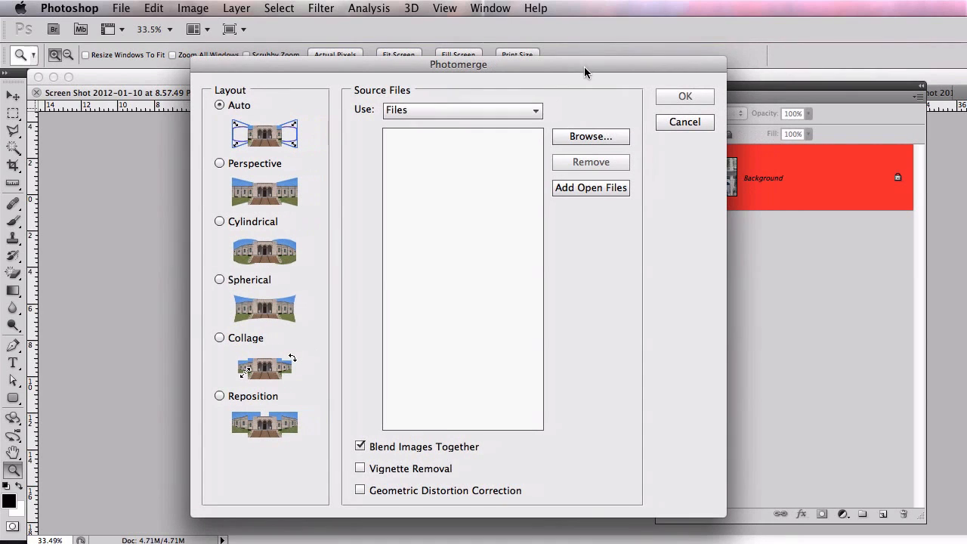
{"action": "left_click", "coordinate": [581, 190]}
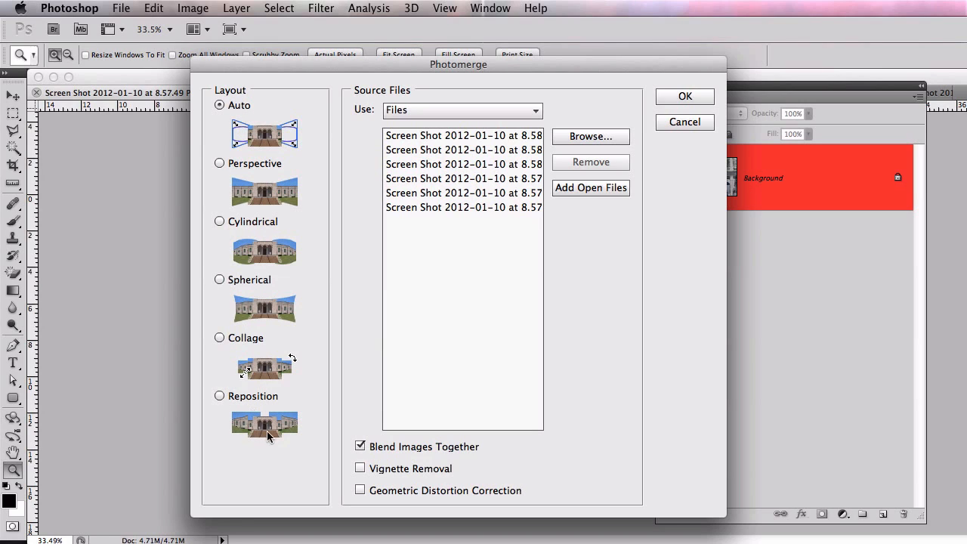
{"action": "left_click", "coordinate": [220, 397]}
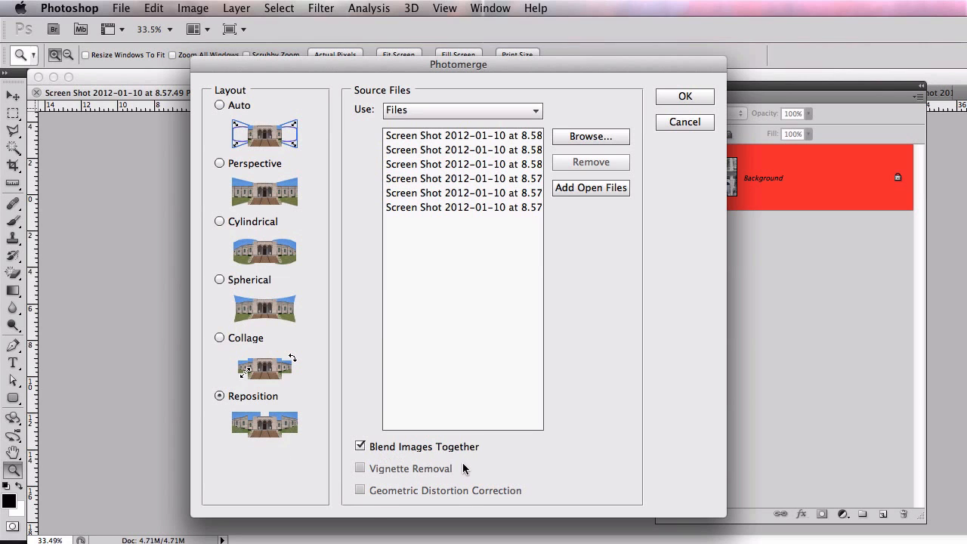
{"action": "left_click", "coordinate": [685, 96]}
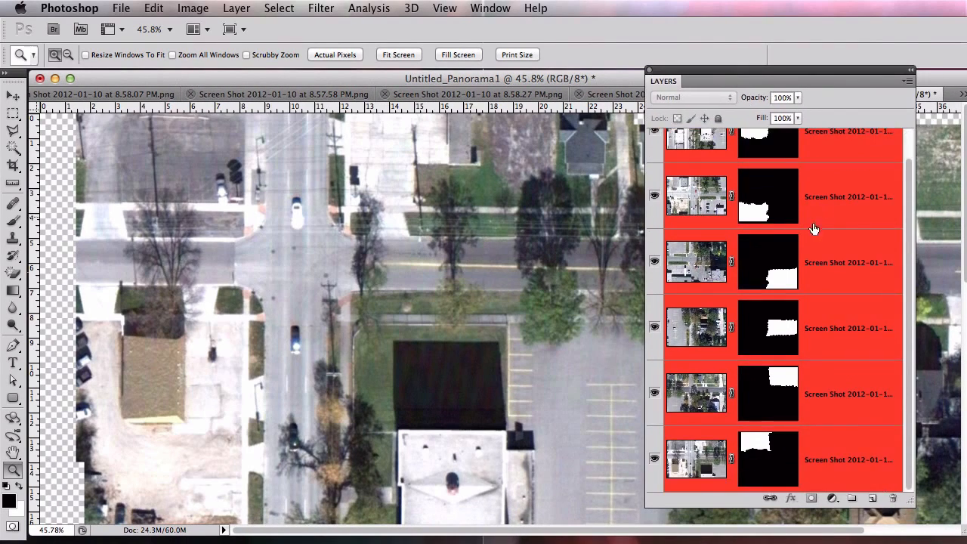
Examine the panorama's layer masks and toggle the top layer's visibility to see which area it covers
{"action": "scroll", "coordinate": [778, 393], "scroll_direction": "up", "scroll_amount": 3}
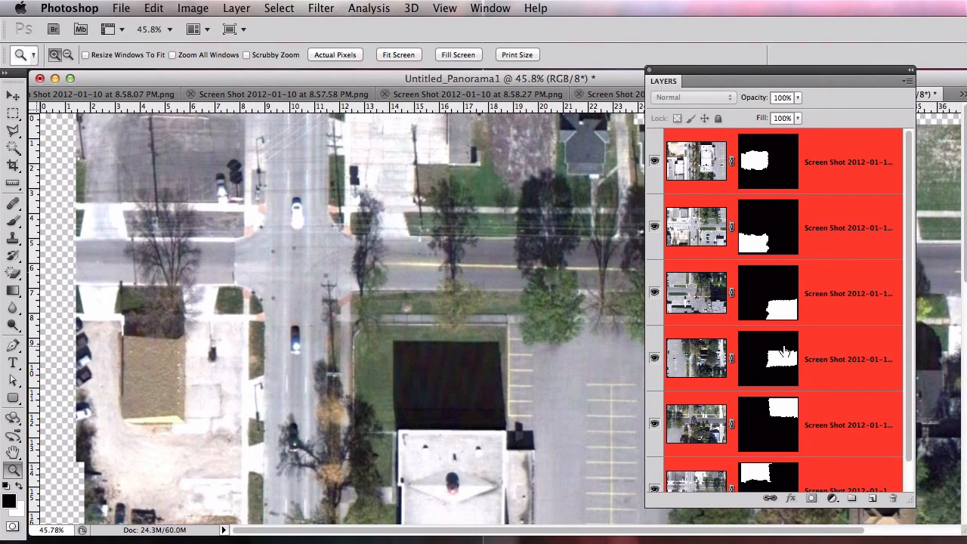
{"action": "left_click", "coordinate": [764, 164]}
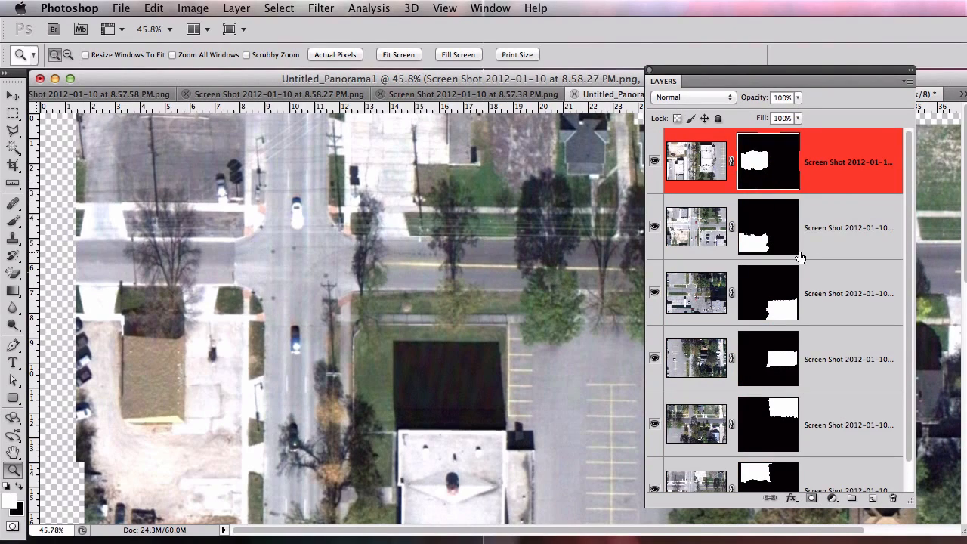
{"action": "left_click", "coordinate": [695, 166]}
{"action": "left_click", "coordinate": [654, 162]}
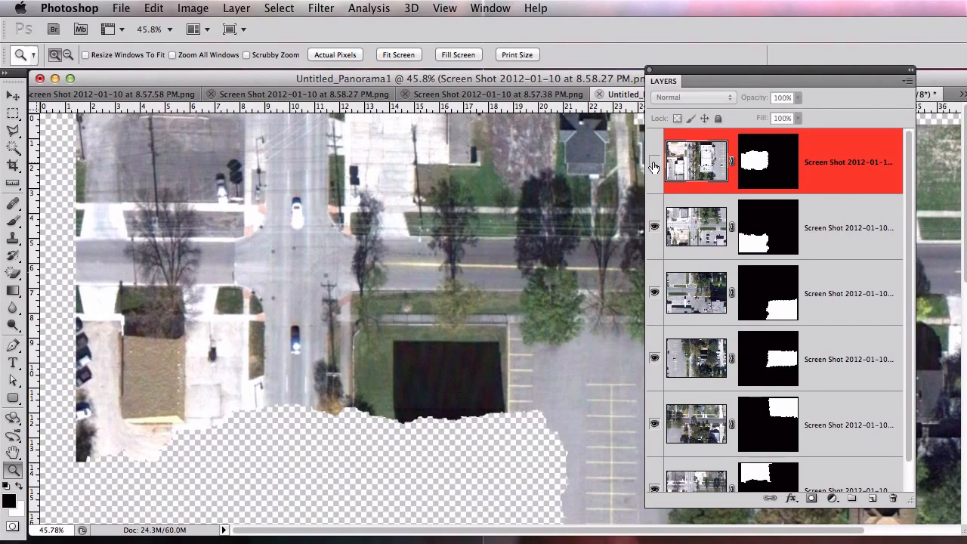
{"action": "left_click", "coordinate": [655, 162]}
{"action": "left_click", "coordinate": [654, 162]}
{"action": "left_click", "coordinate": [654, 161]}
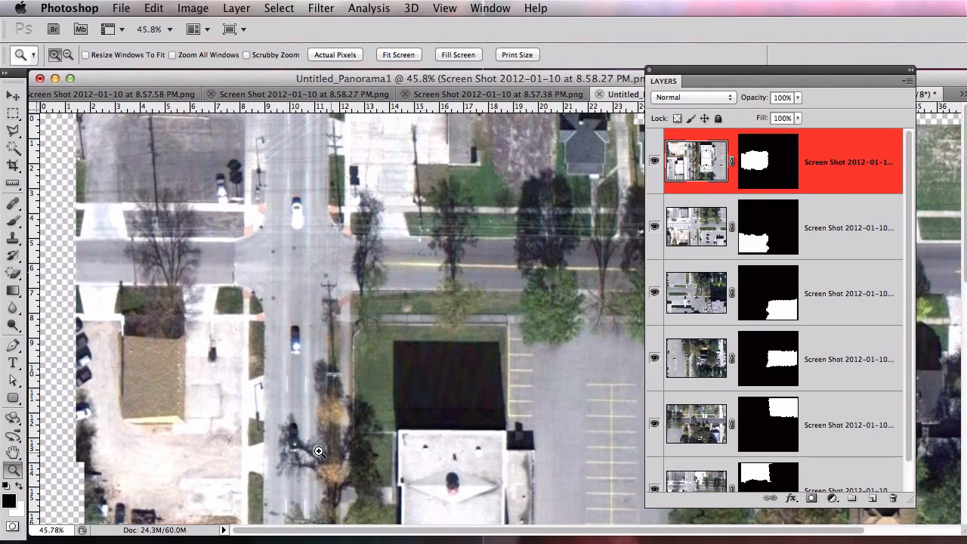
{"action": "left_click", "coordinate": [654, 160]}
{"action": "left_click", "coordinate": [654, 160]}
Inspect the stitched aerial panorama as a whole and up close around the parking lot and trees for visible seams
{"action": "scroll", "coordinate": [489, 411], "scroll_direction": "down", "scroll_amount": 1}
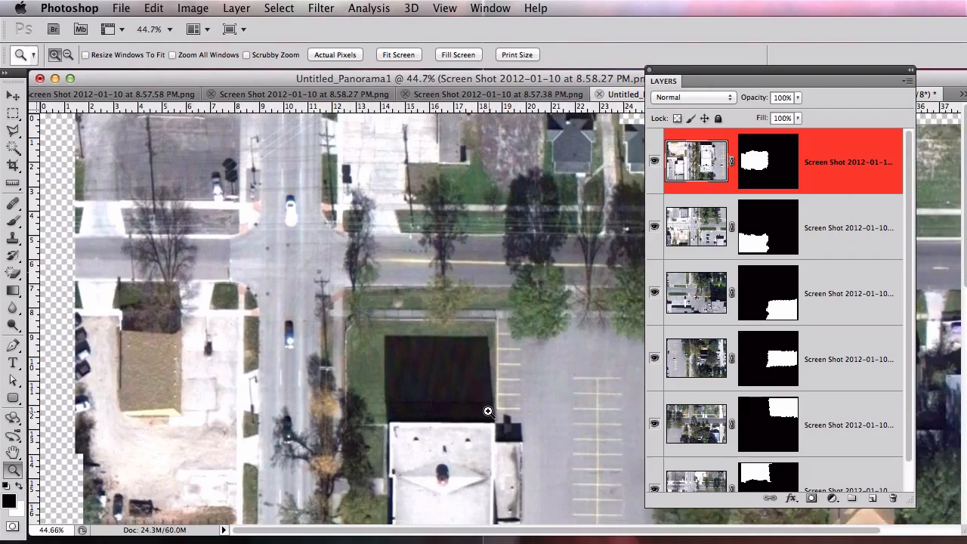
{"action": "scroll", "coordinate": [488, 393], "scroll_direction": "down", "scroll_amount": 10}
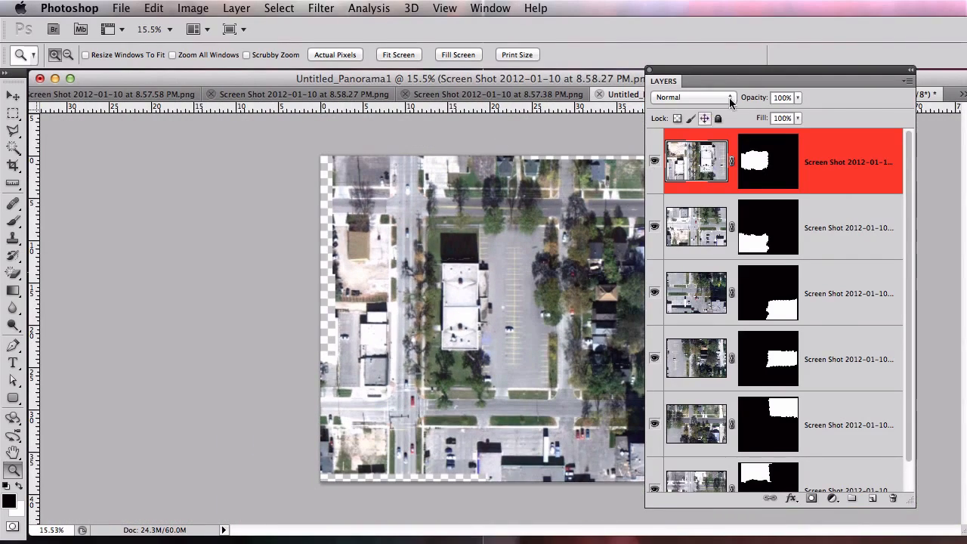
{"action": "left_click_drag", "start_coordinate": [718, 74], "coordinate": [820, 74]}
{"action": "left_click", "coordinate": [527, 294]}
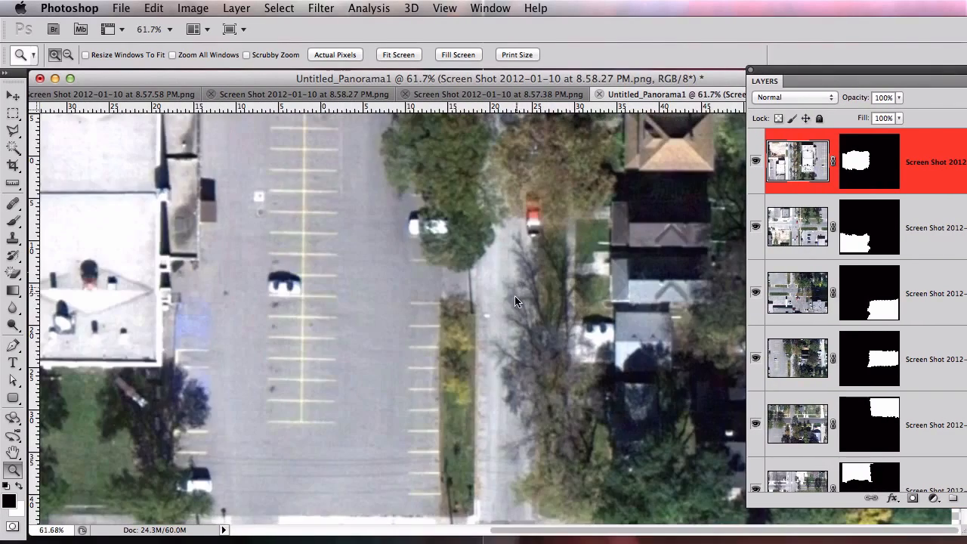
{"action": "left_click", "coordinate": [437, 251]}
{"action": "mouse_move", "coordinate": [350, 228]}
{"action": "left_mouse_down"}
{"action": "mouse_move", "coordinate": [347, 348]}
{"action": "mouse_move", "coordinate": [325, 426]}
{"action": "left_mouse_up"}
{"action": "left_click_drag", "start_coordinate": [401, 203], "coordinate": [340, 385]}
{"action": "left_click_drag", "start_coordinate": [400, 174], "coordinate": [424, 367]}
{"action": "left_click", "coordinate": [424, 367], "text": "alt"}
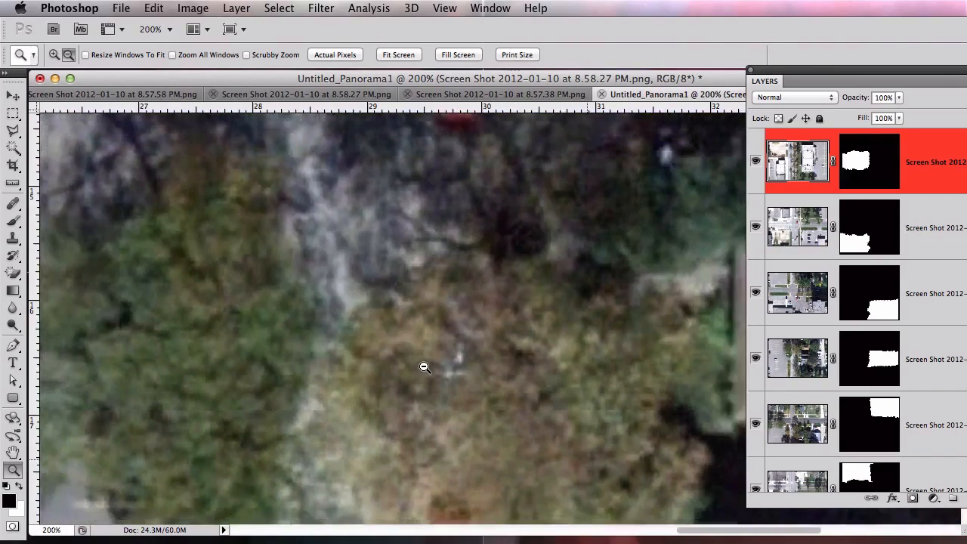
{"action": "left_click", "coordinate": [424, 367], "text": "alt"}
{"action": "left_click", "coordinate": [424, 367], "text": "alt"}
{"action": "left_click", "coordinate": [469, 366], "text": "alt"}
{"action": "left_click", "coordinate": [504, 364], "text": "alt"}
{"action": "left_click", "coordinate": [505, 364], "text": "alt"}
{"action": "left_click", "coordinate": [504, 363], "text": "alt"}
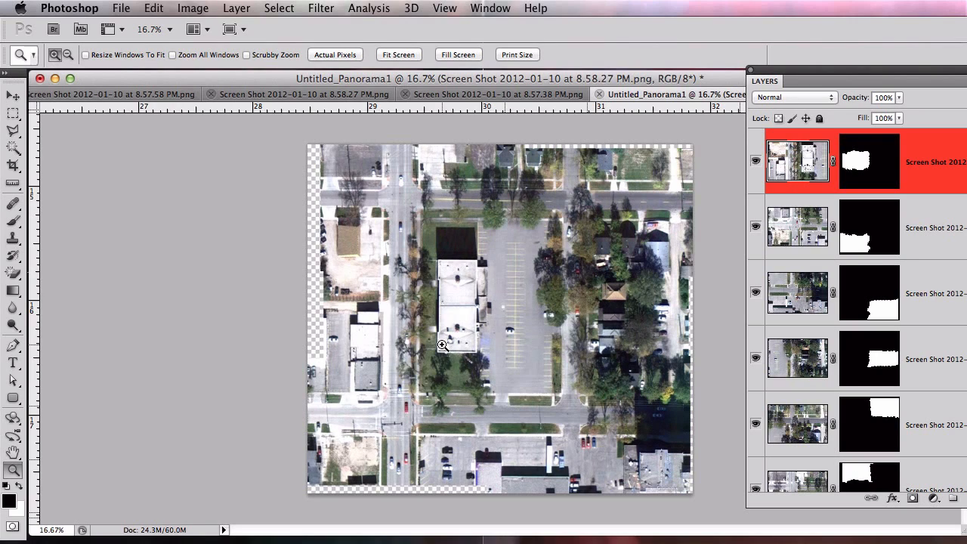
Merge all visible panorama layers into a single layer and toggle its visibility to check it
{"action": "left_click_drag", "start_coordinate": [793, 71], "coordinate": [709, 71]}
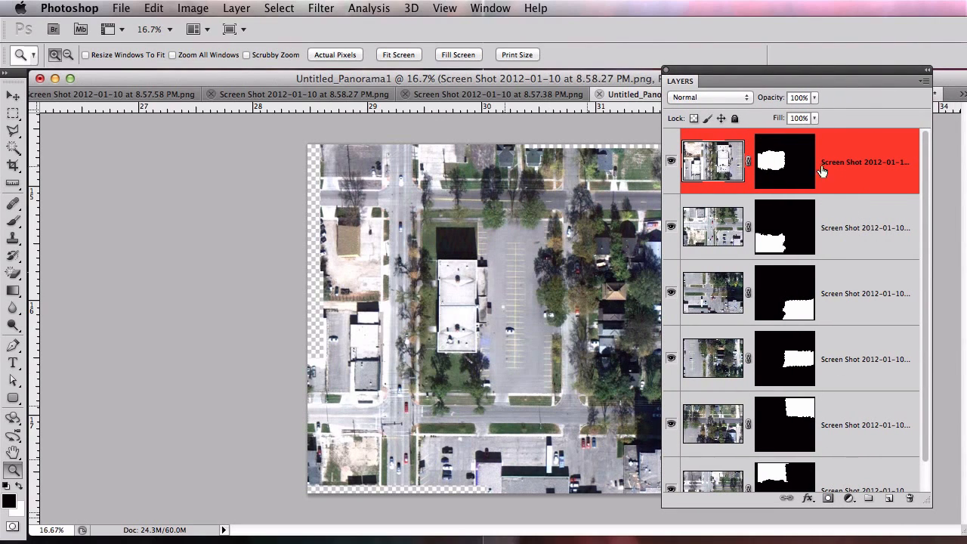
{"action": "right_click", "coordinate": [845, 156]}
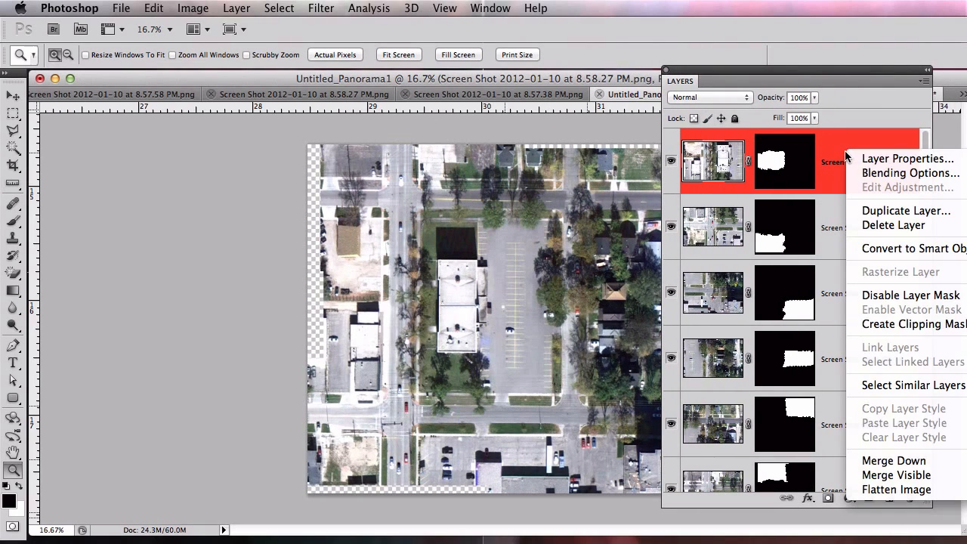
{"action": "left_click", "coordinate": [929, 481]}
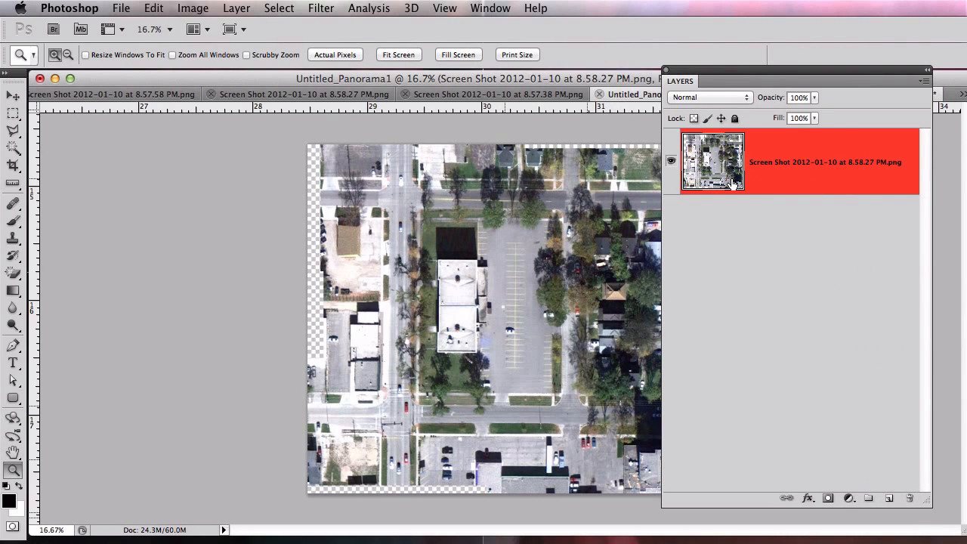
{"action": "left_click", "coordinate": [670, 161]}
{"action": "left_click", "coordinate": [671, 162]}
{"action": "left_click_drag", "start_coordinate": [686, 82], "coordinate": [916, 309]}
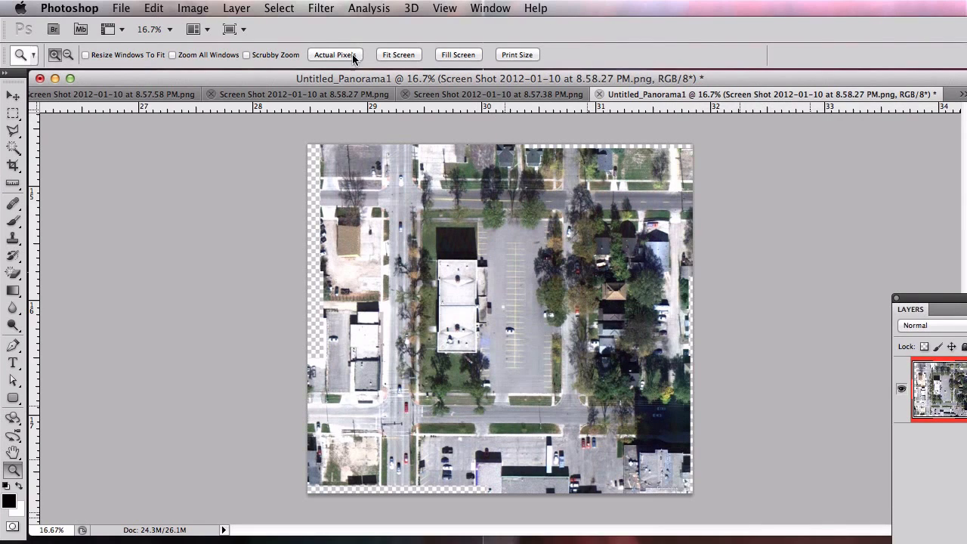
Save a copy of the panorama as a JPEG named basemap_wip in the Desktop's la232_a1 folder
{"action": "left_click", "coordinate": [130, 9]}
{"action": "left_click", "coordinate": [154, 243]}
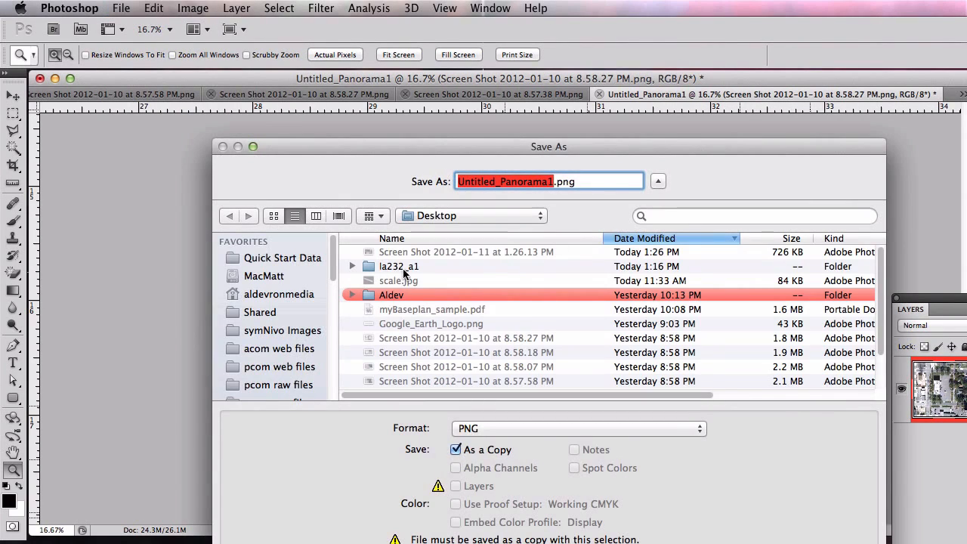
{"action": "double_click", "coordinate": [393, 269]}
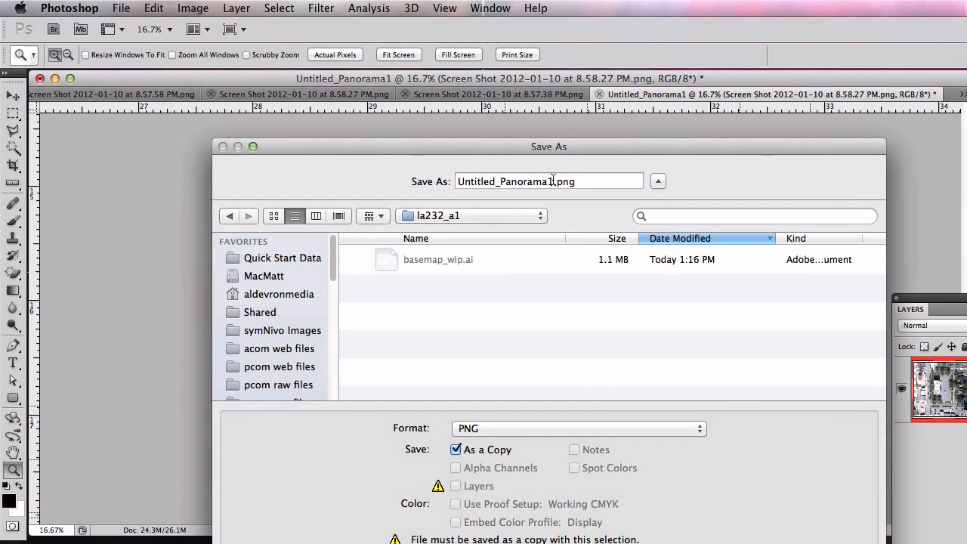
{"action": "left_click_drag", "start_coordinate": [553, 181], "coordinate": [418, 175]}
{"action": "type", "text": "basemap"}
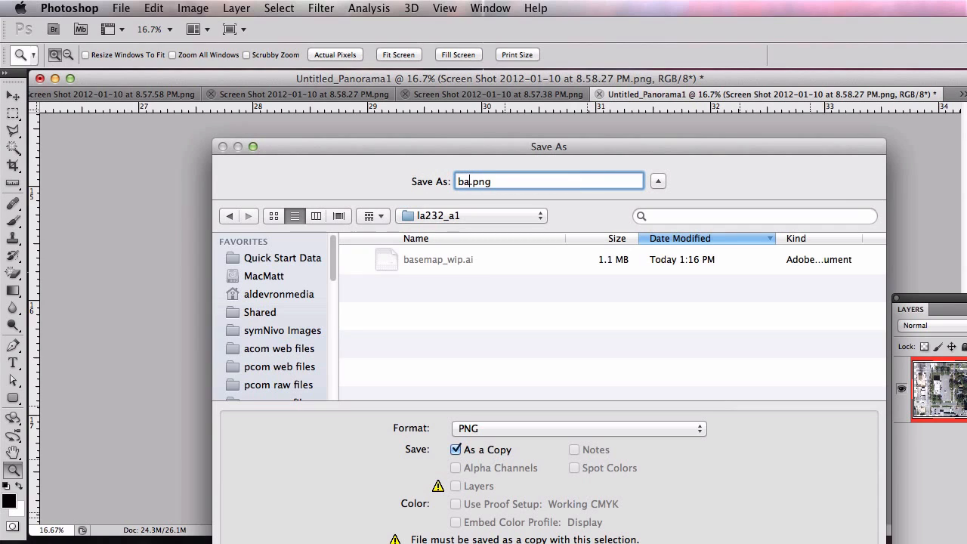
{"action": "type", "text": "_wip"}
{"action": "left_click", "coordinate": [532, 428]}
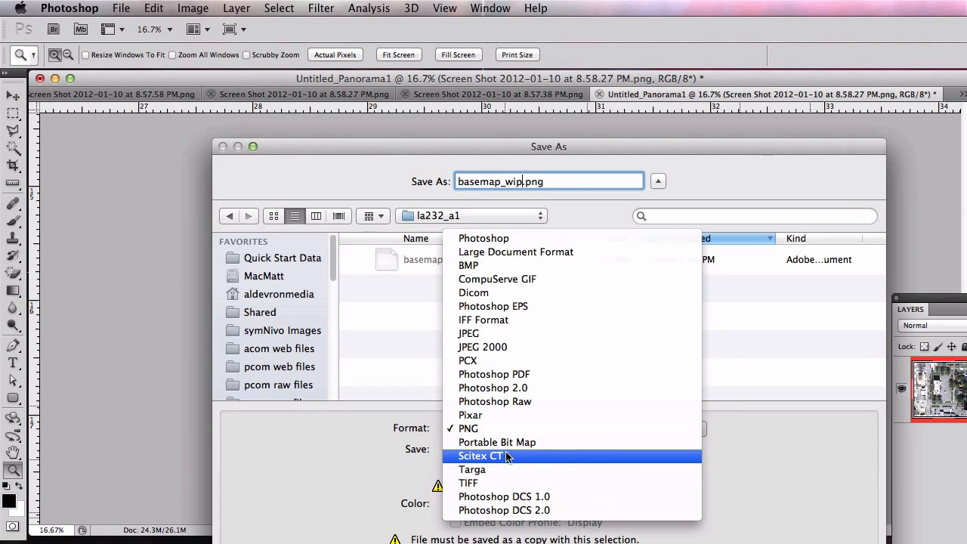
{"action": "left_click", "coordinate": [498, 334]}
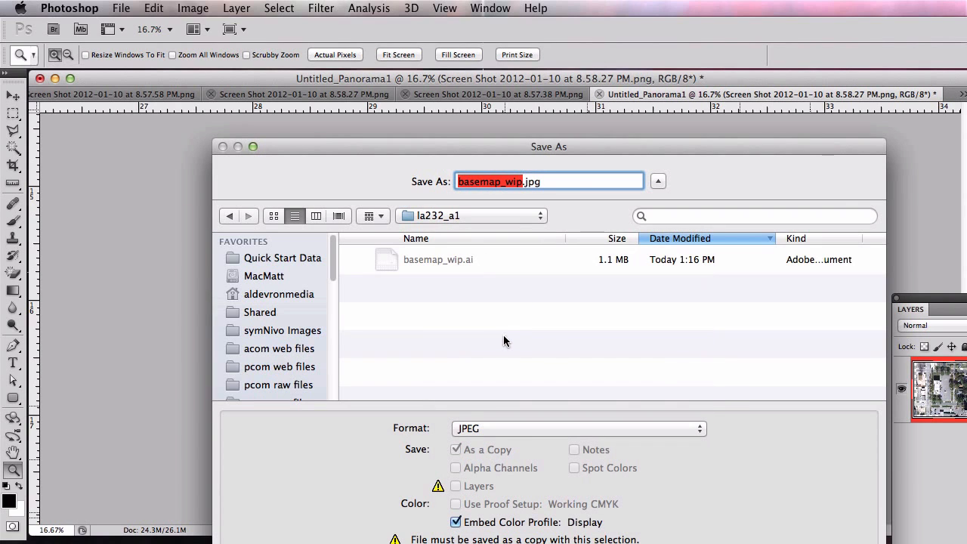
{"action": "left_click_drag", "start_coordinate": [752, 151], "coordinate": [716, 95]}
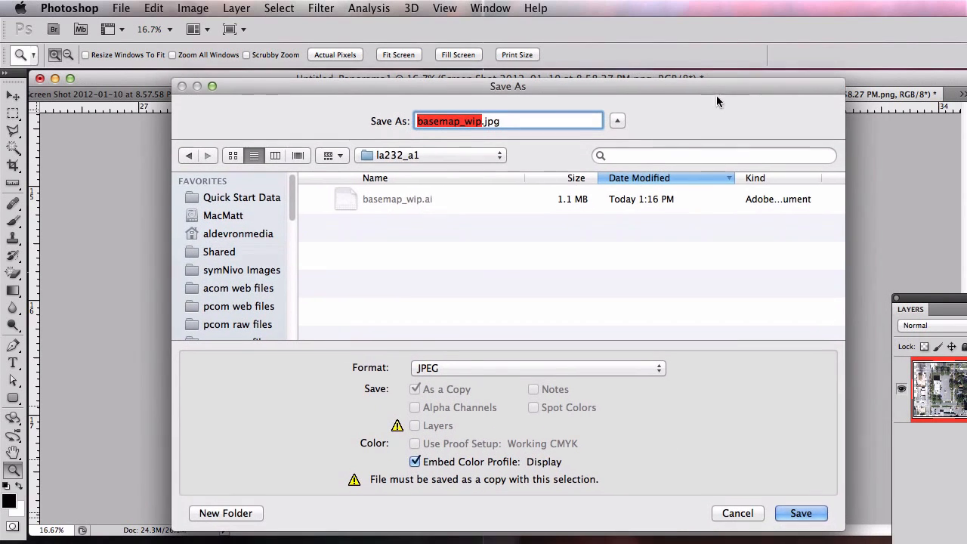
{"action": "left_click", "coordinate": [801, 512]}
Compare JPEG quality settings including Maximum 12, then export the image at High quality 8 with Baseline ("Standard") format
{"action": "left_click_drag", "start_coordinate": [895, 199], "coordinate": [460, 166]}
{"action": "left_click", "coordinate": [528, 261]}
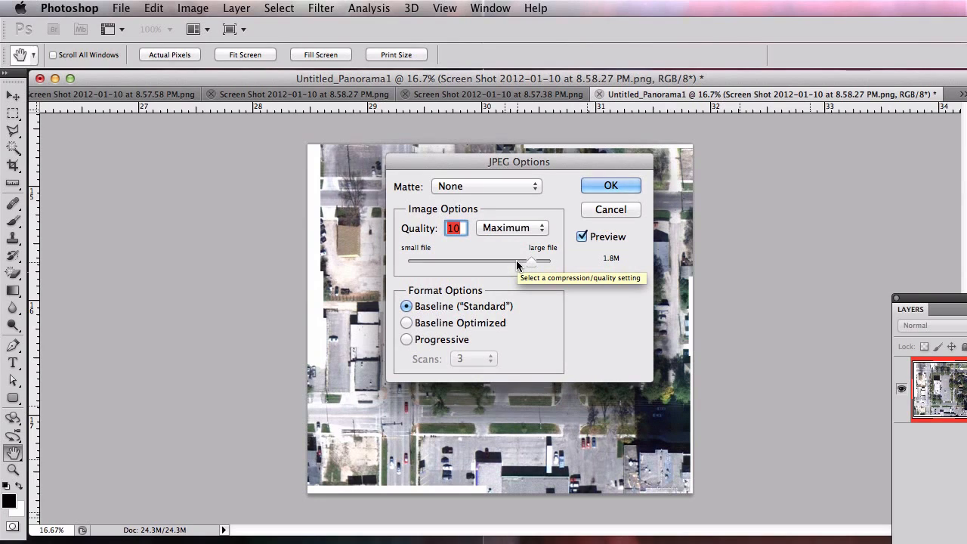
{"action": "left_click", "coordinate": [513, 226]}
{"action": "left_click", "coordinate": [517, 215]}
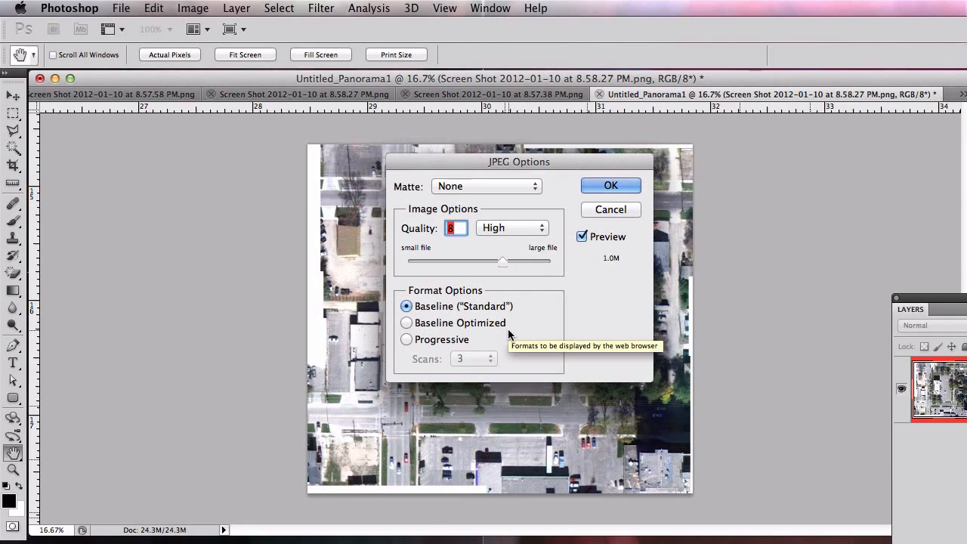
{"action": "left_click_drag", "start_coordinate": [501, 260], "coordinate": [547, 260]}
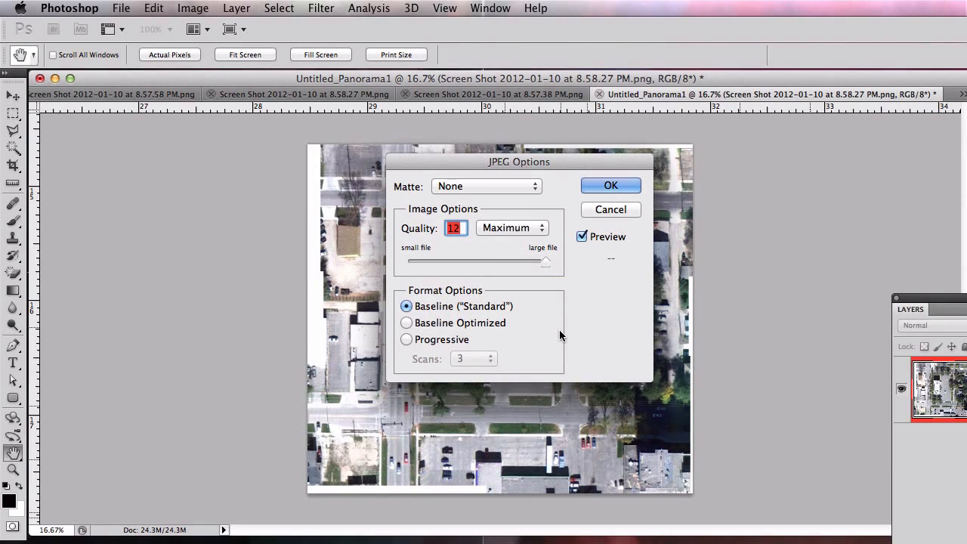
{"action": "left_click", "coordinate": [511, 227]}
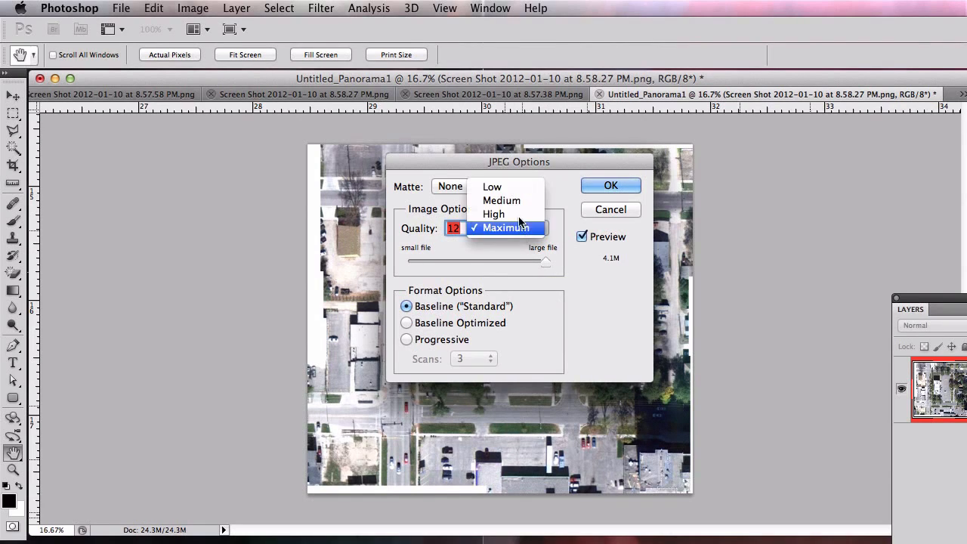
{"action": "left_click", "coordinate": [511, 212]}
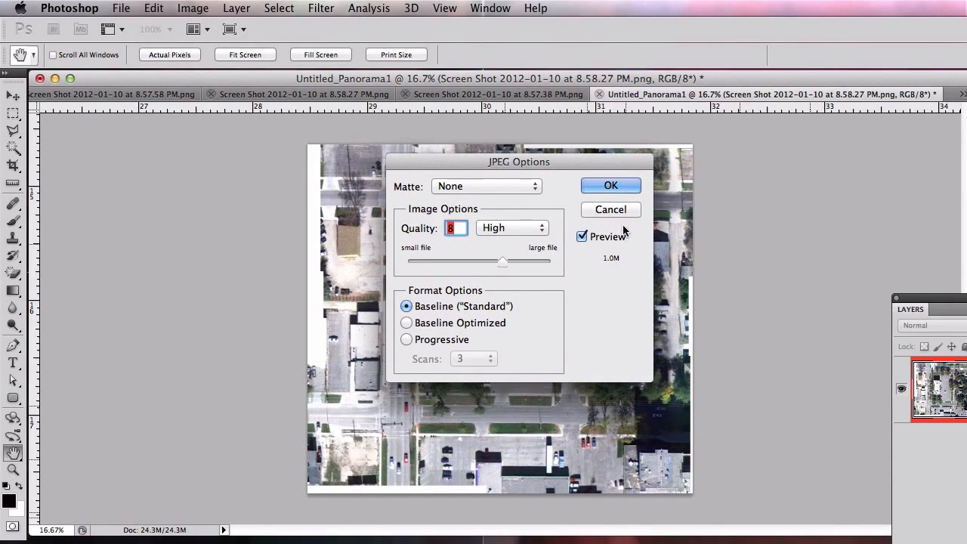
{"action": "left_click", "coordinate": [613, 189]}
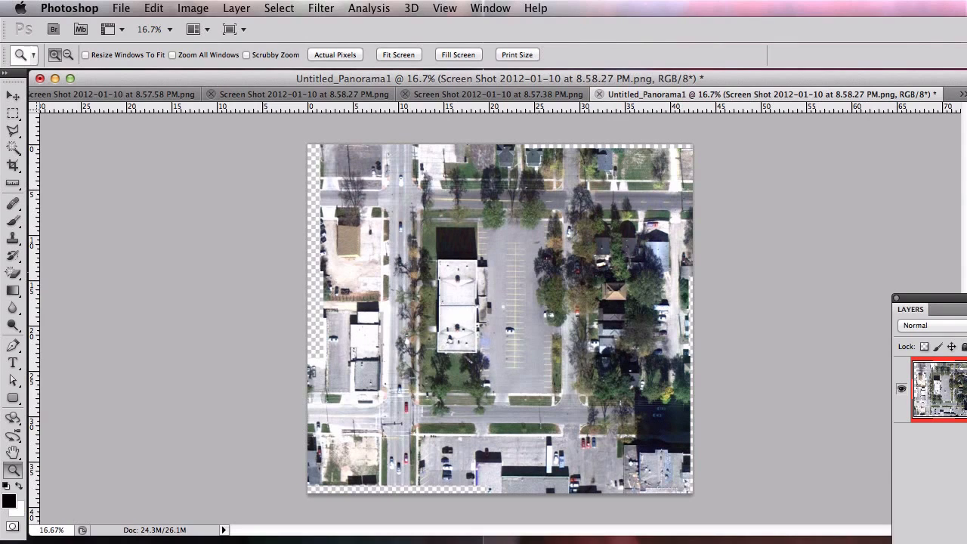
{"action": "key", "text": "super+Tab"}
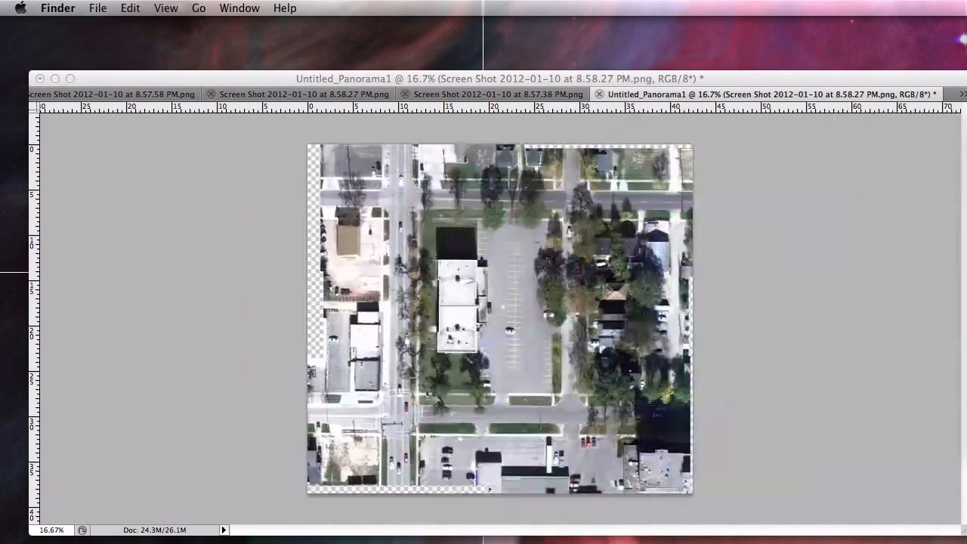
{"action": "left_click", "coordinate": [886, 260]}
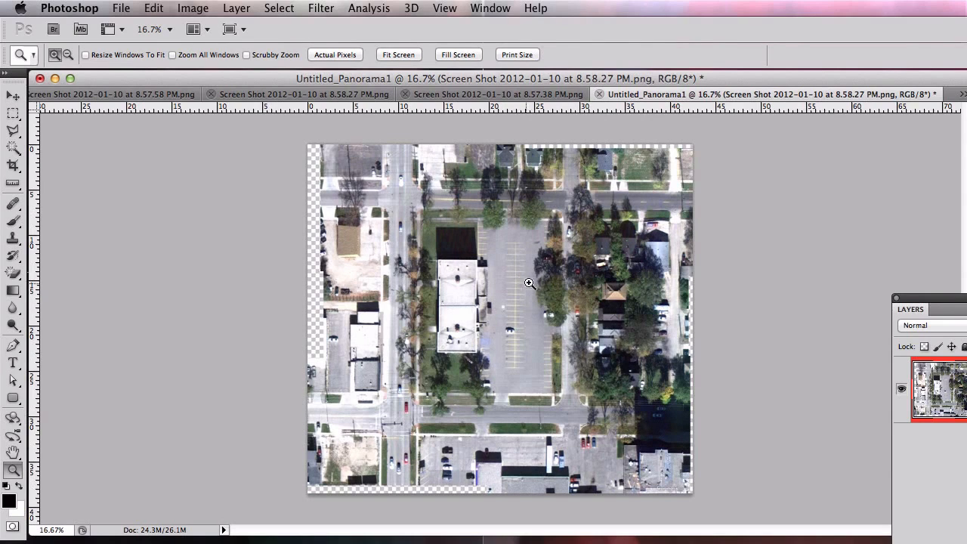
Review the merged panorama's pixel dimensions, document size and resolution in the Image Size settings
{"action": "left_click_drag", "start_coordinate": [484, 198], "coordinate": [565, 253]}
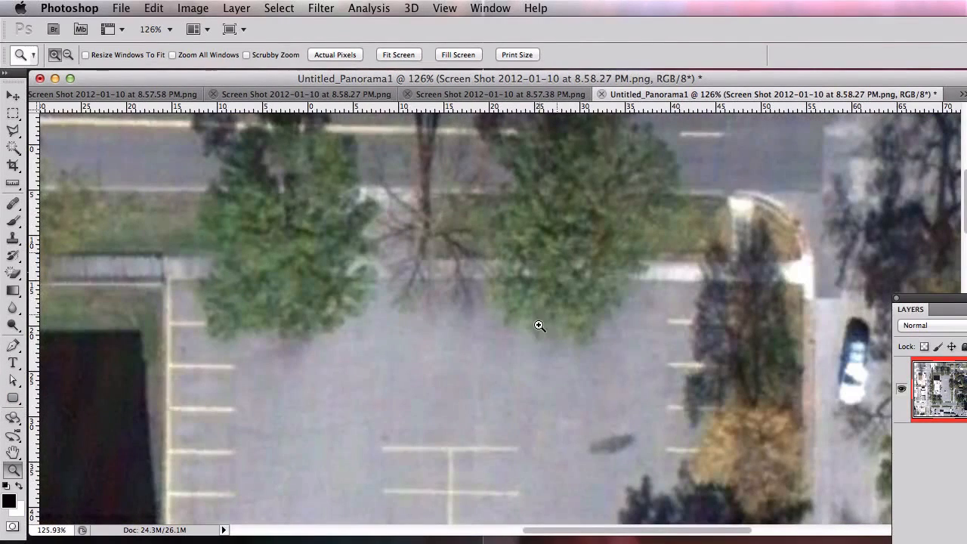
{"action": "left_click", "coordinate": [205, 9]}
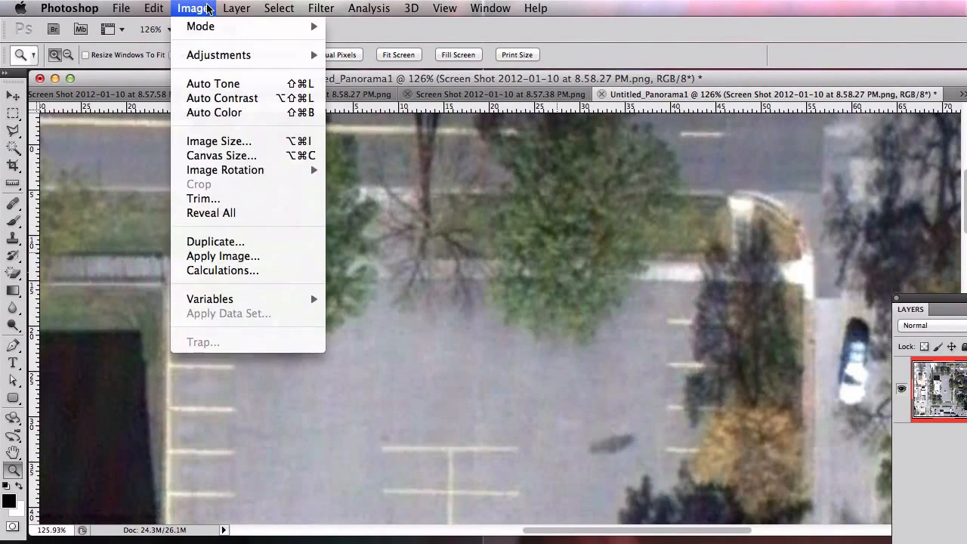
{"action": "left_click", "coordinate": [229, 140]}
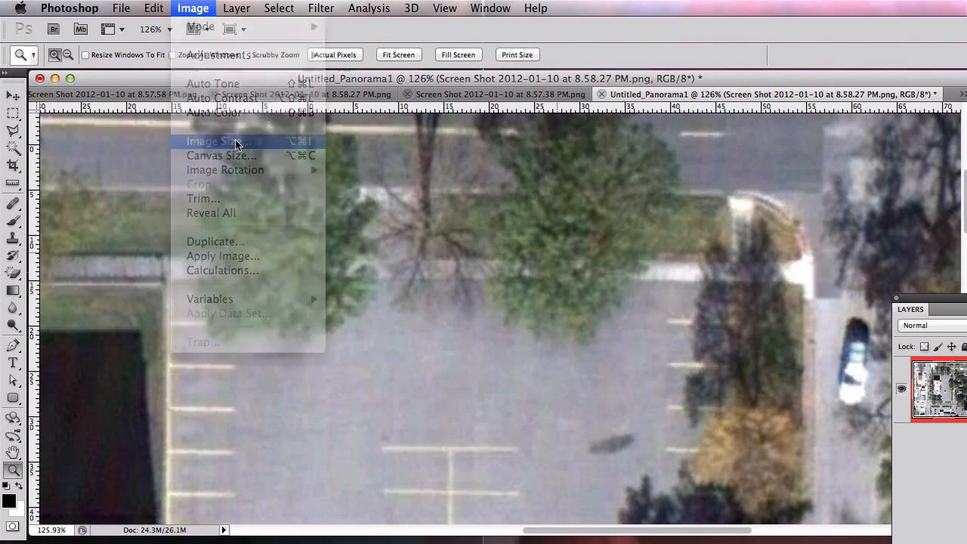
{"action": "left_click_drag", "start_coordinate": [457, 321], "coordinate": [590, 189]}
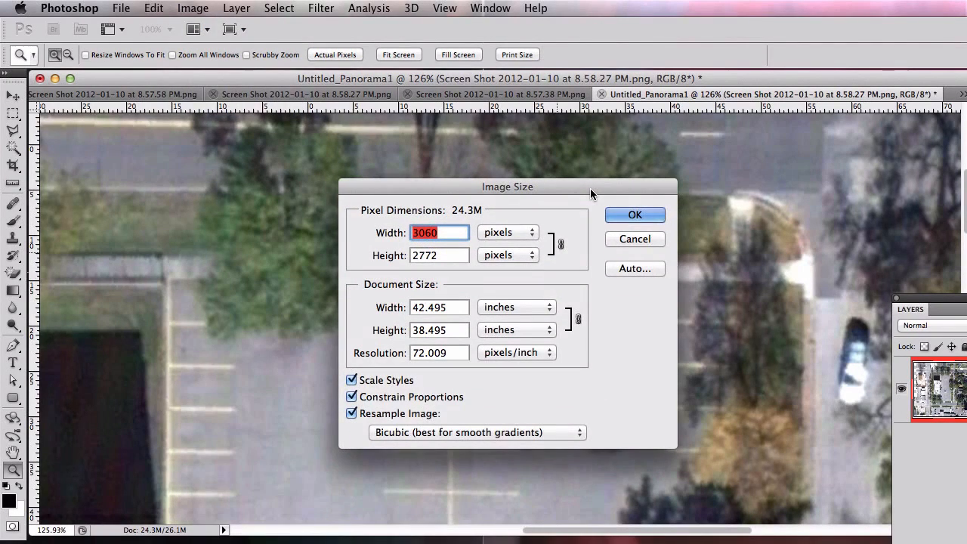
{"action": "left_click_drag", "start_coordinate": [479, 194], "coordinate": [518, 184]}
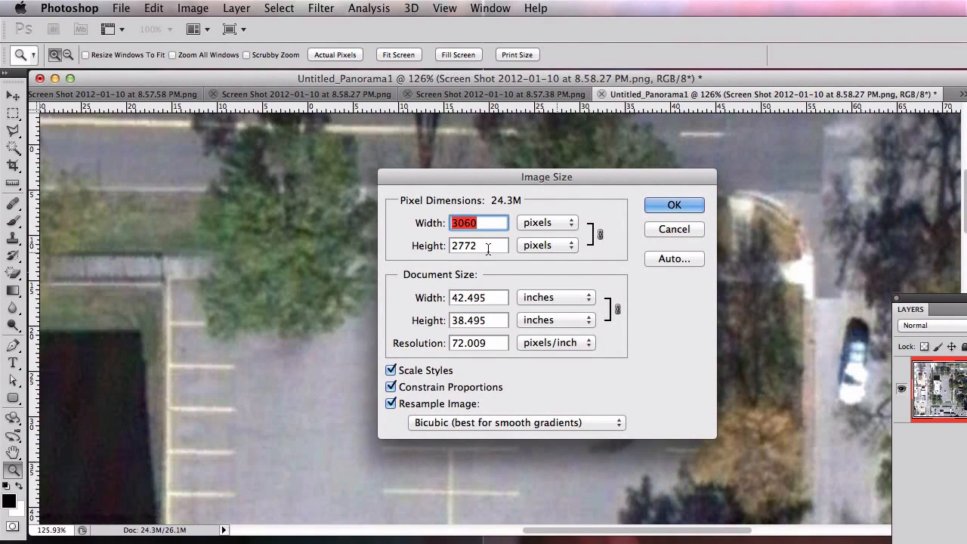
{"action": "key", "text": "Tab"}
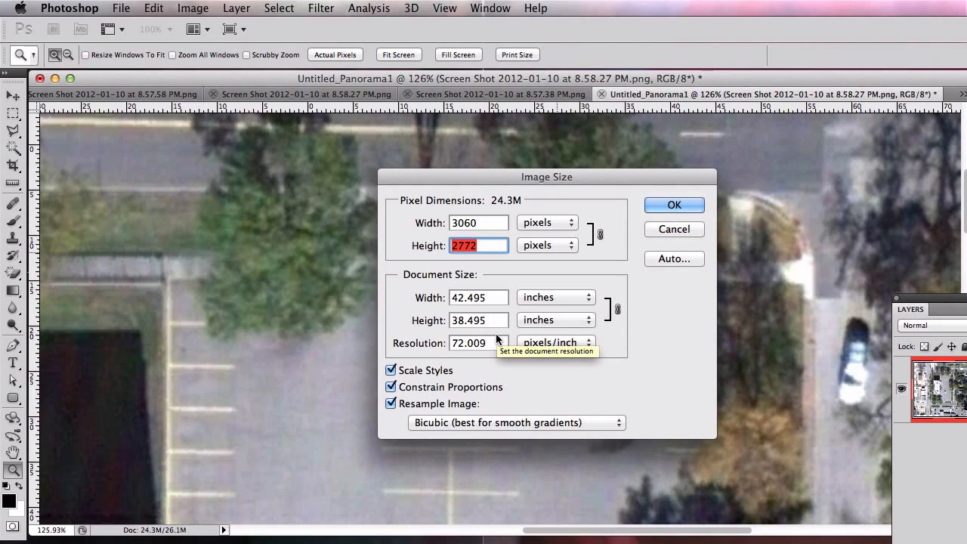
{"action": "left_click", "coordinate": [491, 223]}
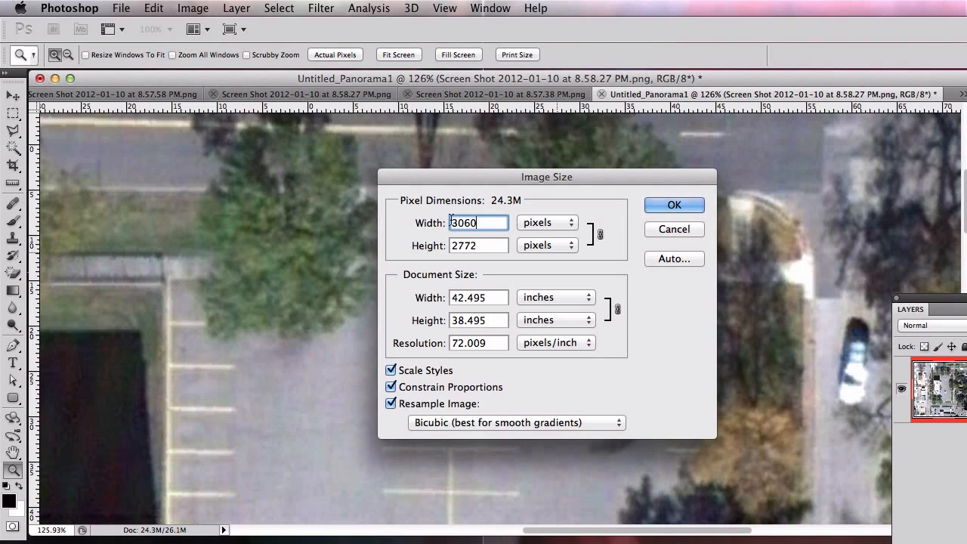
{"action": "left_click", "coordinate": [674, 206]}
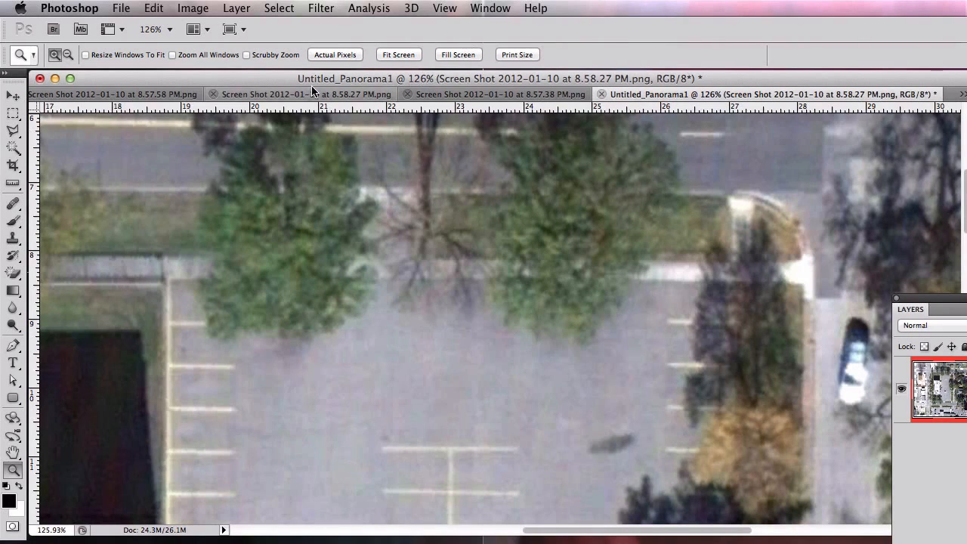
Close the untitled panorama and the open screenshot documents without saving the changes
{"action": "left_click", "coordinate": [39, 78]}
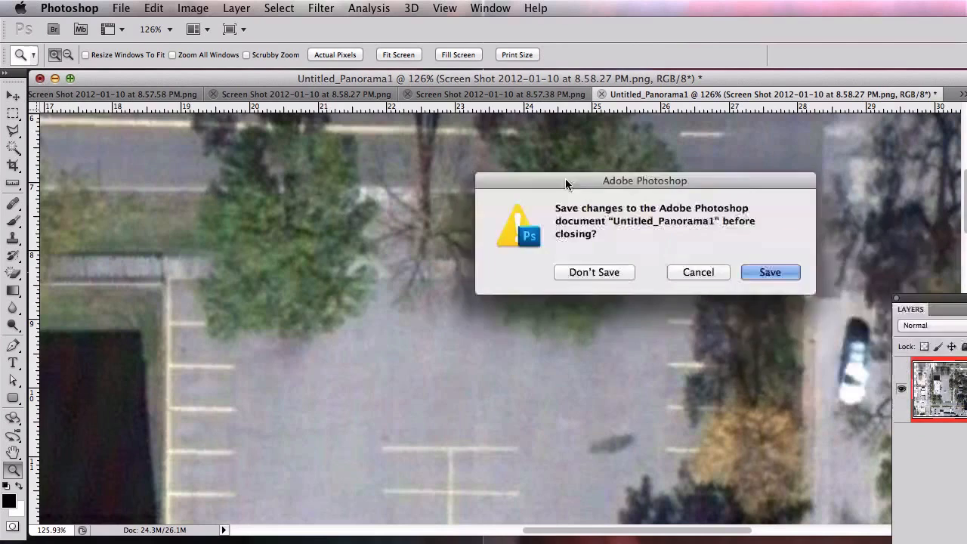
{"action": "left_click", "coordinate": [557, 274]}
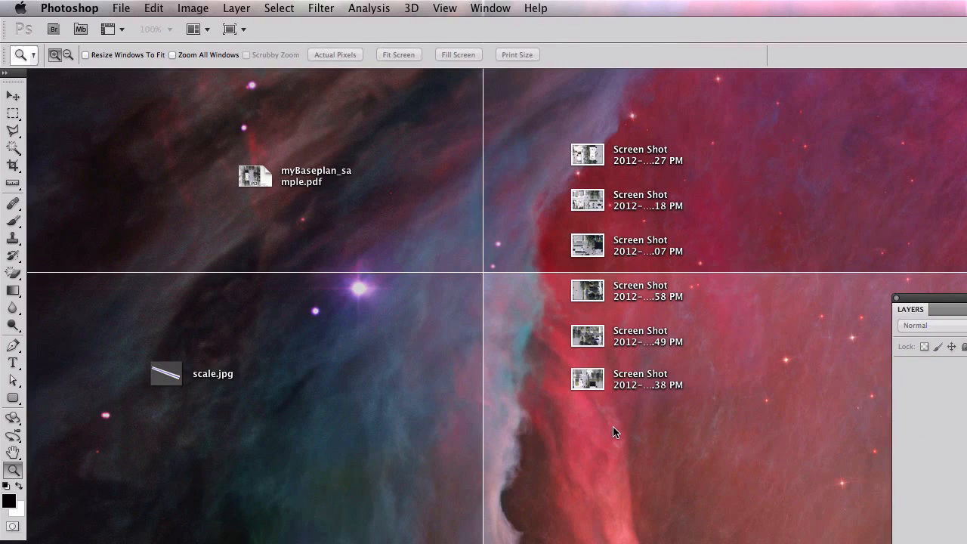
{"action": "left_click", "coordinate": [724, 434]}
Switch to Illustrator and make the image layer of basemap_wip.ai the active layer
{"action": "key", "text": "super+Tab"}
{"action": "key", "text": "super+Tab"}
{"action": "key", "text": "super+Tab"}
{"action": "key", "text": "super+Tab"}
{"action": "key", "text": "super+Tab"}
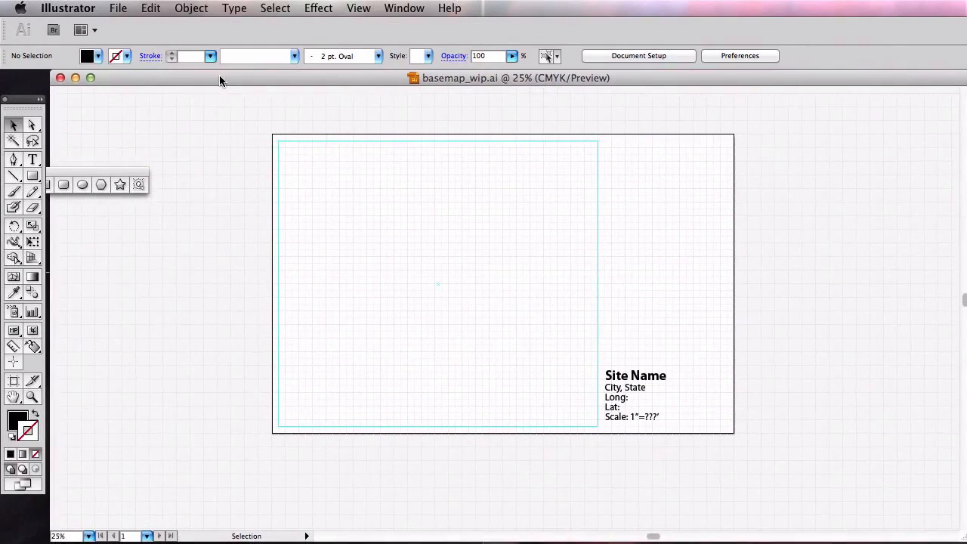
{"action": "key", "text": "F7"}
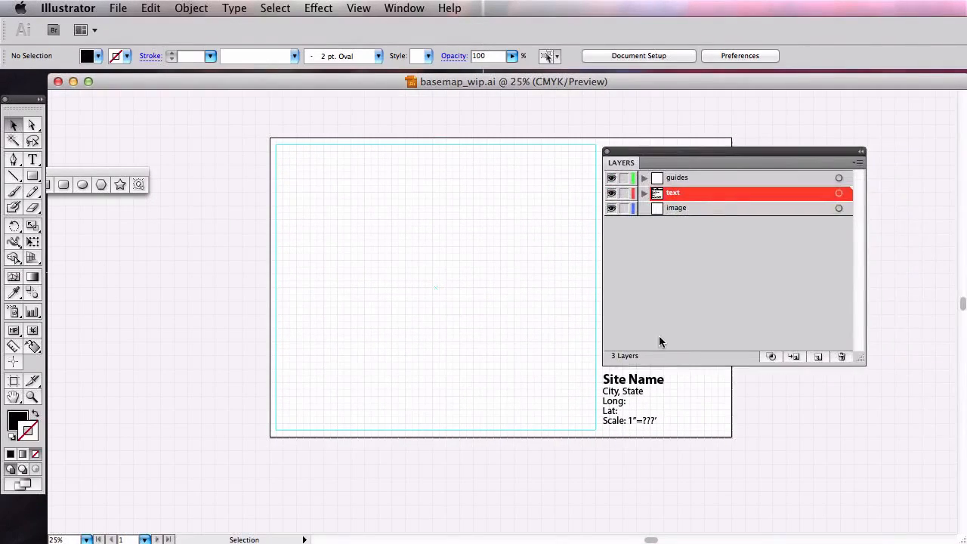
{"action": "left_click", "coordinate": [686, 208]}
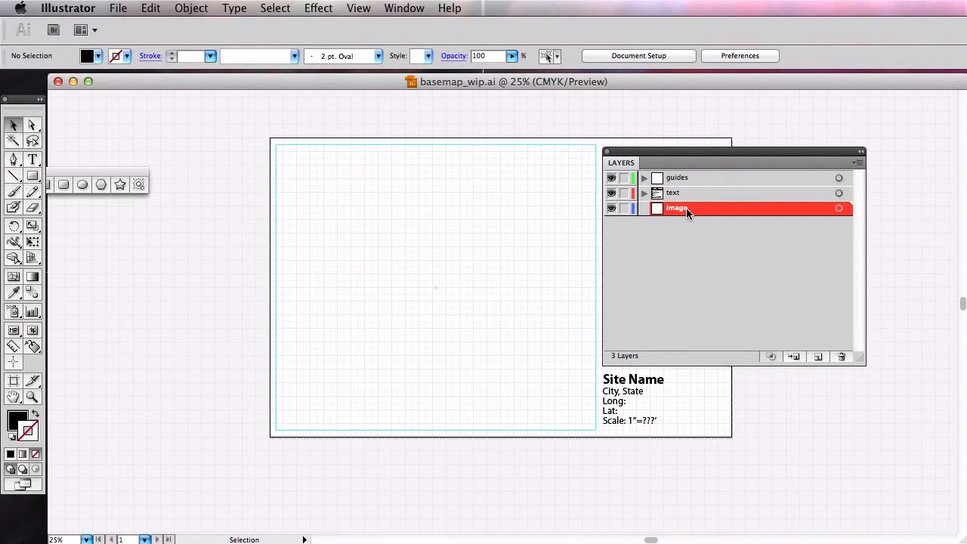
{"action": "key", "text": "F7"}
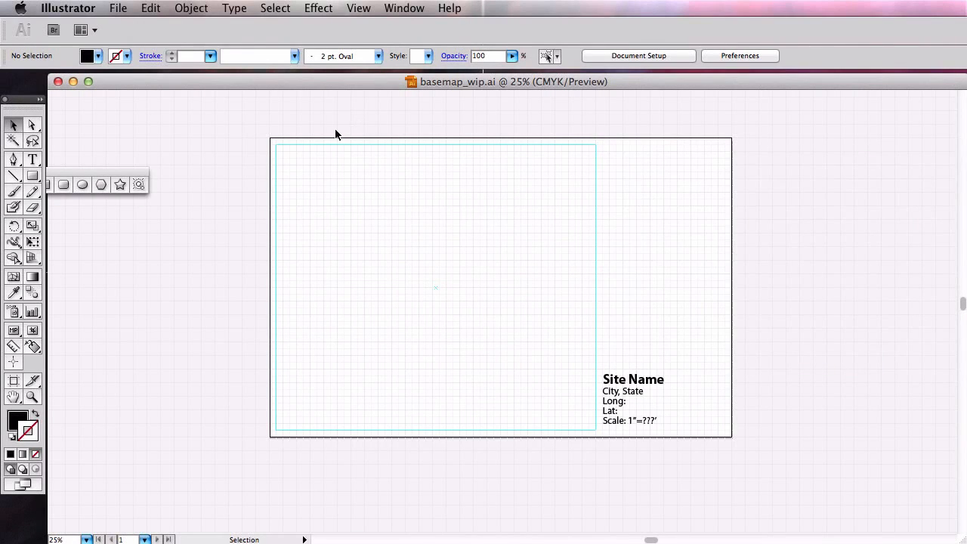
Place the basemap_wip.jpg file from the la232_a1 folder onto the image layer
{"action": "left_click", "coordinate": [118, 8]}
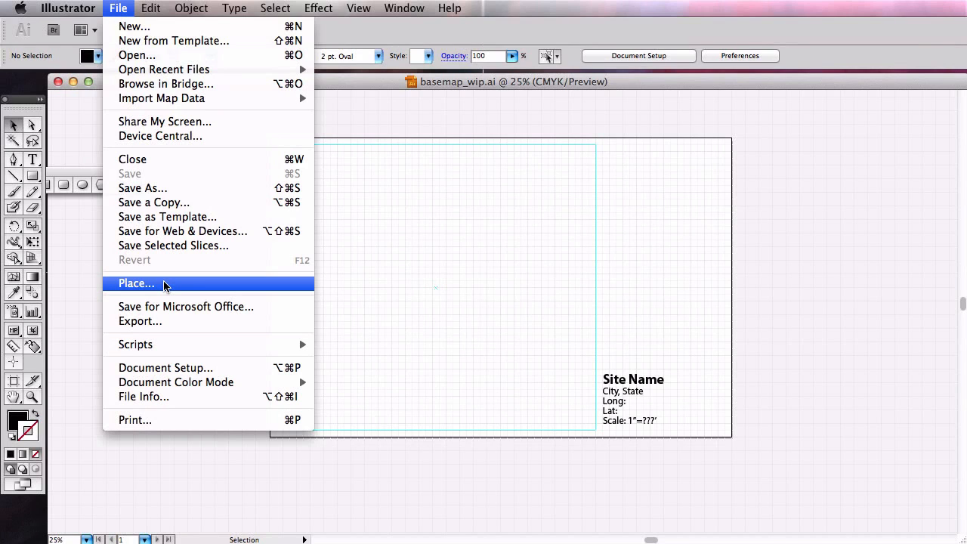
{"action": "left_click", "coordinate": [186, 284]}
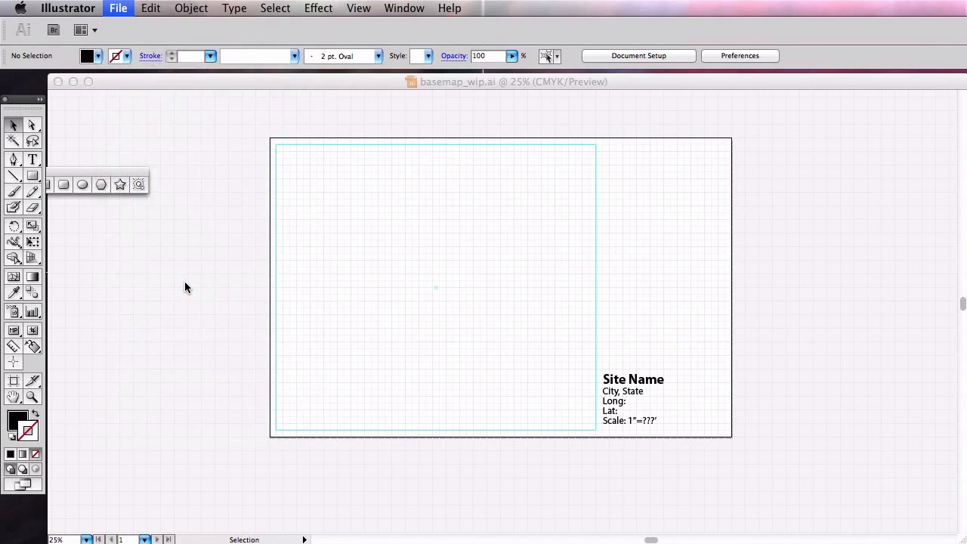
{"action": "double_click", "coordinate": [869, 224]}
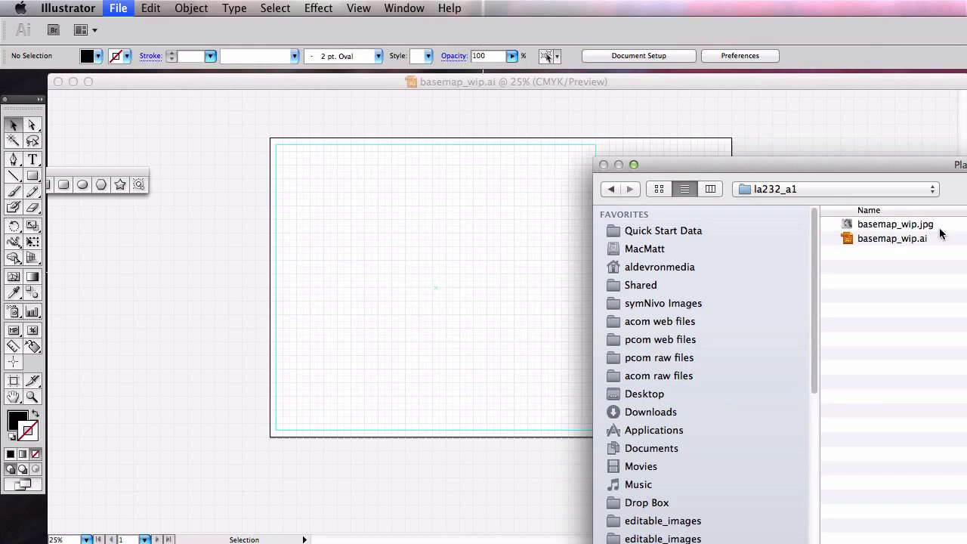
{"action": "double_click", "coordinate": [927, 226]}
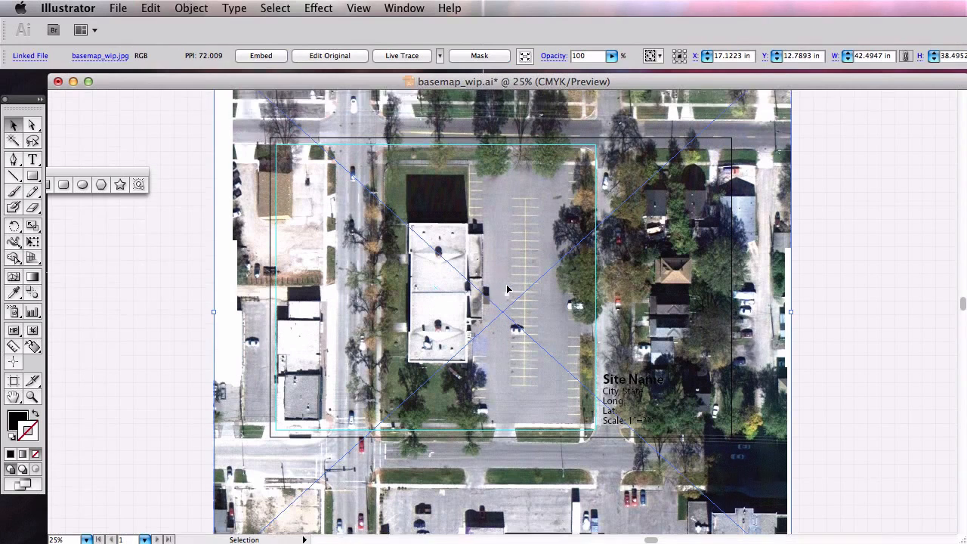
Move the placed aerial image off the artboard into the empty canvas beside it and deselect it
{"action": "key", "text": "super+minus"}
{"action": "key", "text": "super+minus"}
{"action": "left_click_drag", "start_coordinate": [510, 293], "coordinate": [219, 292]}
{"action": "scroll", "coordinate": [670, 340], "scroll_direction": "left", "scroll_amount": 5}
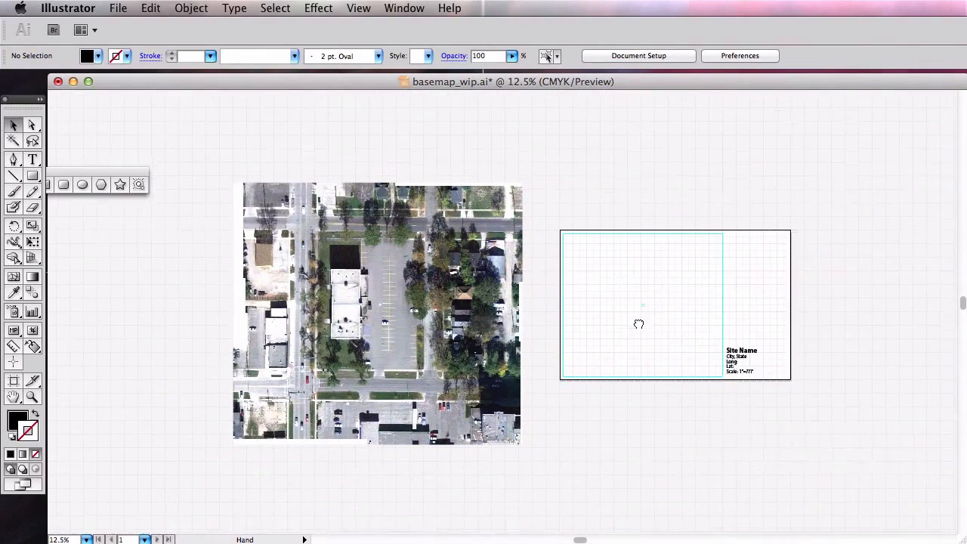
{"action": "left_click", "coordinate": [531, 365]}
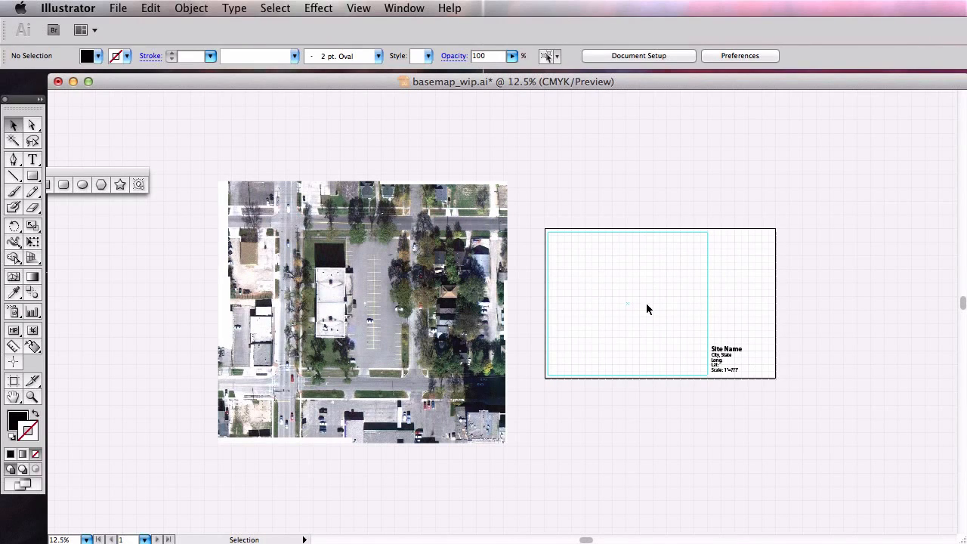
Examine the placed aerial image's size against the artboard and look closely at the parking stall lines for a measurable feature
{"action": "left_click", "coordinate": [399, 280]}
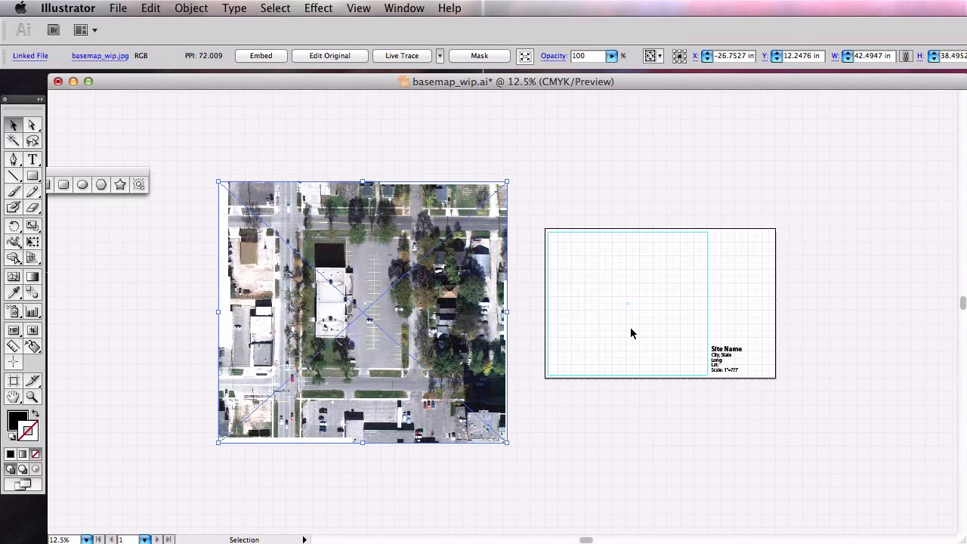
{"action": "left_click", "coordinate": [599, 160]}
{"action": "left_click", "coordinate": [33, 397]}
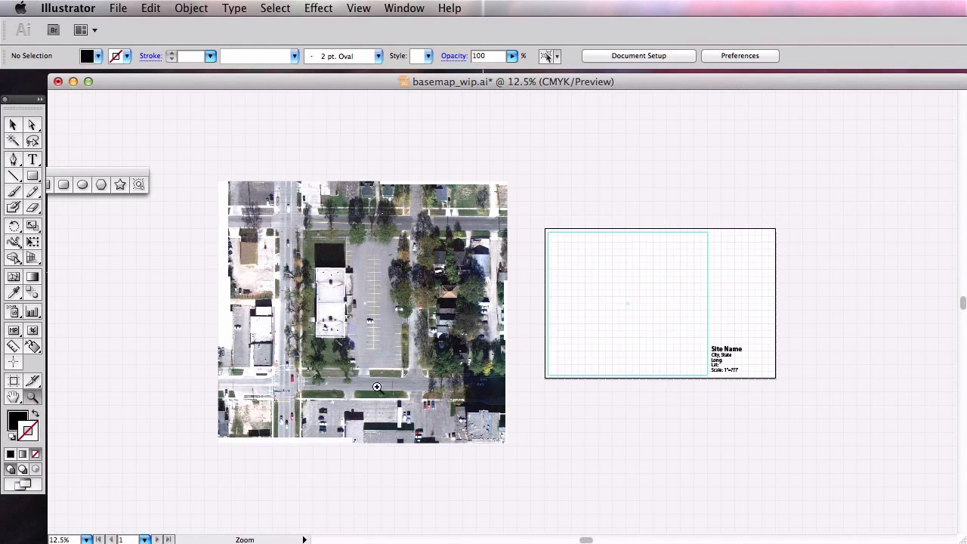
{"action": "left_click_drag", "start_coordinate": [440, 405], "coordinate": [280, 203]}
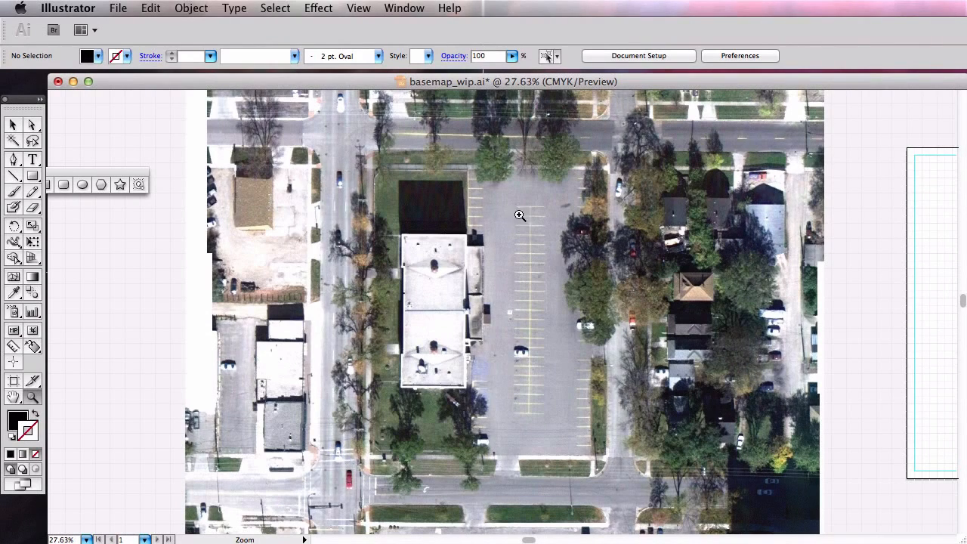
{"action": "left_click_drag", "start_coordinate": [565, 402], "coordinate": [510, 357]}
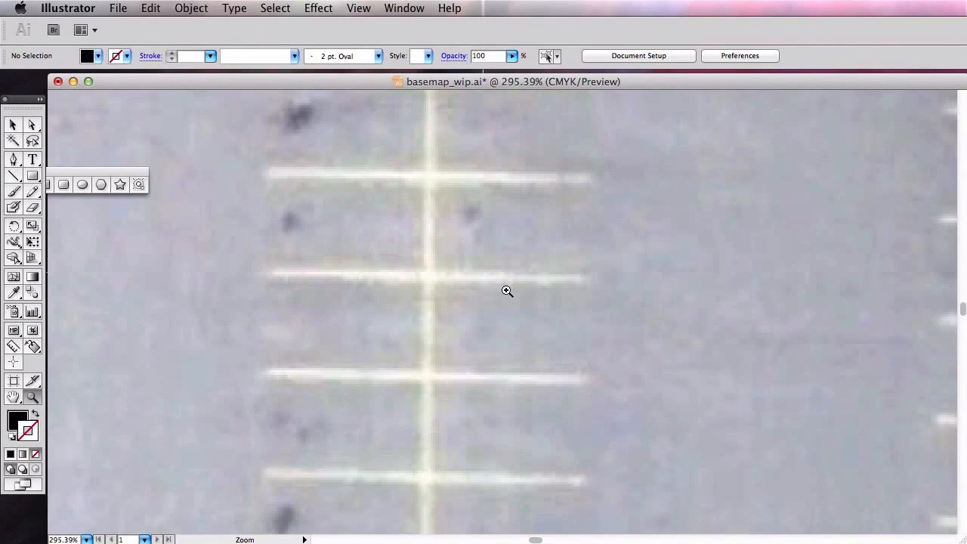
{"action": "left_click", "coordinate": [542, 332], "text": "alt"}
{"action": "left_click", "coordinate": [538, 333], "text": "alt"}
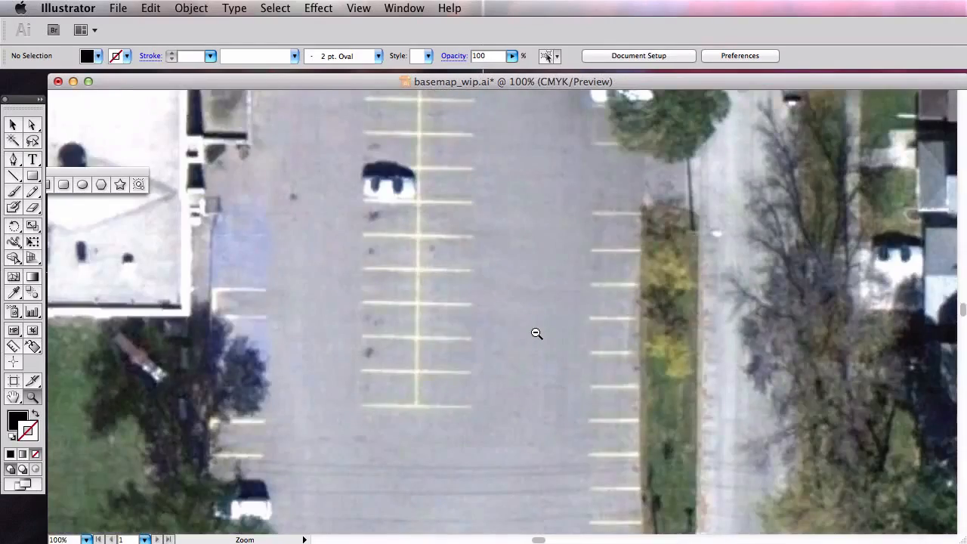
{"action": "left_click", "coordinate": [537, 333], "text": "alt"}
{"action": "left_click", "coordinate": [519, 330], "text": "alt"}
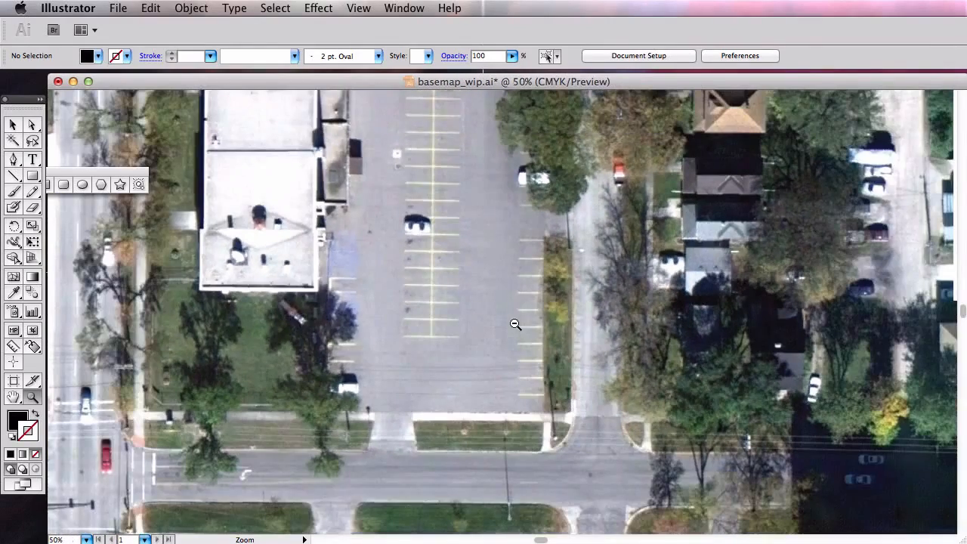
{"action": "left_click", "coordinate": [515, 324], "text": "alt"}
{"action": "left_click", "coordinate": [514, 321], "text": "alt"}
{"action": "scroll", "coordinate": [517, 316], "scroll_direction": "up", "scroll_amount": 3}
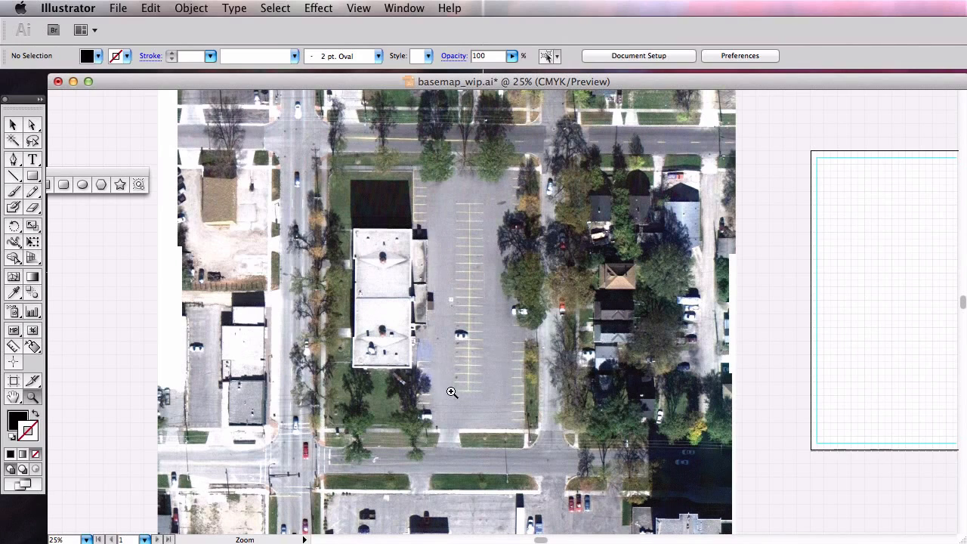
Examine the large white-roofed building beside the parking lot as a scale reference, and view the whole image with the artboard
{"action": "left_click_drag", "start_coordinate": [452, 392], "coordinate": [328, 211]}
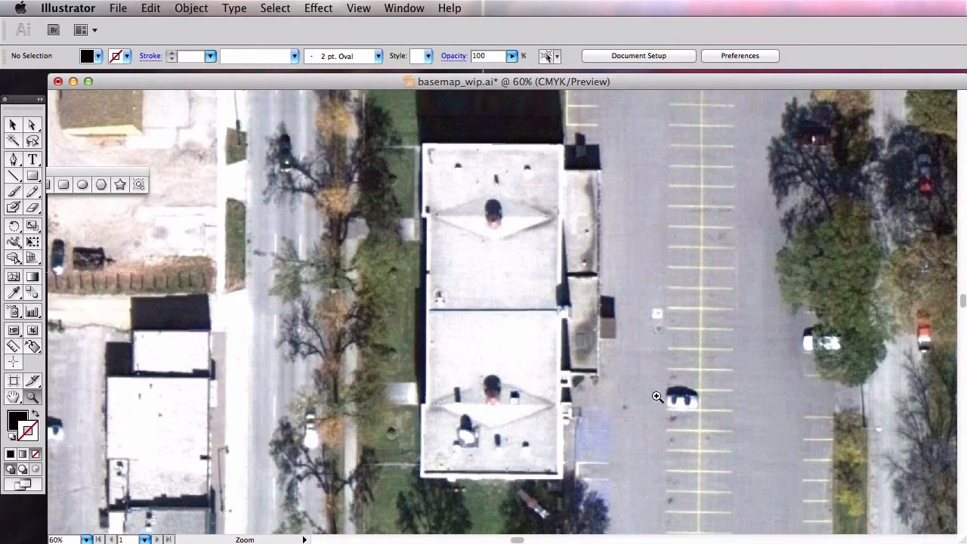
{"action": "left_click", "coordinate": [695, 394], "text": "alt"}
{"action": "left_click", "coordinate": [695, 393], "text": "alt"}
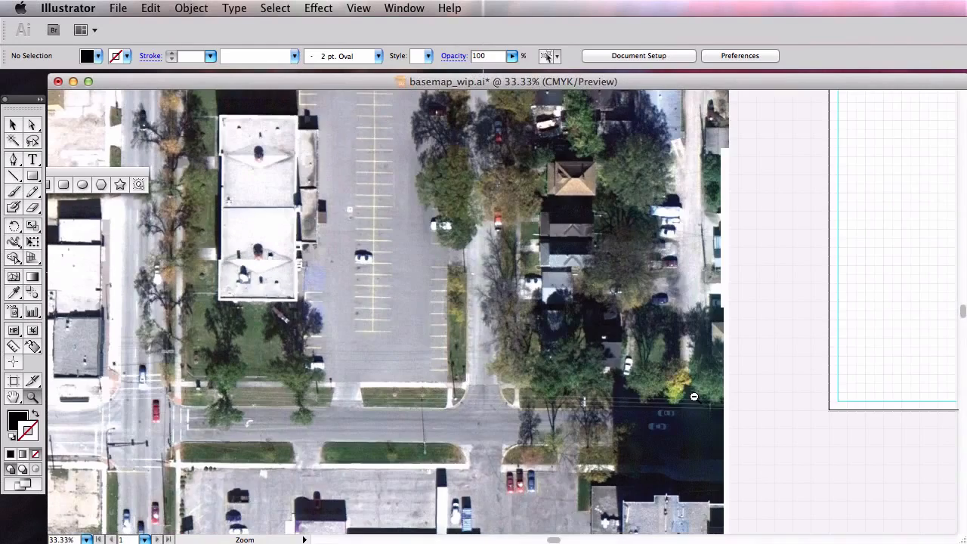
{"action": "left_click", "coordinate": [562, 393], "text": "alt"}
{"action": "left_click", "coordinate": [562, 393], "text": "alt"}
{"action": "left_click_drag", "start_coordinate": [577, 393], "coordinate": [561, 421]}
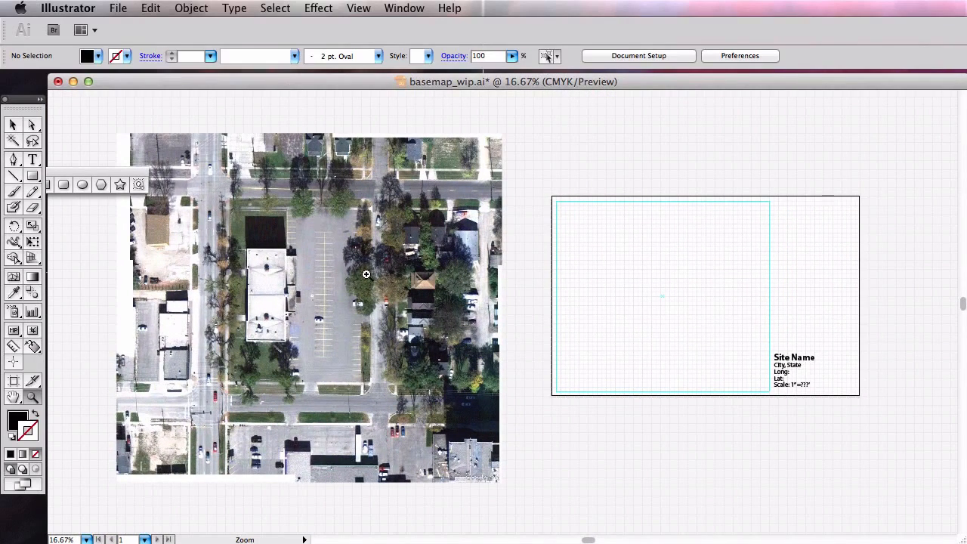
Switch to Google Earth and set up the line Ruler in feet over the parking lot's centre stall stripes
{"action": "left_click_drag", "start_coordinate": [956, 543], "coordinate": [797, 18]}
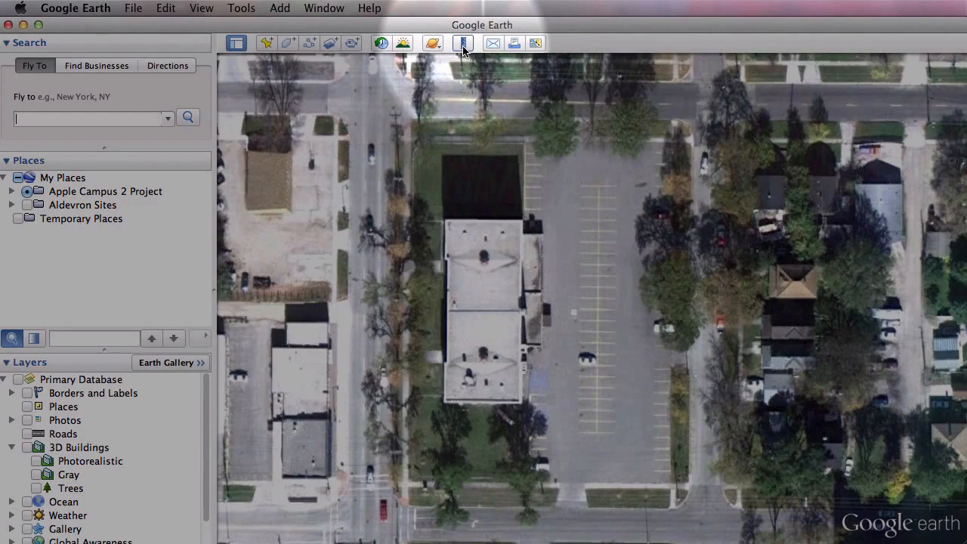
{"action": "left_click", "coordinate": [463, 44]}
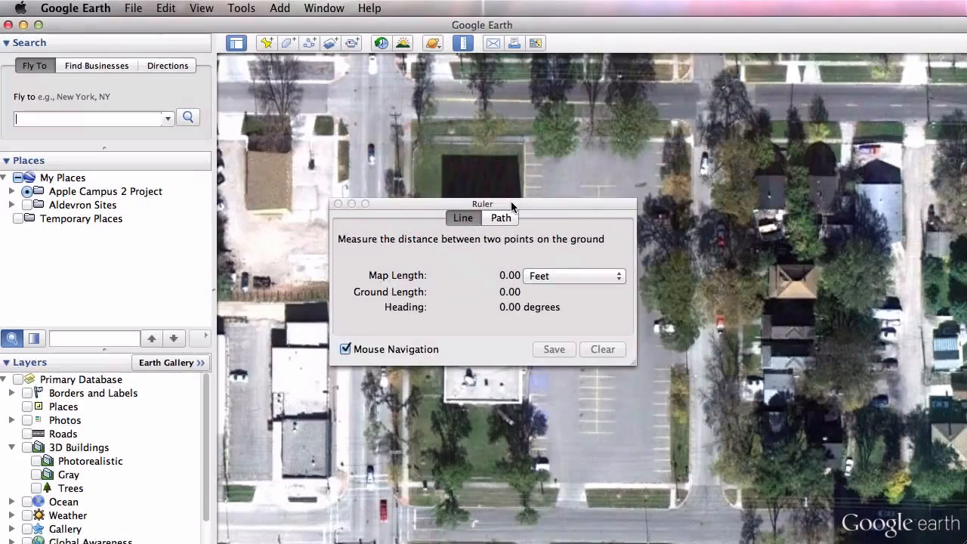
{"action": "left_click_drag", "start_coordinate": [513, 199], "coordinate": [587, 171]}
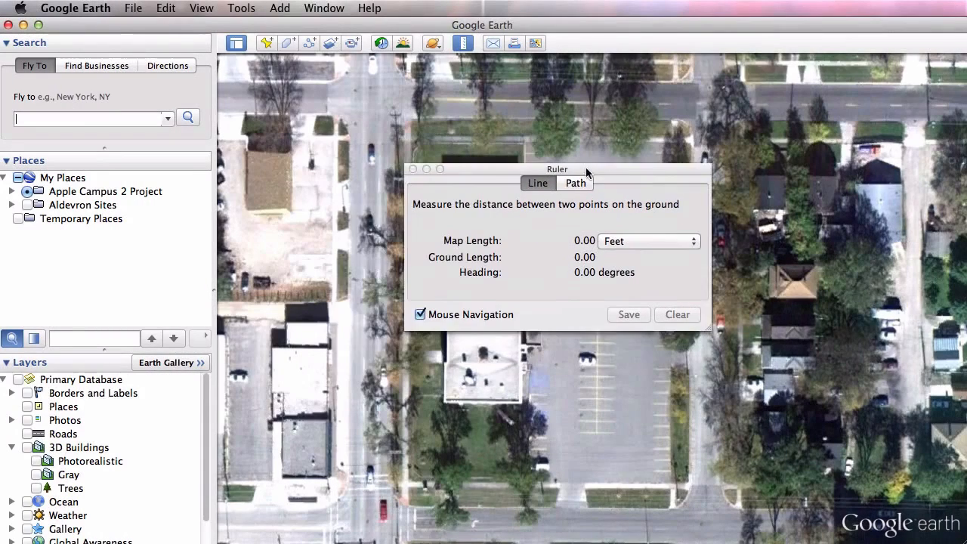
{"action": "left_click", "coordinate": [413, 169]}
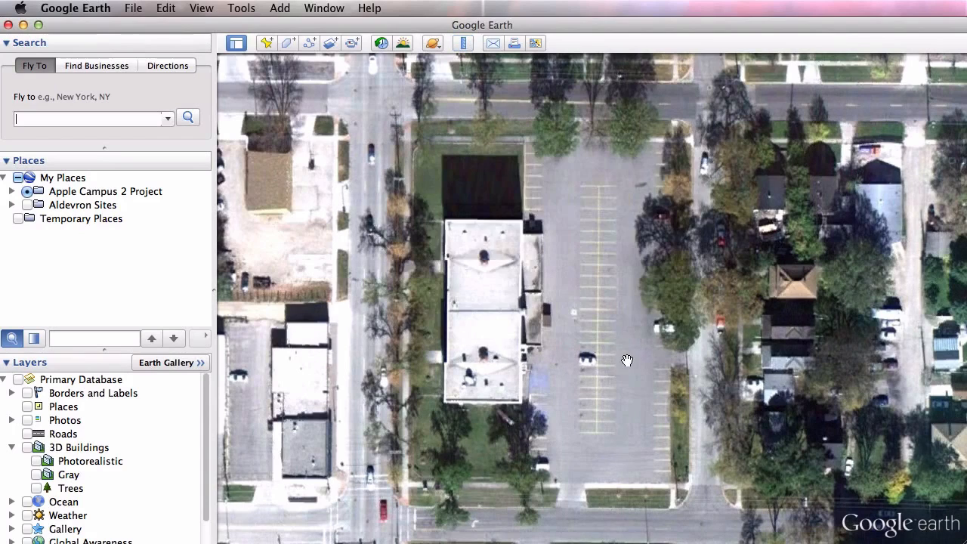
{"action": "left_click", "coordinate": [463, 43]}
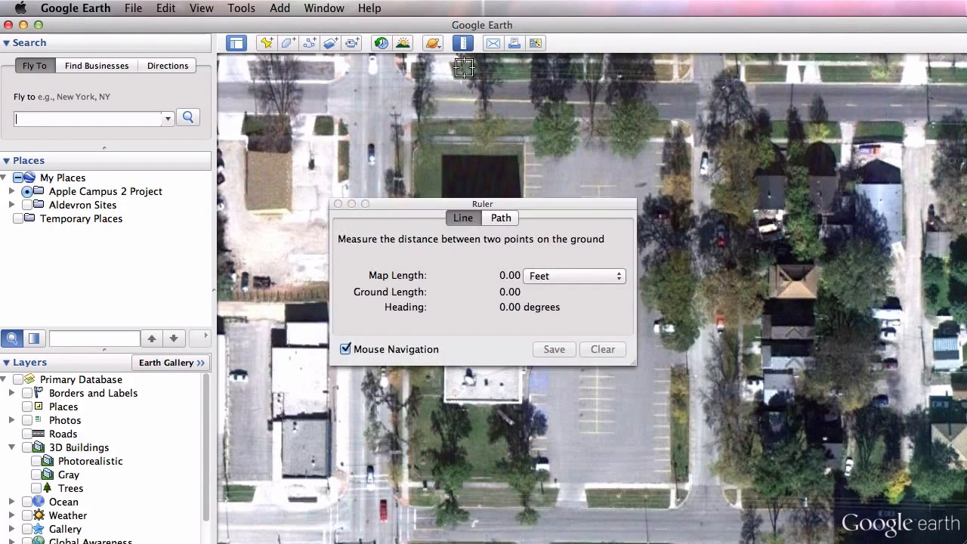
{"action": "left_click", "coordinate": [541, 277]}
{"action": "left_click", "coordinate": [552, 278]}
{"action": "left_click_drag", "start_coordinate": [565, 201], "coordinate": [364, 195]}
{"action": "scroll", "coordinate": [601, 187], "scroll_direction": "up", "scroll_amount": 3}
{"action": "scroll", "coordinate": [602, 187], "scroll_direction": "up", "scroll_amount": 5}
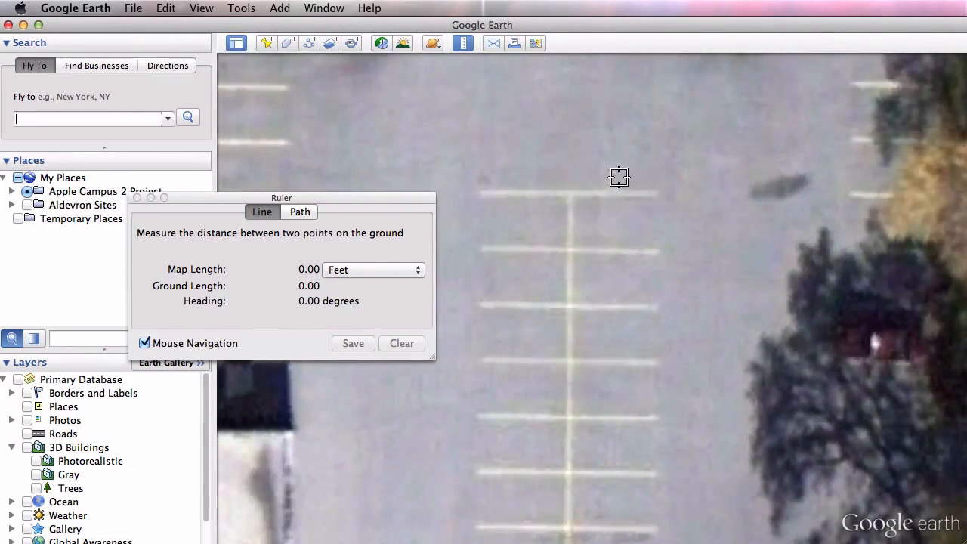
{"action": "left_click", "coordinate": [598, 180]}
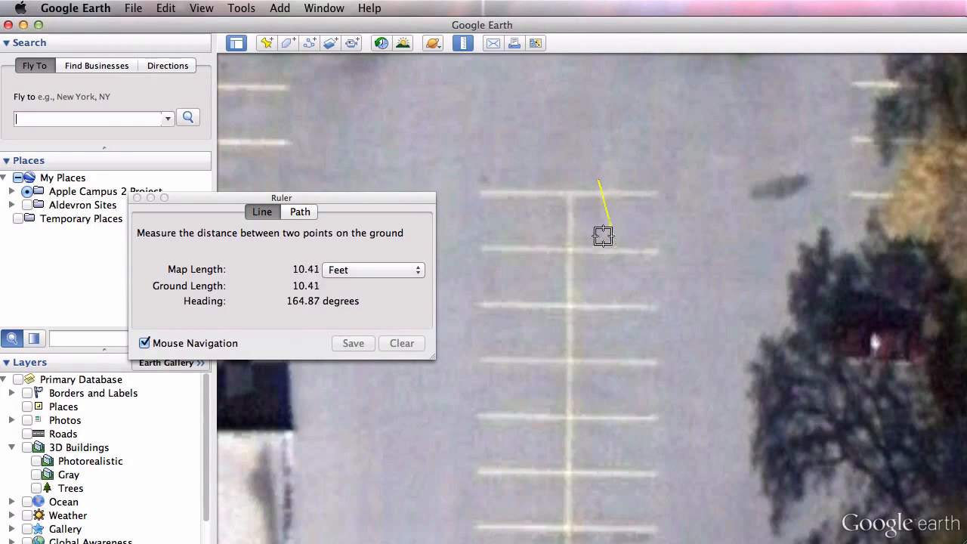
{"action": "left_click", "coordinate": [646, 338]}
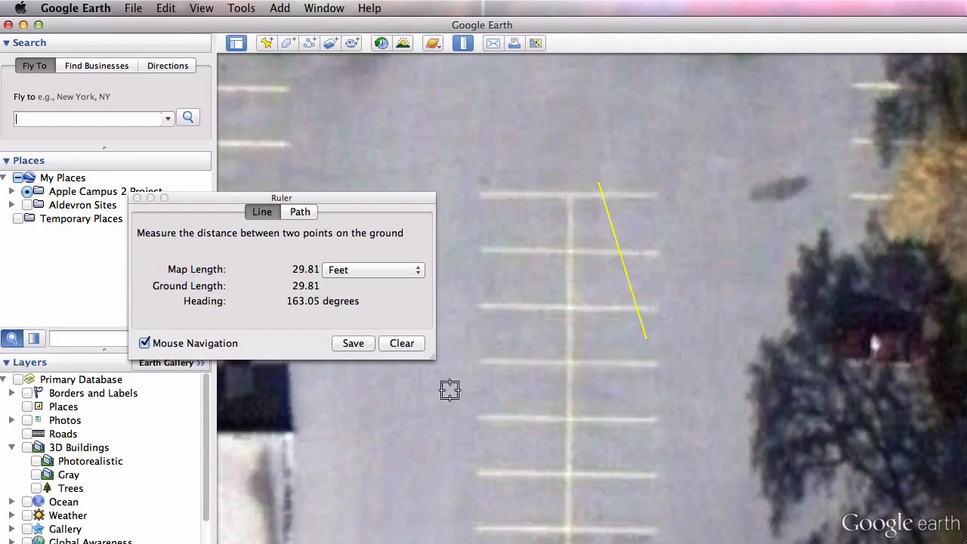
{"action": "left_click", "coordinate": [402, 343]}
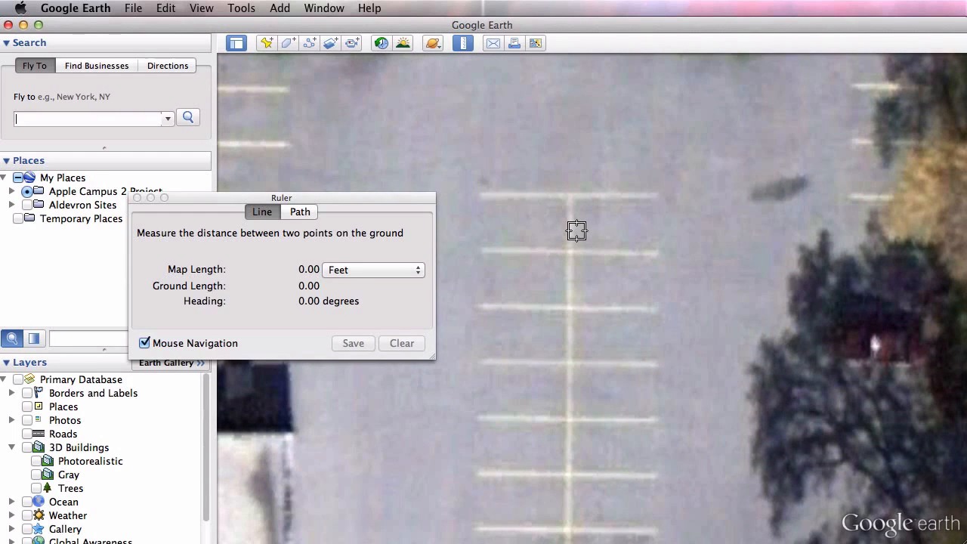
Measure the parking lot's long centre stripe from its north end to its south end with the Ruler
{"action": "left_click_drag", "start_coordinate": [300, 199], "coordinate": [281, 150]}
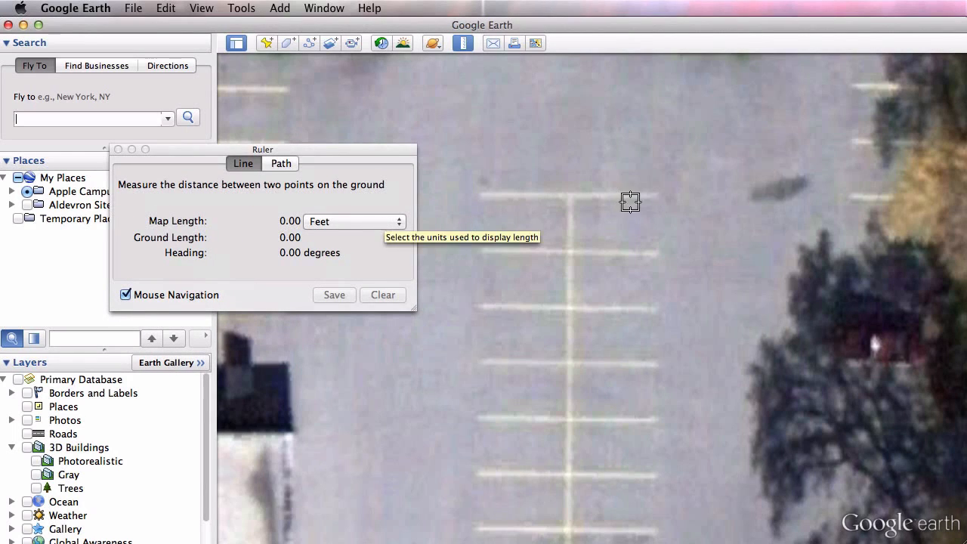
{"action": "left_click", "coordinate": [570, 198]}
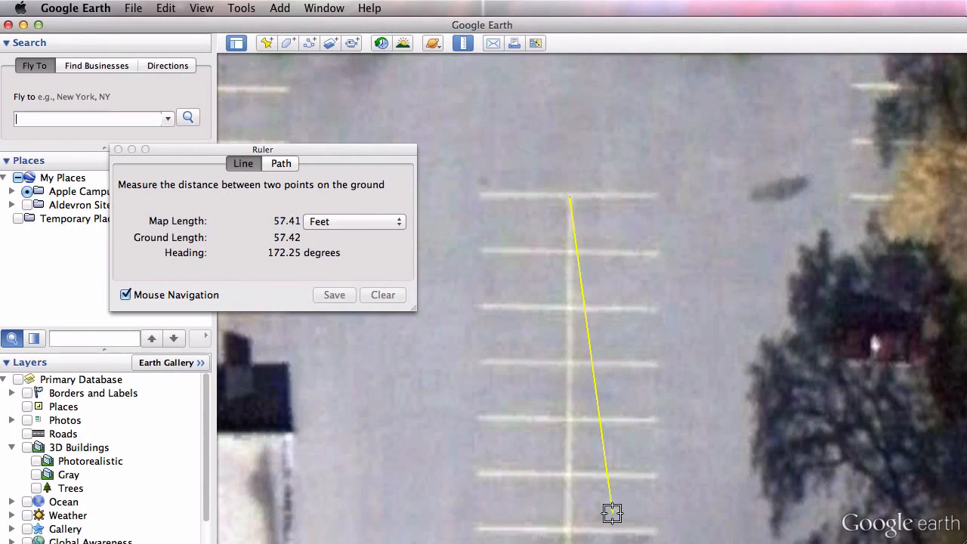
{"action": "key", "text": "Down"}
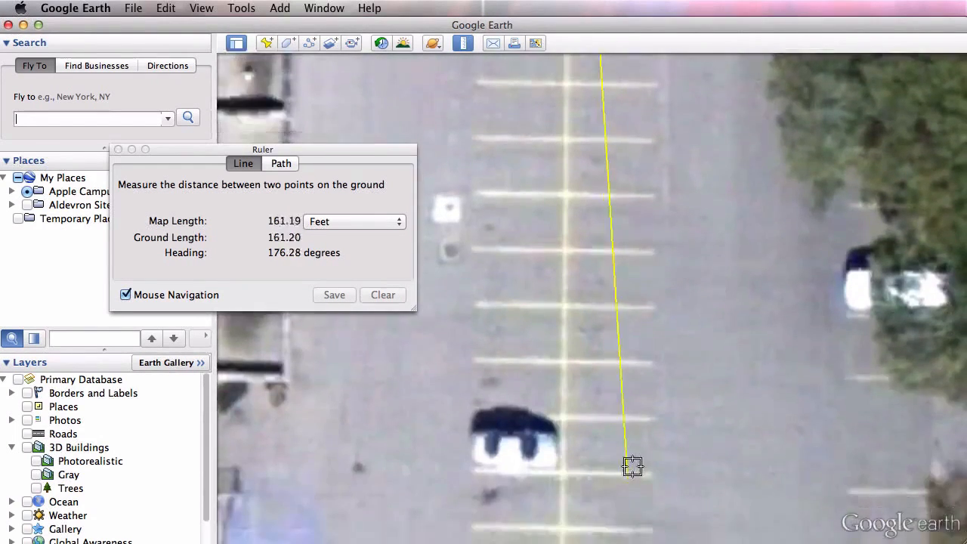
{"action": "key", "text": "Down"}
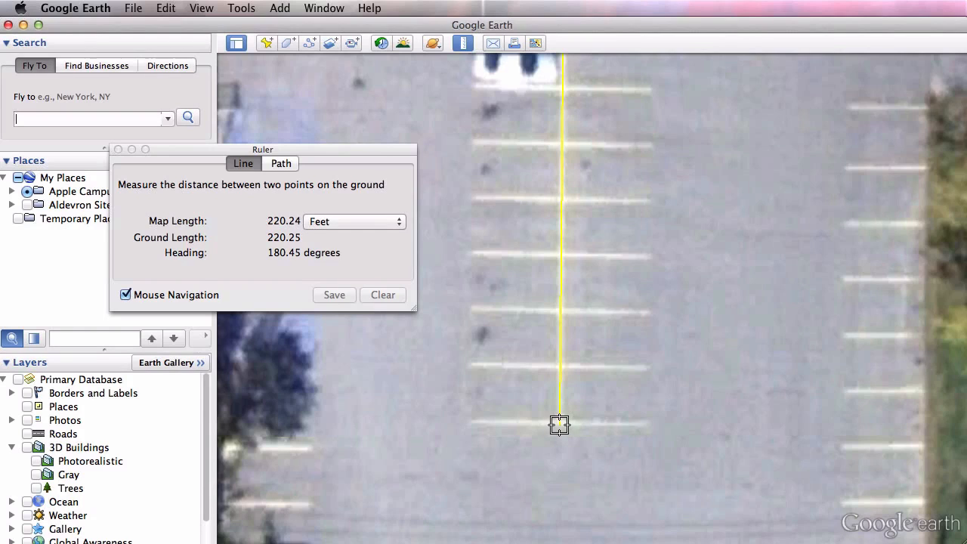
{"action": "left_click", "coordinate": [559, 425]}
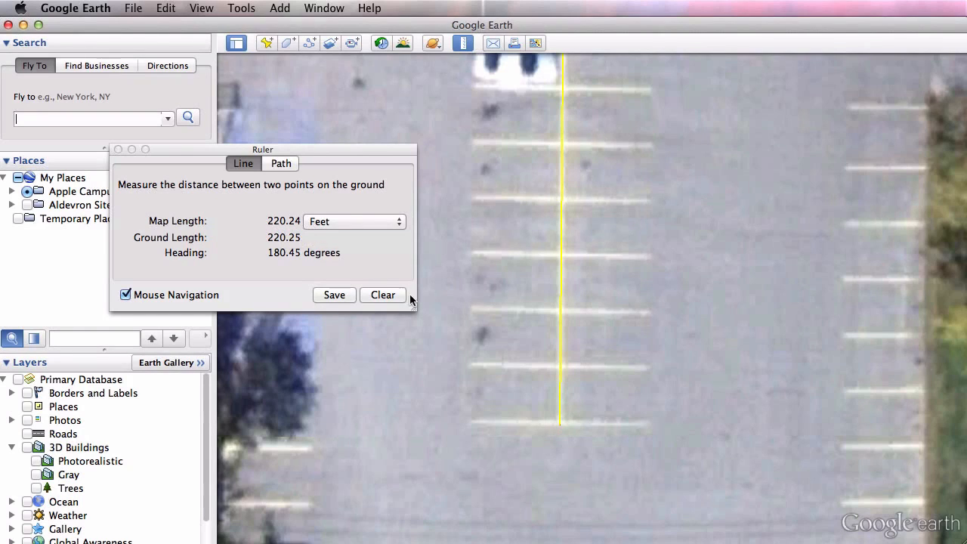
Clear the measured line and close the Ruler
{"action": "left_click", "coordinate": [385, 295]}
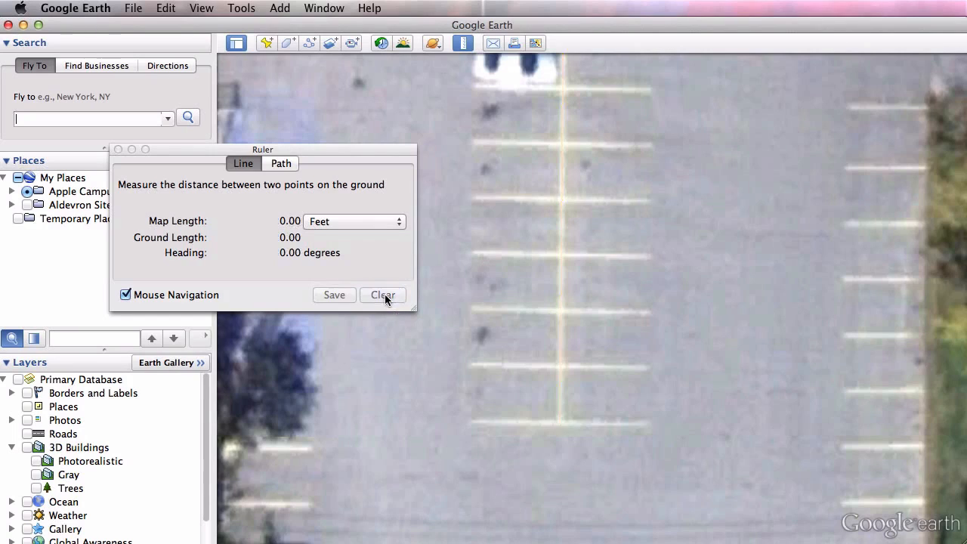
{"action": "left_click_drag", "start_coordinate": [259, 147], "coordinate": [261, 144]}
{"action": "left_click", "coordinate": [118, 145]}
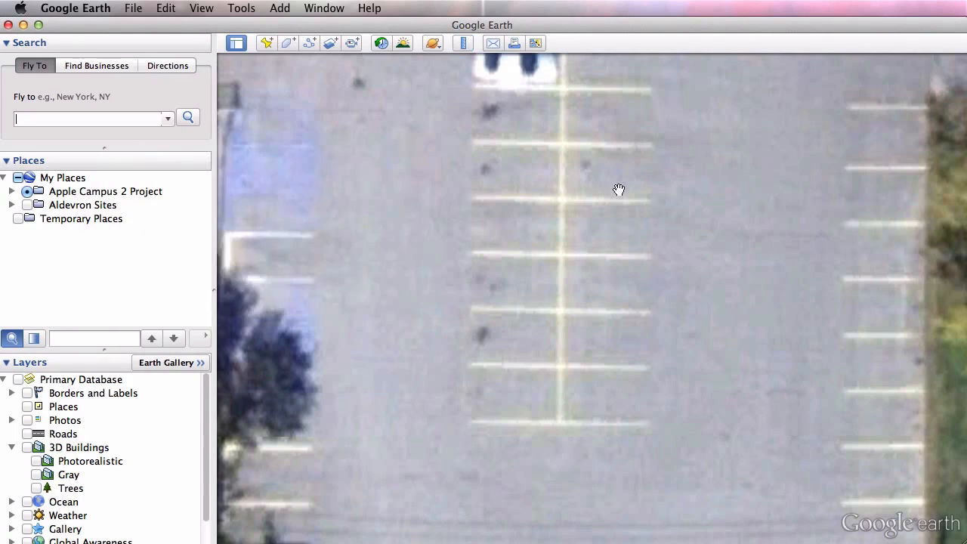
{"action": "scroll", "coordinate": [617, 190], "scroll_direction": "down", "scroll_amount": 5}
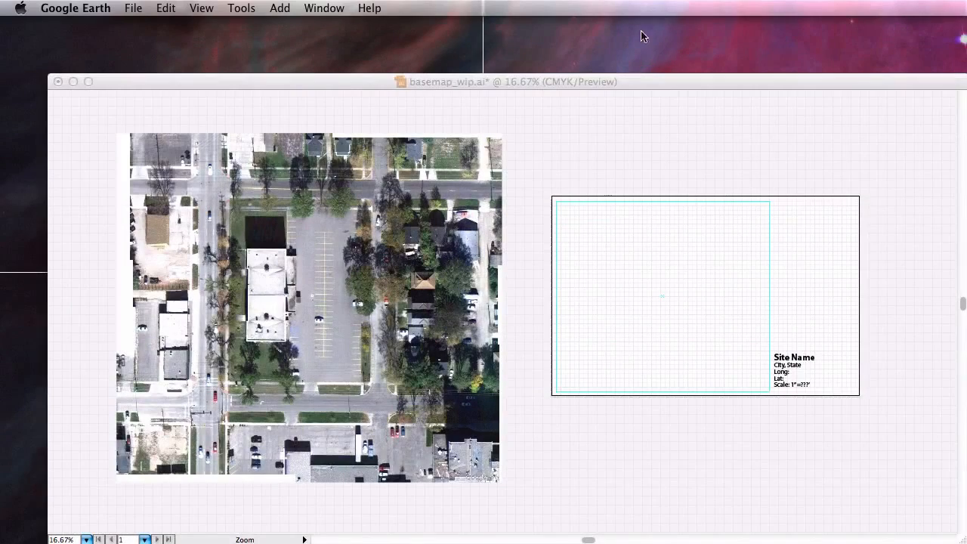
Return to Illustrator and measure the same centre parking stripe from end to end on the placed aerial image
{"action": "left_click", "coordinate": [637, 83]}
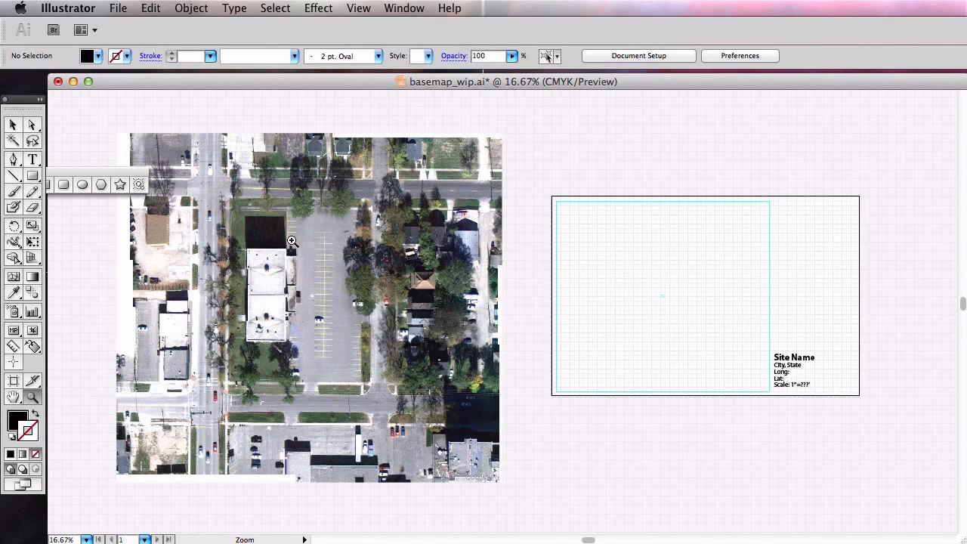
{"action": "left_click_drag", "start_coordinate": [350, 218], "coordinate": [296, 261]}
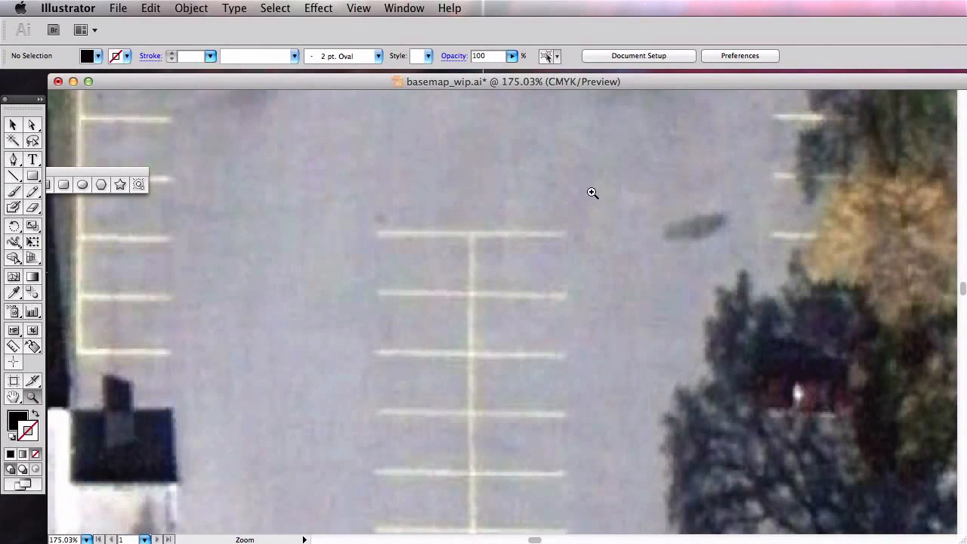
{"action": "left_click_drag", "start_coordinate": [591, 194], "coordinate": [341, 324]}
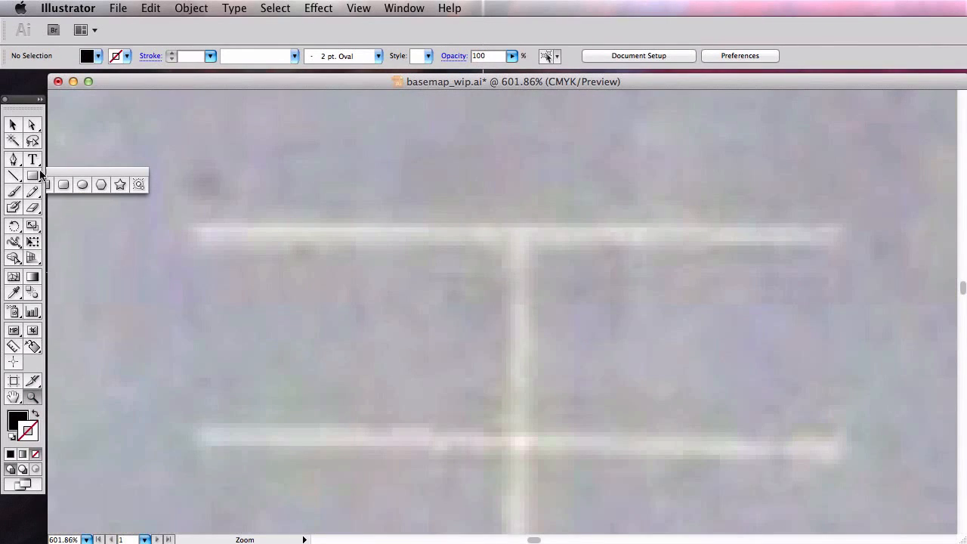
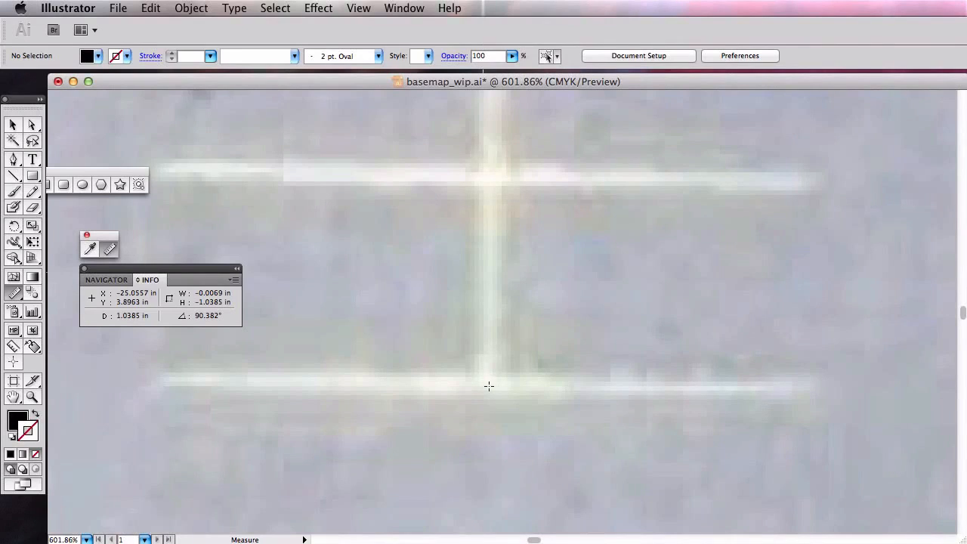
{"action": "left_click", "coordinate": [489, 386]}
{"action": "double_click", "coordinate": [14, 397]}
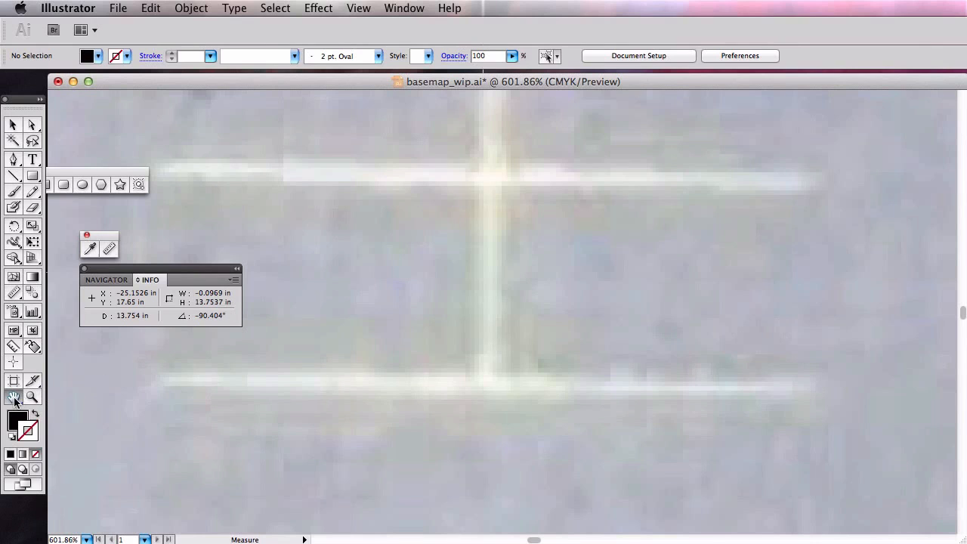
{"action": "left_click_drag", "start_coordinate": [377, 334], "coordinate": [913, 341]}
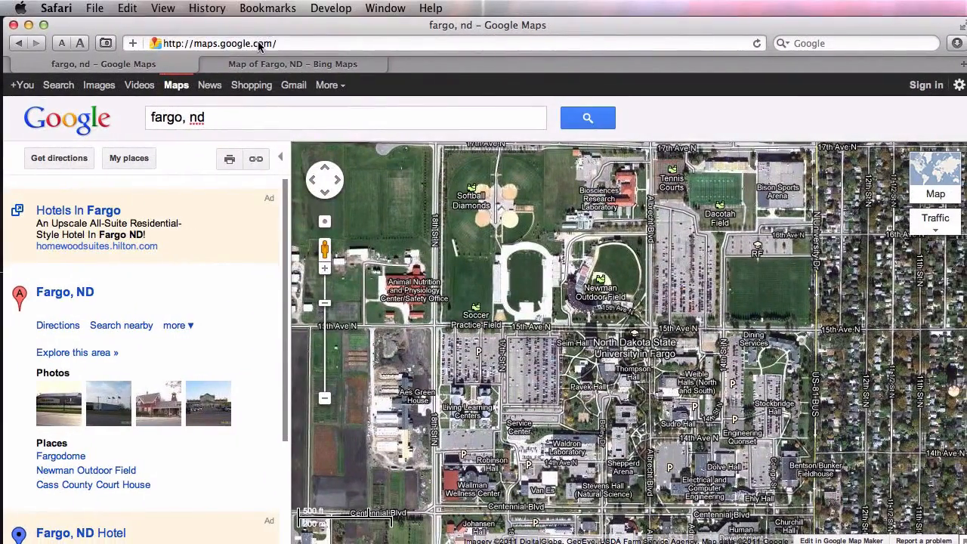
{"action": "left_click", "coordinate": [259, 44]}
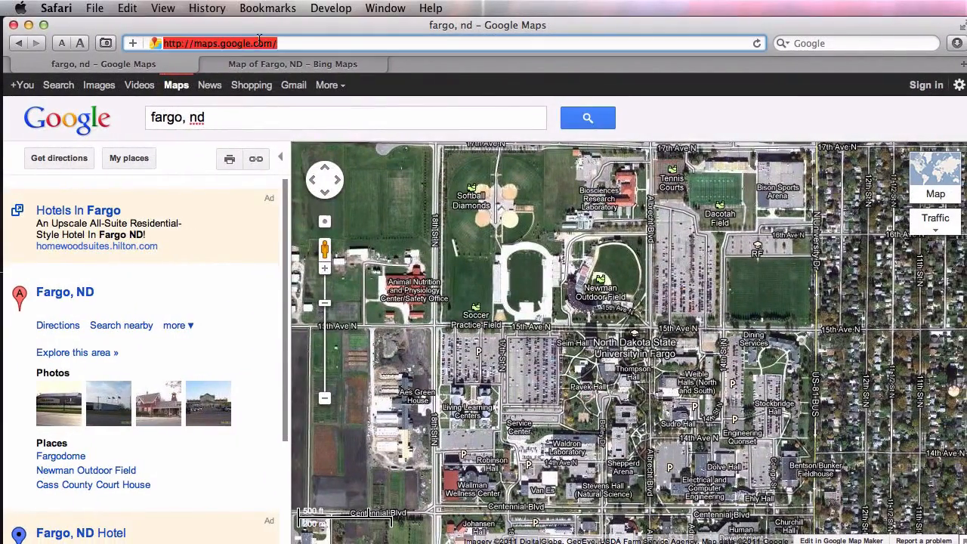
{"action": "type", "text": "www.google.c"}
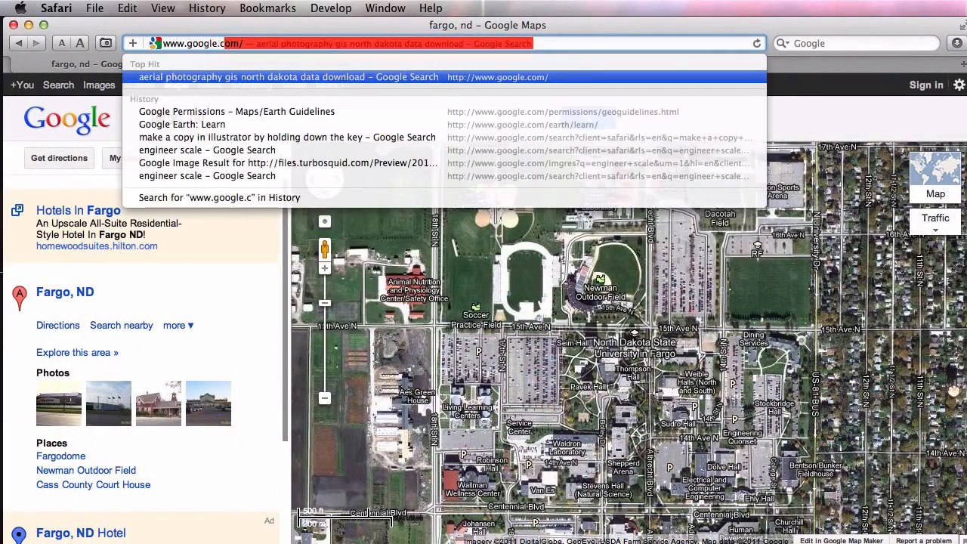
{"action": "key", "text": "Return"}
Try to work out the image scale by calculating 13.75/220.2 in Google
{"action": "type", "text": "13"}
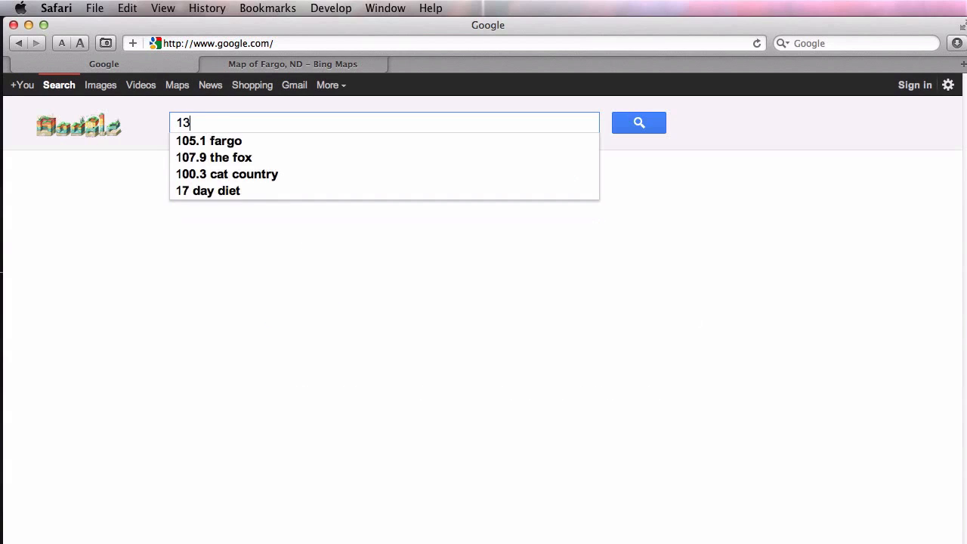
{"action": "type", "text": ".75/220.2"}
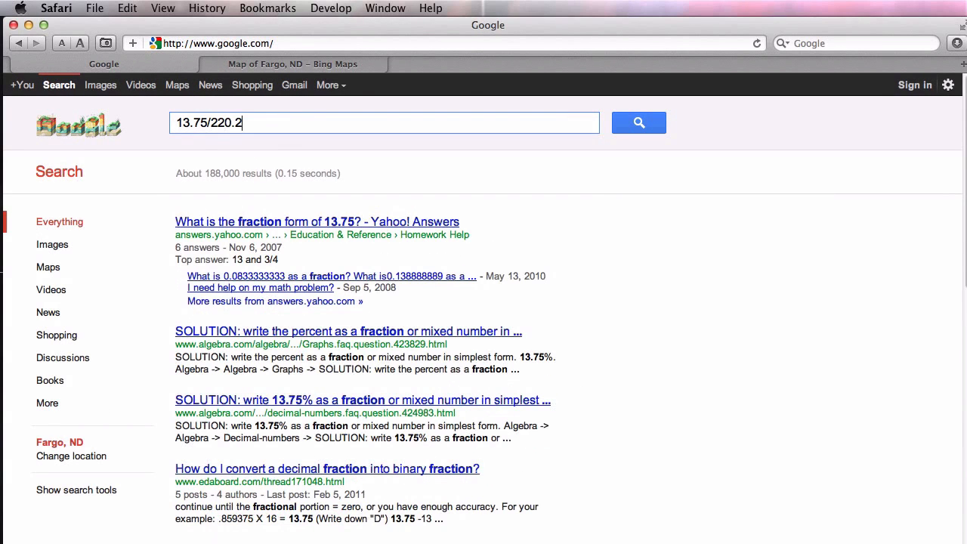
{"action": "key", "text": "Return"}
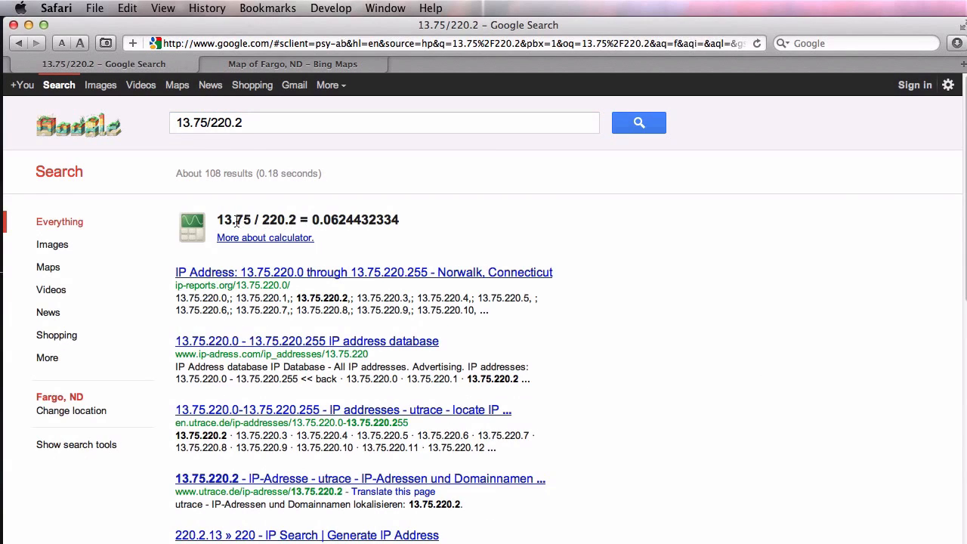
Calculate 220.2/13.75 in Google to get the image's feet per inch, and highlight the result
{"action": "left_click_drag", "start_coordinate": [249, 122], "coordinate": [172, 122]}
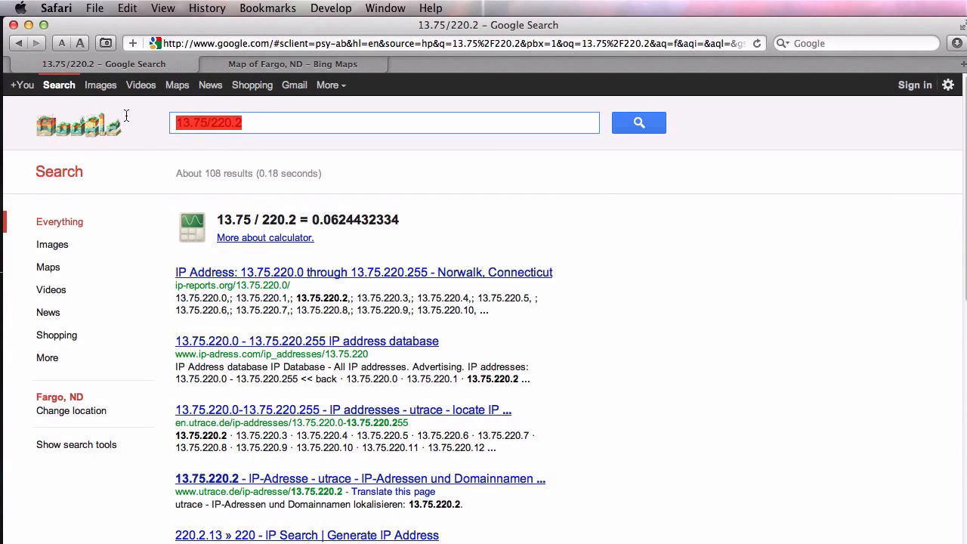
{"action": "type", "text": "220.2"}
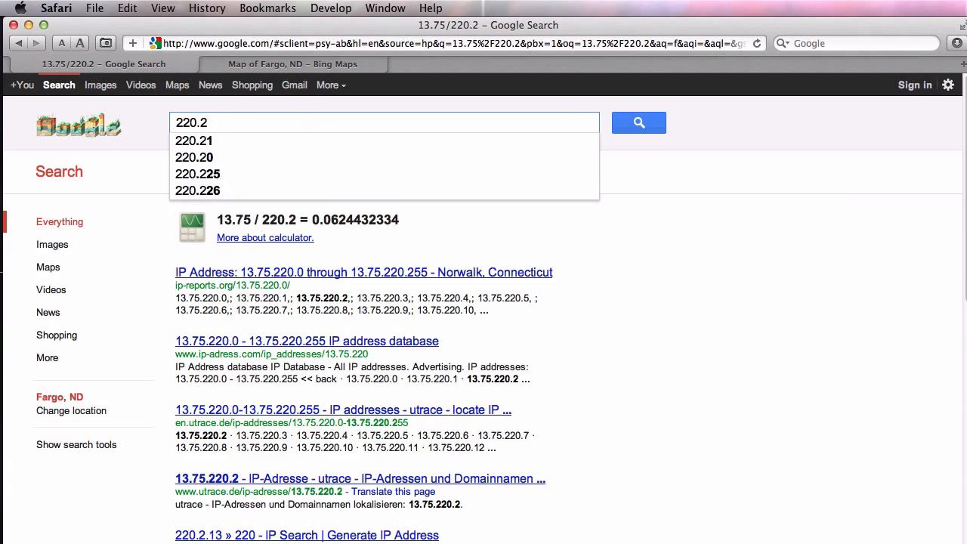
{"action": "type", "text": "/13.75"}
{"action": "key", "text": "Return"}
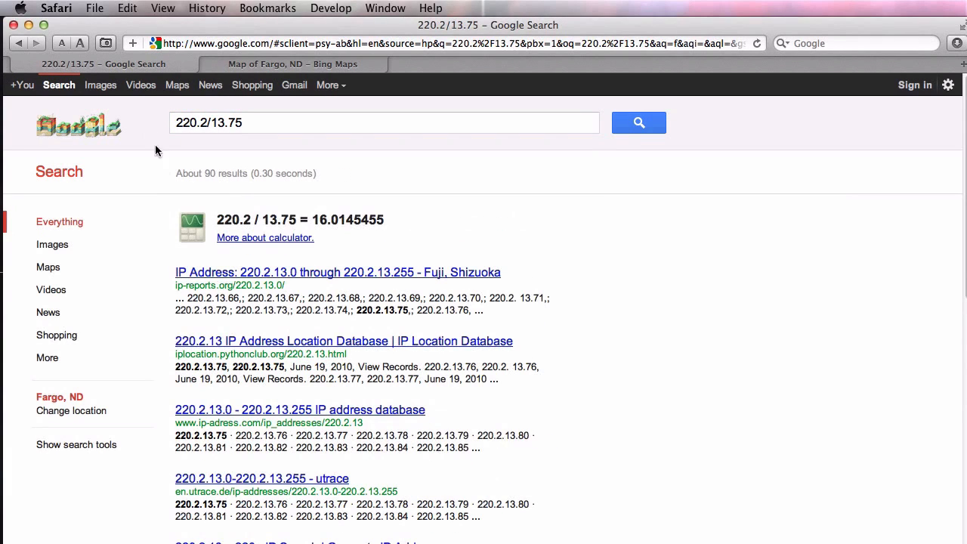
{"action": "mouse_move", "coordinate": [316, 219]}
{"action": "left_mouse_down"}
{"action": "mouse_move", "coordinate": [347, 219]}
{"action": "mouse_move", "coordinate": [317, 219]}
{"action": "mouse_move", "coordinate": [331, 219]}
{"action": "left_mouse_up"}
{"action": "double_click", "coordinate": [314, 219]}
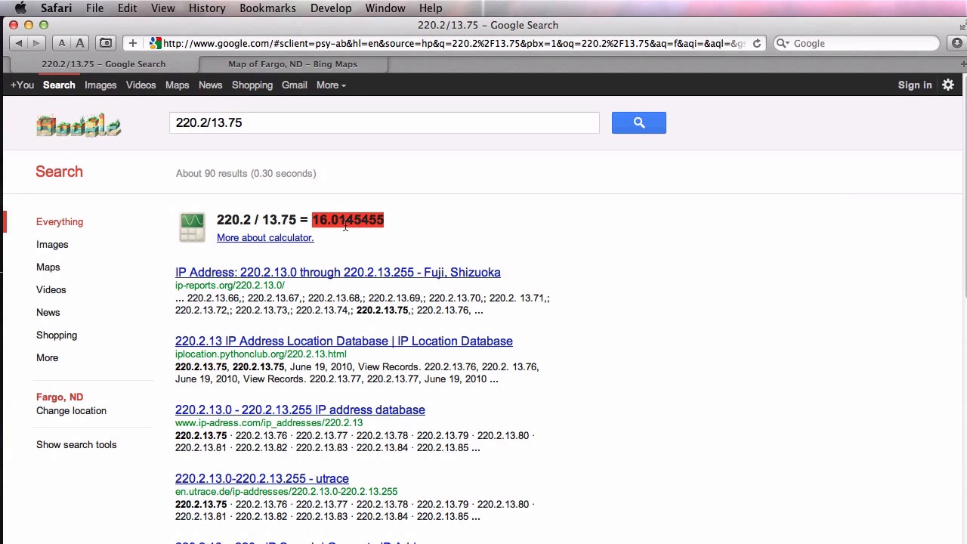
Return to Illustrator and draw a filled black square about 3.125 in wide over the parking lot on the aerial image
{"action": "double_click", "coordinate": [348, 28]}
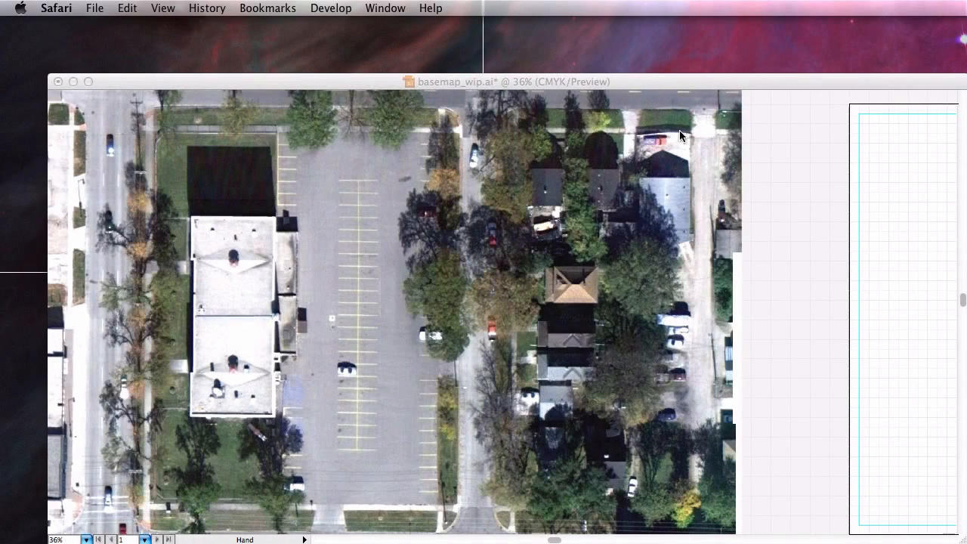
{"action": "left_click", "coordinate": [665, 75]}
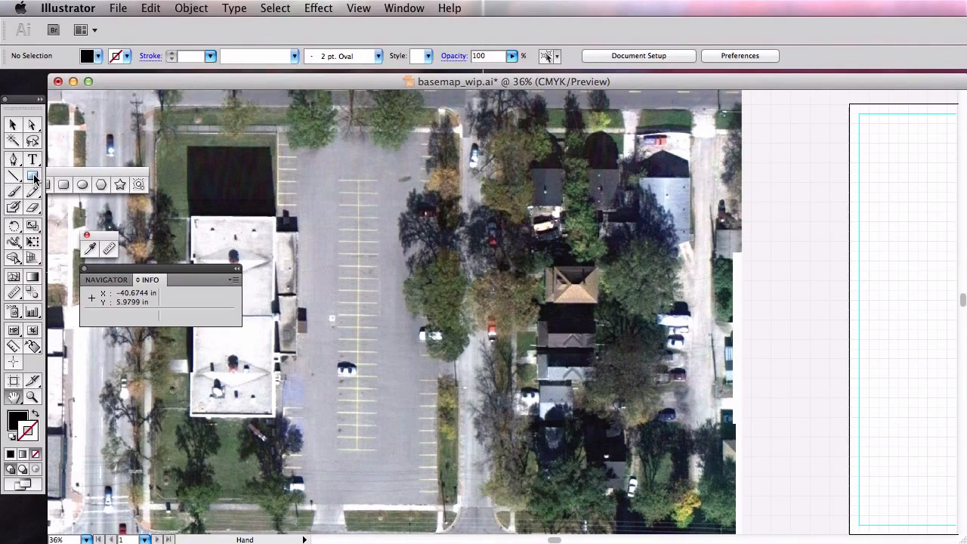
{"action": "left_click", "coordinate": [35, 179]}
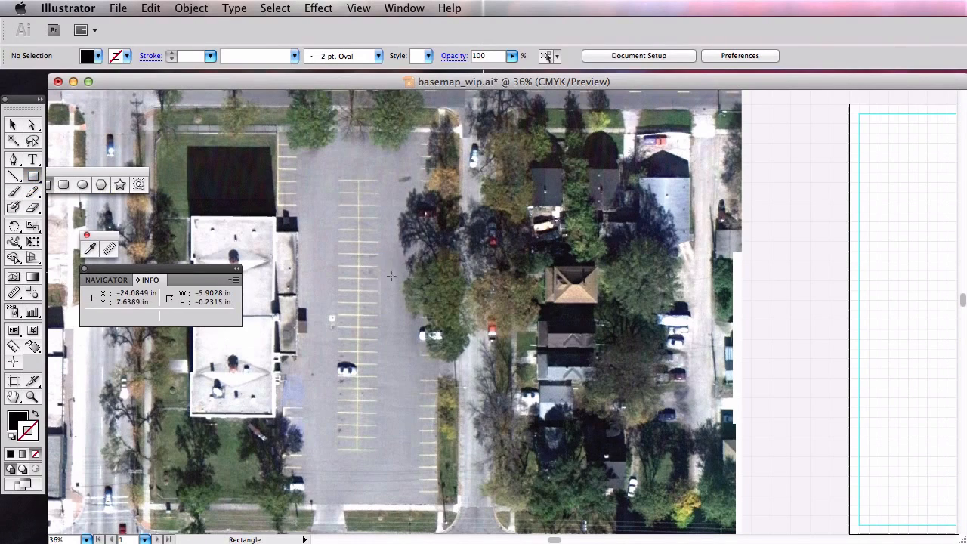
{"action": "left_click_drag", "start_coordinate": [377, 254], "coordinate": [438, 314]}
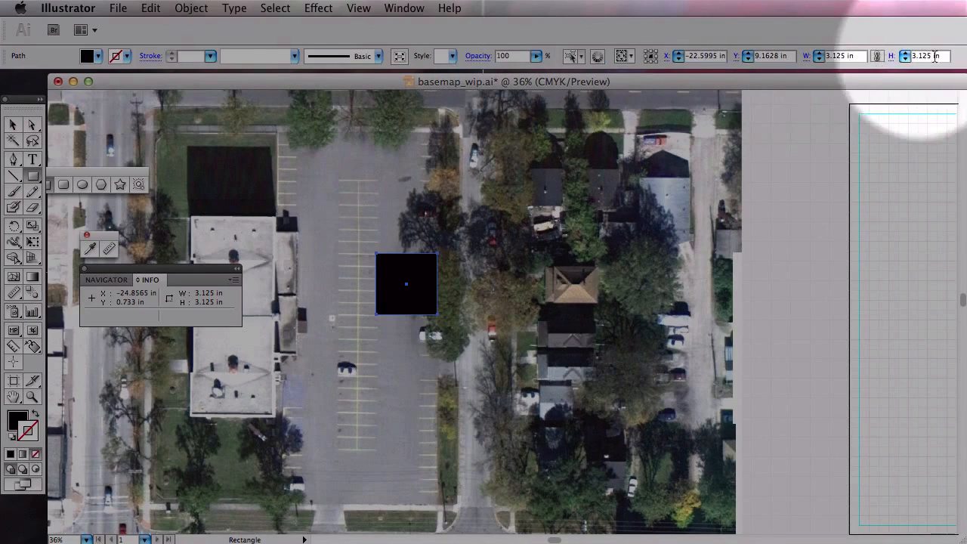
Resize the black square to 1 in wide by 1 in high
{"action": "double_click", "coordinate": [833, 57]}
{"action": "type", "text": "1"}
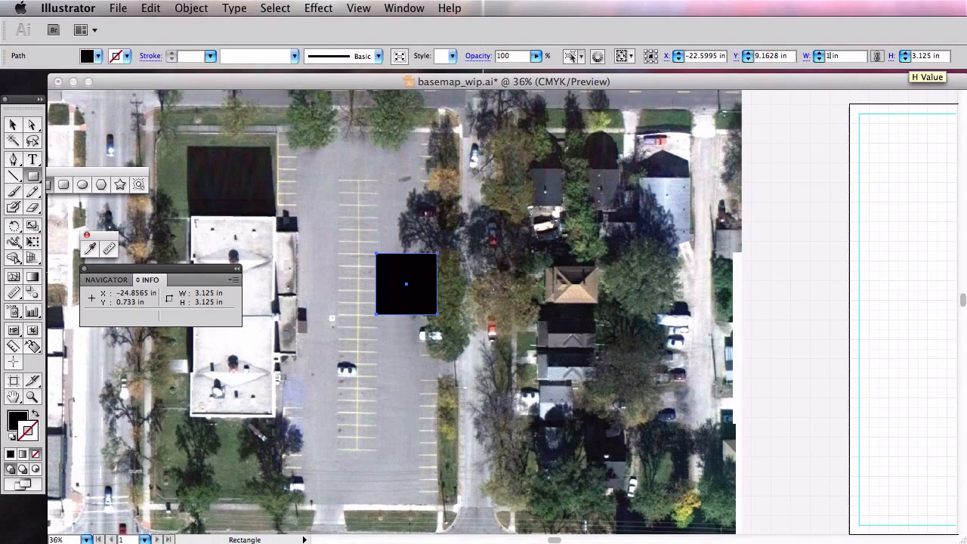
{"action": "left_click", "coordinate": [876, 57]}
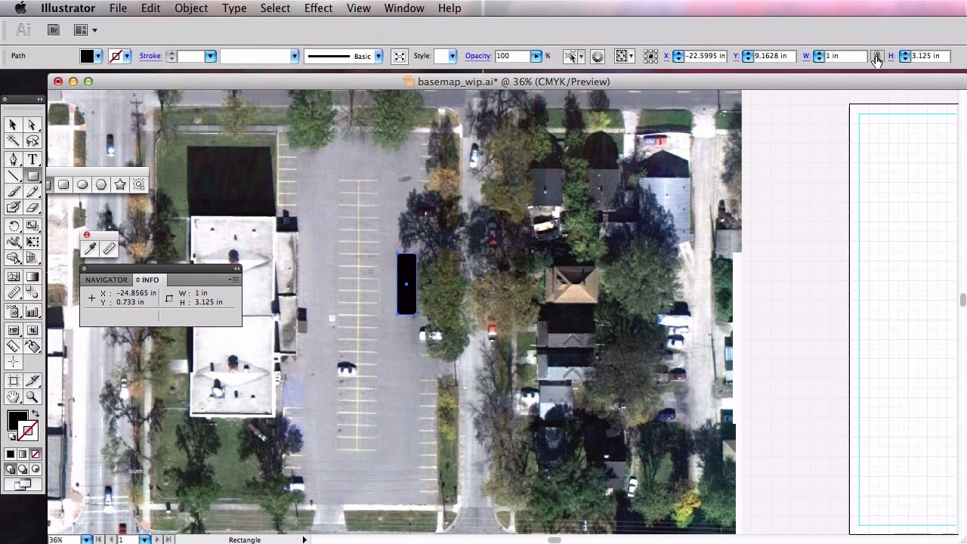
{"action": "left_click", "coordinate": [927, 56]}
{"action": "type", "text": "1"}
{"action": "key", "text": "Tab"}
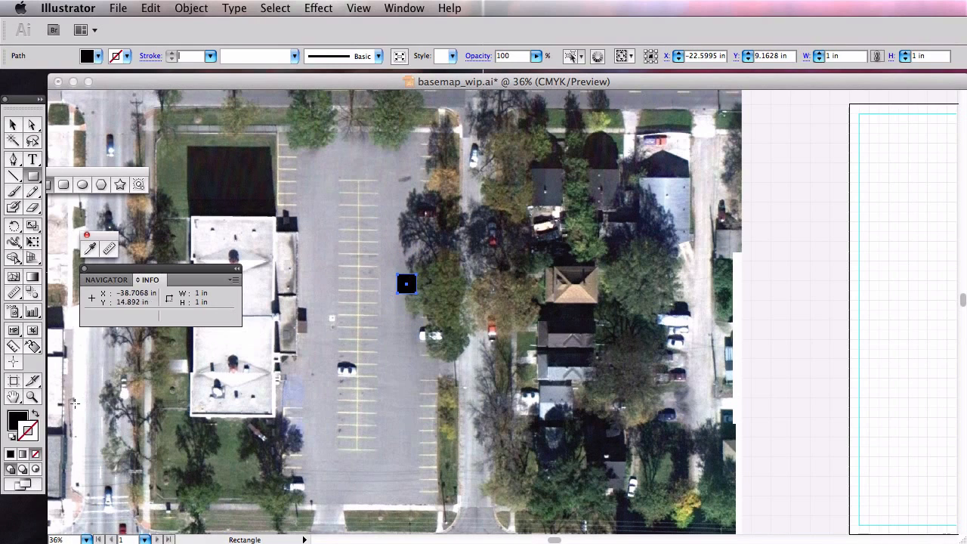
Move the 1 in square next to the parking lot's centre stripes to compare it with the stalls
{"action": "left_click", "coordinate": [32, 397]}
{"action": "left_click_drag", "start_coordinate": [427, 344], "coordinate": [357, 256]}
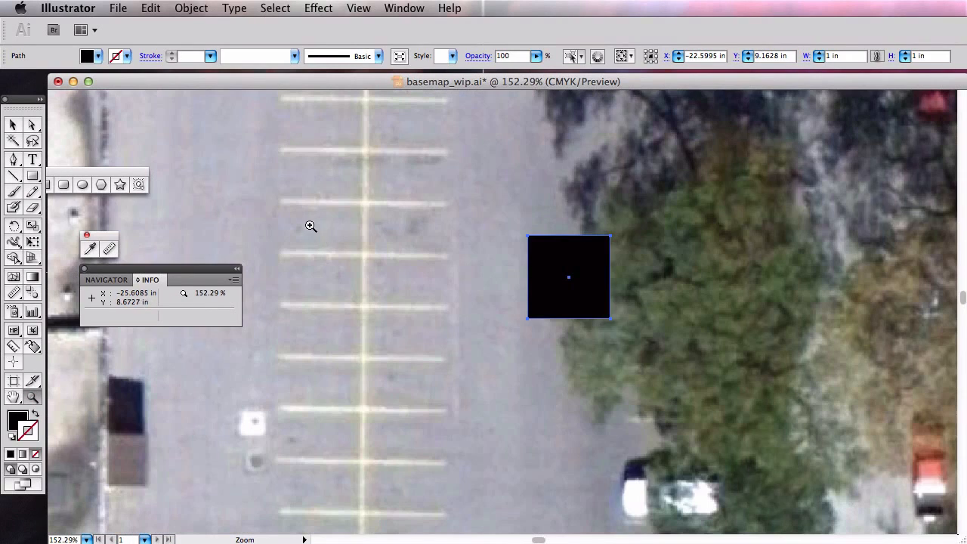
{"action": "left_click", "coordinate": [13, 124]}
{"action": "left_click_drag", "start_coordinate": [557, 309], "coordinate": [438, 383]}
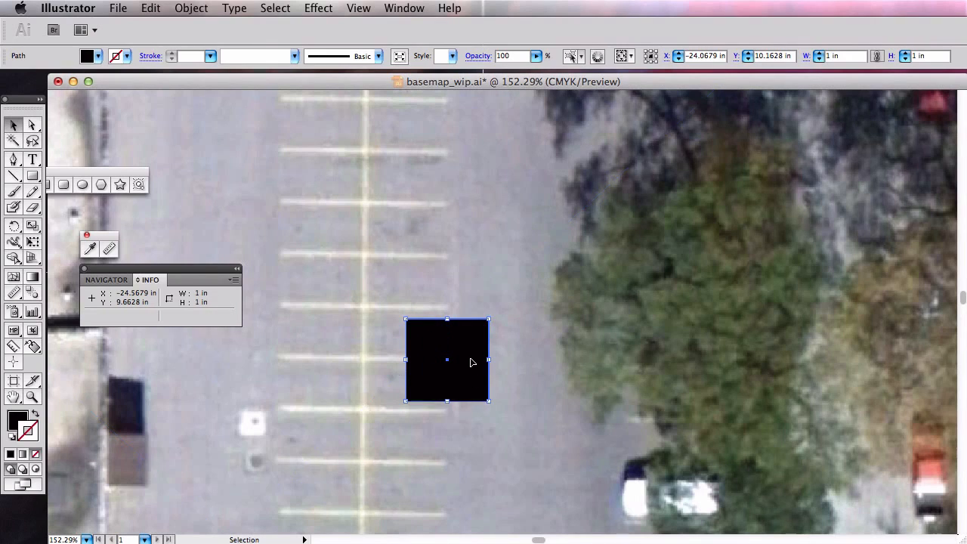
{"action": "key", "text": "super+Tab"}
{"action": "left_click_drag", "start_coordinate": [451, 261], "coordinate": [636, 542]}
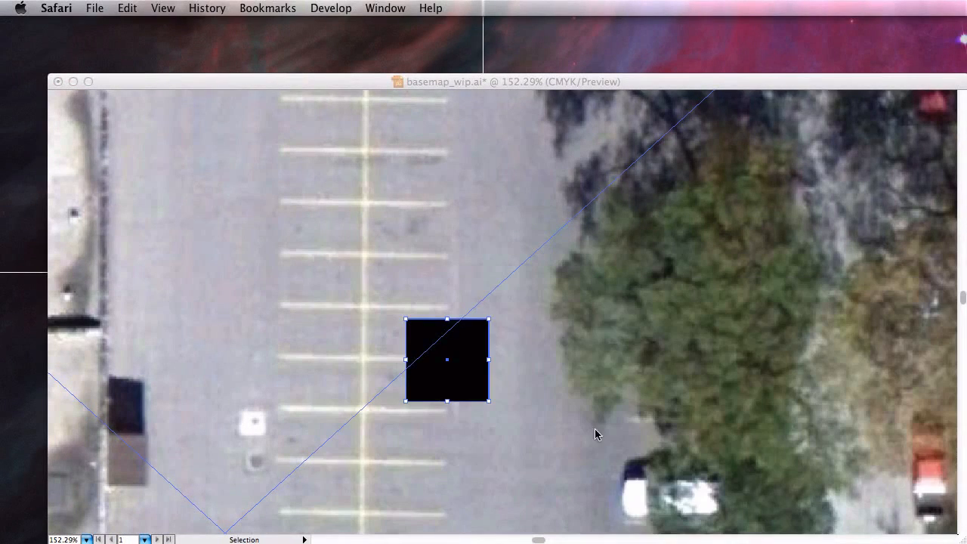
{"action": "left_click", "coordinate": [510, 373]}
Shift the 1 in square further down the lot, against the centre stripe just below the parked car's row level
{"action": "left_click_drag", "start_coordinate": [455, 377], "coordinate": [415, 443]}
{"action": "scroll", "coordinate": [542, 420], "scroll_direction": "down", "scroll_amount": 10}
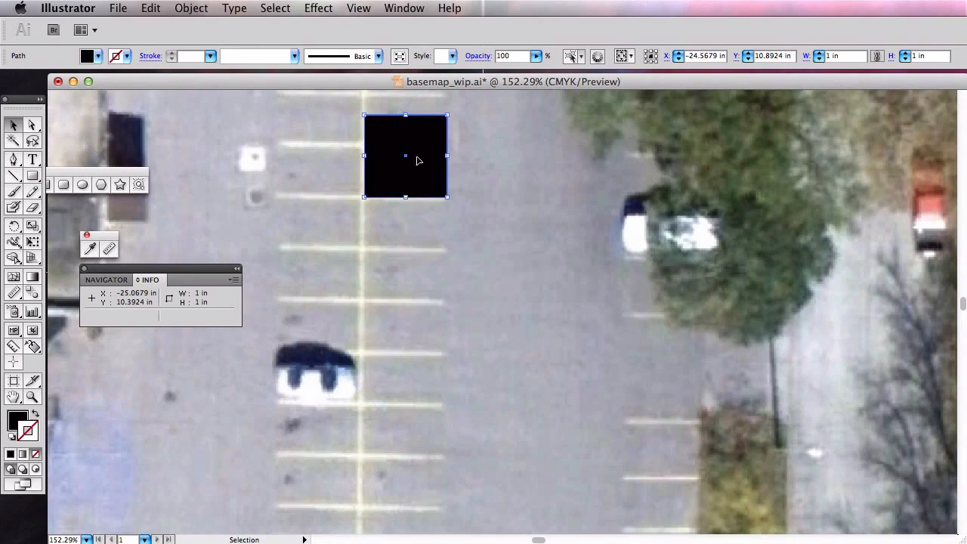
{"action": "left_click_drag", "start_coordinate": [417, 161], "coordinate": [335, 330]}
{"action": "left_click_drag", "start_coordinate": [427, 320], "coordinate": [443, 324]}
{"action": "left_click_drag", "start_coordinate": [395, 279], "coordinate": [404, 259]}
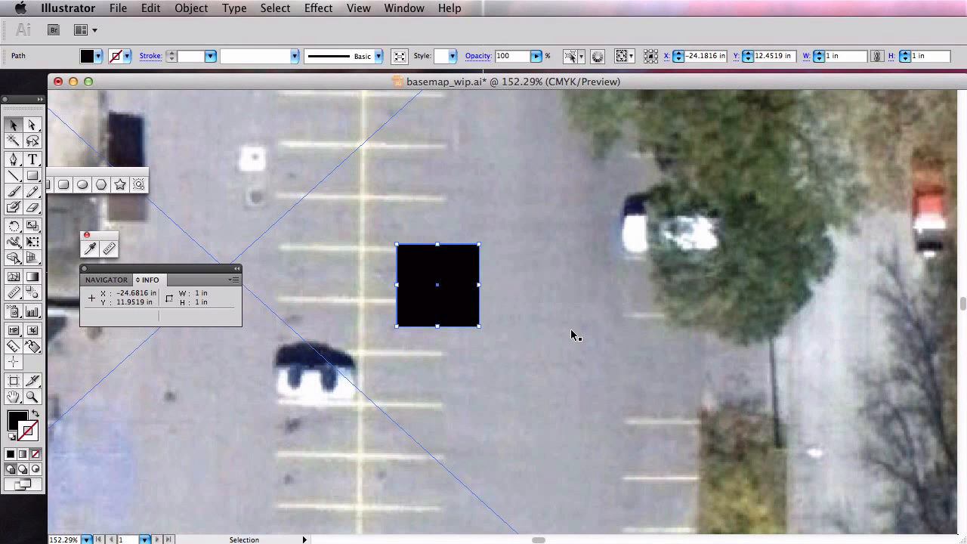
{"action": "left_click_drag", "start_coordinate": [462, 273], "coordinate": [392, 286]}
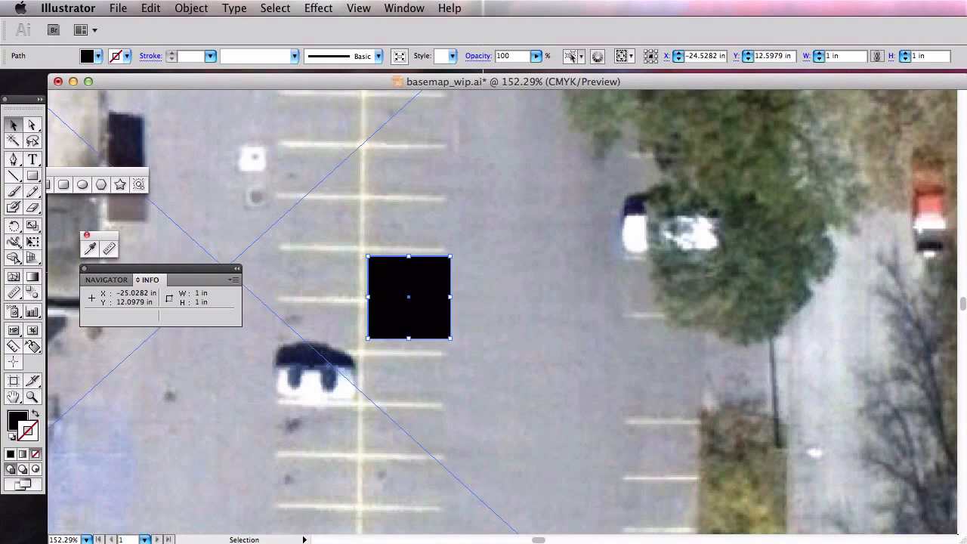
Review the 220.2/13.75 result in Safari by highlighting its leading digits, and return to the Illustrator document
{"action": "key", "text": "super+Tab"}
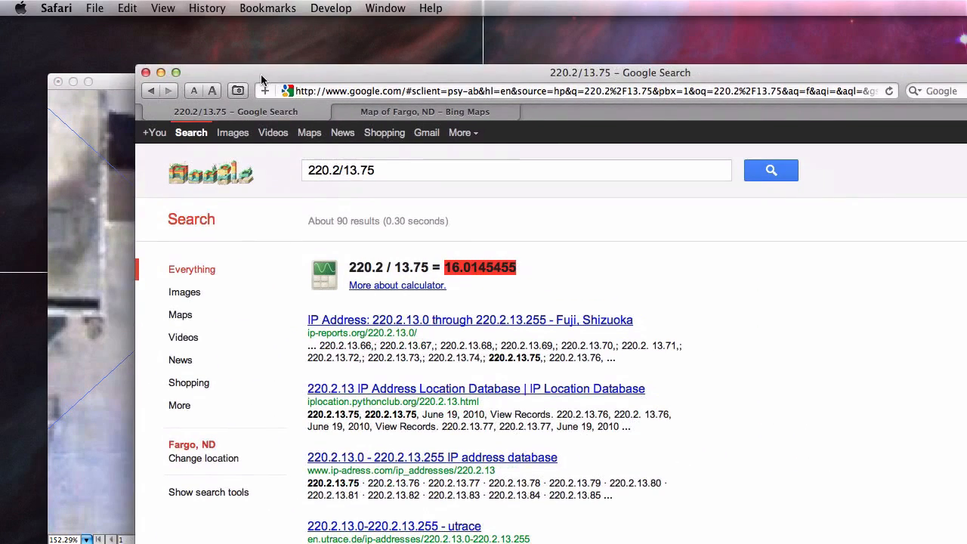
{"action": "left_click_drag", "start_coordinate": [447, 268], "coordinate": [519, 267]}
{"action": "left_click_drag", "start_coordinate": [533, 79], "coordinate": [498, 543]}
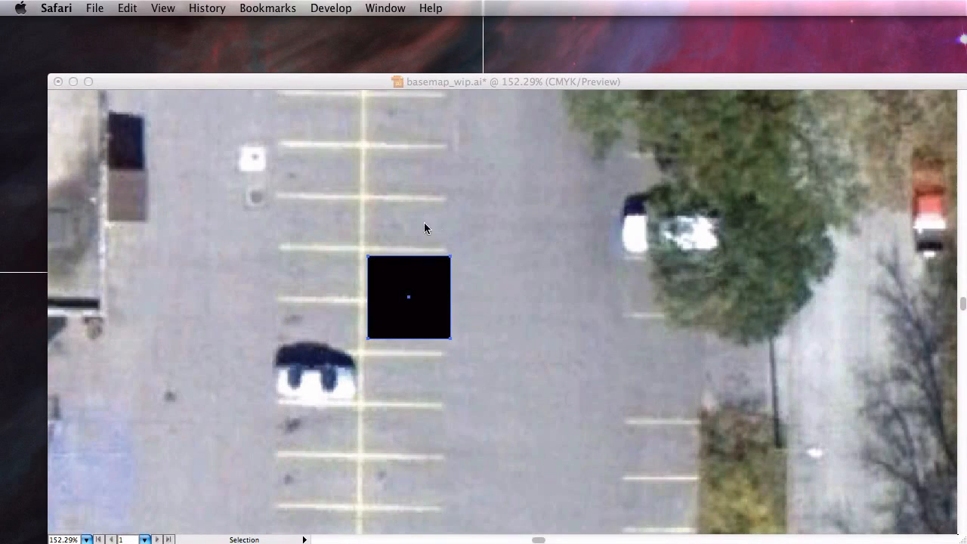
{"action": "left_click_drag", "start_coordinate": [499, 543], "coordinate": [462, 50]}
{"action": "left_click_drag", "start_coordinate": [416, 243], "coordinate": [492, 244]}
{"action": "left_click", "coordinate": [378, 204]}
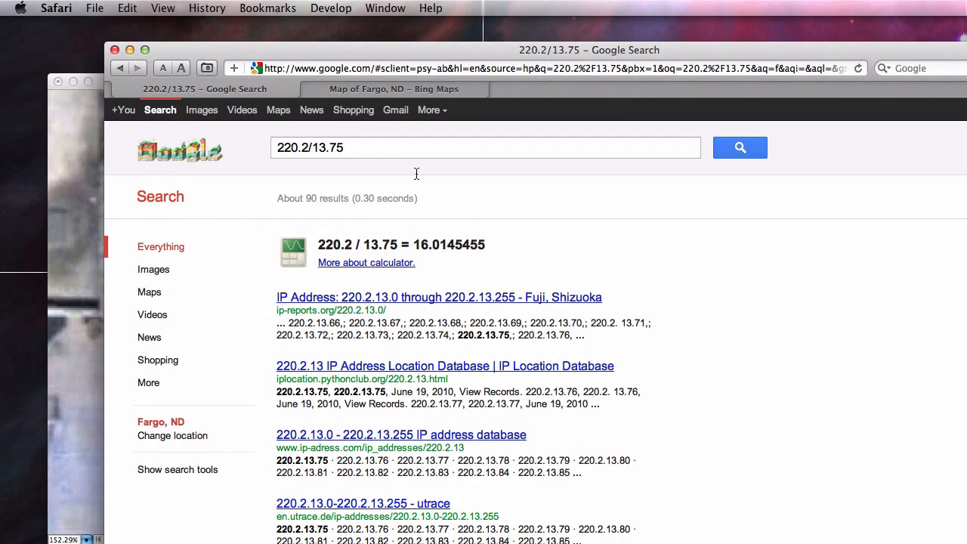
{"action": "left_click_drag", "start_coordinate": [415, 243], "coordinate": [448, 243]}
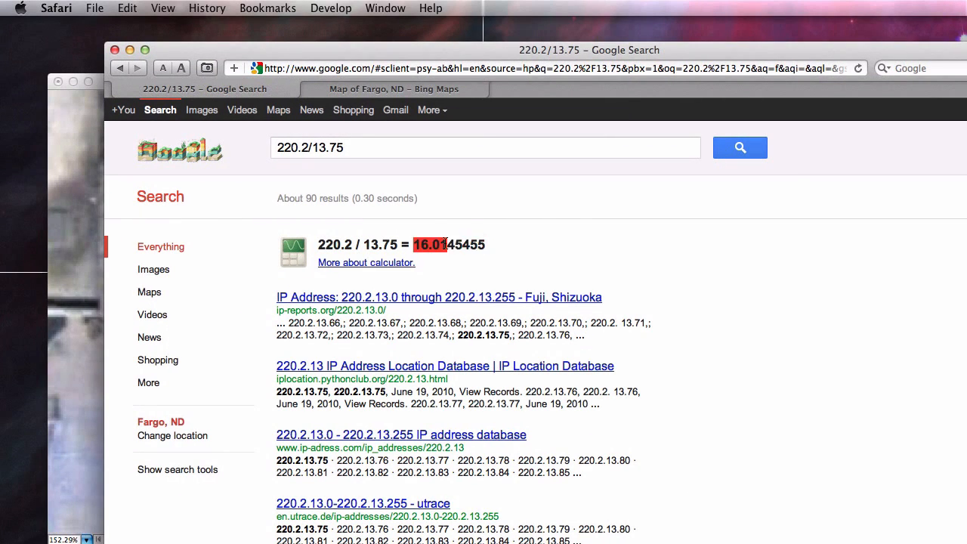
{"action": "left_click", "coordinate": [420, 242]}
{"action": "left_click_drag", "start_coordinate": [445, 57], "coordinate": [593, 543]}
{"action": "left_click", "coordinate": [598, 224]}
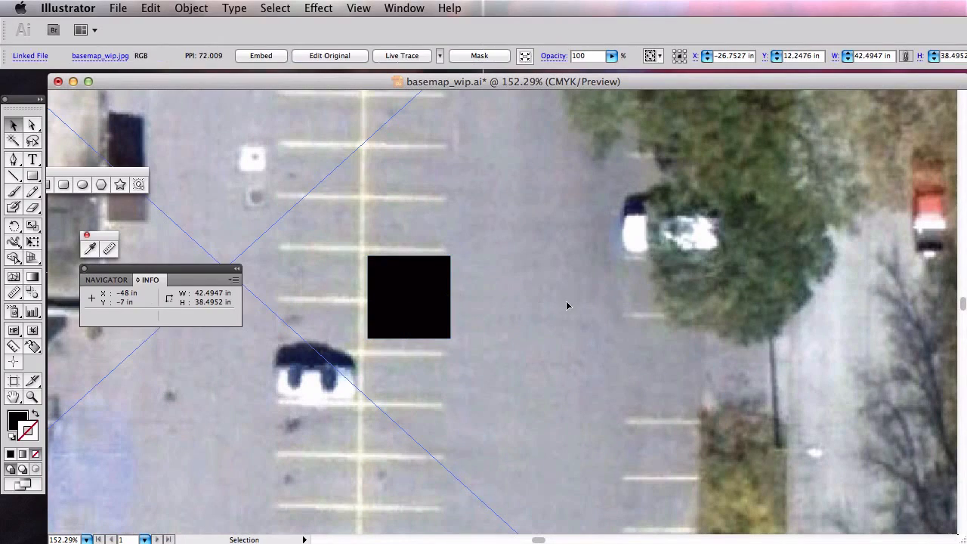
Bring the whole aerial image and the artboard into view, and select the placed image
{"action": "left_click", "coordinate": [32, 396]}
{"action": "left_click", "coordinate": [631, 305], "text": "alt"}
{"action": "left_click", "coordinate": [560, 319], "text": "alt"}
{"action": "left_click", "coordinate": [560, 319], "text": "alt"}
{"action": "left_click", "coordinate": [560, 320], "text": "alt"}
{"action": "left_click", "coordinate": [560, 319], "text": "alt"}
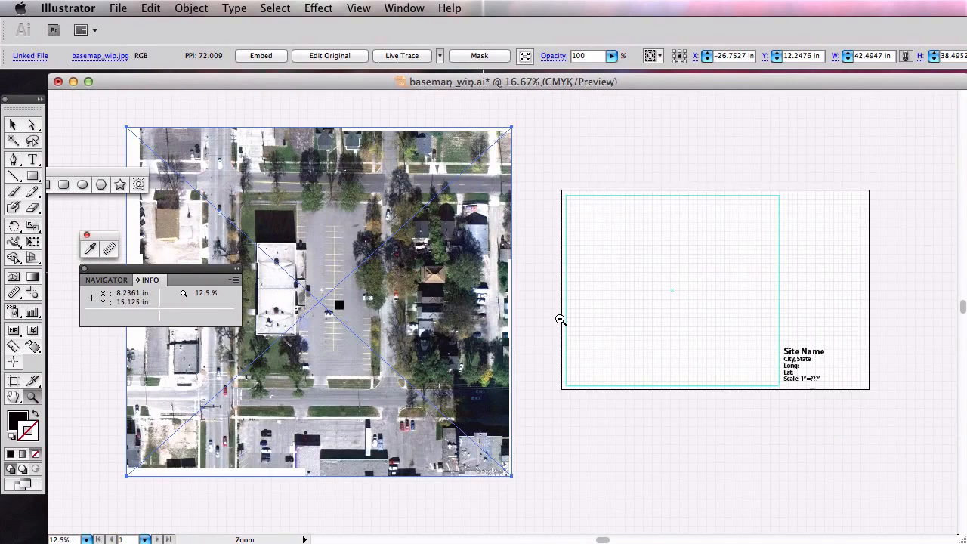
{"action": "left_click", "coordinate": [330, 303], "text": "alt"}
{"action": "left_click", "coordinate": [13, 125]}
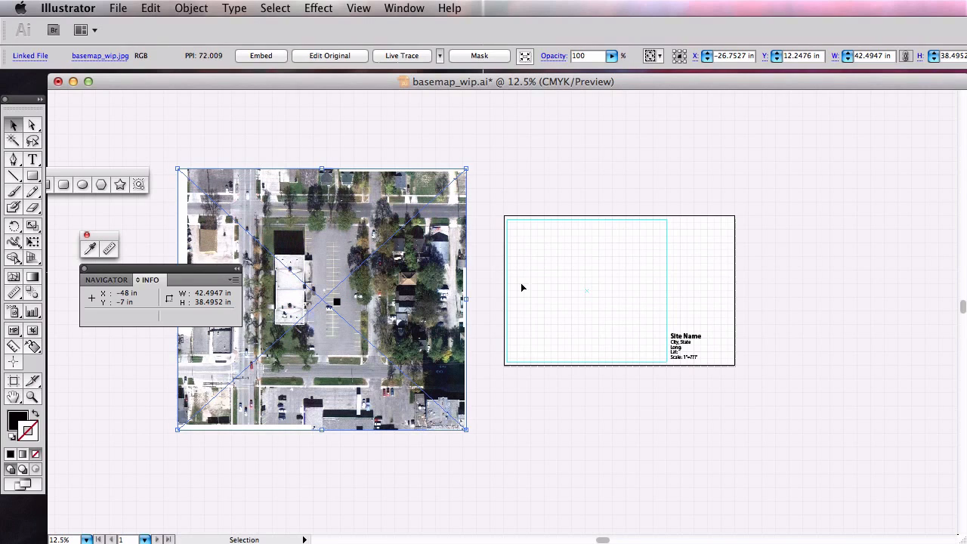
{"action": "left_click", "coordinate": [354, 137]}
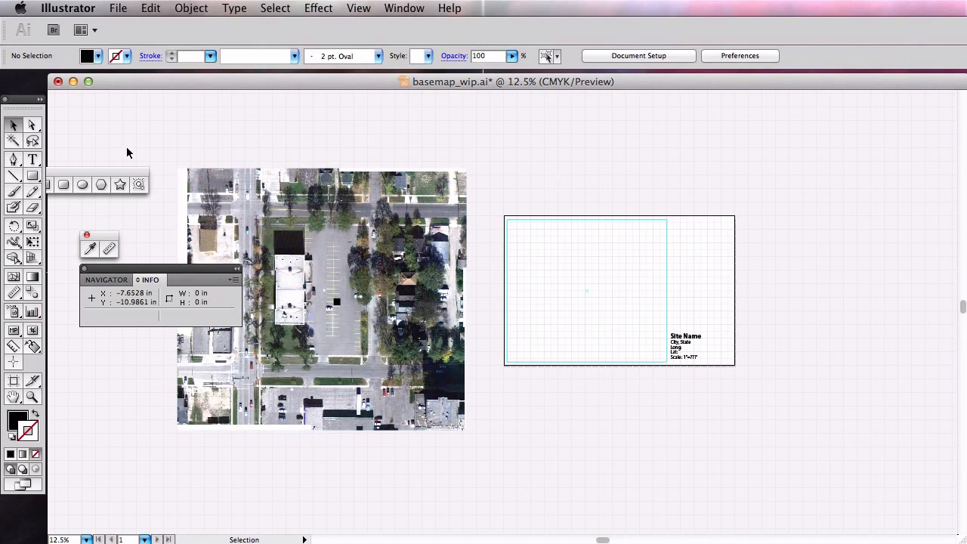
{"action": "left_click", "coordinate": [392, 180]}
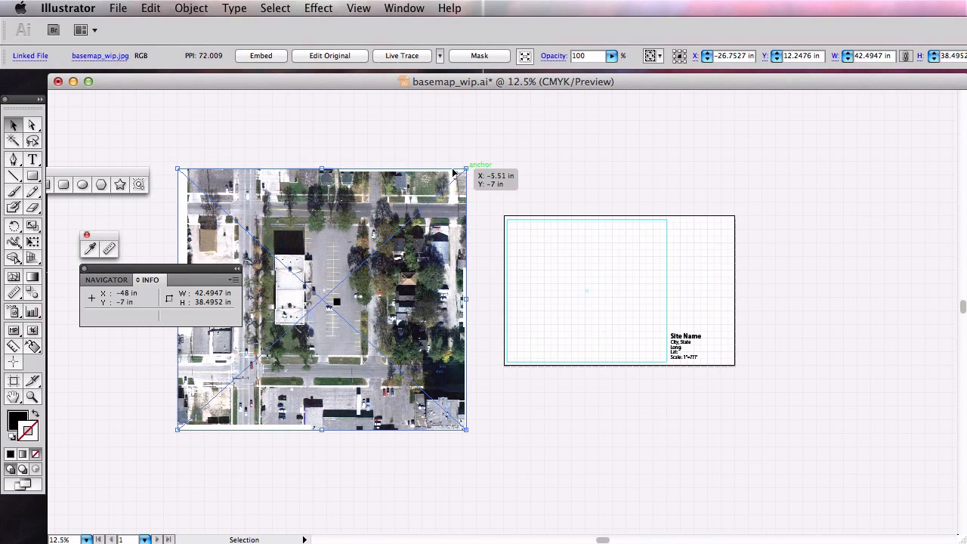
Try resizing the aerial image freehand without keeping its proportions, and undo the scaling
{"action": "left_click_drag", "start_coordinate": [457, 168], "coordinate": [492, 306]}
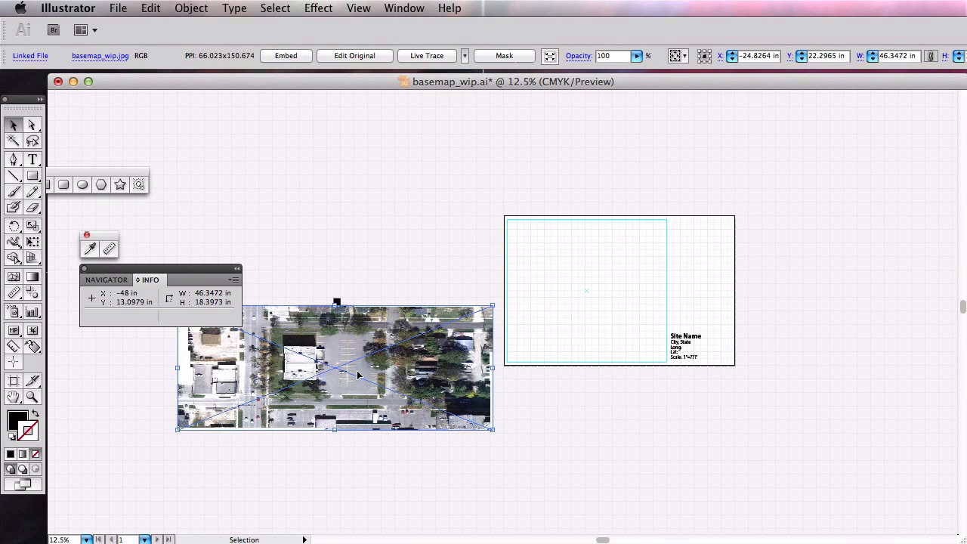
{"action": "left_click", "coordinate": [150, 8]}
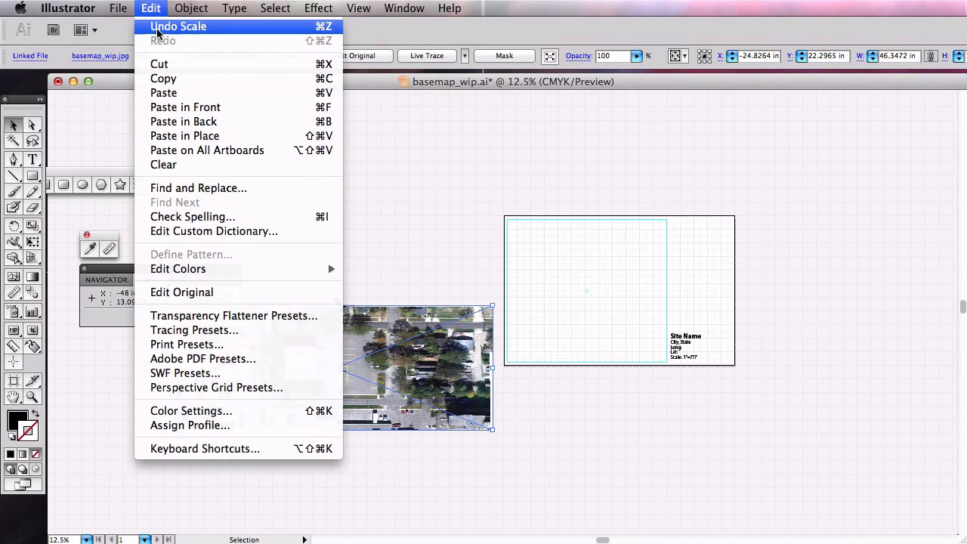
{"action": "left_click", "coordinate": [162, 30]}
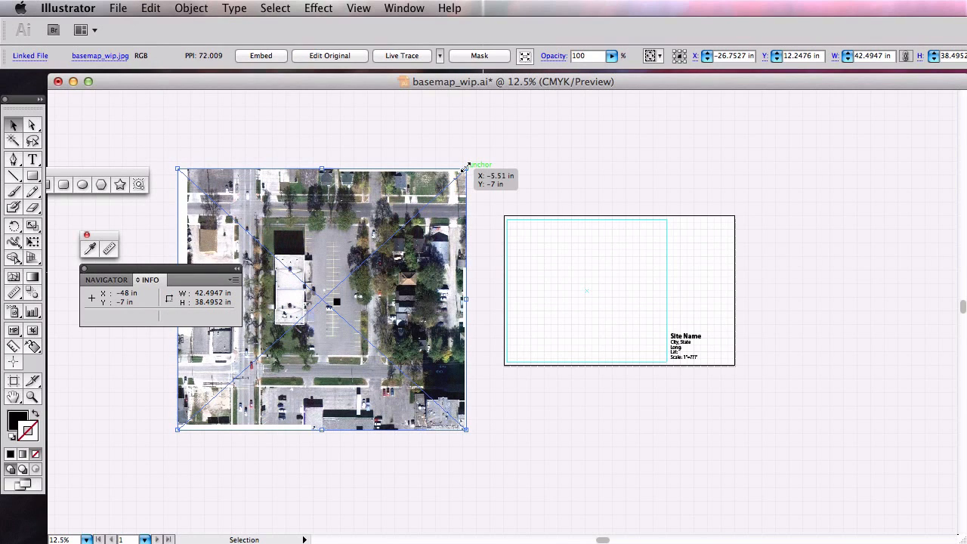
Try enlarging the aerial image proportionally by its corner to about 49.5 × 44.8 in, and undo the scaling
{"action": "left_click_drag", "start_coordinate": [465, 167], "coordinate": [616, 124]}
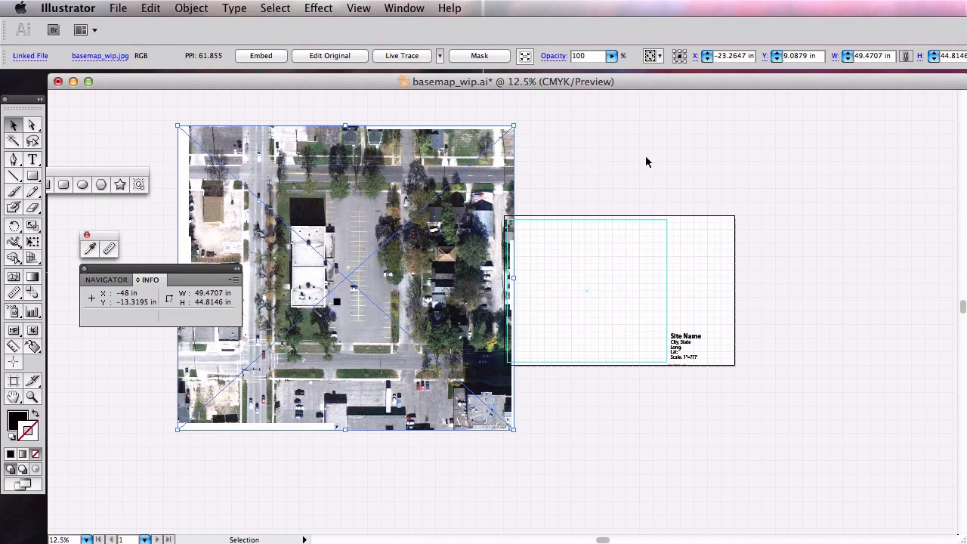
{"action": "left_click", "coordinate": [150, 7]}
{"action": "left_click", "coordinate": [174, 26]}
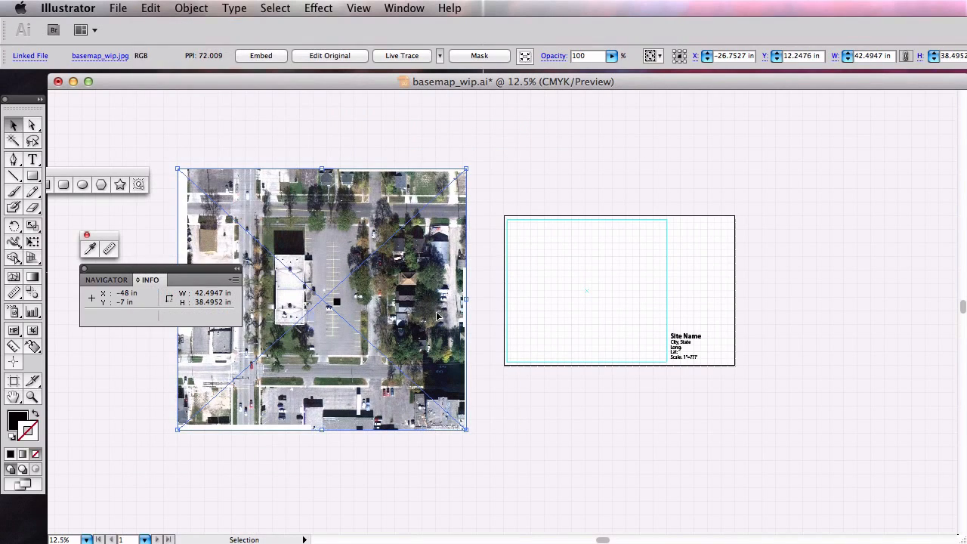
Scale the aerial image uniformly to 160.01% with Scale Strokes & Effects enabled
{"action": "left_click", "coordinate": [191, 8]}
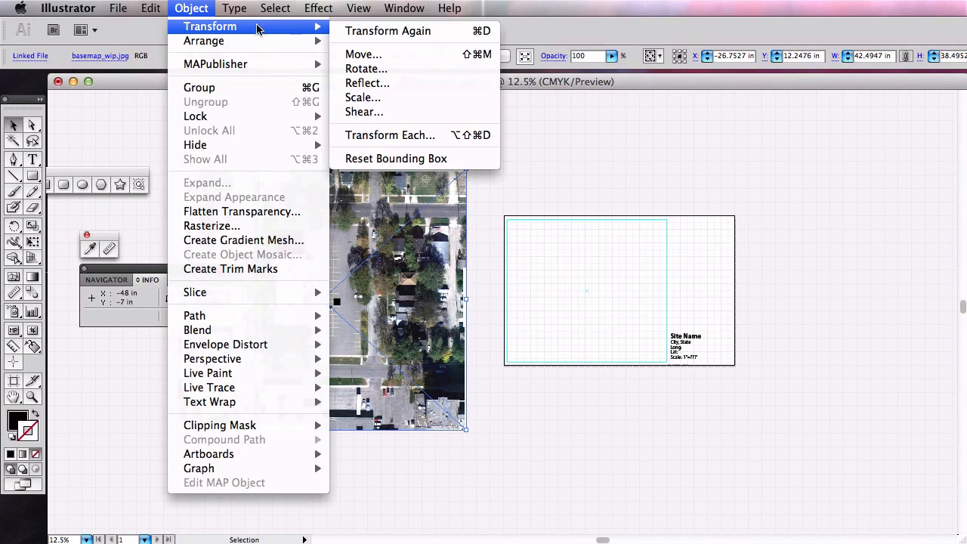
{"action": "left_click", "coordinate": [404, 98]}
{"action": "left_click_drag", "start_coordinate": [874, 293], "coordinate": [438, 148]}
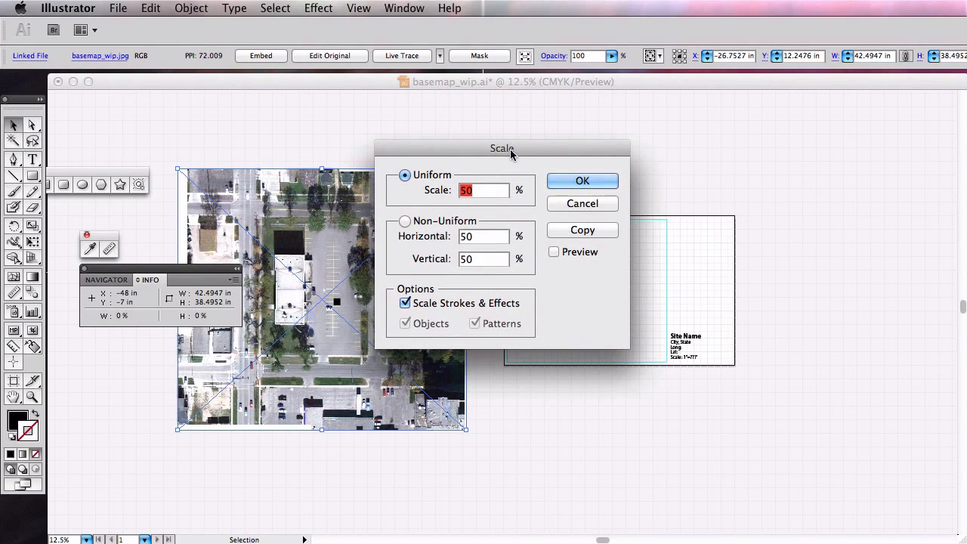
{"action": "left_click_drag", "start_coordinate": [511, 154], "coordinate": [501, 152]}
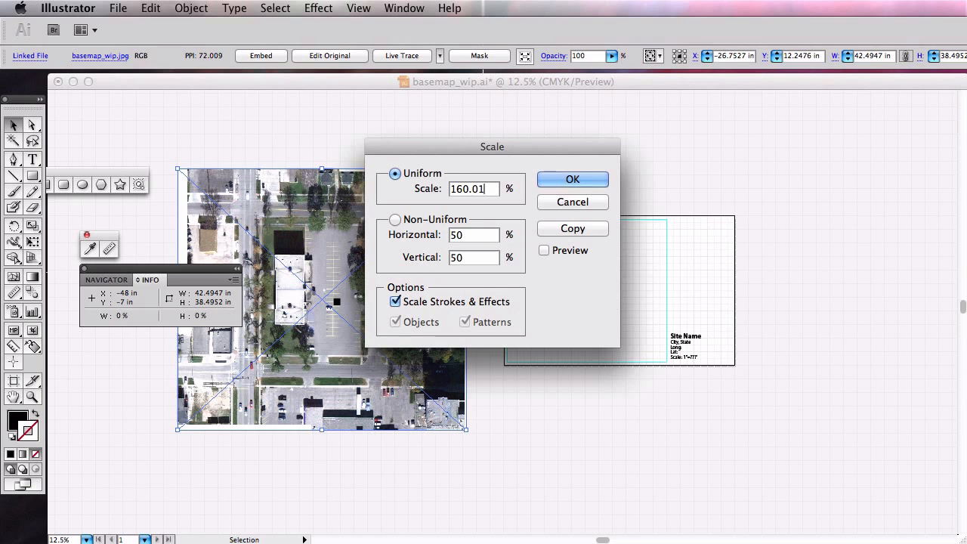
{"action": "left_click", "coordinate": [596, 182]}
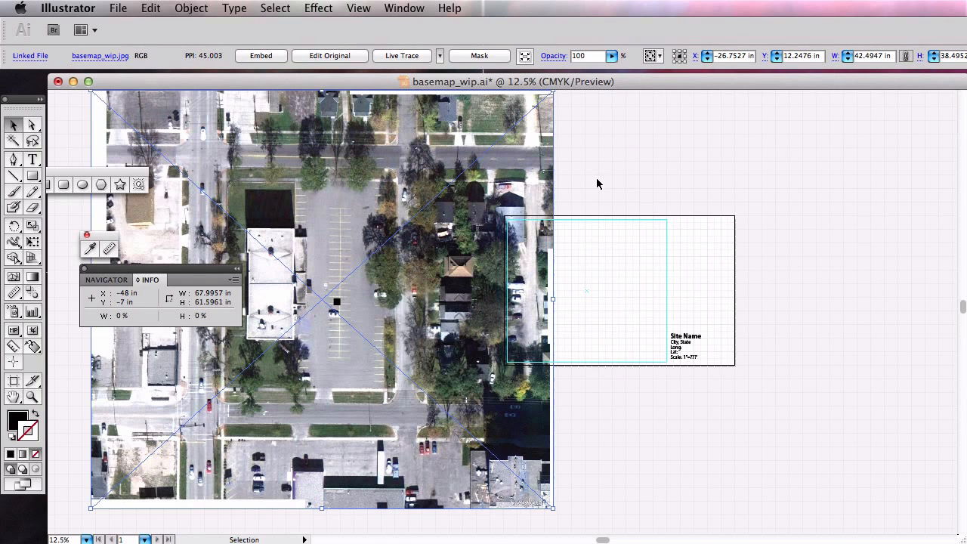
Reposition the enlarged aerial image so its eastern edge slightly overlaps the artboard
{"action": "left_click", "coordinate": [742, 172]}
{"action": "left_click_drag", "start_coordinate": [540, 182], "coordinate": [450, 197]}
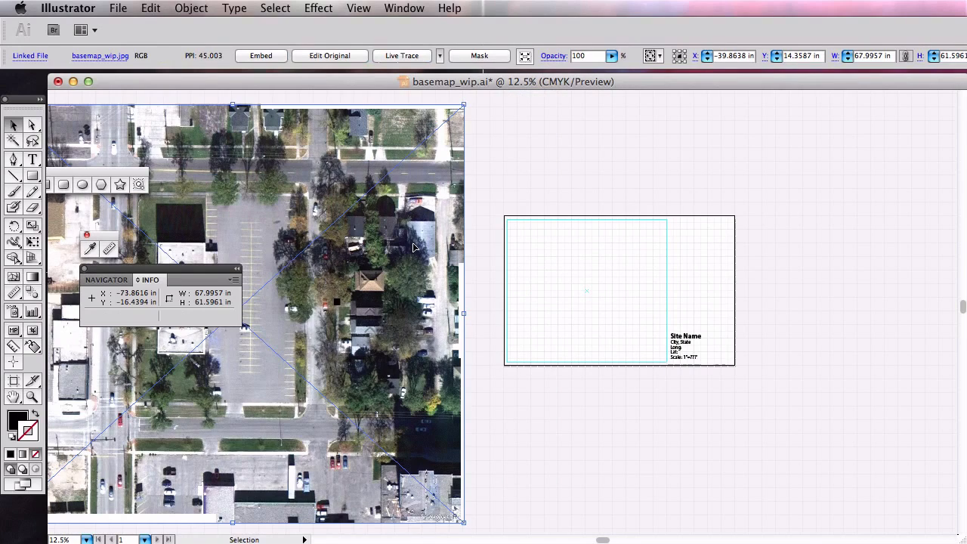
{"action": "left_click", "coordinate": [530, 190]}
{"action": "left_click_drag", "start_coordinate": [389, 292], "coordinate": [460, 276]}
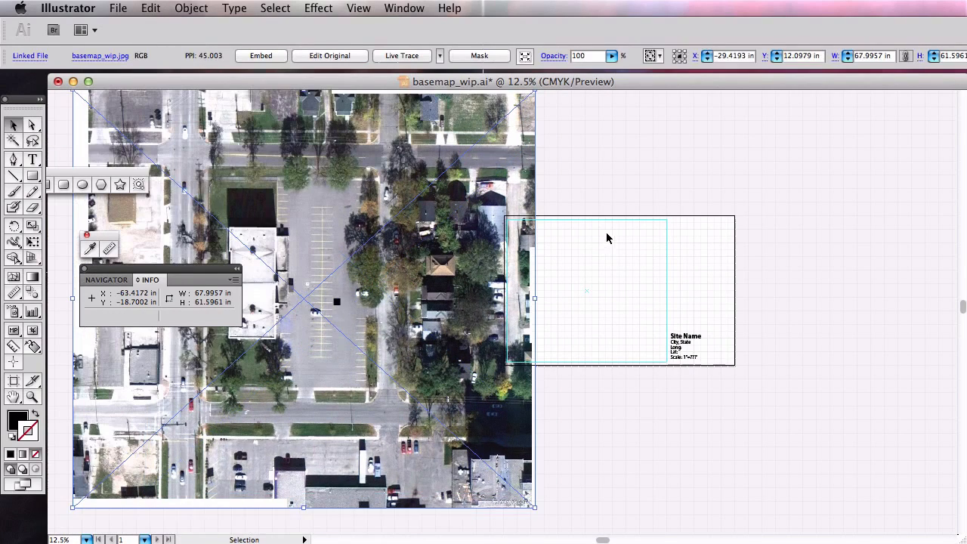
Measure the parking lot's centre stripe from its north end to its south end on the enlarged aerial image
{"action": "left_click", "coordinate": [31, 397]}
{"action": "left_click_drag", "start_coordinate": [378, 195], "coordinate": [290, 230]}
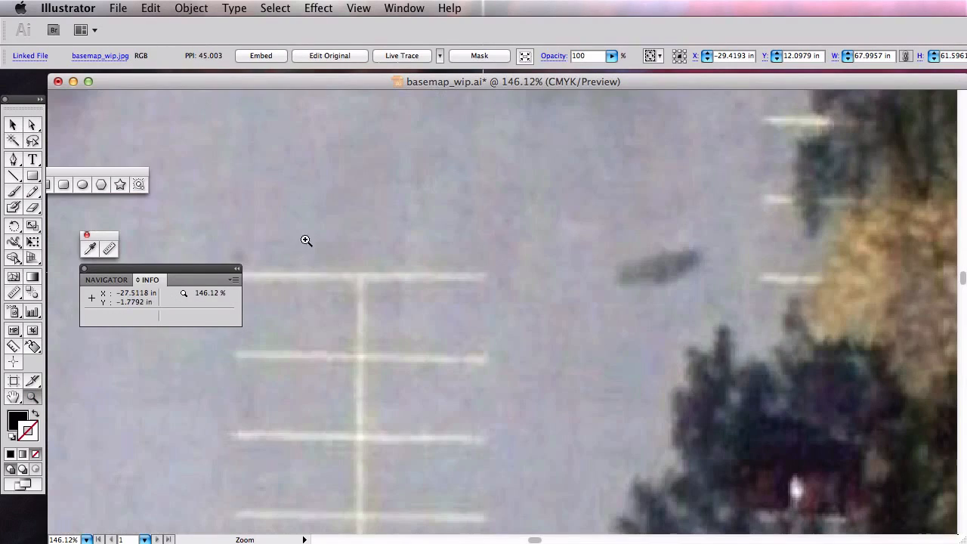
{"action": "left_click", "coordinate": [110, 249]}
{"action": "left_click", "coordinate": [360, 275]}
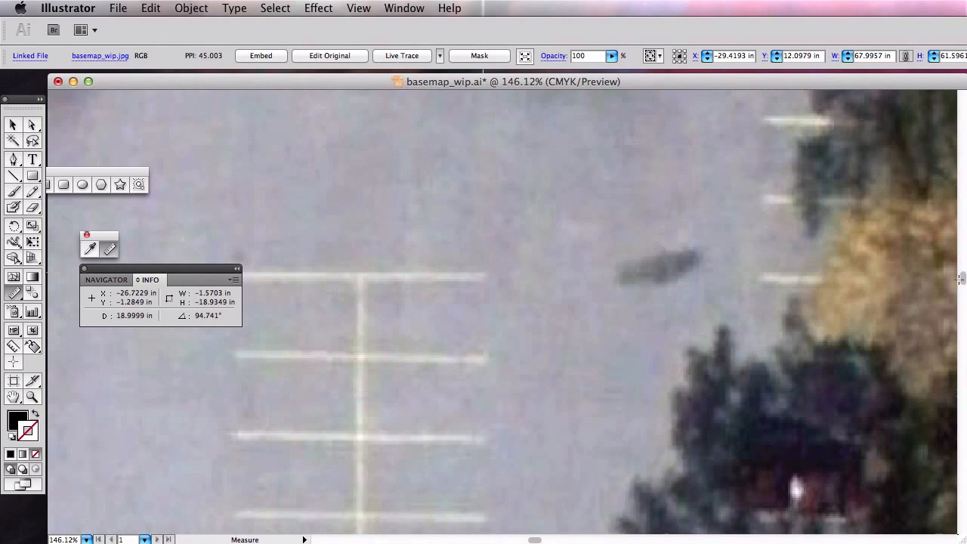
{"action": "left_click_drag", "start_coordinate": [963, 278], "coordinate": [963, 318]}
{"action": "left_click", "coordinate": [349, 416]}
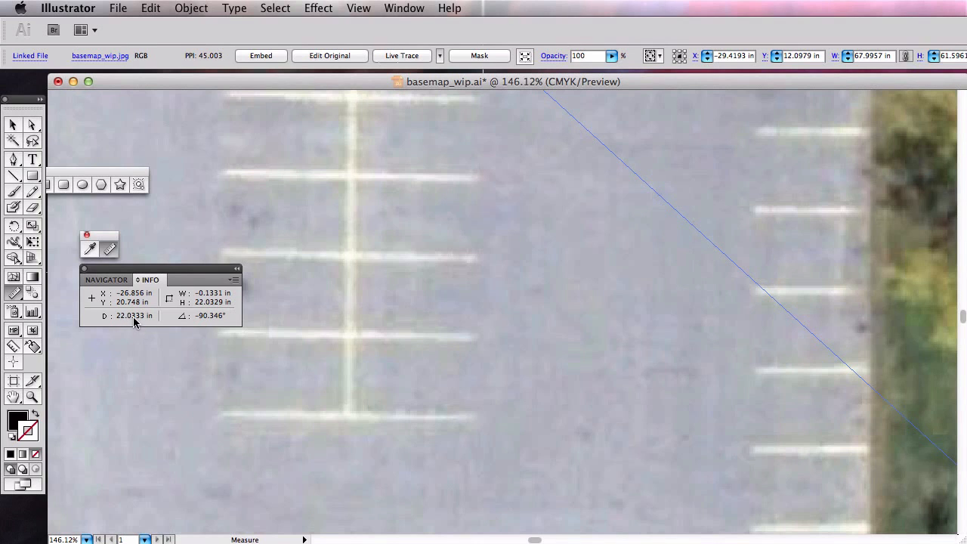
{"action": "left_click_drag", "start_coordinate": [412, 543], "coordinate": [294, 543]}
{"action": "left_click", "coordinate": [571, 87]}
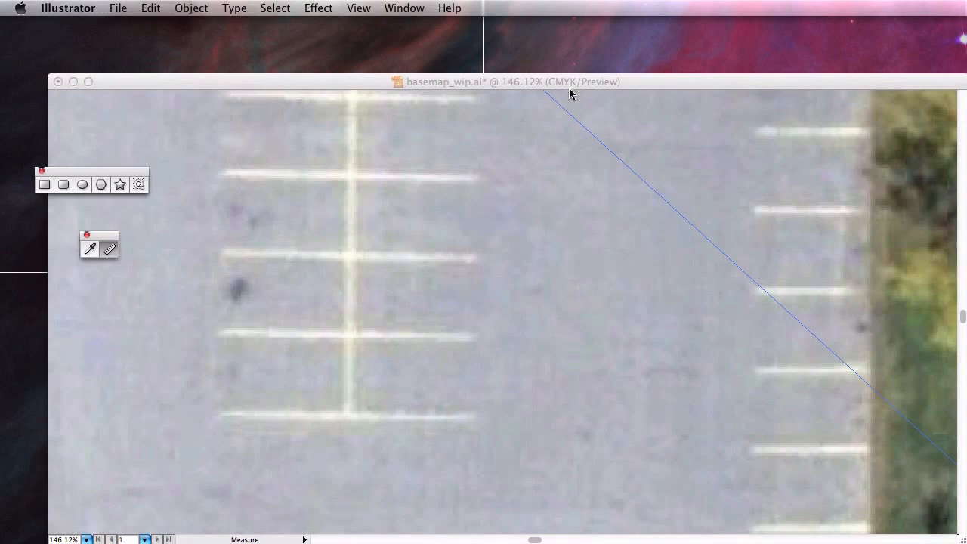
Scale the aerial image uniformly to 50% with Scale Strokes & Effects enabled
{"action": "double_click", "coordinate": [13, 397]}
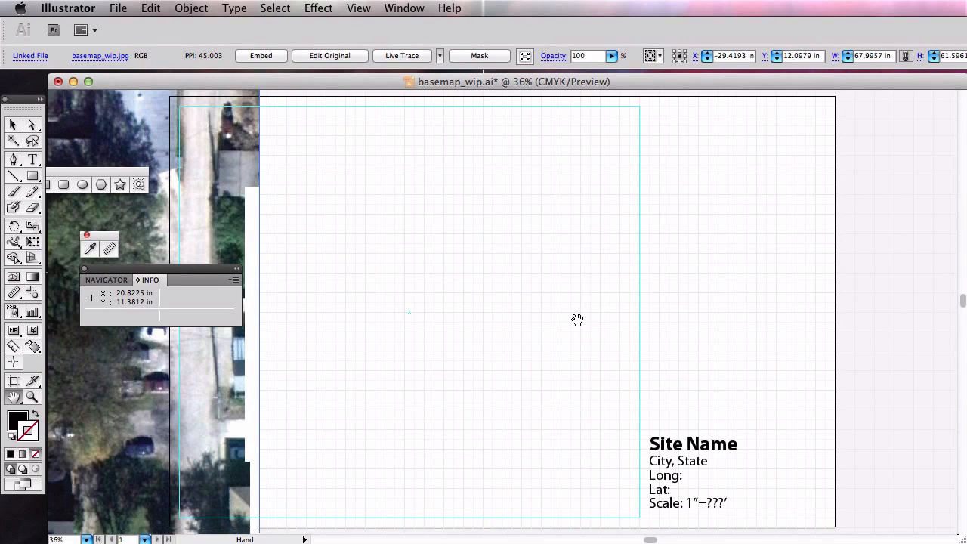
{"action": "scroll", "coordinate": [578, 320], "scroll_direction": "down", "scroll_amount": 1}
{"action": "scroll", "coordinate": [578, 320], "scroll_direction": "down", "scroll_amount": 3}
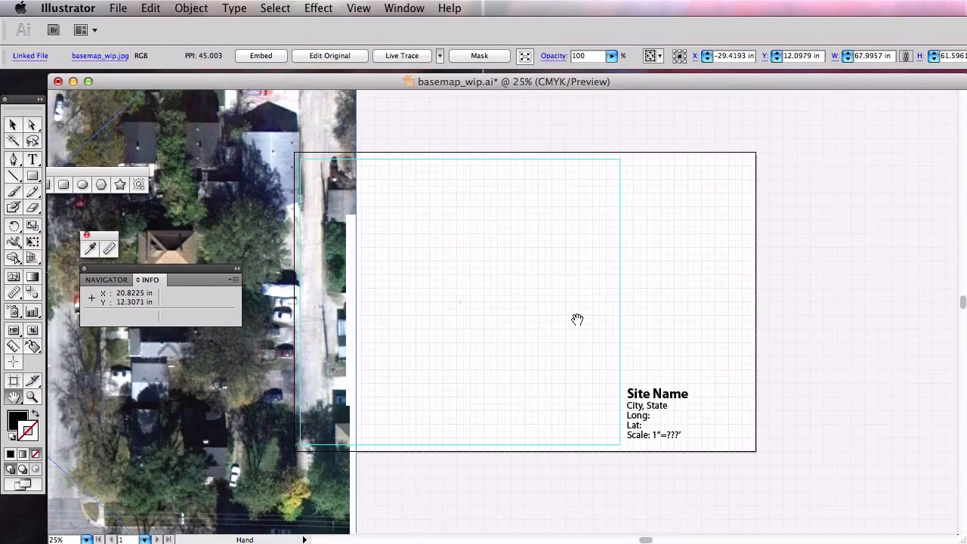
{"action": "left_click_drag", "start_coordinate": [518, 312], "coordinate": [642, 319]}
{"action": "scroll", "coordinate": [642, 319], "scroll_direction": "down", "scroll_amount": 1}
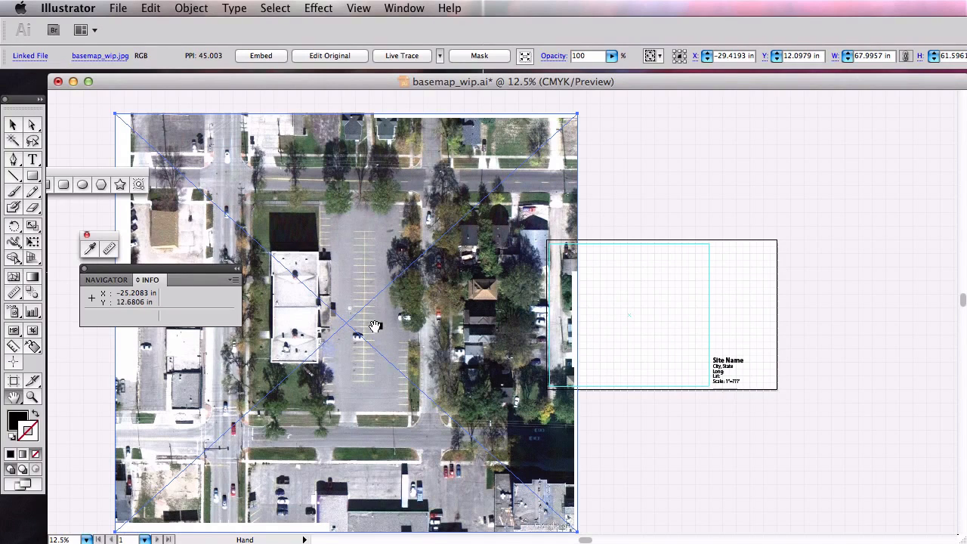
{"action": "scroll", "coordinate": [376, 327], "scroll_direction": "up", "scroll_amount": 5}
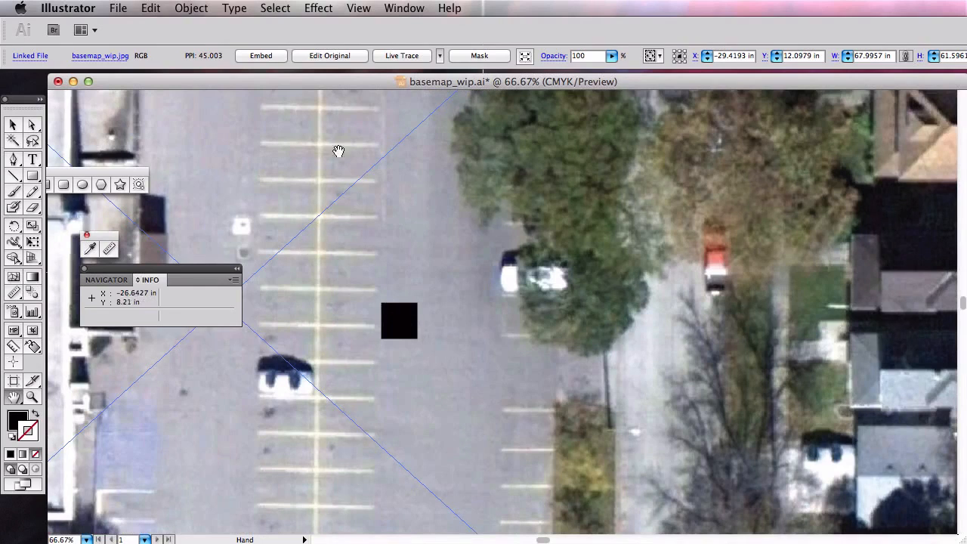
{"action": "scroll", "coordinate": [432, 335], "scroll_direction": "down", "scroll_amount": 4}
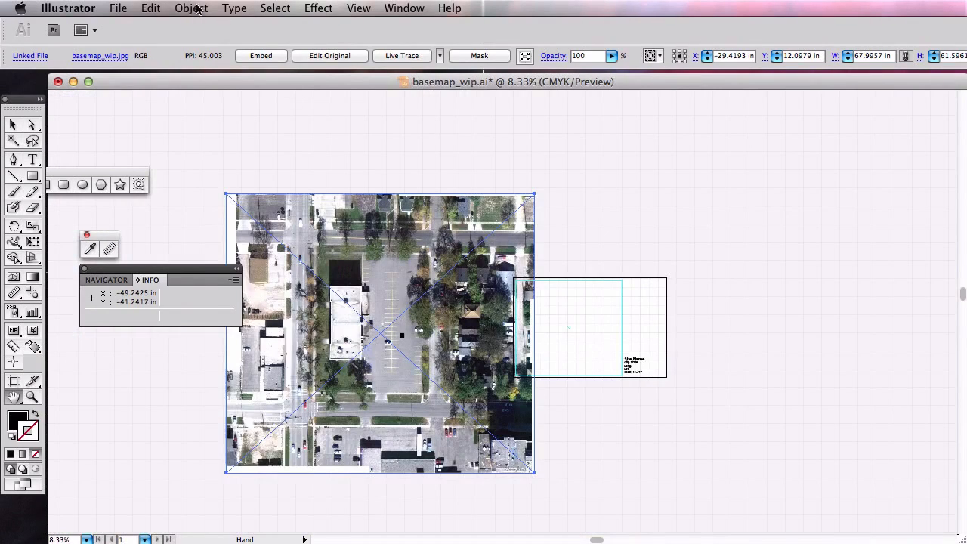
{"action": "left_click", "coordinate": [191, 8]}
{"action": "mouse_move", "coordinate": [190, 28]}
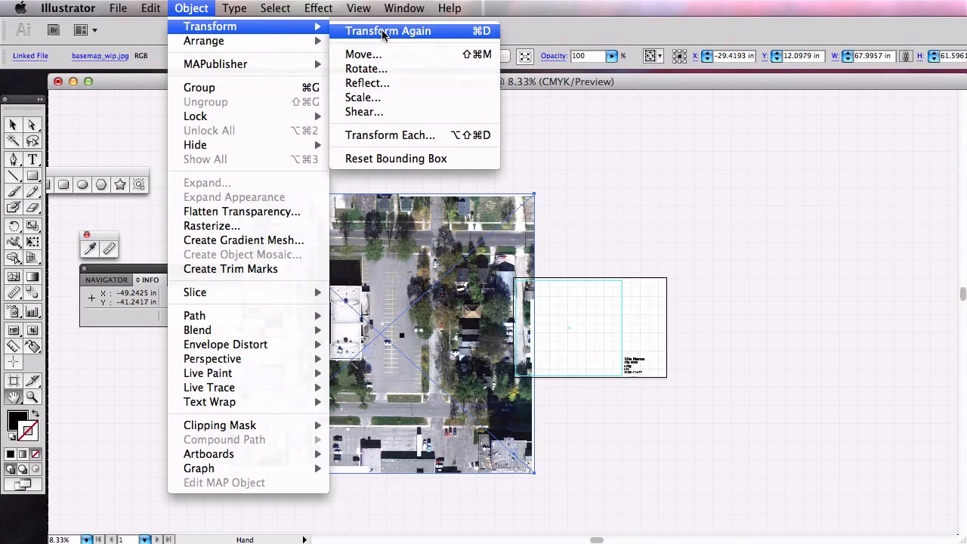
{"action": "left_click", "coordinate": [363, 97]}
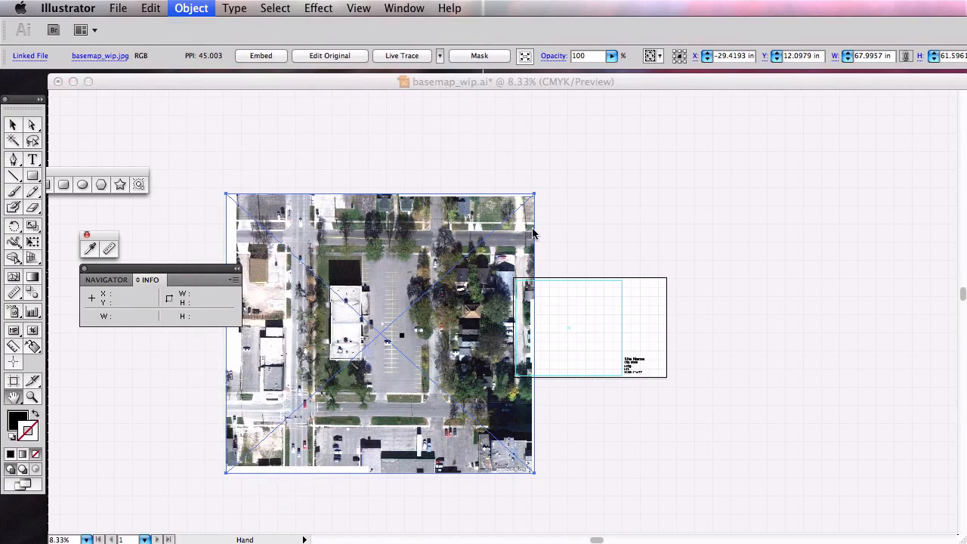
{"action": "left_click_drag", "start_coordinate": [945, 296], "coordinate": [495, 157]}
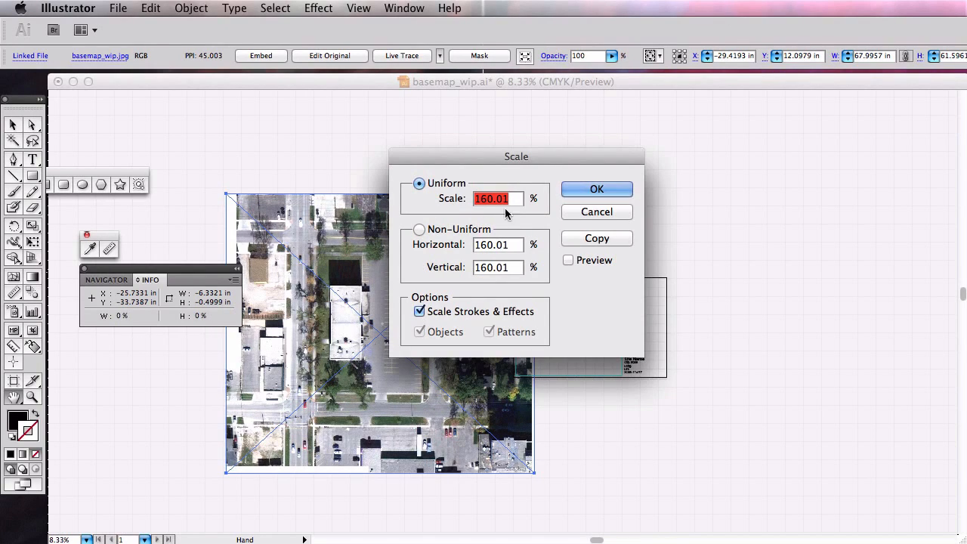
{"action": "type", "text": "50"}
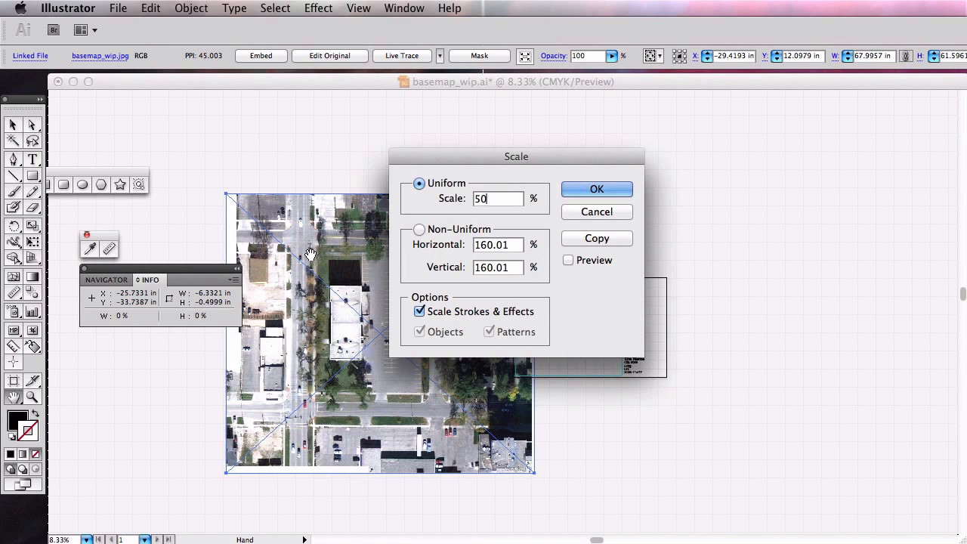
{"action": "left_click", "coordinate": [616, 190]}
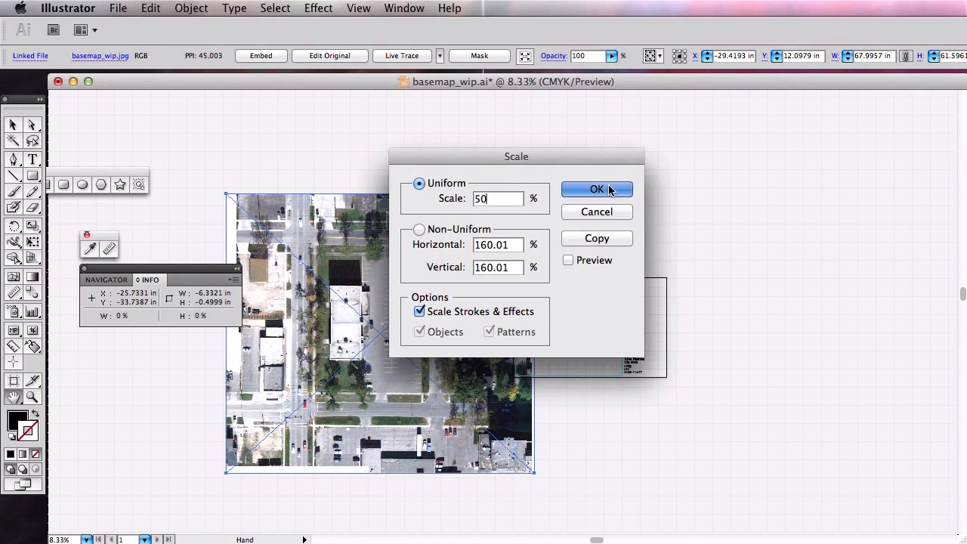
Move the reduced aerial image onto the artboard so the building and parking lot fall inside the guide frame
{"action": "left_click", "coordinate": [16, 127]}
{"action": "left_click", "coordinate": [245, 250]}
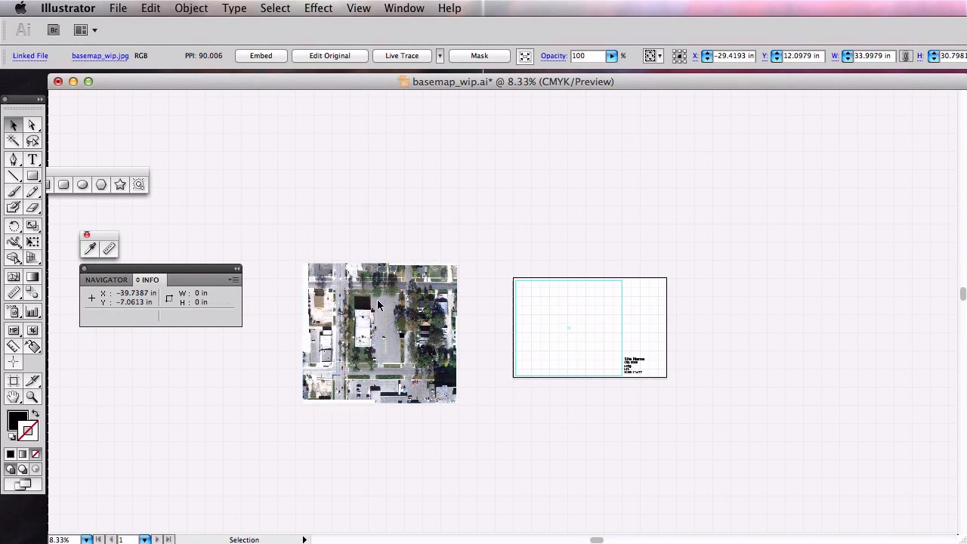
{"action": "key", "text": "super+plus"}
{"action": "key", "text": "super+plus"}
{"action": "key", "text": "super+plus"}
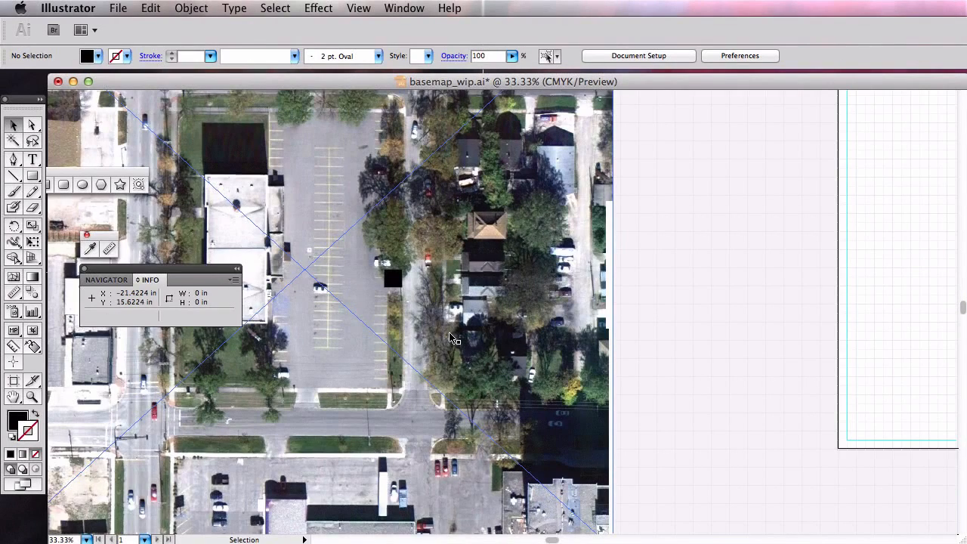
{"action": "key", "text": "super+minus"}
{"action": "key", "text": "super+minus"}
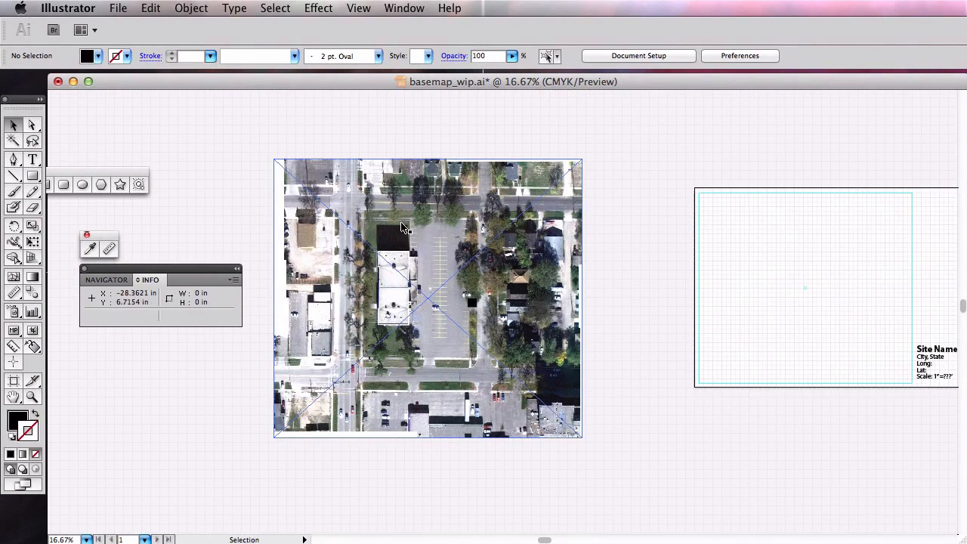
{"action": "left_click_drag", "start_coordinate": [423, 344], "coordinate": [780, 337]}
{"action": "left_click", "coordinate": [708, 458]}
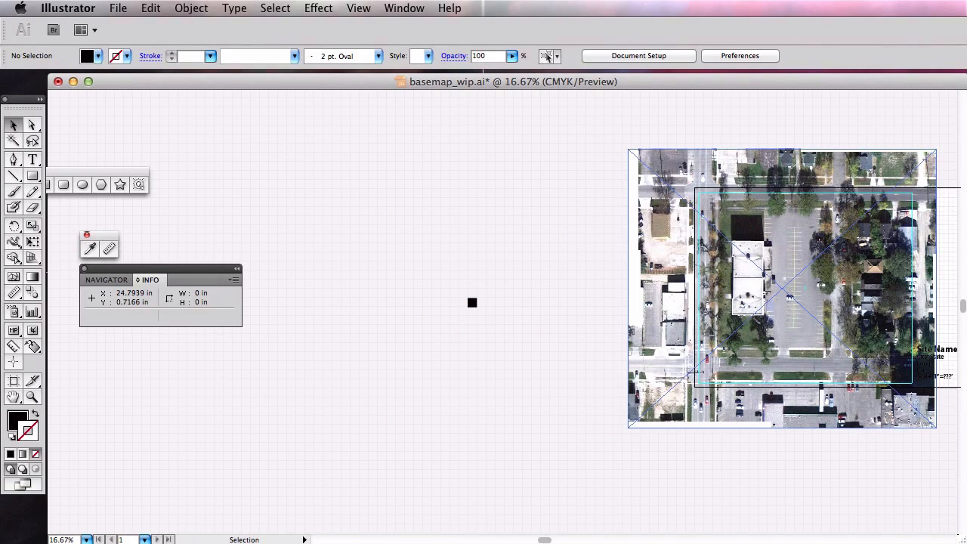
Delete the 1 in black reference square lying west of the artboard
{"action": "left_click_drag", "start_coordinate": [966, 201], "coordinate": [468, 171]}
{"action": "left_click_drag", "start_coordinate": [574, 171], "coordinate": [966, 211]}
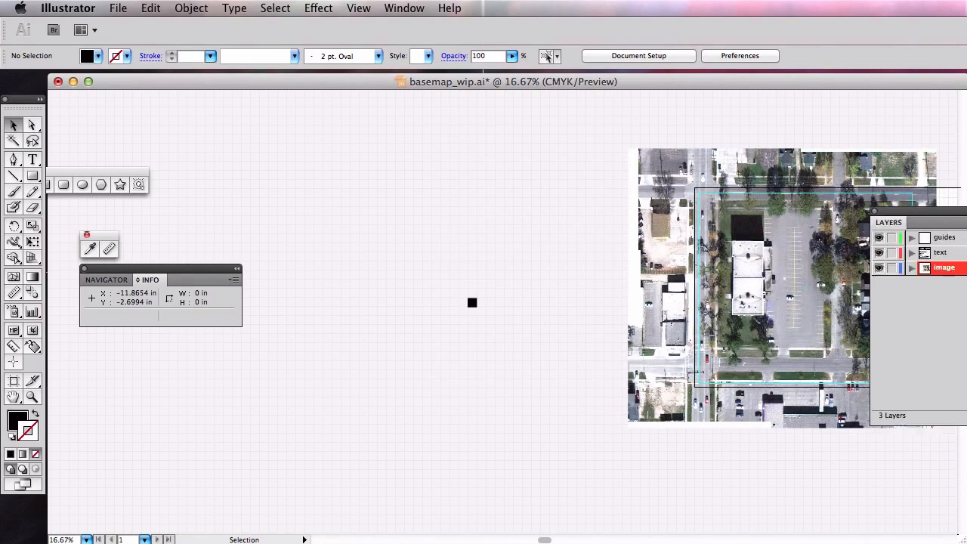
{"action": "left_click_drag", "start_coordinate": [443, 270], "coordinate": [522, 342]}
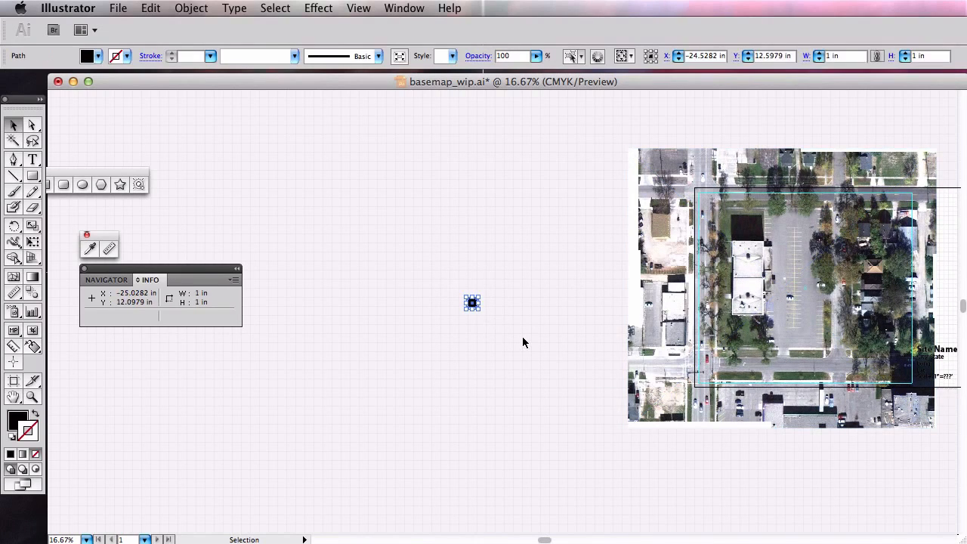
{"action": "key", "text": "Delete"}
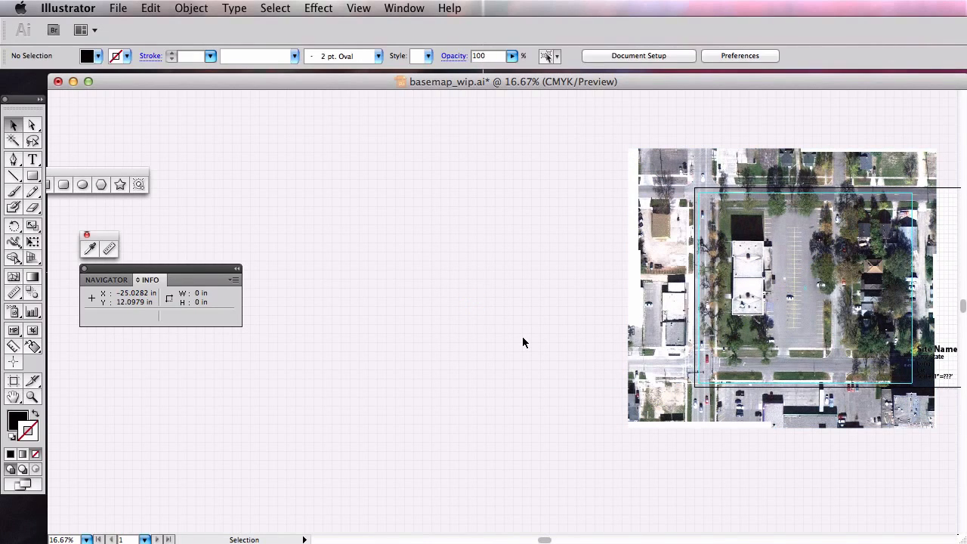
Nudge the aerial image slightly south within the guide frame to refine the block's placement
{"action": "double_click", "coordinate": [13, 397]}
{"action": "scroll", "coordinate": [519, 270], "scroll_direction": "down", "scroll_amount": 2}
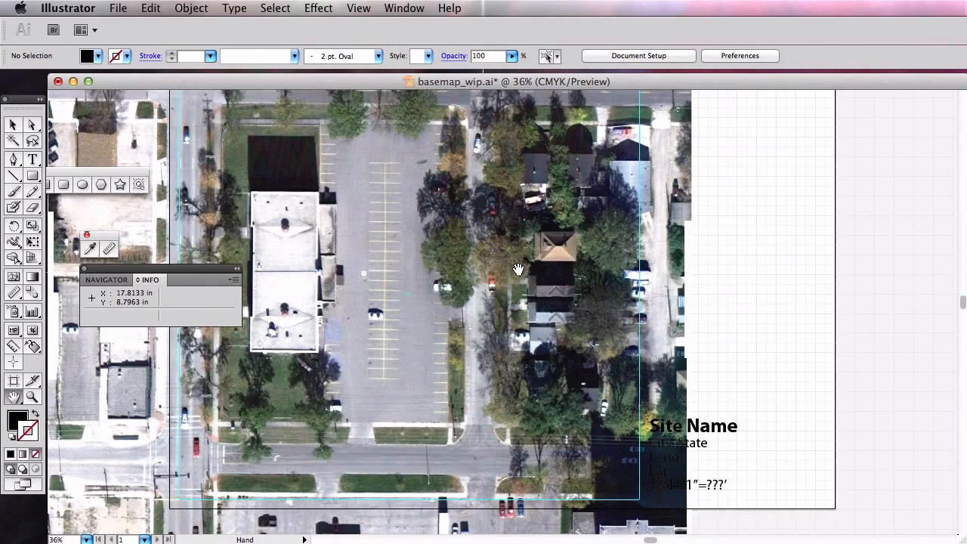
{"action": "scroll", "coordinate": [518, 269], "scroll_direction": "down", "scroll_amount": 1}
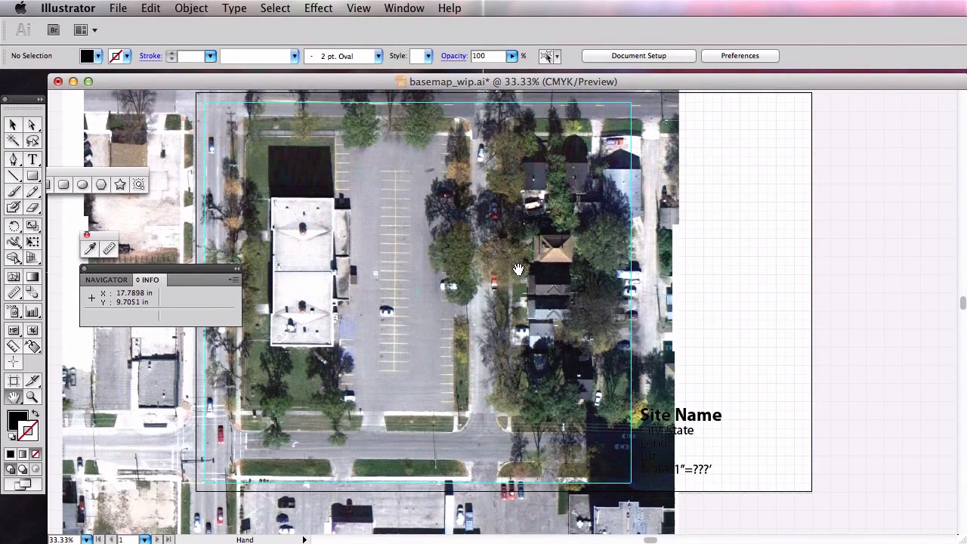
{"action": "left_click", "coordinate": [12, 124]}
{"action": "left_click_drag", "start_coordinate": [494, 221], "coordinate": [487, 239]}
{"action": "left_click", "coordinate": [873, 290]}
{"action": "scroll", "coordinate": [766, 298], "scroll_direction": "down", "scroll_amount": 1}
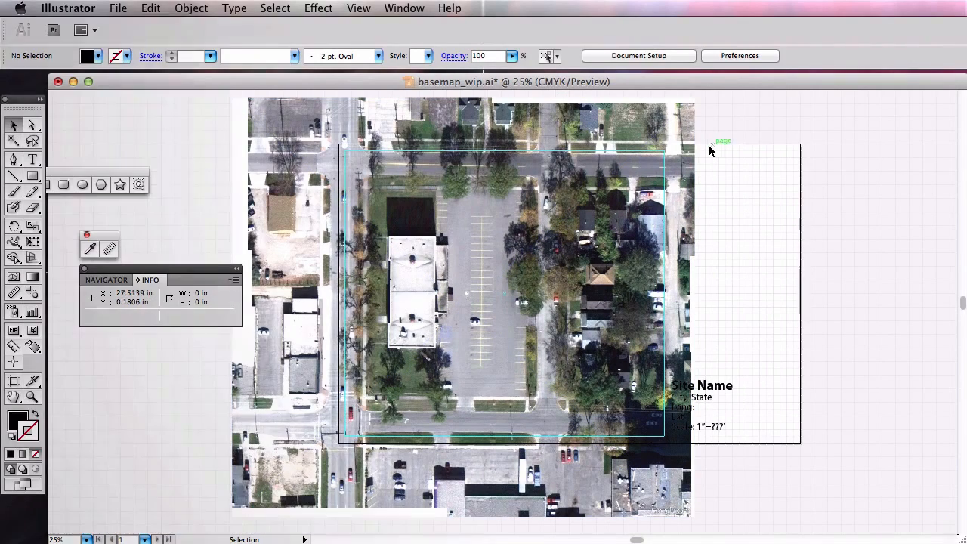
Set the fill colour to white
{"action": "left_click", "coordinate": [684, 148]}
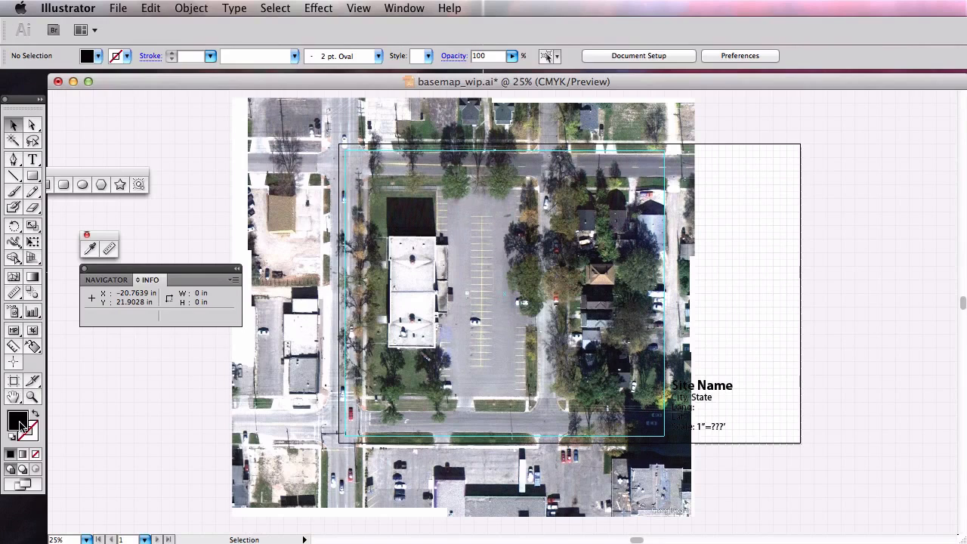
{"action": "double_click", "coordinate": [18, 421]}
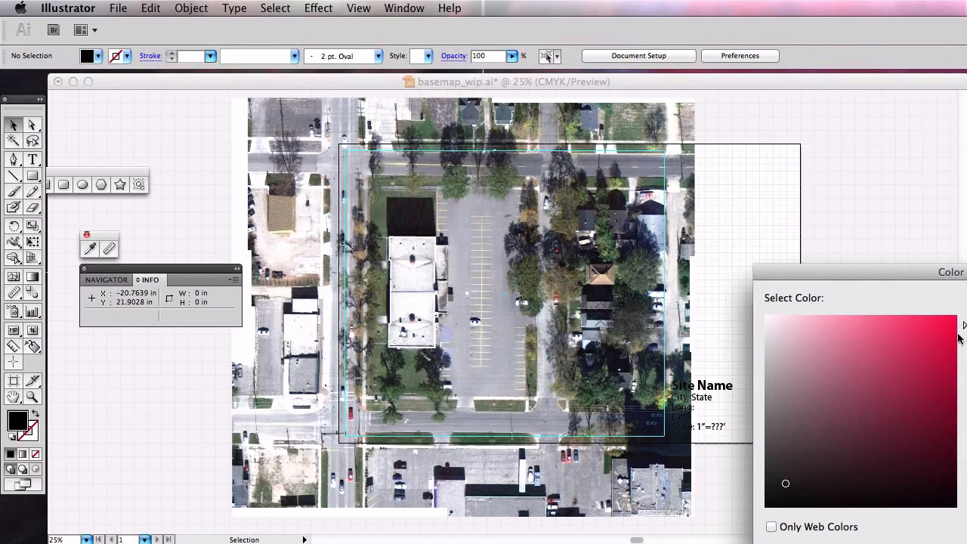
{"action": "key", "text": "Return"}
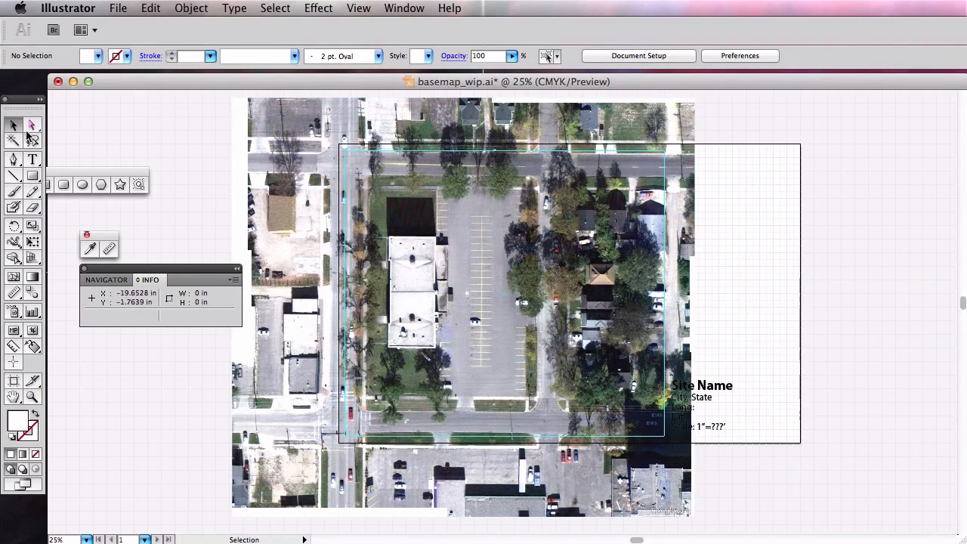
Try hiding the aerial image's outer areas by drawing four white rectangles over its north, west, east and south edges
{"action": "left_click", "coordinate": [32, 176]}
{"action": "mouse_move", "coordinate": [224, 98]}
{"action": "left_mouse_down"}
{"action": "mouse_move", "coordinate": [544, 154]}
{"action": "mouse_move", "coordinate": [774, 142]}
{"action": "mouse_move", "coordinate": [762, 150]}
{"action": "left_mouse_up"}
{"action": "mouse_move", "coordinate": [356, 529]}
{"action": "left_mouse_down"}
{"action": "mouse_move", "coordinate": [317, 251]}
{"action": "mouse_move", "coordinate": [180, 102]}
{"action": "left_mouse_up"}
{"action": "mouse_move", "coordinate": [828, 113]}
{"action": "left_mouse_down"}
{"action": "mouse_move", "coordinate": [749, 241]}
{"action": "mouse_move", "coordinate": [641, 529]}
{"action": "mouse_move", "coordinate": [633, 526]}
{"action": "left_mouse_up"}
{"action": "mouse_move", "coordinate": [865, 513]}
{"action": "left_mouse_down"}
{"action": "mouse_move", "coordinate": [315, 422]}
{"action": "mouse_move", "coordinate": [294, 406]}
{"action": "left_mouse_up"}
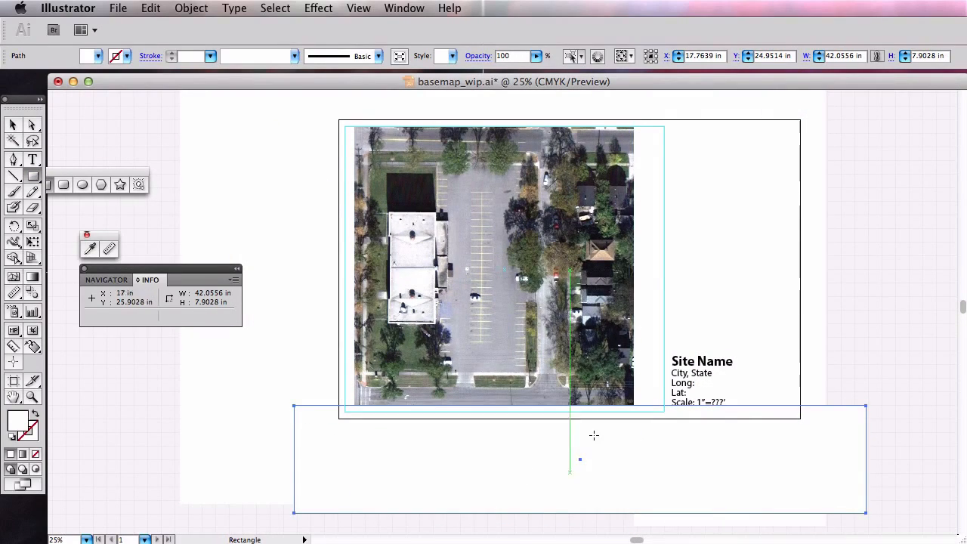
Delete the white rectangles covering the edges of the aerial image
{"action": "left_click", "coordinate": [13, 124]}
{"action": "left_click", "coordinate": [187, 136]}
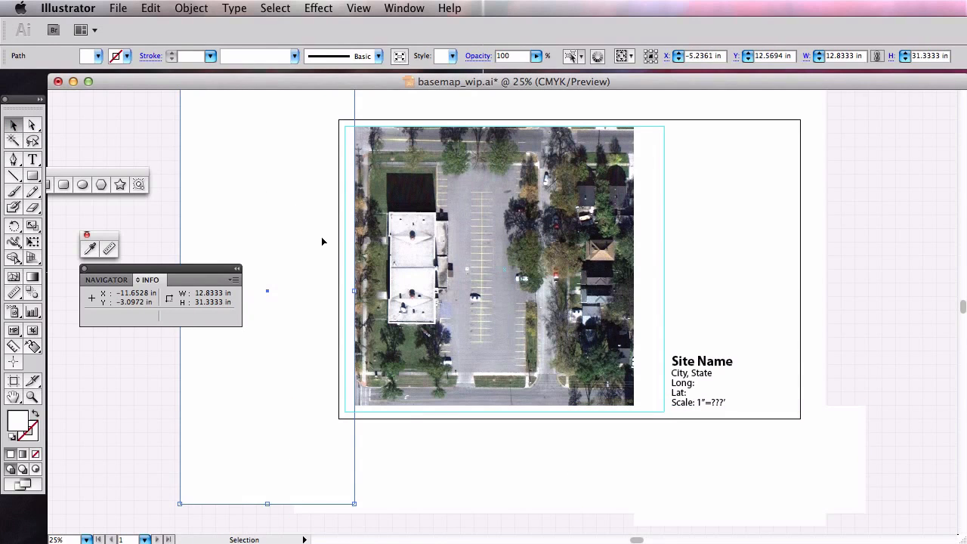
{"action": "key", "text": "Delete"}
{"action": "key", "text": "Delete"}
{"action": "left_click", "coordinate": [742, 101]}
{"action": "key", "text": "Delete"}
{"action": "left_click", "coordinate": [608, 107]}
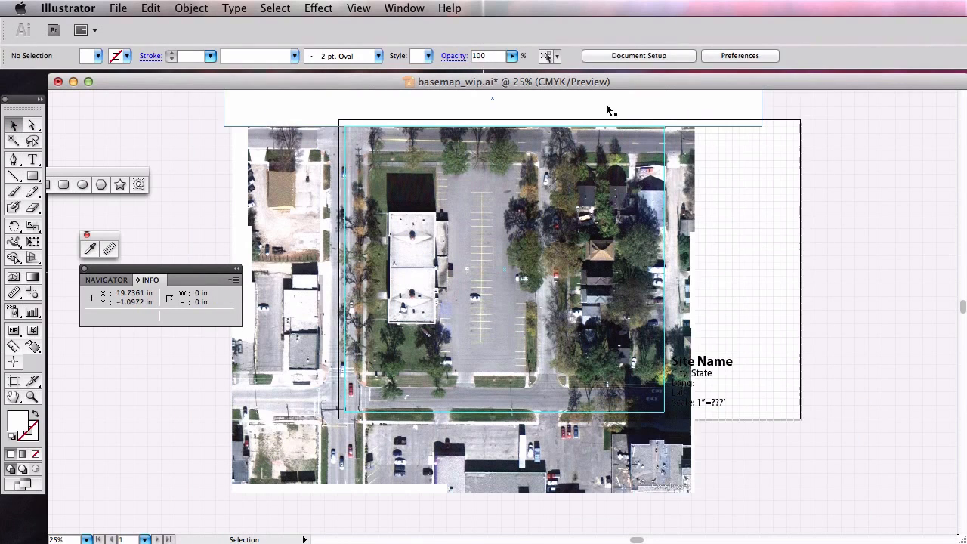
{"action": "key", "text": "Delete"}
Draw a white five-pointed star about 19 × 20 in over the parking lot area with the Star tool
{"action": "scroll", "coordinate": [701, 328], "scroll_direction": "up", "scroll_amount": 3}
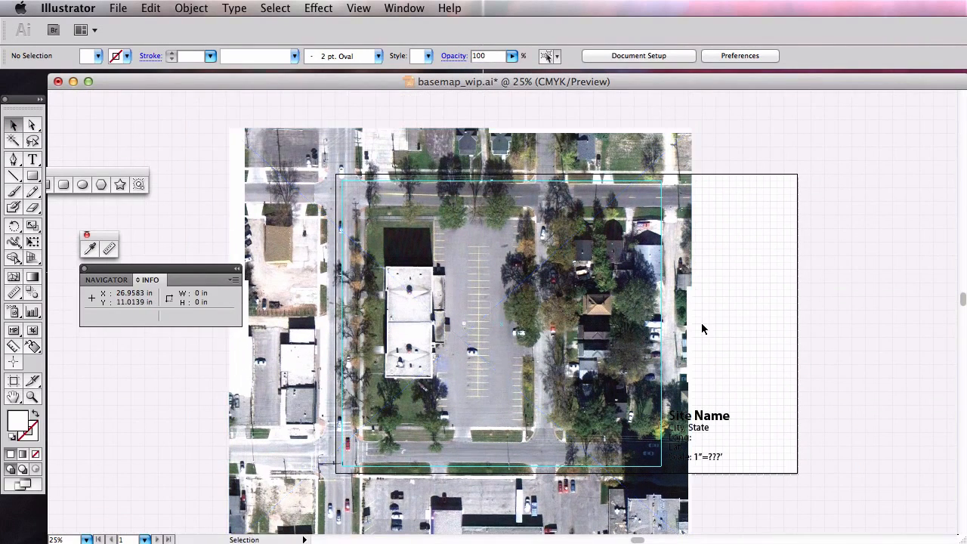
{"action": "scroll", "coordinate": [701, 323], "scroll_direction": "down", "scroll_amount": 1}
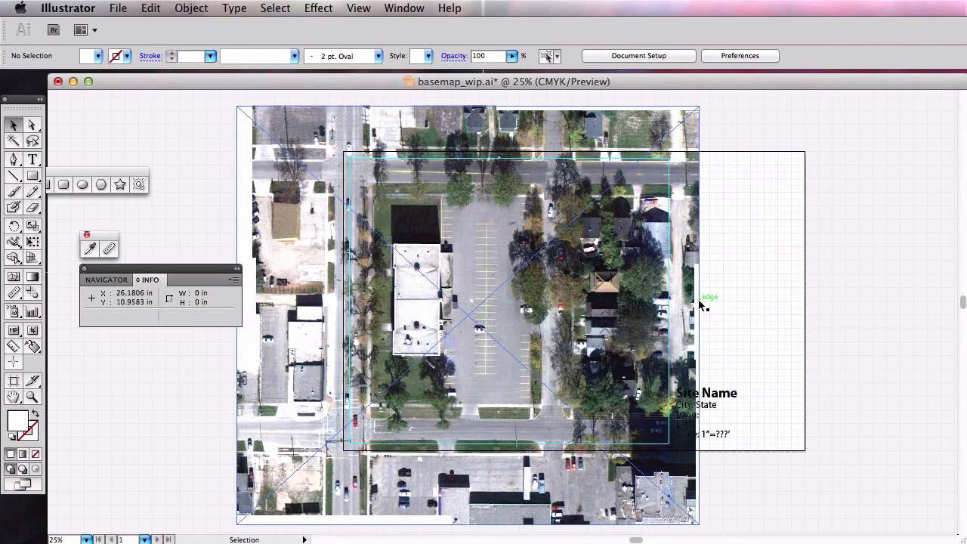
{"action": "left_click_drag", "start_coordinate": [94, 172], "coordinate": [162, 131]}
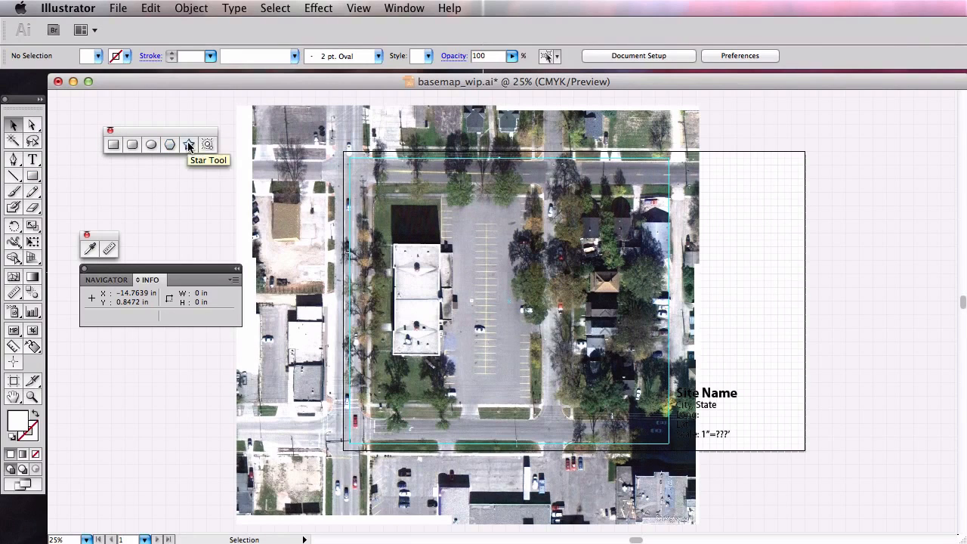
{"action": "left_click", "coordinate": [190, 150]}
{"action": "left_click_drag", "start_coordinate": [521, 298], "coordinate": [603, 219]}
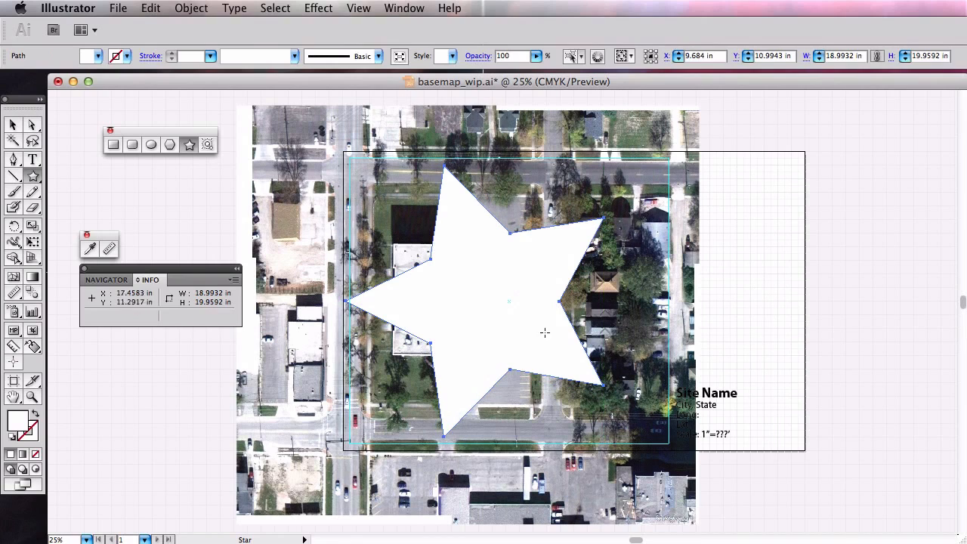
Clip the aerial image to the white star's shape with a clipping mask
{"action": "left_click", "coordinate": [12, 124]}
{"action": "left_click", "coordinate": [526, 185], "text": "shift"}
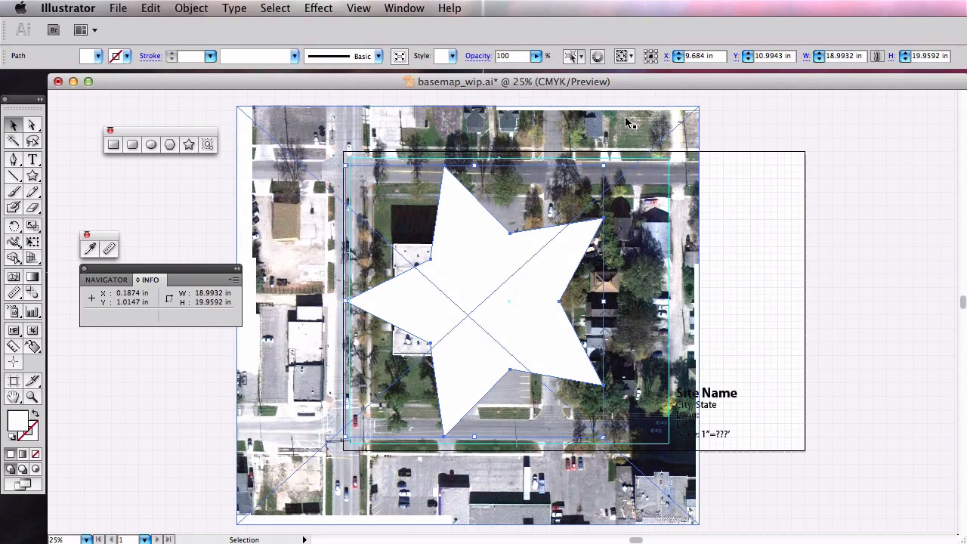
{"action": "left_click", "coordinate": [579, 135], "text": "shift"}
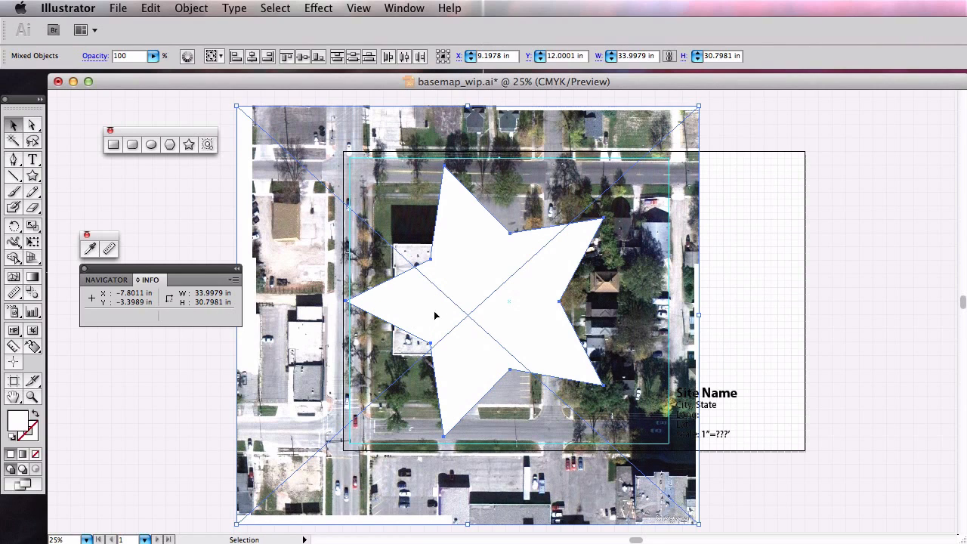
{"action": "left_click", "coordinate": [181, 9]}
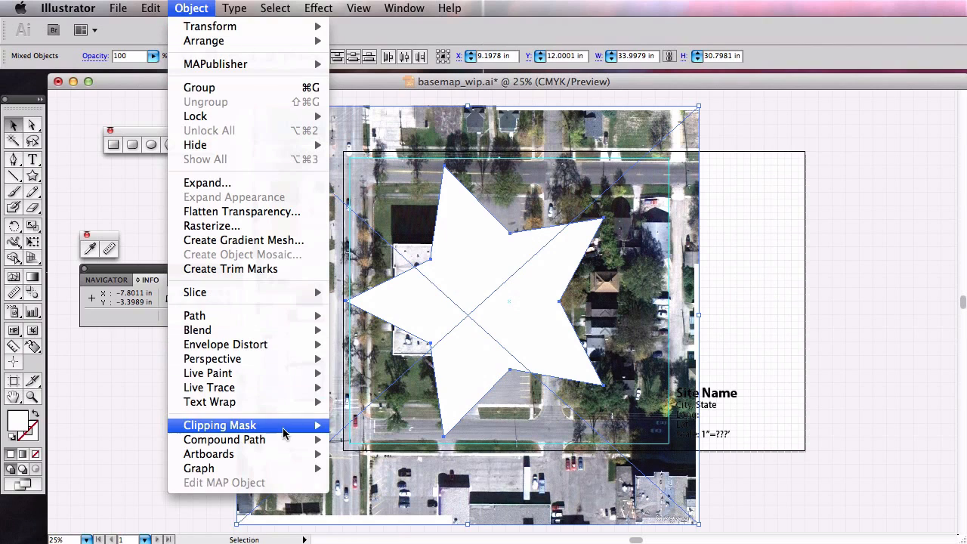
{"action": "mouse_move", "coordinate": [285, 429]}
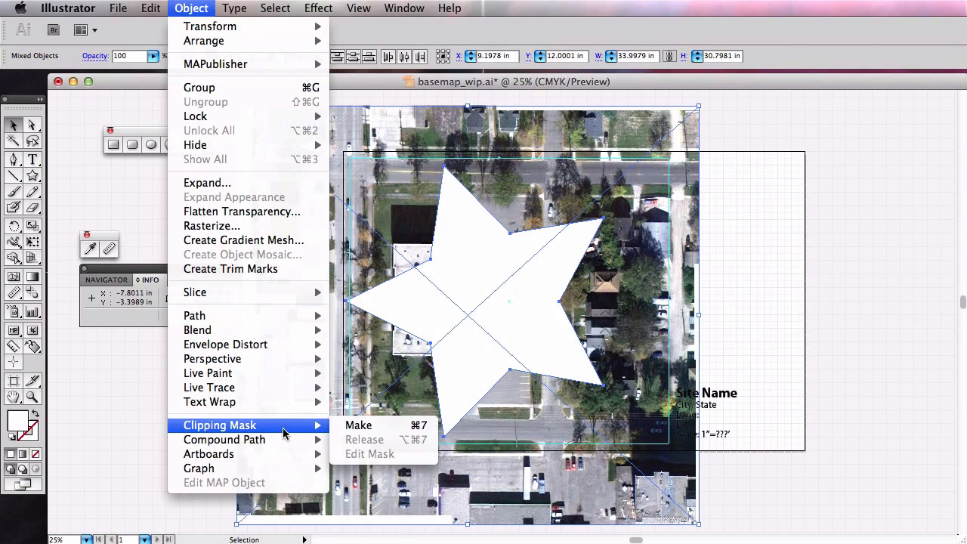
{"action": "left_click", "coordinate": [408, 431]}
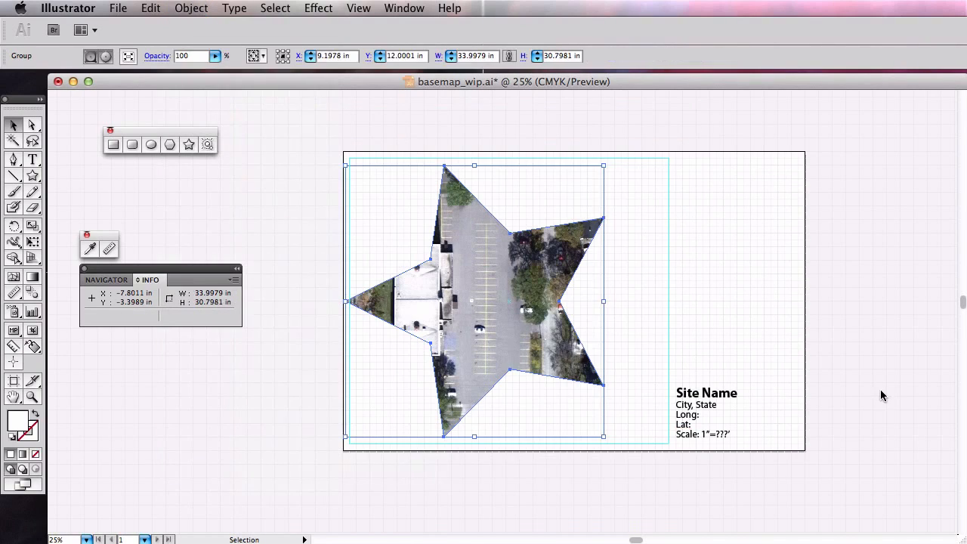
{"action": "left_click", "coordinate": [888, 404]}
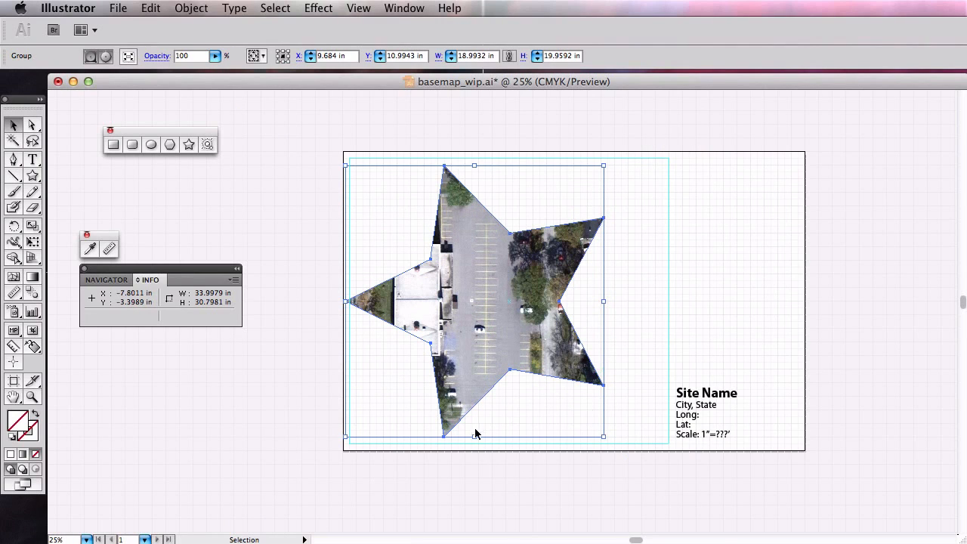
{"action": "left_click", "coordinate": [343, 484]}
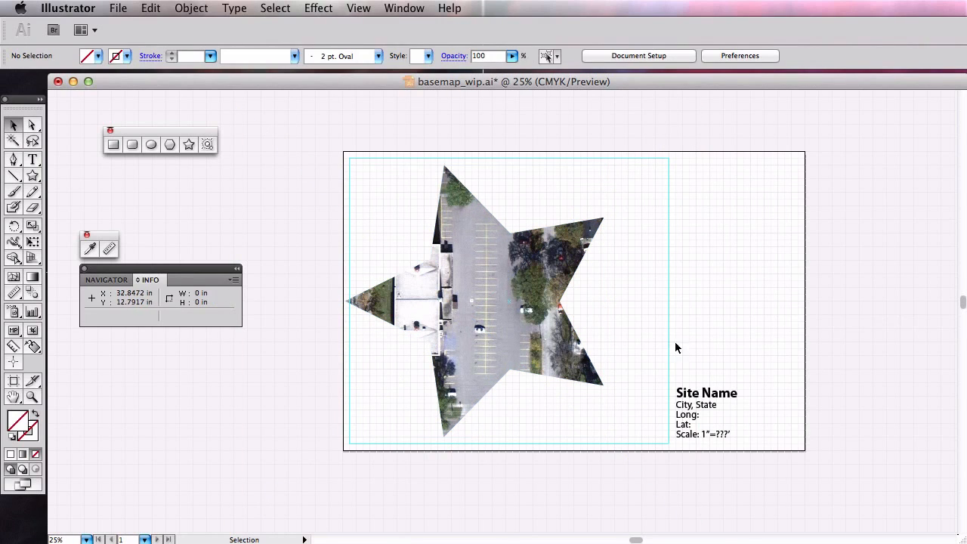
Try moving the star-clipped image west and back across the artboard, and undo the moves
{"action": "left_click_drag", "start_coordinate": [469, 368], "coordinate": [378, 375]}
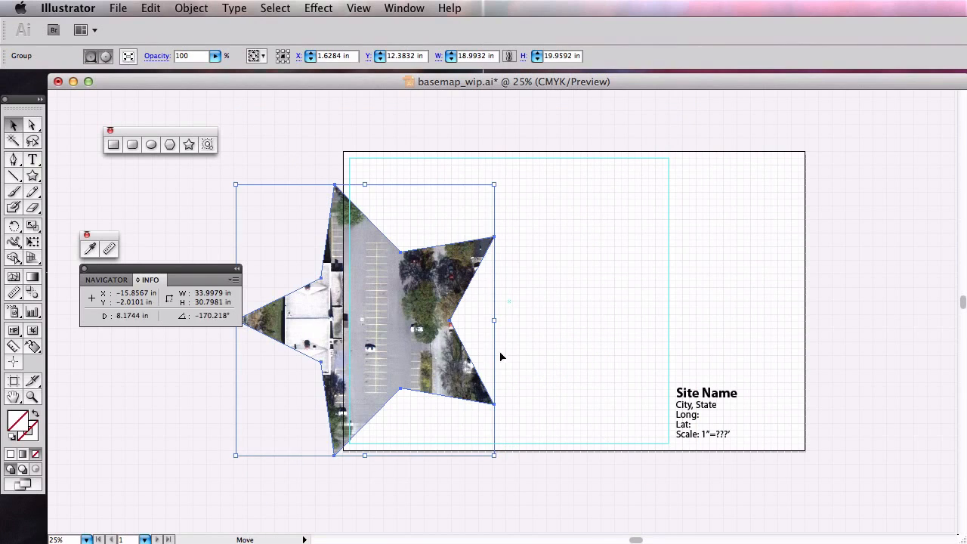
{"action": "left_click_drag", "start_coordinate": [464, 353], "coordinate": [519, 331]}
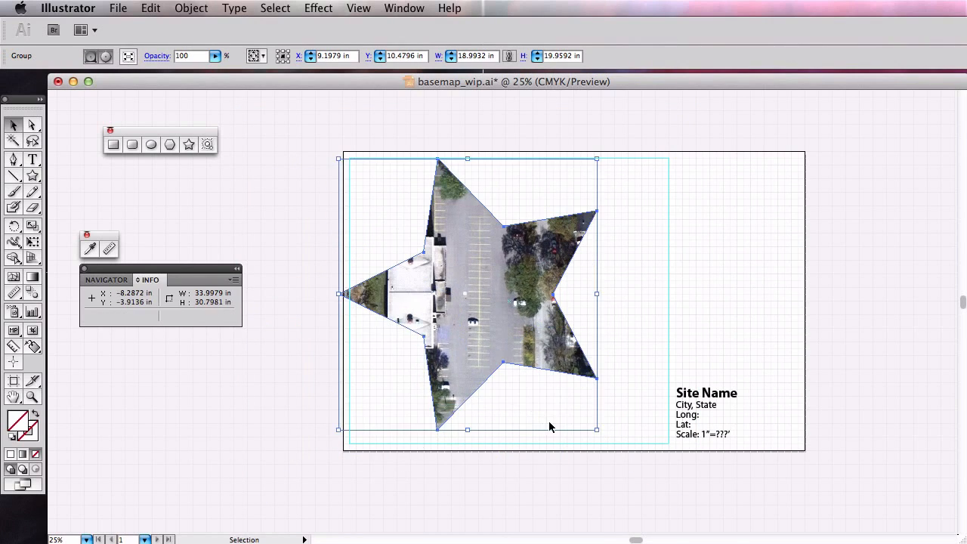
{"action": "key", "text": "super+z"}
{"action": "key", "text": "super+z"}
{"action": "key", "text": "super+z"}
{"action": "key", "text": "super+z"}
{"action": "key", "text": "super+z"}
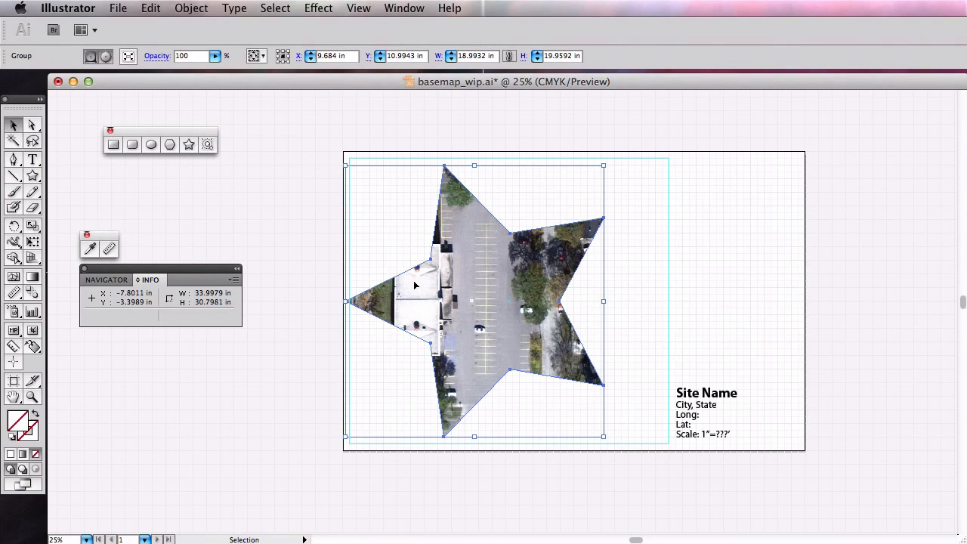
Isolate the clip group, shift the aerial image southeast inside the star mask, and leave isolation mode
{"action": "double_click", "coordinate": [441, 316]}
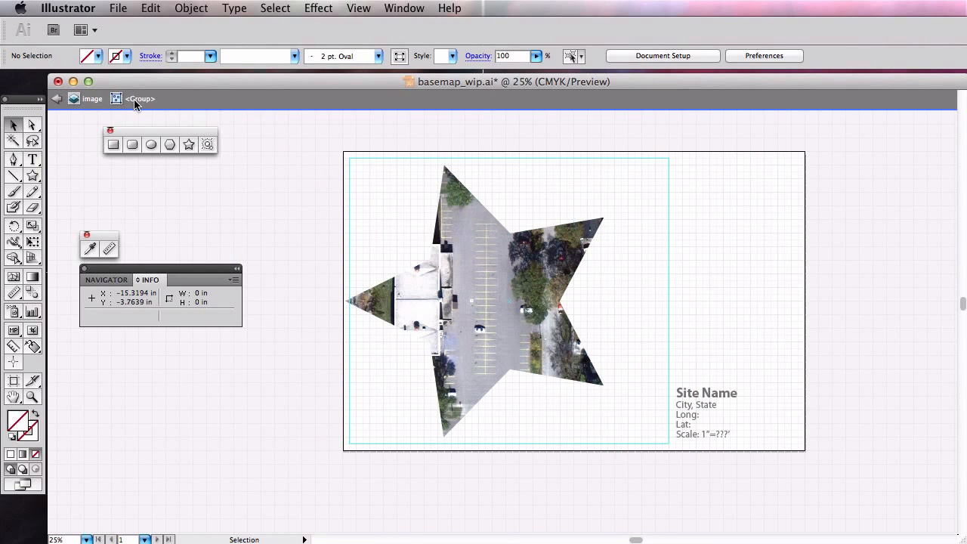
{"action": "left_click", "coordinate": [478, 363]}
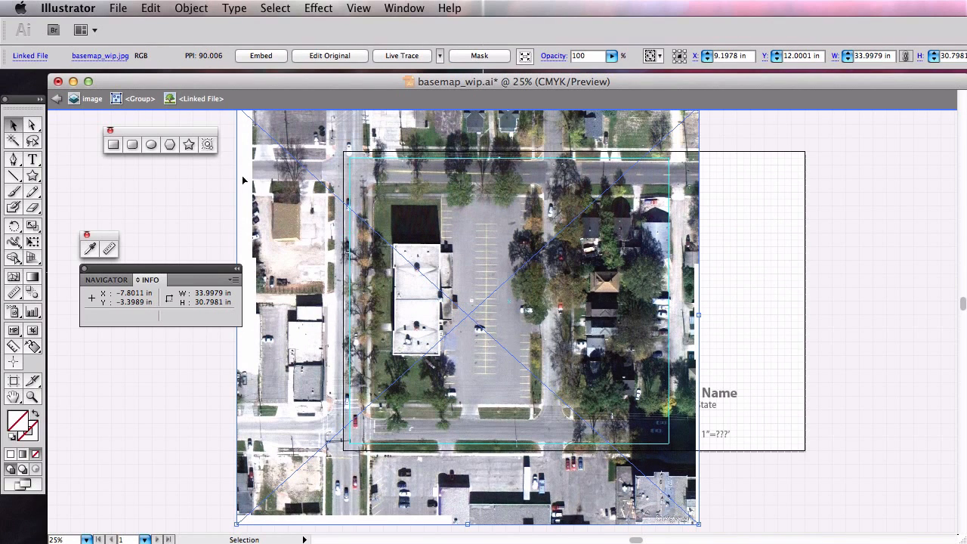
{"action": "left_click_drag", "start_coordinate": [497, 266], "coordinate": [553, 278]}
{"action": "left_click_drag", "start_coordinate": [571, 251], "coordinate": [582, 275]}
{"action": "left_click_drag", "start_coordinate": [593, 358], "coordinate": [593, 358]}
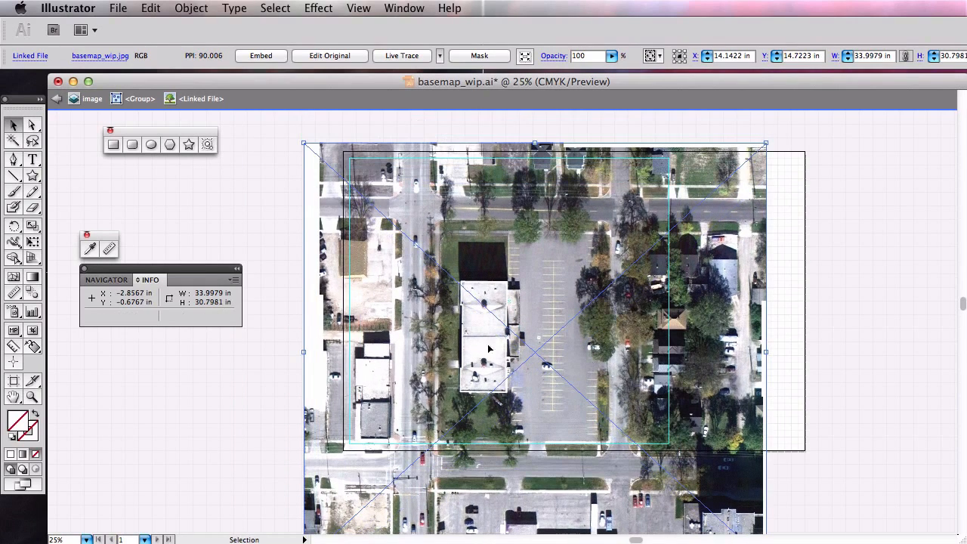
{"action": "key", "text": "Escape"}
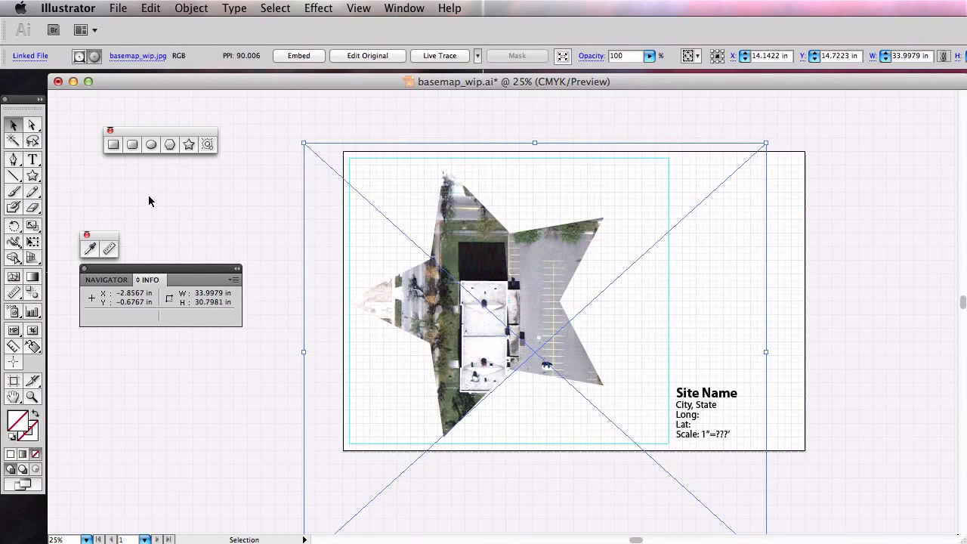
{"action": "left_click", "coordinate": [148, 195]}
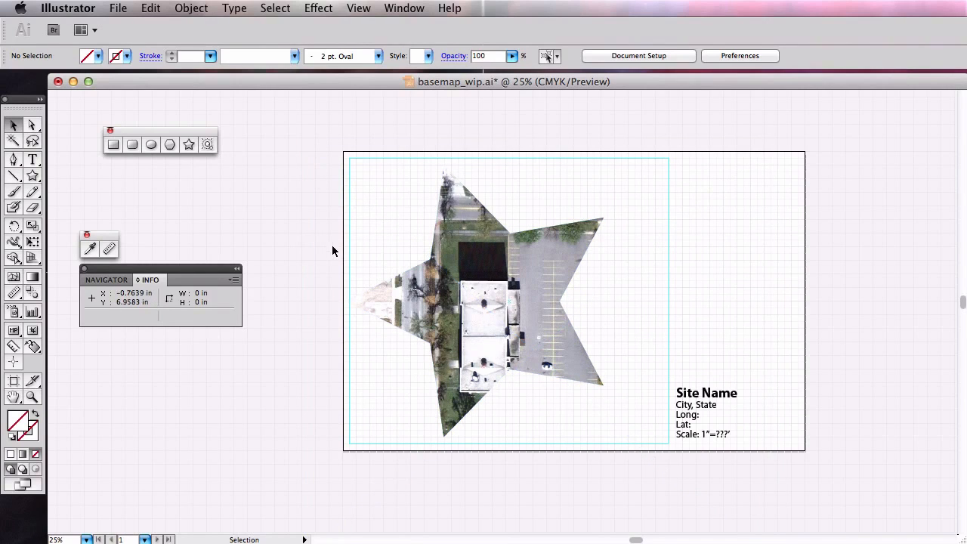
Undo the star clipping mask and the star, and delete the restored white rectangle over the aerial image's north edge
{"action": "key", "text": "super+z"}
{"action": "key", "text": "super+z"}
{"action": "key", "text": "super+z"}
{"action": "key", "text": "super+z"}
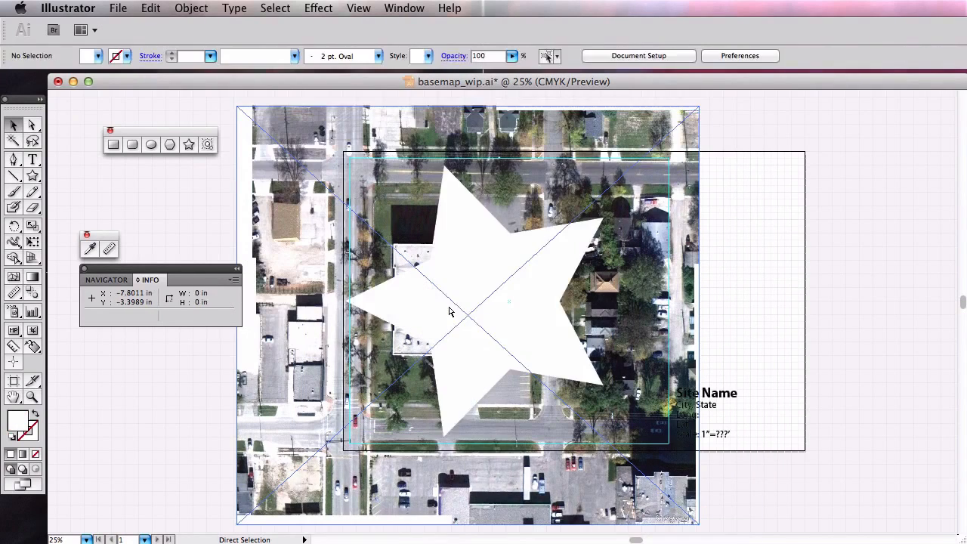
{"action": "left_click", "coordinate": [921, 243]}
{"action": "left_click", "coordinate": [718, 129]}
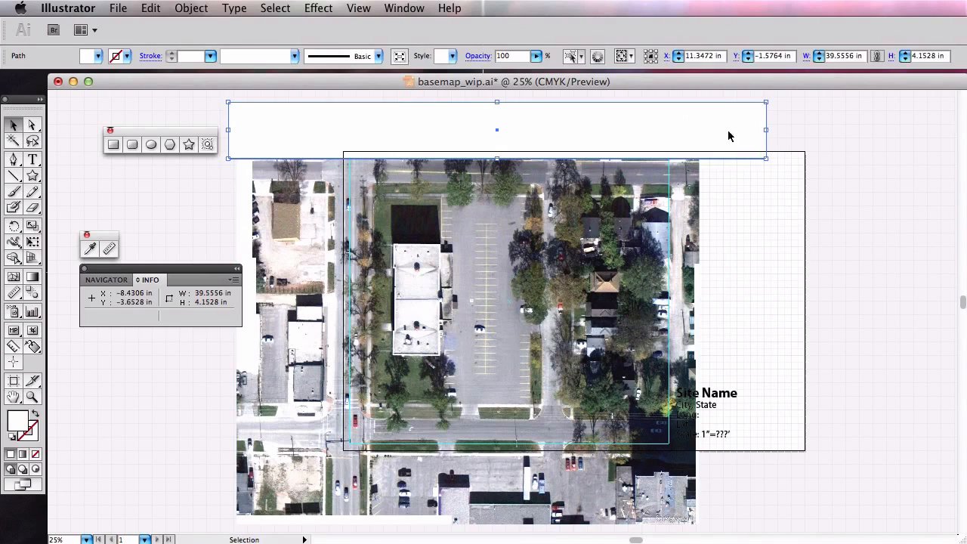
{"action": "key", "text": "Delete"}
{"action": "left_click", "coordinate": [962, 170]}
{"action": "scroll", "coordinate": [642, 320], "scroll_direction": "down", "scroll_amount": 5}
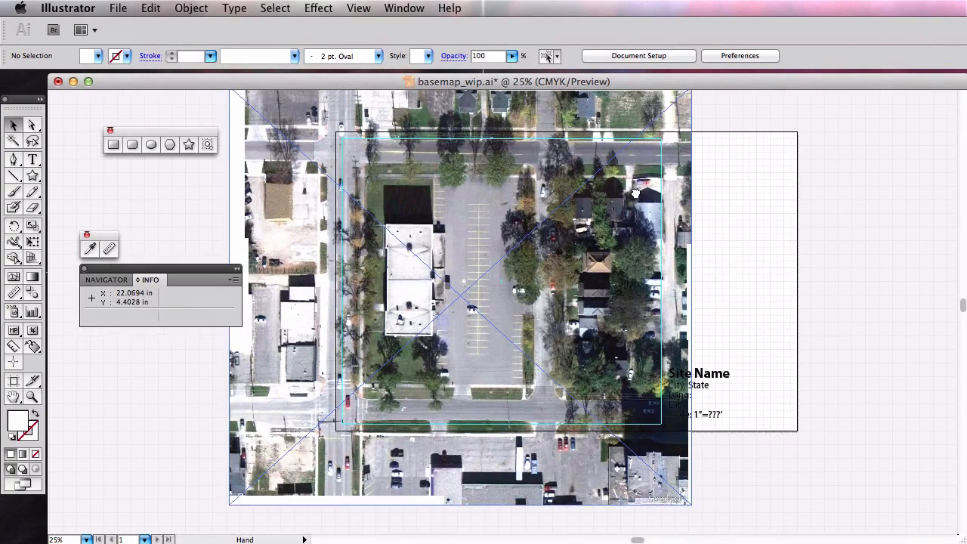
Draw a white circle about 19.1 in across over the building and parking lot, and clip the aerial image to it
{"action": "left_click", "coordinate": [151, 145]}
{"action": "left_click_drag", "start_coordinate": [431, 263], "coordinate": [562, 393]}
{"action": "left_click", "coordinate": [13, 125]}
{"action": "left_click", "coordinate": [306, 443], "text": "shift"}
{"action": "left_click", "coordinate": [151, 8]}
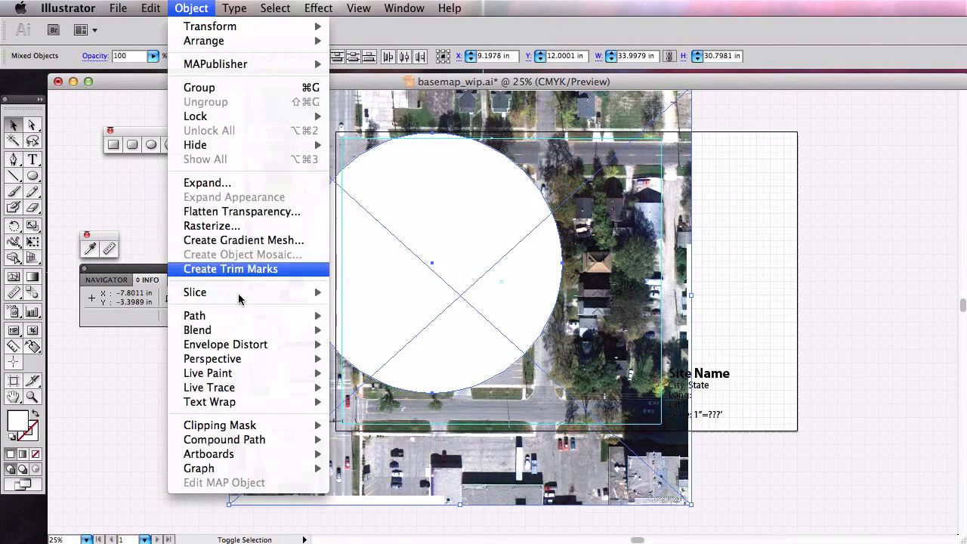
{"action": "mouse_move", "coordinate": [303, 425]}
{"action": "left_click", "coordinate": [362, 430]}
{"action": "left_click", "coordinate": [839, 451]}
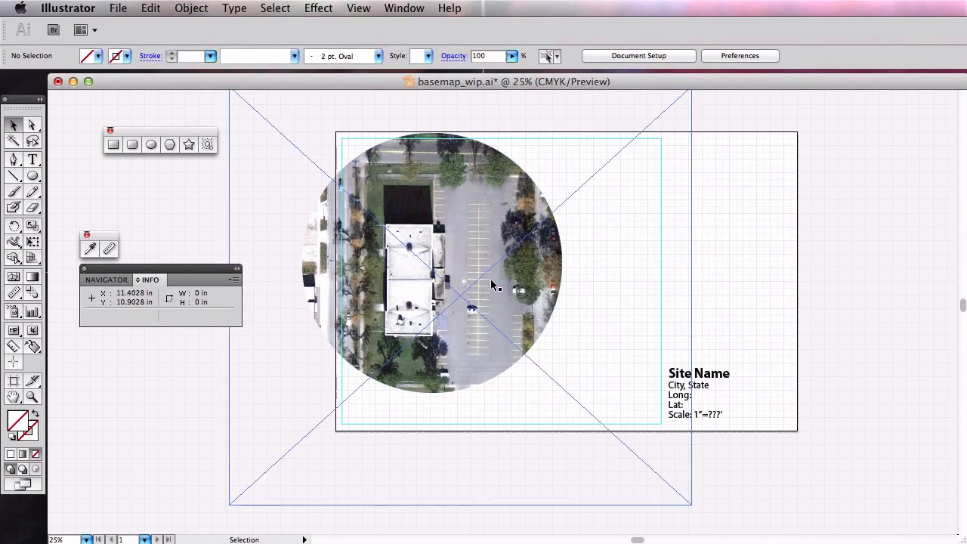
Undo the circular clipping mask and delete the white circle
{"action": "key", "text": "ctrl+z"}
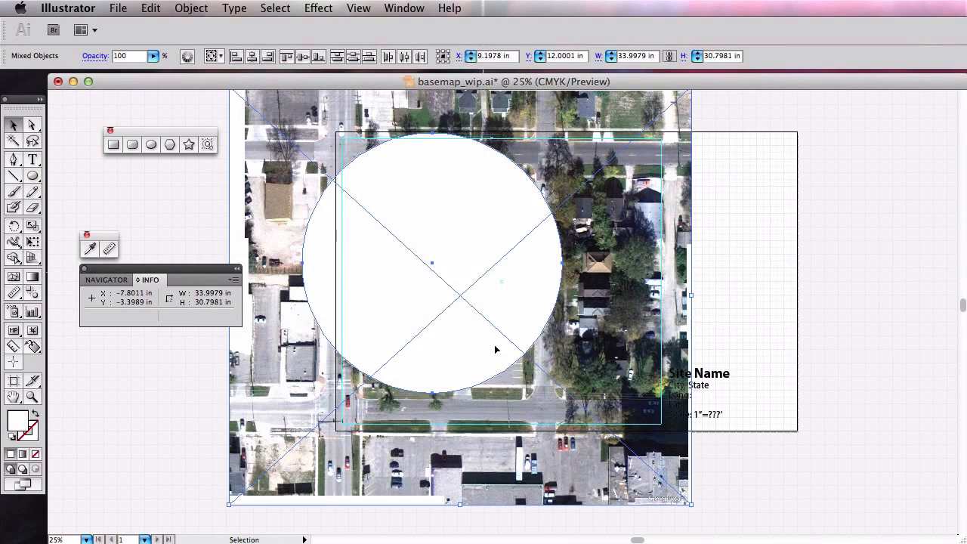
{"action": "left_click", "coordinate": [881, 335]}
{"action": "left_click", "coordinate": [528, 308]}
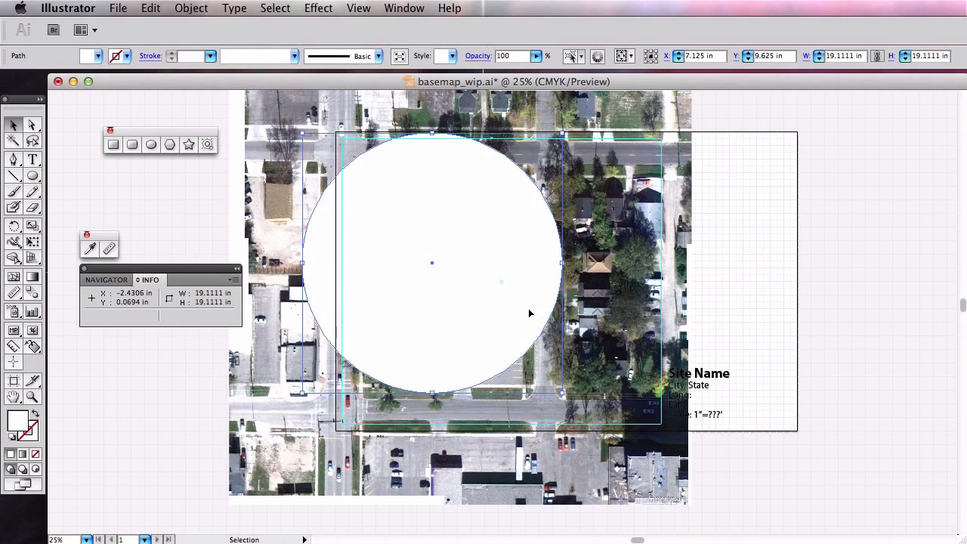
{"action": "key", "text": "Delete"}
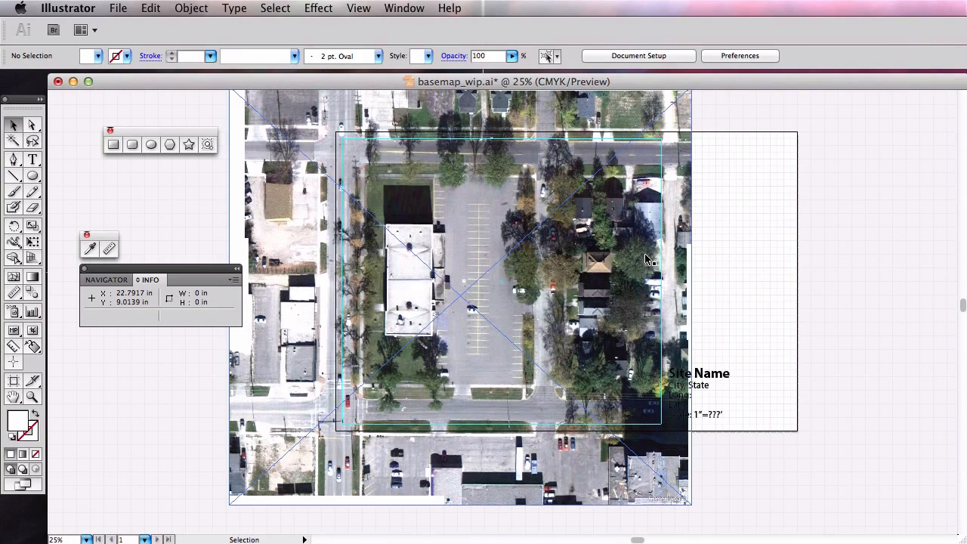
Move the aerial image to about X 12.86 in, Y 12.61 in so the site block sits inside the guides
{"action": "scroll", "coordinate": [559, 249], "scroll_direction": "up", "scroll_amount": 2}
{"action": "scroll", "coordinate": [559, 249], "scroll_direction": "left", "scroll_amount": 1}
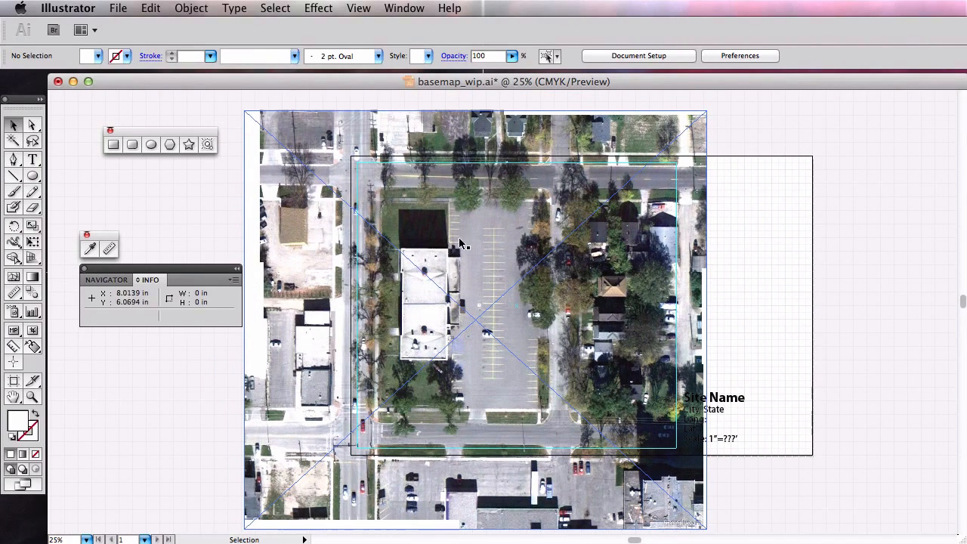
{"action": "left_click_drag", "start_coordinate": [513, 269], "coordinate": [538, 269]}
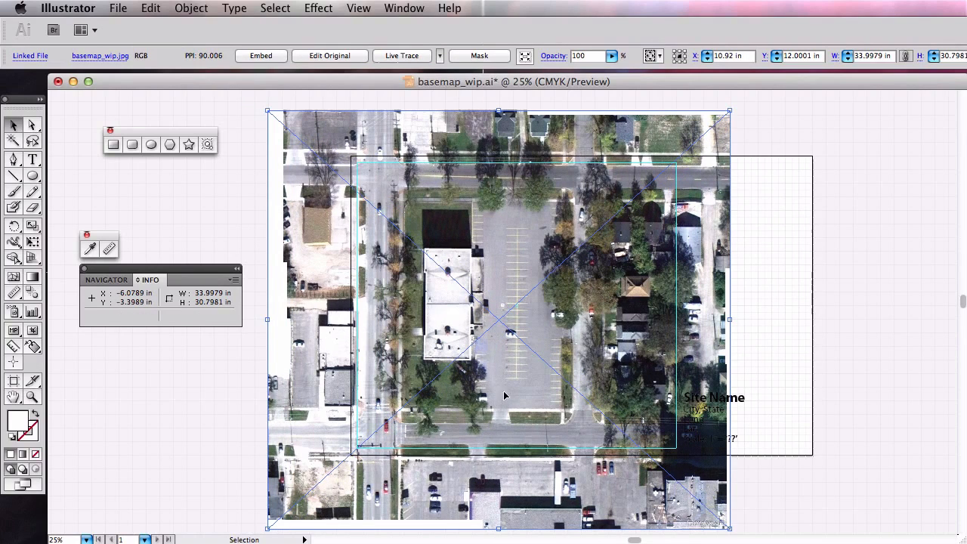
{"action": "left_click_drag", "start_coordinate": [526, 378], "coordinate": [545, 376]}
{"action": "left_click_drag", "start_coordinate": [548, 203], "coordinate": [556, 208]}
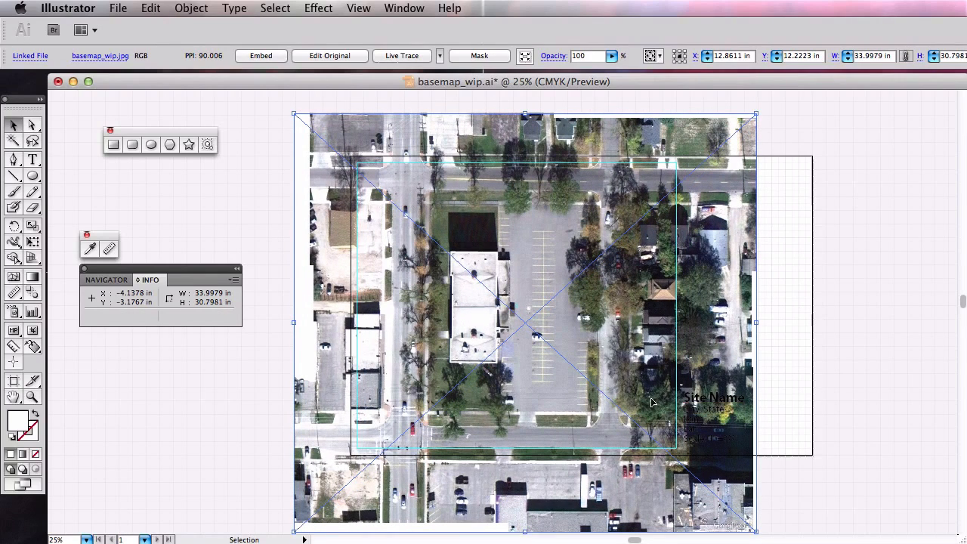
{"action": "left_click_drag", "start_coordinate": [507, 241], "coordinate": [508, 246]}
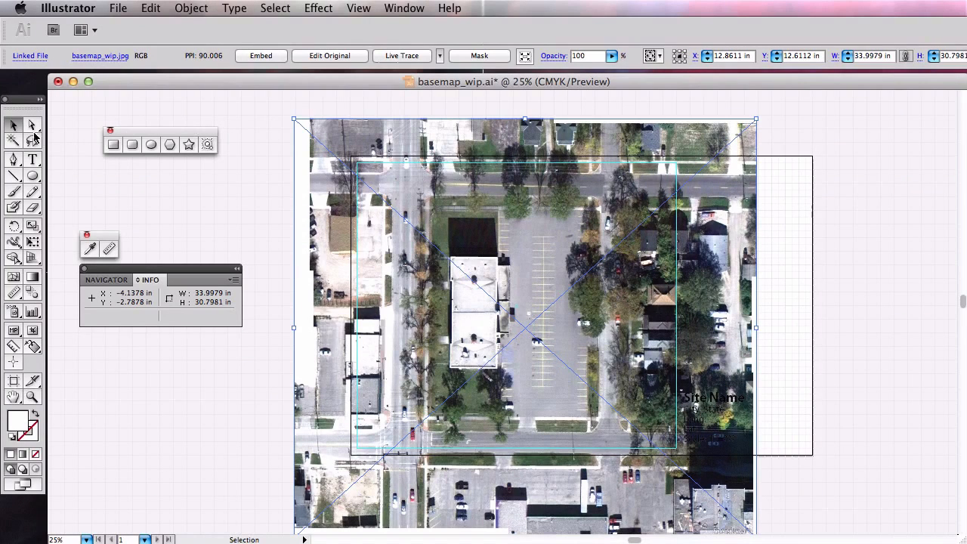
{"action": "left_click", "coordinate": [173, 184]}
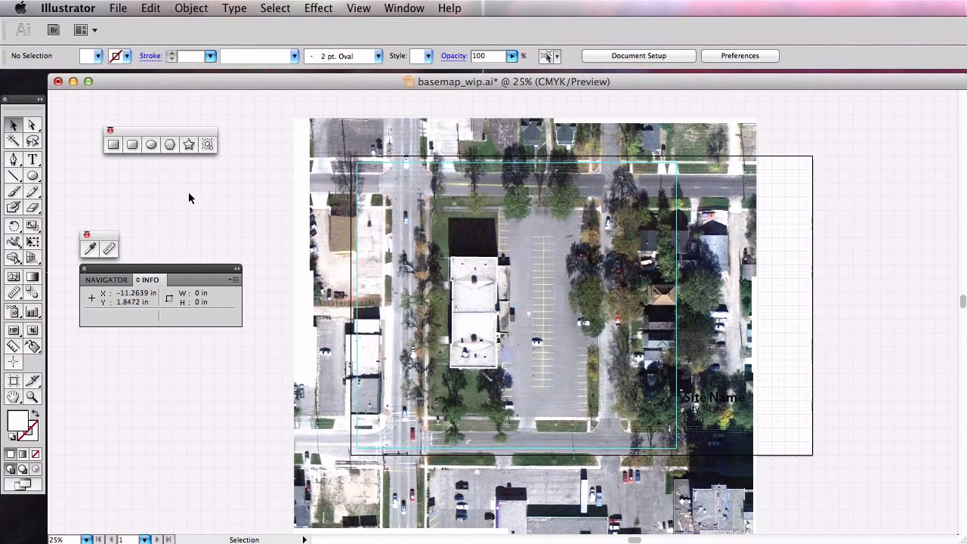
Try squashing the aerial image vertically to about 23.4 in high, and undo the distortion
{"action": "left_click", "coordinate": [570, 136]}
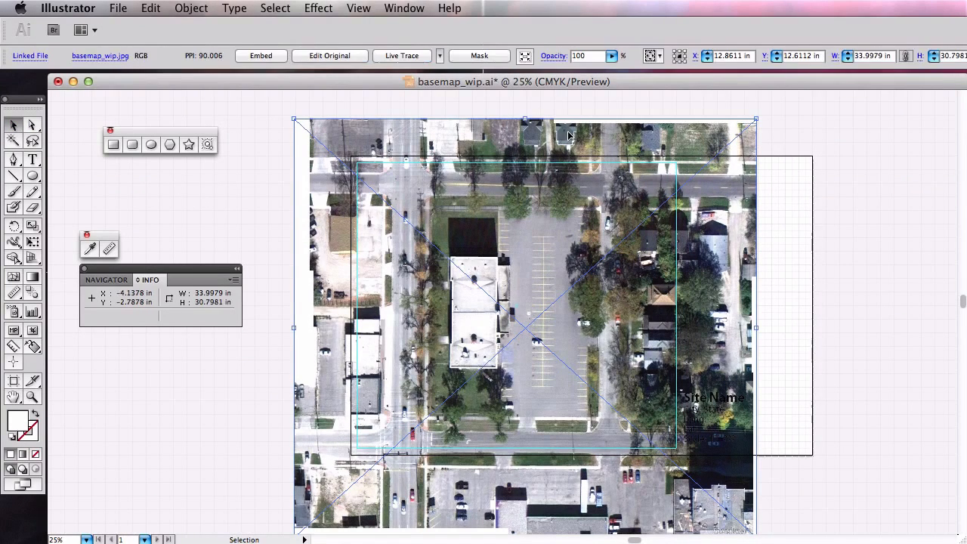
{"action": "left_click_drag", "start_coordinate": [526, 120], "coordinate": [526, 220]}
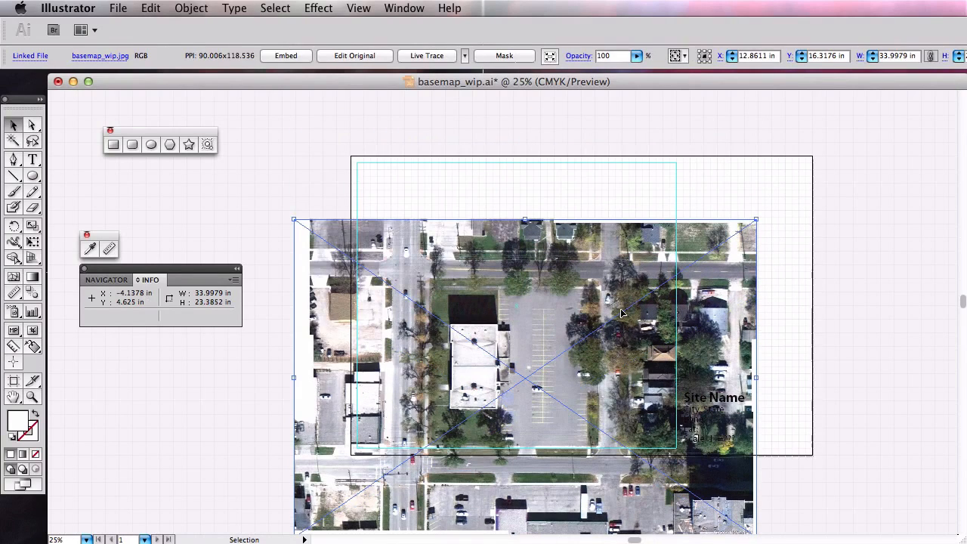
{"action": "key", "text": "super+z"}
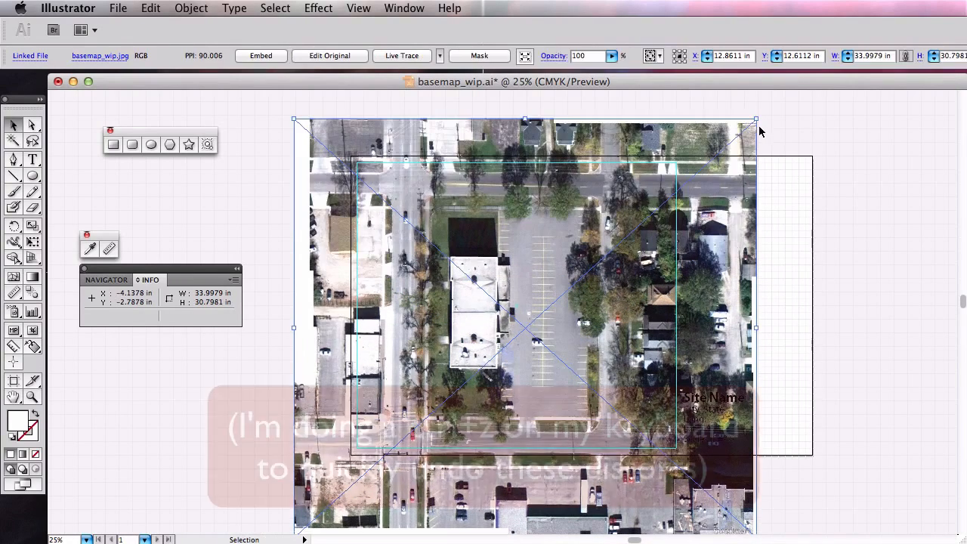
Try shrinking the aerial image proportionally to about 15.3 × 13.8 in, restore its scaled size, and deselect it
{"action": "key", "text": "super+z"}
{"action": "key", "text": "super+z"}
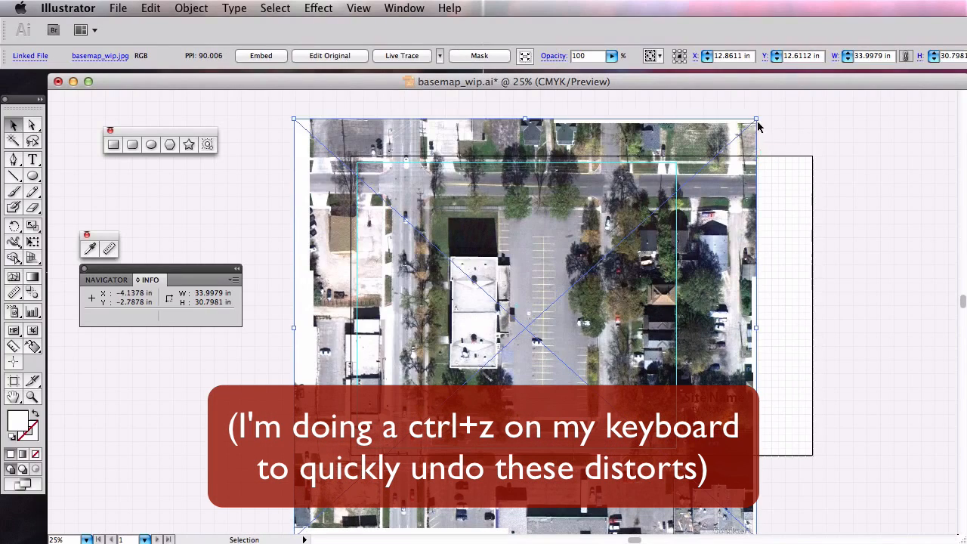
{"action": "key", "text": "super+z"}
{"action": "key", "text": "super+z"}
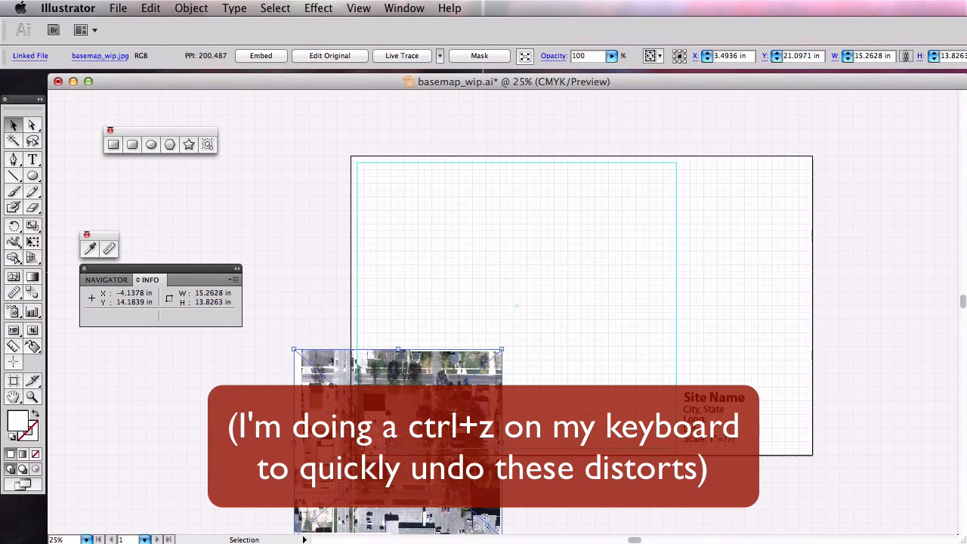
{"action": "key", "text": "shift+super+z"}
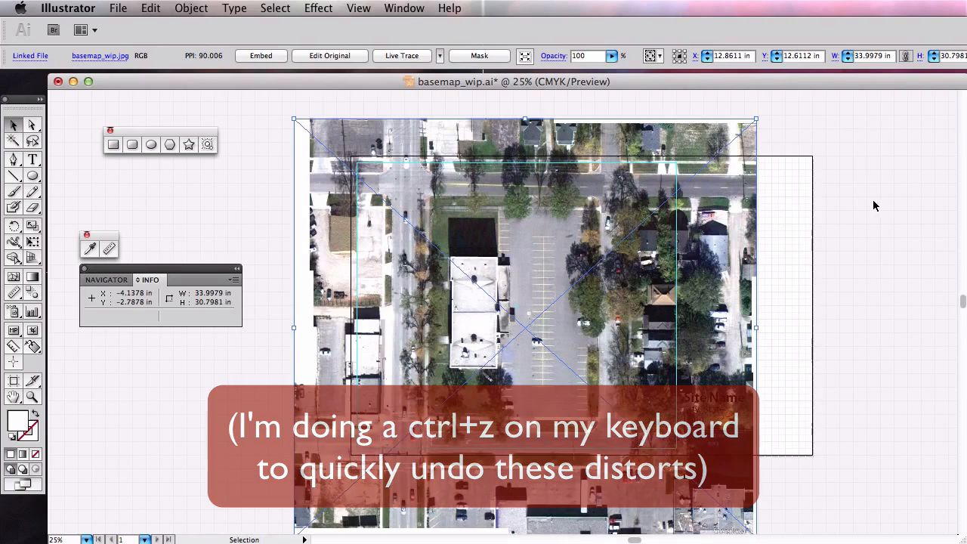
{"action": "left_click", "coordinate": [871, 200]}
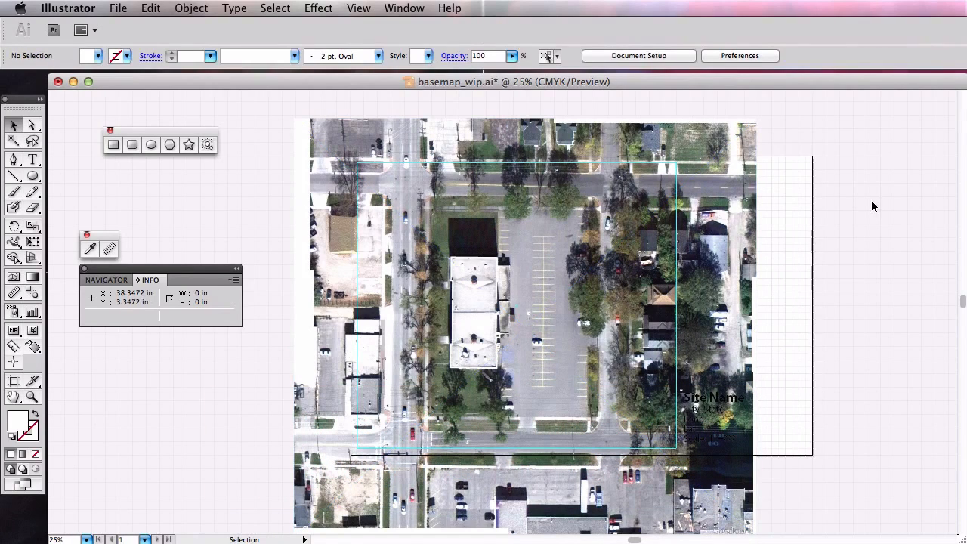
Mask the linked aerial image and pull the mask's upper edge down to the upper guide, about 27.5 in high
{"action": "left_click", "coordinate": [543, 155]}
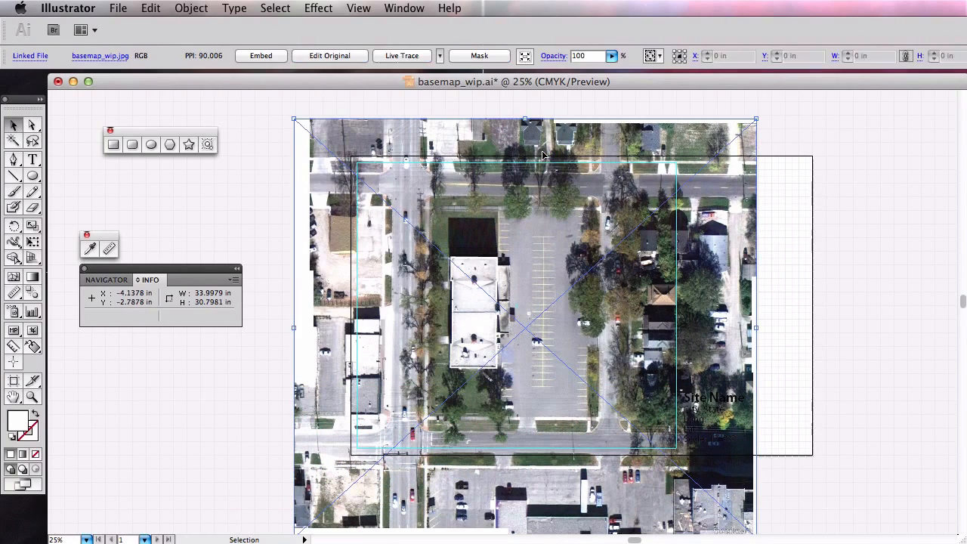
{"action": "left_click", "coordinate": [480, 56]}
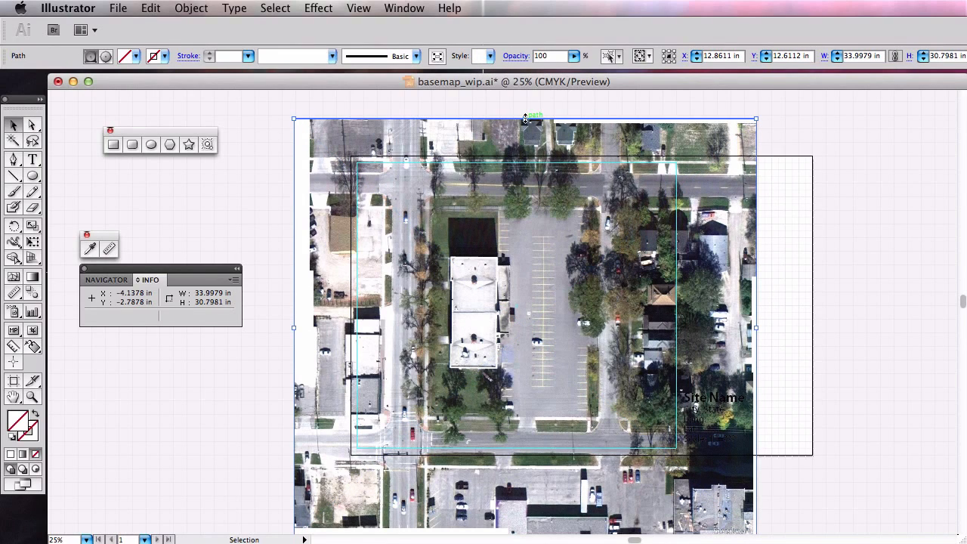
{"action": "left_click_drag", "start_coordinate": [525, 119], "coordinate": [531, 164]}
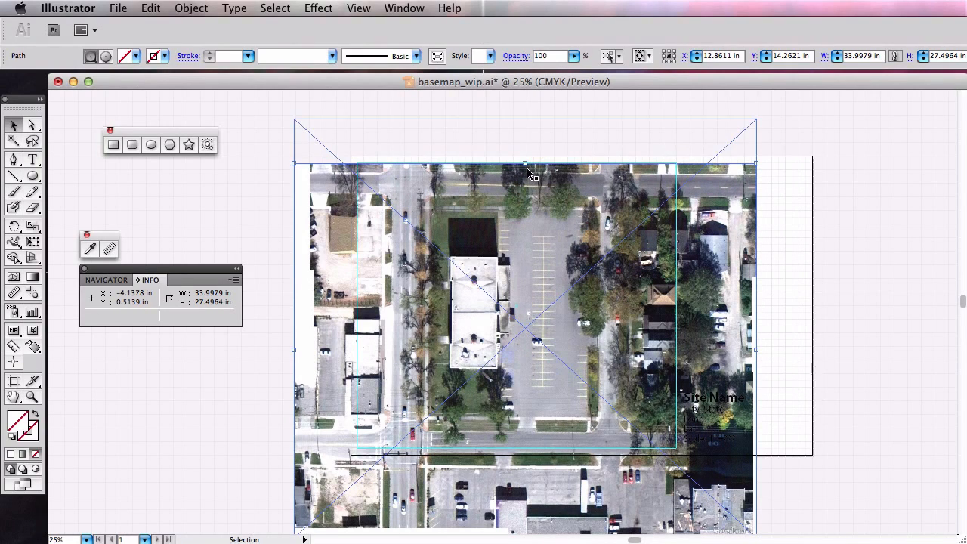
Turn on Snap to Grid and pull the mask's left edge in to the left guide, about 29.5 in wide
{"action": "left_click", "coordinate": [319, 8]}
{"action": "mouse_move", "coordinate": [357, 6]}
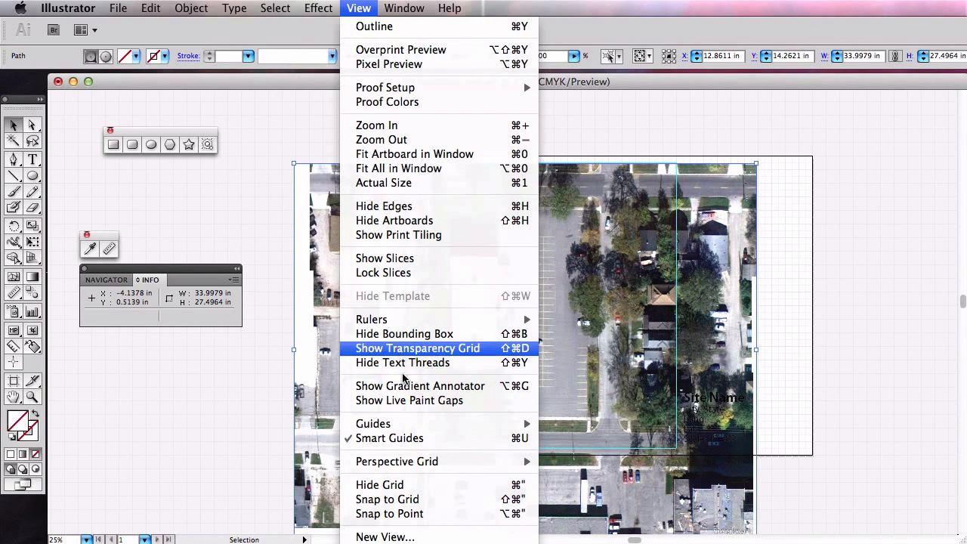
{"action": "left_click", "coordinate": [454, 504]}
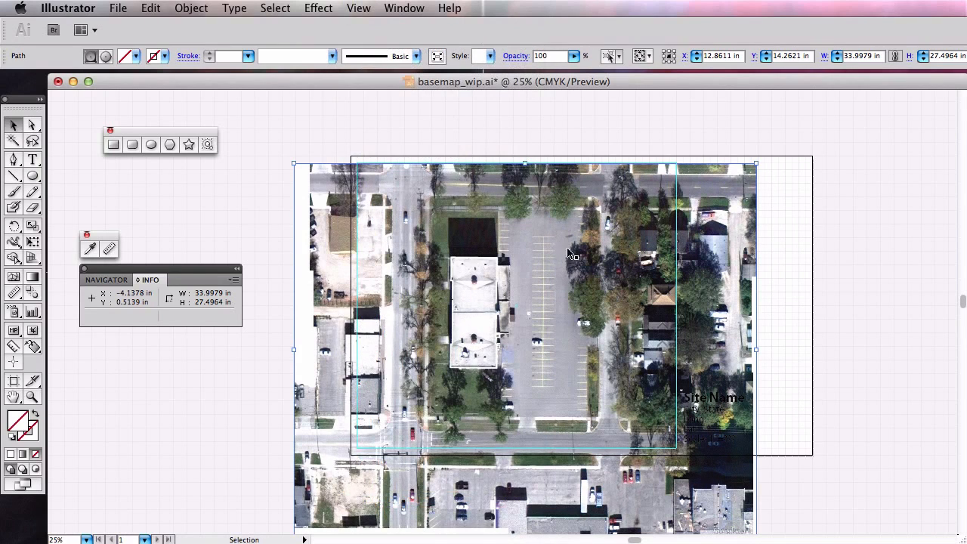
{"action": "mouse_move", "coordinate": [526, 164]}
{"action": "left_mouse_down"}
{"action": "mouse_move", "coordinate": [523, 174]}
{"action": "mouse_move", "coordinate": [522, 164]}
{"action": "left_mouse_up"}
{"action": "left_click_drag", "start_coordinate": [292, 349], "coordinate": [353, 346]}
Pull the mask's right edge in to the right guide, making the mask about 23.65 in wide
{"action": "left_click", "coordinate": [287, 9]}
{"action": "mouse_move", "coordinate": [309, 7]}
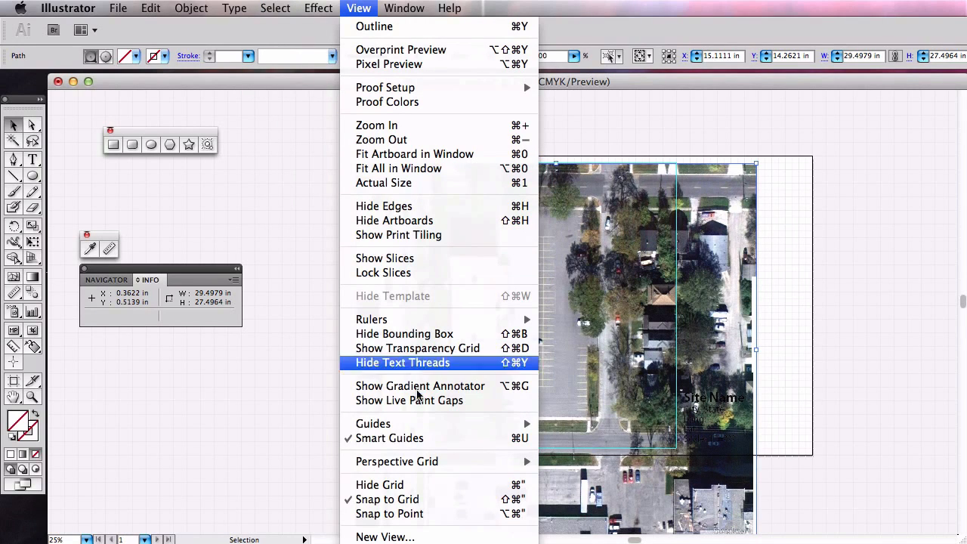
{"action": "mouse_move", "coordinate": [418, 428]}
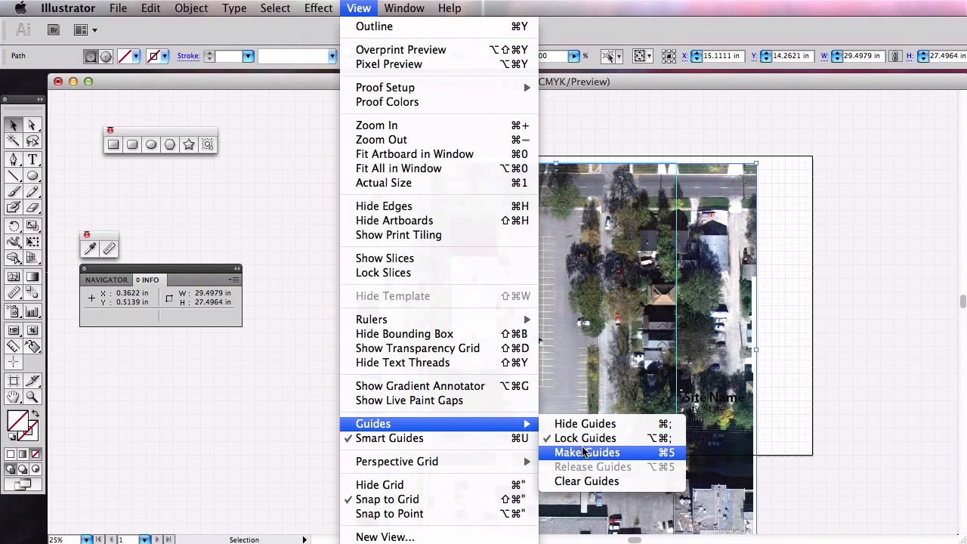
{"action": "left_click", "coordinate": [289, 429]}
{"action": "left_click_drag", "start_coordinate": [760, 351], "coordinate": [677, 356]}
Try moving the masked image group to about X 12.83 in, Y 6.75 in, and undo the move
{"action": "scroll", "coordinate": [781, 503], "scroll_direction": "down", "scroll_amount": 3}
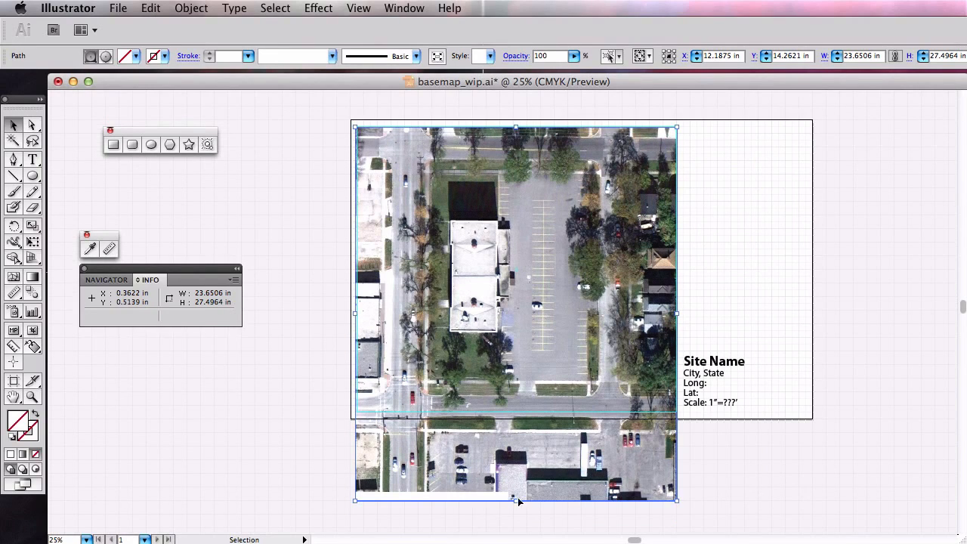
{"action": "left_click_drag", "start_coordinate": [516, 501], "coordinate": [545, 405]}
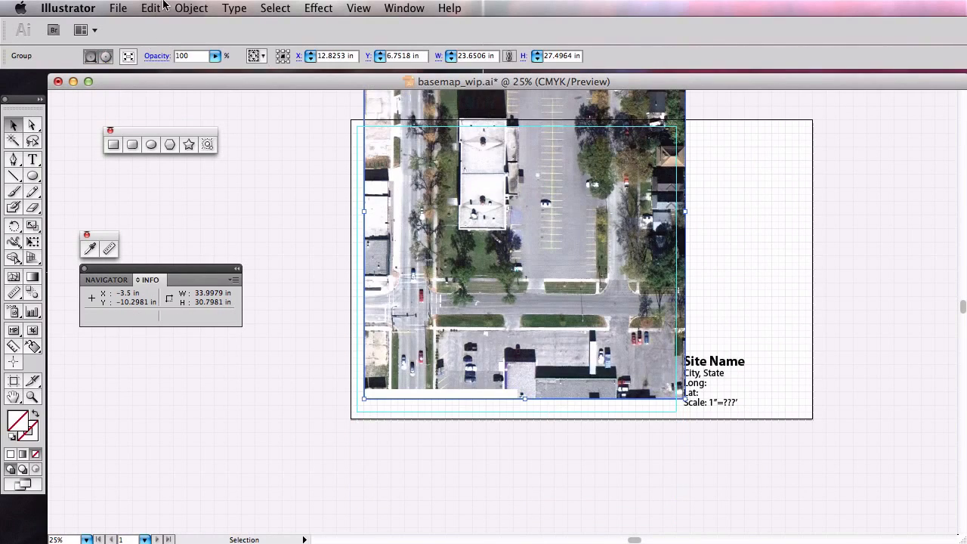
{"action": "left_click", "coordinate": [155, 8]}
{"action": "left_click", "coordinate": [159, 23]}
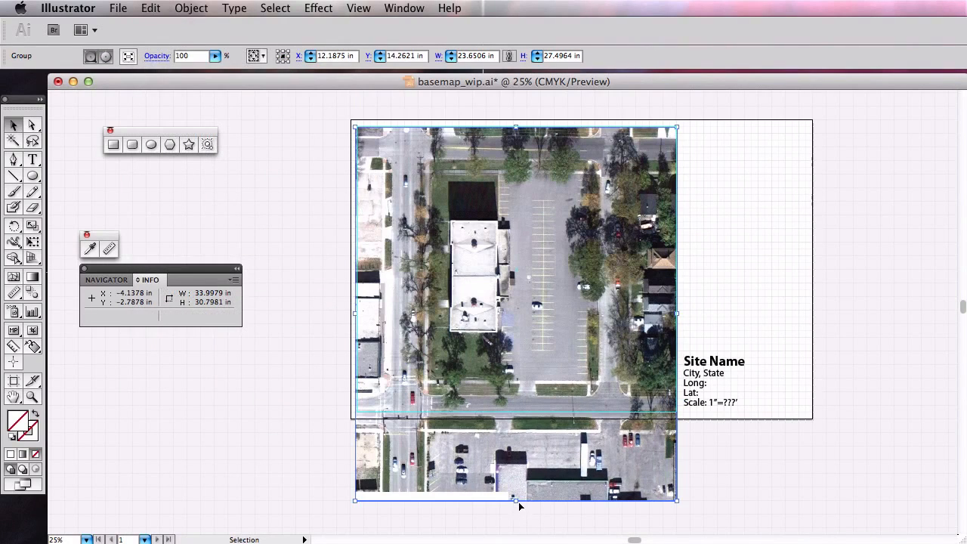
Try squashing the masked image group to about 21.1 in and 15.5 in high, undoing each scaling
{"action": "left_click_drag", "start_coordinate": [514, 500], "coordinate": [517, 413]}
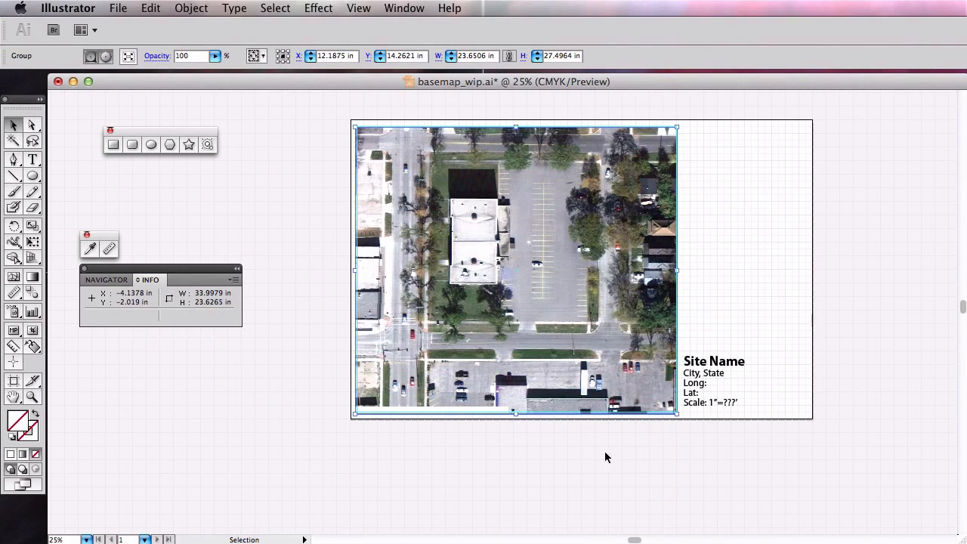
{"action": "left_click", "coordinate": [155, 8]}
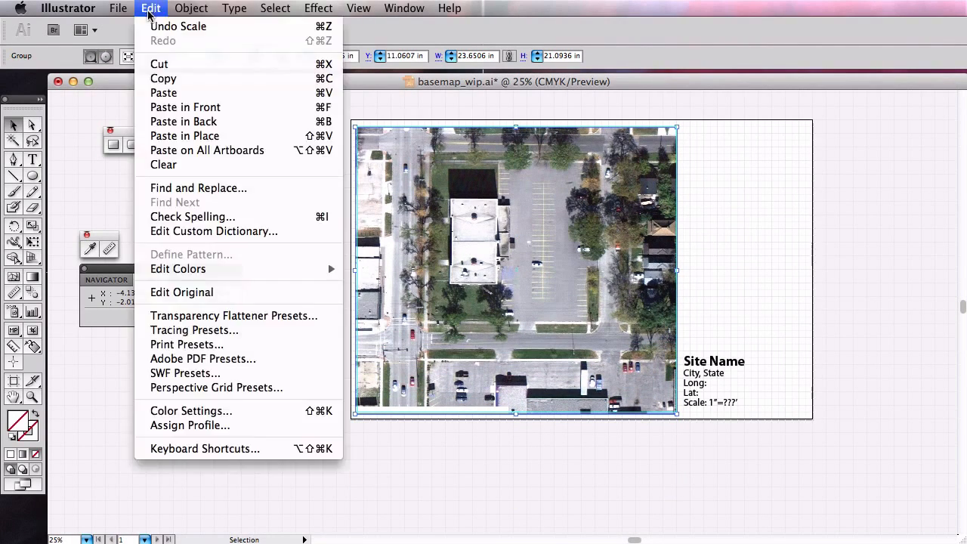
{"action": "left_click", "coordinate": [175, 26]}
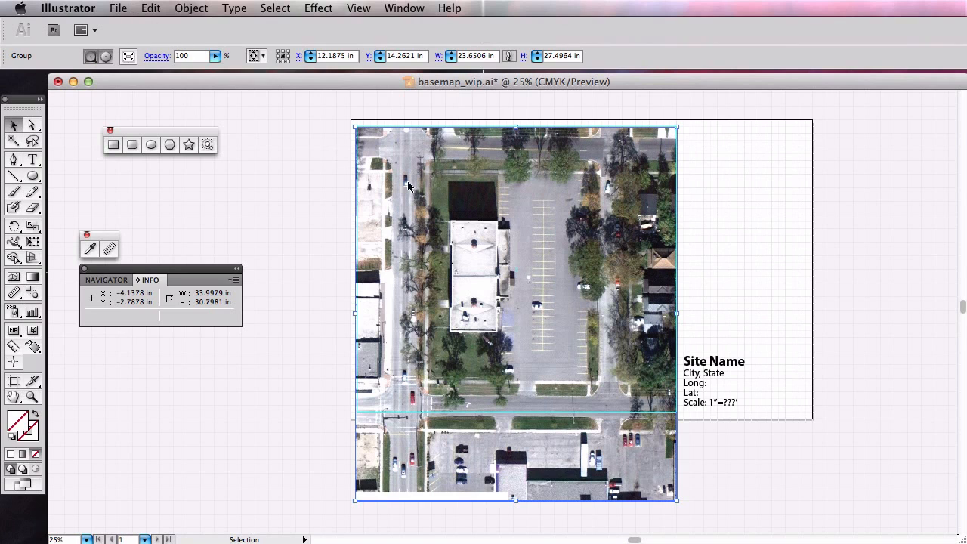
{"action": "left_click_drag", "start_coordinate": [515, 500], "coordinate": [515, 337]}
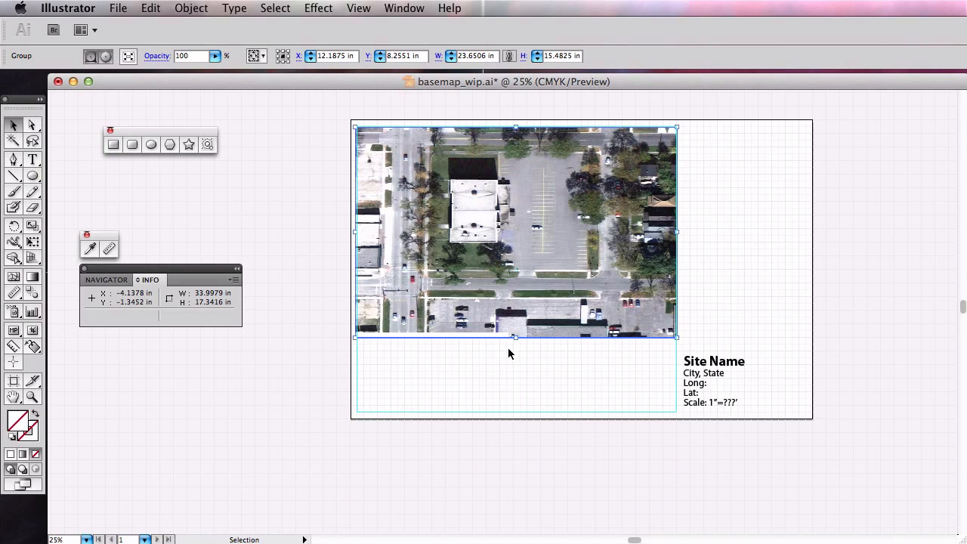
{"action": "left_click", "coordinate": [142, 9]}
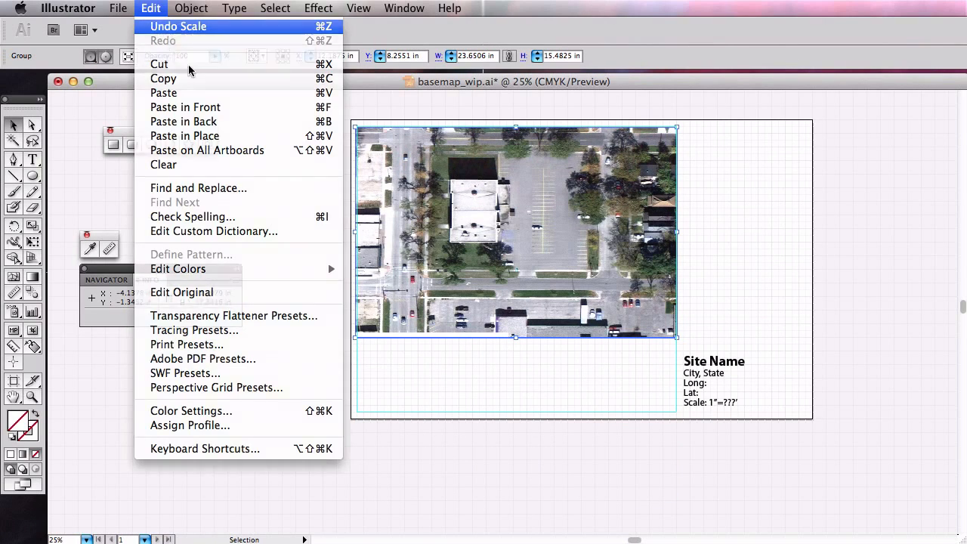
{"action": "left_click", "coordinate": [168, 28]}
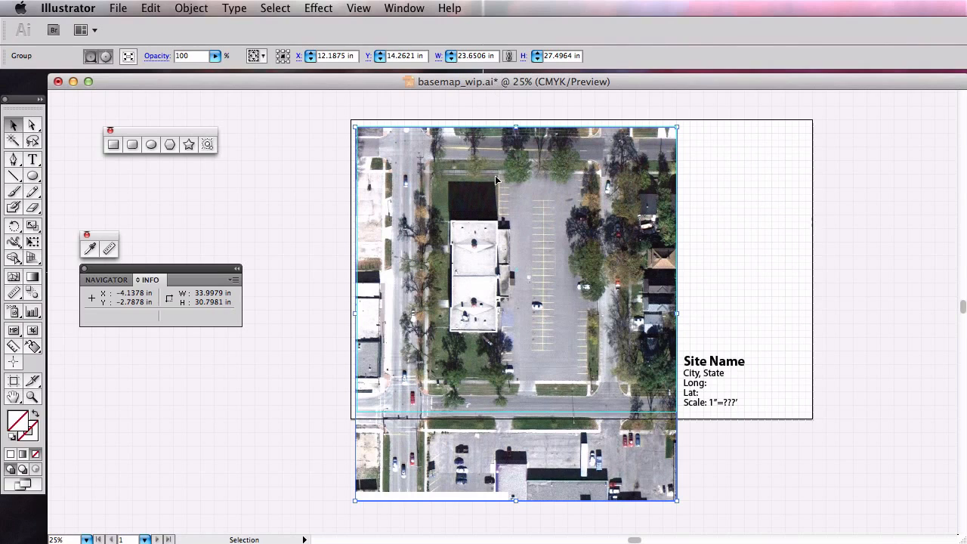
Isolate the clip group and move the aerial image inside the mask to about X 14.5 in, Y 12.6 in
{"action": "double_click", "coordinate": [488, 367]}
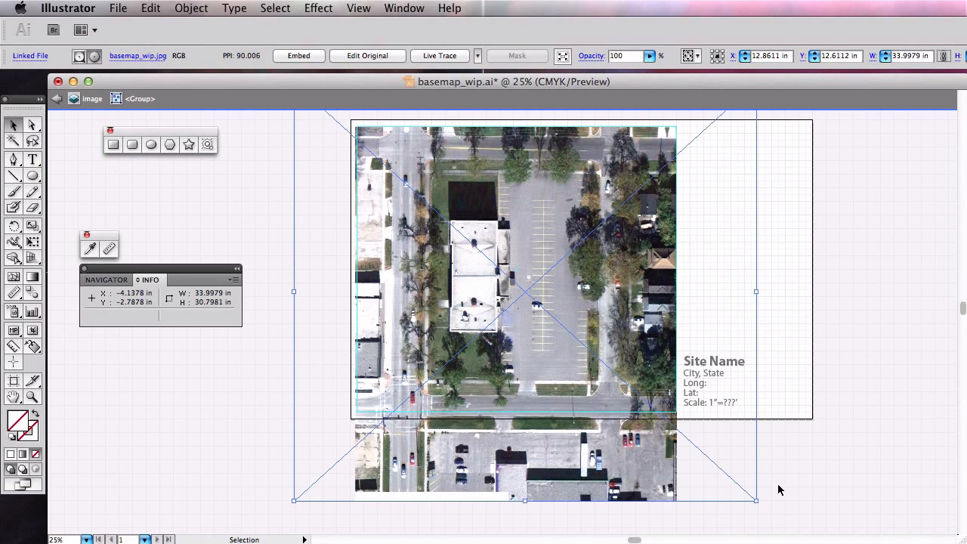
{"action": "left_click_drag", "start_coordinate": [538, 351], "coordinate": [485, 332]}
{"action": "left_click_drag", "start_coordinate": [452, 267], "coordinate": [501, 282]}
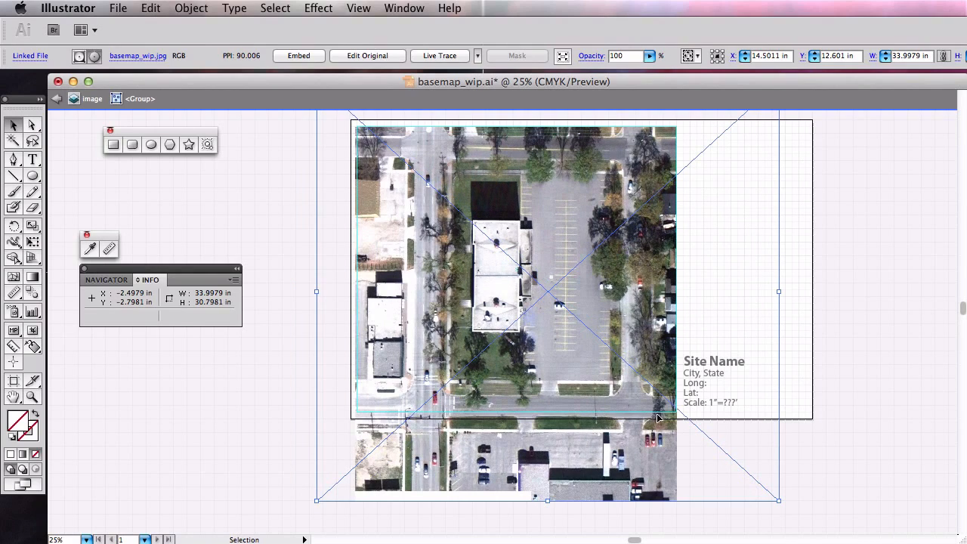
Pull the mask path's lower edge up to the lower guide, about 21 in high, and deselect it
{"action": "left_click", "coordinate": [676, 490]}
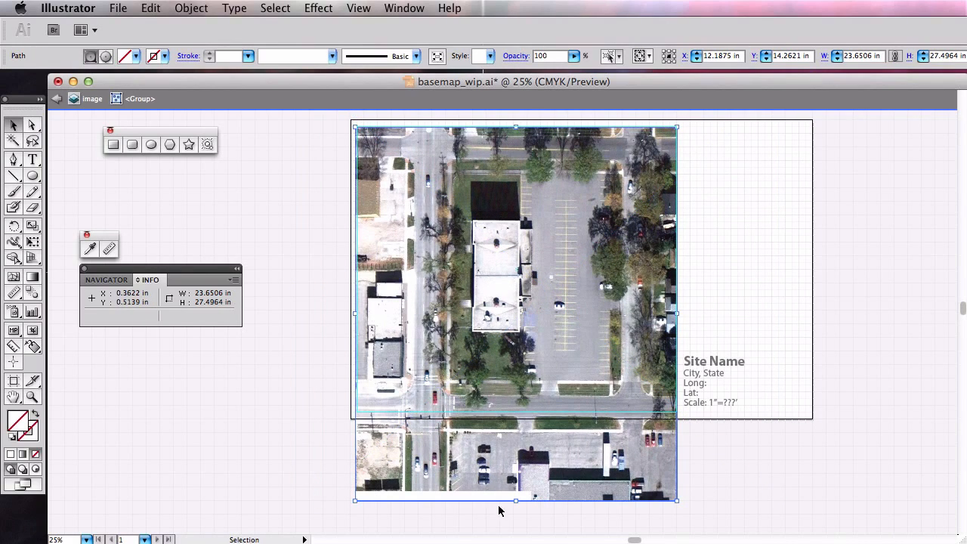
{"action": "left_click_drag", "start_coordinate": [515, 503], "coordinate": [518, 413]}
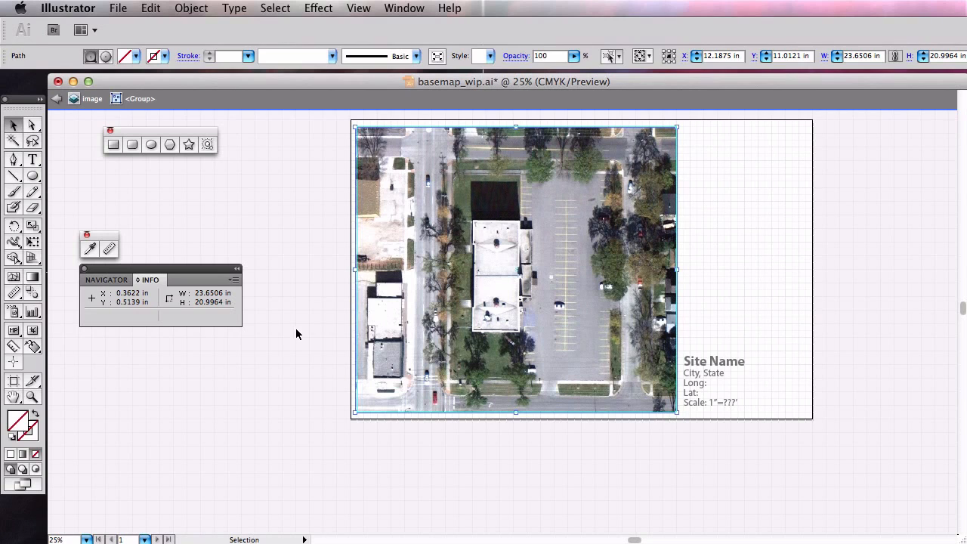
{"action": "left_click", "coordinate": [350, 452]}
{"action": "left_click", "coordinate": [14, 398]}
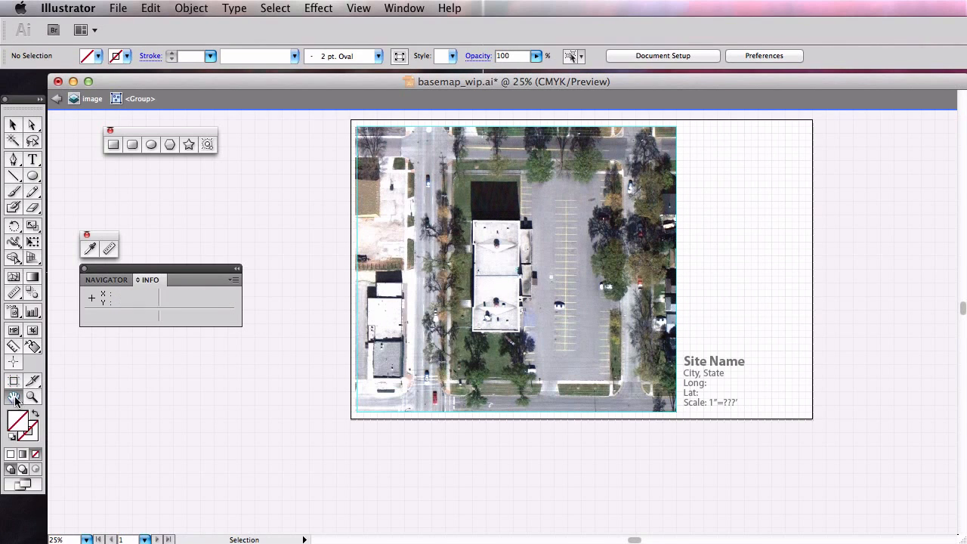
{"action": "double_click", "coordinate": [15, 399]}
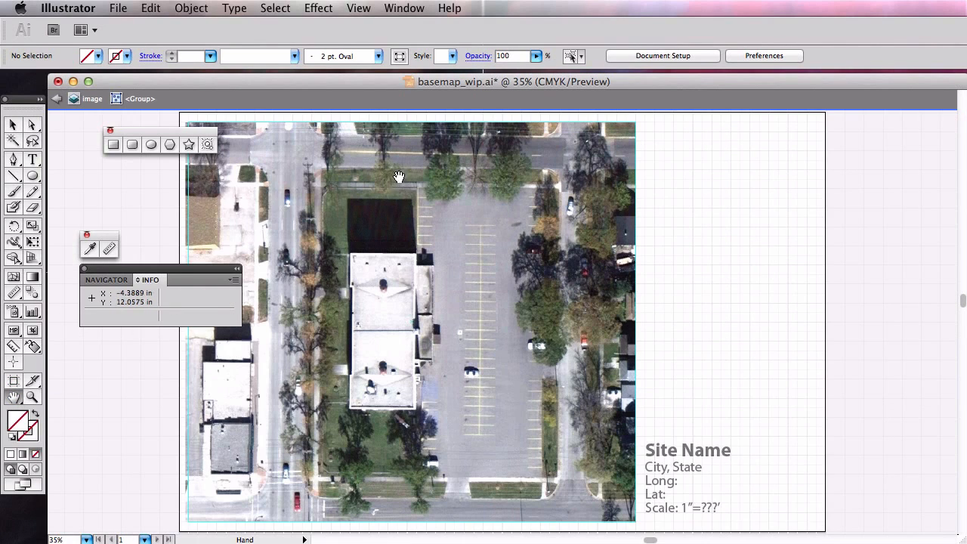
Return from the isolated linked file to the clip group and select the mask path at its left edge
{"action": "left_click", "coordinate": [31, 397]}
{"action": "left_click_drag", "start_coordinate": [293, 368], "coordinate": [107, 270]}
{"action": "key", "text": "v"}
{"action": "left_click", "coordinate": [548, 301]}
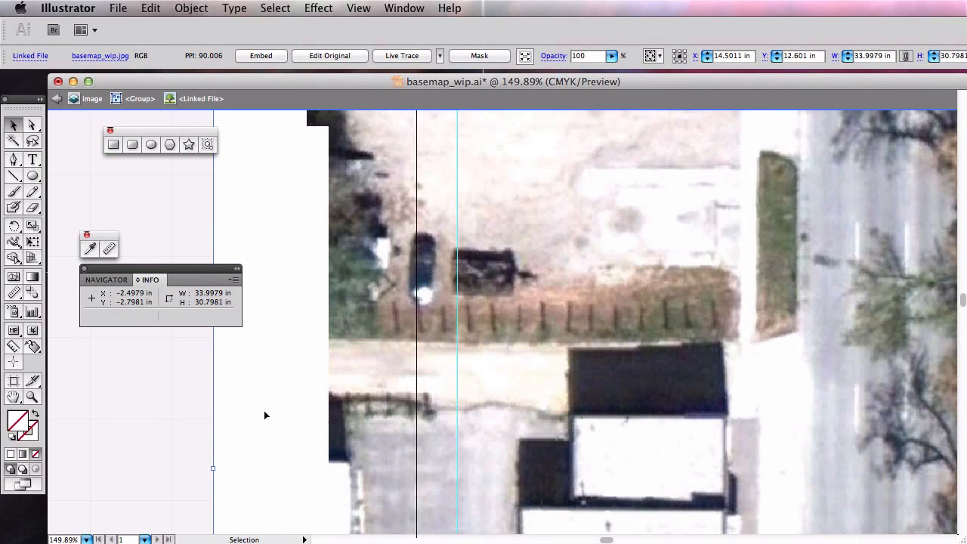
{"action": "left_click", "coordinate": [182, 432]}
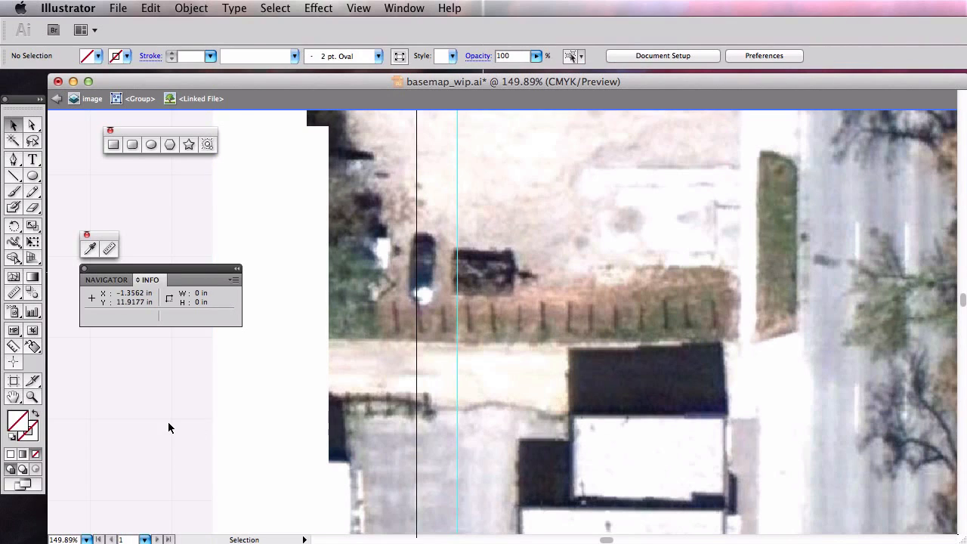
{"action": "double_click", "coordinate": [483, 392]}
{"action": "left_click", "coordinate": [448, 358]}
{"action": "left_click", "coordinate": [448, 360]}
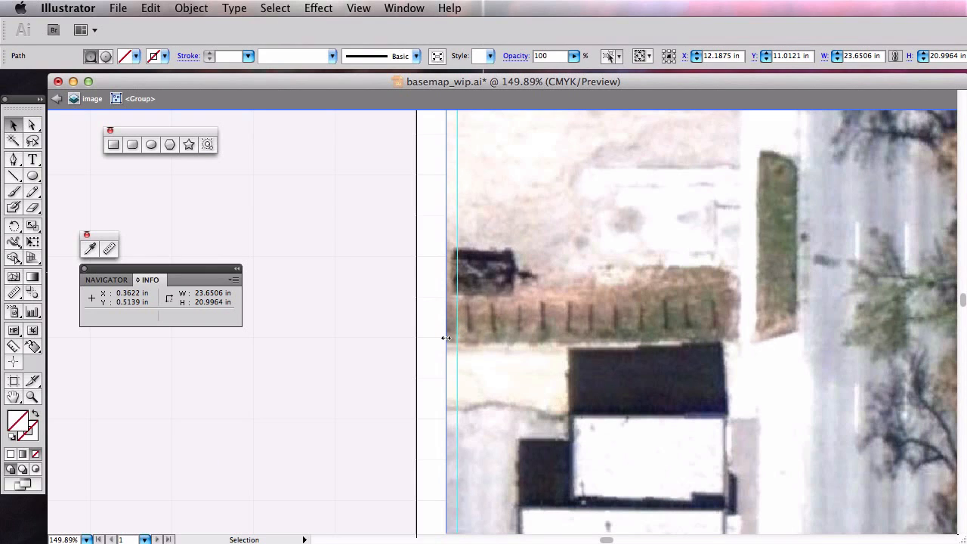
Turn off Smart Guides and Snap to Grid, and align the mask's left edge exactly with the left guide
{"action": "left_click", "coordinate": [349, 9]}
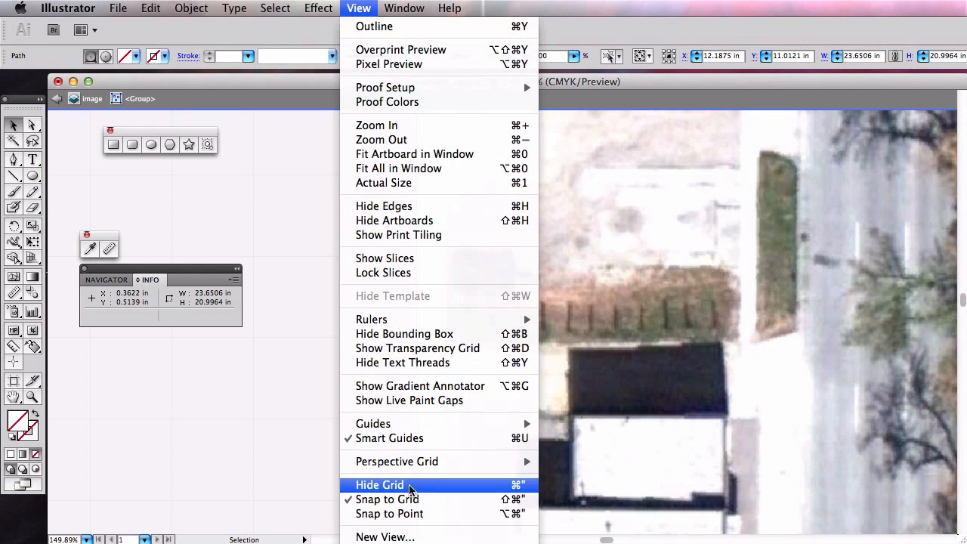
{"action": "left_click", "coordinate": [412, 444]}
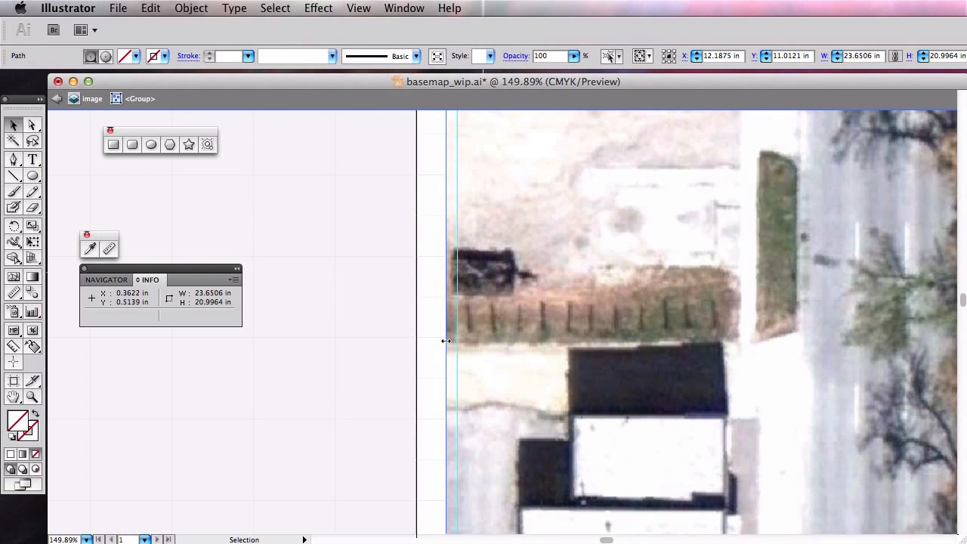
{"action": "left_click", "coordinate": [357, 8]}
{"action": "left_click", "coordinate": [358, 8]}
{"action": "left_click", "coordinate": [359, 8]}
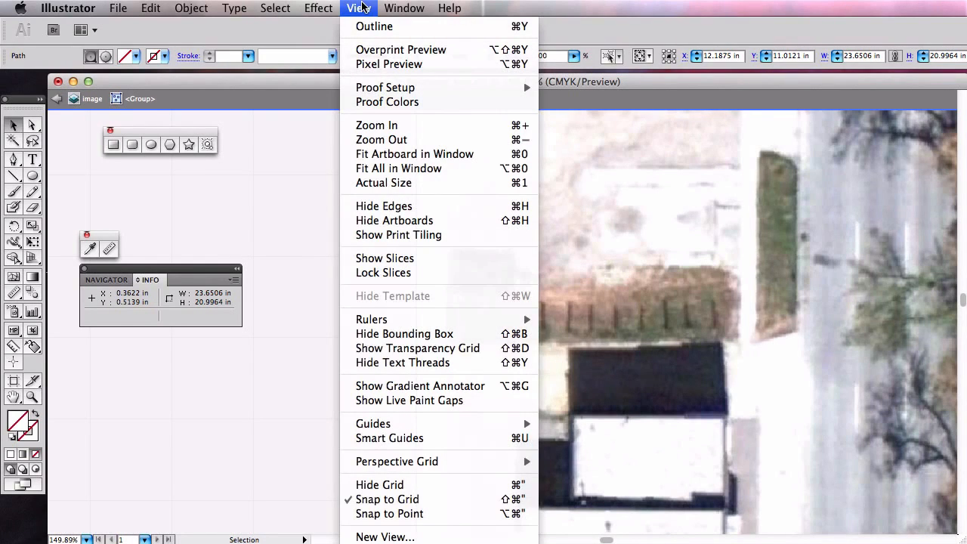
{"action": "left_click", "coordinate": [416, 500]}
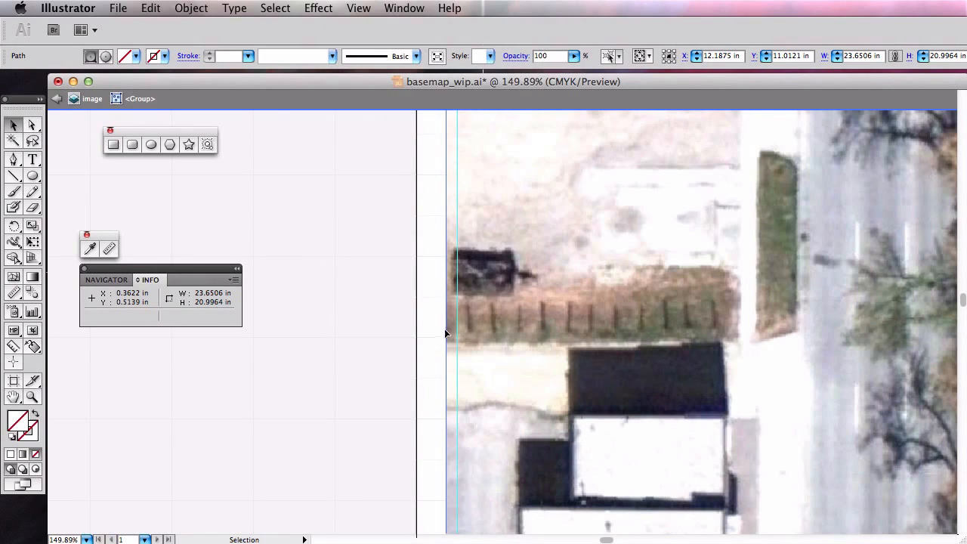
{"action": "left_click_drag", "start_coordinate": [449, 335], "coordinate": [457, 335]}
{"action": "left_click", "coordinate": [441, 464]}
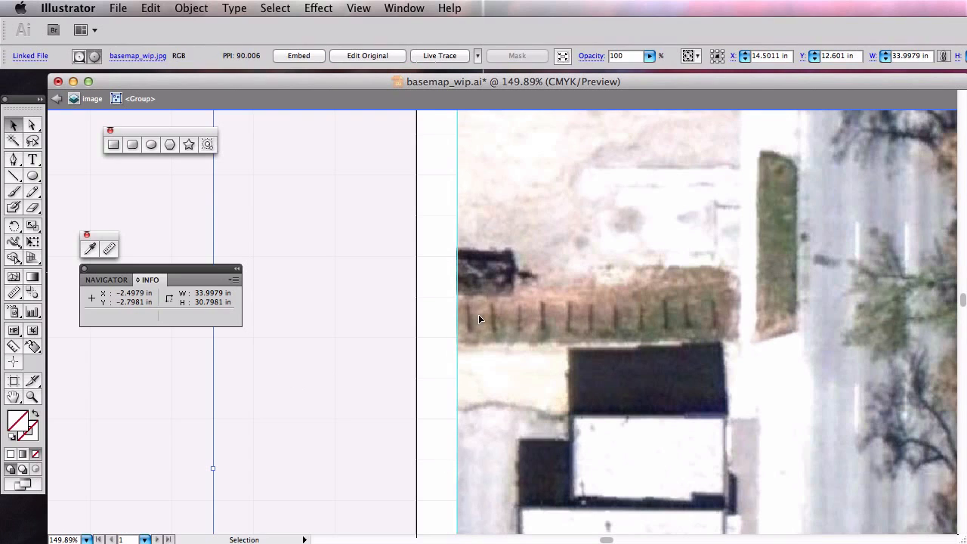
Fit the artboard in the window, deselect the aerial image, and exit isolation mode
{"action": "double_click", "coordinate": [13, 398]}
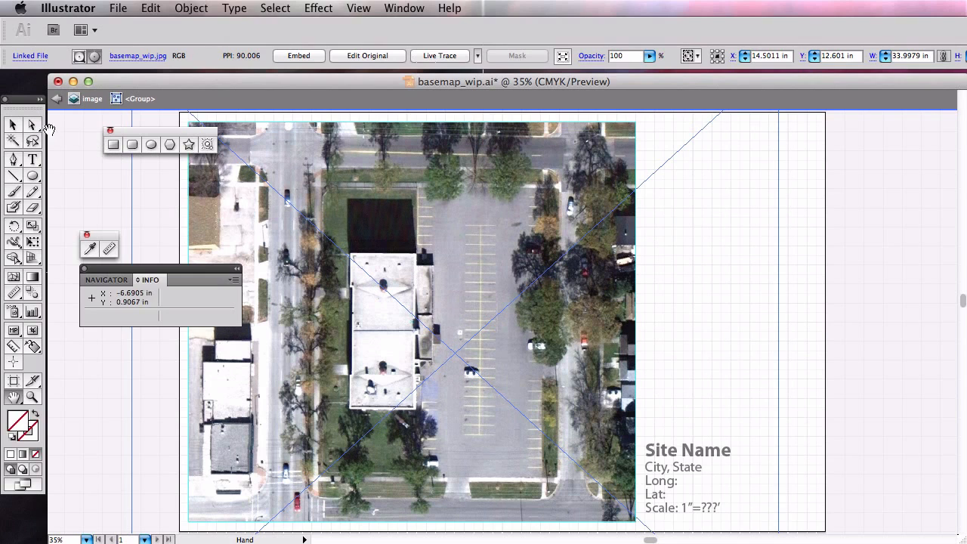
{"action": "left_click", "coordinate": [13, 124]}
{"action": "left_click", "coordinate": [67, 182]}
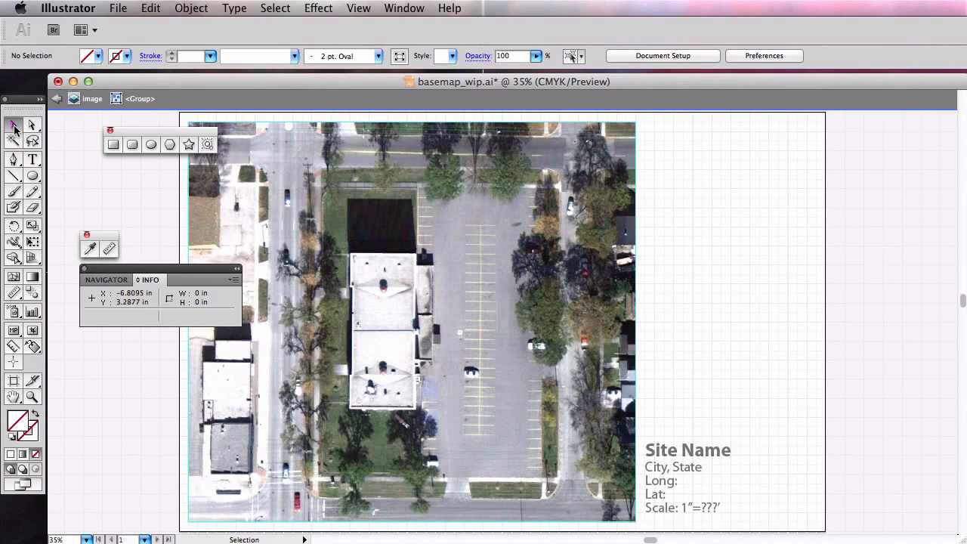
{"action": "double_click", "coordinate": [80, 180]}
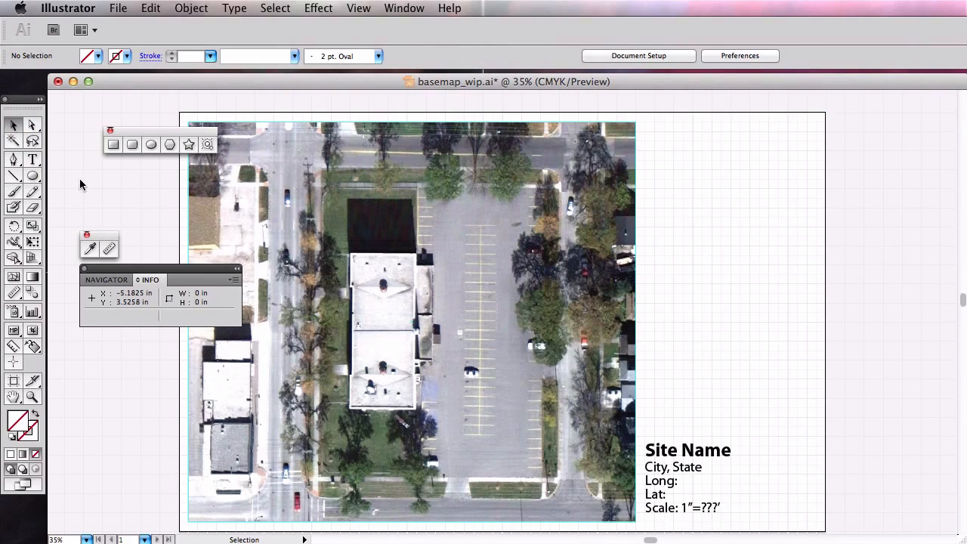
Move the floating shape tools and the Info panel off the aerial image to the empty area beside it
{"action": "left_click_drag", "start_coordinate": [170, 137], "coordinate": [917, 154]}
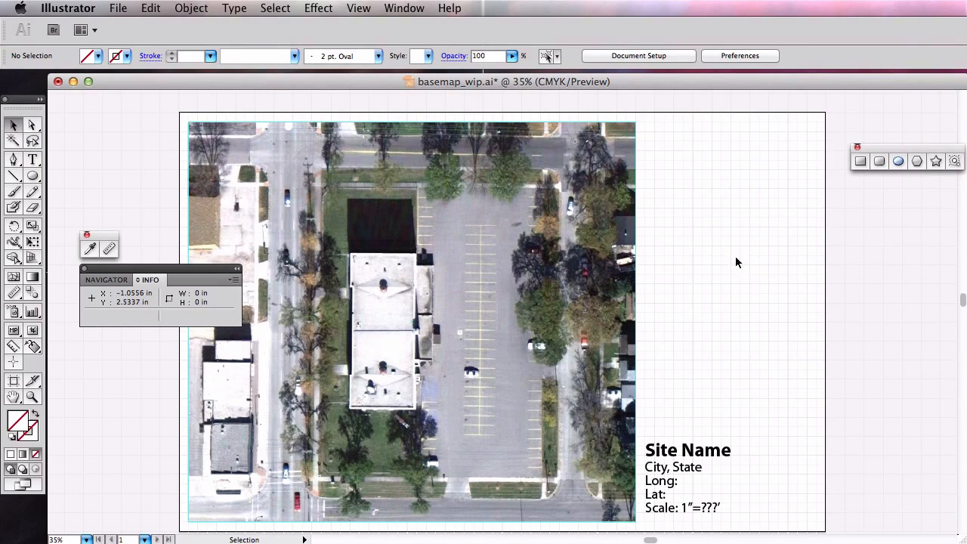
{"action": "left_click_drag", "start_coordinate": [192, 269], "coordinate": [219, 282]}
{"action": "left_click_drag", "start_coordinate": [653, 282], "coordinate": [907, 320]}
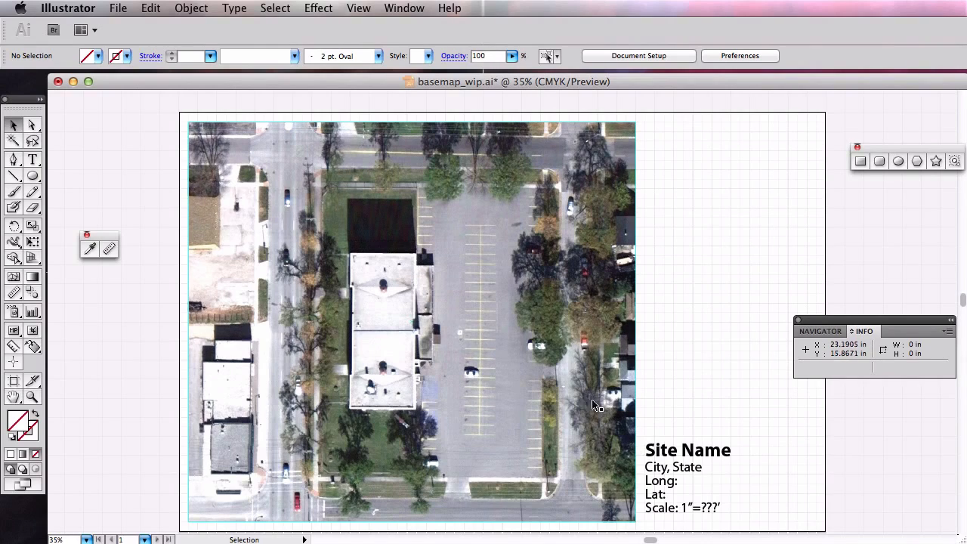
Replace the Site Name title text with Woodrow Wilson Site
{"action": "left_click", "coordinate": [32, 159]}
{"action": "double_click", "coordinate": [707, 453]}
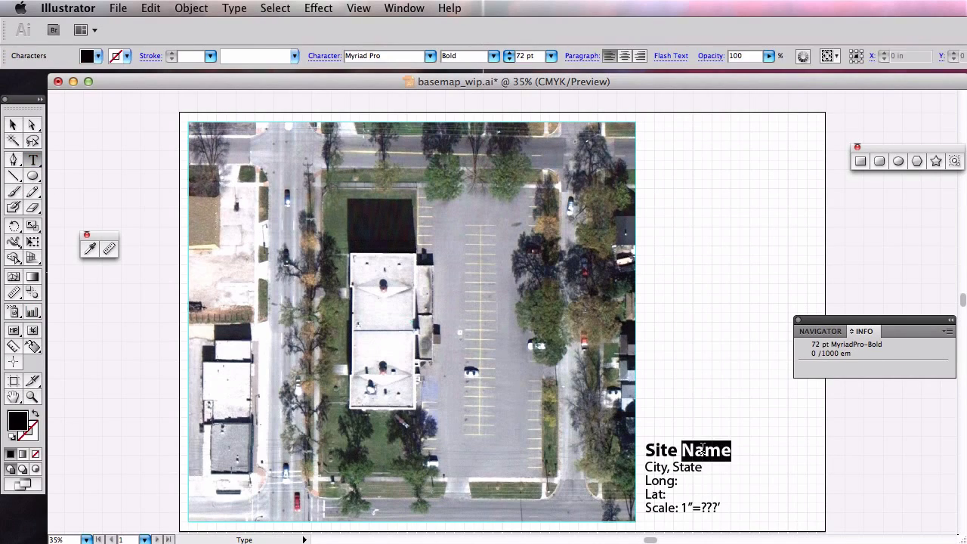
{"action": "triple_click", "coordinate": [707, 454]}
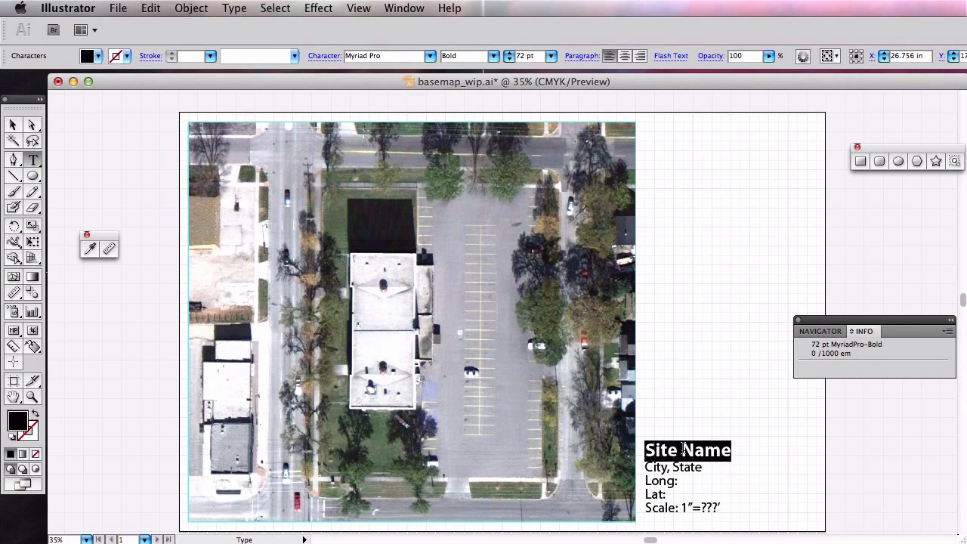
{"action": "type", "text": "Woodrow Wilson Site"}
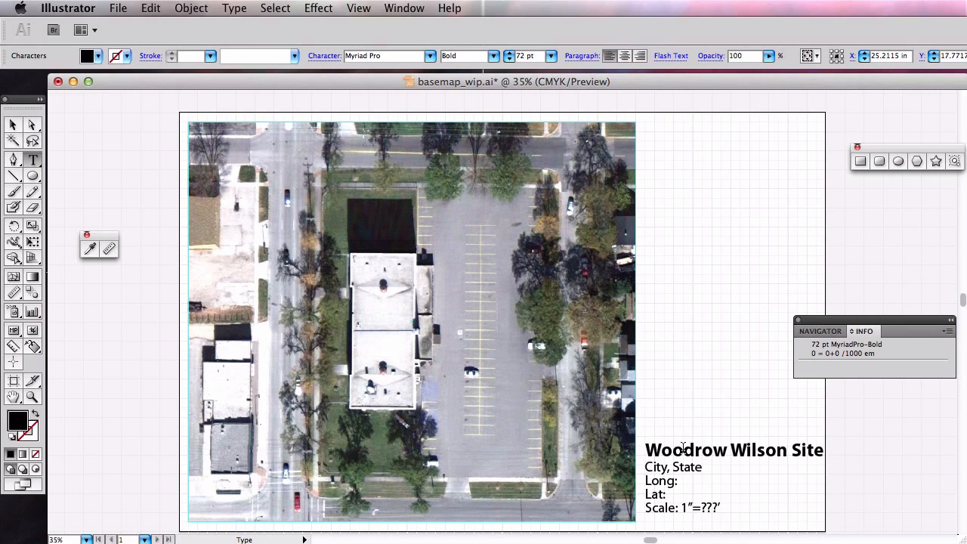
Set the site title to 65 pt and replace the City, State line with Fargo, ND
{"action": "triple_click", "coordinate": [723, 444]}
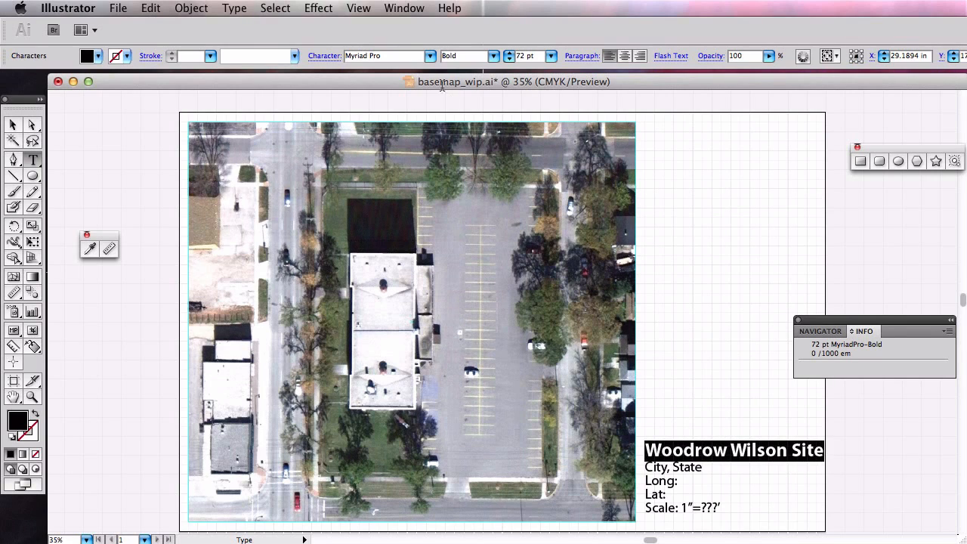
{"action": "left_click", "coordinate": [519, 56]}
{"action": "type", "text": "65"}
{"action": "key", "text": "Return"}
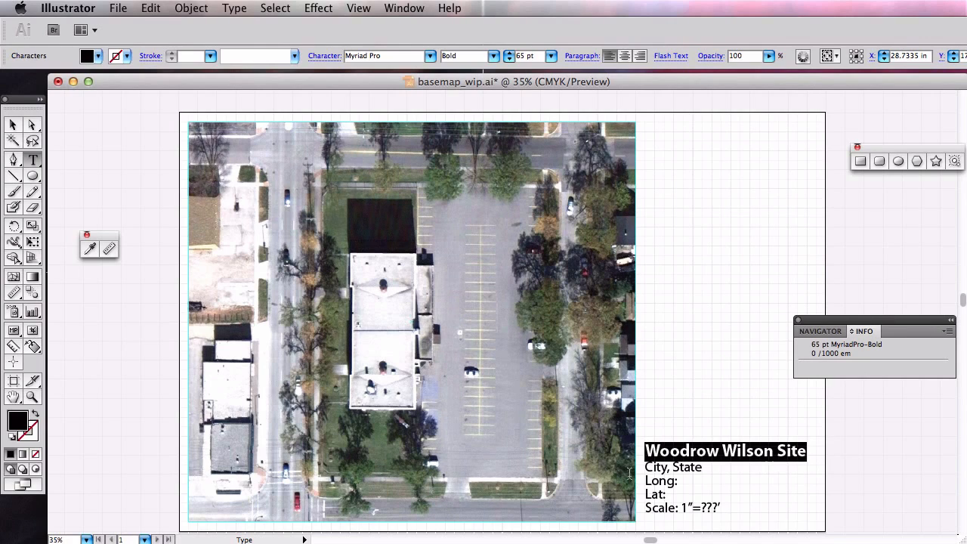
{"action": "left_click_drag", "start_coordinate": [703, 468], "coordinate": [634, 469]}
{"action": "type", "text": "Fargo, ND"}
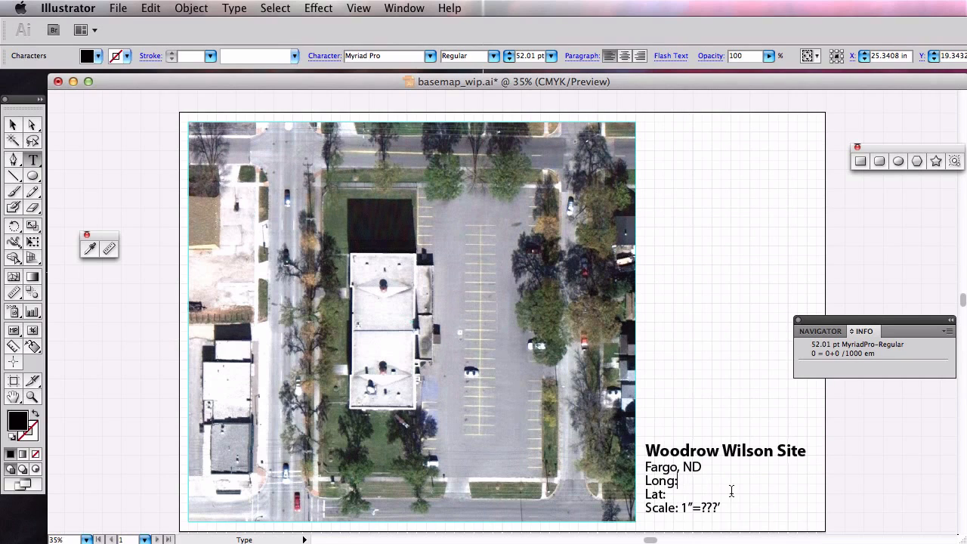
Switch to Google Earth and turn on the status bar showing latitude and longitude
{"action": "key", "text": "super+Tab"}
{"action": "key", "text": "super+Tab"}
{"action": "key", "text": "super+Tab"}
{"action": "key", "text": "super+shift+Tab"}
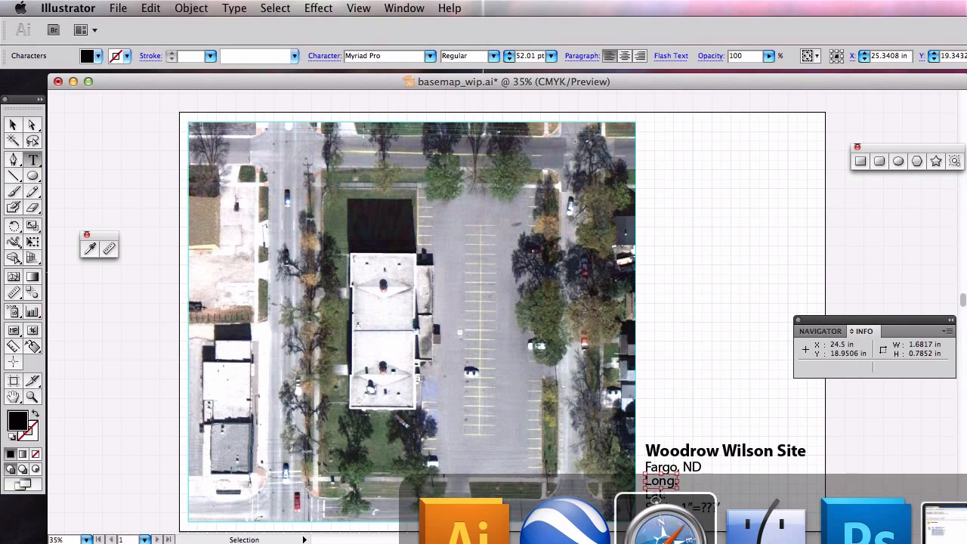
{"action": "key", "text": "super+shift+Tab"}
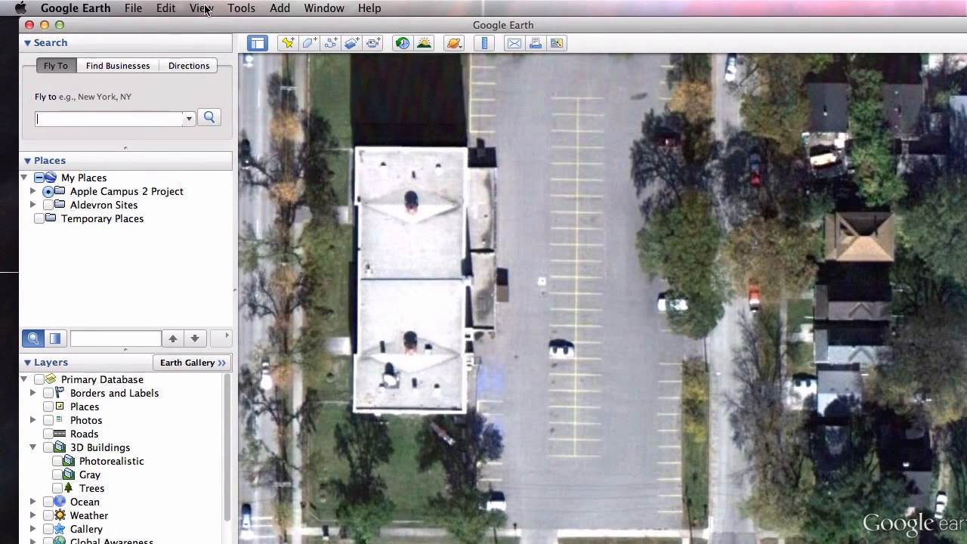
{"action": "left_click", "coordinate": [202, 8]}
{"action": "left_click", "coordinate": [215, 121]}
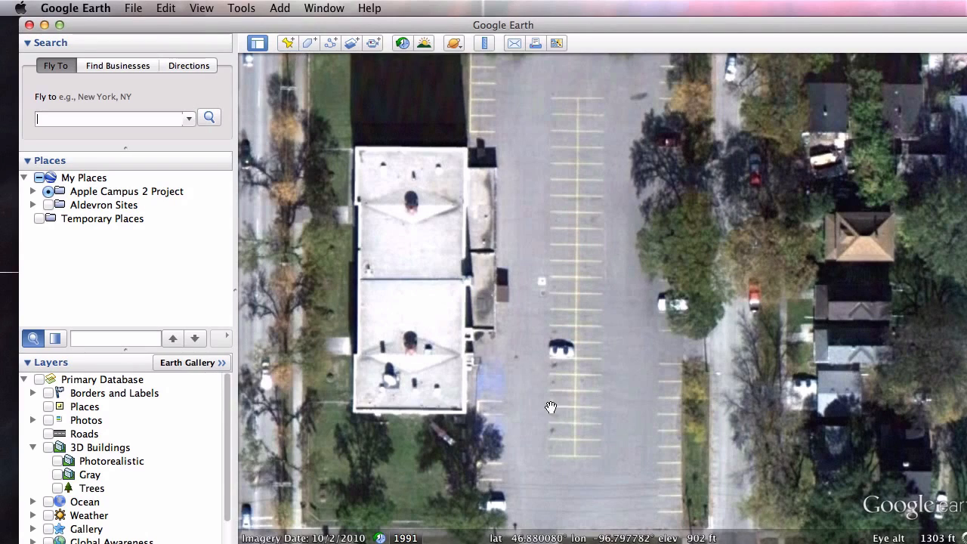
Add a placemark in Google Earth at the site's parking lot and copy its longitude, -96.797446°, into Illustrator's Long line
{"action": "left_click", "coordinate": [287, 45]}
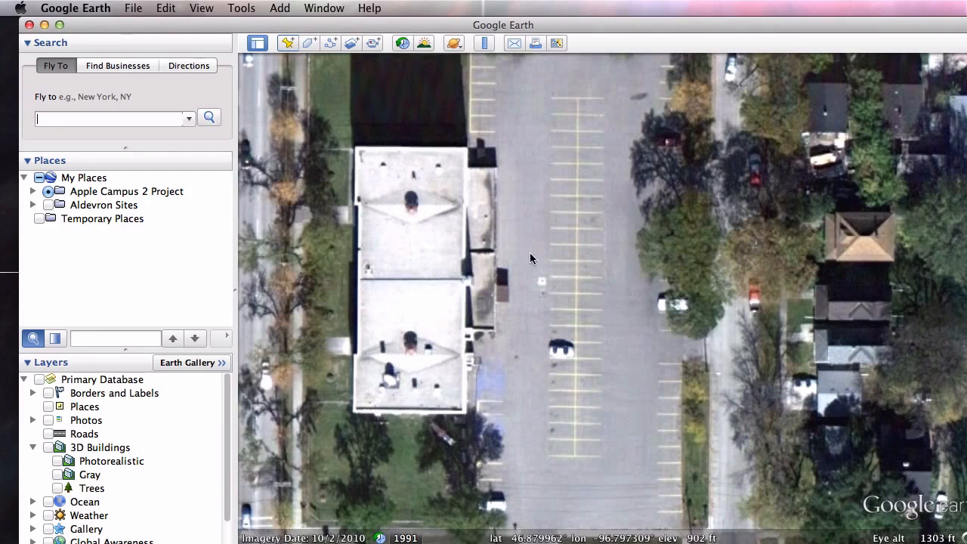
{"action": "left_click_drag", "start_coordinate": [613, 301], "coordinate": [557, 296]}
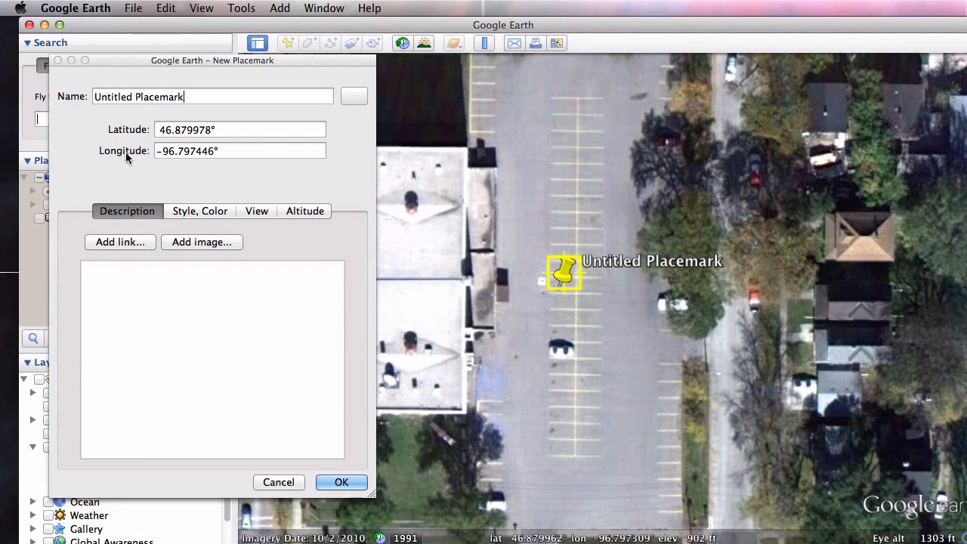
{"action": "left_click_drag", "start_coordinate": [221, 151], "coordinate": [156, 152]}
{"action": "key", "text": "super+c"}
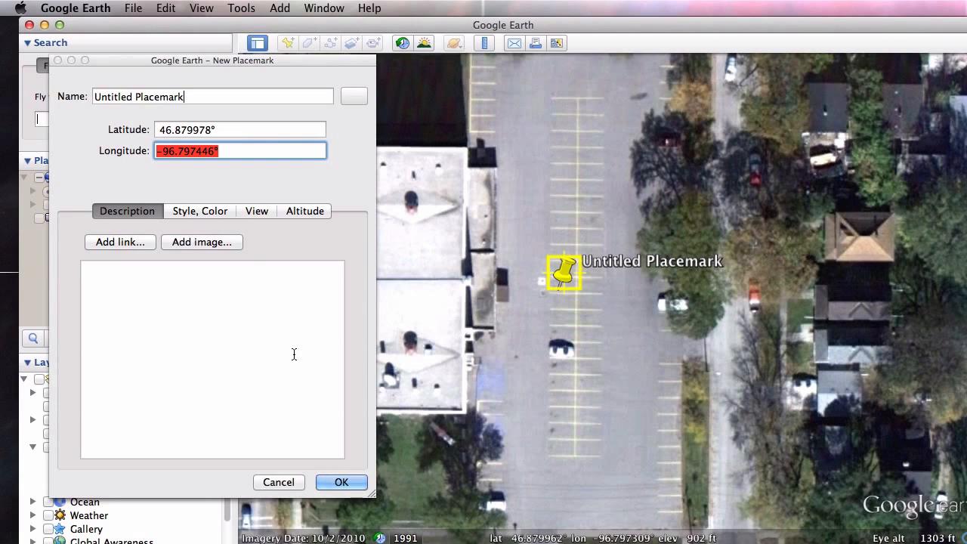
{"action": "left_click", "coordinate": [563, 521]}
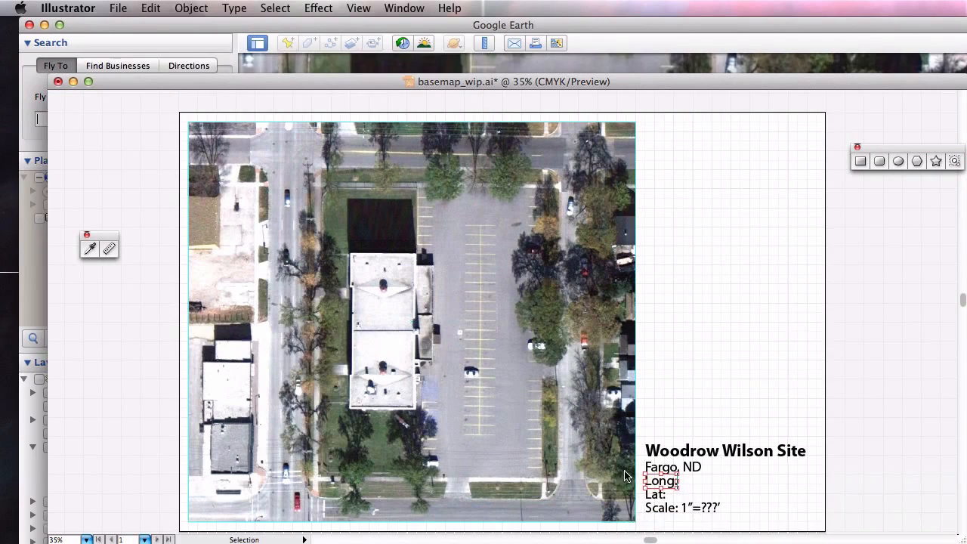
{"action": "key", "text": "super+v"}
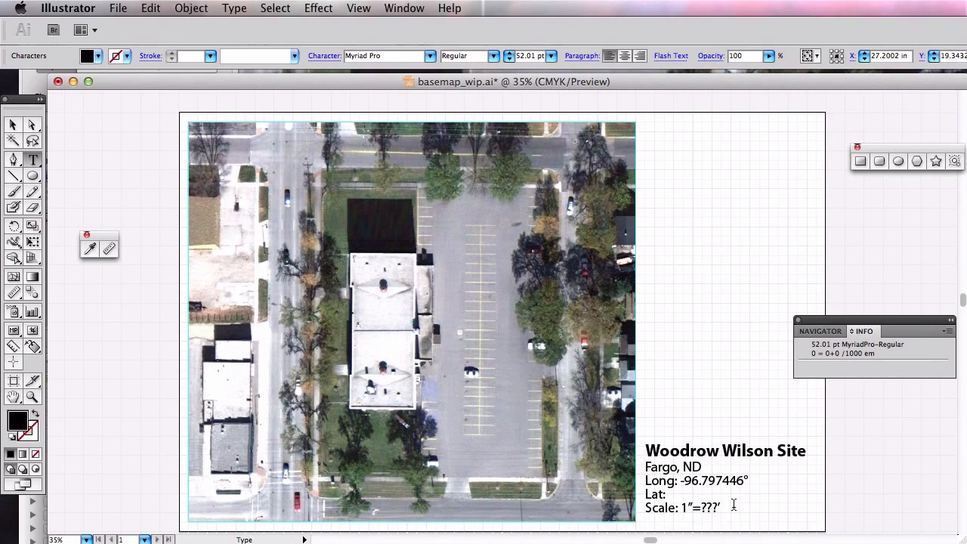
Copy the placemark's latitude, 46.879978°, from Google Earth into the Lat line in Illustrator
{"action": "key", "text": "super+Tab"}
{"action": "left_click_drag", "start_coordinate": [227, 130], "coordinate": [121, 134]}
{"action": "key", "text": "super+c"}
{"action": "key", "text": "super+Tab"}
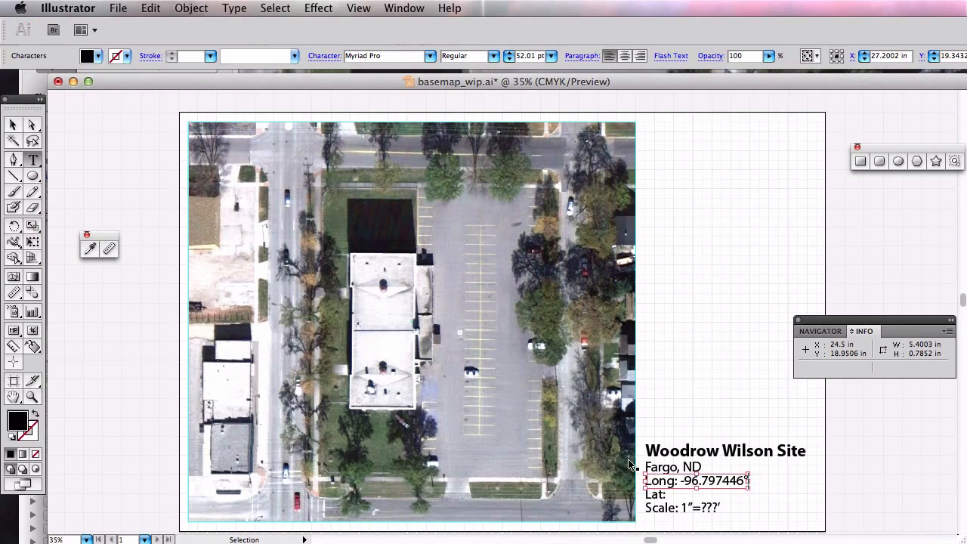
{"action": "left_click", "coordinate": [661, 496]}
{"action": "left_click", "coordinate": [651, 494]}
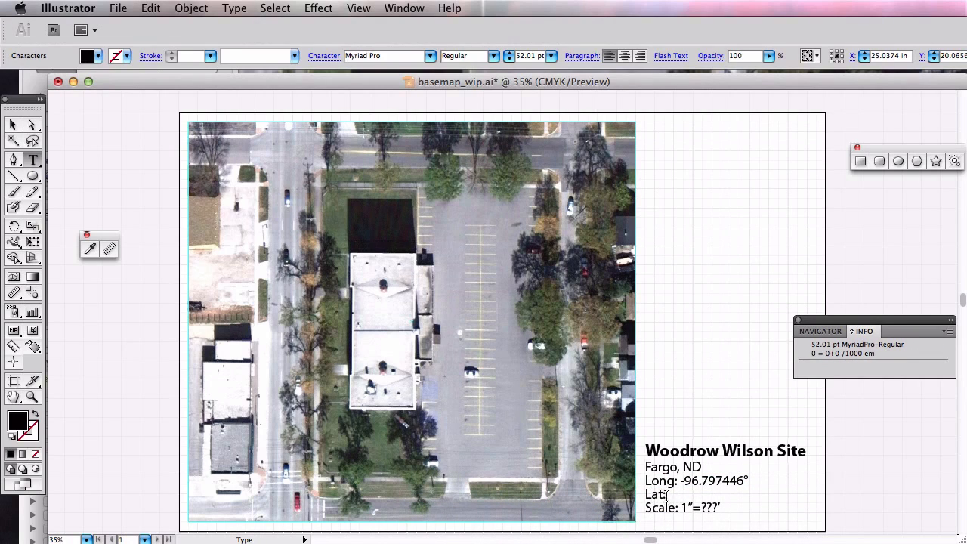
{"action": "key", "text": "super+v"}
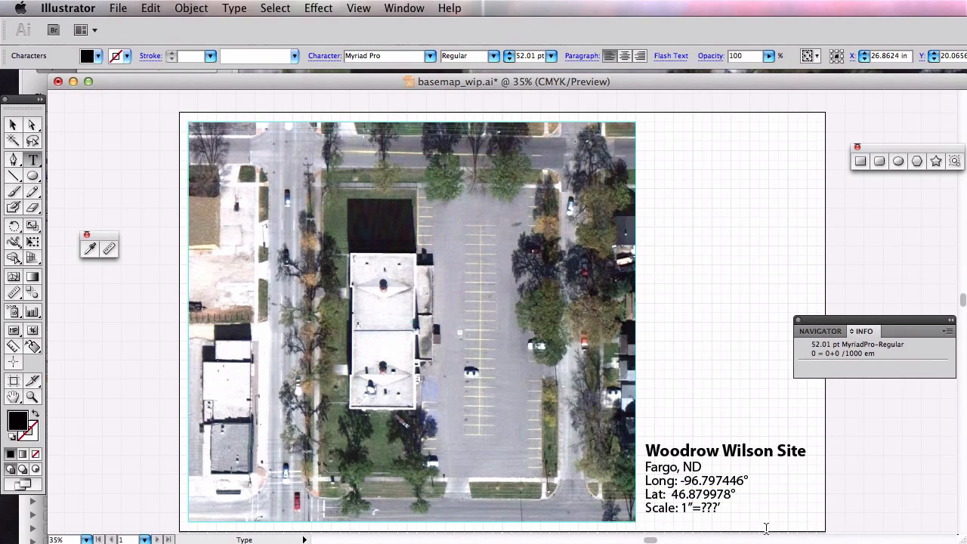
{"action": "left_click", "coordinate": [22, 126]}
{"action": "left_click", "coordinate": [695, 454]}
{"action": "left_click_drag", "start_coordinate": [696, 454], "coordinate": [693, 438]}
{"action": "left_click_drag", "start_coordinate": [698, 482], "coordinate": [751, 492]}
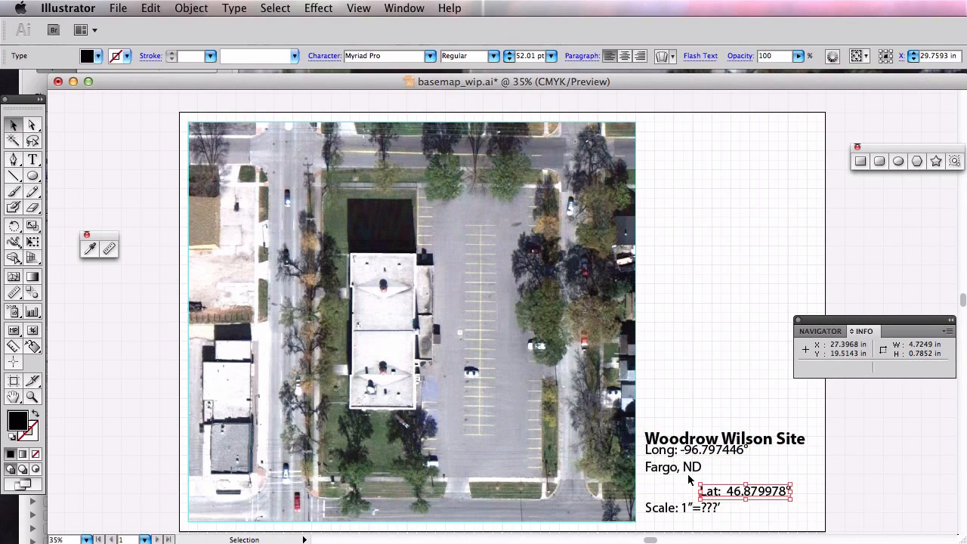
{"action": "left_click_drag", "start_coordinate": [680, 468], "coordinate": [734, 472]}
{"action": "left_click_drag", "start_coordinate": [704, 509], "coordinate": [701, 512]}
{"action": "left_click_drag", "start_coordinate": [689, 452], "coordinate": [669, 448]}
{"action": "key", "text": "super+z"}
{"action": "key", "text": "super+z"}
{"action": "key", "text": "super+z"}
{"action": "key", "text": "super+z"}
{"action": "key", "text": "super+z"}
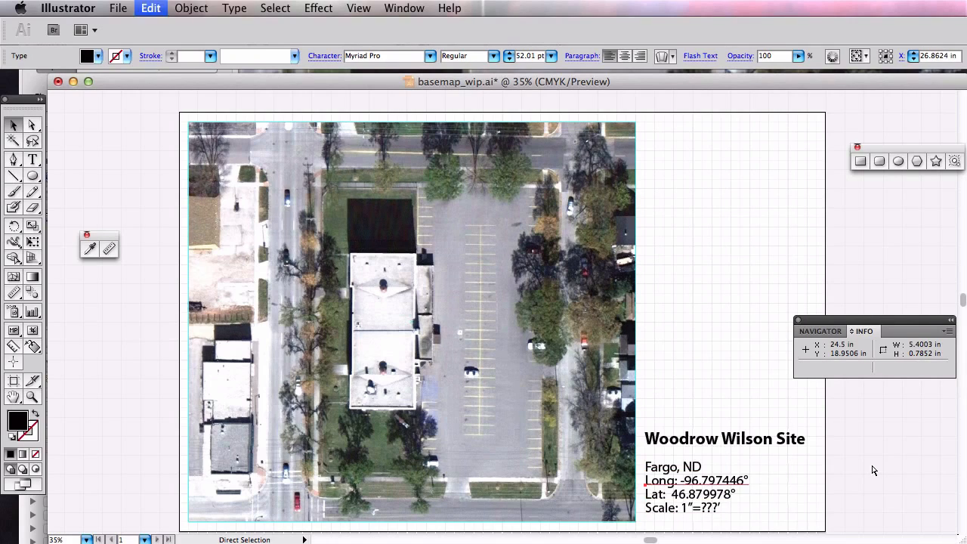
{"action": "key", "text": "super+z"}
{"action": "left_click", "coordinate": [809, 449]}
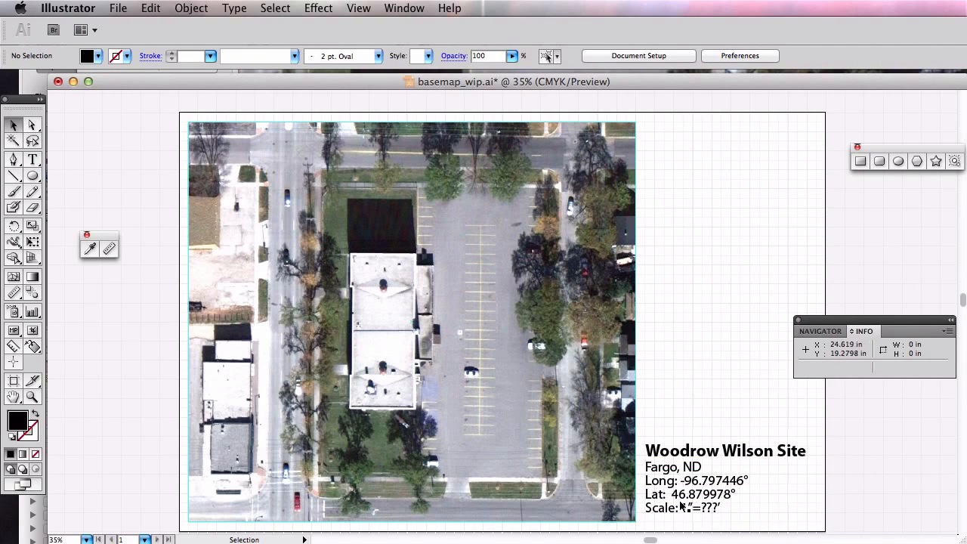
Enlarge the site title slightly toward the artboard's right edge and move the whole text block up a little
{"action": "left_click", "coordinate": [718, 454]}
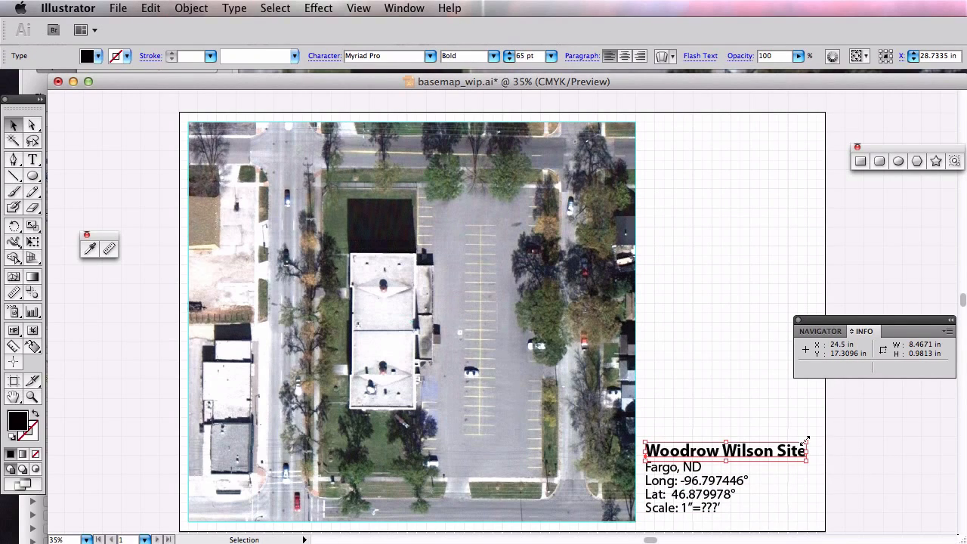
{"action": "mouse_move", "coordinate": [808, 440]}
{"action": "left_mouse_down"}
{"action": "mouse_move", "coordinate": [844, 445]}
{"action": "mouse_move", "coordinate": [818, 440]}
{"action": "left_mouse_up"}
{"action": "key", "text": "super+shift+a"}
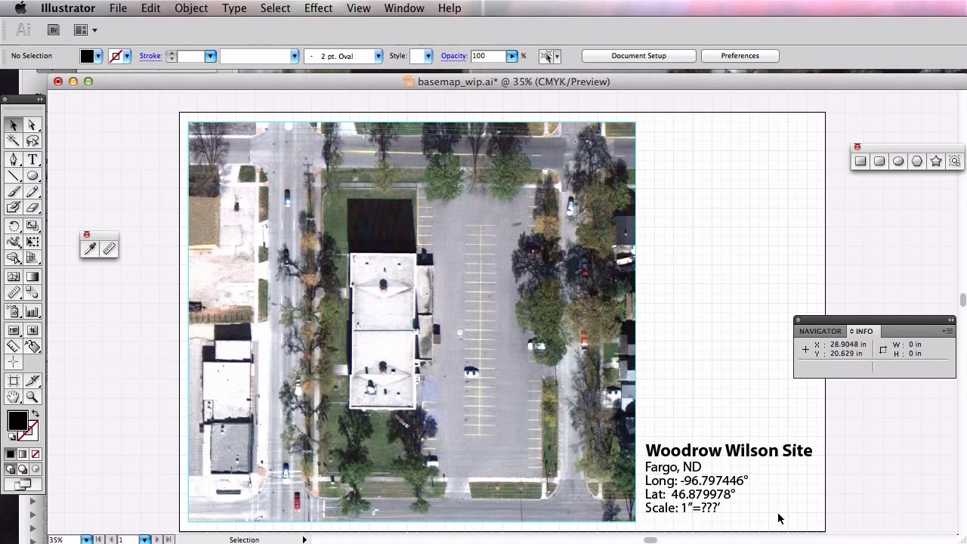
{"action": "left_click_drag", "start_coordinate": [846, 521], "coordinate": [683, 416]}
{"action": "left_click", "coordinate": [908, 465]}
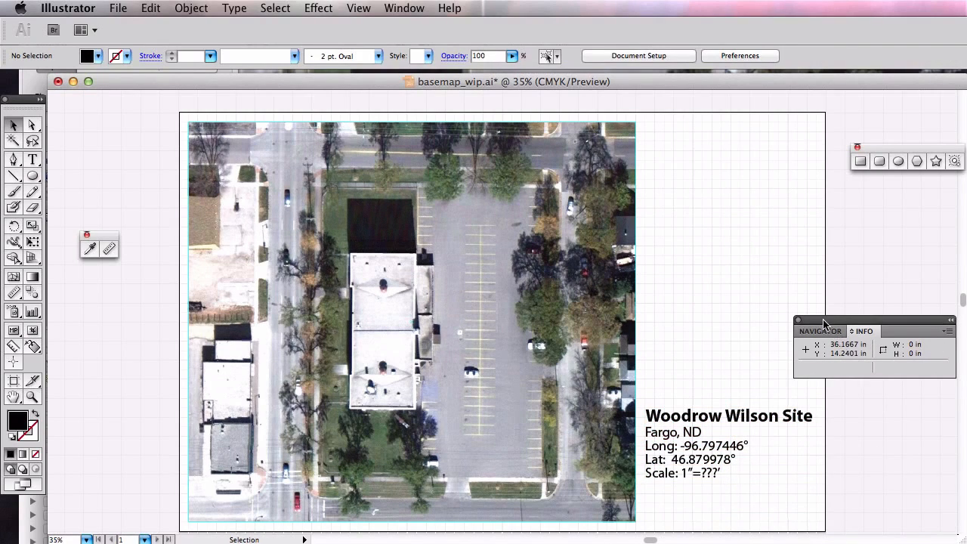
Move the Info panel clear of the artboard, discard the untitled placemark in Google Earth, and return to Illustrator
{"action": "left_click_drag", "start_coordinate": [824, 321], "coordinate": [960, 316]}
{"action": "key", "text": "super+Tab"}
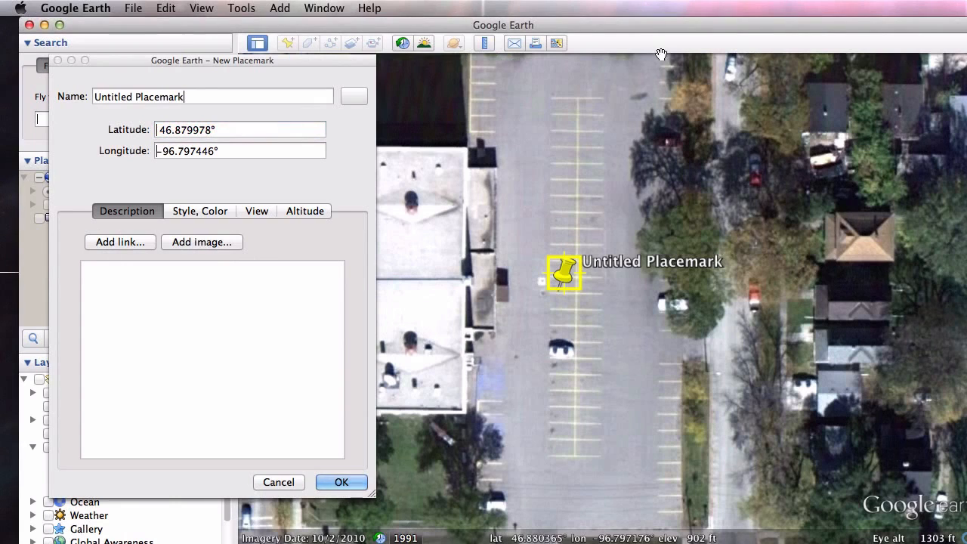
{"action": "left_click", "coordinate": [286, 484]}
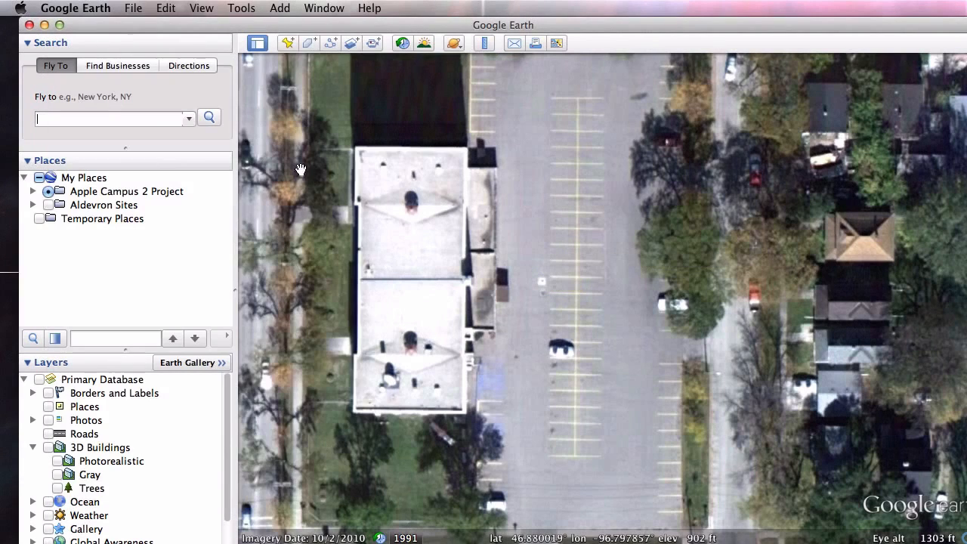
{"action": "double_click", "coordinate": [415, 26]}
{"action": "left_click", "coordinate": [768, 496]}
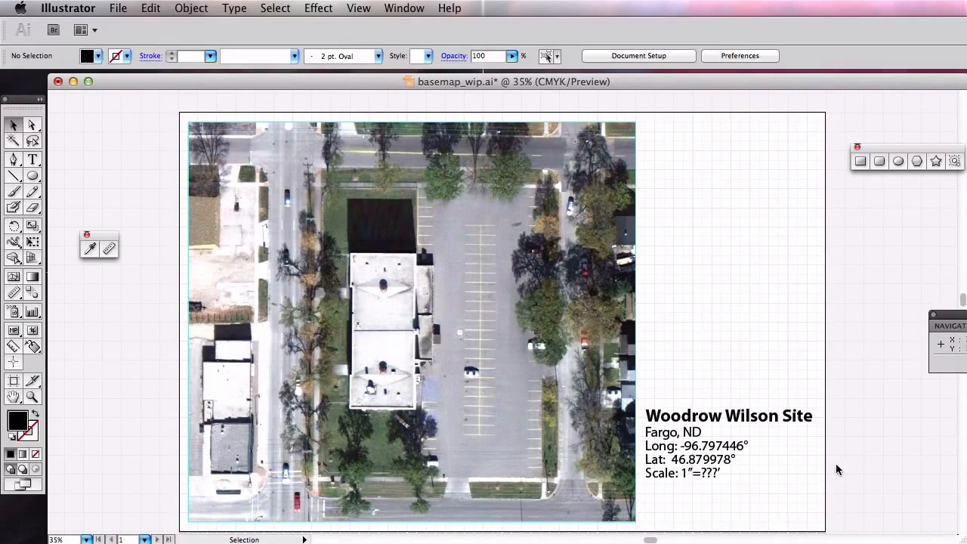
Replace the question marks in the Scale line so it reads 1”=20’
{"action": "left_click", "coordinate": [31, 397]}
{"action": "left_click_drag", "start_coordinate": [816, 501], "coordinate": [554, 394]}
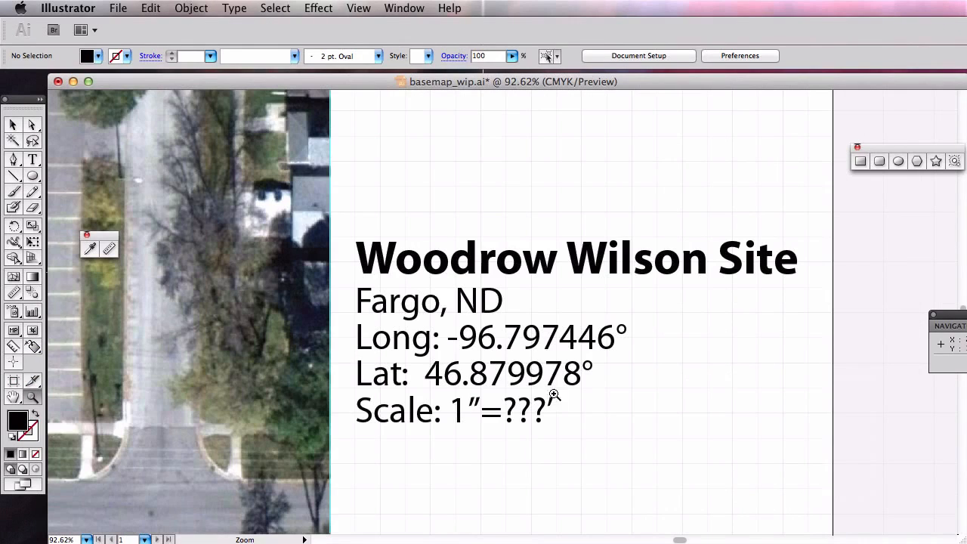
{"action": "left_click", "coordinate": [32, 159]}
{"action": "double_click", "coordinate": [516, 408]}
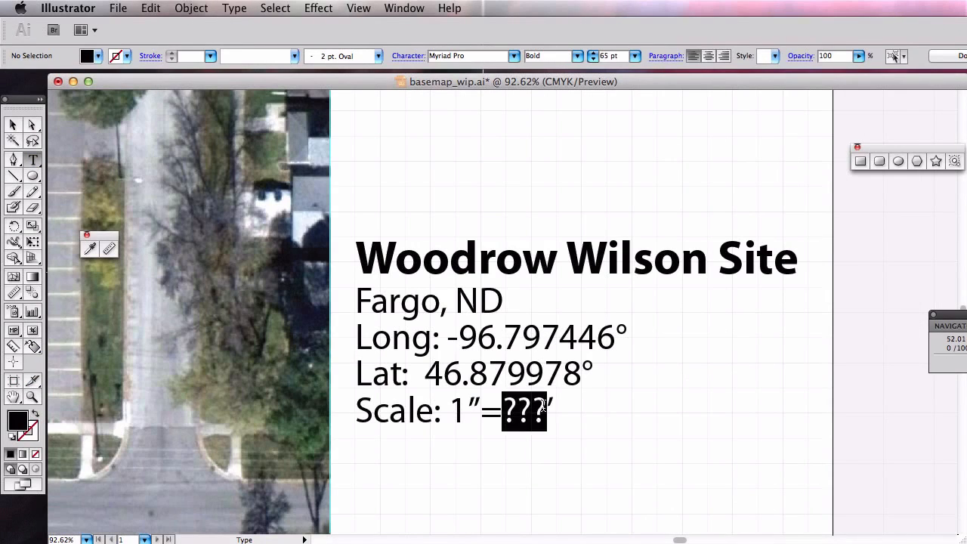
{"action": "type", "text": "20"}
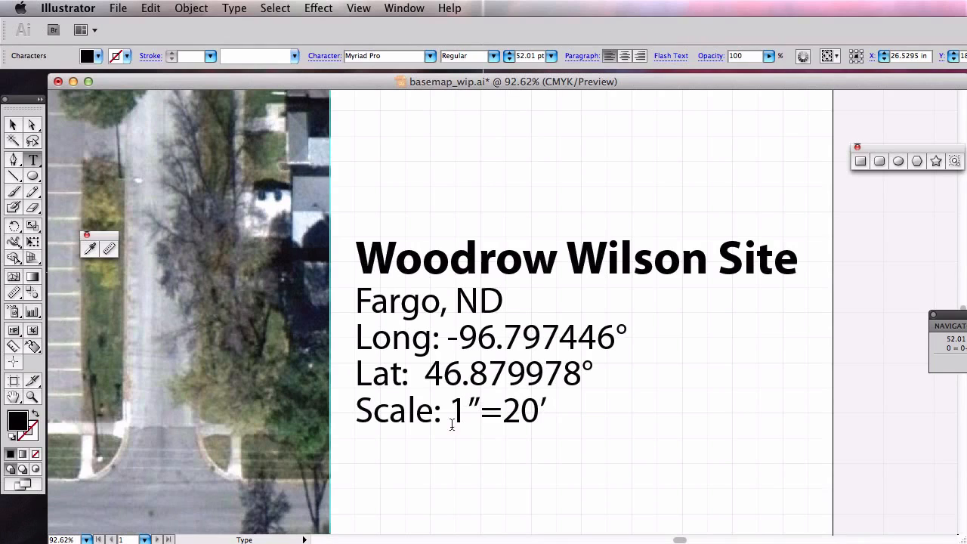
{"action": "key", "text": "Escape"}
{"action": "left_click", "coordinate": [782, 460]}
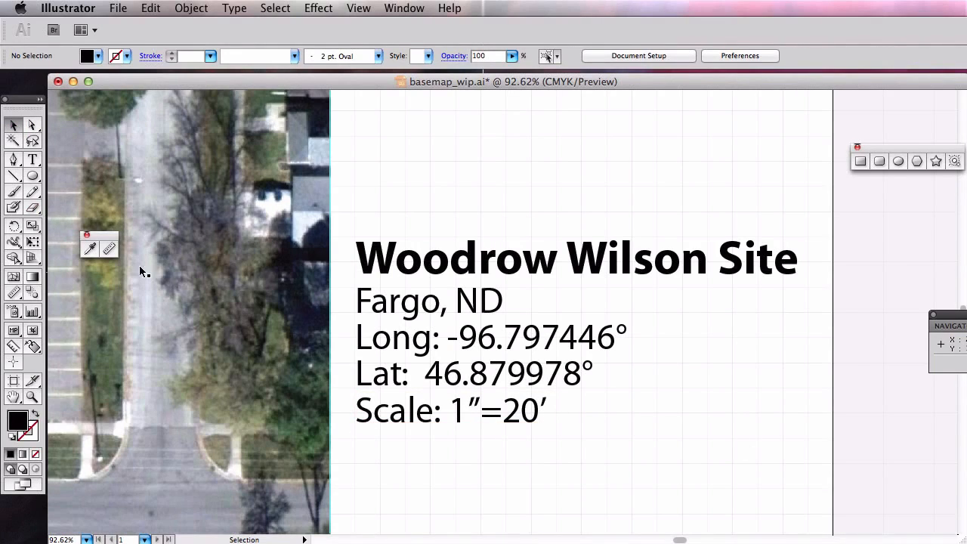
Draw a black rectangle just below the Scale line and size it 1 in wide by 0.2 in high
{"action": "left_click_drag", "start_coordinate": [33, 179], "coordinate": [108, 180]}
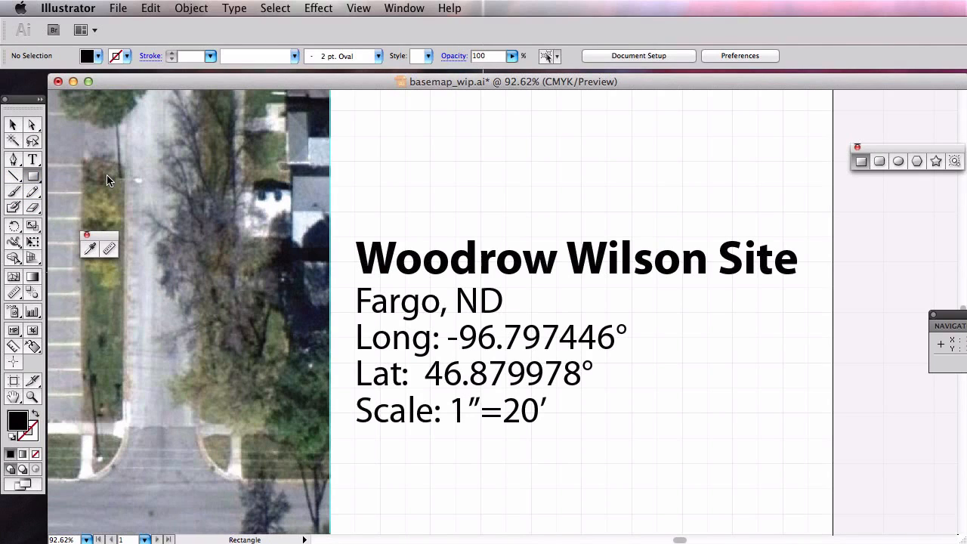
{"action": "left_click_drag", "start_coordinate": [571, 418], "coordinate": [659, 465]}
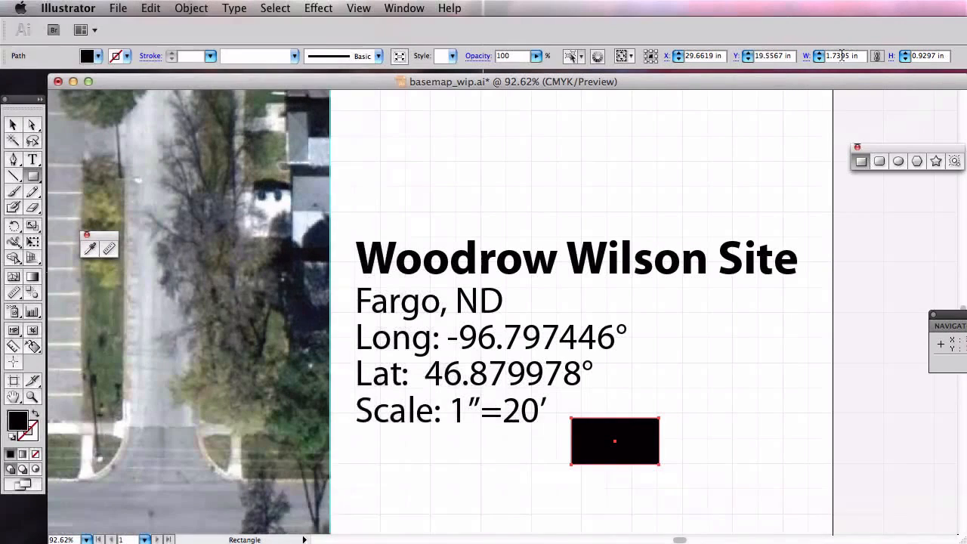
{"action": "double_click", "coordinate": [842, 55]}
{"action": "type", "text": "1"}
{"action": "key", "text": "Tab"}
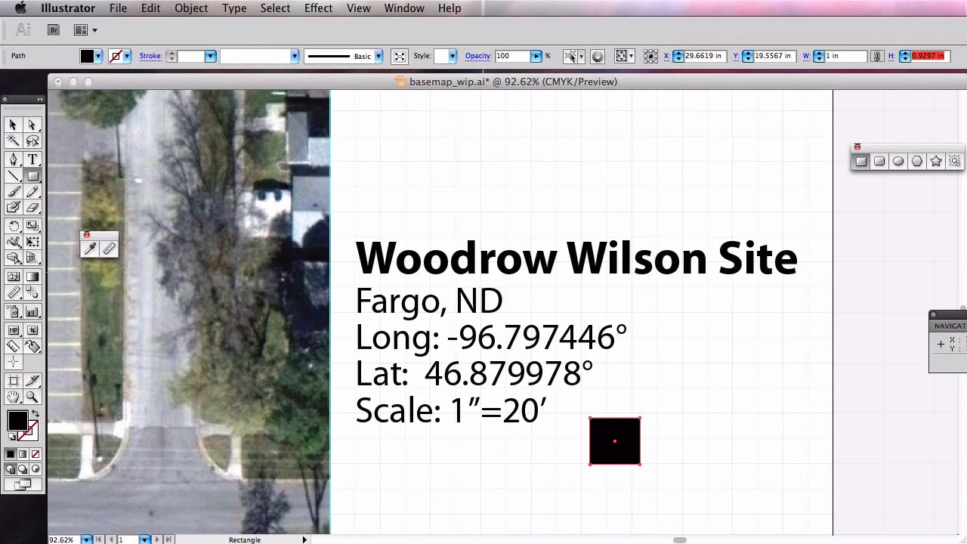
{"action": "type", "text": ".2"}
{"action": "key", "text": "Return"}
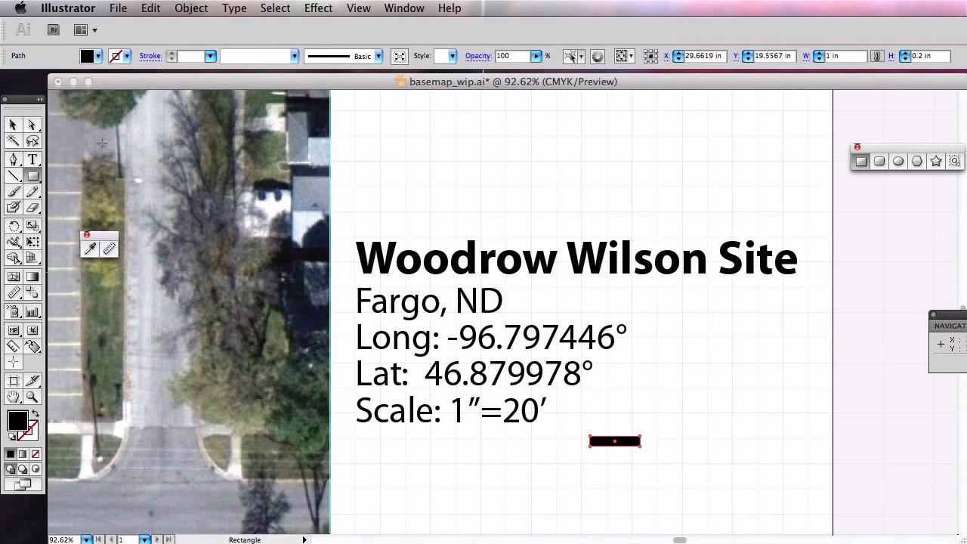
Turn on Smart Guides for the document and leave the black scale bar rectangle deselected
{"action": "left_click", "coordinate": [14, 125]}
{"action": "left_click", "coordinate": [428, 282]}
{"action": "left_click", "coordinate": [629, 442]}
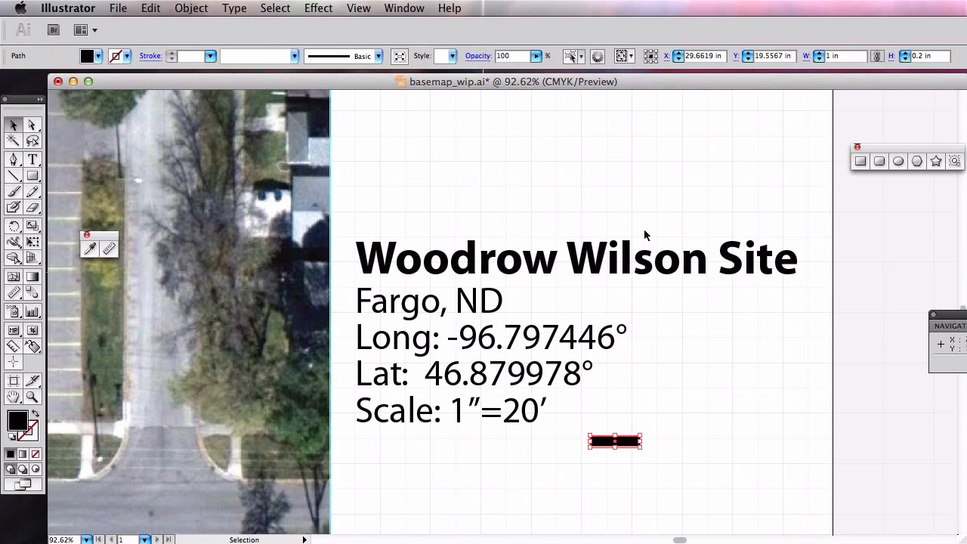
{"action": "left_click", "coordinate": [358, 7]}
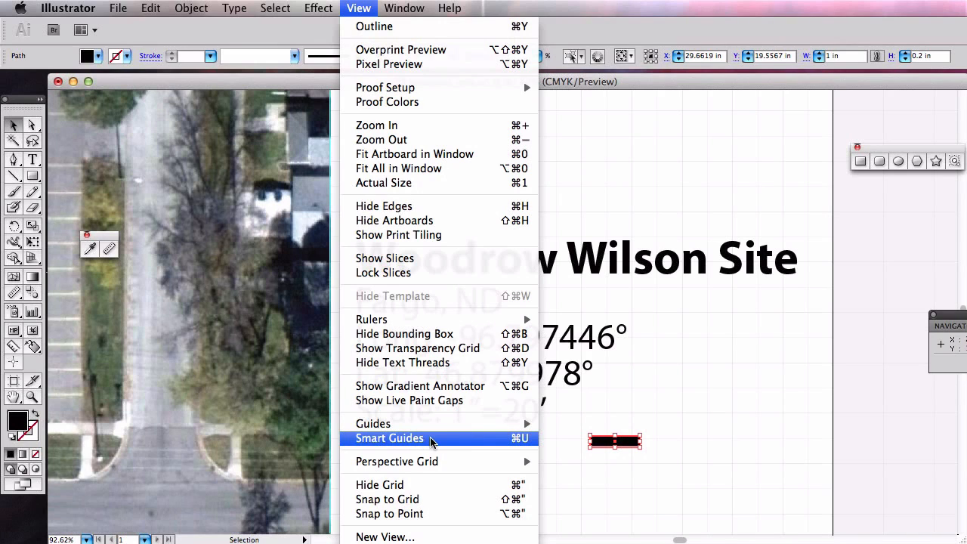
{"action": "left_click", "coordinate": [435, 439]}
{"action": "left_click", "coordinate": [769, 411]}
Copy the black rectangle twice, corner to corner, to form a three-segment scale bar alternating between two rows
{"action": "left_click", "coordinate": [32, 396]}
{"action": "left_click_drag", "start_coordinate": [544, 389], "coordinate": [796, 493]}
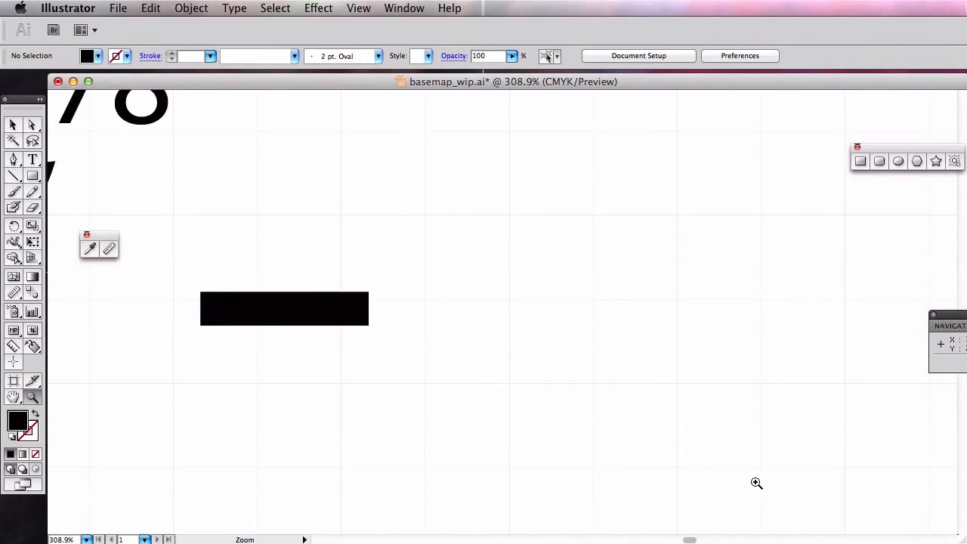
{"action": "left_click", "coordinate": [12, 125]}
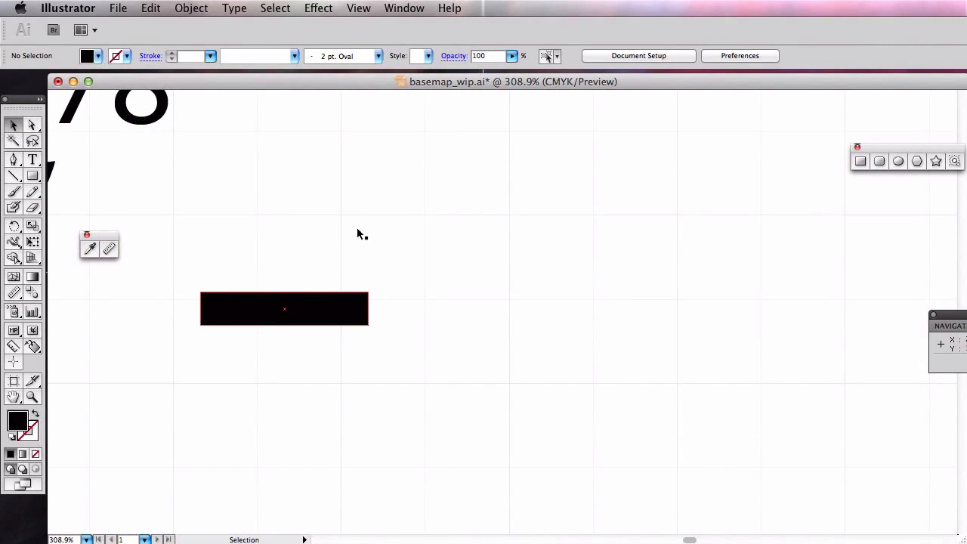
{"action": "left_click", "coordinate": [369, 7]}
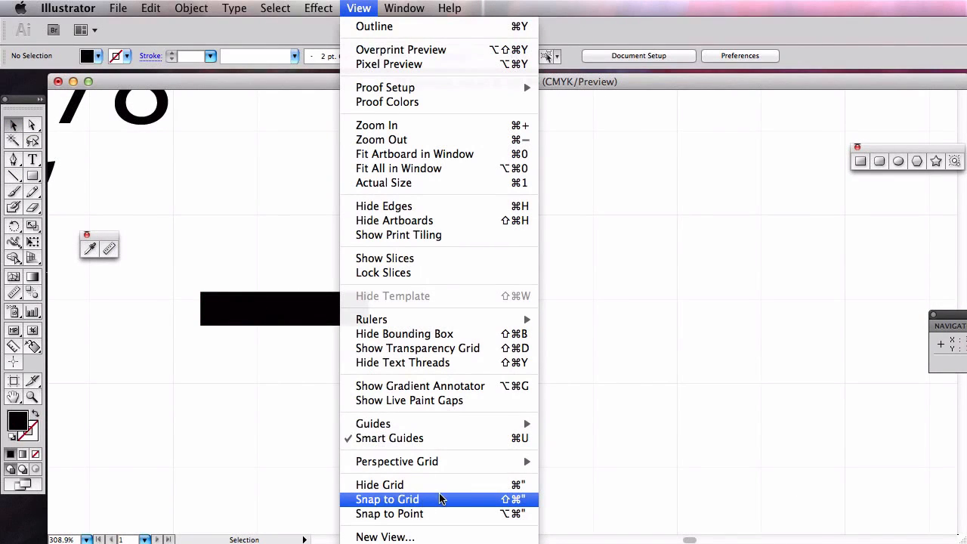
{"action": "left_click", "coordinate": [371, 6]}
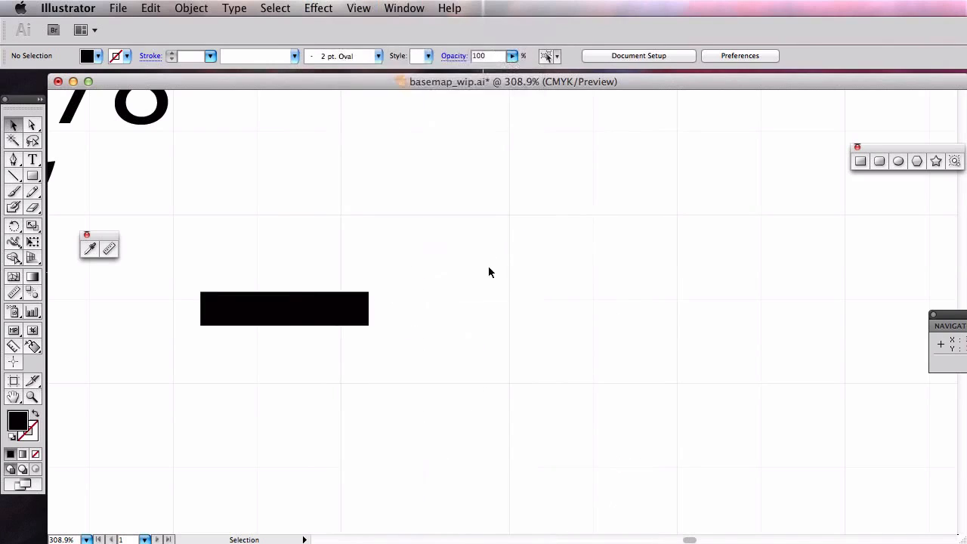
{"action": "left_click", "coordinate": [263, 313]}
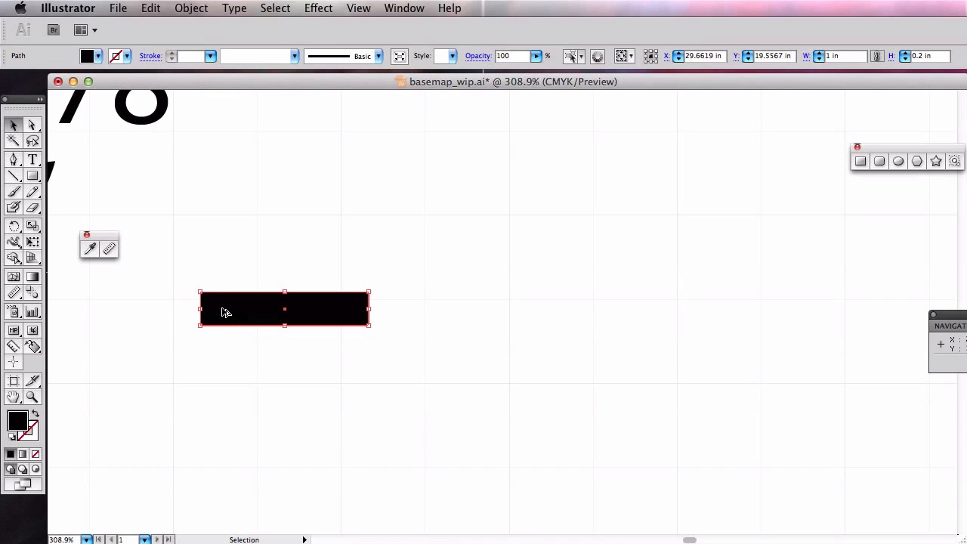
{"action": "left_click_drag", "start_coordinate": [269, 314], "coordinate": [391, 349]}
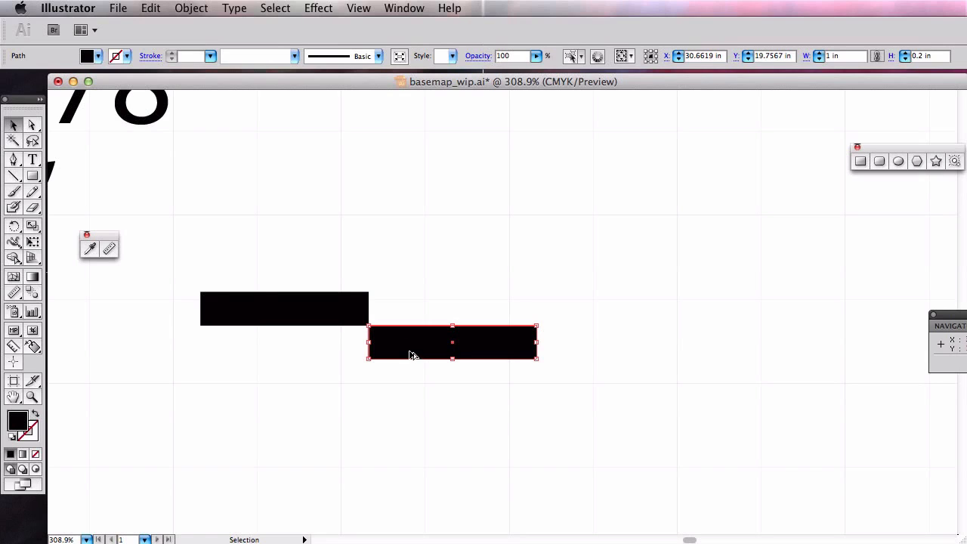
{"action": "left_click_drag", "start_coordinate": [390, 355], "coordinate": [555, 322]}
{"action": "left_click", "coordinate": [352, 250]}
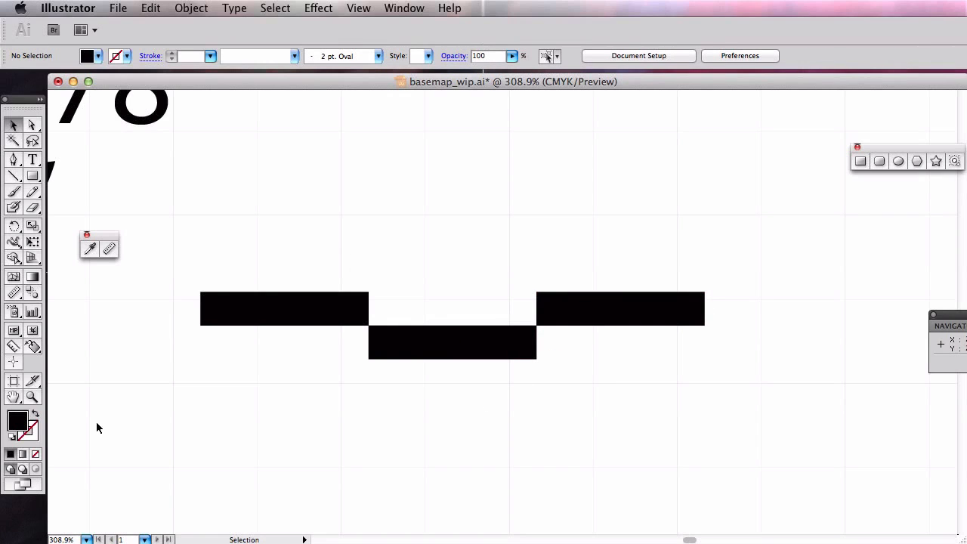
Move the three-segment scale bar up so it sits beside the Scale line
{"action": "left_click", "coordinate": [32, 396]}
{"action": "left_click", "coordinate": [459, 347], "text": "alt"}
{"action": "left_click", "coordinate": [511, 352], "text": "alt"}
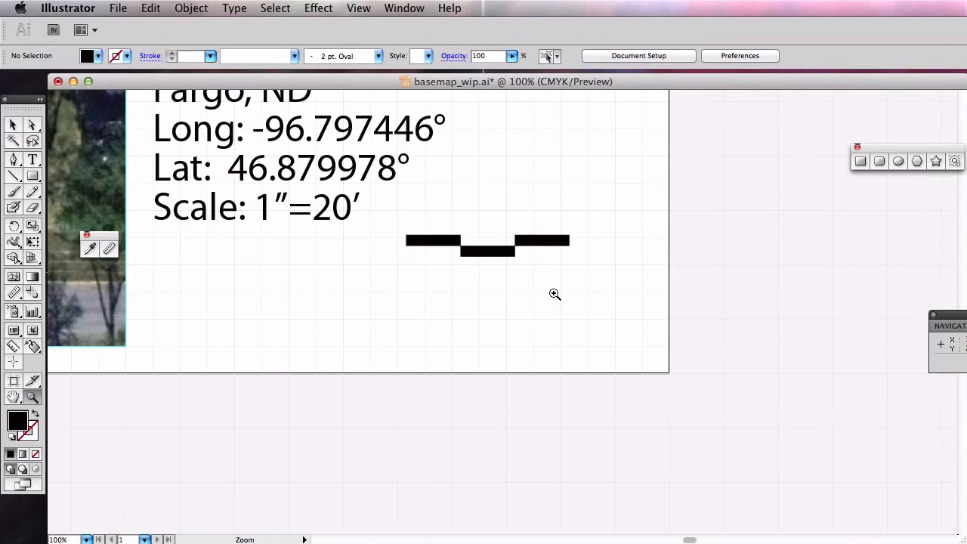
{"action": "left_click", "coordinate": [532, 257], "text": "alt"}
{"action": "scroll", "coordinate": [517, 287], "scroll_direction": "up", "scroll_amount": 3}
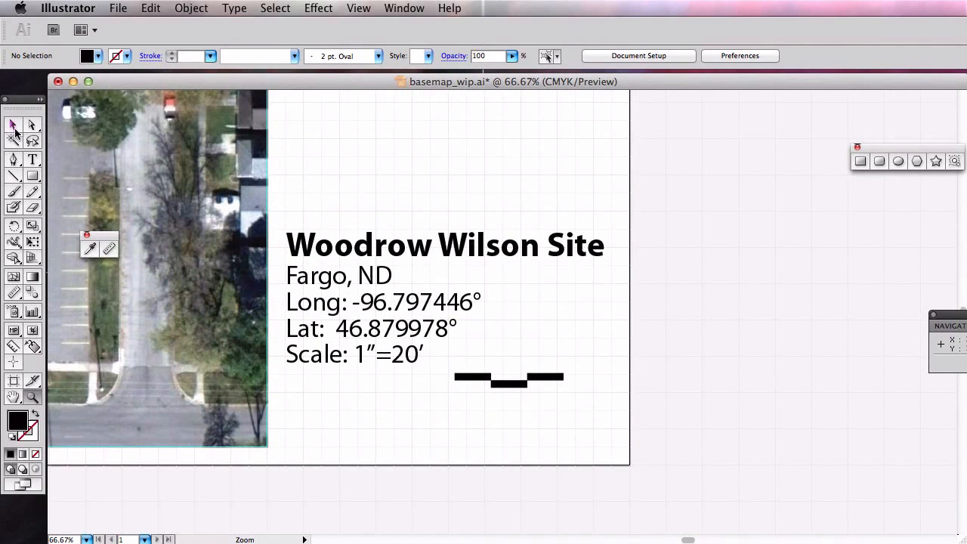
{"action": "left_click", "coordinate": [13, 126]}
{"action": "left_click_drag", "start_coordinate": [579, 399], "coordinate": [446, 353]}
{"action": "left_click", "coordinate": [537, 428]}
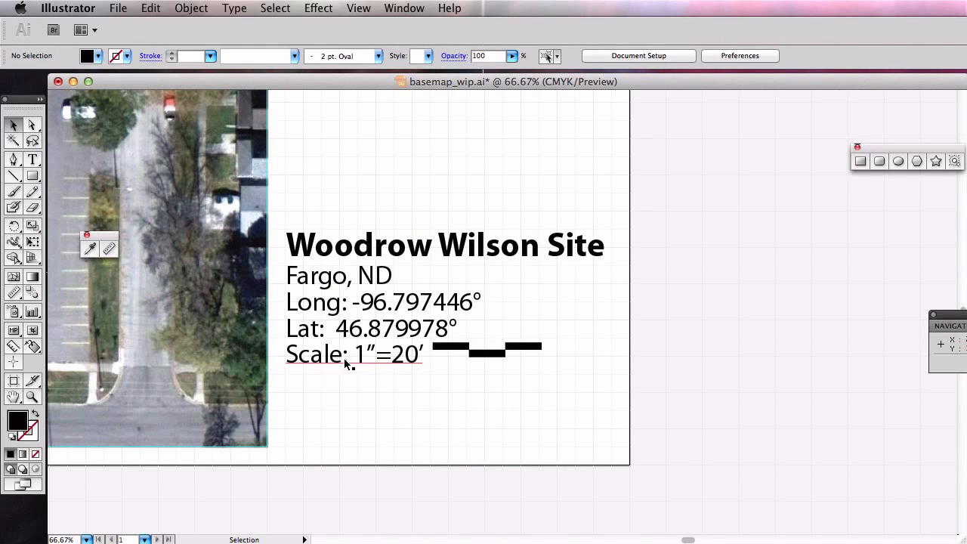
Move the scale bar under the Scale line, aligned with the start of the text, and add a fourth alternating segment
{"action": "left_click_drag", "start_coordinate": [557, 372], "coordinate": [680, 433]}
{"action": "left_click", "coordinate": [433, 443]}
{"action": "scroll", "coordinate": [351, 386], "scroll_direction": "up", "scroll_amount": 4}
{"action": "left_click", "coordinate": [613, 439]}
{"action": "scroll", "coordinate": [556, 389], "scroll_direction": "down", "scroll_amount": 4}
{"action": "scroll", "coordinate": [575, 377], "scroll_direction": "down", "scroll_amount": 2}
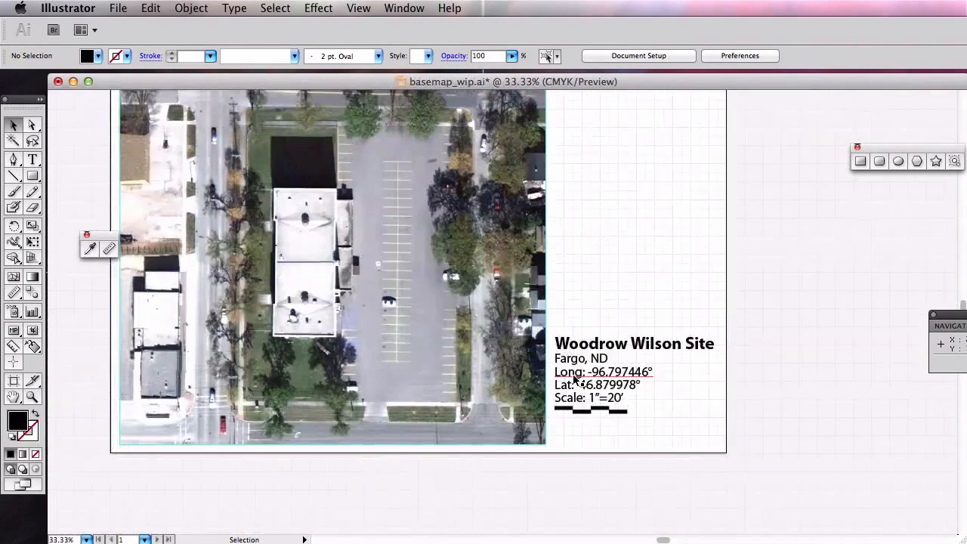
Examine the finished layout in myBaseplan_sample.pdf in Preview, minimize it and return to Illustrator
{"action": "left_click_drag", "start_coordinate": [592, 300], "coordinate": [633, 337]}
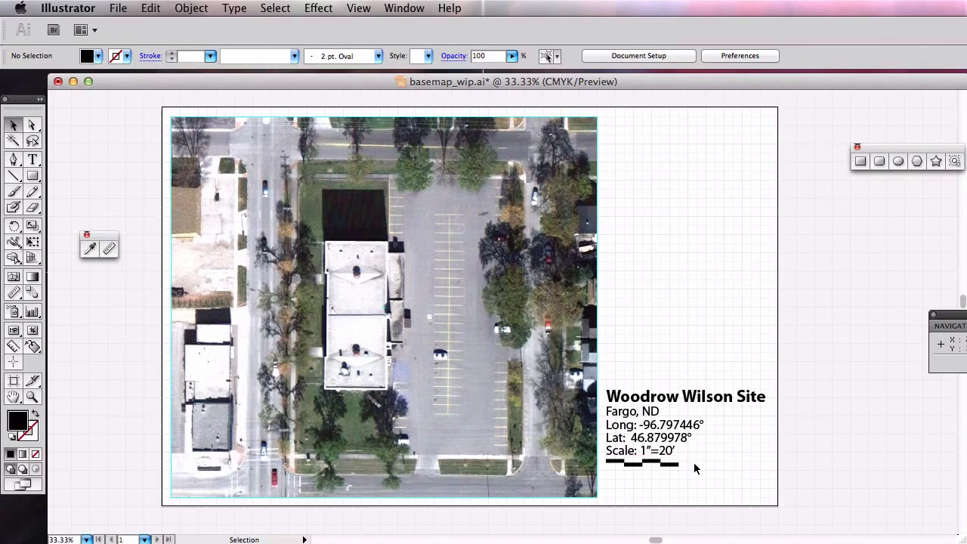
{"action": "scroll", "coordinate": [695, 469], "scroll_direction": "up", "scroll_amount": 2}
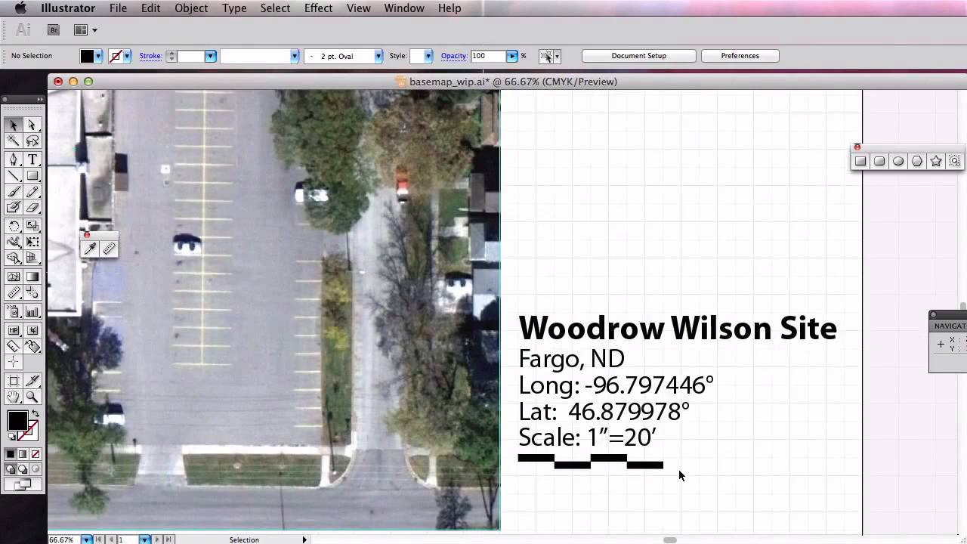
{"action": "key", "text": "super+Tab"}
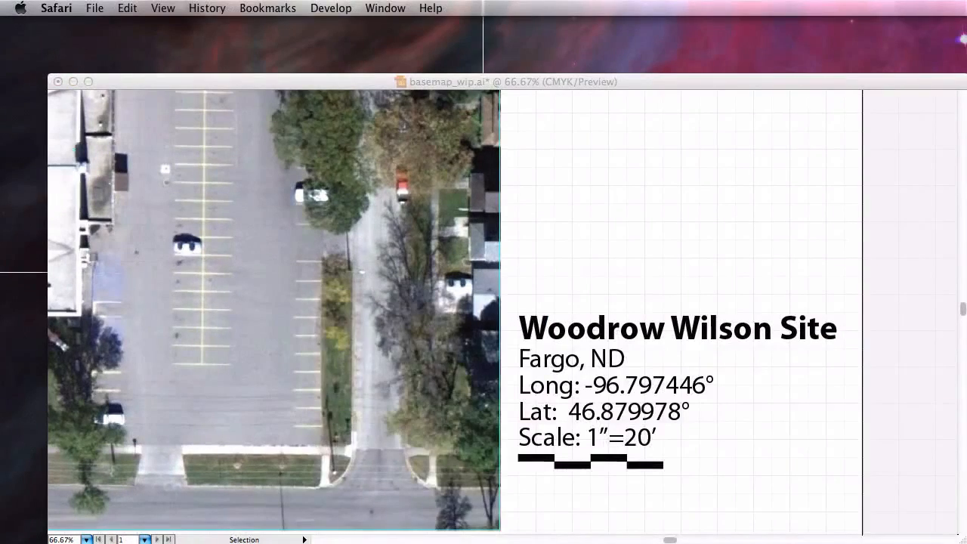
{"action": "left_click_drag", "start_coordinate": [966, 392], "coordinate": [541, 48]}
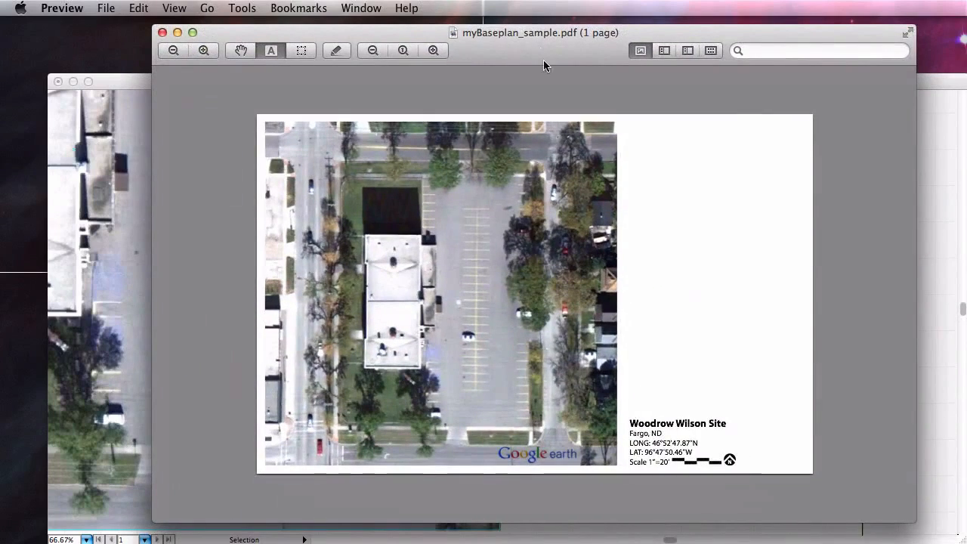
{"action": "key", "text": "super+m"}
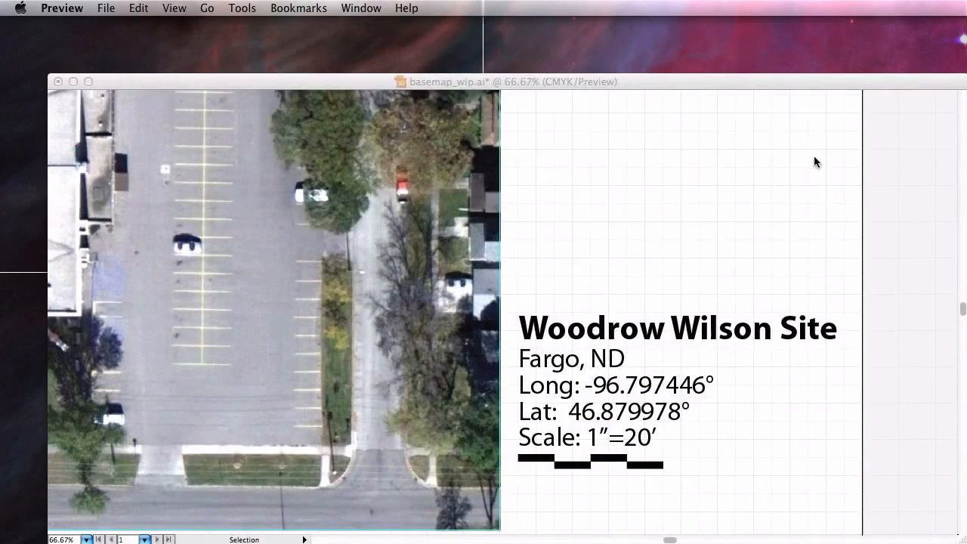
{"action": "left_click", "coordinate": [777, 86]}
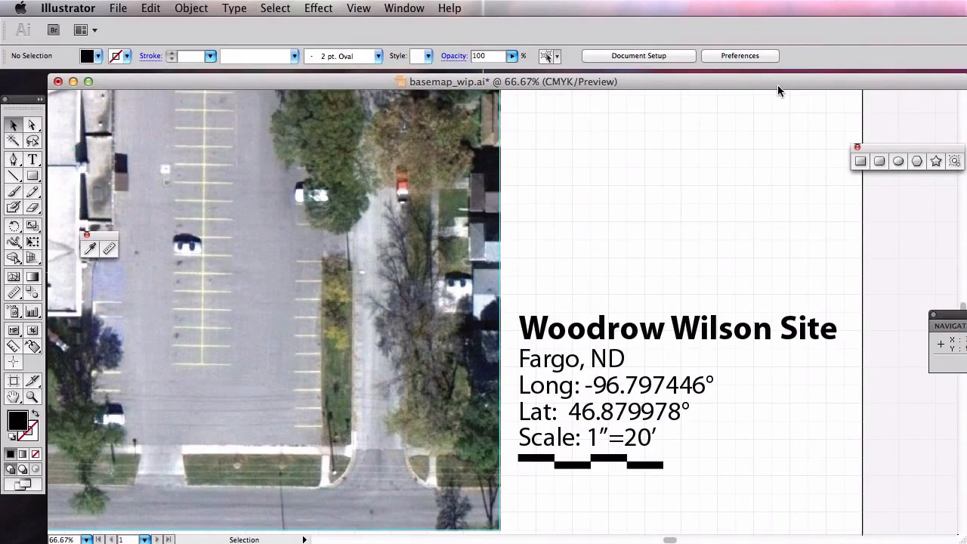
Show the Pathfinder panel and move it above the site title, clear of the empty artboard area
{"action": "left_click", "coordinate": [404, 9]}
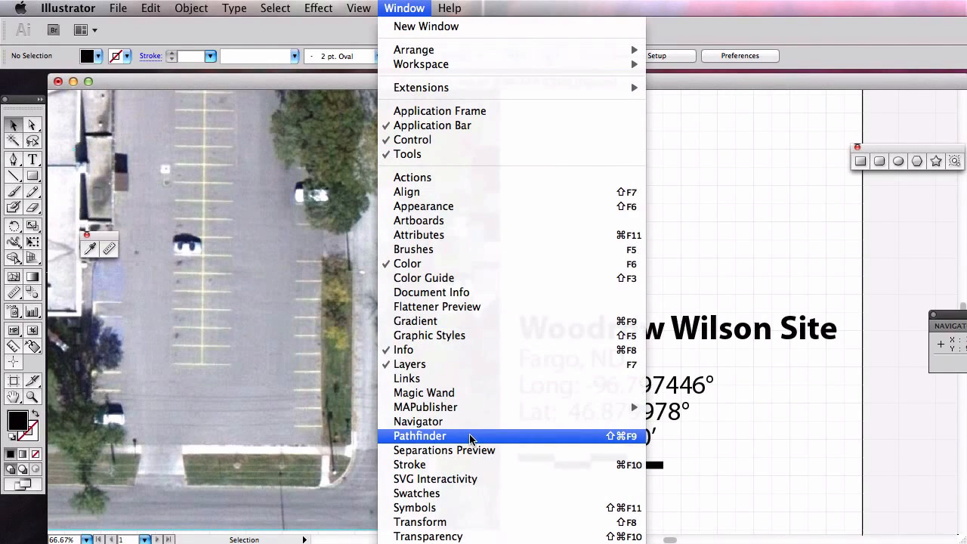
{"action": "left_click", "coordinate": [420, 436]}
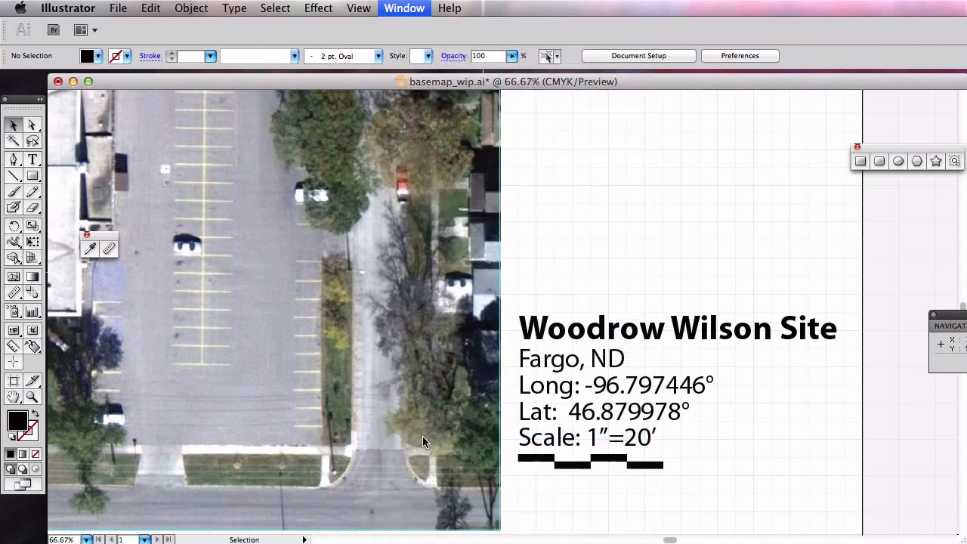
{"action": "left_click_drag", "start_coordinate": [182, 320], "coordinate": [668, 164]}
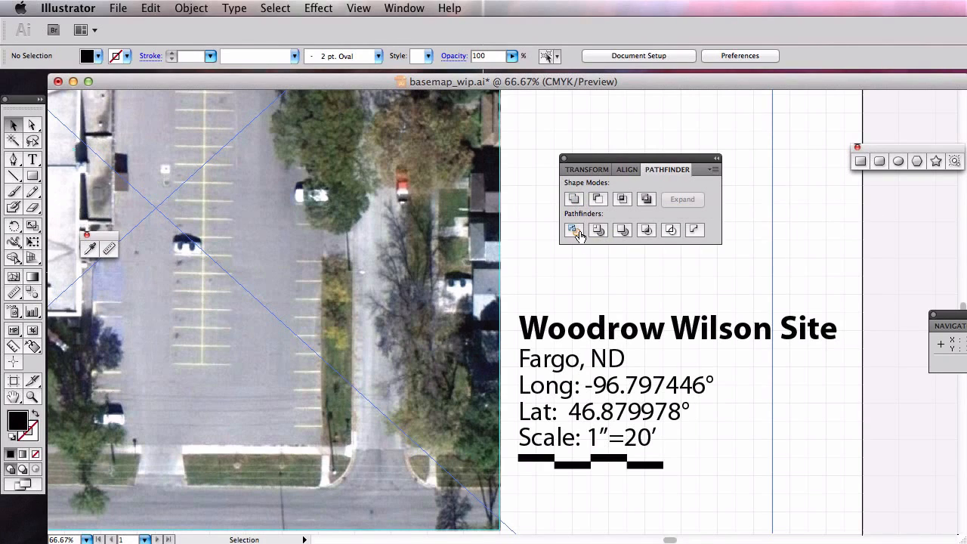
{"action": "left_click_drag", "start_coordinate": [641, 162], "coordinate": [625, 110]}
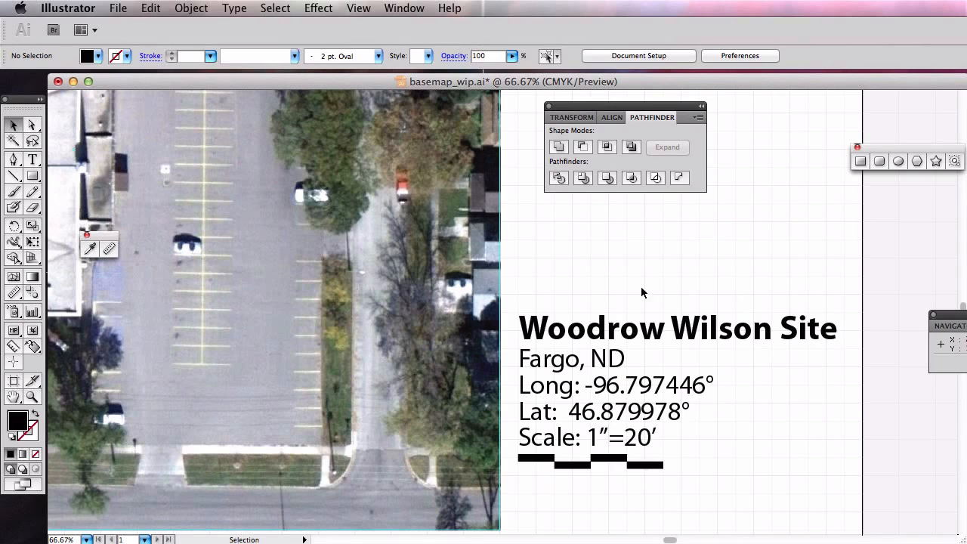
{"action": "left_click_drag", "start_coordinate": [624, 106], "coordinate": [569, 110]}
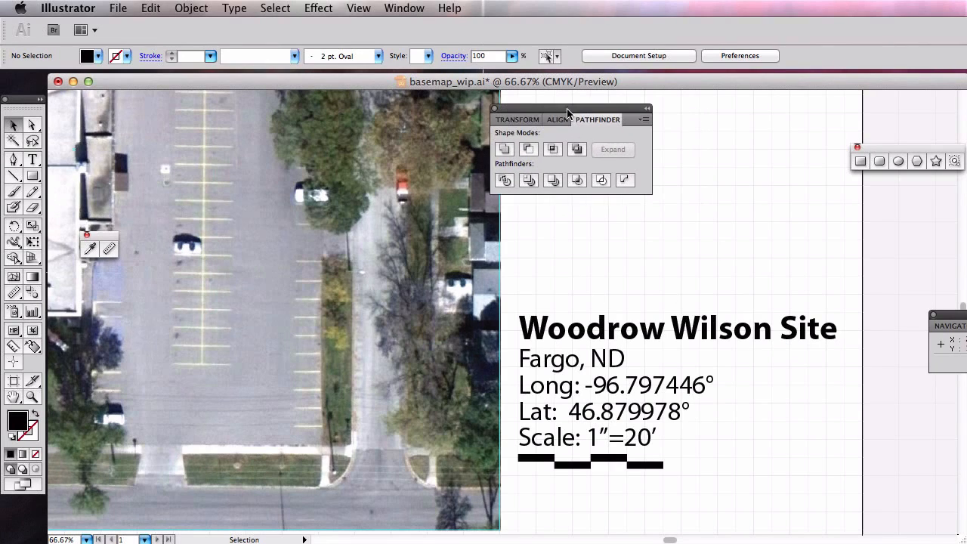
Draw a black circle beside the scale bar near the artboard's edge and delete the extra flat ellipse drawn above the title
{"action": "left_click", "coordinate": [33, 178]}
{"action": "left_click_drag", "start_coordinate": [33, 178], "coordinate": [106, 215]}
{"action": "left_click_drag", "start_coordinate": [772, 430], "coordinate": [847, 491]}
{"action": "left_click_drag", "start_coordinate": [735, 214], "coordinate": [846, 257]}
{"action": "key", "text": "v"}
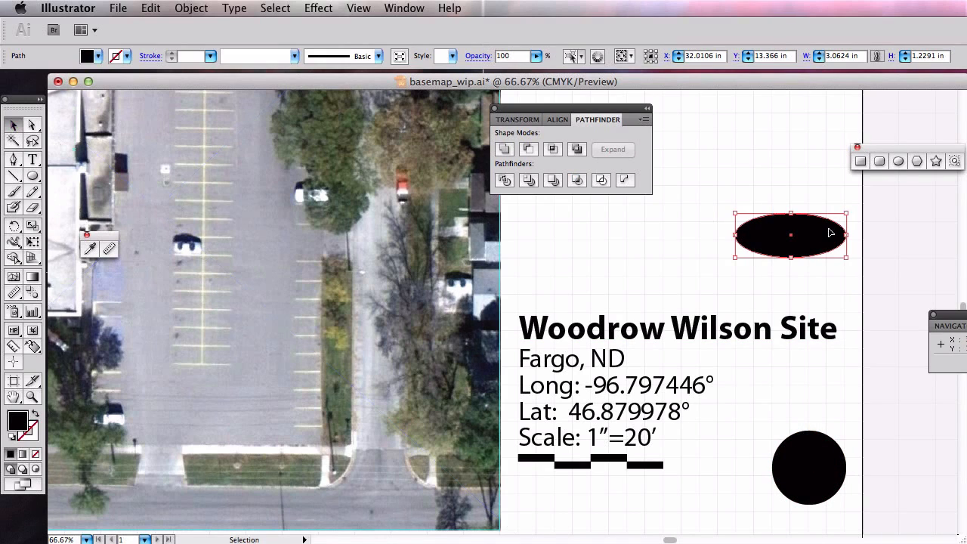
{"action": "key", "text": "Delete"}
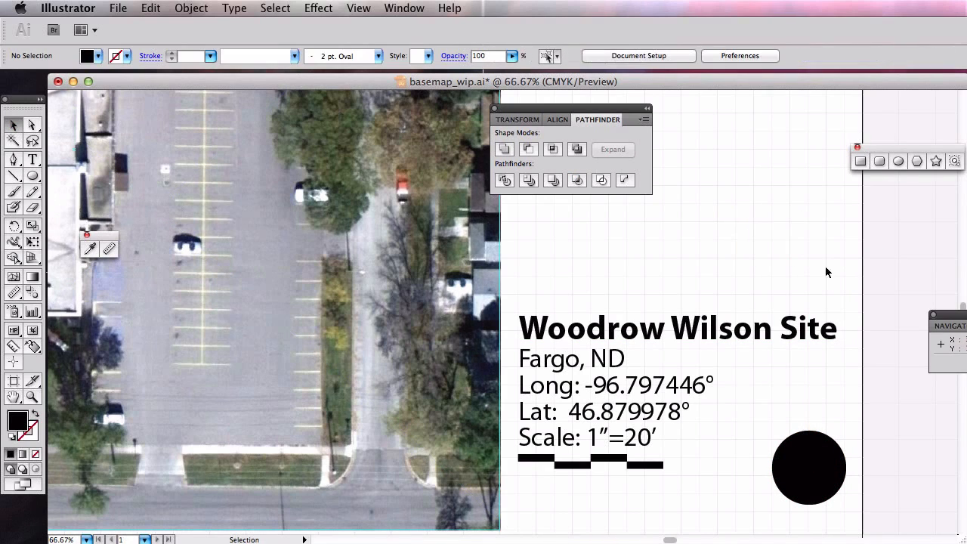
Draw a black square about 2.35 in wide above the site title and rotate it 45° into a diamond
{"action": "left_click", "coordinate": [28, 179]}
{"action": "left_click_drag", "start_coordinate": [28, 179], "coordinate": [69, 175]}
{"action": "left_click_drag", "start_coordinate": [735, 175], "coordinate": [820, 259]}
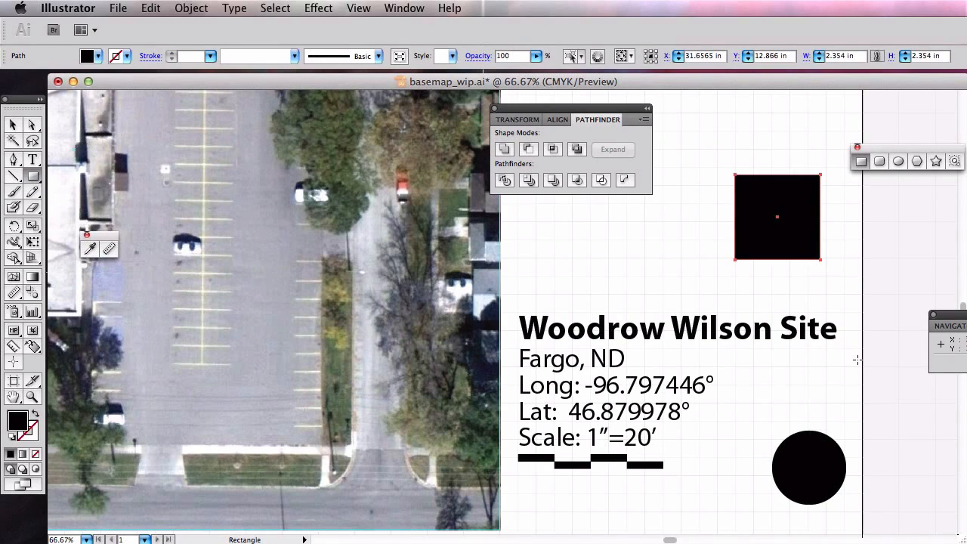
{"action": "key", "text": "v"}
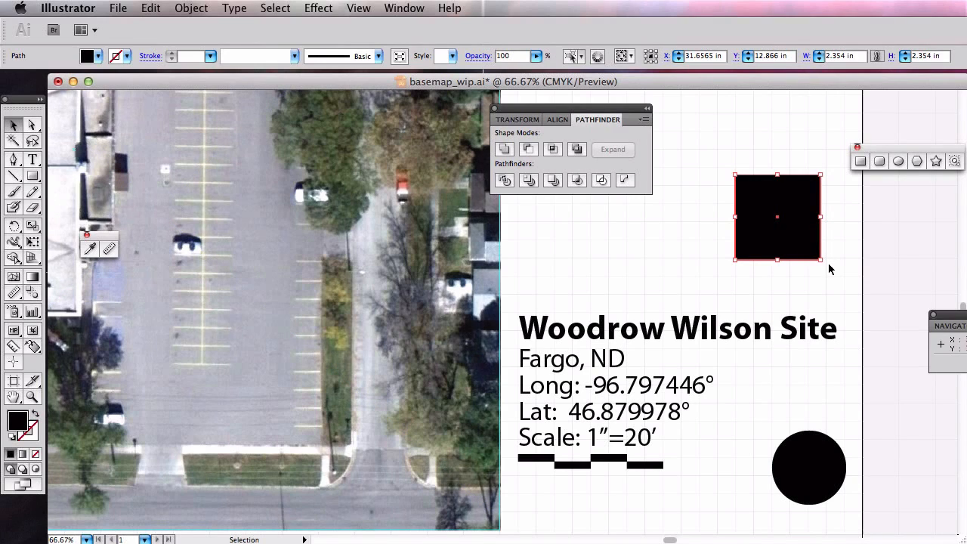
{"action": "left_click_drag", "start_coordinate": [824, 261], "coordinate": [804, 296]}
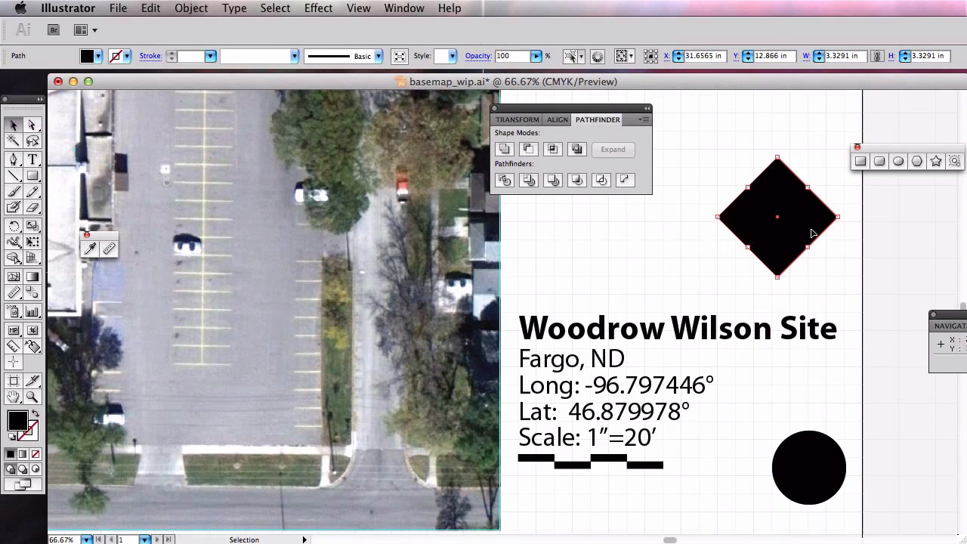
Copy the diamond about 0.67 in straight down and subtract the copy from the original with Minus Front, leaving an upward-pointing chevron
{"action": "left_click_drag", "start_coordinate": [789, 189], "coordinate": [789, 217]}
{"action": "left_click", "coordinate": [718, 148]}
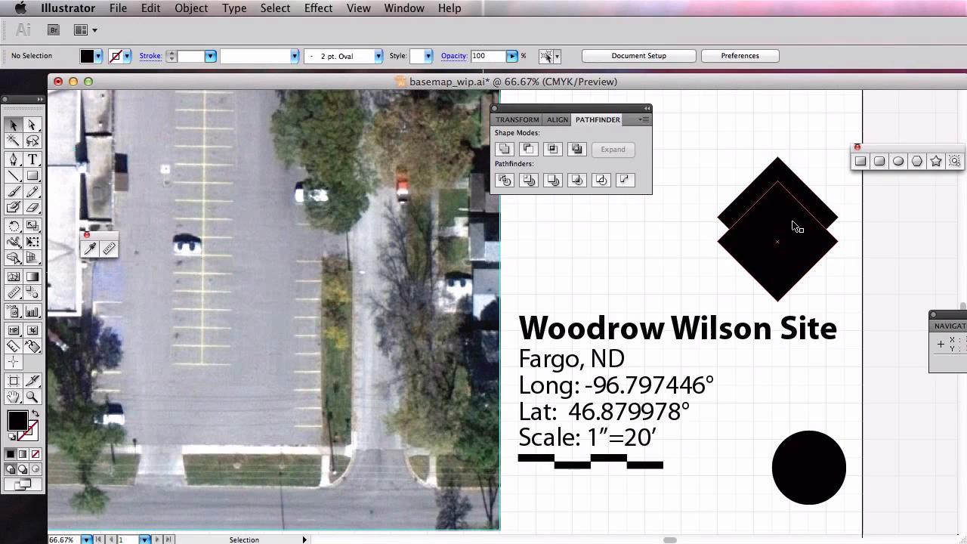
{"action": "left_click_drag", "start_coordinate": [689, 124], "coordinate": [837, 310]}
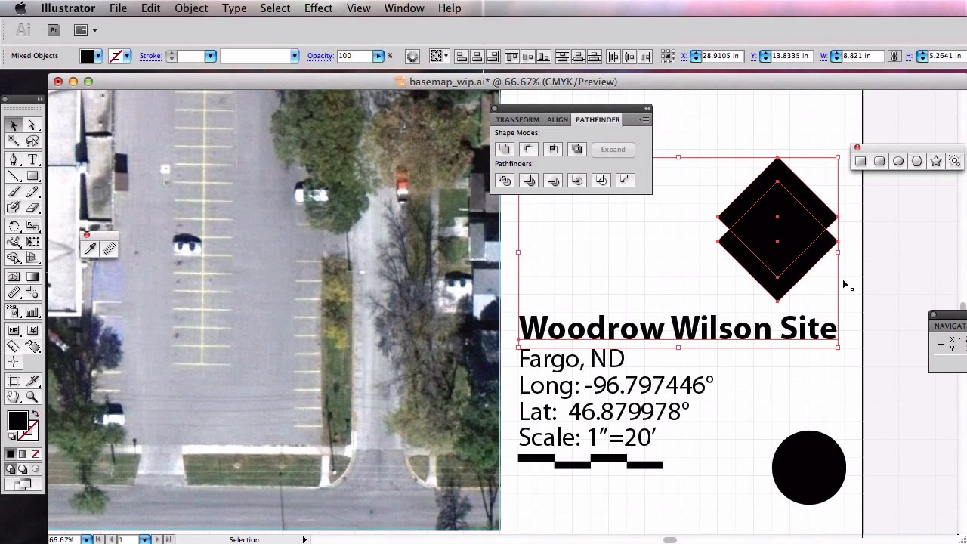
{"action": "left_click", "coordinate": [886, 272]}
{"action": "left_click_drag", "start_coordinate": [902, 255], "coordinate": [803, 199]}
{"action": "left_click", "coordinate": [907, 265]}
{"action": "left_click", "coordinate": [826, 248]}
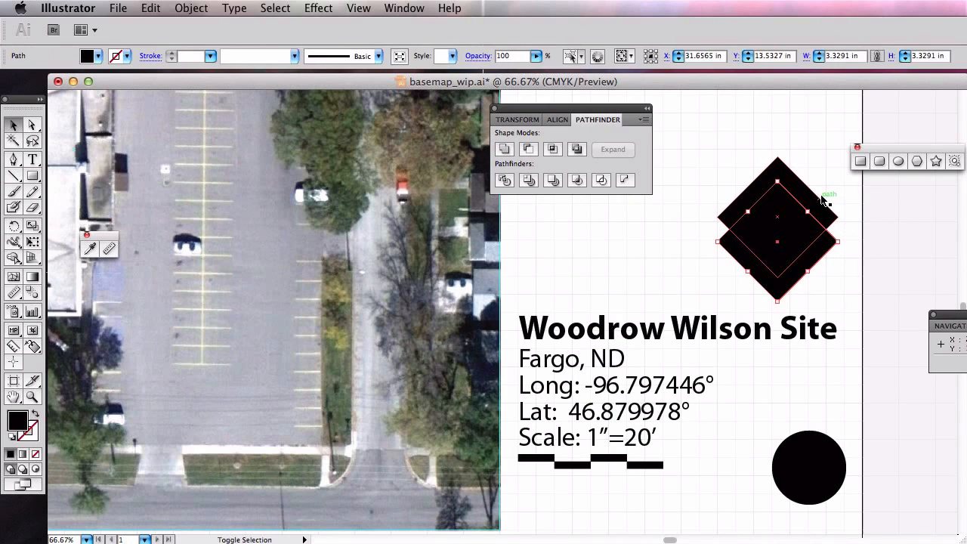
{"action": "left_click", "coordinate": [552, 150]}
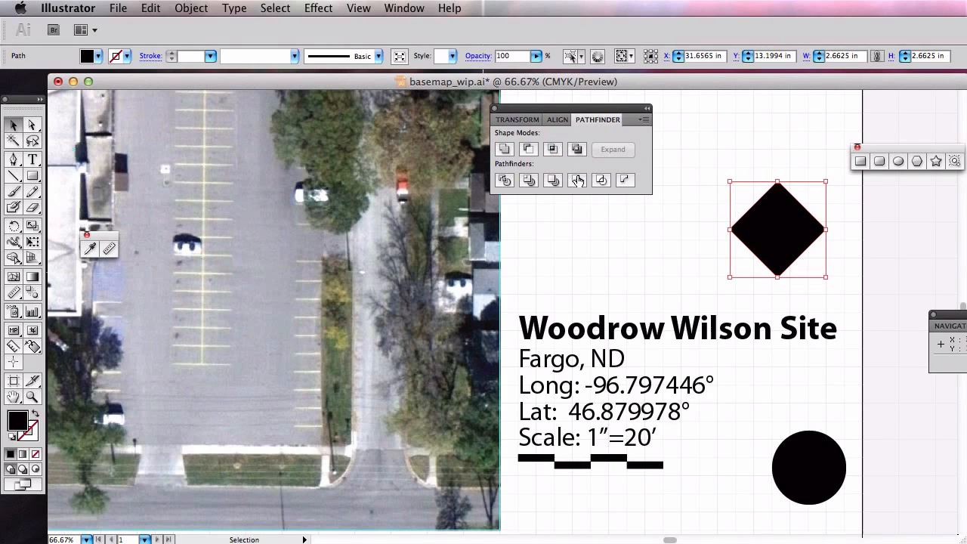
{"action": "left_click", "coordinate": [155, 7]}
{"action": "left_click", "coordinate": [186, 23]}
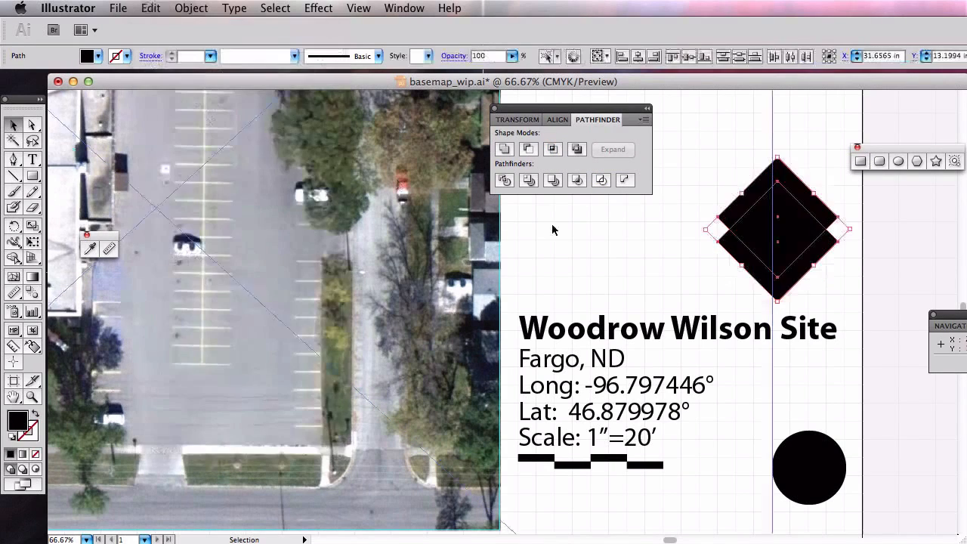
{"action": "left_click", "coordinate": [527, 149]}
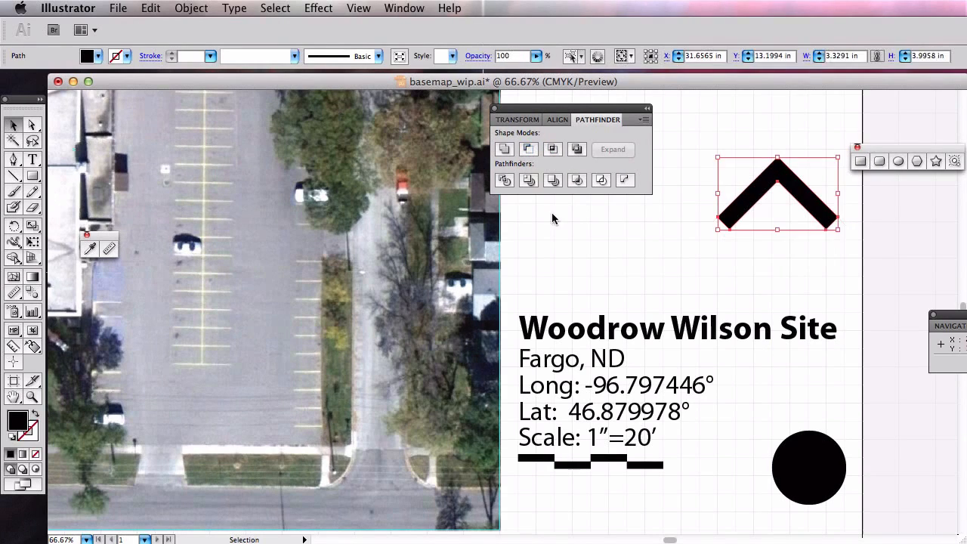
Centre the chevron over the black circle beside the scale bar and cut it out of the circle with Minus Front
{"action": "left_click", "coordinate": [803, 303]}
{"action": "left_click", "coordinate": [803, 198]}
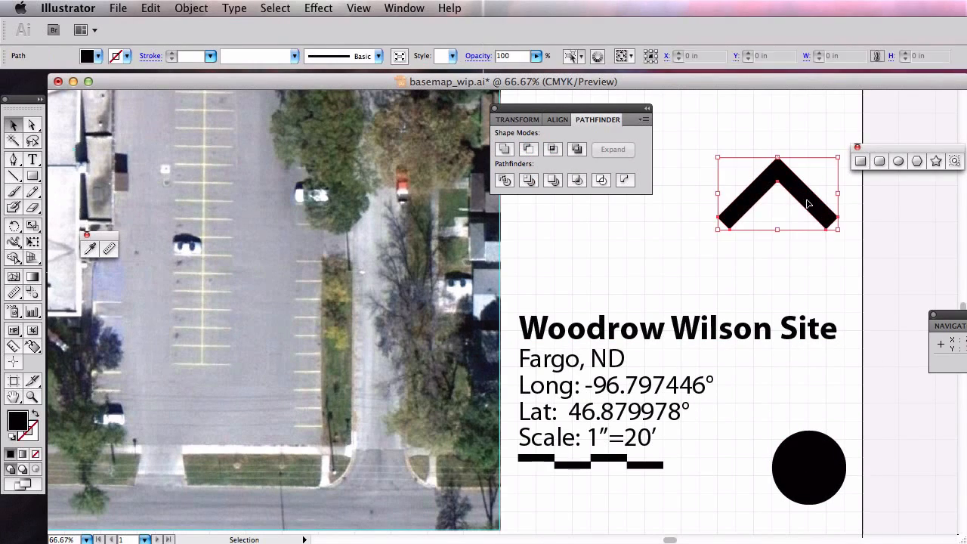
{"action": "left_click_drag", "start_coordinate": [803, 198], "coordinate": [830, 483]}
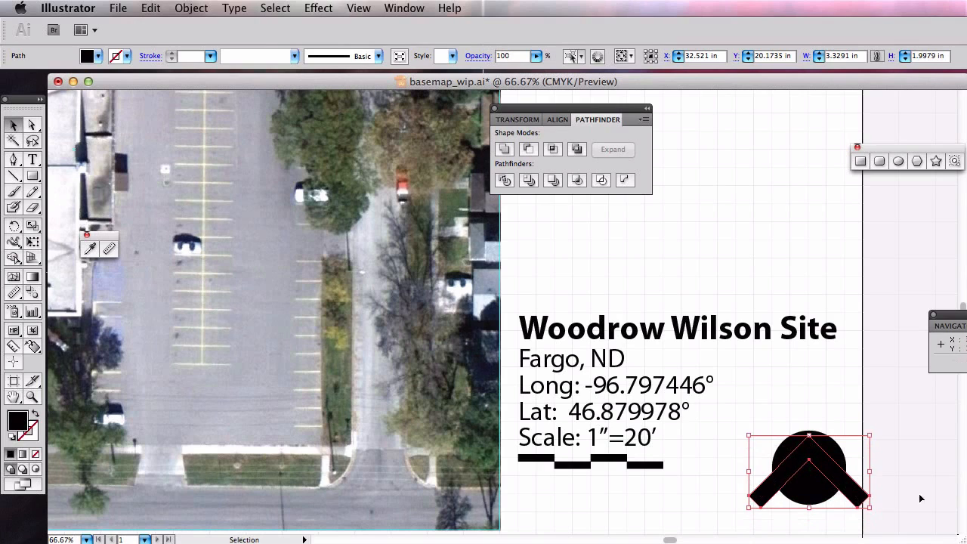
{"action": "left_click", "coordinate": [937, 513]}
{"action": "left_click_drag", "start_coordinate": [885, 407], "coordinate": [730, 527]}
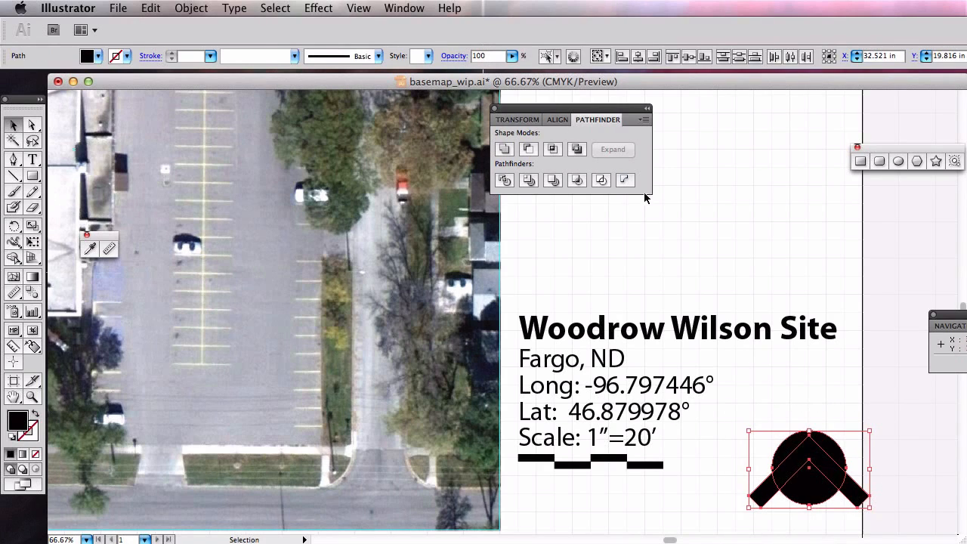
{"action": "left_click", "coordinate": [531, 155]}
Move the cut-out circle closer to the scale bar, beside the Lat and Scale lines
{"action": "left_click", "coordinate": [856, 479]}
{"action": "left_click_drag", "start_coordinate": [806, 435], "coordinate": [759, 413]}
{"action": "left_click", "coordinate": [842, 496]}
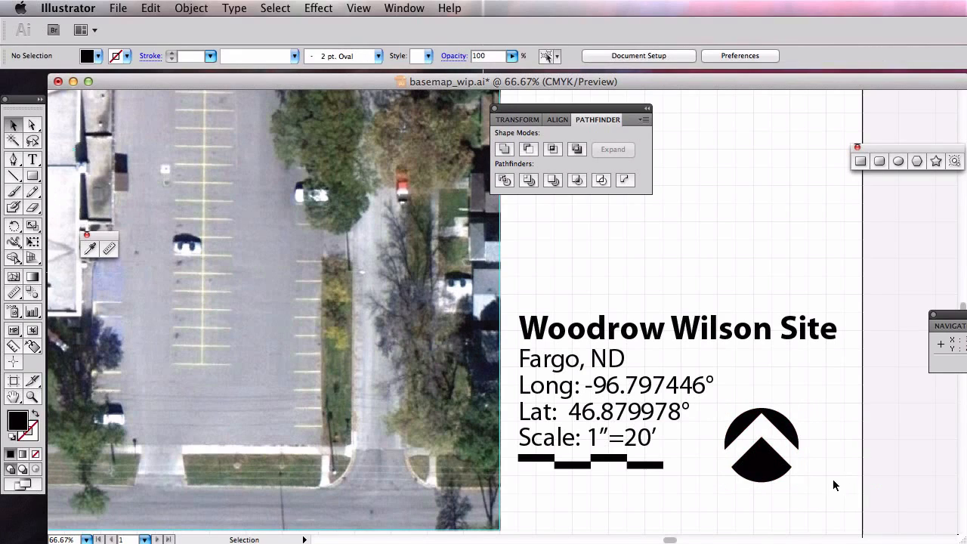
Add the letter N in Myriad Pro Bold 65 pt above the site title and give it a white fill
{"action": "left_click", "coordinate": [32, 158]}
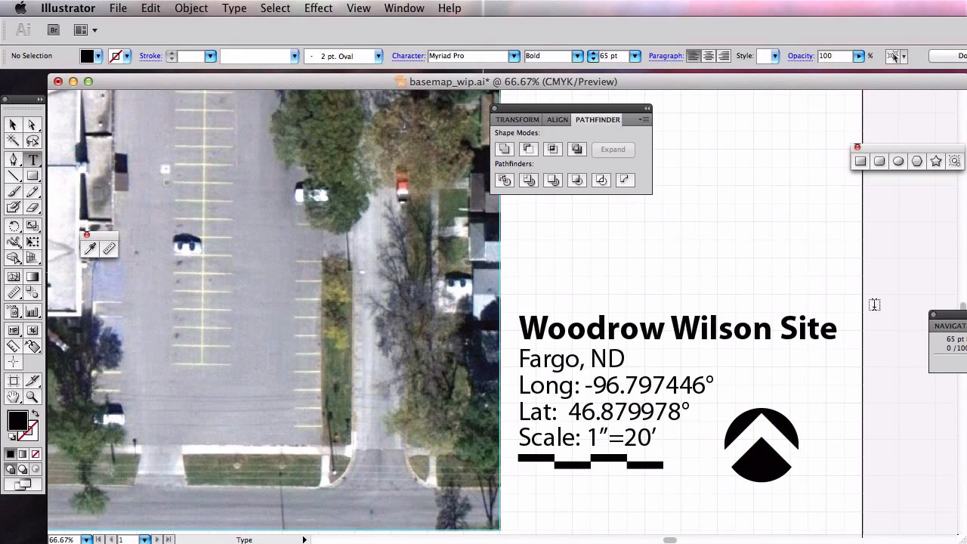
{"action": "left_click", "coordinate": [756, 267]}
{"action": "type", "text": "N"}
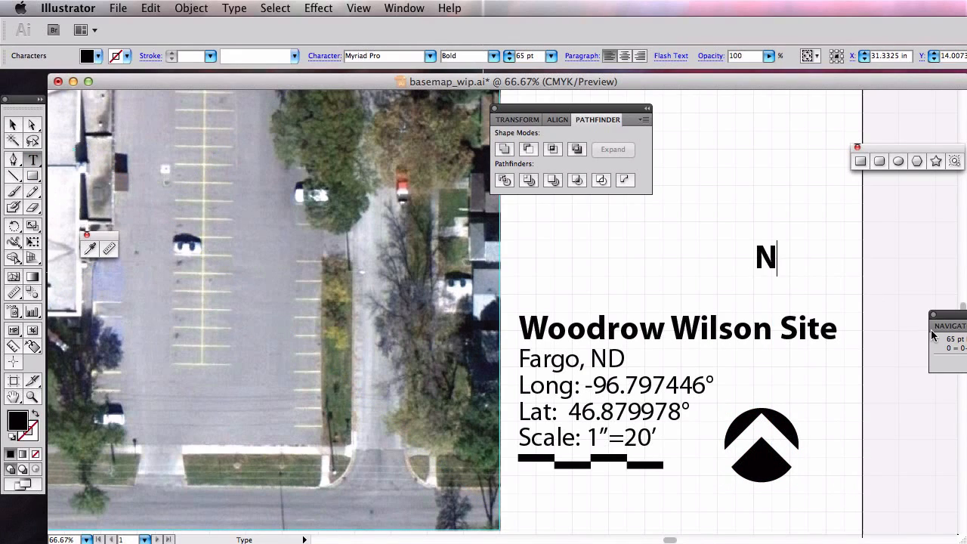
{"action": "double_click", "coordinate": [766, 256]}
{"action": "double_click", "coordinate": [17, 423]}
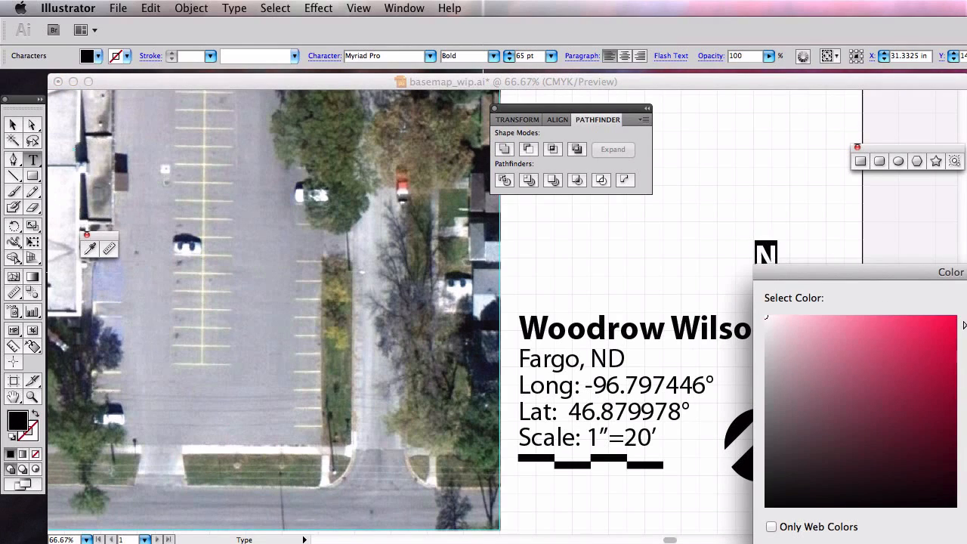
{"action": "key", "text": "Return"}
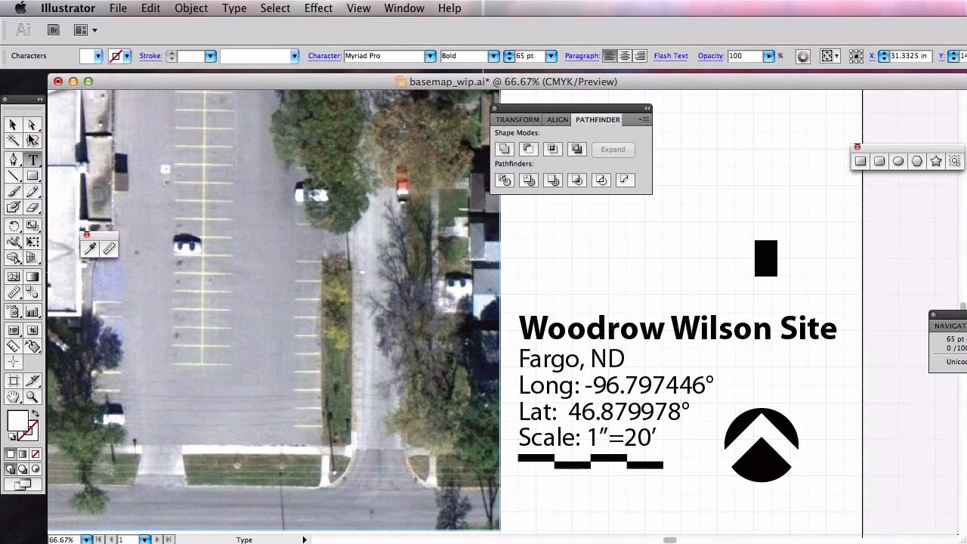
Try other shades for the letter N in the color picker and return its fill to white, FFFFFF
{"action": "left_click", "coordinate": [13, 124]}
{"action": "double_click", "coordinate": [766, 259]}
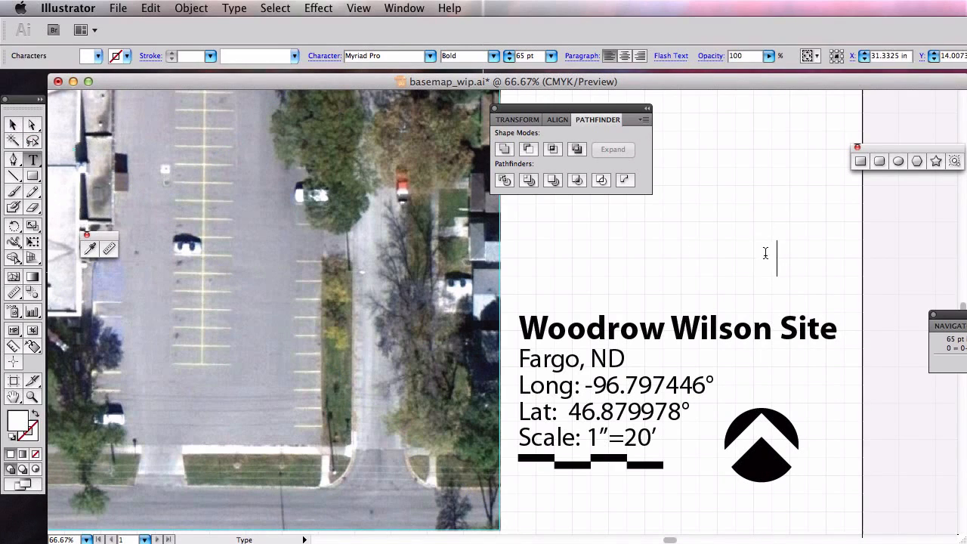
{"action": "double_click", "coordinate": [766, 254]}
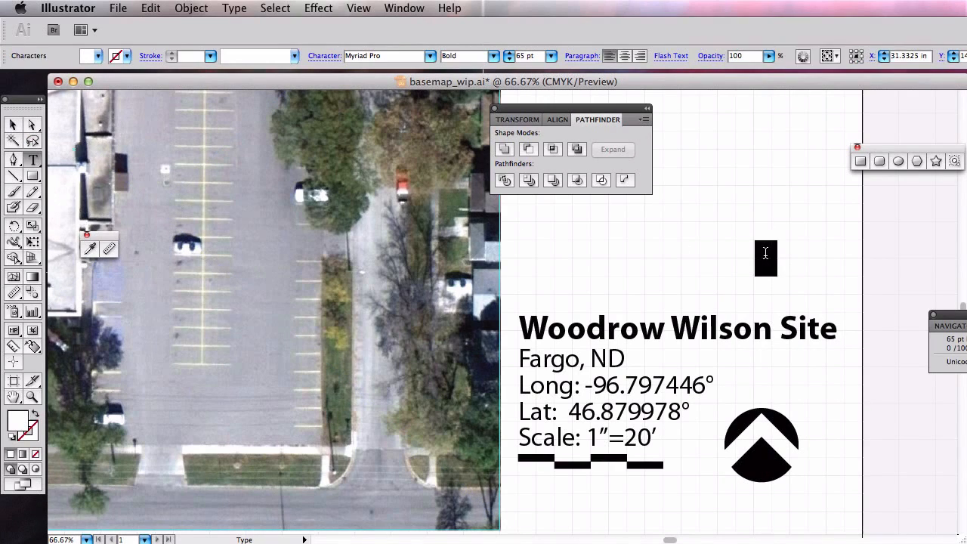
{"action": "double_click", "coordinate": [19, 423]}
{"action": "left_click_drag", "start_coordinate": [885, 274], "coordinate": [567, 211]}
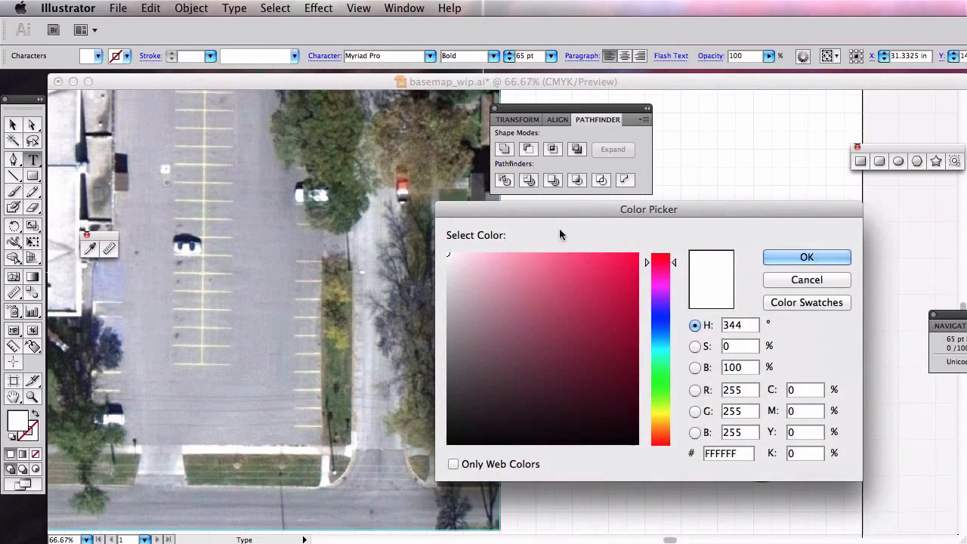
{"action": "left_click_drag", "start_coordinate": [521, 328], "coordinate": [588, 303]}
{"action": "left_click_drag", "start_coordinate": [598, 269], "coordinate": [447, 253]}
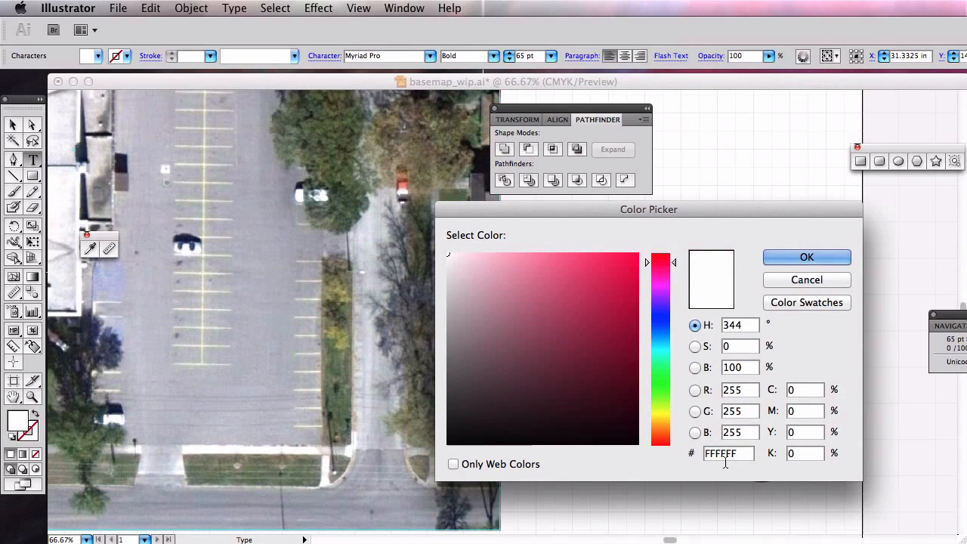
{"action": "left_click", "coordinate": [820, 257]}
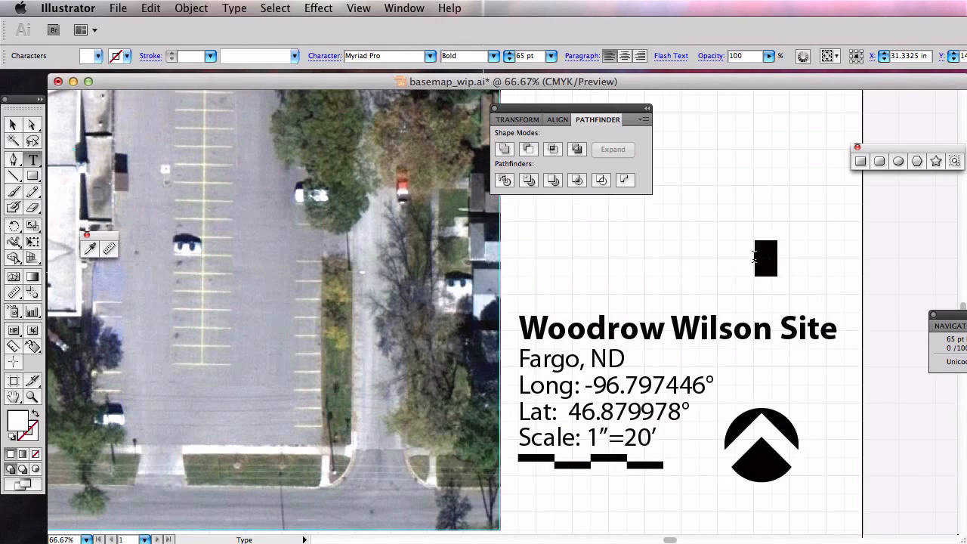
Move the white N onto the lower black wedge of the north arrow
{"action": "key", "text": "v"}
{"action": "left_click", "coordinate": [755, 257]}
{"action": "left_click_drag", "start_coordinate": [768, 257], "coordinate": [764, 468]}
{"action": "left_click", "coordinate": [831, 504]}
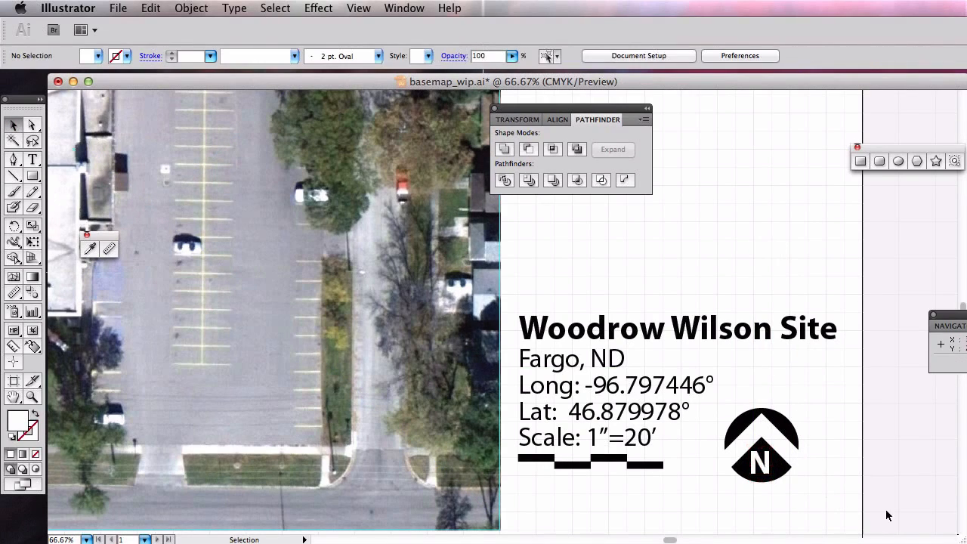
Convert the N in the north arrow to outlines
{"action": "left_click", "coordinate": [771, 469]}
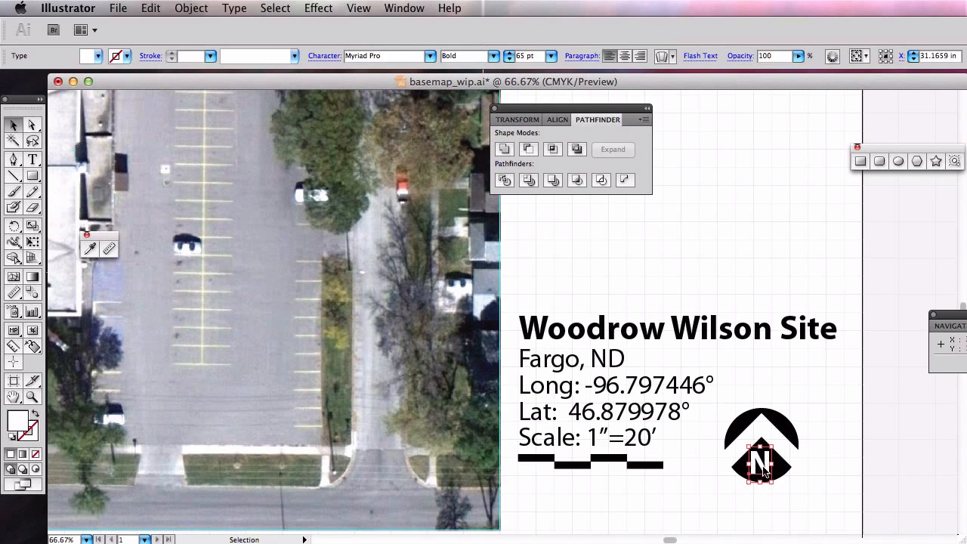
{"action": "right_click", "coordinate": [763, 468]}
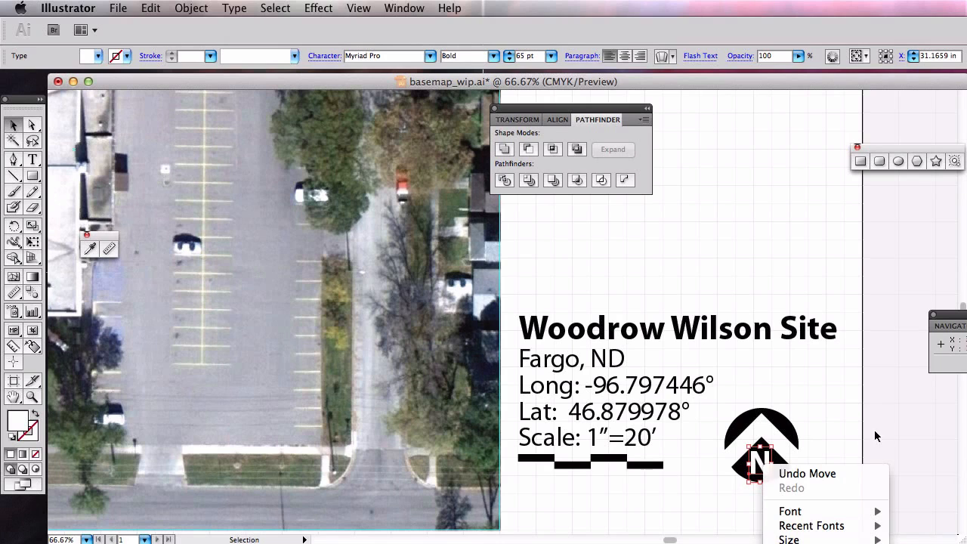
{"action": "left_click", "coordinate": [866, 460]}
{"action": "scroll", "coordinate": [876, 457], "scroll_direction": "down", "scroll_amount": 5}
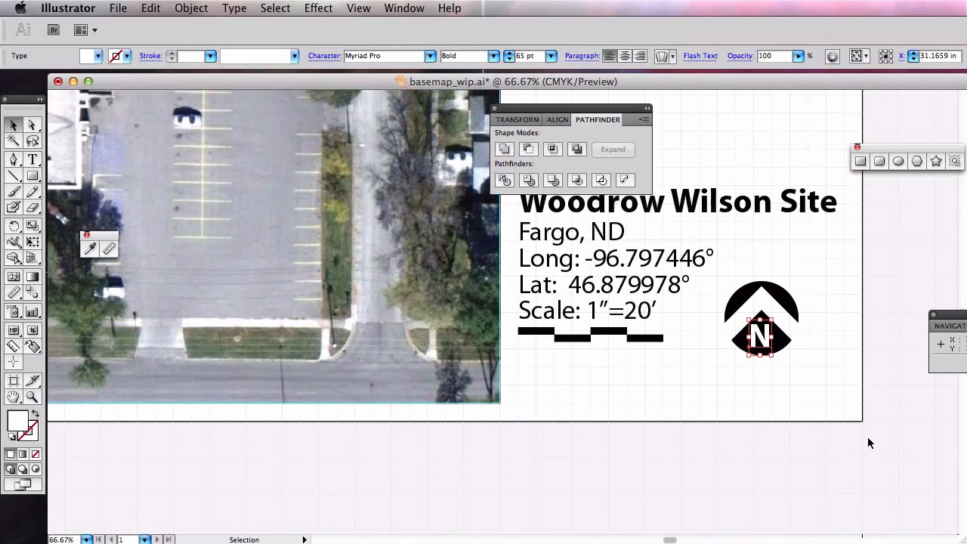
{"action": "right_click", "coordinate": [763, 303]}
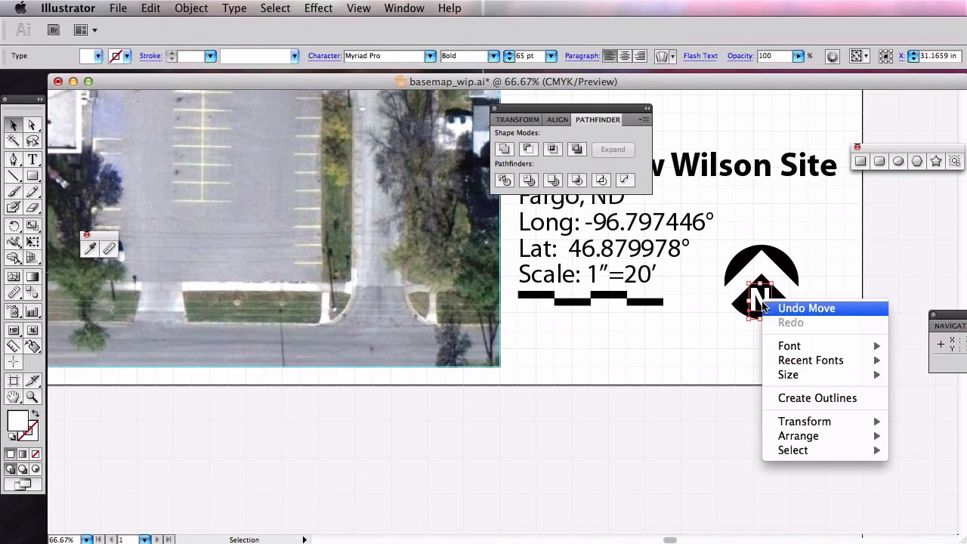
{"action": "left_click", "coordinate": [816, 396]}
{"action": "left_click", "coordinate": [801, 344]}
Try to intersect the outlined N with the whole north arrow group using Pathfinder
{"action": "left_click", "coordinate": [32, 396]}
{"action": "left_click_drag", "start_coordinate": [671, 213], "coordinate": [857, 349]}
{"action": "left_click", "coordinate": [13, 124]}
{"action": "left_click_drag", "start_coordinate": [498, 399], "coordinate": [509, 403]}
{"action": "left_click", "coordinate": [765, 465]}
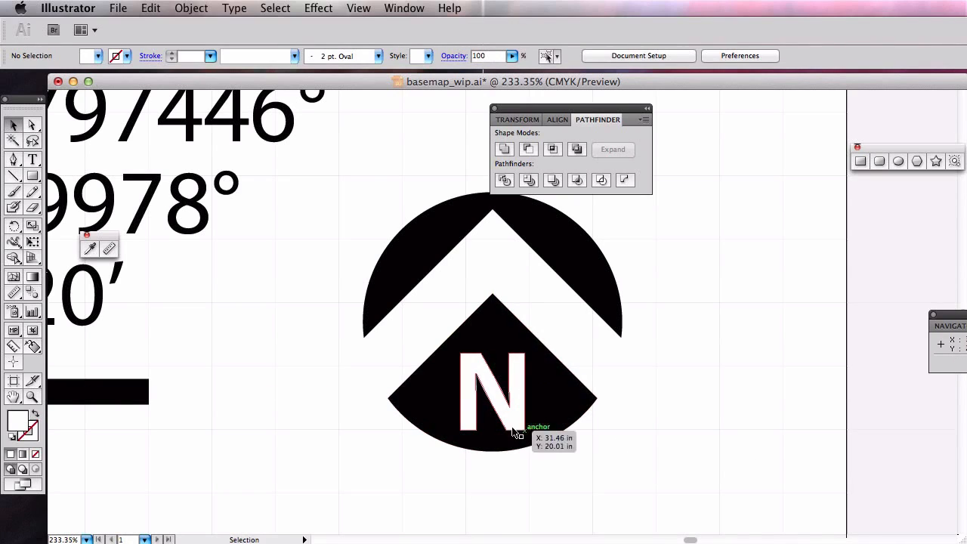
{"action": "left_click", "coordinate": [512, 422]}
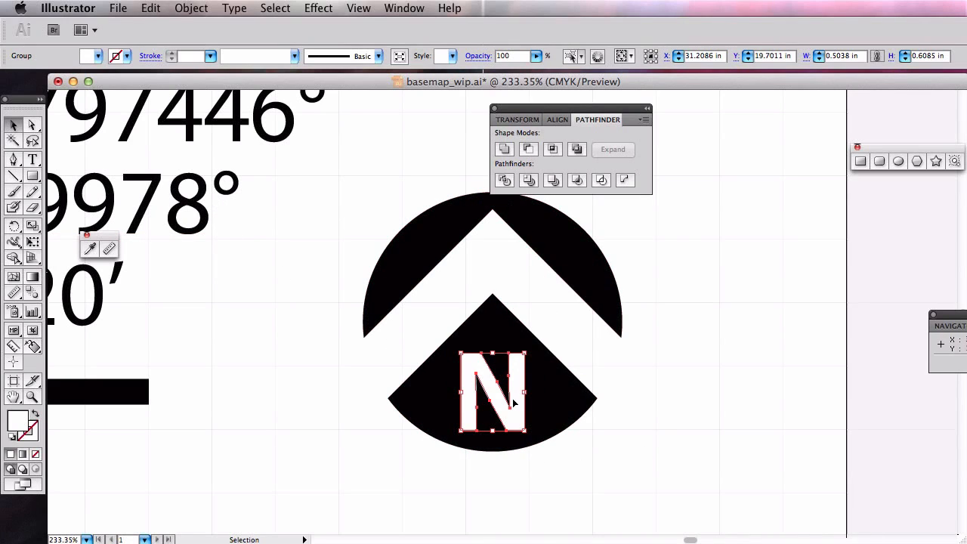
{"action": "left_click", "coordinate": [559, 427]}
{"action": "left_click", "coordinate": [521, 426], "text": "shift"}
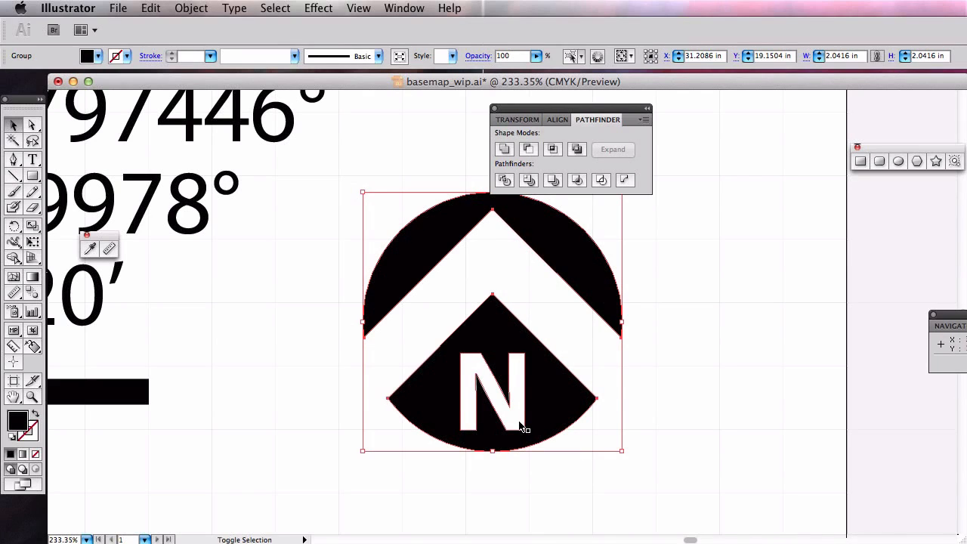
{"action": "left_click", "coordinate": [552, 148]}
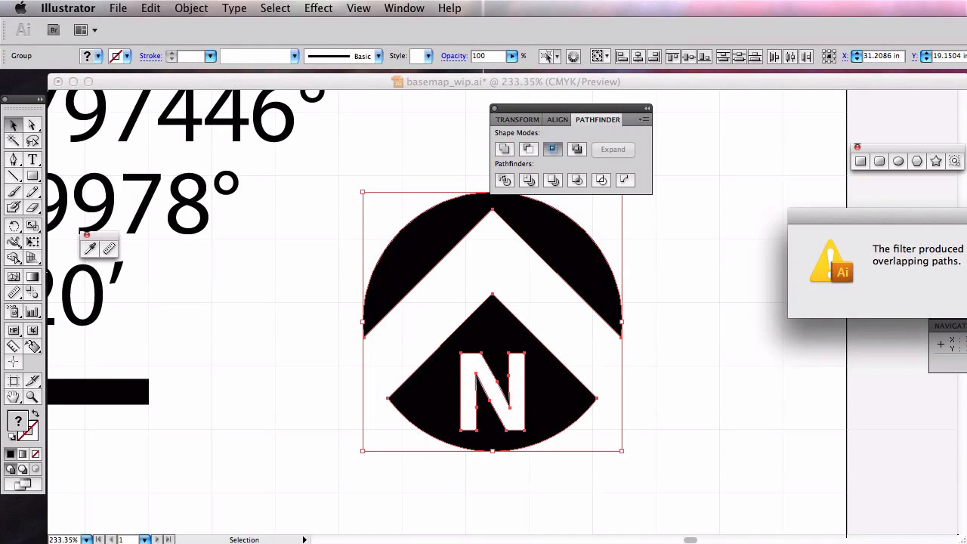
{"action": "key", "text": "Return"}
{"action": "left_click", "coordinate": [692, 327]}
Ungroup the north arrow's upper and lower black pieces
{"action": "left_click", "coordinate": [508, 333]}
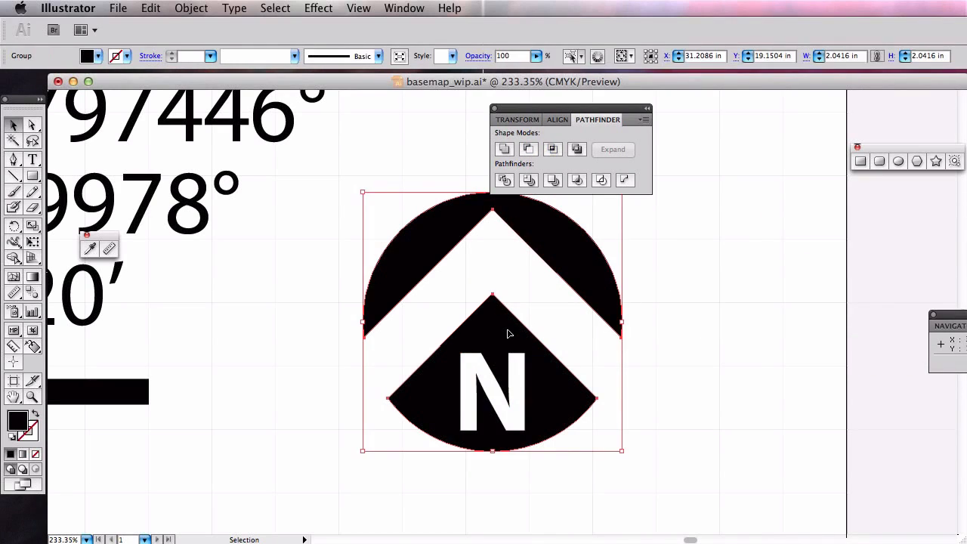
{"action": "right_click", "coordinate": [509, 333]}
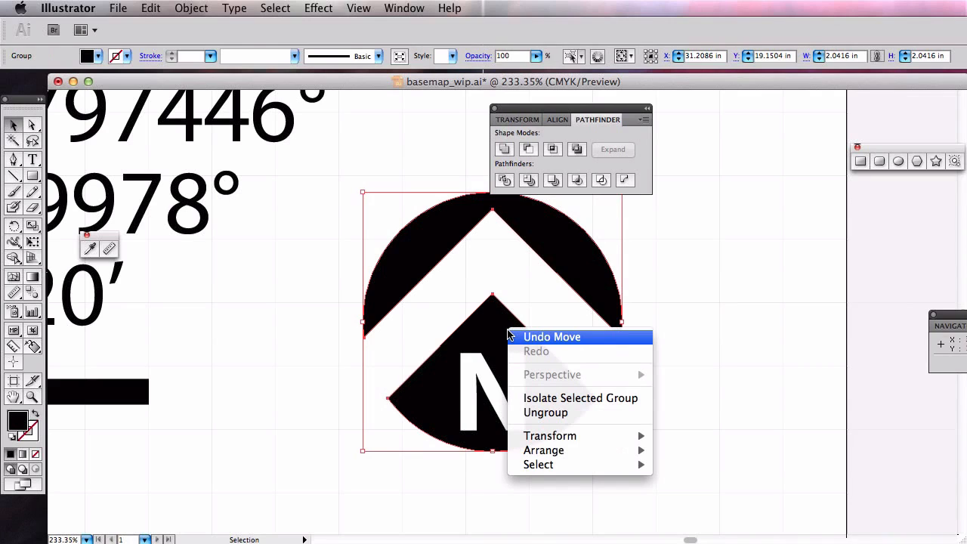
{"action": "left_click", "coordinate": [546, 413]}
{"action": "left_click", "coordinate": [669, 405]}
Move the lower wedge away from the upper piece as a test and undo the move
{"action": "left_click", "coordinate": [524, 339]}
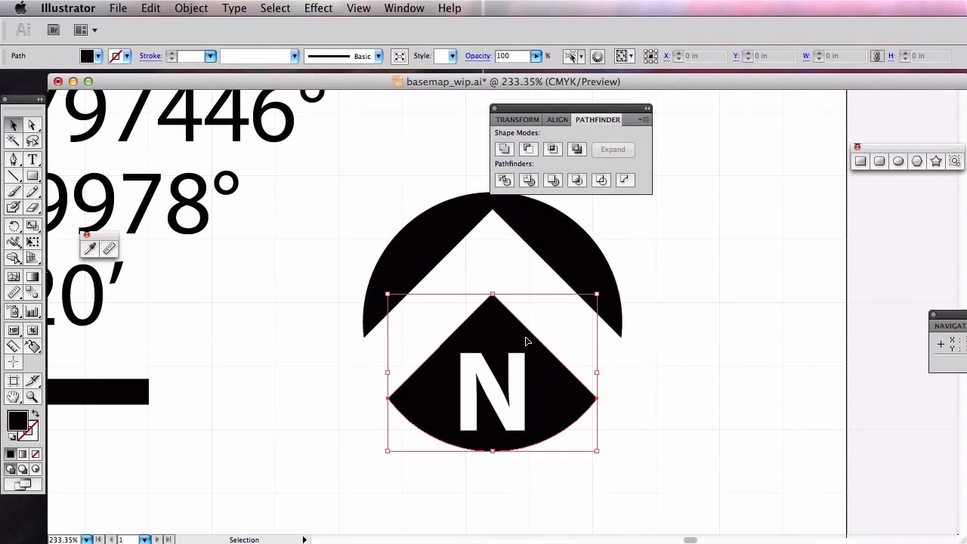
{"action": "left_click_drag", "start_coordinate": [531, 348], "coordinate": [608, 384]}
{"action": "left_click", "coordinate": [151, 7]}
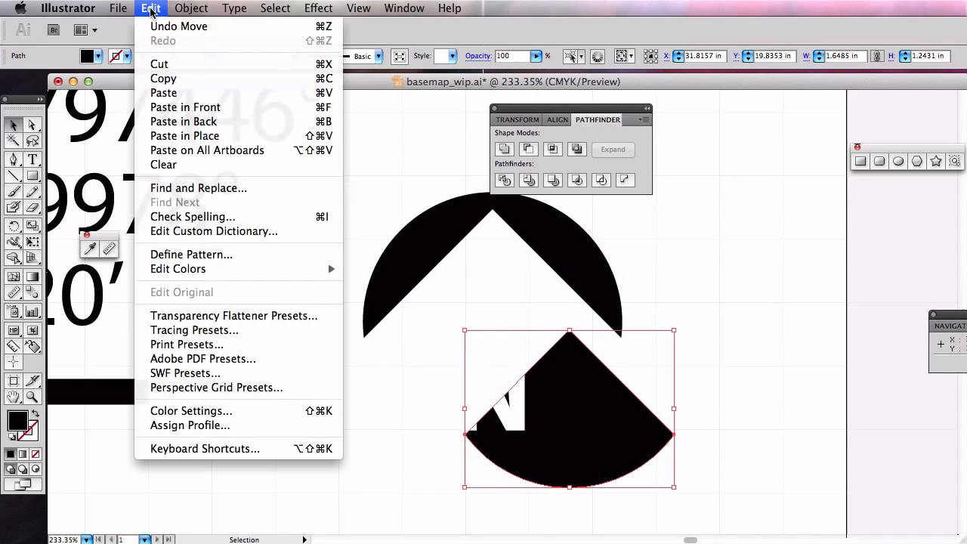
{"action": "left_click", "coordinate": [189, 27]}
Undo a trial Intersect of the N and the lower wedge and cut the N out of the wedge with Minus Front
{"action": "left_click", "coordinate": [516, 403]}
{"action": "left_click", "coordinate": [570, 397], "text": "shift"}
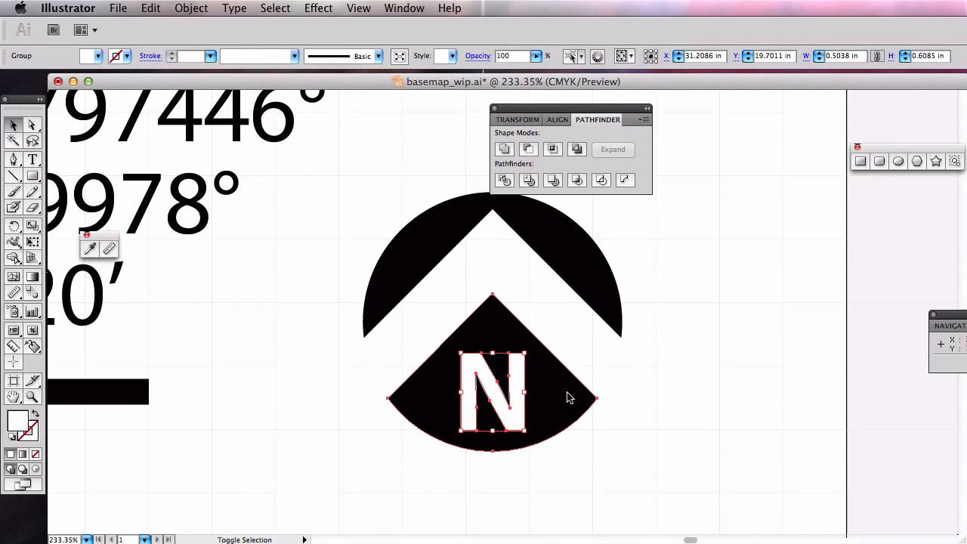
{"action": "left_click", "coordinate": [553, 148]}
{"action": "left_click", "coordinate": [151, 8]}
{"action": "left_click", "coordinate": [159, 26]}
{"action": "left_click", "coordinate": [528, 148]}
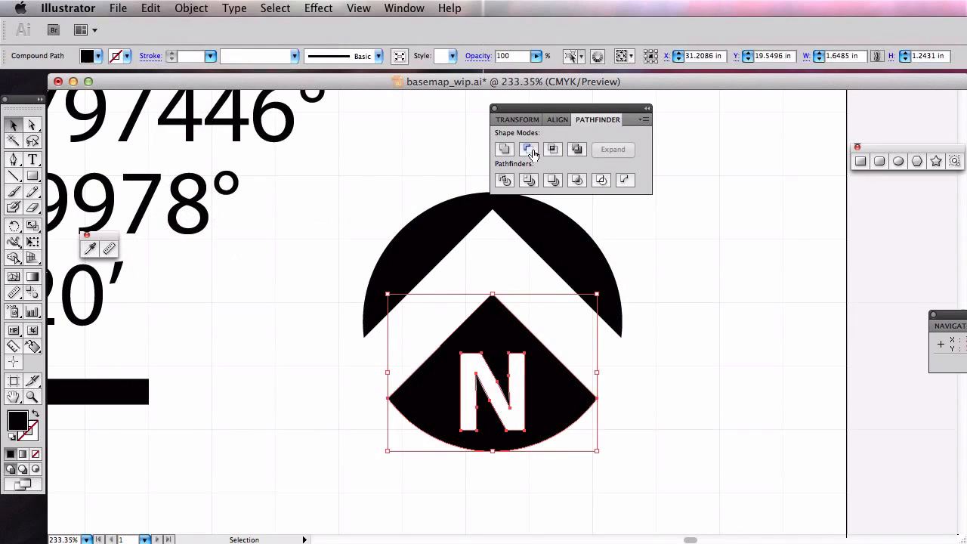
Move the wedge with the N cutout aside to test it and undo the move
{"action": "left_click", "coordinate": [693, 410]}
{"action": "mouse_move", "coordinate": [556, 432]}
{"action": "left_mouse_down"}
{"action": "mouse_move", "coordinate": [639, 353]}
{"action": "mouse_move", "coordinate": [553, 429]}
{"action": "left_mouse_up"}
{"action": "left_click", "coordinate": [741, 330]}
{"action": "key", "text": "super+z"}
{"action": "key", "text": "super+z"}
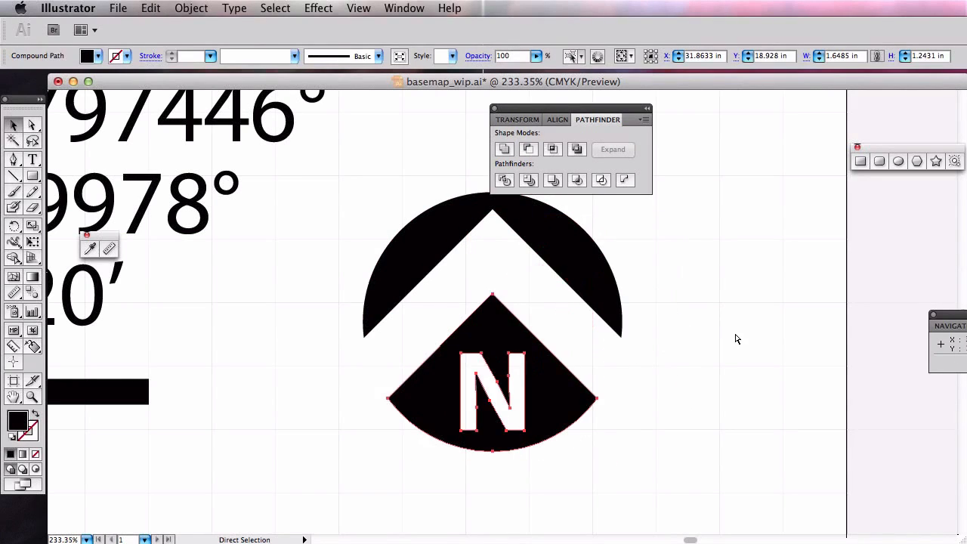
Move both north arrow pieces over the parking lot in the aerial photo to check the cutouts
{"action": "scroll", "coordinate": [729, 340], "scroll_direction": "down", "scroll_amount": 5}
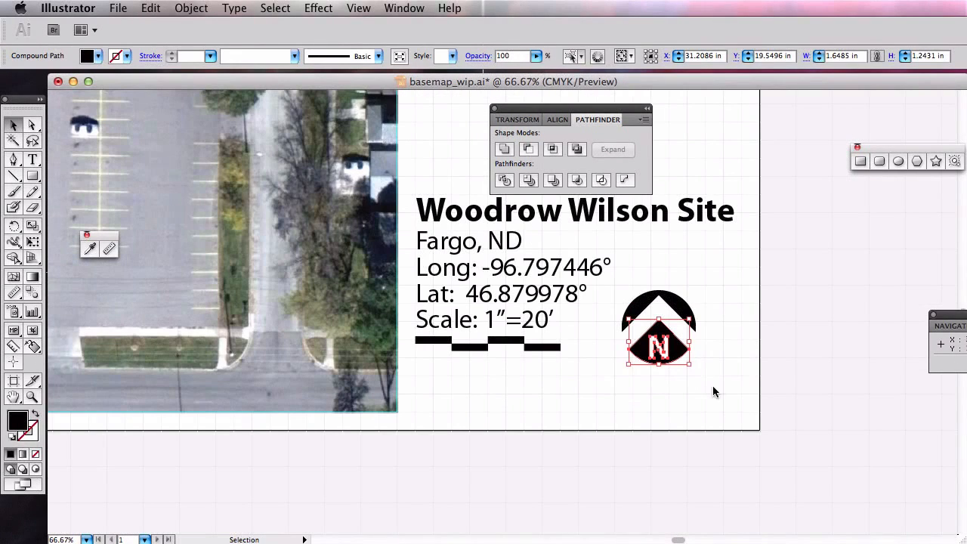
{"action": "left_click_drag", "start_coordinate": [714, 391], "coordinate": [609, 281]}
{"action": "left_click", "coordinate": [706, 393]}
{"action": "left_click", "coordinate": [672, 352]}
{"action": "left_click", "coordinate": [684, 306], "text": "shift"}
{"action": "left_click_drag", "start_coordinate": [684, 306], "coordinate": [185, 237]}
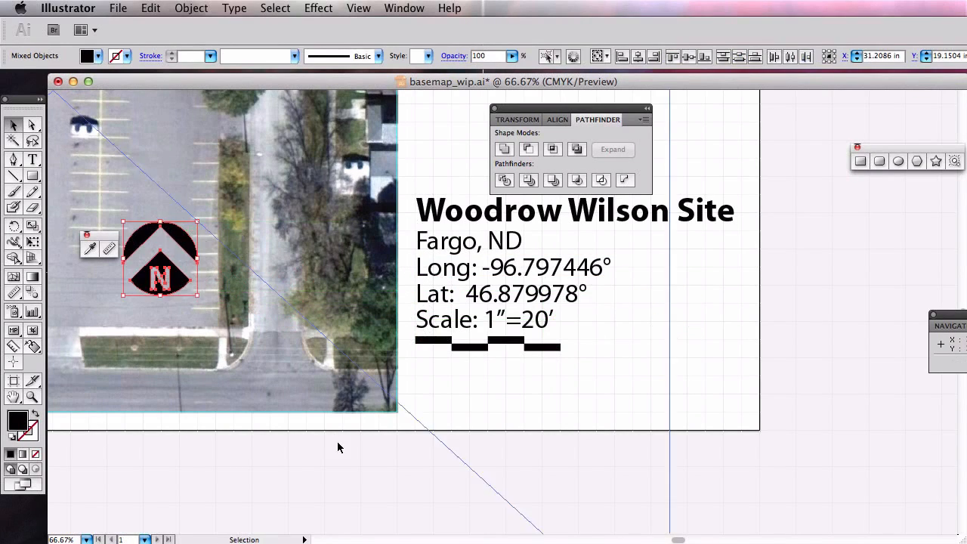
{"action": "left_click", "coordinate": [521, 390]}
Shift both north arrow pieces across the aerial photo and bring them back beside the scale bar
{"action": "left_click", "coordinate": [172, 269]}
{"action": "left_click", "coordinate": [183, 240], "text": "shift"}
{"action": "left_click_drag", "start_coordinate": [183, 240], "coordinate": [256, 277]}
{"action": "left_click_drag", "start_coordinate": [250, 325], "coordinate": [650, 344]}
{"action": "left_click", "coordinate": [717, 386]}
Group the lower N wedge with the upper piece of the north arrow
{"action": "left_click_drag", "start_coordinate": [721, 380], "coordinate": [665, 306]}
{"action": "left_click", "coordinate": [697, 380]}
{"action": "left_click", "coordinate": [656, 334]}
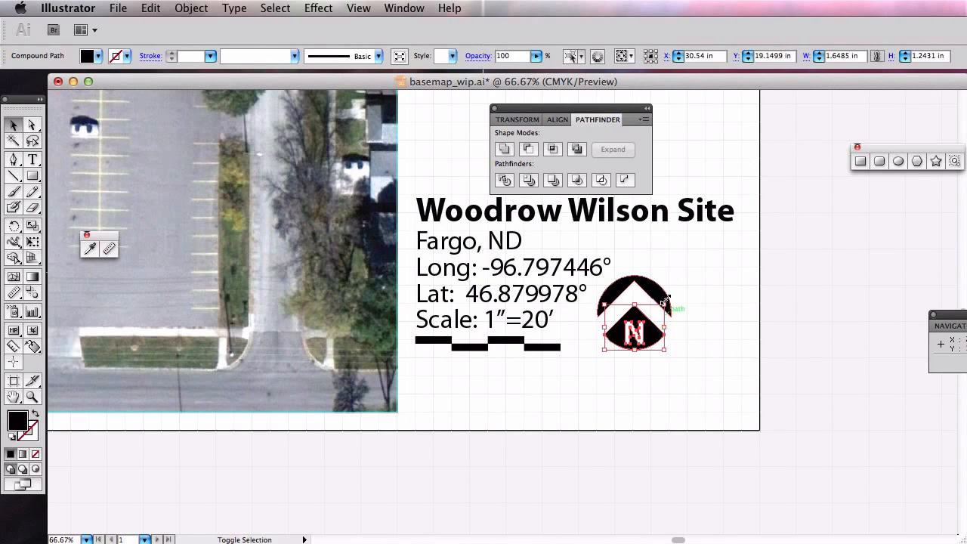
{"action": "left_click", "coordinate": [659, 294], "text": "shift"}
{"action": "right_click", "coordinate": [658, 294]}
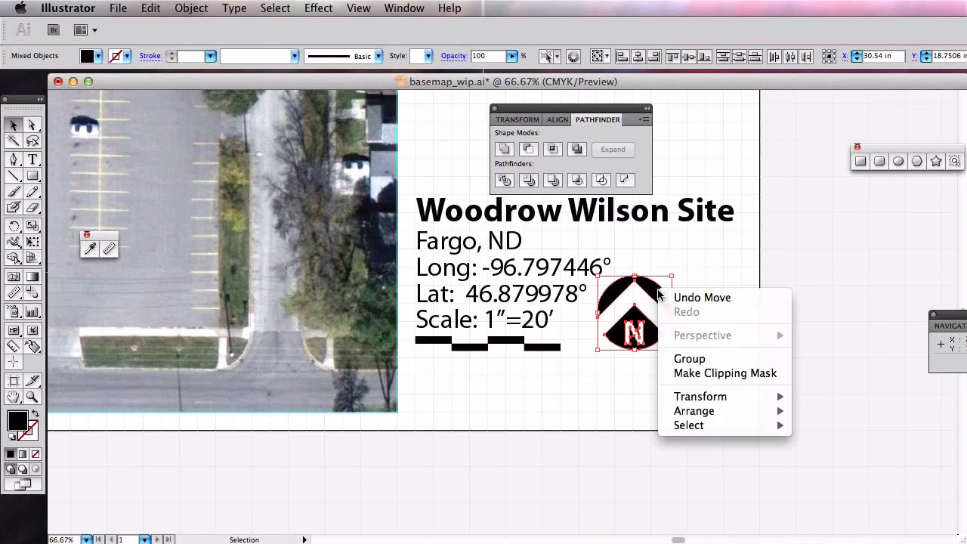
{"action": "left_click", "coordinate": [690, 359]}
{"action": "left_click", "coordinate": [651, 366]}
Scale the grouped north arrow down to about two-thirds of its size and place it next to the scale bar's end
{"action": "left_click", "coordinate": [647, 334]}
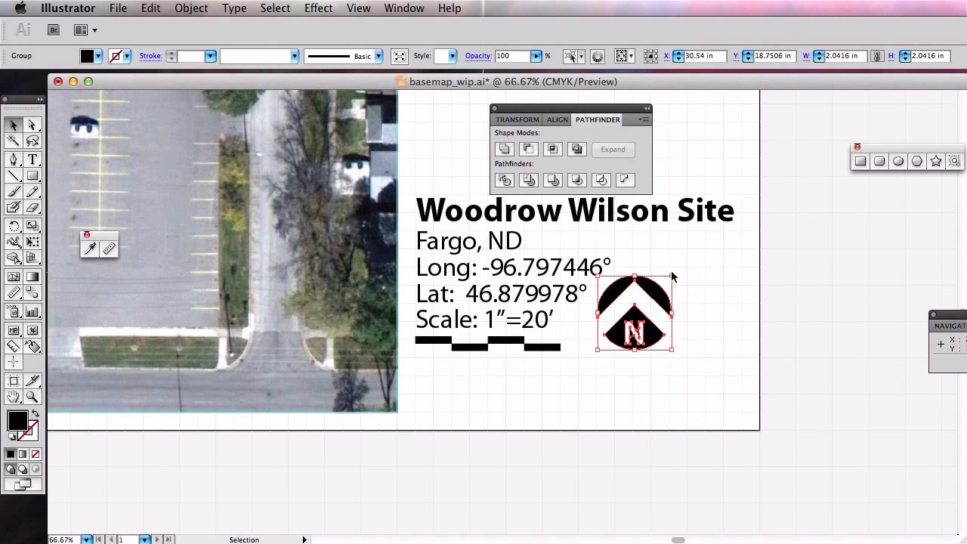
{"action": "left_click_drag", "start_coordinate": [672, 278], "coordinate": [648, 299]}
{"action": "left_click_drag", "start_coordinate": [636, 339], "coordinate": [616, 352]}
{"action": "left_click", "coordinate": [789, 402]}
{"action": "key", "text": "space"}
{"action": "left_click_drag", "start_coordinate": [705, 356], "coordinate": [839, 471]}
{"action": "scroll", "coordinate": [630, 370], "scroll_direction": "down", "scroll_amount": 3}
{"action": "key", "text": "space"}
{"action": "left_click_drag", "start_coordinate": [630, 370], "coordinate": [674, 414]}
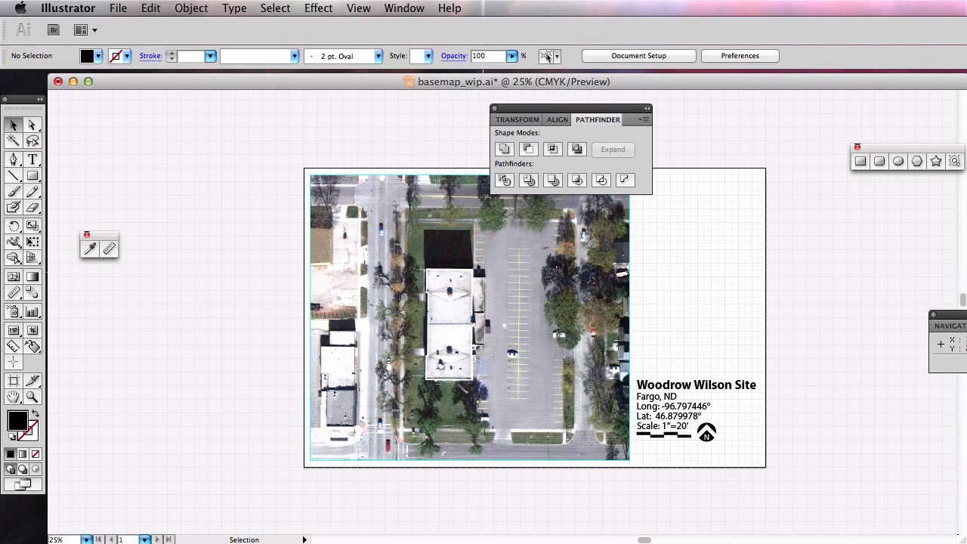
Switch to the browser in Parallels Desktop and open Google Imagery Permissions from the class notes, continuing to its Permissions Tool
{"action": "scroll", "coordinate": [238, 95], "scroll_direction": "down", "scroll_amount": 2}
{"action": "key", "text": "super+a"}
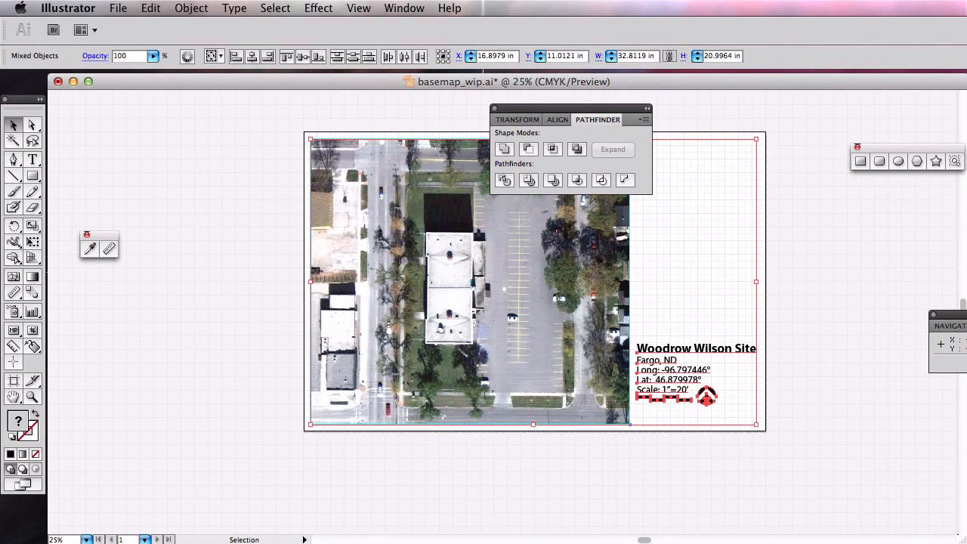
{"action": "key", "text": "super+Tab"}
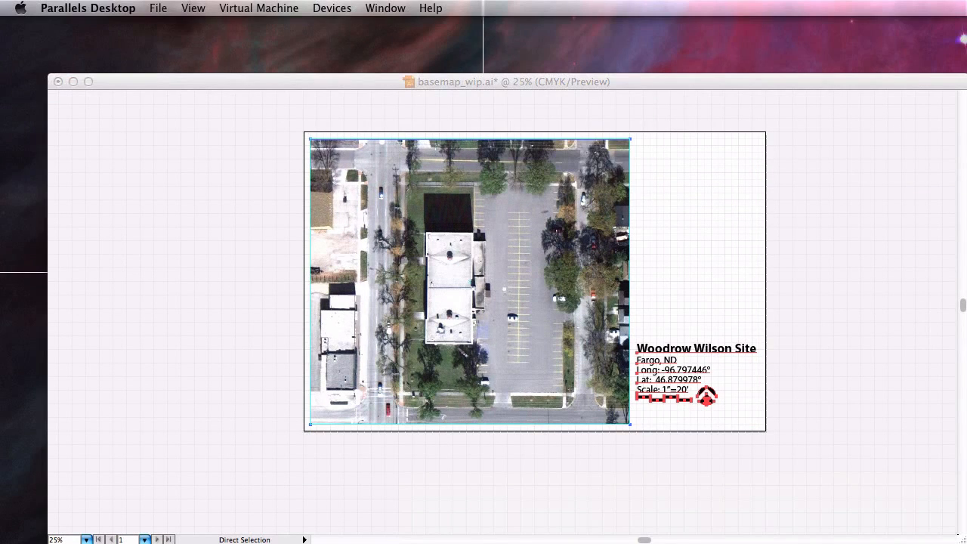
{"action": "left_click_drag", "start_coordinate": [937, 541], "coordinate": [683, 17]}
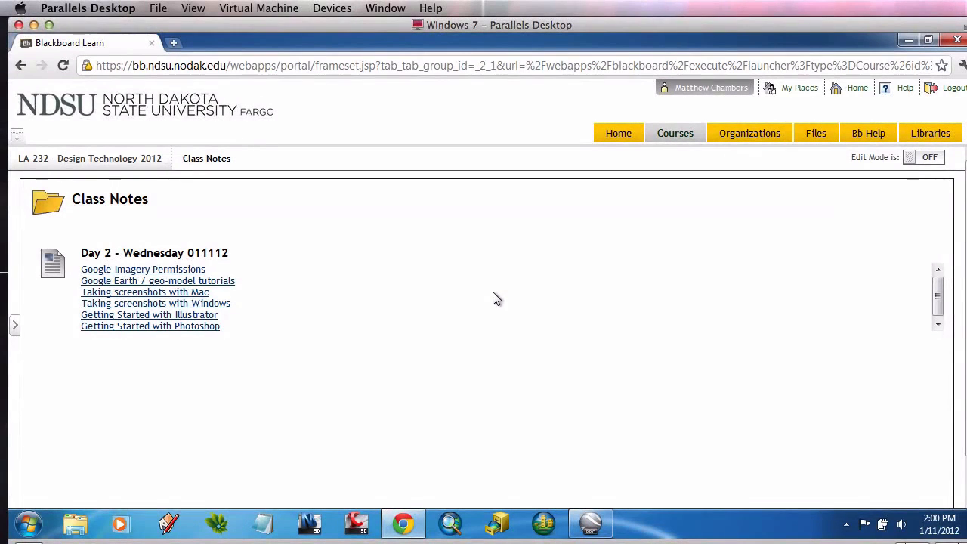
{"action": "left_click", "coordinate": [194, 270]}
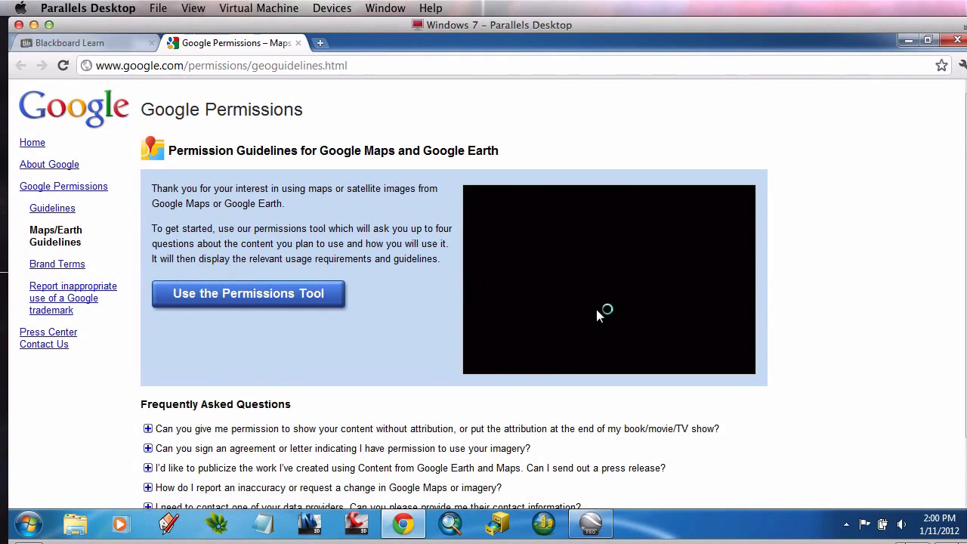
{"action": "left_click", "coordinate": [300, 297]}
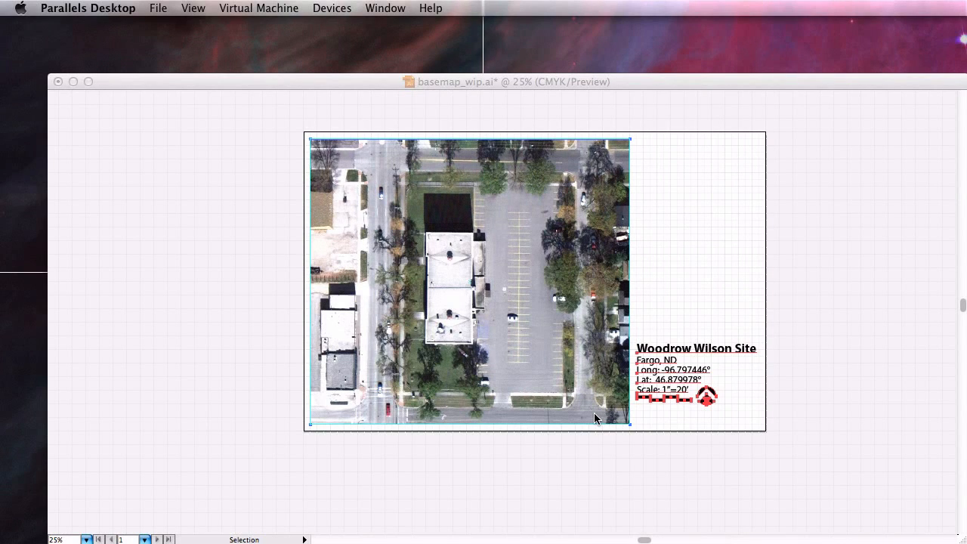
Return to Illustrator, deselect everything in basemap_wip.ai and park the Pathfinder panel clear of the artboard
{"action": "left_click", "coordinate": [629, 456]}
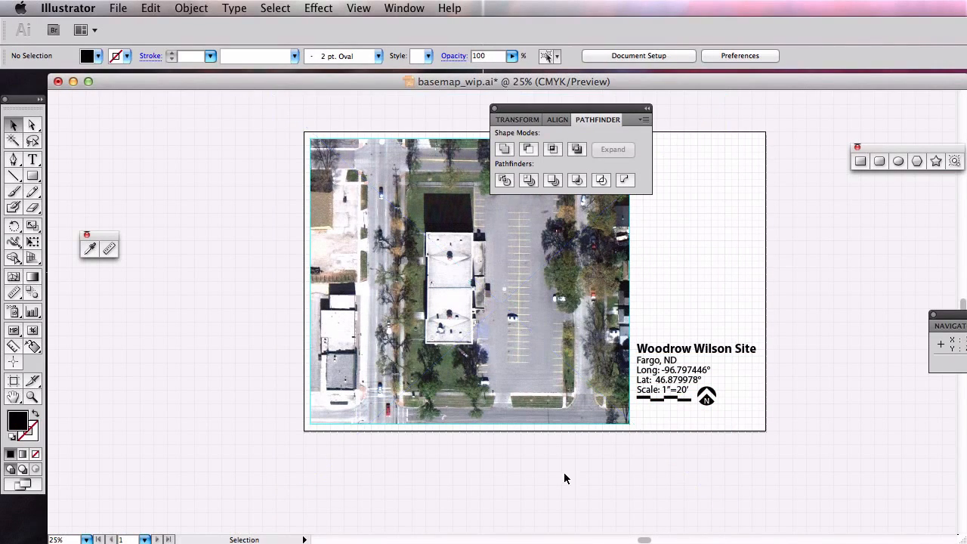
{"action": "left_click_drag", "start_coordinate": [606, 112], "coordinate": [197, 135]}
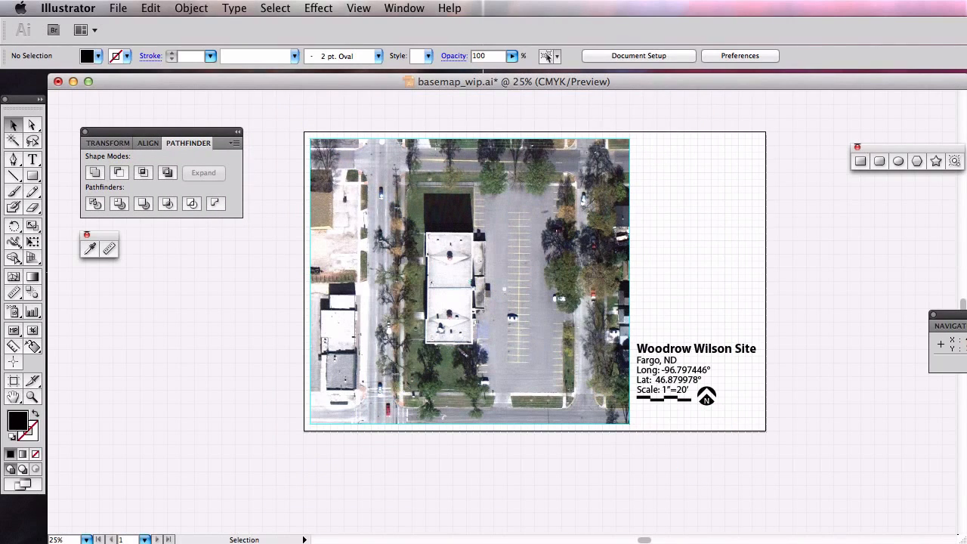
{"action": "left_click", "coordinate": [966, 113]}
Uncover the desktop and preview the Google_Earth_Logo.png file
{"action": "left_click_drag", "start_coordinate": [738, 81], "coordinate": [717, 443]}
{"action": "left_click", "coordinate": [878, 529]}
{"action": "left_click", "coordinate": [719, 444]}
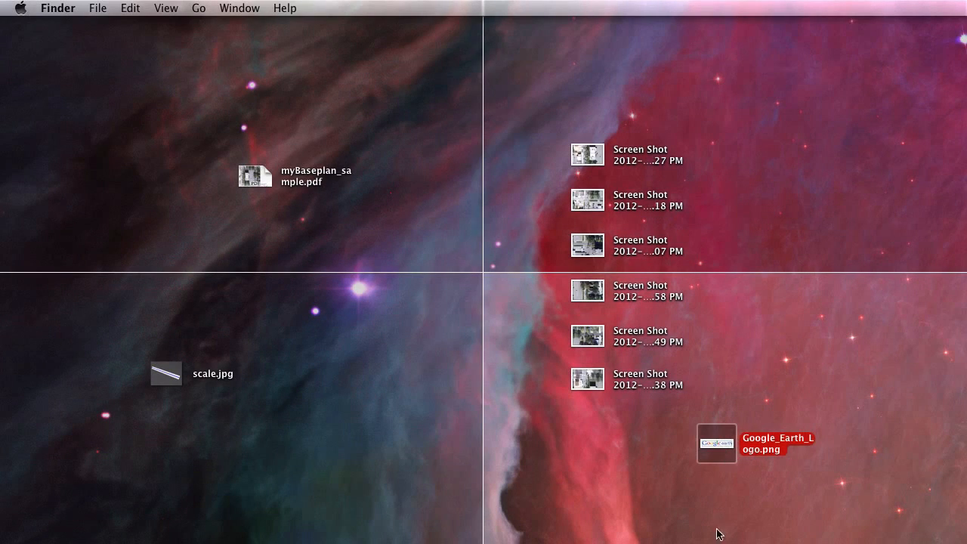
{"action": "key", "text": "space"}
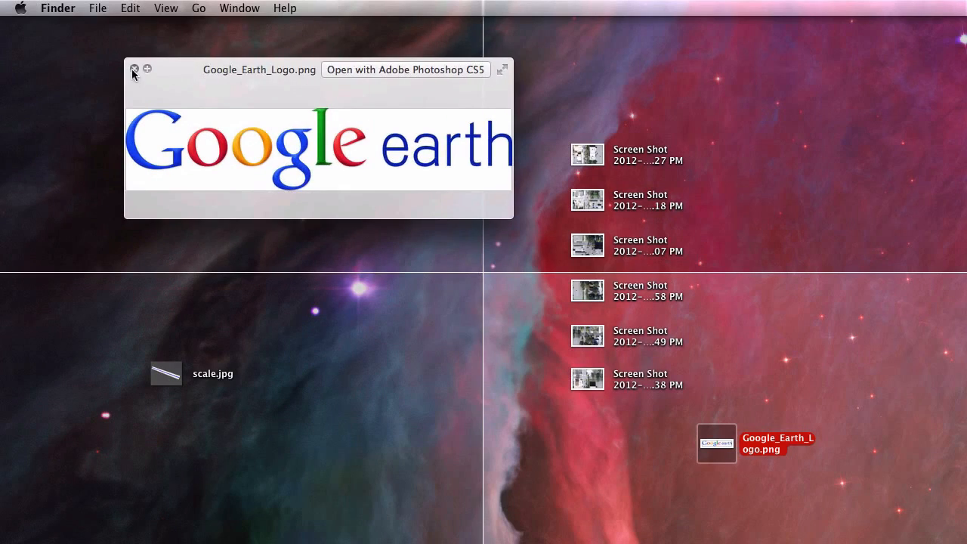
{"action": "left_click", "coordinate": [135, 69]}
Shrink the basemap_wip.ai window and arrange it so the Google_Earth_Logo.png file sits uncovered on the desktop beside it
{"action": "left_click", "coordinate": [893, 443]}
{"action": "left_click_drag", "start_coordinate": [869, 543], "coordinate": [814, 81]}
{"action": "left_click_drag", "start_coordinate": [964, 533], "coordinate": [765, 539]}
{"action": "left_click", "coordinate": [793, 442]}
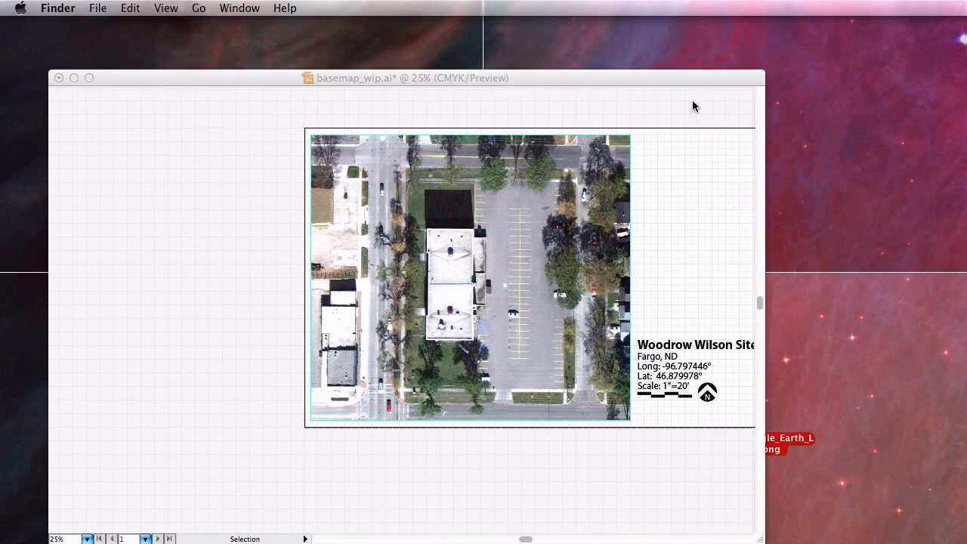
{"action": "left_click_drag", "start_coordinate": [593, 83], "coordinate": [583, 83]}
{"action": "left_click_drag", "start_coordinate": [678, 76], "coordinate": [584, 275]}
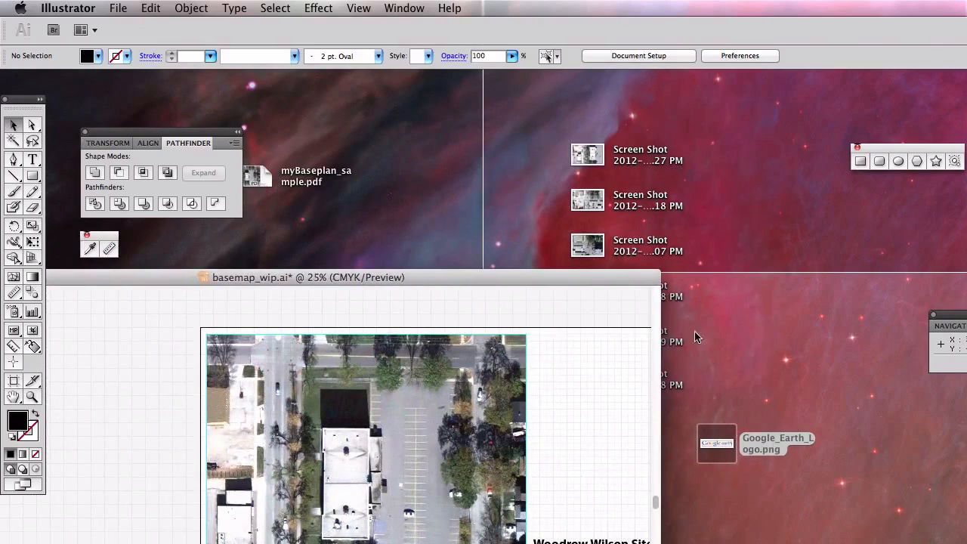
{"action": "left_click_drag", "start_coordinate": [714, 439], "coordinate": [844, 414]}
{"action": "left_click_drag", "start_coordinate": [638, 277], "coordinate": [753, 81]}
Place Google_Earth_Logo.png from the desktop over the parking lot's lower end in the aerial photo and widen the document window again
{"action": "left_click_drag", "start_coordinate": [846, 417], "coordinate": [563, 393]}
{"action": "left_click", "coordinate": [609, 479]}
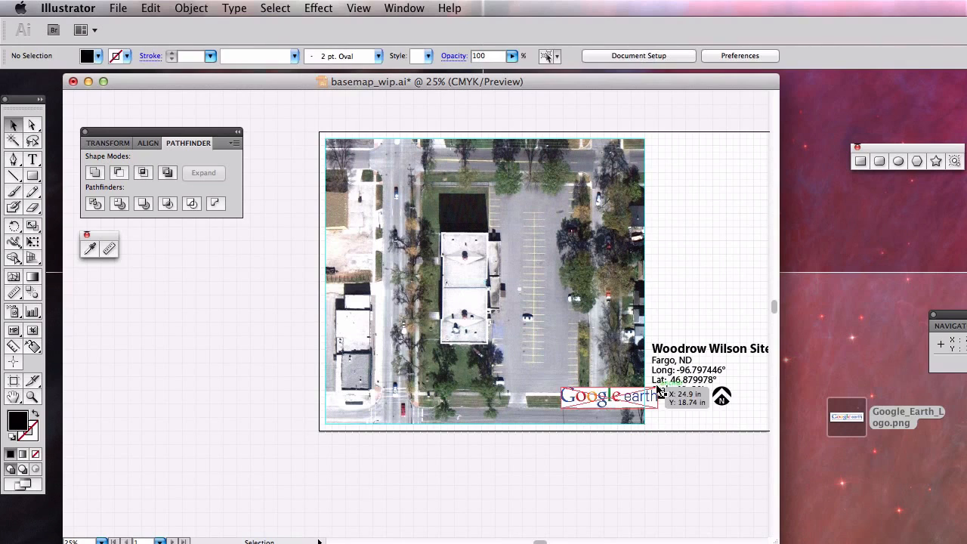
{"action": "left_click", "coordinate": [606, 401]}
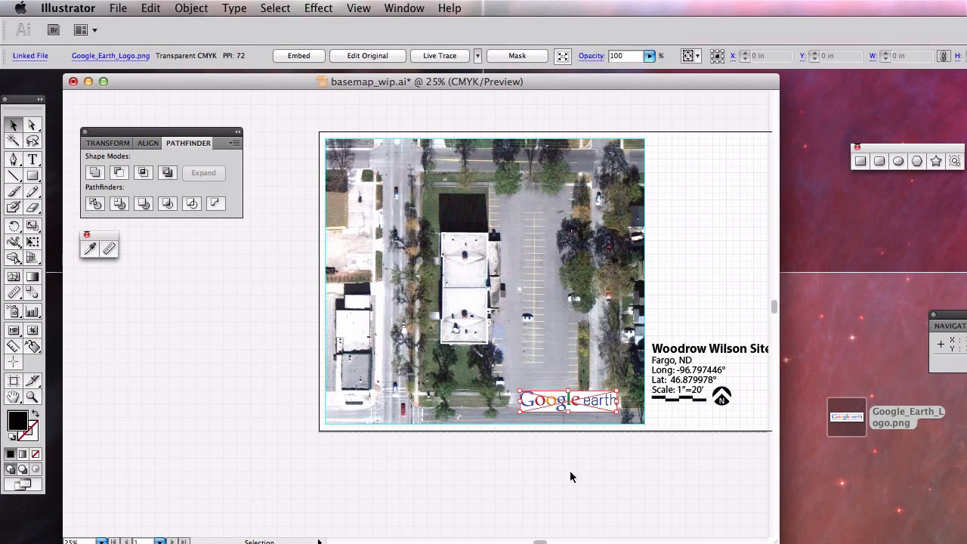
{"action": "left_click_drag", "start_coordinate": [776, 542], "coordinate": [966, 541]}
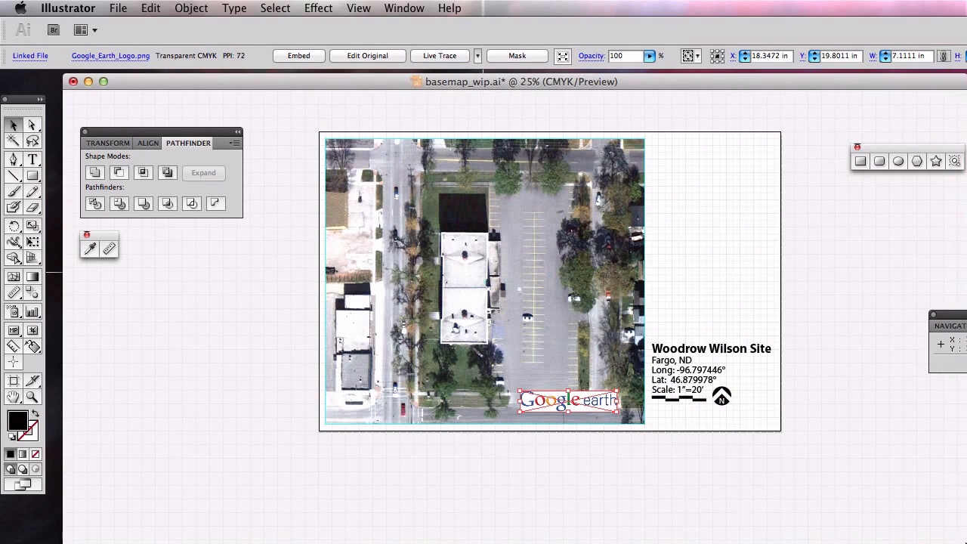
{"action": "left_click", "coordinate": [606, 472]}
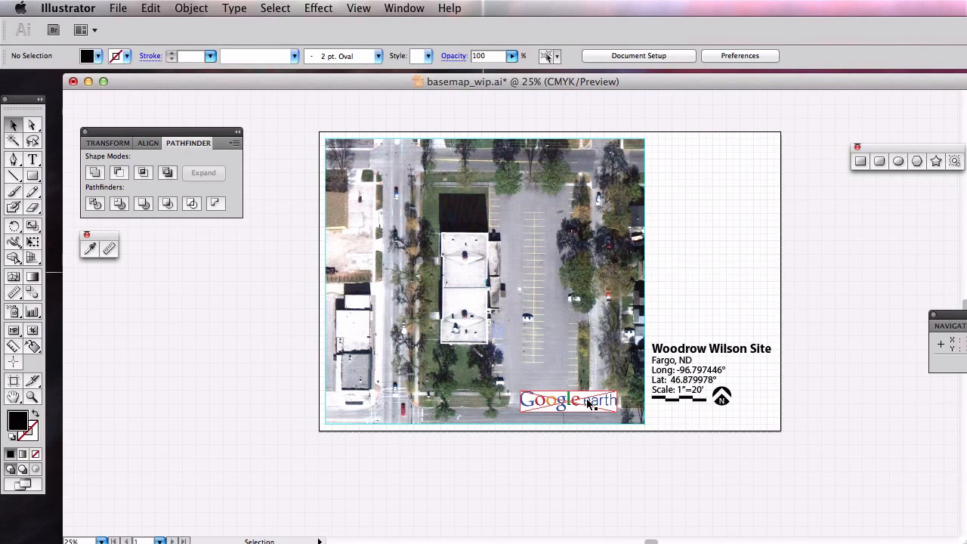
Set the Google Earth logo's blending mode to Multiply through its Appearance settings
{"action": "left_click", "coordinate": [396, 13]}
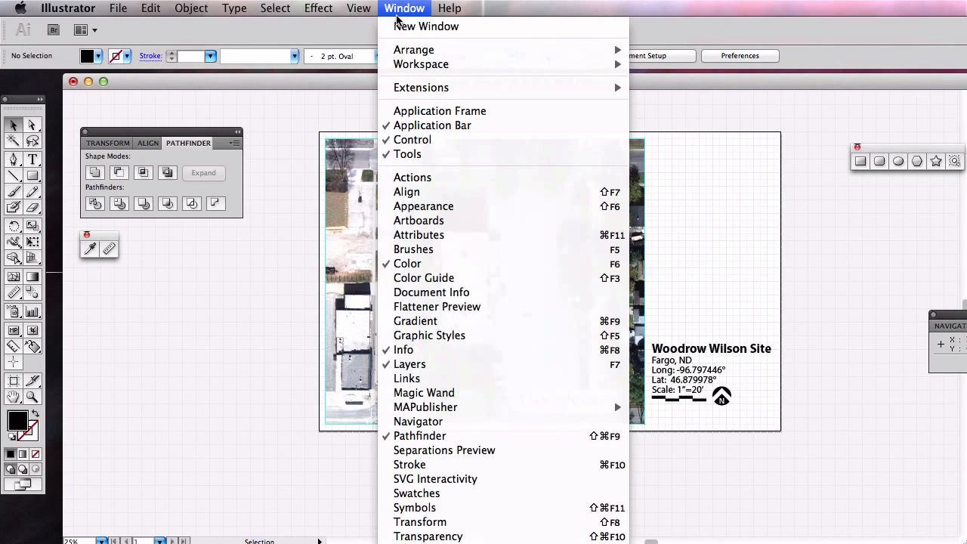
{"action": "left_click", "coordinate": [467, 206]}
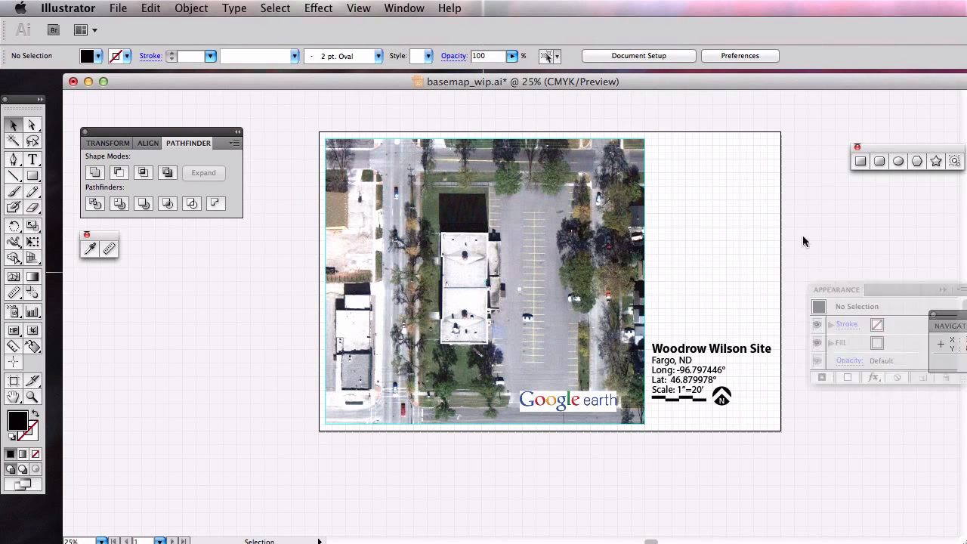
{"action": "left_click", "coordinate": [613, 403]}
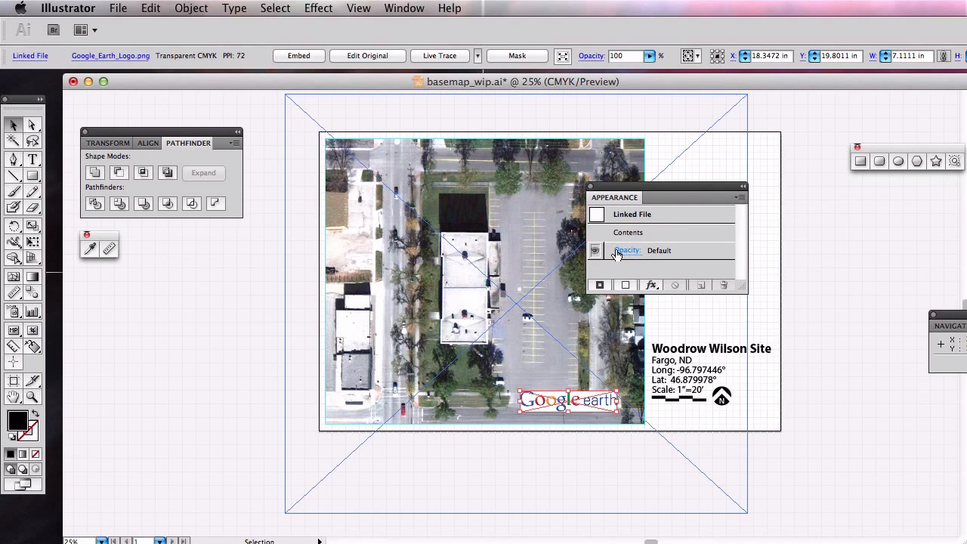
{"action": "left_click", "coordinate": [629, 254]}
{"action": "left_click", "coordinate": [629, 254]}
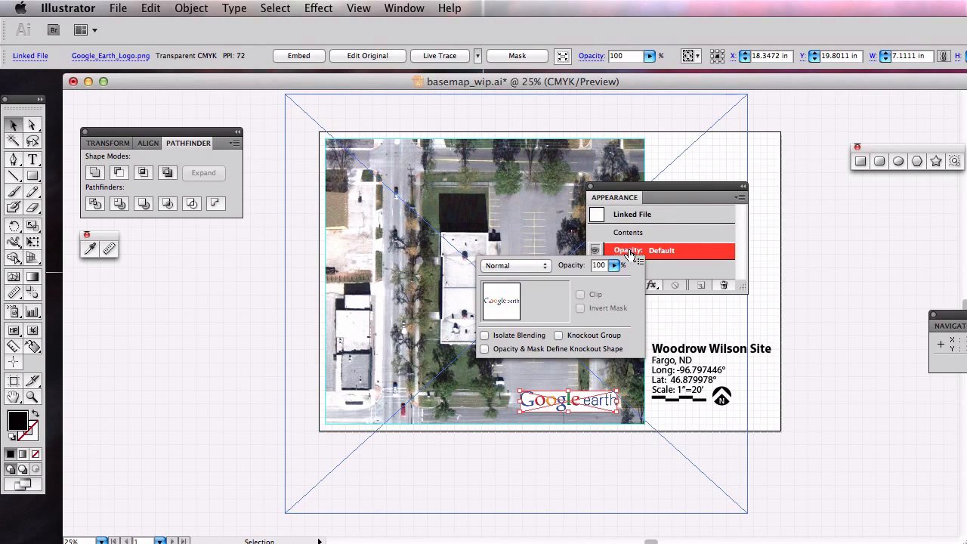
{"action": "left_click", "coordinate": [536, 269]}
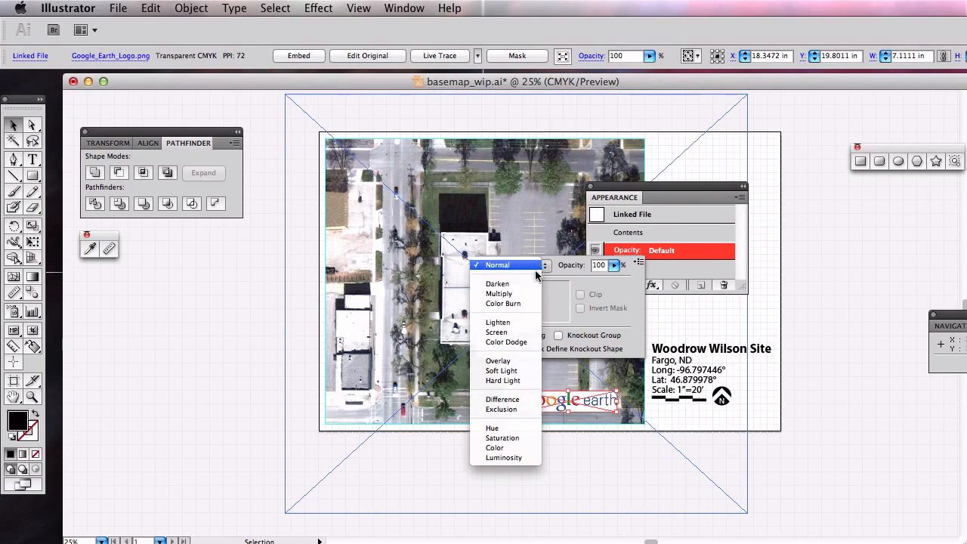
{"action": "left_click", "coordinate": [499, 293]}
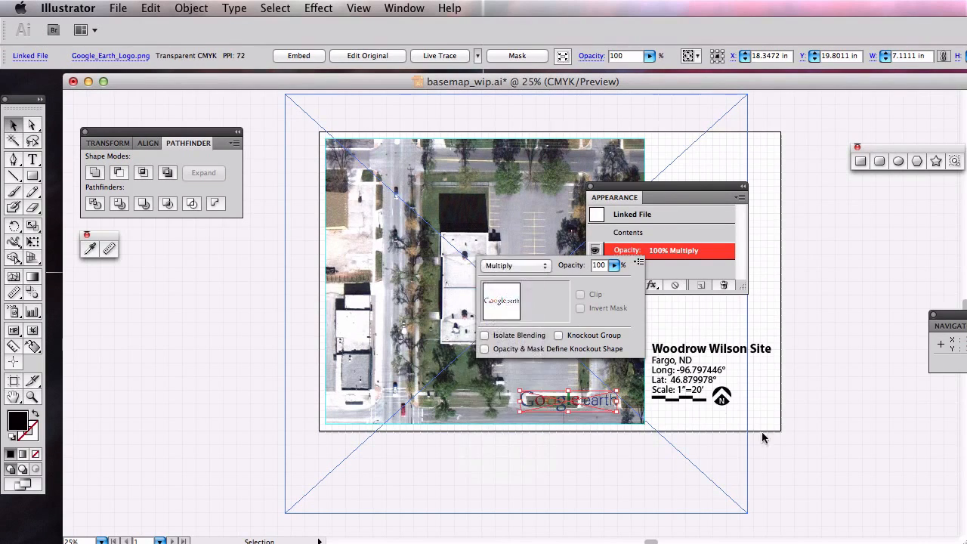
{"action": "left_click", "coordinate": [591, 187]}
Scale the Google Earth logo down to about 5.42 in wide and tuck it near the aerial photo's lower-right corner
{"action": "scroll", "coordinate": [593, 408], "scroll_direction": "up", "scroll_amount": 2}
{"action": "scroll", "coordinate": [593, 408], "scroll_direction": "up", "scroll_amount": 2}
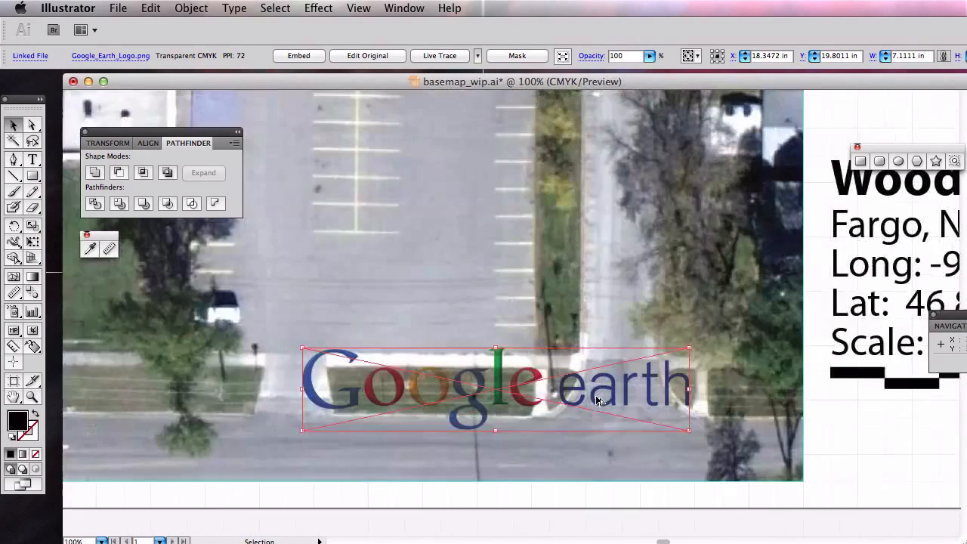
{"action": "left_click_drag", "start_coordinate": [302, 348], "coordinate": [394, 367]}
{"action": "left_click_drag", "start_coordinate": [595, 419], "coordinate": [630, 460]}
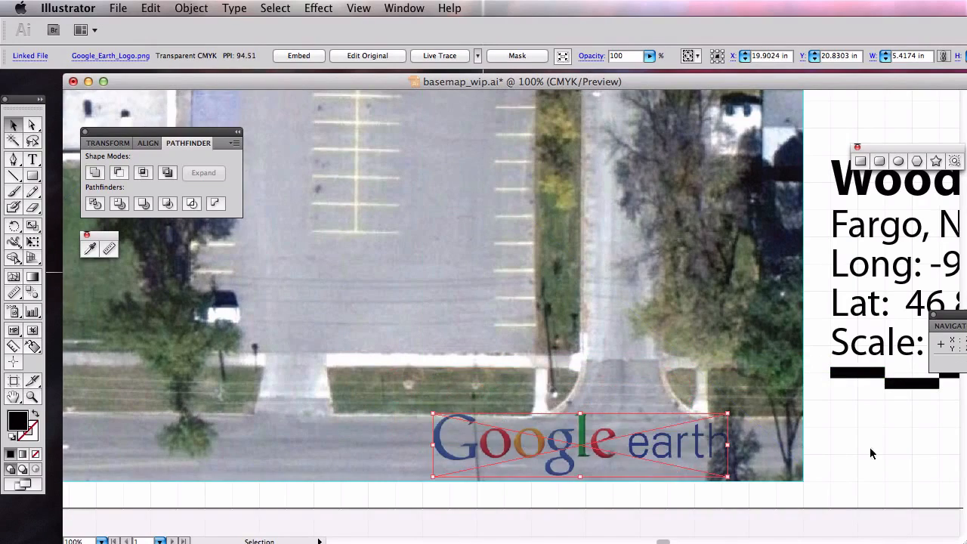
{"action": "left_click", "coordinate": [870, 446]}
{"action": "scroll", "coordinate": [805, 424], "scroll_direction": "down", "scroll_amount": 3}
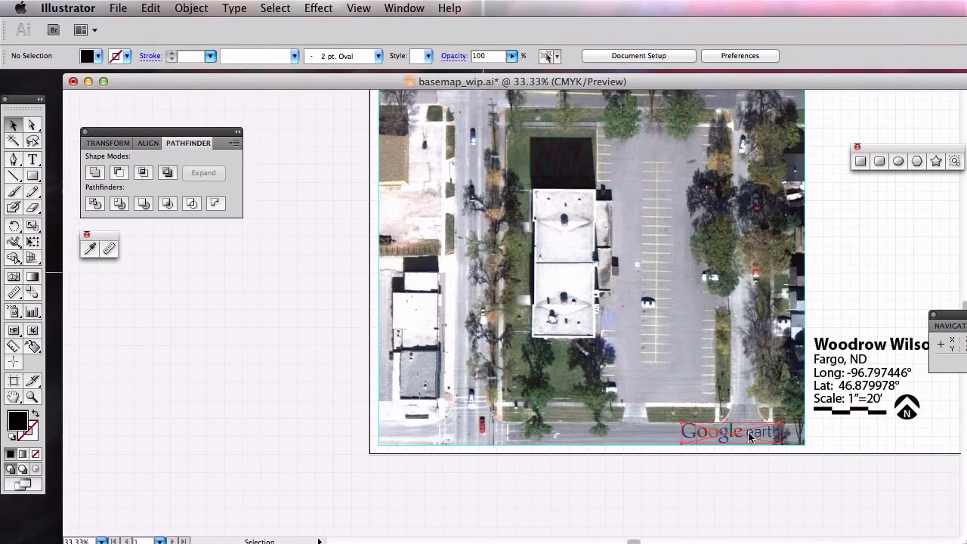
{"action": "left_click_drag", "start_coordinate": [756, 435], "coordinate": [743, 434]}
{"action": "left_click", "coordinate": [808, 456]}
Save the basemap document with the placed logo
{"action": "scroll", "coordinate": [808, 460], "scroll_direction": "down", "scroll_amount": 2}
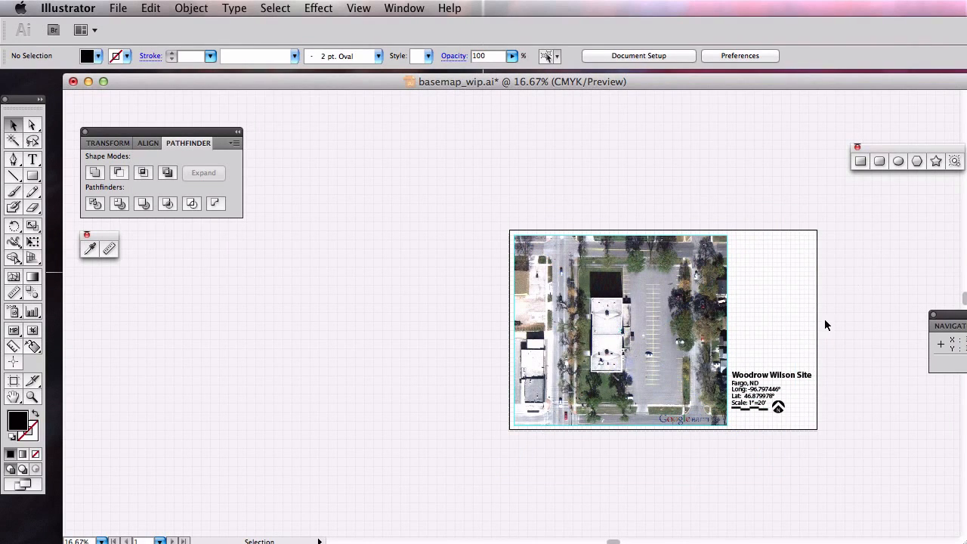
{"action": "left_click_drag", "start_coordinate": [794, 321], "coordinate": [742, 326]}
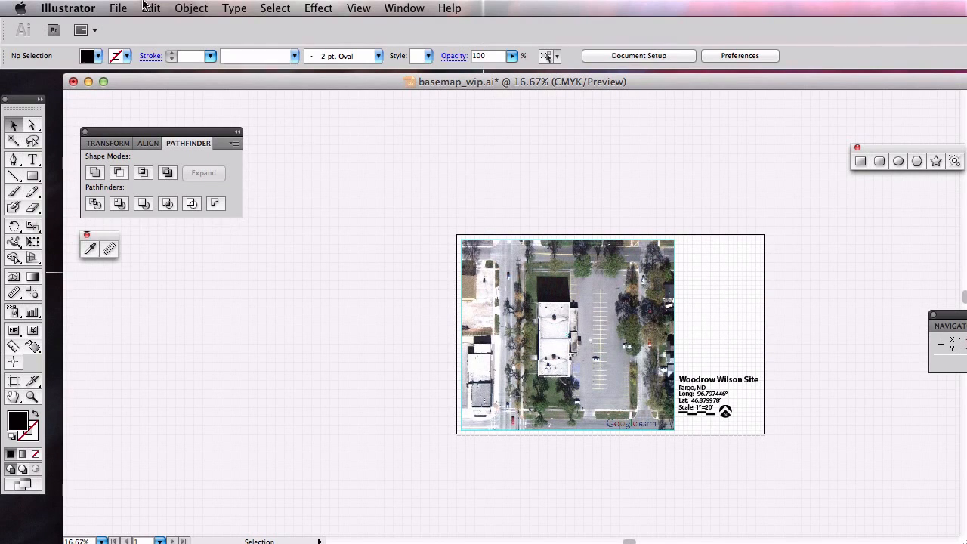
{"action": "left_click", "coordinate": [118, 8]}
{"action": "left_click", "coordinate": [152, 176]}
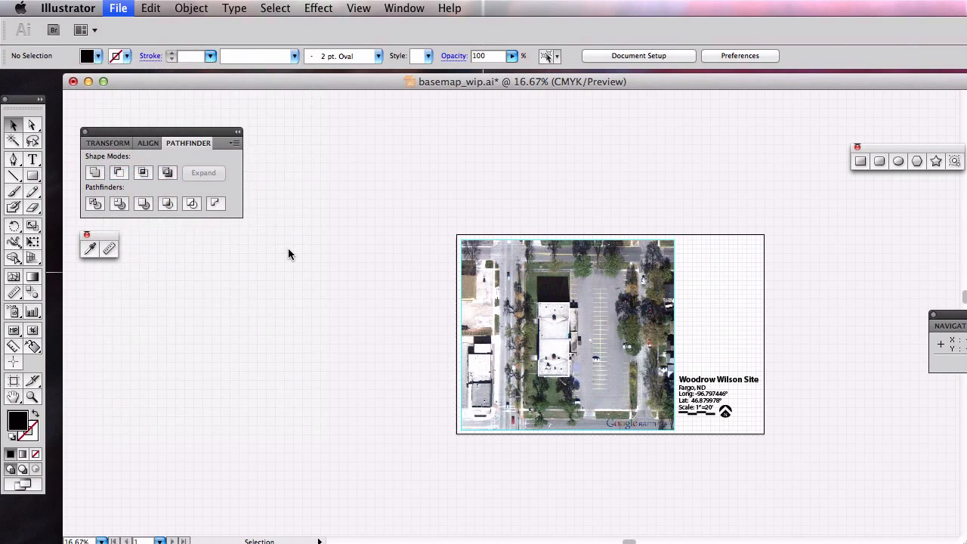
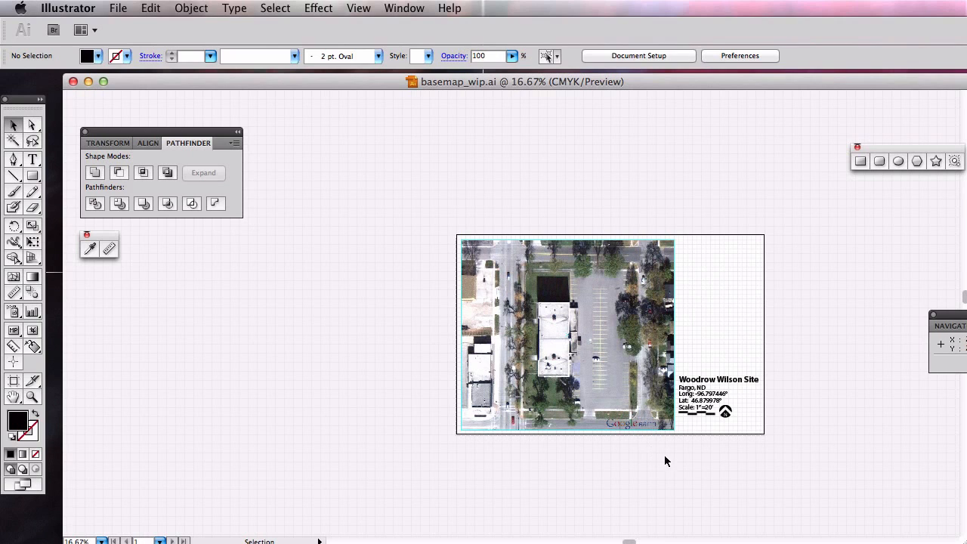
Bring up the document's list of linked images and enlarge it for easier reading
{"action": "left_click", "coordinate": [408, 8]}
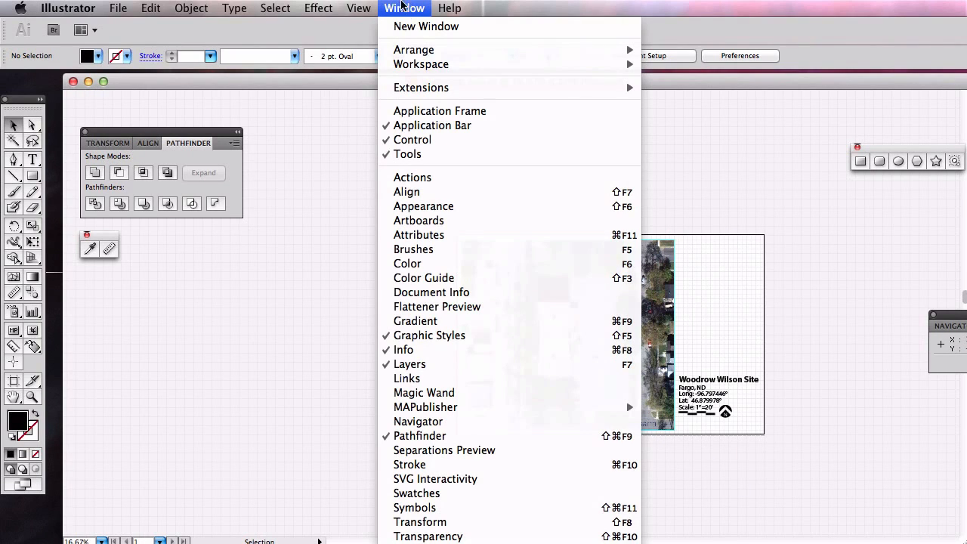
{"action": "left_click", "coordinate": [437, 380]}
{"action": "left_click_drag", "start_coordinate": [499, 281], "coordinate": [681, 101]}
{"action": "left_click_drag", "start_coordinate": [734, 182], "coordinate": [848, 411]}
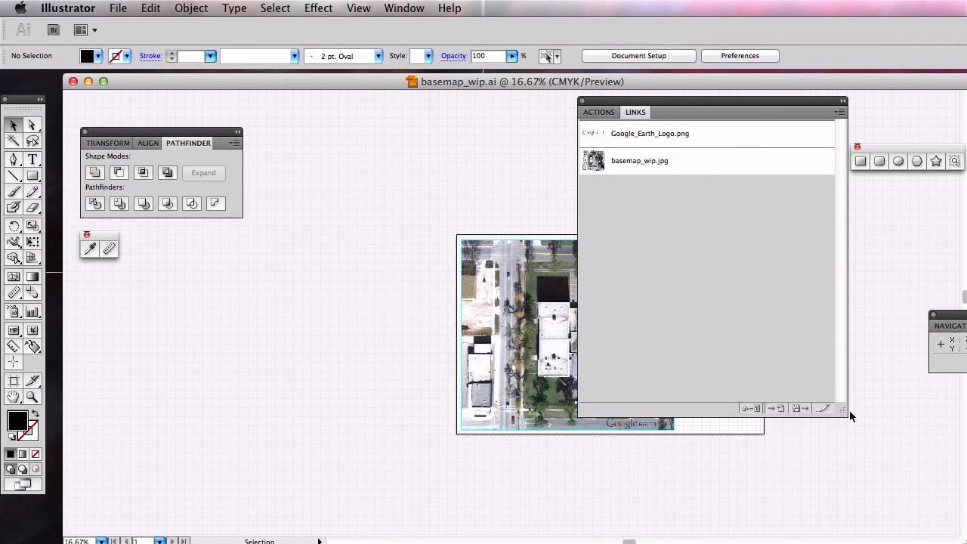
{"action": "left_click_drag", "start_coordinate": [672, 103], "coordinate": [735, 107]}
Embed the linked Google_Earth_Logo.png in the document, close the links list and deselect the logo
{"action": "left_click", "coordinate": [709, 140]}
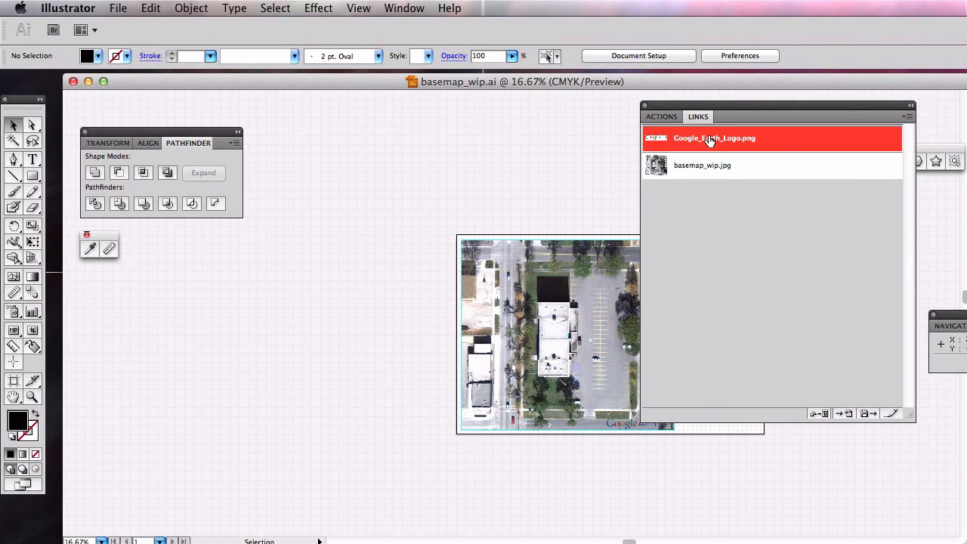
{"action": "left_click_drag", "start_coordinate": [850, 113], "coordinate": [541, 131]}
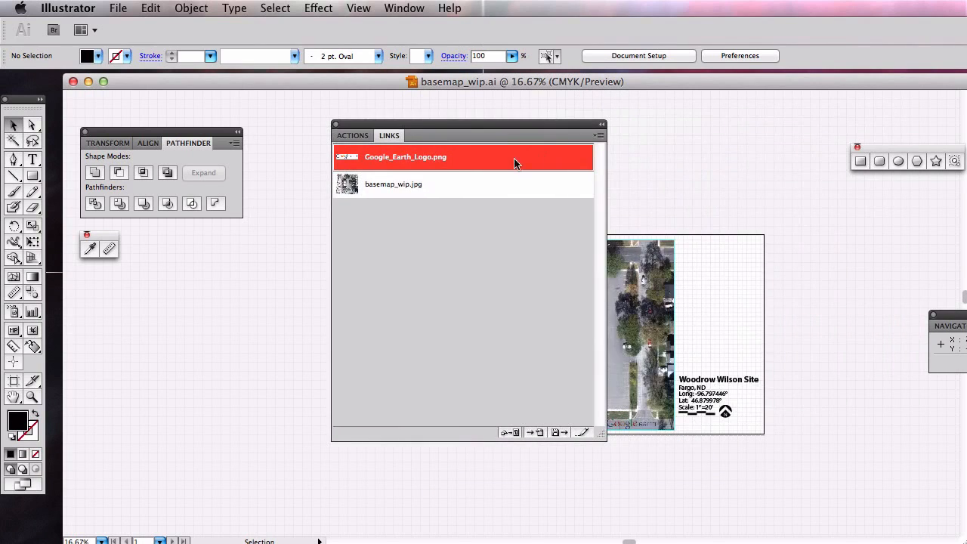
{"action": "left_click", "coordinate": [599, 136]}
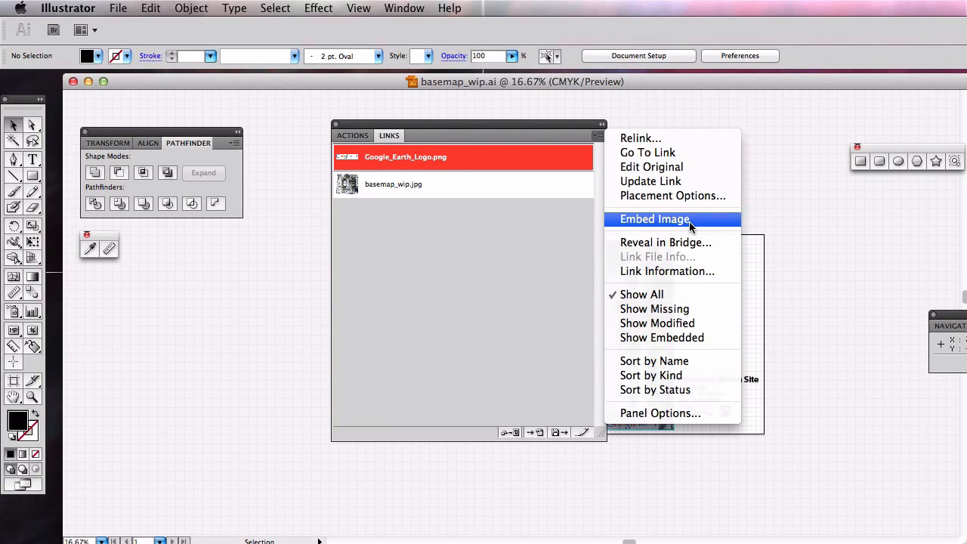
{"action": "left_click", "coordinate": [655, 219]}
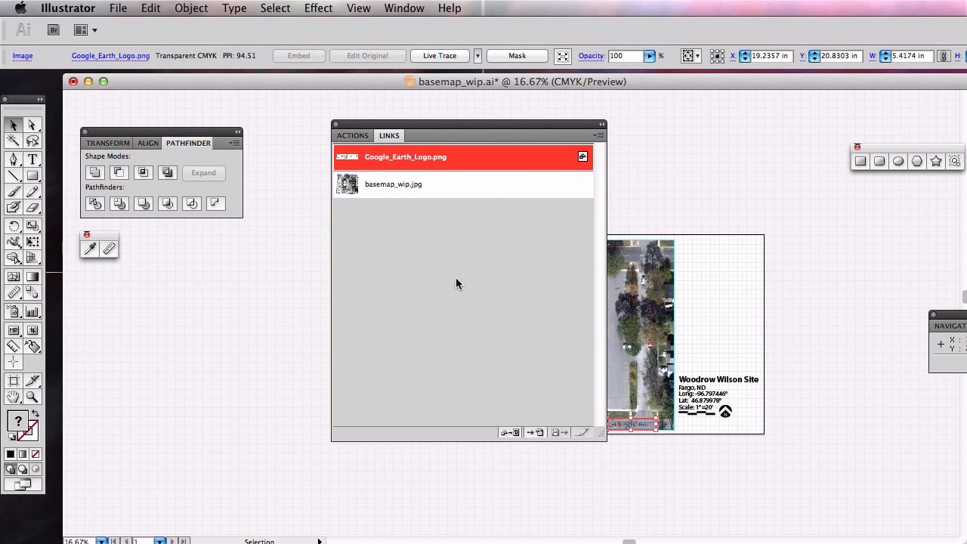
{"action": "left_click", "coordinate": [336, 127]}
{"action": "left_click", "coordinate": [858, 434]}
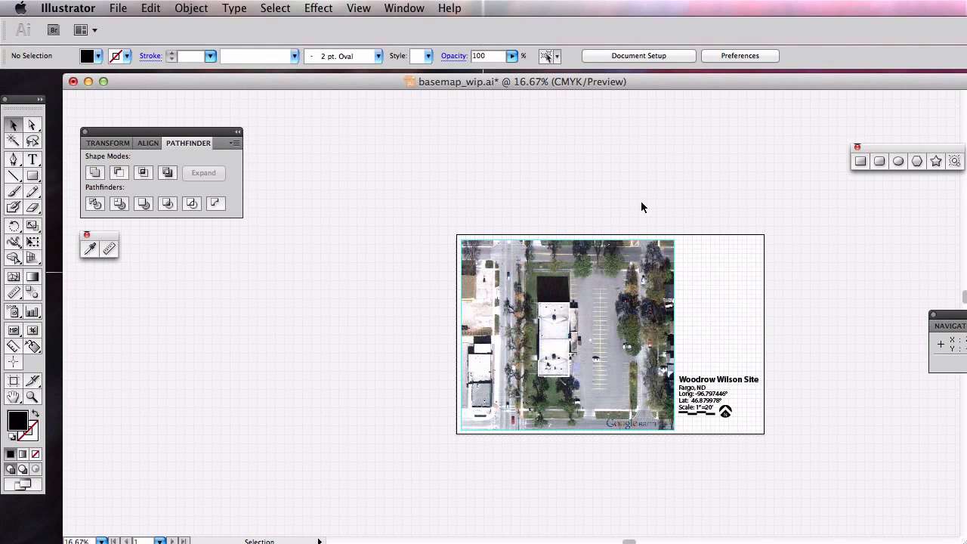
{"action": "left_click", "coordinate": [115, 7]}
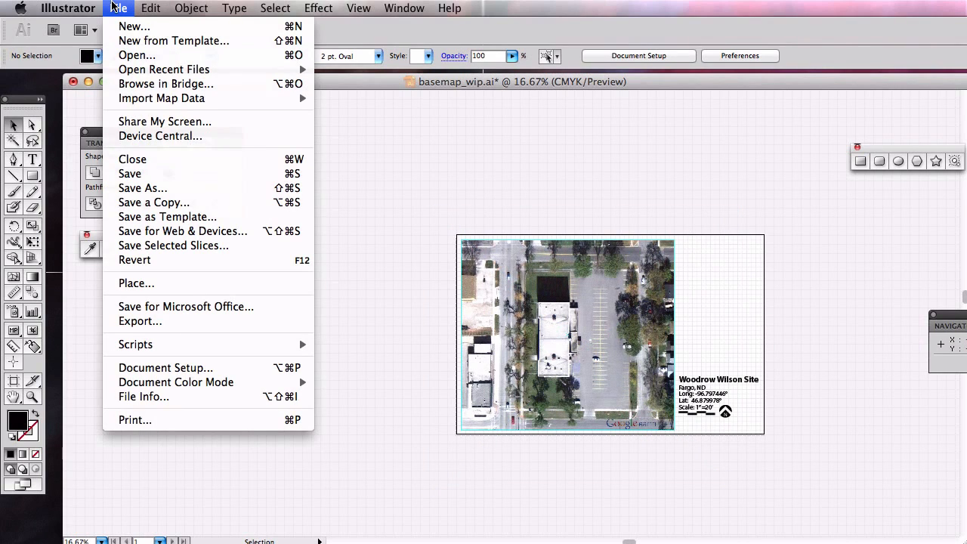
{"action": "left_click", "coordinate": [171, 321]}
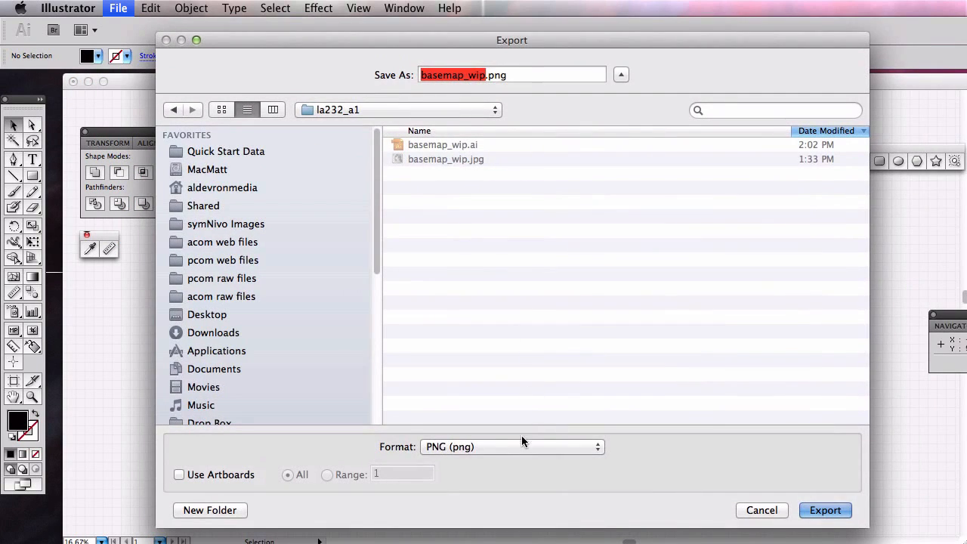
{"action": "left_click", "coordinate": [522, 445]}
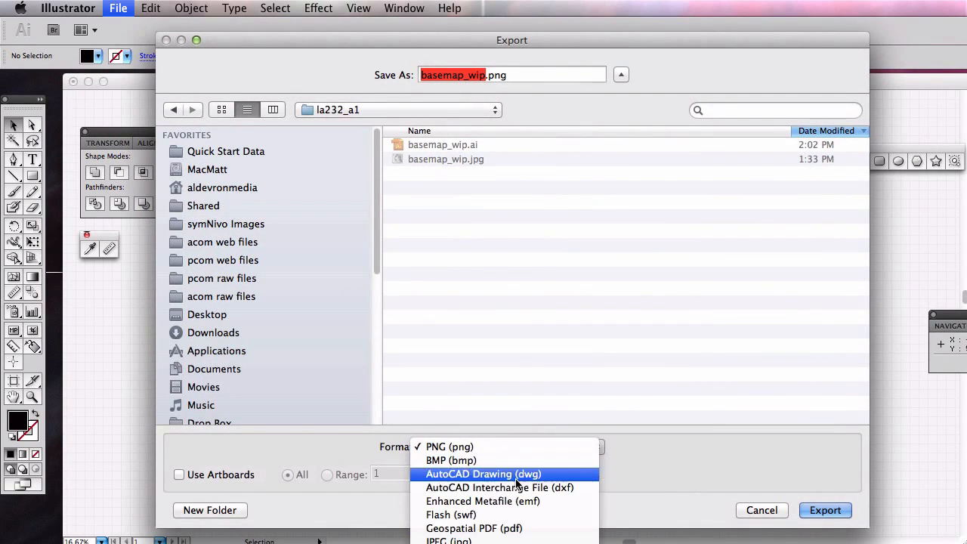
{"action": "left_click", "coordinate": [771, 522]}
{"action": "left_click", "coordinate": [768, 513]}
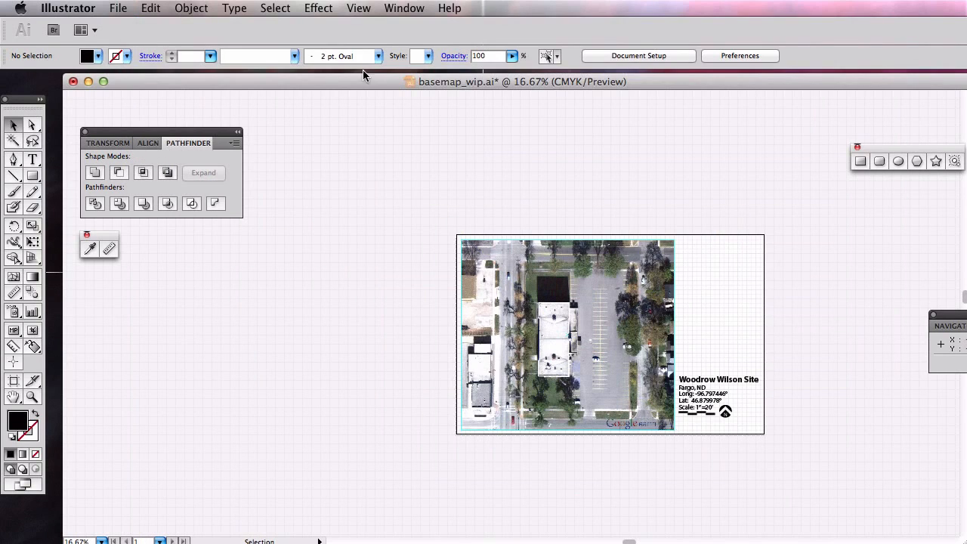
Save the basemap as an Adobe PDF named basemap_wip.pdf in the la232_a1 folder, continuing to the PDF options
{"action": "left_click", "coordinate": [132, 8]}
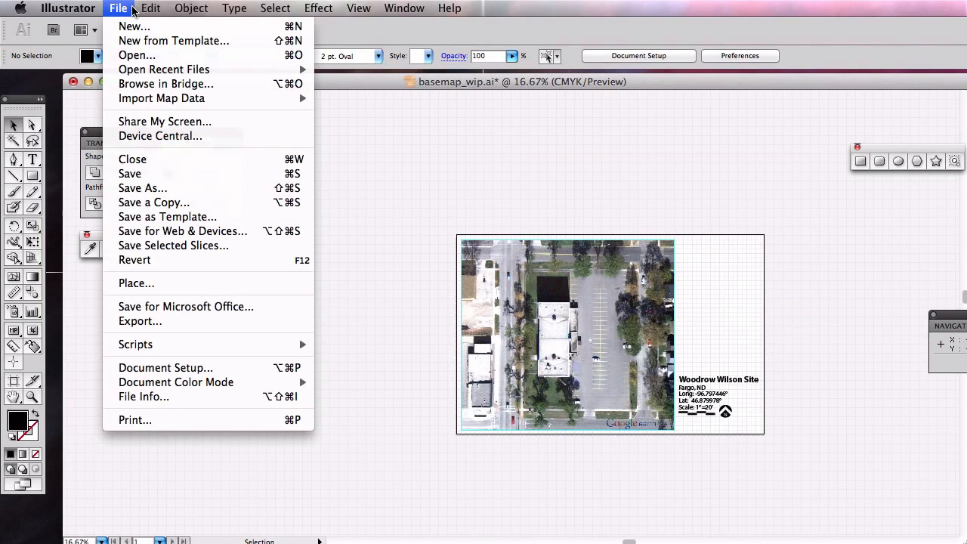
{"action": "left_click", "coordinate": [144, 189]}
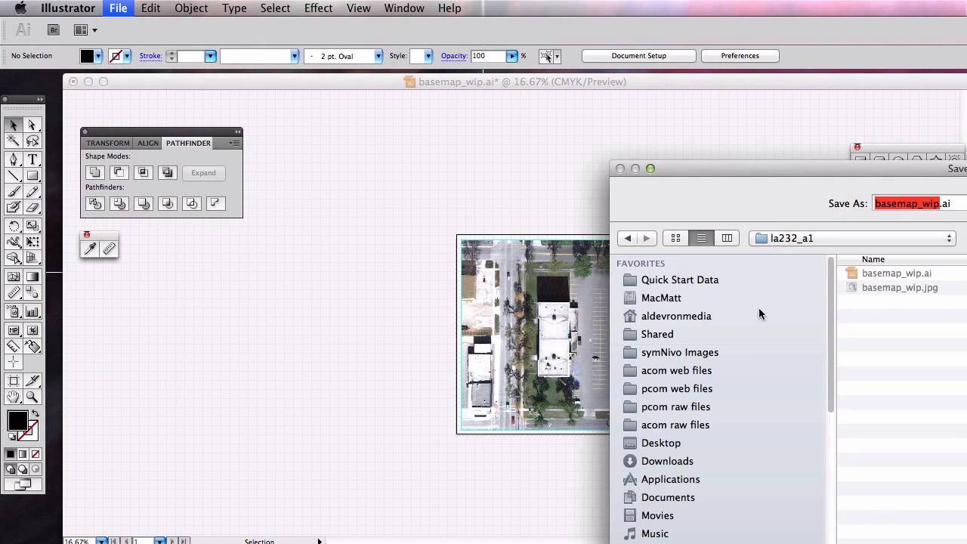
{"action": "left_click_drag", "start_coordinate": [784, 160], "coordinate": [377, 49]}
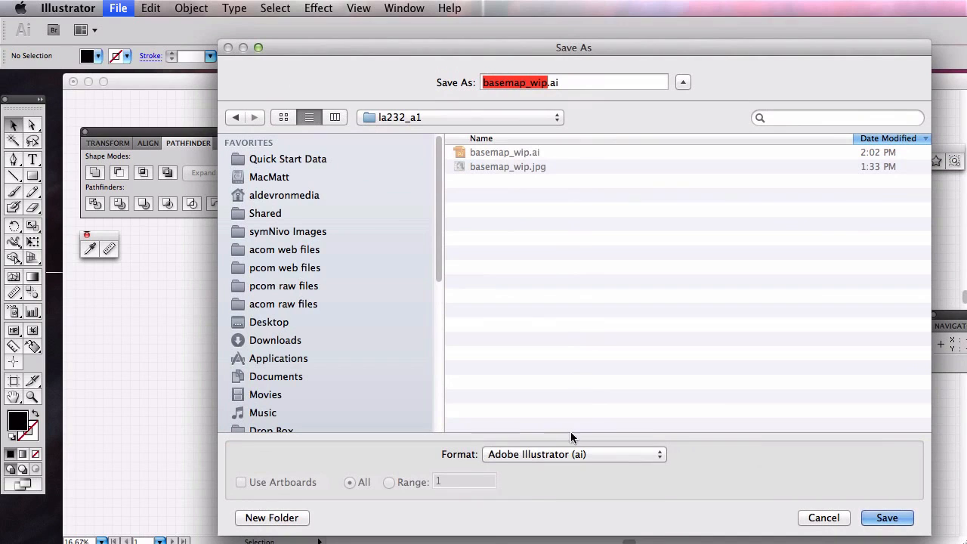
{"action": "left_click", "coordinate": [584, 454]}
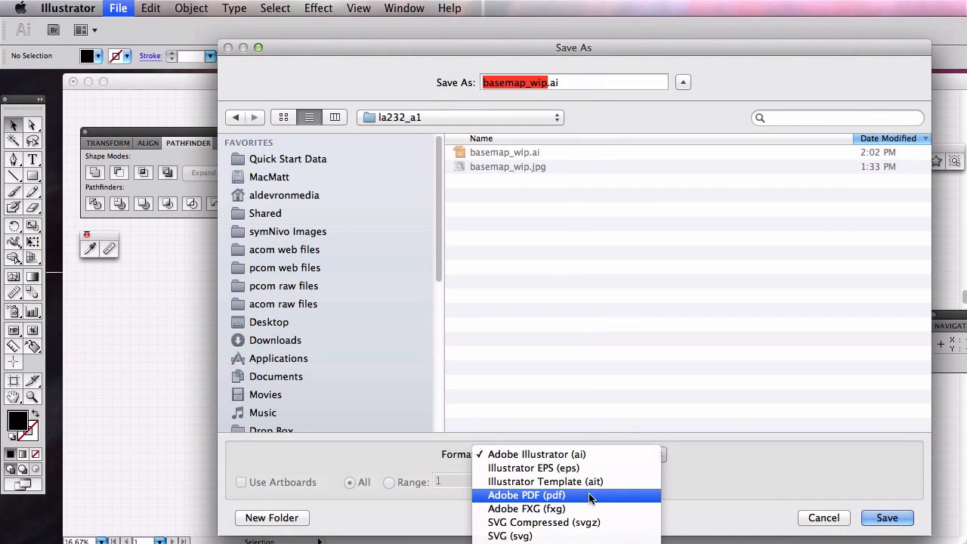
{"action": "left_click", "coordinate": [568, 501]}
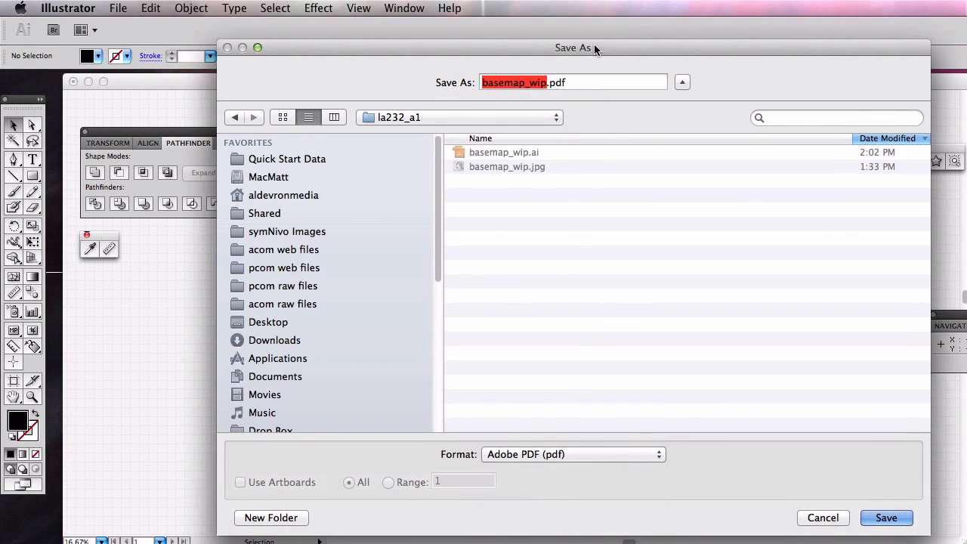
{"action": "left_click_drag", "start_coordinate": [596, 47], "coordinate": [536, 48]}
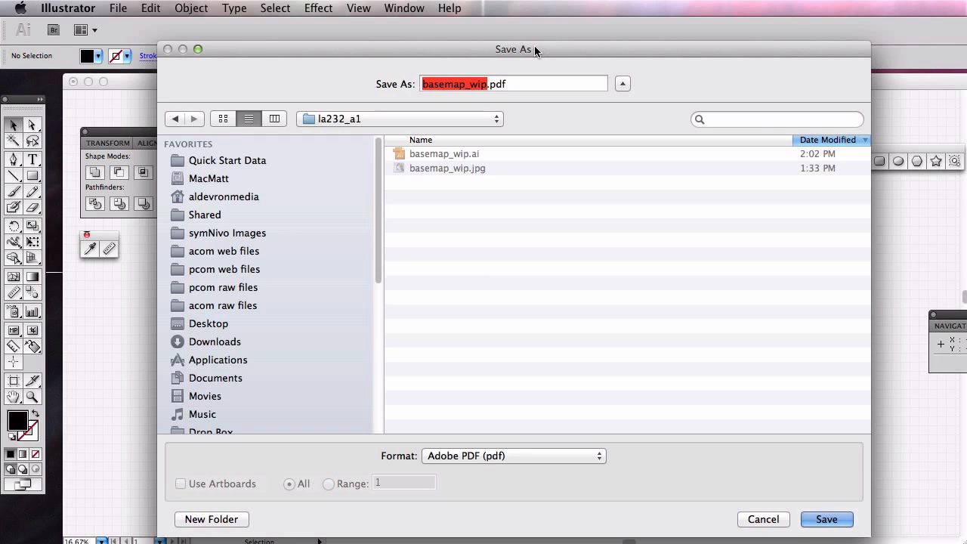
{"action": "double_click", "coordinate": [505, 85]}
{"action": "left_click", "coordinate": [536, 83]}
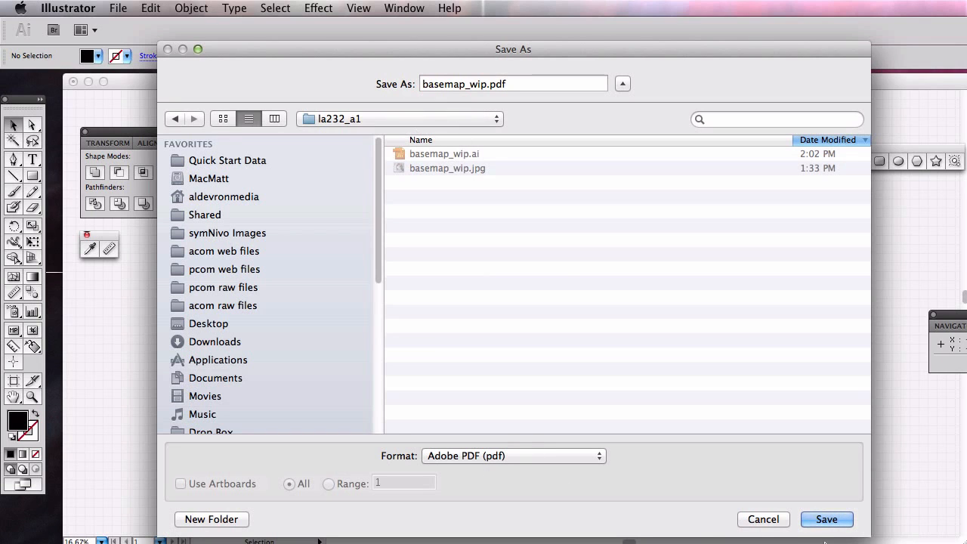
{"action": "left_click", "coordinate": [827, 519]}
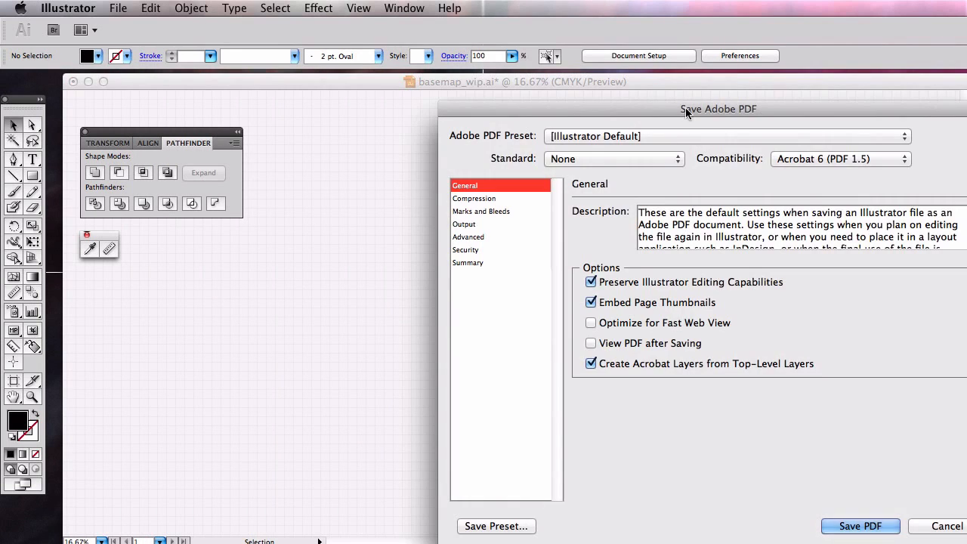
Apply the High Quality Print preset, turn off Preserve Illustrator Editing Capabilities, and save the PDF despite the editing warning
{"action": "left_click_drag", "start_coordinate": [686, 108], "coordinate": [426, 75]}
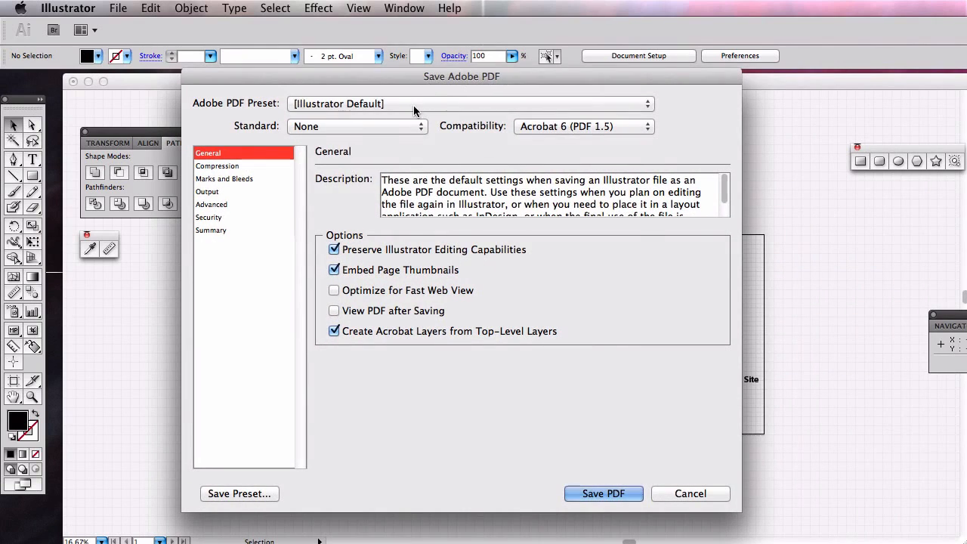
{"action": "left_click", "coordinate": [414, 105]}
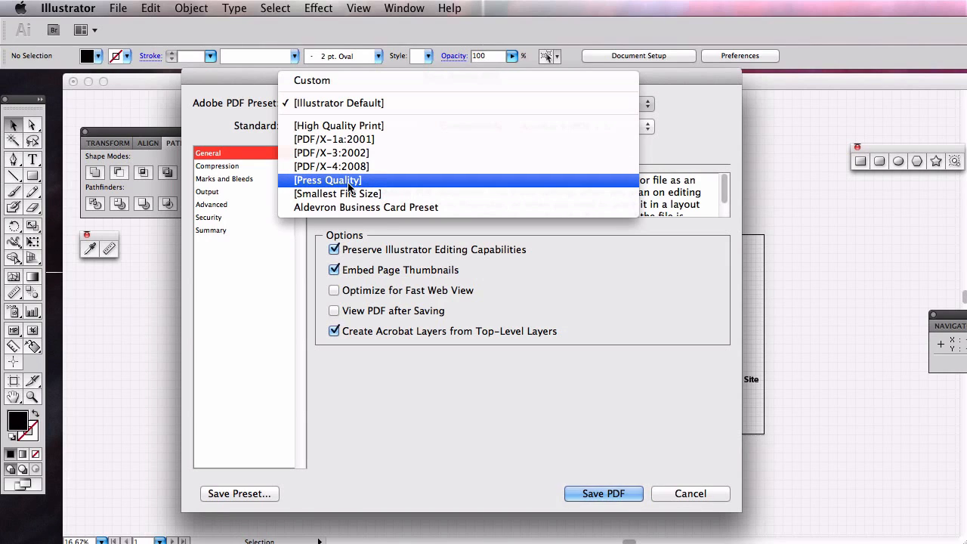
{"action": "left_click", "coordinate": [349, 126]}
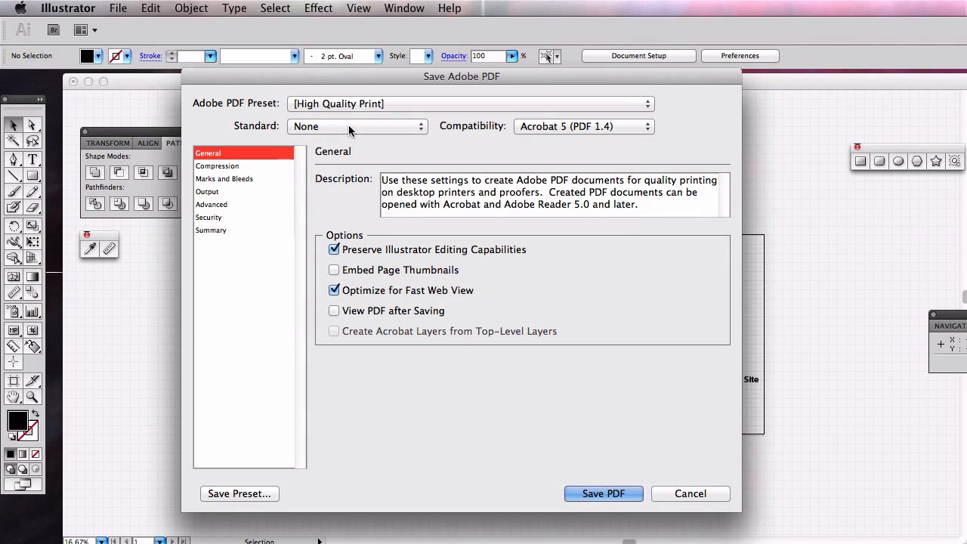
{"action": "left_click", "coordinate": [335, 250]}
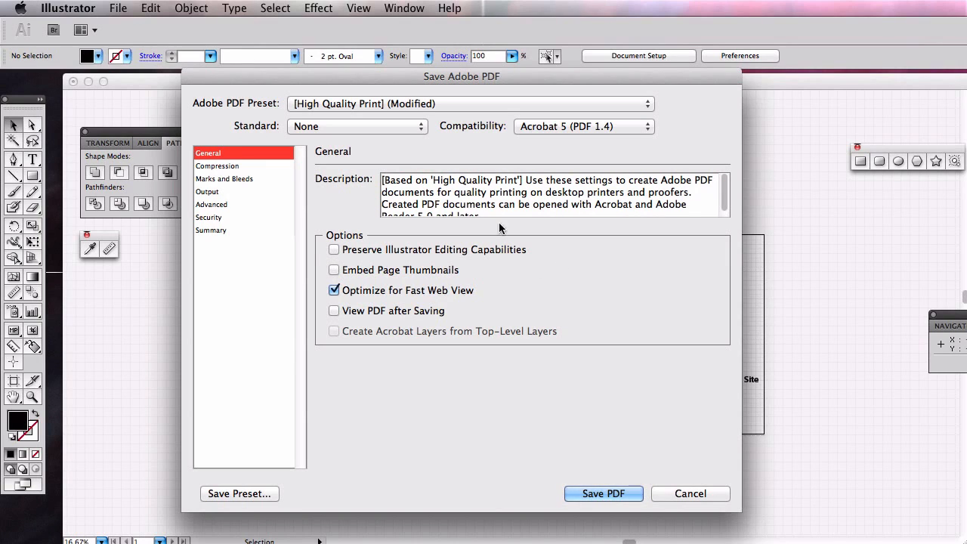
{"action": "left_click", "coordinate": [625, 492]}
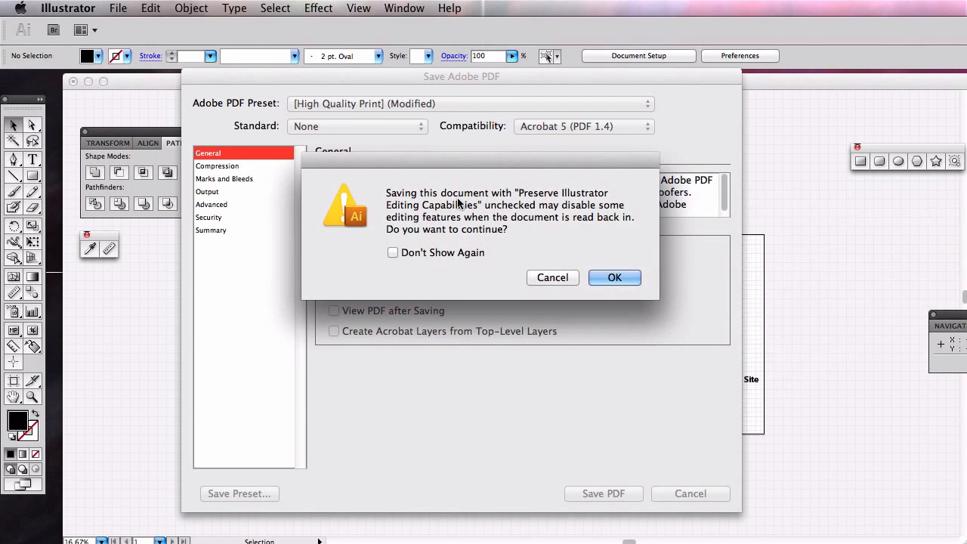
{"action": "left_click", "coordinate": [614, 277]}
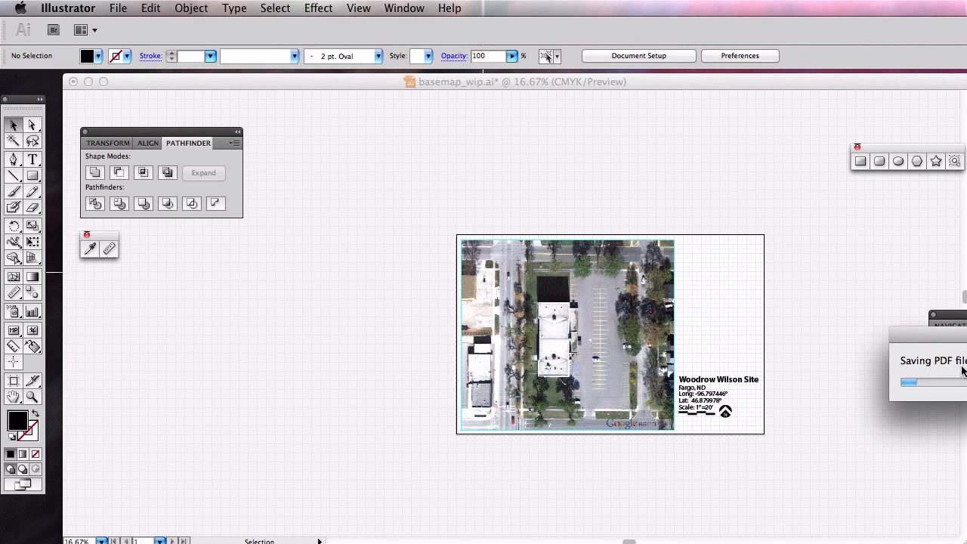
Switch to the la232_a1 folder in Finder, check the size of basemap_wip.pdf, and preview the whole sheet in a smaller preview window
{"action": "left_click_drag", "start_coordinate": [966, 121], "coordinate": [574, 110]}
{"action": "left_click", "coordinate": [519, 172]}
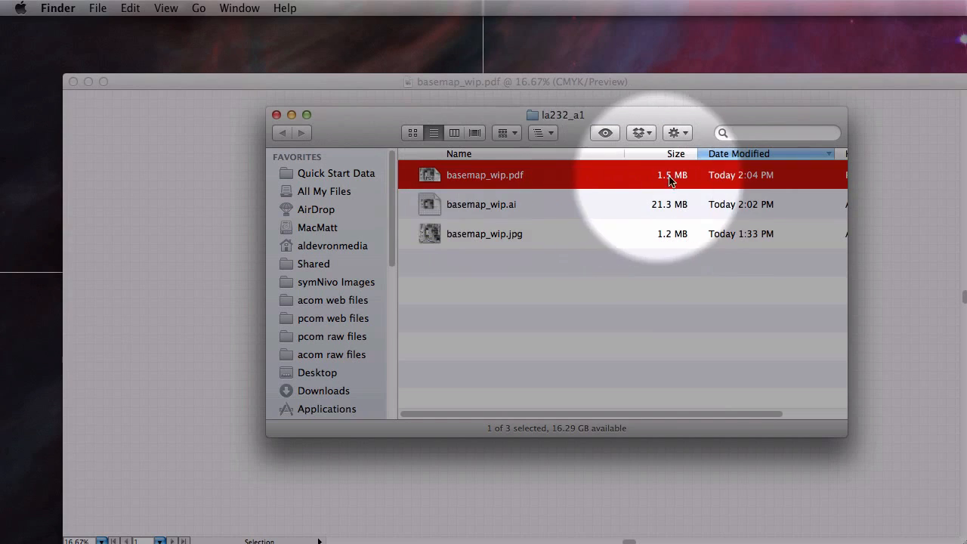
{"action": "key", "text": "space"}
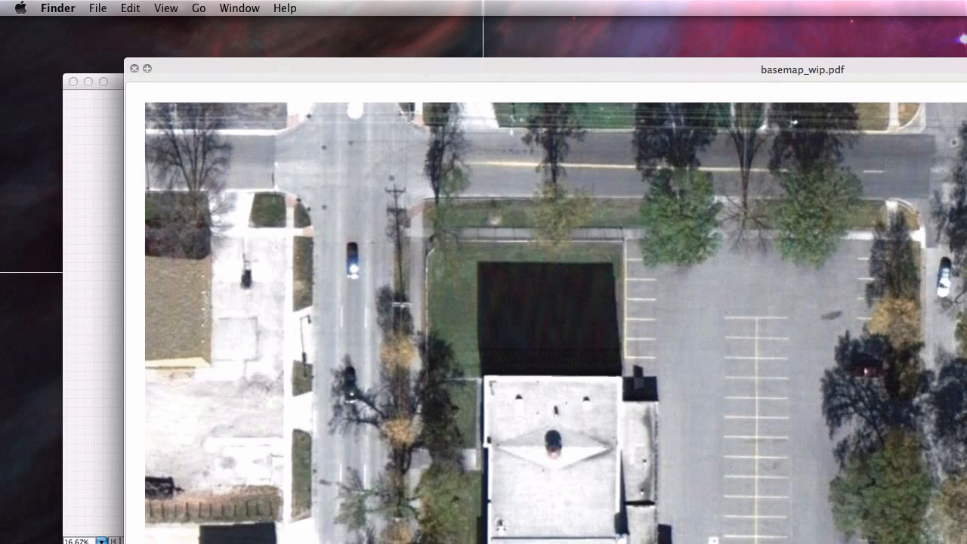
{"action": "left_click_drag", "start_coordinate": [966, 543], "coordinate": [844, 513]}
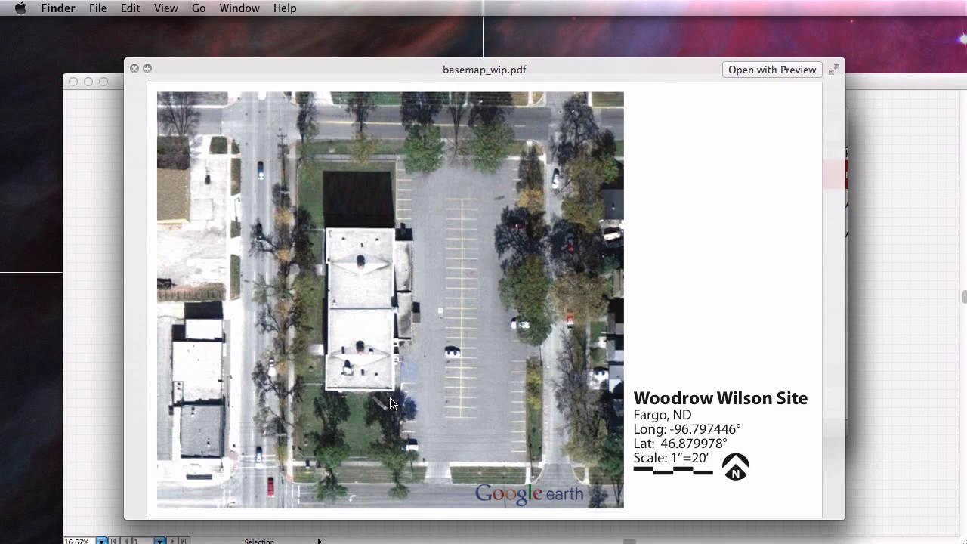
{"action": "left_click", "coordinate": [134, 68]}
{"action": "left_click_drag", "start_coordinate": [356, 142], "coordinate": [966, 283]}
Switch to the Windows 7 browser, view the Google Earth / geo-model tutorials from the Blackboard Class Notes, and return to the notes
{"action": "key", "text": "super+Tab"}
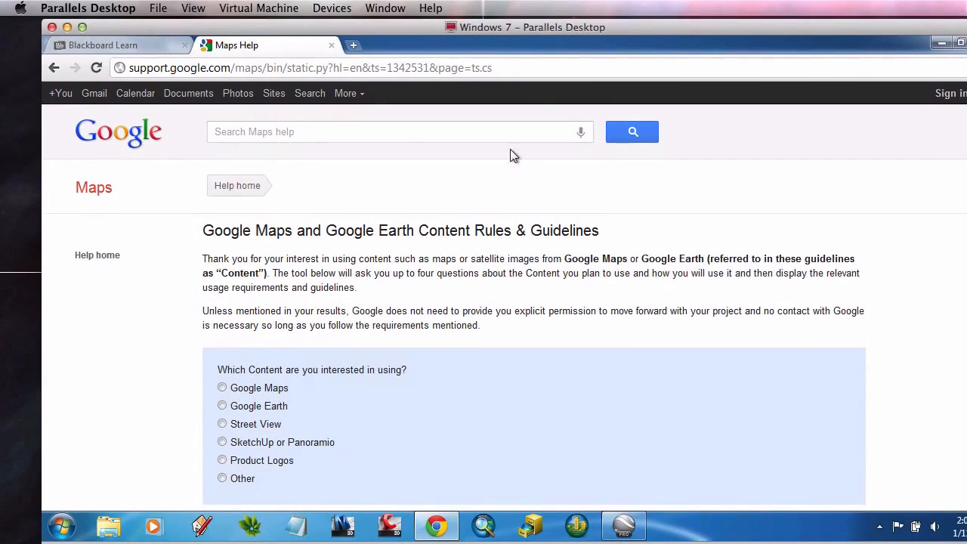
{"action": "left_click", "coordinate": [121, 43]}
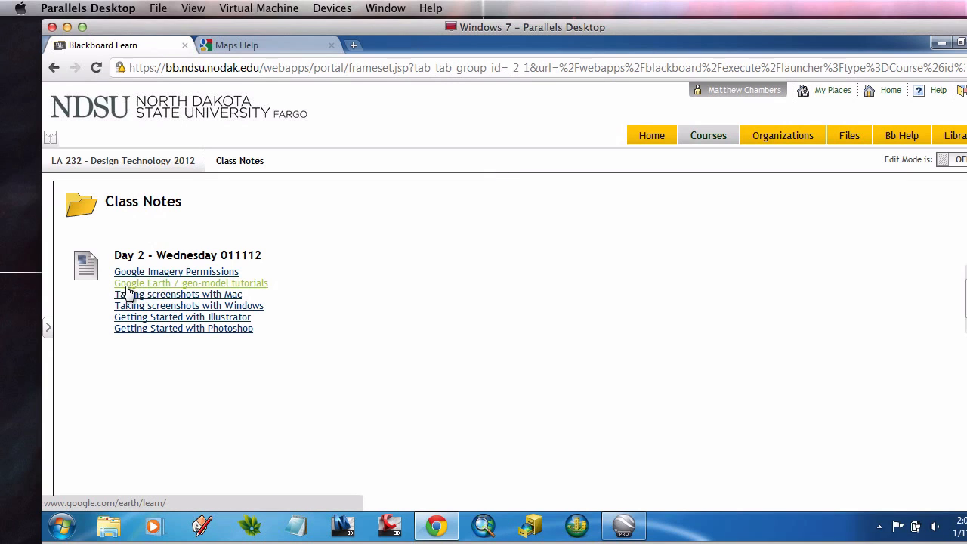
{"action": "left_click", "coordinate": [211, 285]}
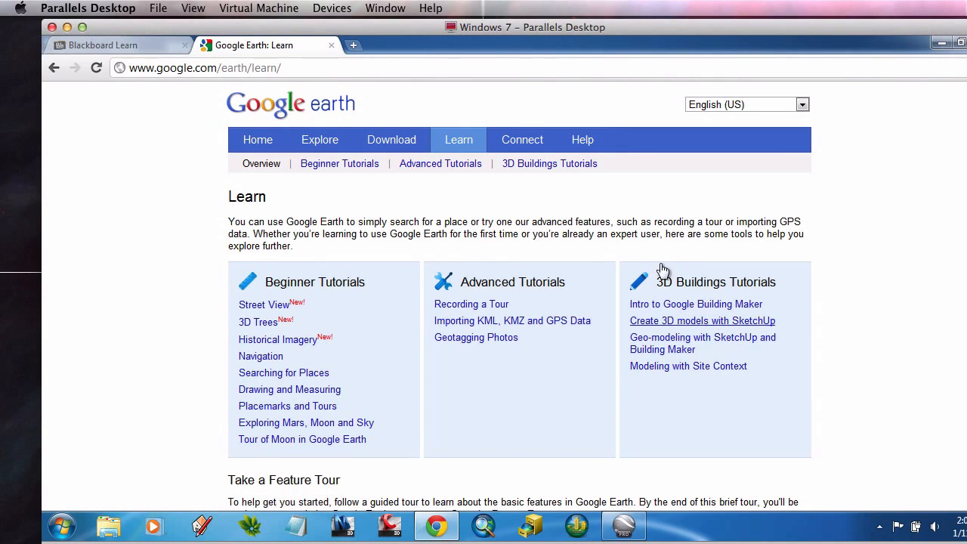
{"action": "left_click", "coordinate": [103, 46]}
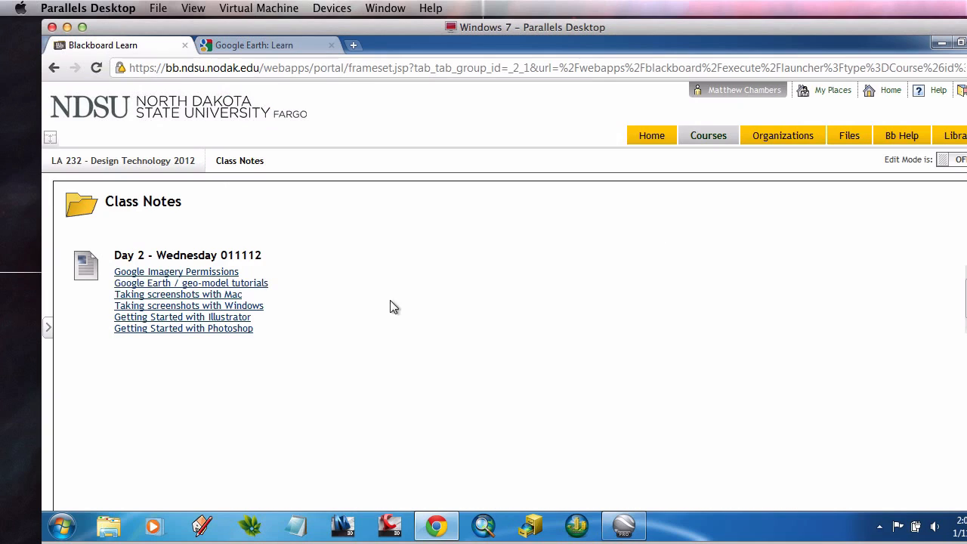
Look through the Getting Started with Illustrator resources linked in the Class Notes, then switch back to the basemap in Illustrator
{"action": "left_click", "coordinate": [228, 318]}
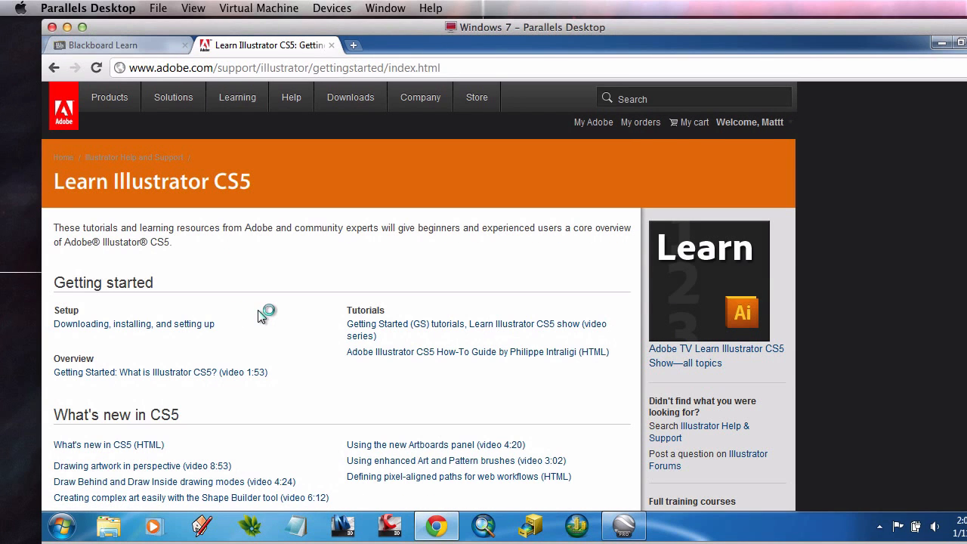
{"action": "scroll", "coordinate": [295, 324], "scroll_direction": "down", "scroll_amount": 3}
{"action": "scroll", "coordinate": [307, 325], "scroll_direction": "up", "scroll_amount": 3}
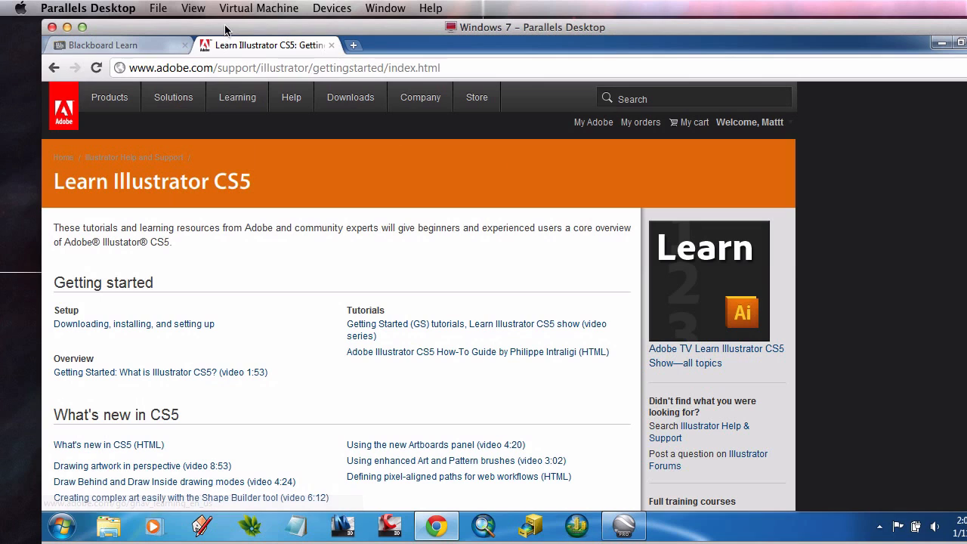
{"action": "left_click", "coordinate": [121, 46]}
{"action": "left_click_drag", "start_coordinate": [230, 30], "coordinate": [484, 358]}
{"action": "left_click", "coordinate": [724, 277]}
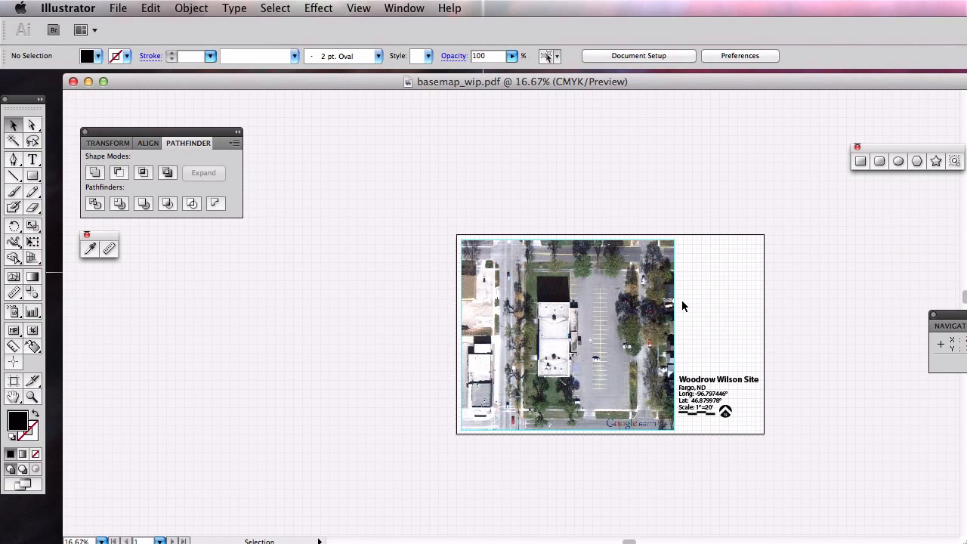